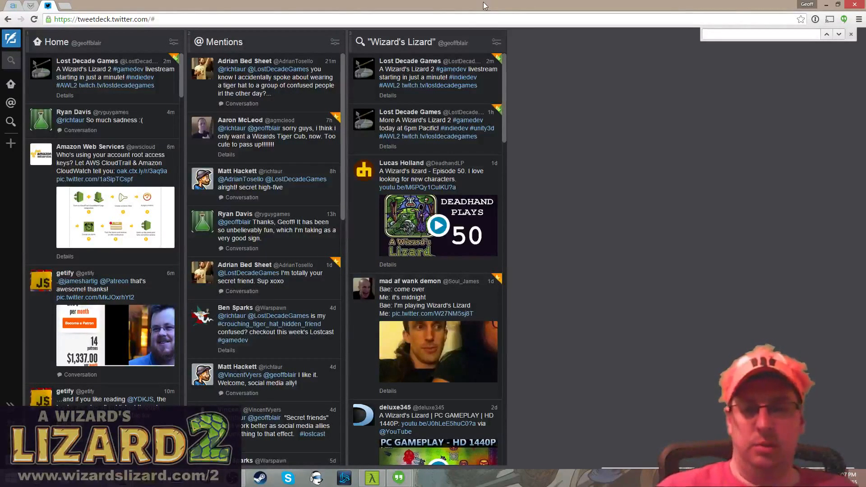
# - Switch to the Unity editor and play-test the open scene with the game audio muted, ending with the playback stopped
pyautogui.hotkey('alt', 'Tab')
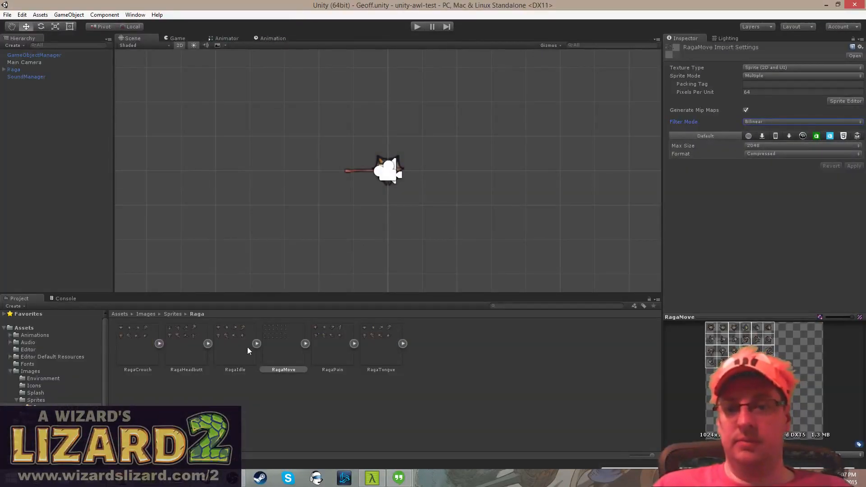
pyautogui.click(441, 380)
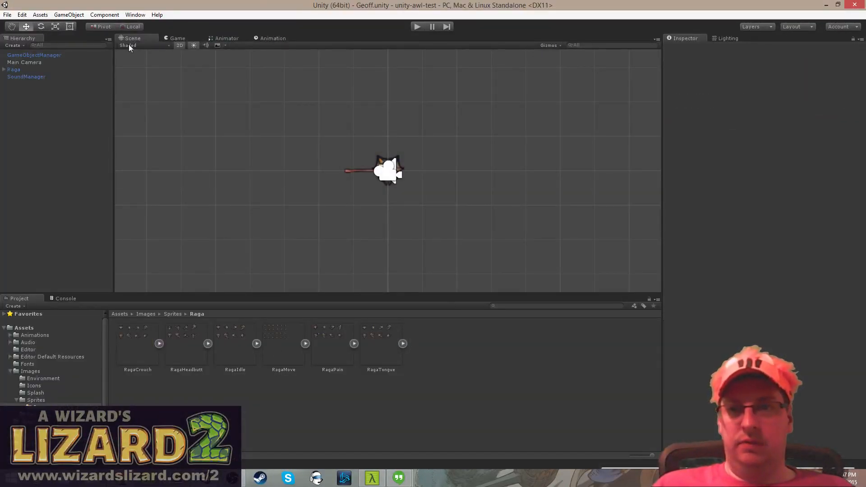
pyautogui.click(417, 27)
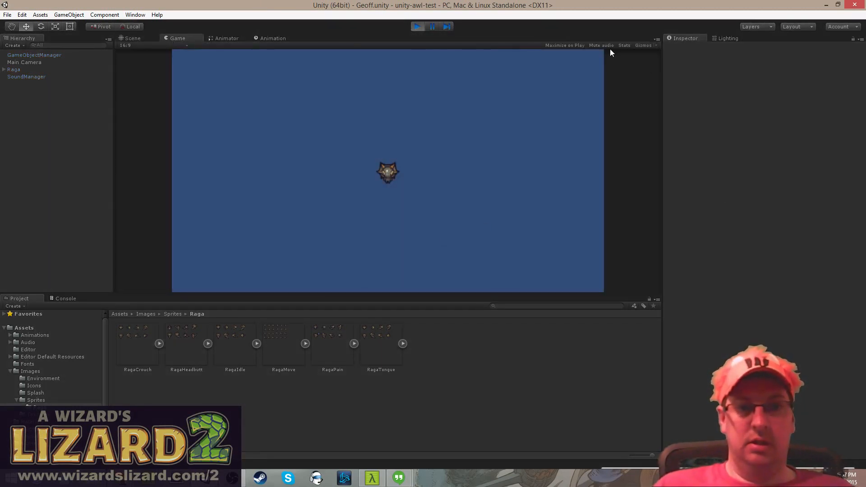
pyautogui.click(601, 45)
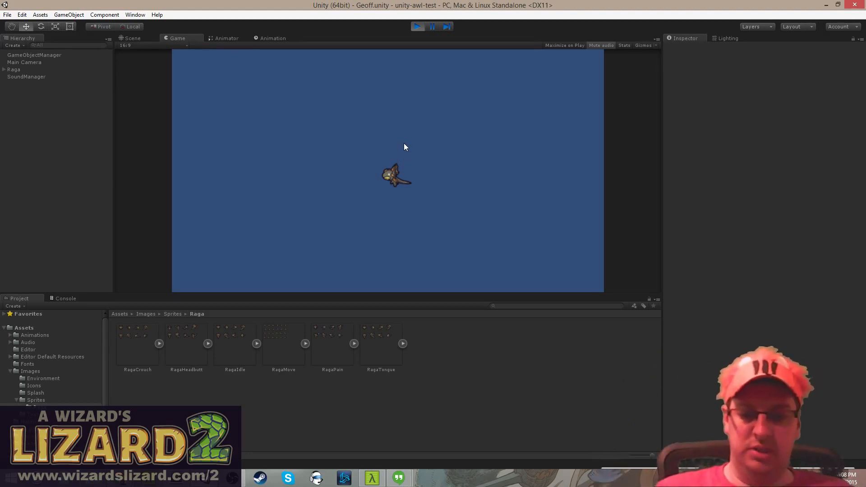
pyautogui.click(417, 27)
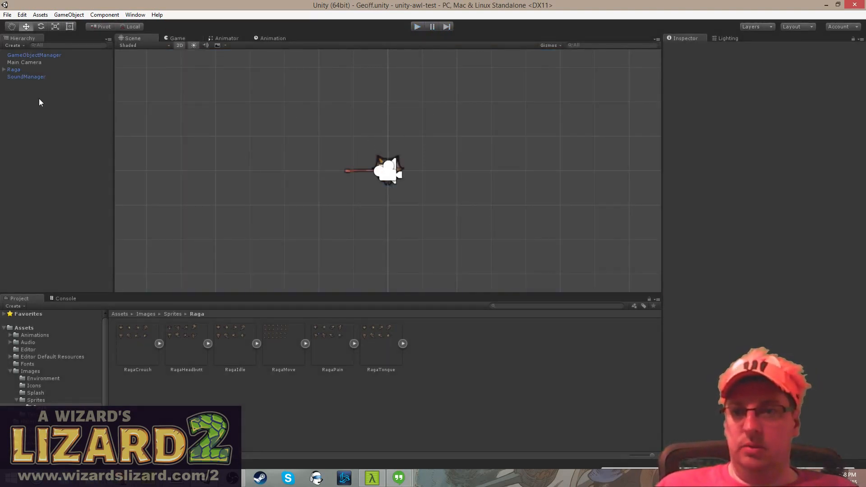
# - Open the Main scene from the project's Scenes folder and run it in play mode
pyautogui.scroll(-1, 57, 404)
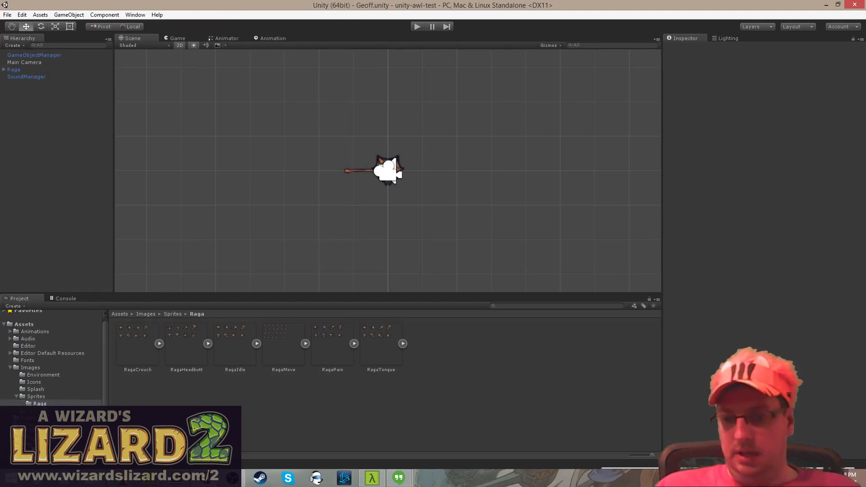
pyautogui.click(35, 425)
pyautogui.click(174, 351)
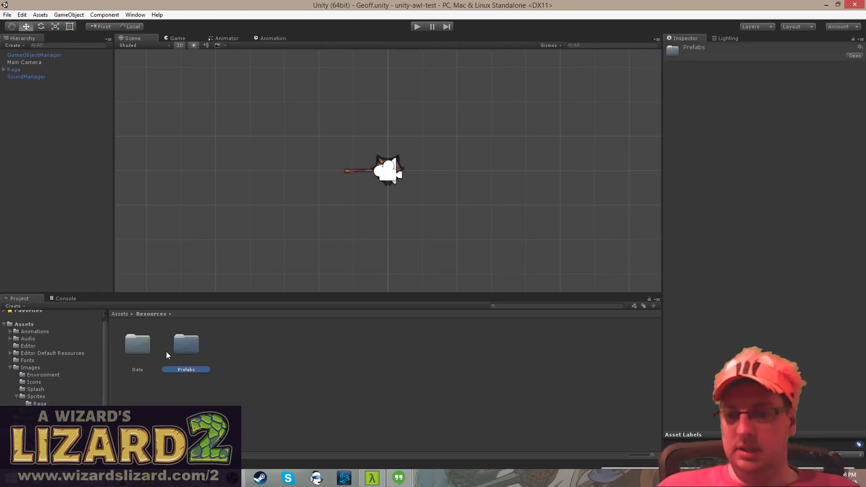
pyautogui.click(30, 439)
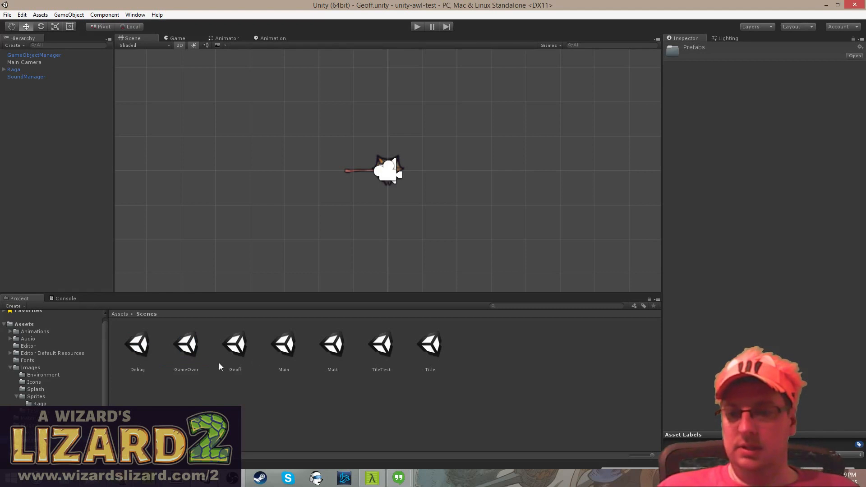
pyautogui.doubleClick(290, 345)
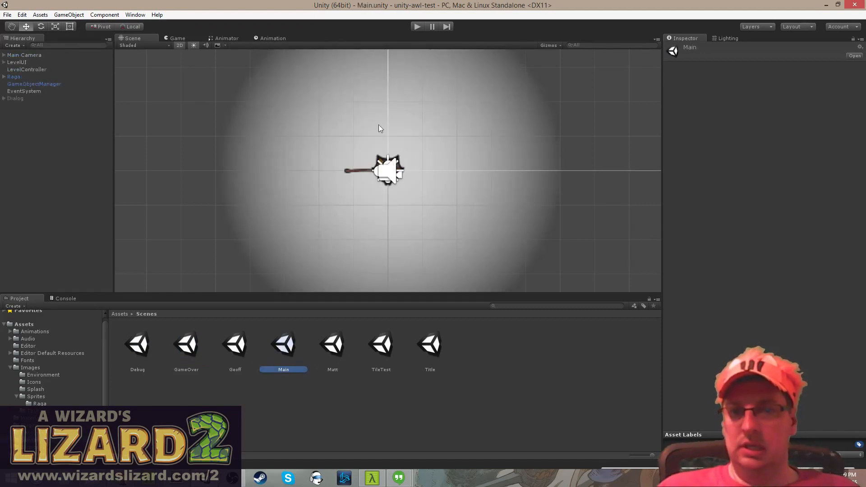
pyautogui.click(415, 29)
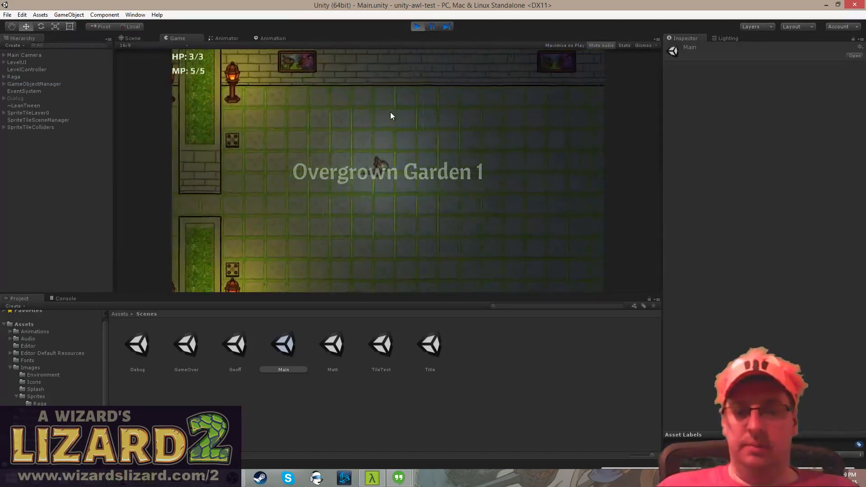
# - Walk Raga around the starting garden room and its eastern doorway in every direction to test movement
pyautogui.press('d')
pyautogui.press('w')
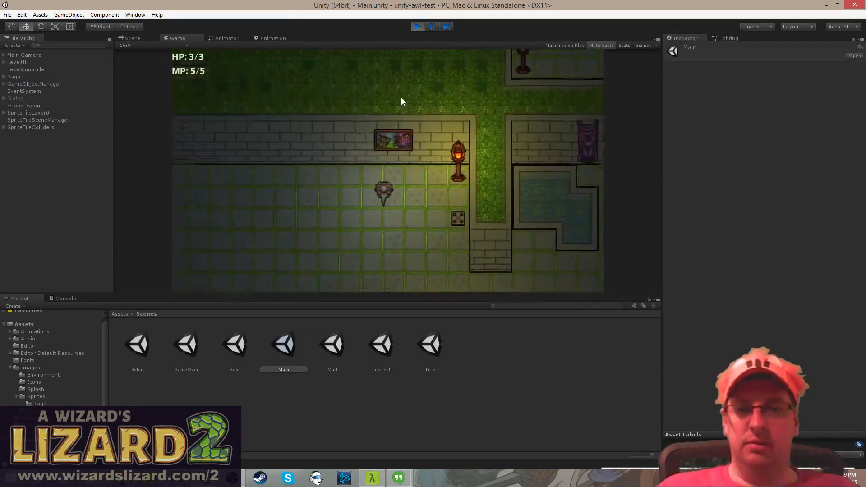
pyautogui.press('s')
pyautogui.press('d')
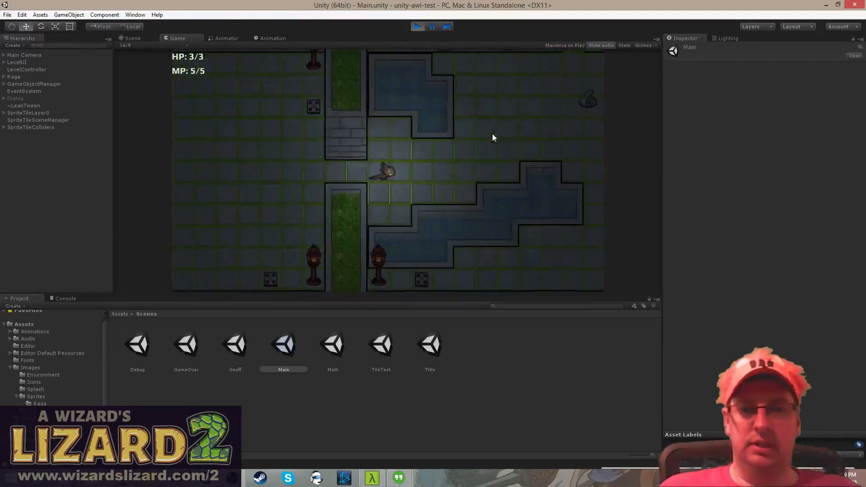
pyautogui.press('w')
pyautogui.press('s')
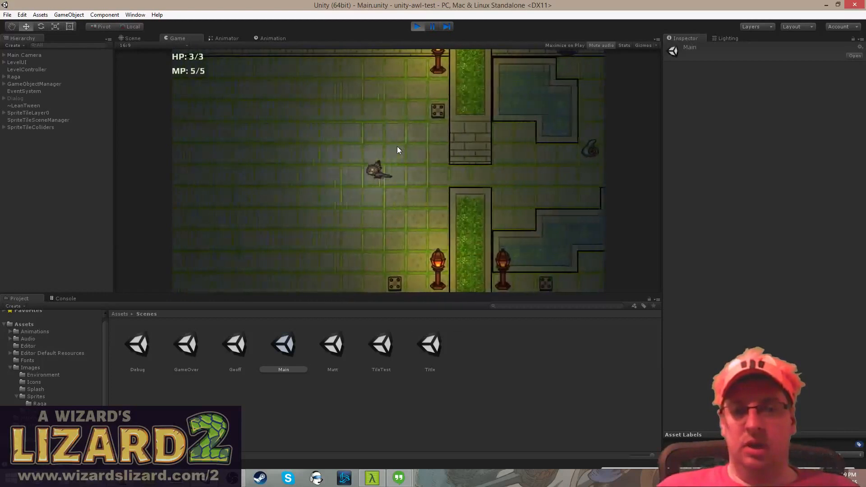
pyautogui.press('w')
pyautogui.press('d')
pyautogui.press('s')
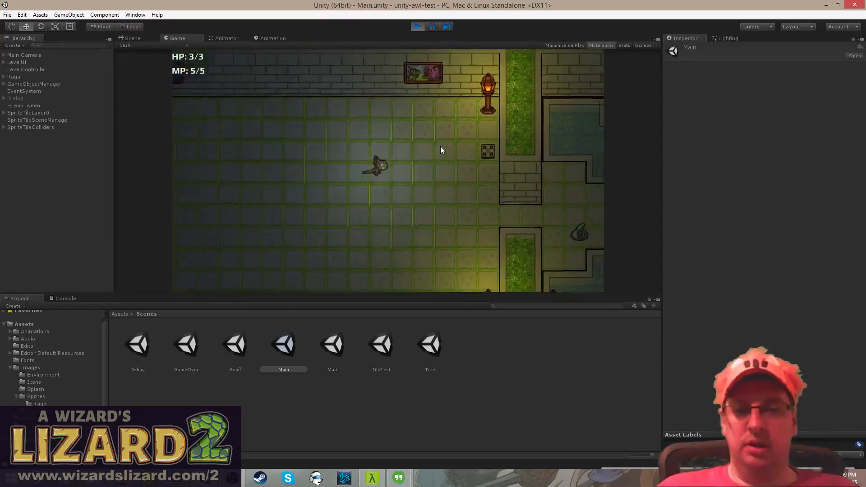
pyautogui.press('d')
pyautogui.press('w')
pyautogui.press('a')
pyautogui.press('d')
pyautogui.press('d')
pyautogui.press('s')
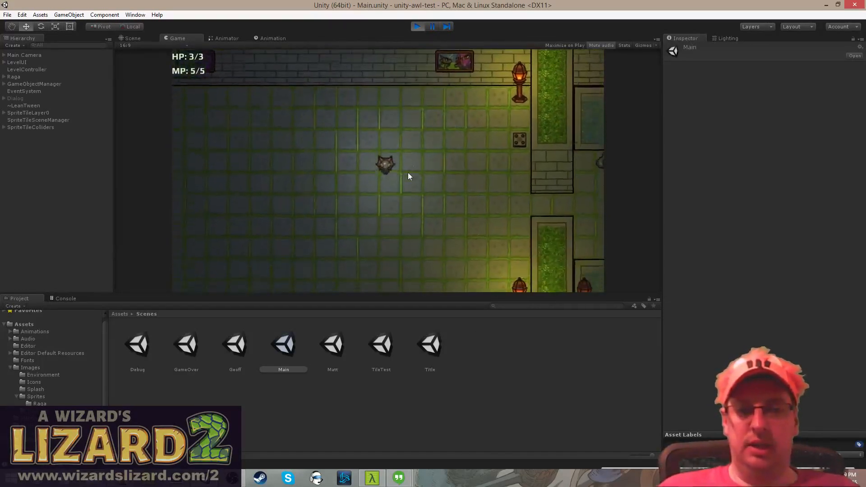
pyautogui.press('w')
pyautogui.press('d')
pyautogui.press('a')
# - Test Raga's tongue attack by firing it repeatedly eastward in the starting room
pyautogui.click(477, 166)
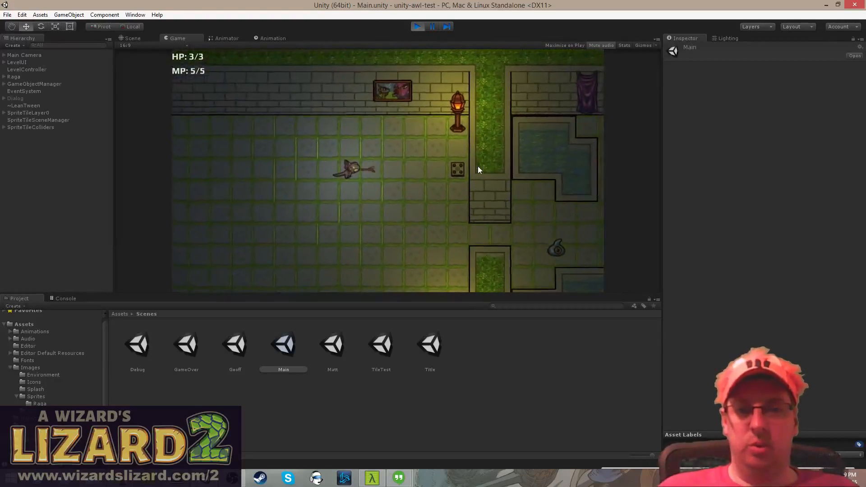
pyautogui.click(477, 166)
pyautogui.click(477, 166)
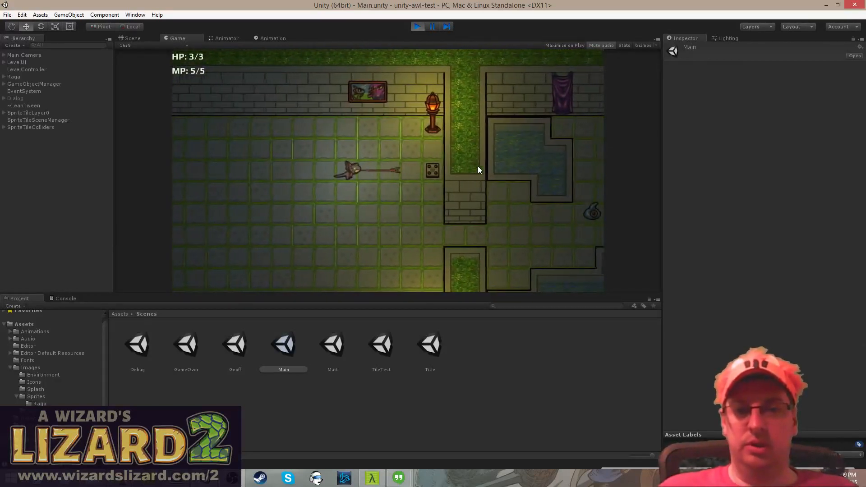
# - Walk Raga south through the narrow passage in the wall into the room below
pyautogui.press('d')
pyautogui.press('s')
pyautogui.press('a')
pyautogui.press('s')
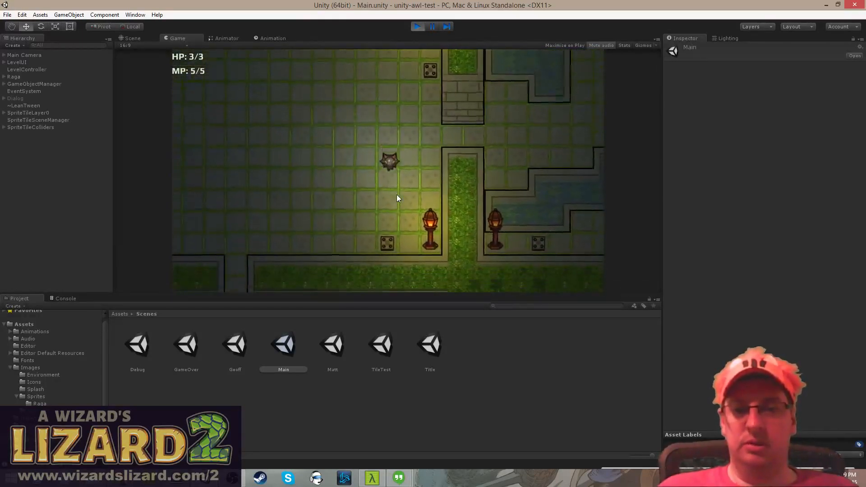
pyautogui.press('a')
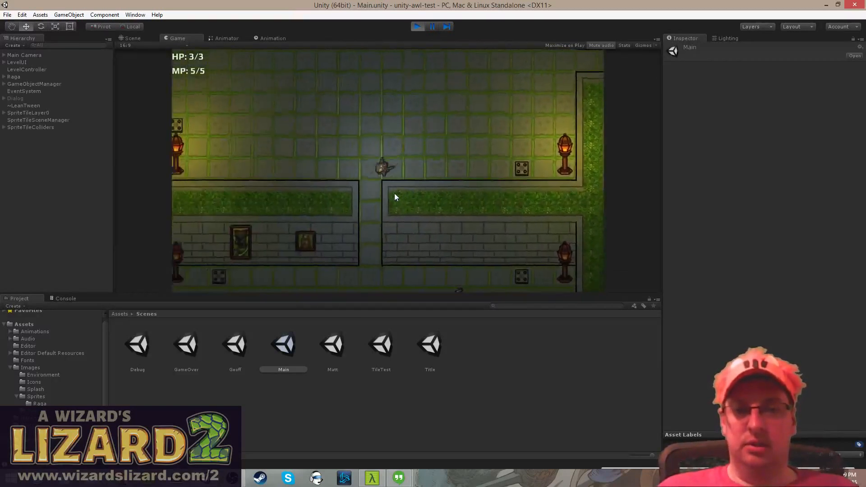
pyautogui.press('s')
pyautogui.press('a')
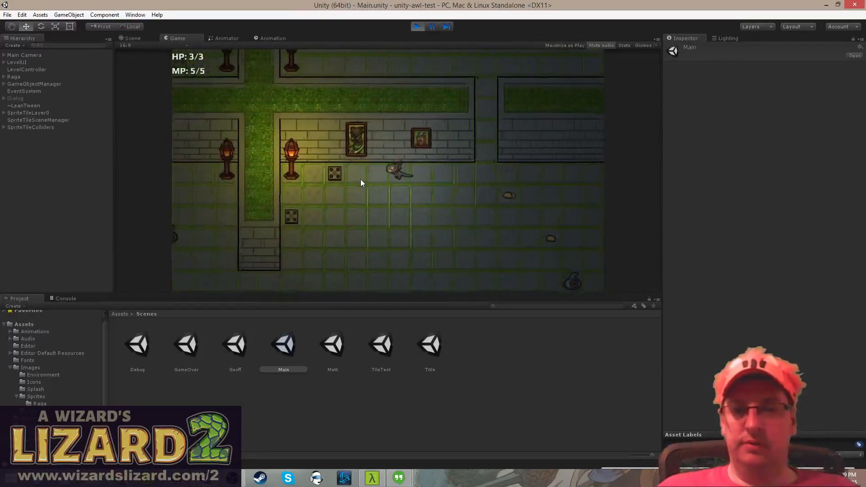
# - Walk Raga back and forth across the southern room among the one-eyed enemies to check movement, turning and lighting
pyautogui.press('s')
pyautogui.press('w')
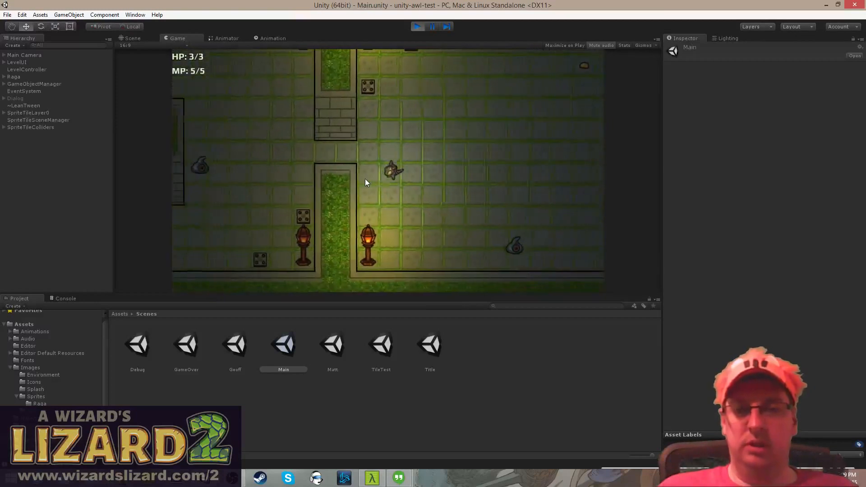
pyautogui.press('d')
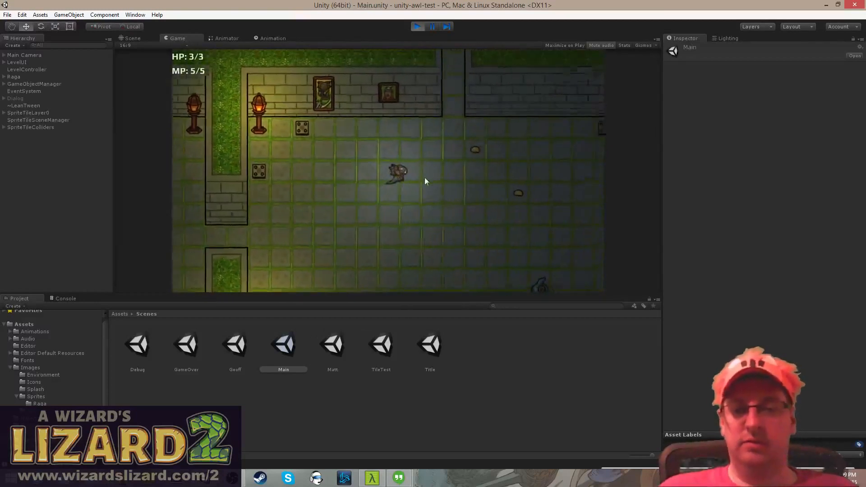
pyautogui.press('w')
pyautogui.press('w')
pyautogui.press('d')
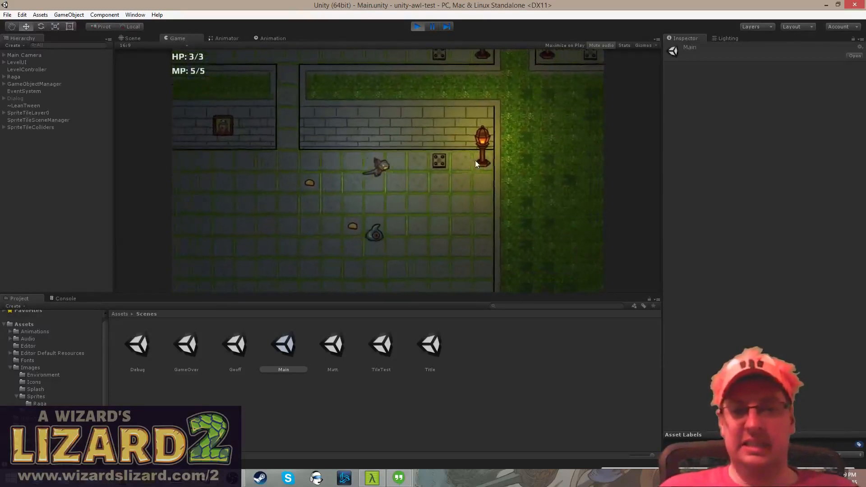
pyautogui.press('s')
pyautogui.press('a')
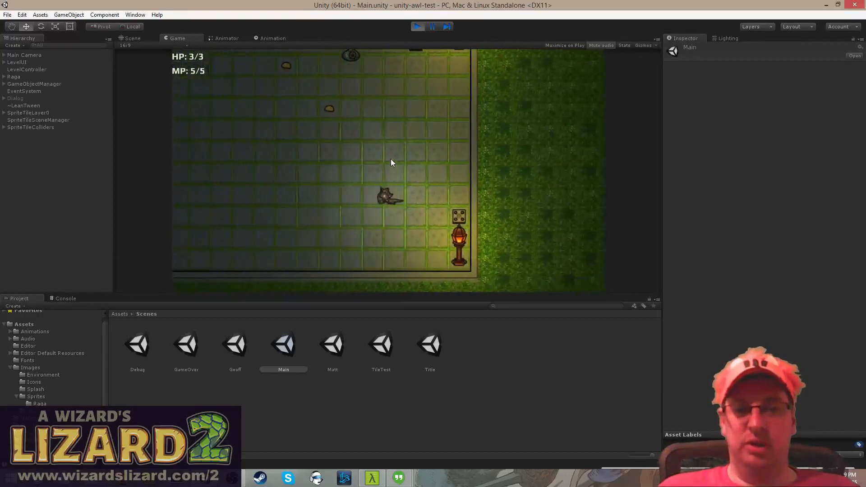
pyautogui.press('w')
pyautogui.press('a')
pyautogui.press('s')
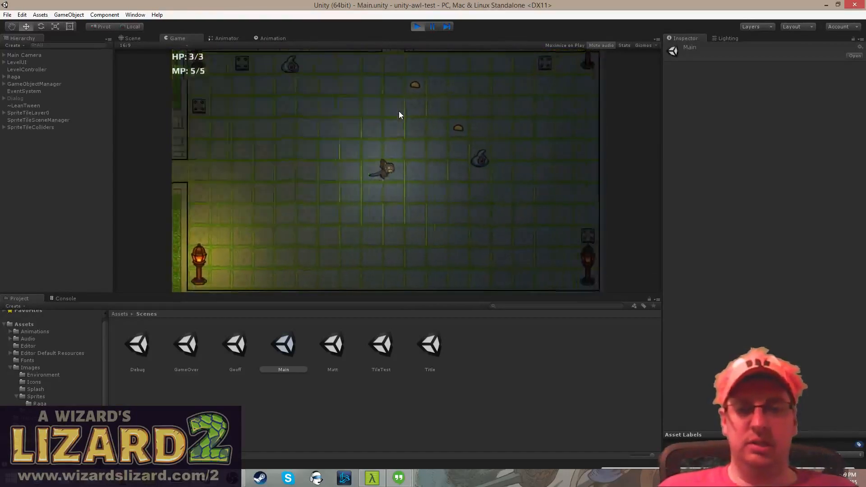
pyautogui.press('w')
pyautogui.press('d')
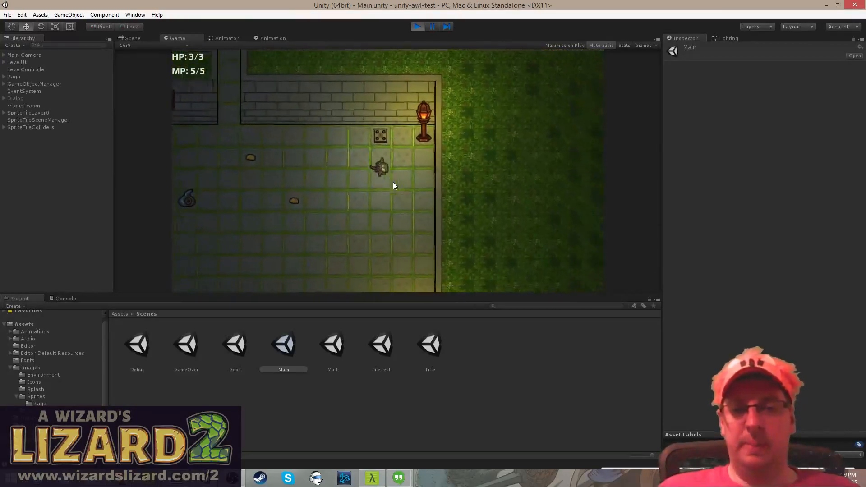
pyautogui.press('s')
pyautogui.press('a')
pyautogui.press('d')
pyautogui.press('a')
pyautogui.press('w')
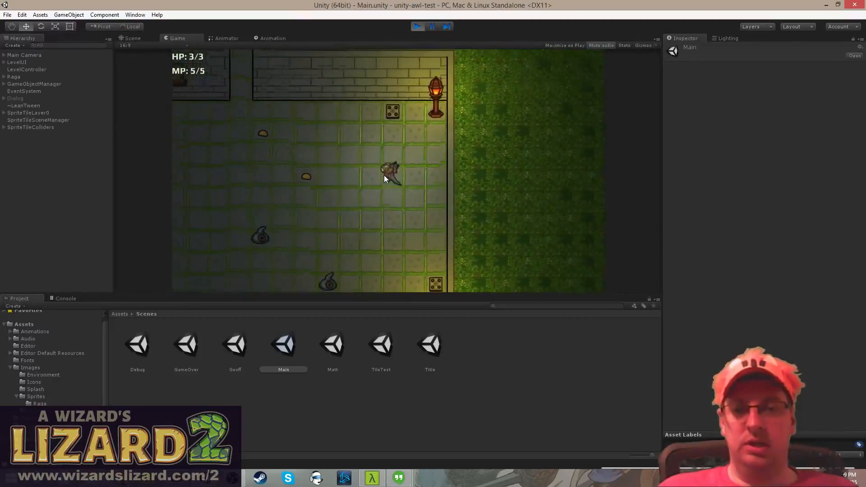
pyautogui.press('s')
pyautogui.press('w')
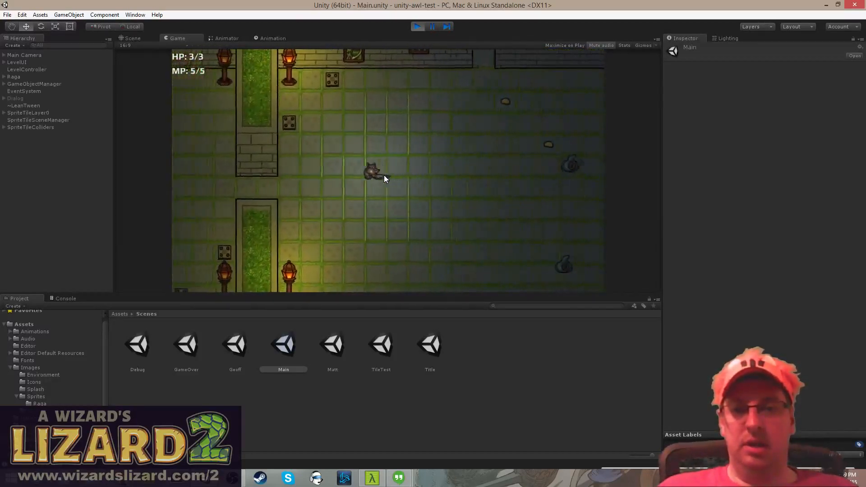
pyautogui.press('a')
pyautogui.press('d')
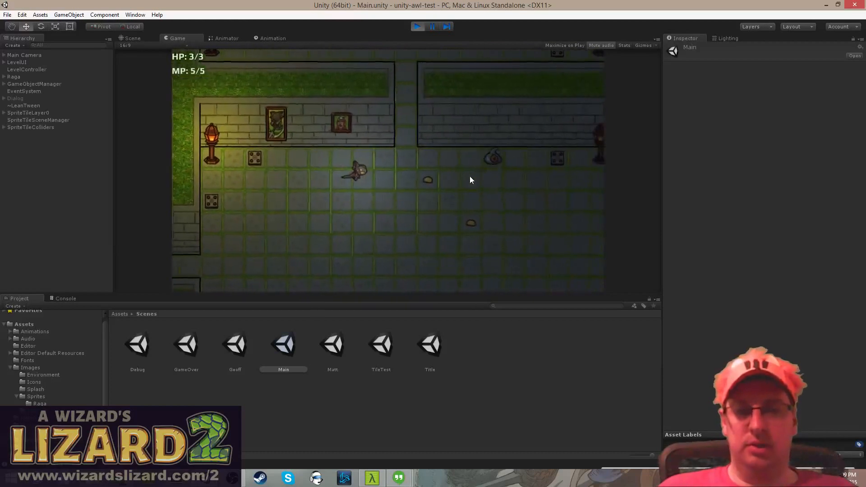
pyautogui.press('s')
pyautogui.press('d')
pyautogui.press('s')
pyautogui.press('a')
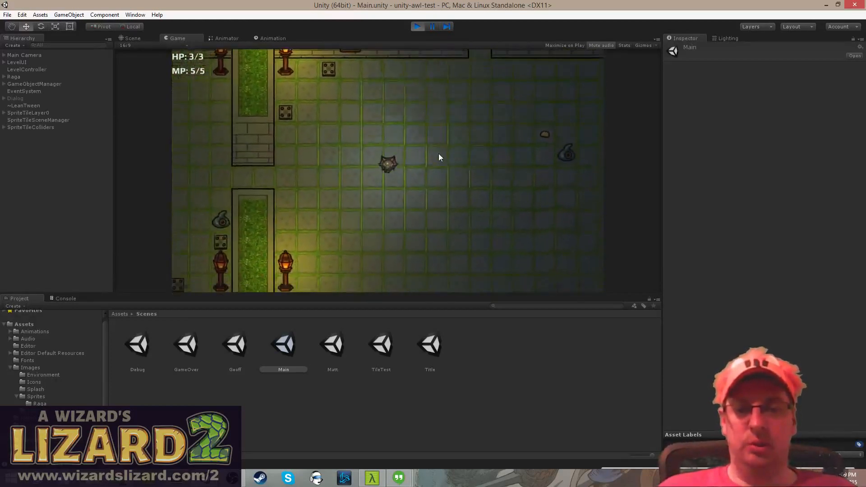
pyautogui.press('d')
pyautogui.press('w')
pyautogui.press('a')
pyautogui.press('s')
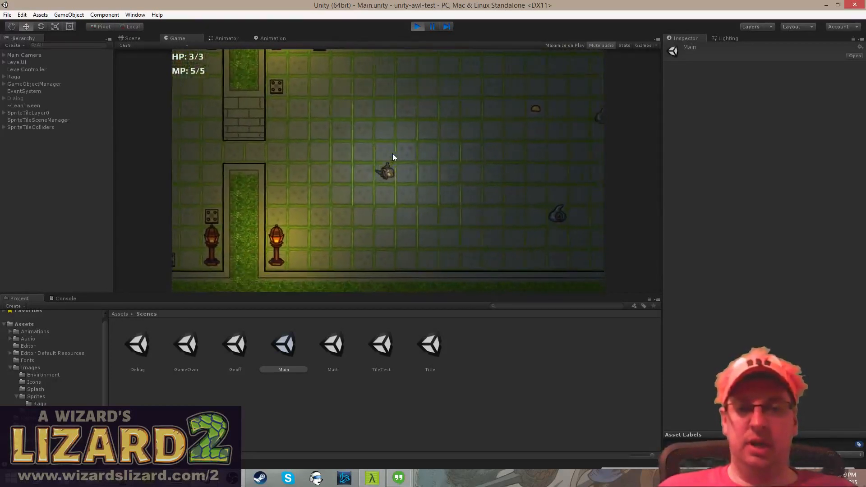
pyautogui.press('d')
pyautogui.press('w')
pyautogui.press('a')
pyautogui.press('d')
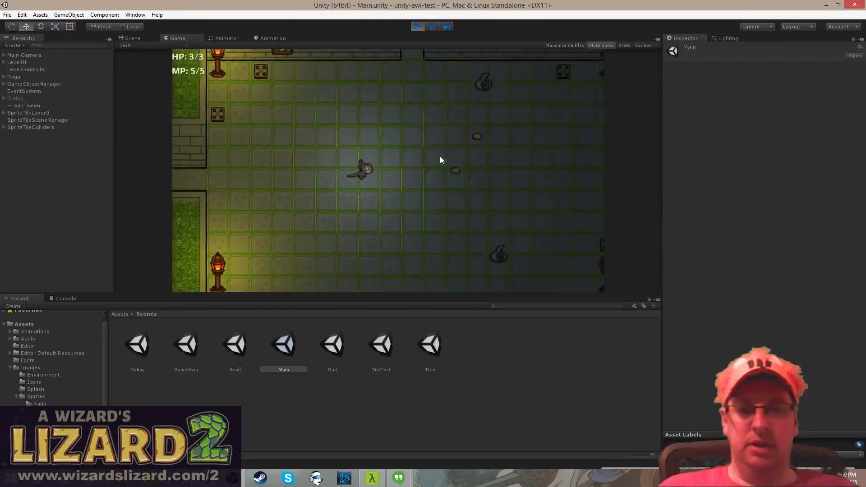
# - Test Raga's tongue attack toward the small loose objects while moving around the enemies in the southern room
pyautogui.press('d')
pyautogui.press('w')
pyautogui.click(445, 157)
pyautogui.press('a')
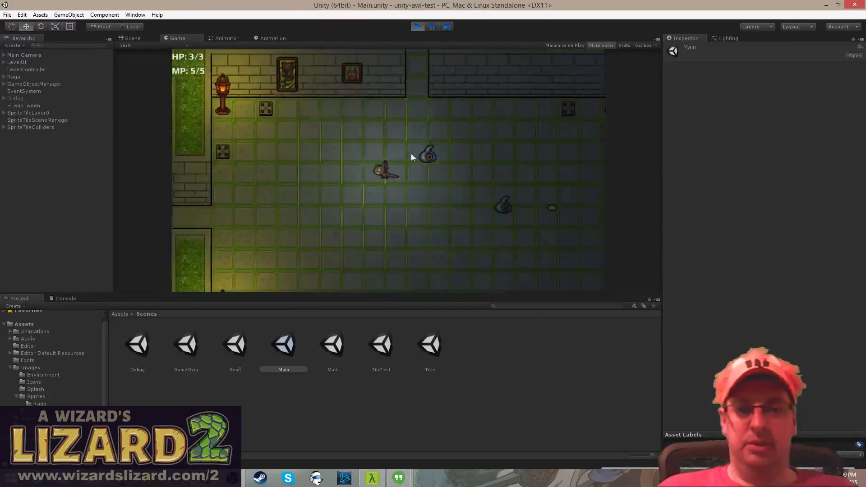
pyautogui.press('s')
pyautogui.press('a')
pyautogui.press('d')
pyautogui.press('w')
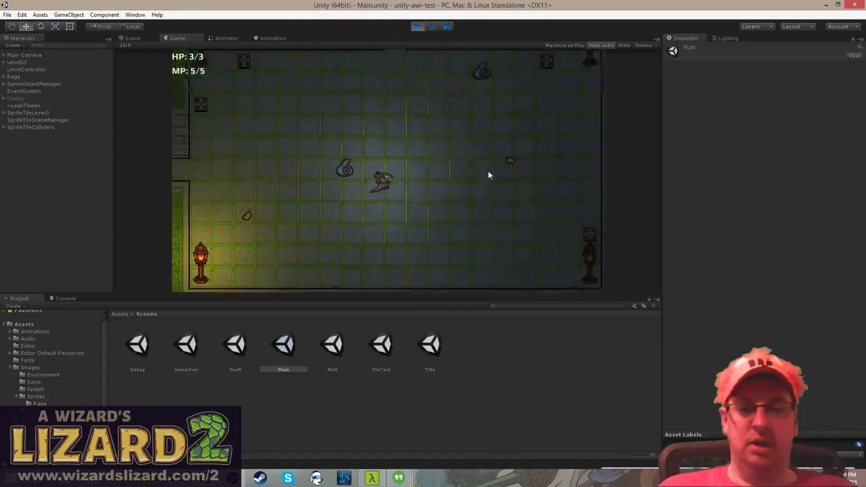
pyautogui.click(492, 172)
pyautogui.press('a')
pyautogui.press('s')
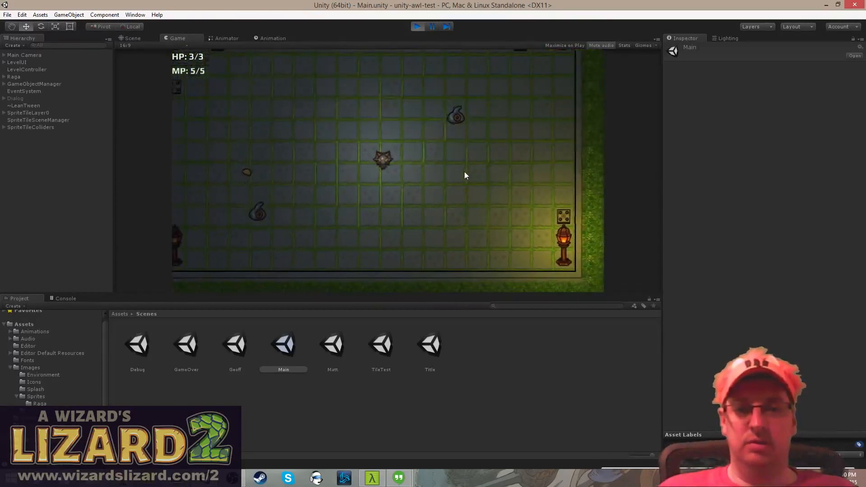
# - Test Raga's tongue attack while walking north and west across the room, firing it westward
pyautogui.press('w')
pyautogui.press('a')
pyautogui.click(428, 172)
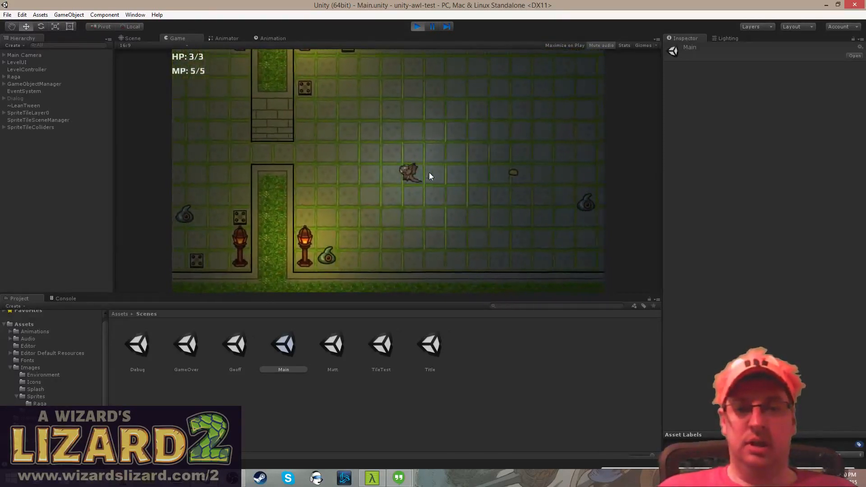
pyautogui.press('w')
pyautogui.click(429, 172)
pyautogui.press('d')
pyautogui.press('w')
pyautogui.press('a')
pyautogui.click(434, 172)
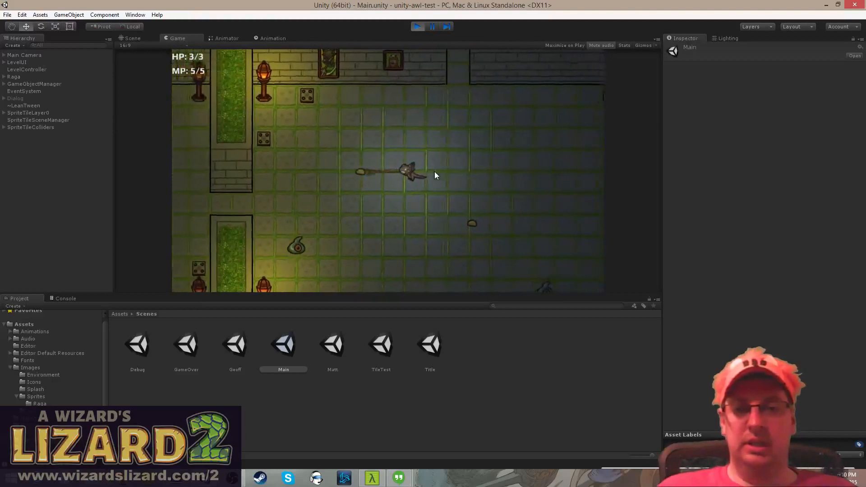
# - Walk Raga west through the gap in the lamp-lit wall and along the south side of the walled grass block
pyautogui.press('d')
pyautogui.press('w')
pyautogui.press('a')
pyautogui.press('s')
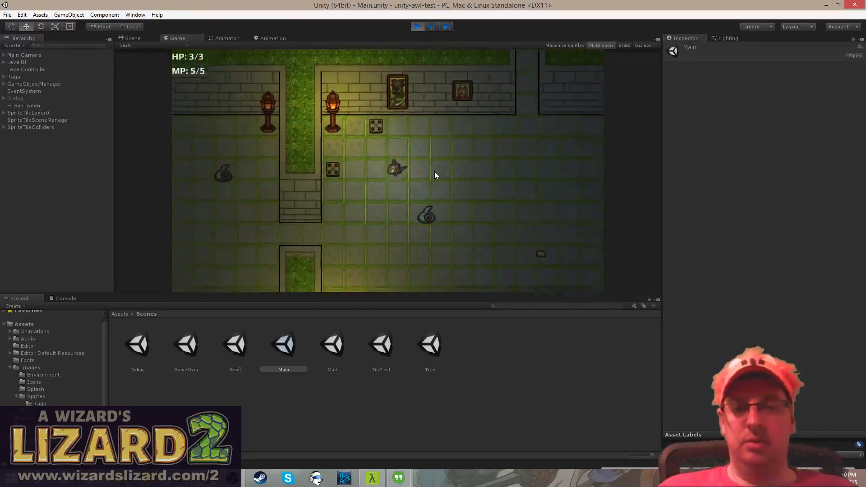
pyautogui.press('s')
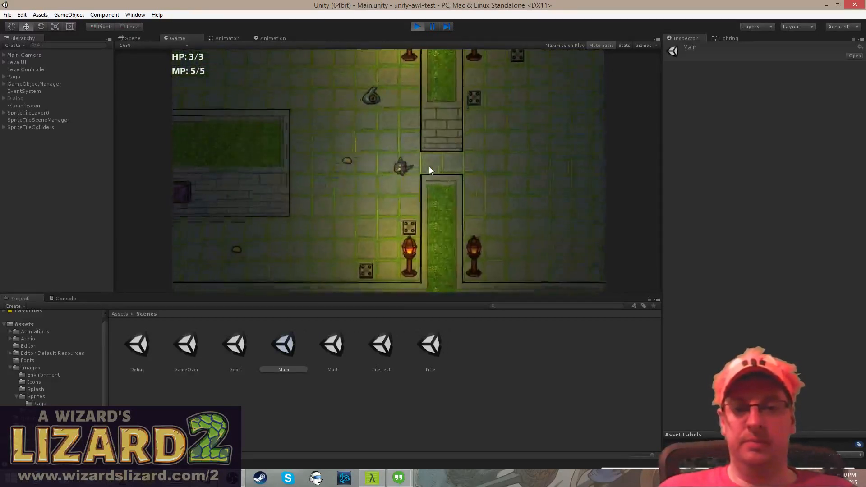
pyautogui.press('s')
pyautogui.press('a')
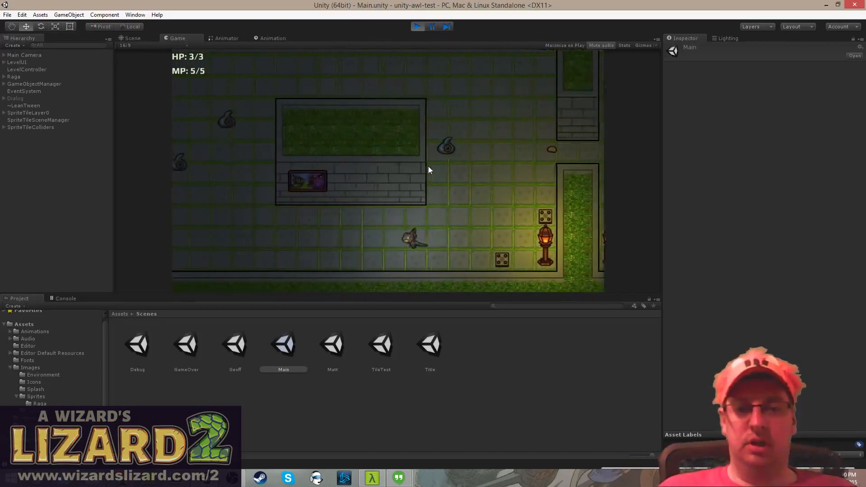
# - Walk Raga around the west side of the grass block to the room's northwest corner
pyautogui.press('w')
pyautogui.press('a')
pyautogui.press('w')
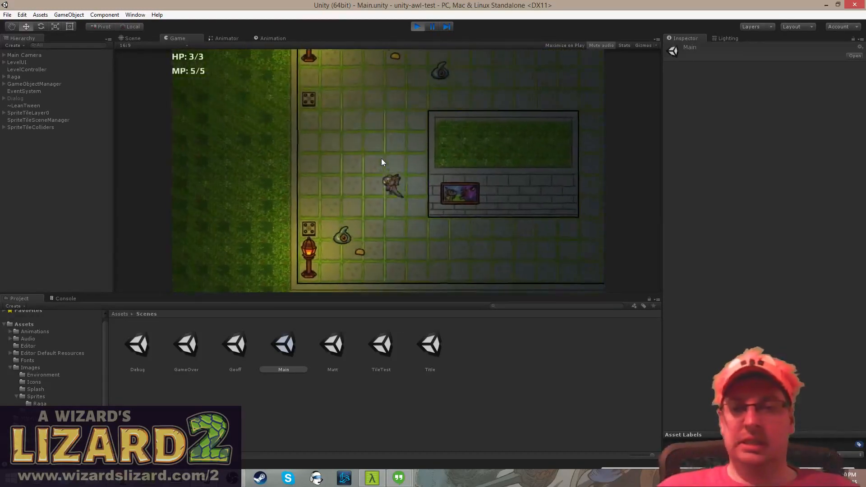
pyautogui.press('d')
pyautogui.press('s')
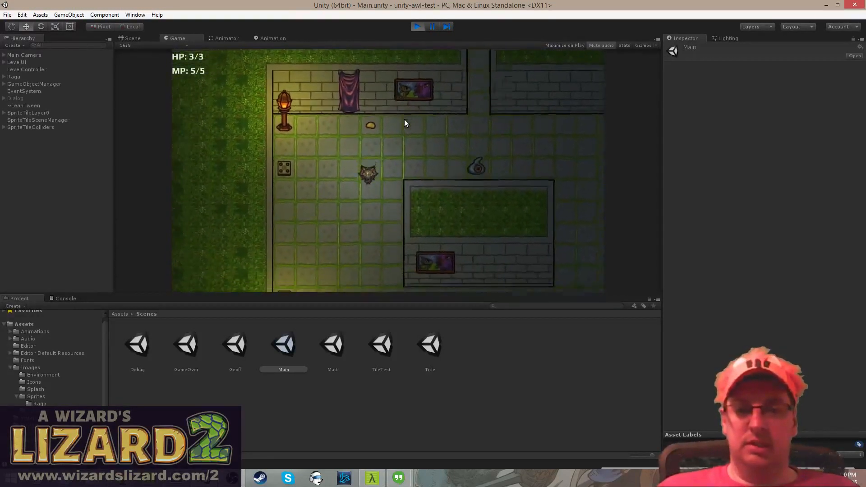
# - Walk Raga east along the north wall and north through its narrow passage into the next room
pyautogui.press('w')
pyautogui.press('d')
pyautogui.press('w')
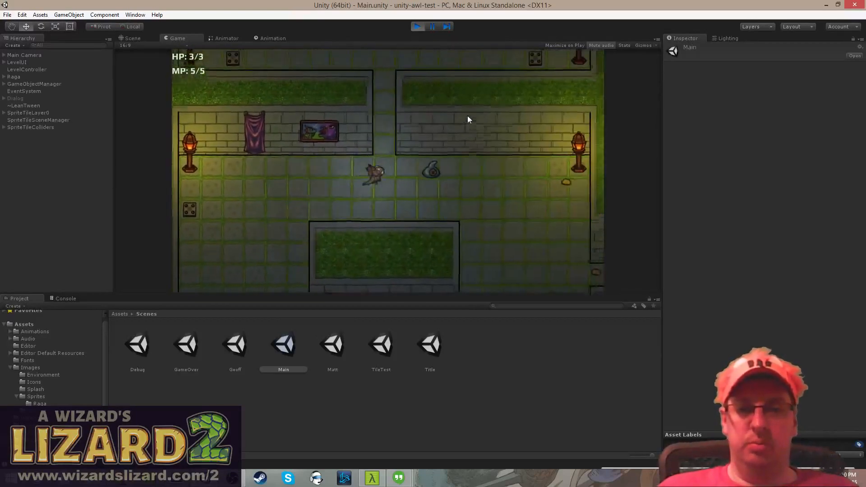
pyautogui.press('d')
pyautogui.press('a')
pyautogui.press('s')
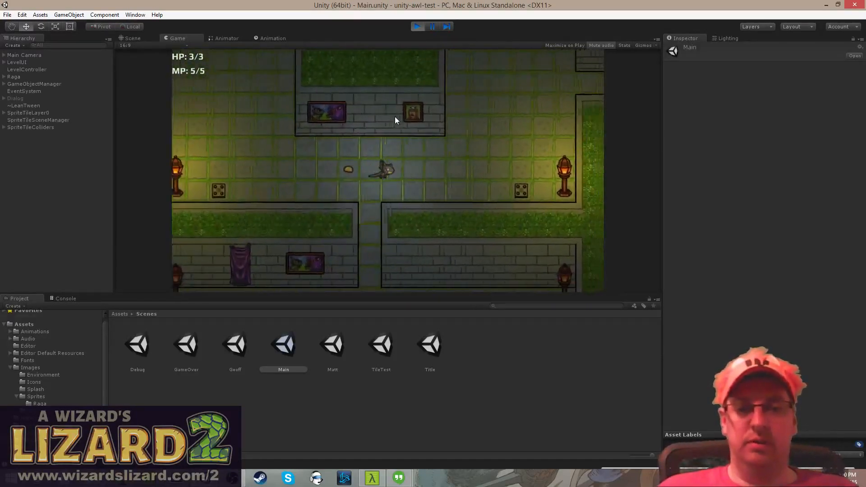
# - Walk Raga west through the wall gap into the pool room and along the pool's southern bank
pyautogui.press('d')
pyautogui.press('a')
pyautogui.press('w')
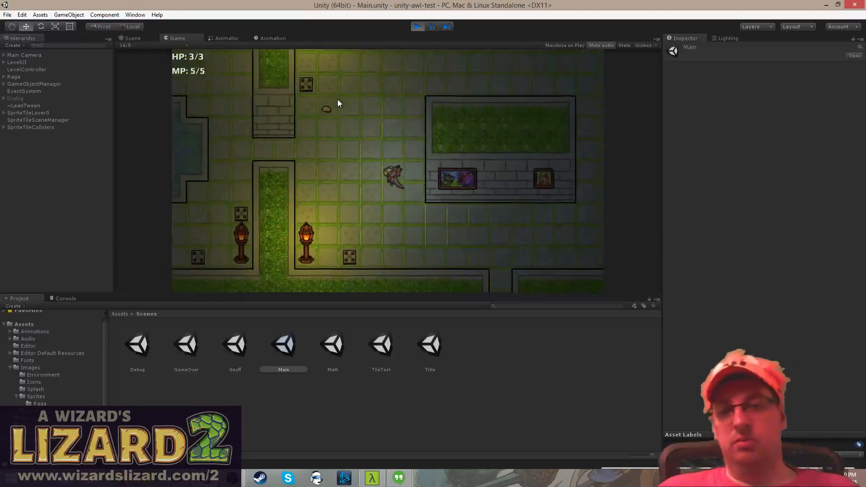
pyautogui.press('a')
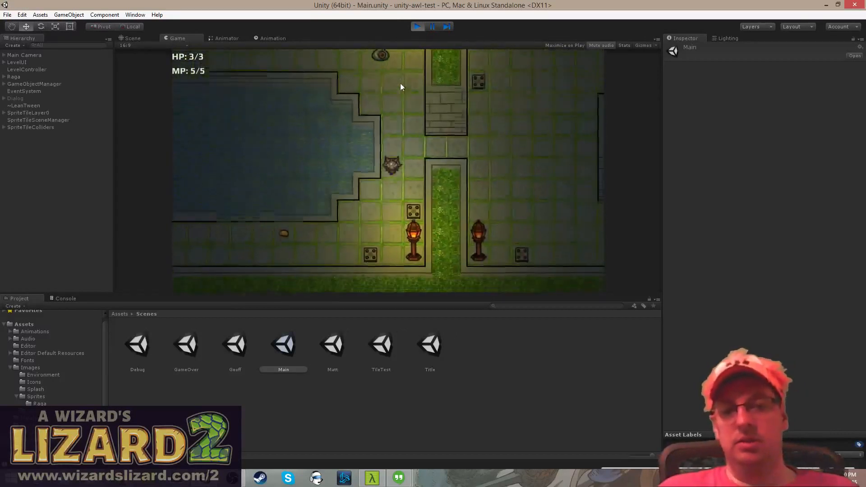
pyautogui.press('s')
pyautogui.press('a')
pyautogui.press('d')
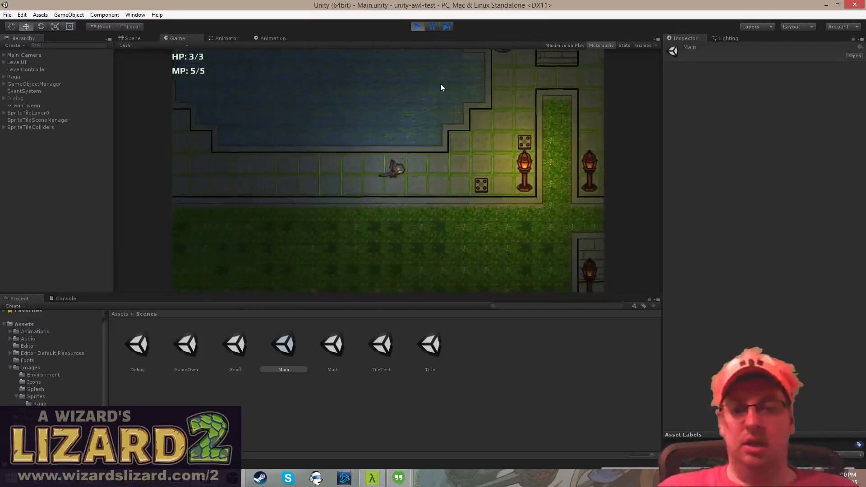
# - Walk Raga past the lamp by the pool, then back east through the wall gap
pyautogui.press('w')
pyautogui.press('a')
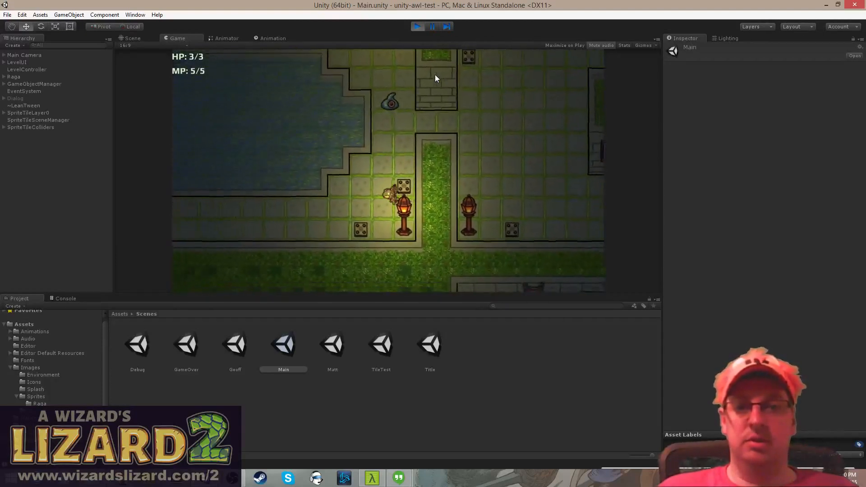
pyautogui.press('w')
pyautogui.press('s')
pyautogui.press('a')
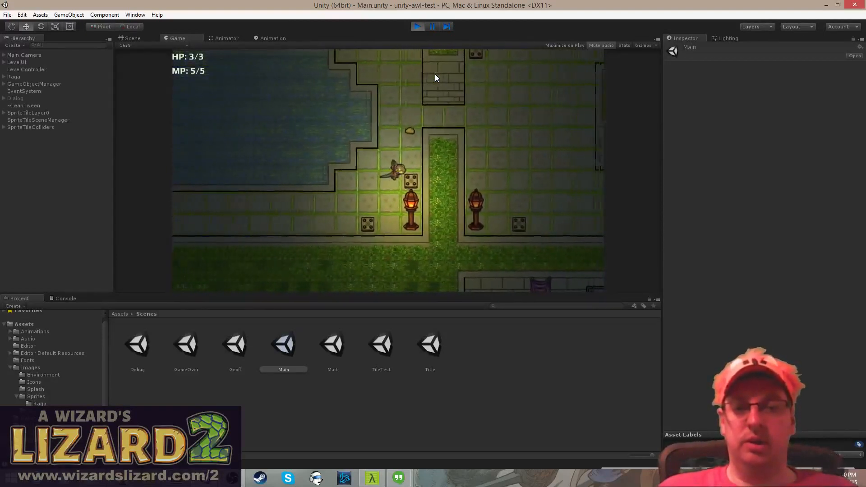
pyautogui.press('w')
pyautogui.press('d')
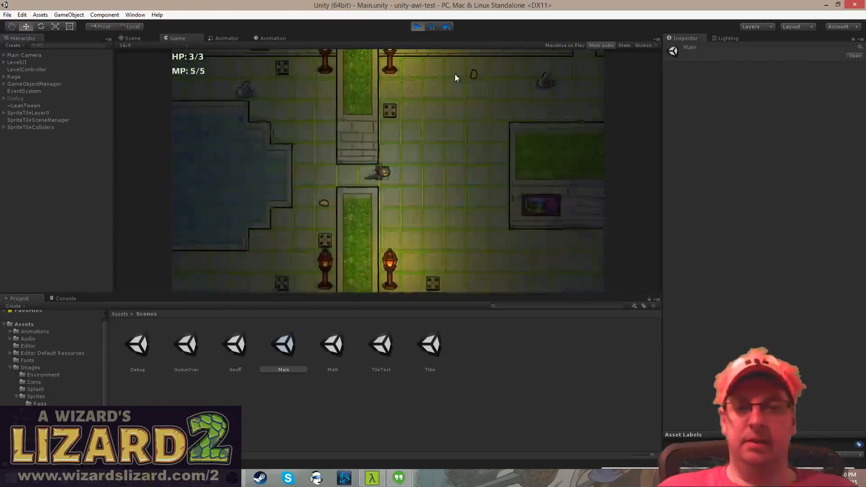
# - Walk Raga north through the room with two grass blocks and into the room with L-shaped pools
pyautogui.press('s')
pyautogui.press('w')
pyautogui.press('d')
pyautogui.press('w')
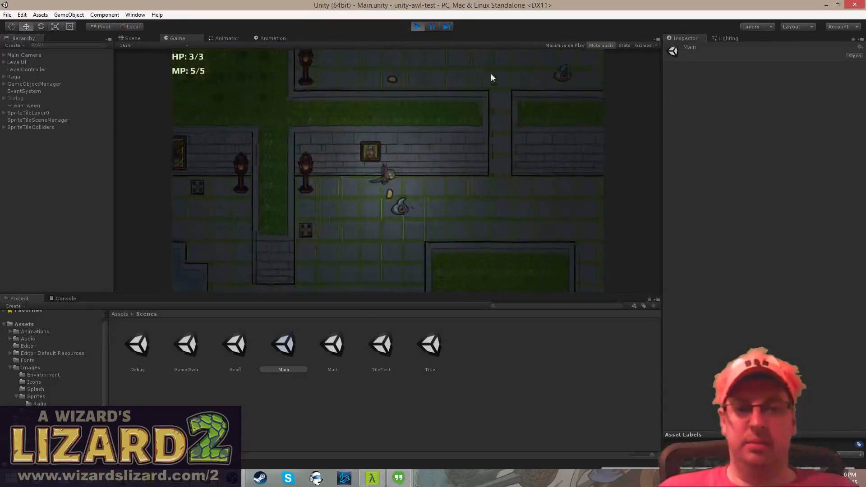
pyautogui.press('w')
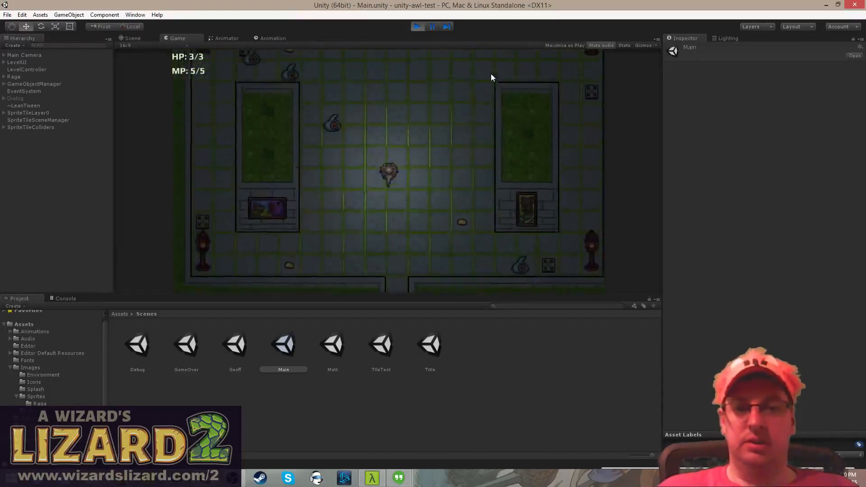
pyautogui.press('w')
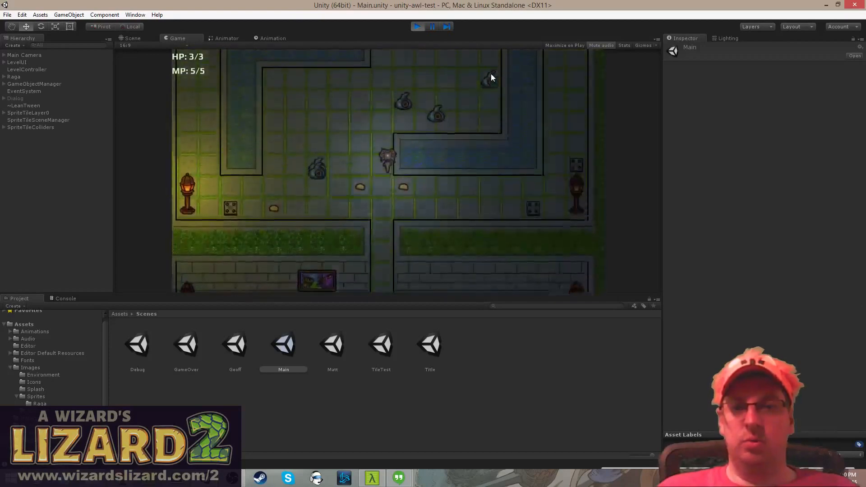
pyautogui.press('w')
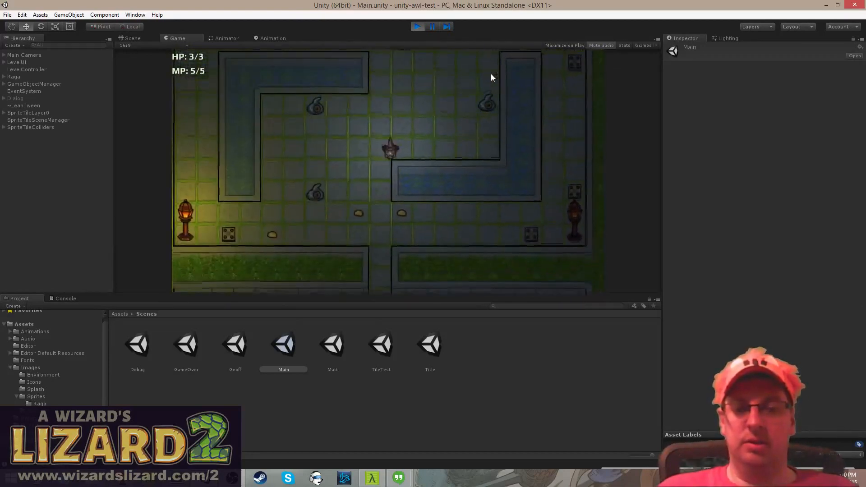
# - Walk Raga back south through the connecting passages and stop the play test
pyautogui.press('w')
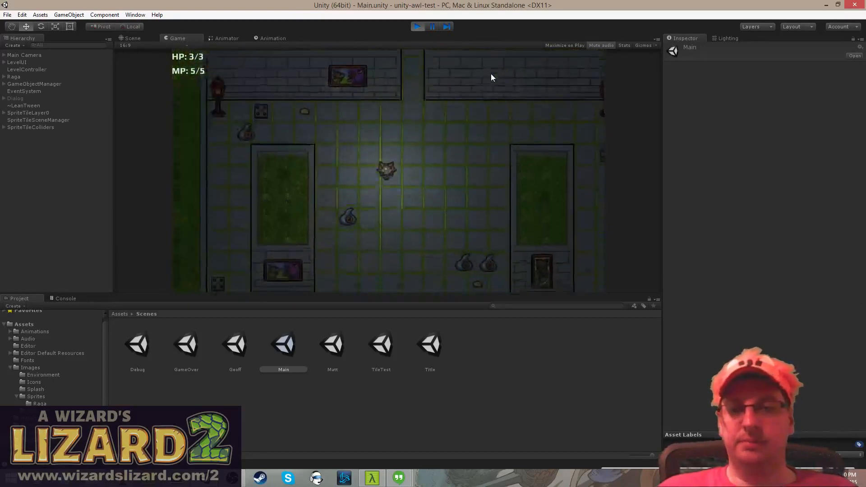
pyautogui.press('w')
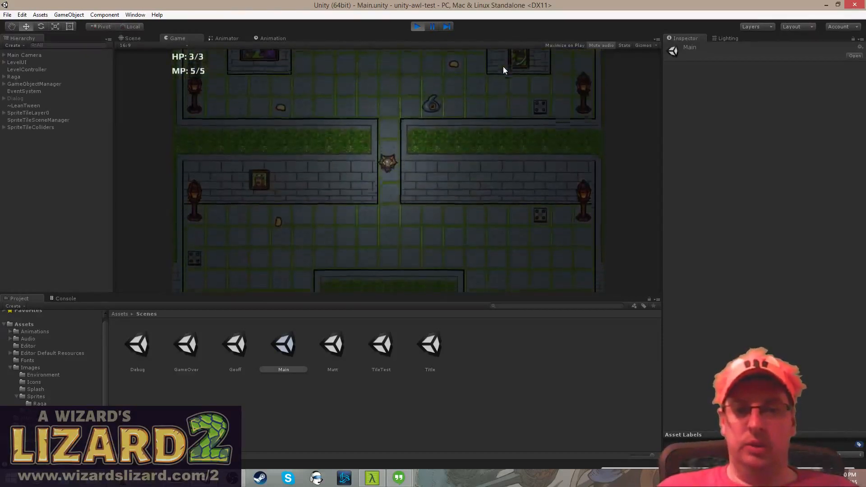
pyautogui.click(415, 27)
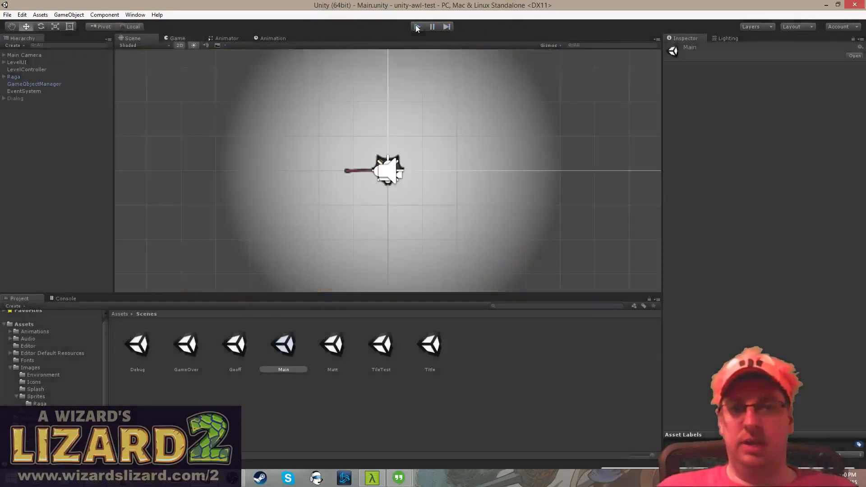
# - Switch to Sublime Text and duplicate the Objects/Rock prefab line in the Traps section of Garden1.xml
pyautogui.hotkey('alt', 'Tab')
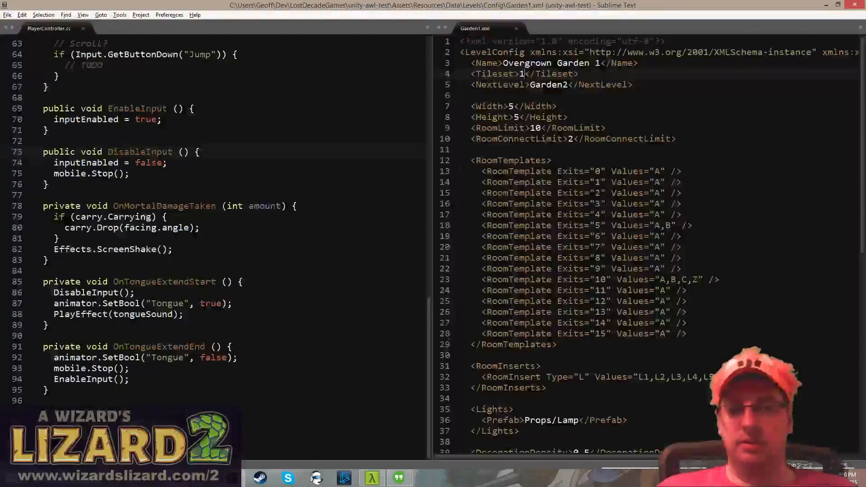
pyautogui.scroll(-2, 647, 246)
pyautogui.scroll(-8, 647, 246)
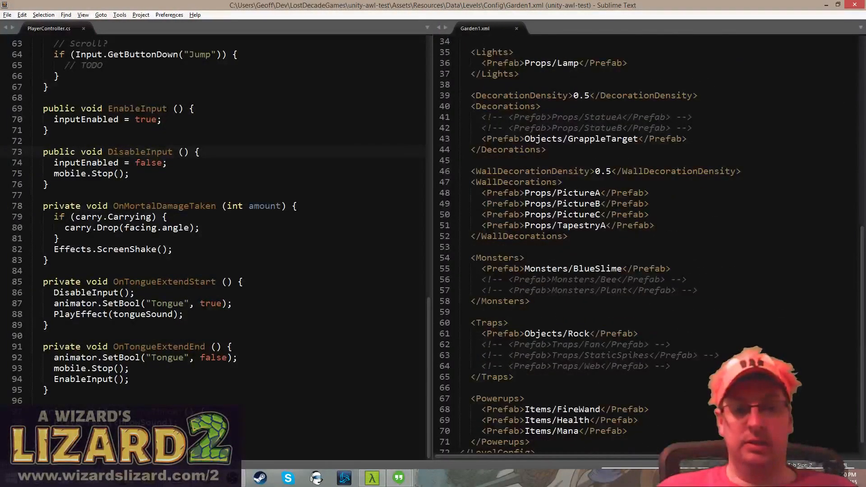
pyautogui.scroll(-1, 647, 245)
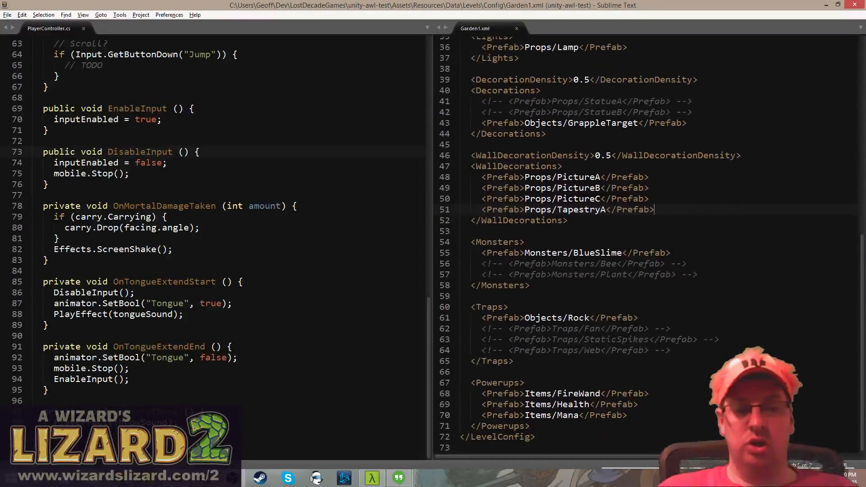
pyautogui.hotkey('shift', 'Home')
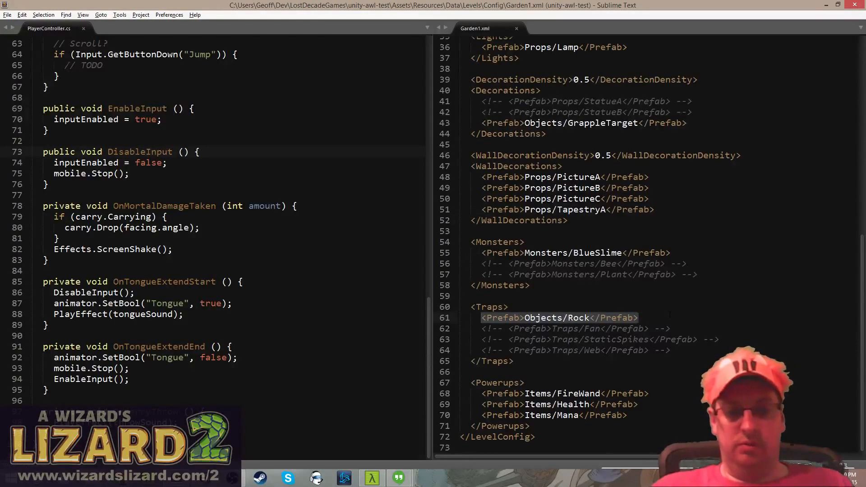
pyautogui.press('End')
pyautogui.press('Return')
pyautogui.press('Up')
pyautogui.hotkey('shift', 'End')
pyautogui.hotkey('ctrl', 'c')
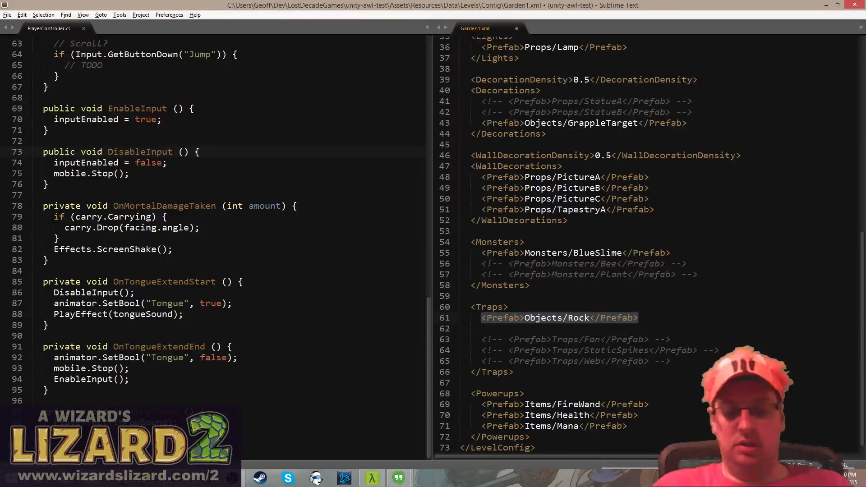
pyautogui.press('Down')
pyautogui.hotkey('ctrl', 'v')
# - Change the duplicated trap prefab's path to Items/MaxHealth
pyautogui.press('Left')
pyautogui.press('Left')
pyautogui.press('Left')
pyautogui.press('Left')
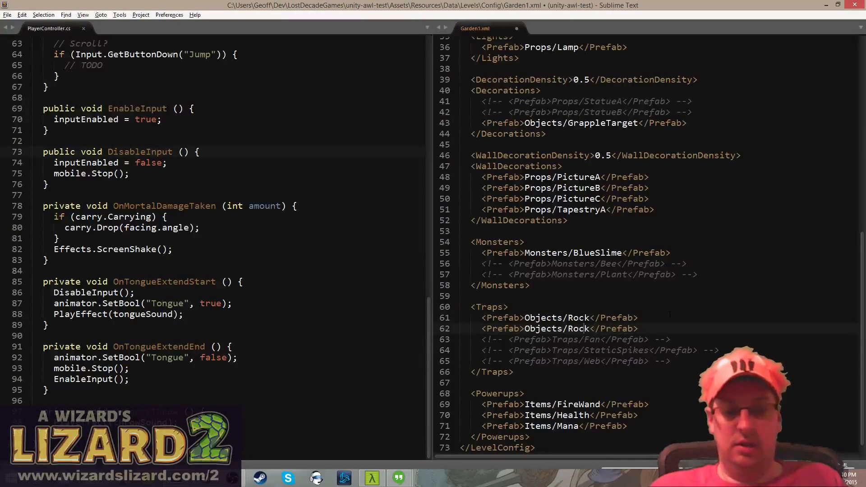
pyautogui.press('BackSpace')
pyautogui.press('BackSpace')
pyautogui.press('BackSpace')
pyautogui.press('BackSpace')
pyautogui.press('BackSpace')
pyautogui.press('BackSpace')
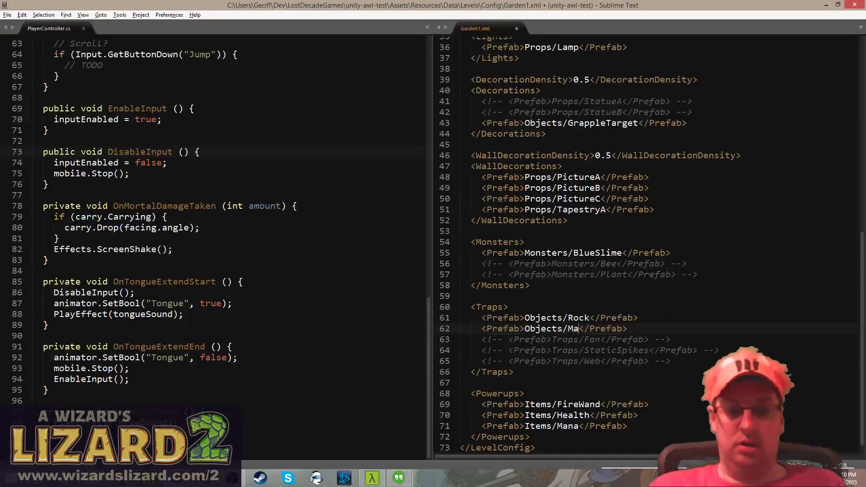
pyautogui.press('BackSpace')
pyautogui.press('BackSpace')
pyautogui.press('BackSpace')
pyautogui.press('BackSpace')
pyautogui.press('BackSpace')
pyautogui.press('BackSpace')
pyautogui.write('Items/')
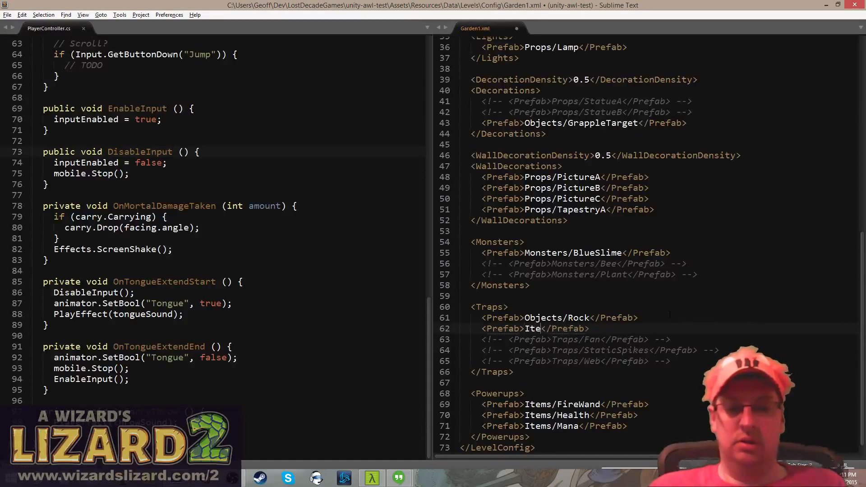
pyautogui.write('MaxHealth')
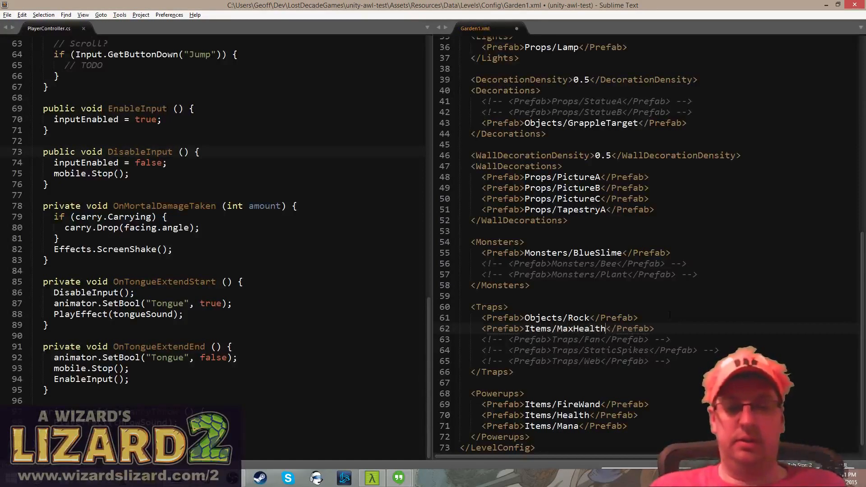
# - Save Garden1.xml and switch back to Unity to start the Main scene in play mode
pyautogui.hotkey('ctrl', 's')
pyautogui.hotkey('alt', 'Tab')
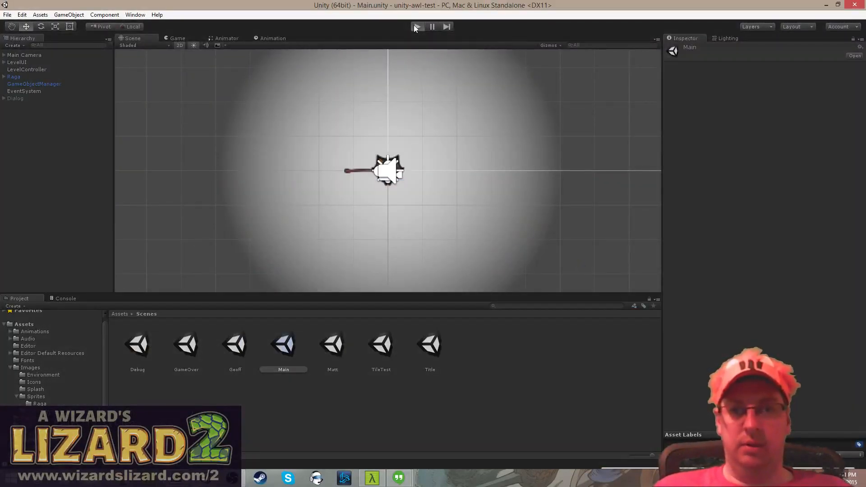
pyautogui.click(413, 26)
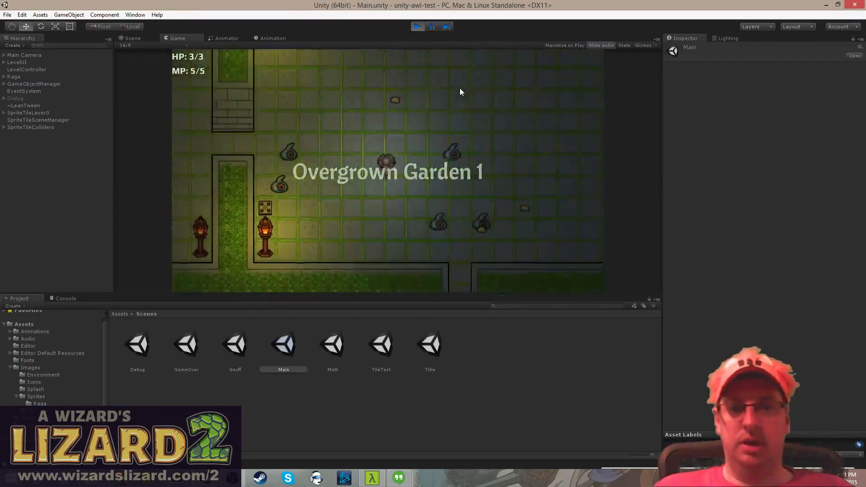
# - Walk Raga west through the wall gap and north toward the heart item in the neighbouring room
pyautogui.press('a')
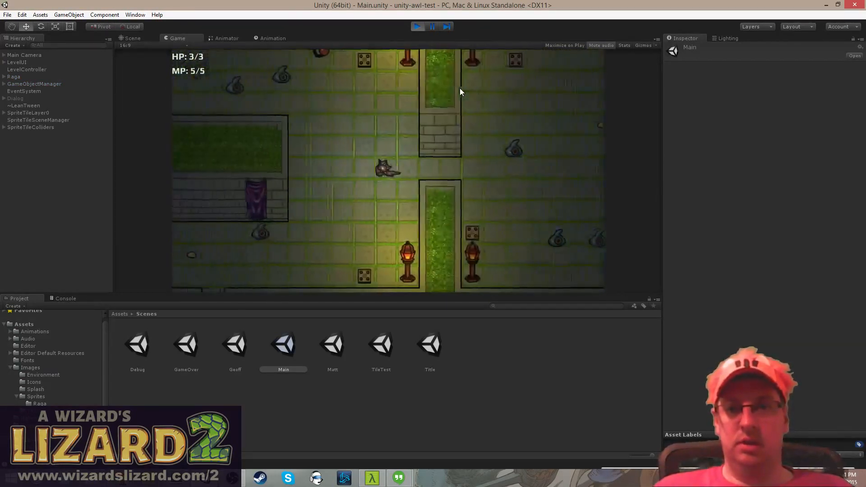
pyautogui.press('w')
pyautogui.press('d')
pyautogui.press('w')
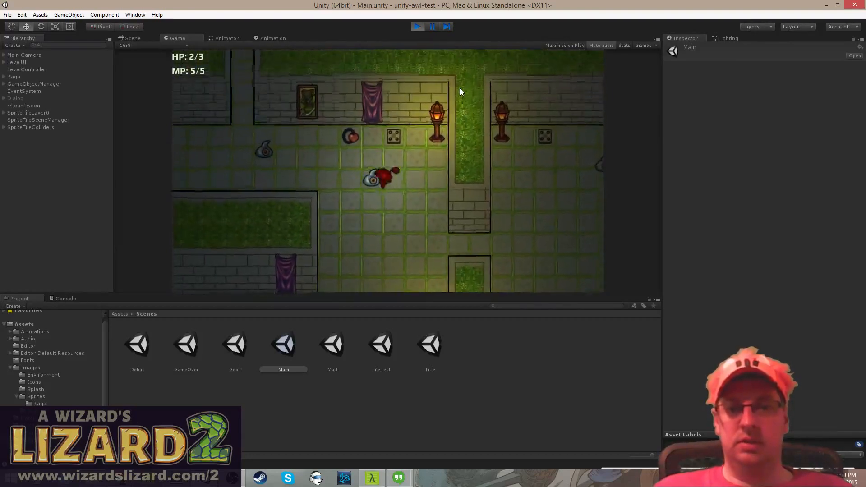
# - Fight the wisp enemies around the gap and collect the MaxHealth heart in the western room
pyautogui.press('d')
pyautogui.press('a')
pyautogui.press('s')
pyautogui.press('d')
pyautogui.press('s')
pyautogui.press('a')
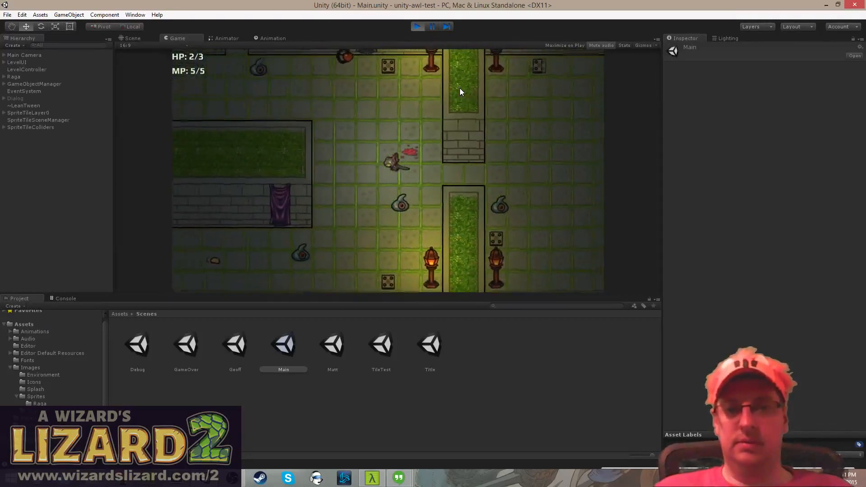
pyautogui.press('s')
pyautogui.press('w')
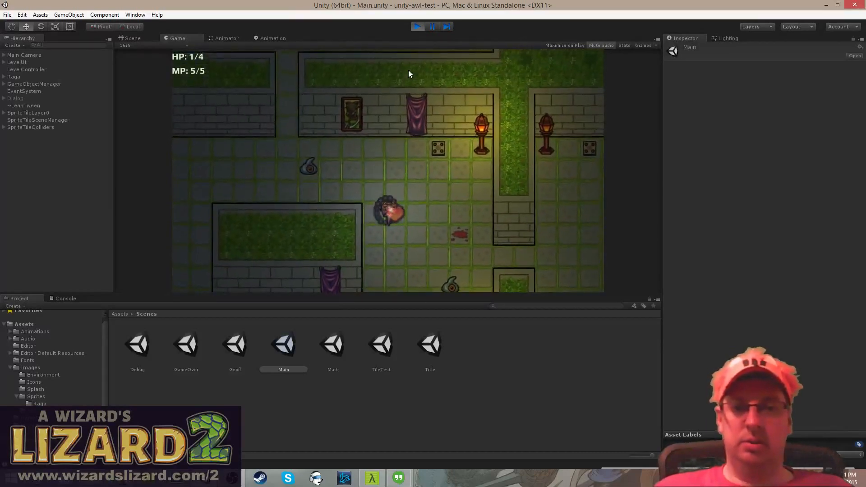
# - Take Raga back east through the wall gap and up to the large room's north side
pyautogui.press('d')
pyautogui.press('s')
pyautogui.press('d')
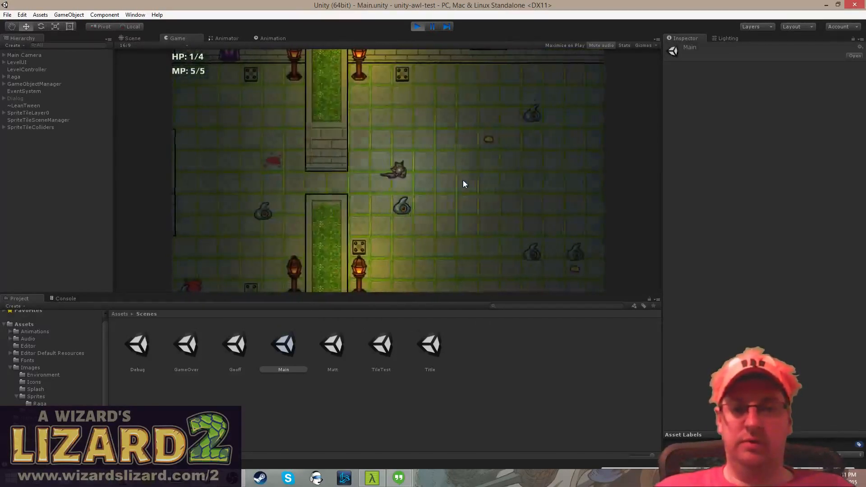
pyautogui.press('w')
pyautogui.press('d')
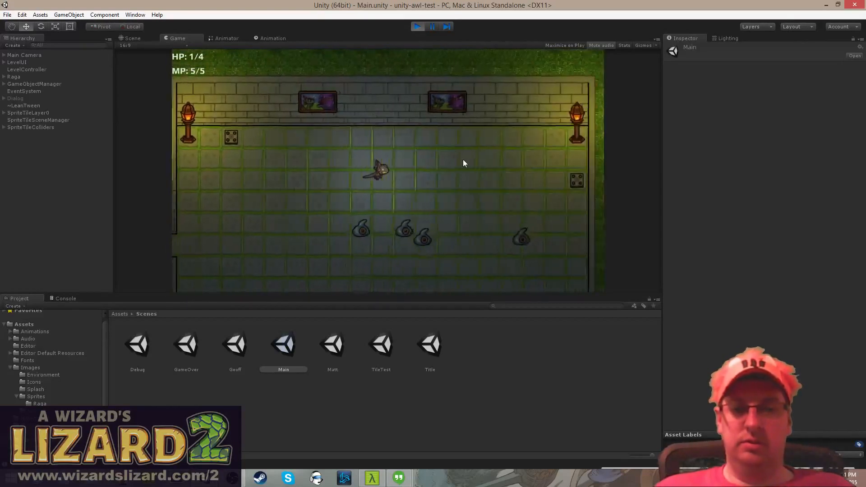
# - Dodge the wisp enemies while circling Raga through the northern half of the large room
pyautogui.press('s')
pyautogui.press('a')
pyautogui.press('w')
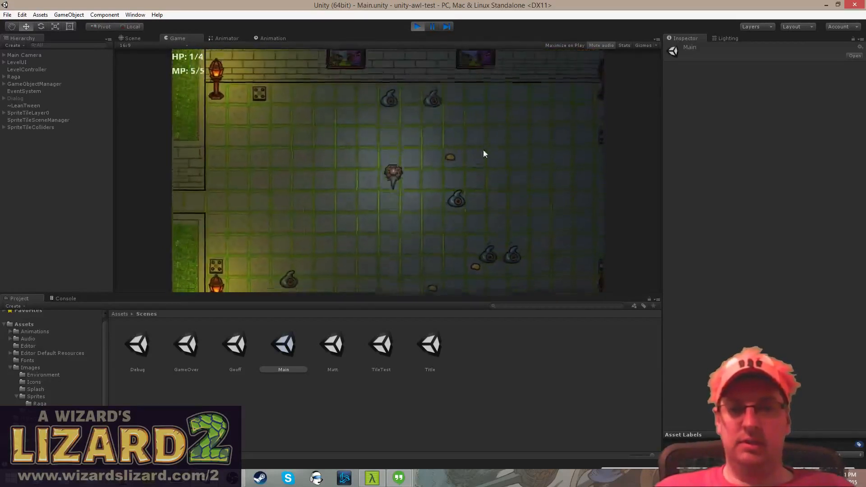
pyautogui.press('d')
pyautogui.press('a')
pyautogui.press('w')
pyautogui.press('a')
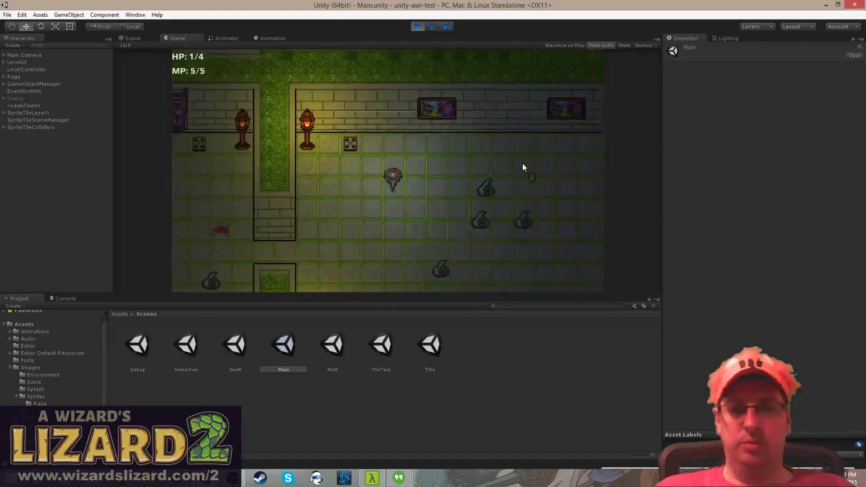
# - Lead the wisp enemies from the room's north wall down toward its south exit
pyautogui.press('w')
pyautogui.press('d')
pyautogui.press('a')
pyautogui.press('s')
pyautogui.press('d')
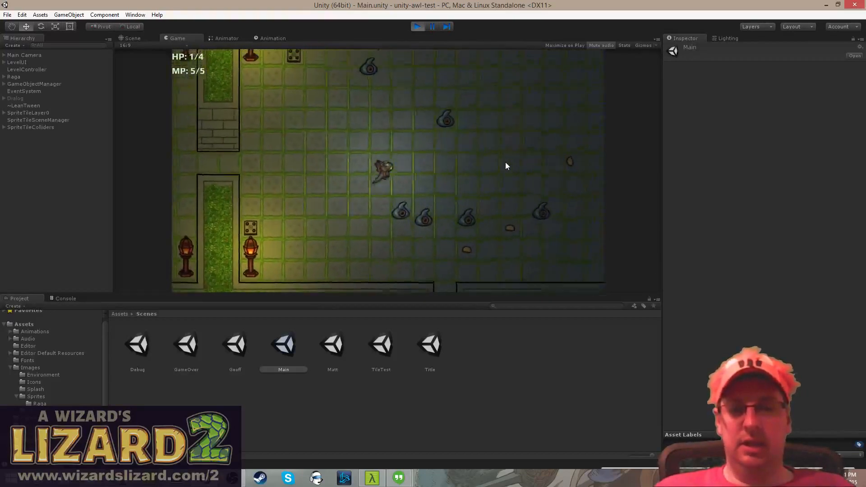
pyautogui.press('s')
pyautogui.press('s')
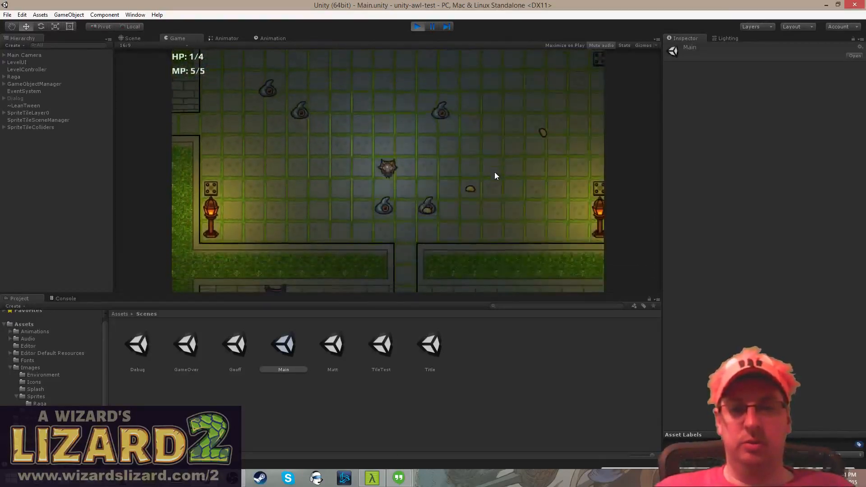
# - Return Raga to the northern part of the room and attack the pursuing wisp enemies
pyautogui.press('a')
pyautogui.press('w')
pyautogui.press('d')
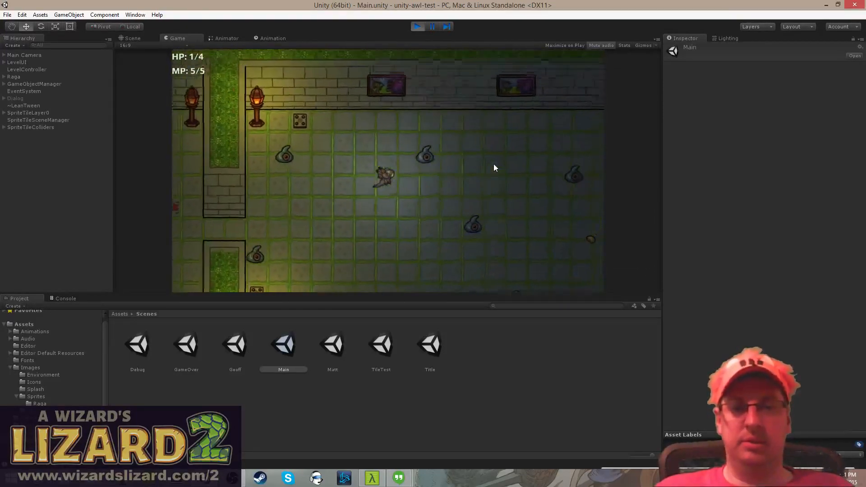
pyautogui.press('s')
pyautogui.press('a')
pyautogui.press('a')
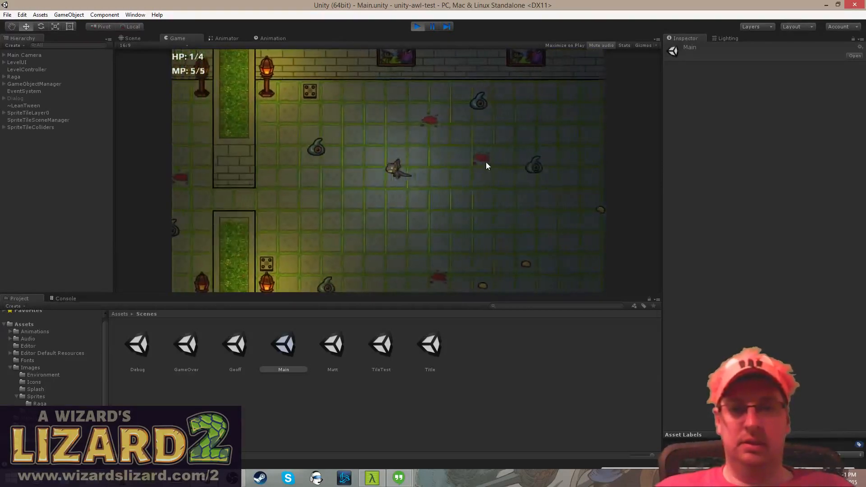
# - Attack the wisp enemies near the room's south wall and bring Raga back to the middle
pyautogui.press('w')
pyautogui.press('d')
pyautogui.press('s')
pyautogui.press('s')
pyautogui.press('d')
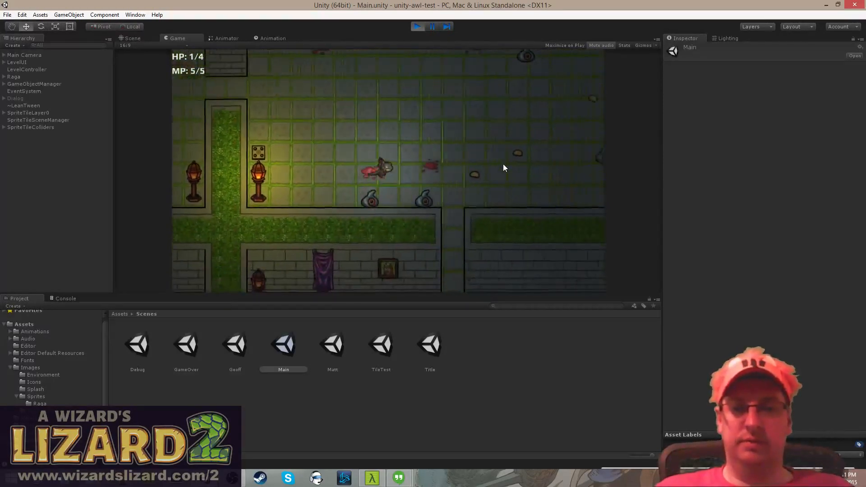
pyautogui.press('w')
pyautogui.press('a')
pyautogui.press('a')
pyautogui.press('s')
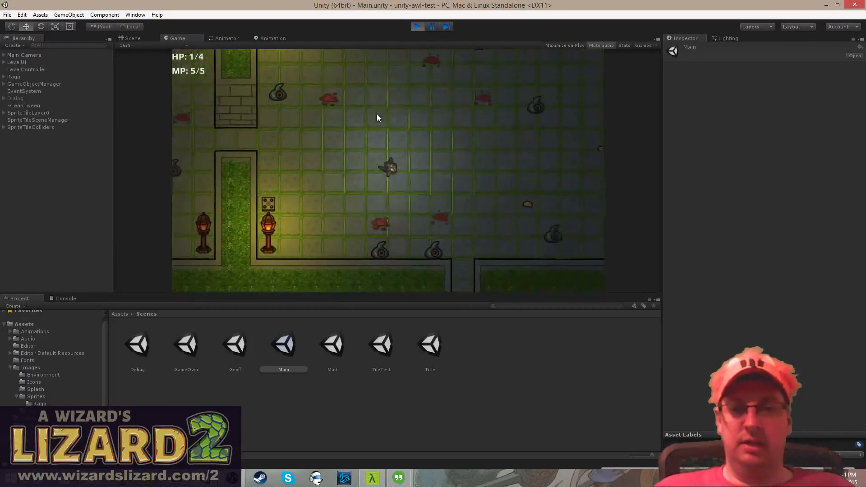
# - Move Raga around the middle of the room and throw a rock toward the west wall
pyautogui.press('d')
pyautogui.press('w')
pyautogui.press('a')
pyautogui.press('s')
pyautogui.press('d')
pyautogui.press('d')
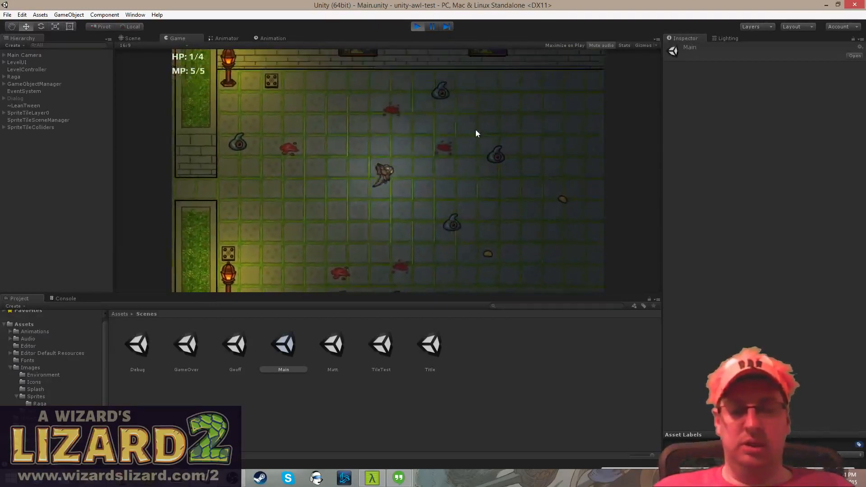
pyautogui.press('s')
pyautogui.press('a')
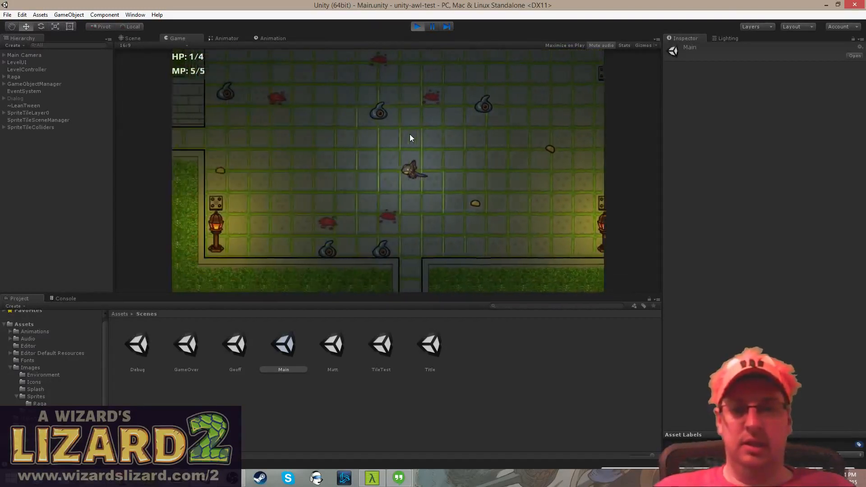
# - Test Raga's movement across the room's eastern half and up to the north-east corner past the enemies
pyautogui.press('s')
pyautogui.press('d')
pyautogui.press('d')
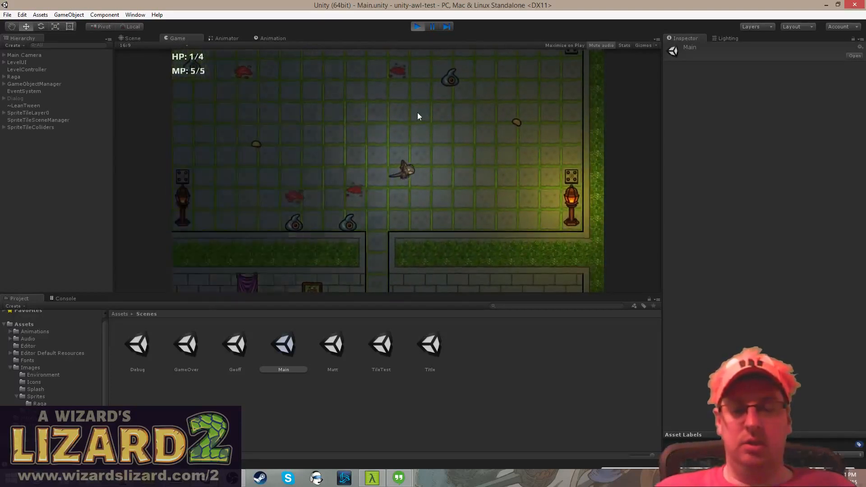
pyautogui.press('w')
pyautogui.press('a')
pyautogui.press('s')
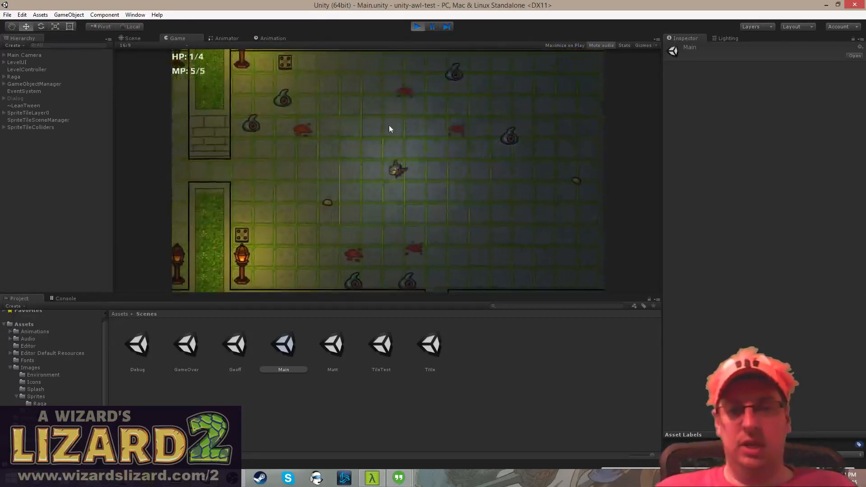
pyautogui.press('d')
pyautogui.press('w')
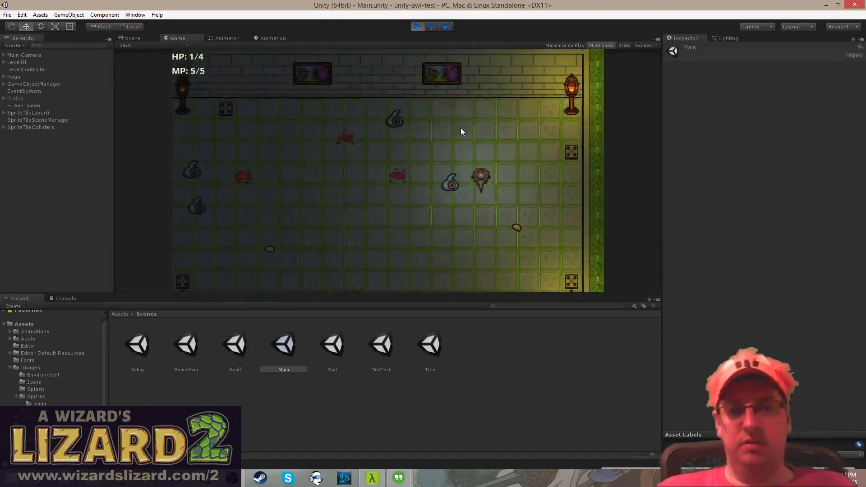
# - Walk Raga to the rocks near the western lantern and back east across the room
pyautogui.press('a')
pyautogui.press('s')
pyautogui.press('a')
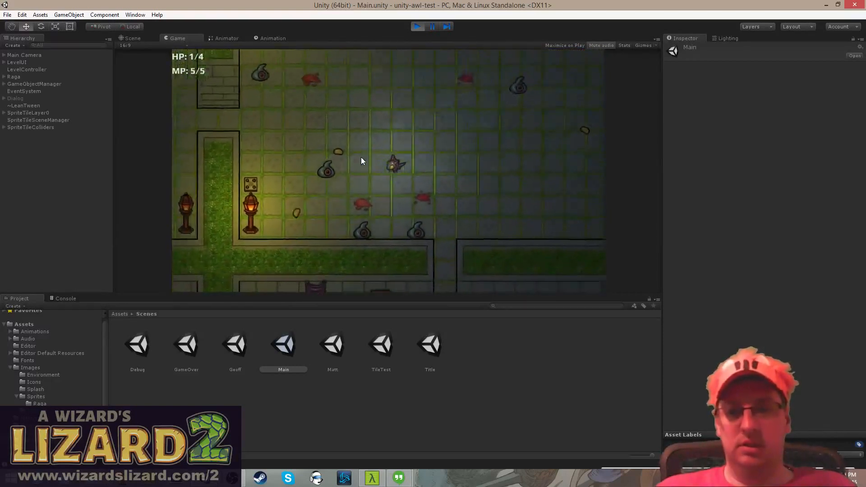
pyautogui.press('s')
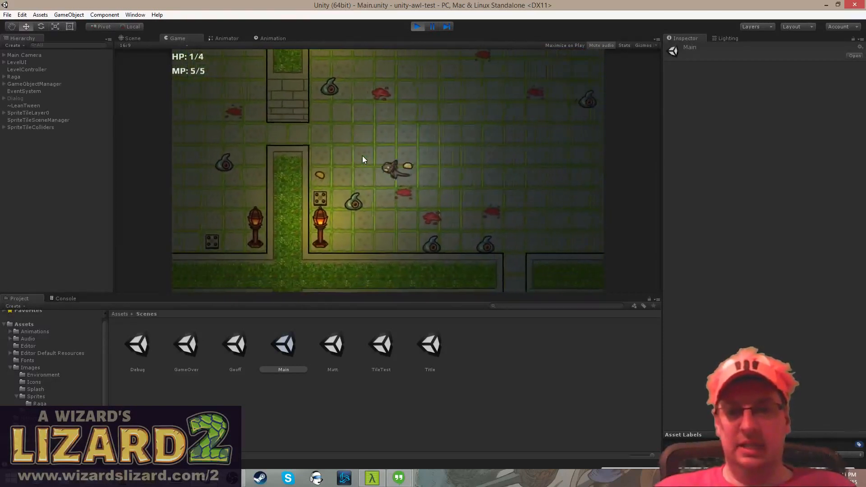
pyautogui.press('a')
pyautogui.press('w')
pyautogui.press('d')
pyautogui.press('d')
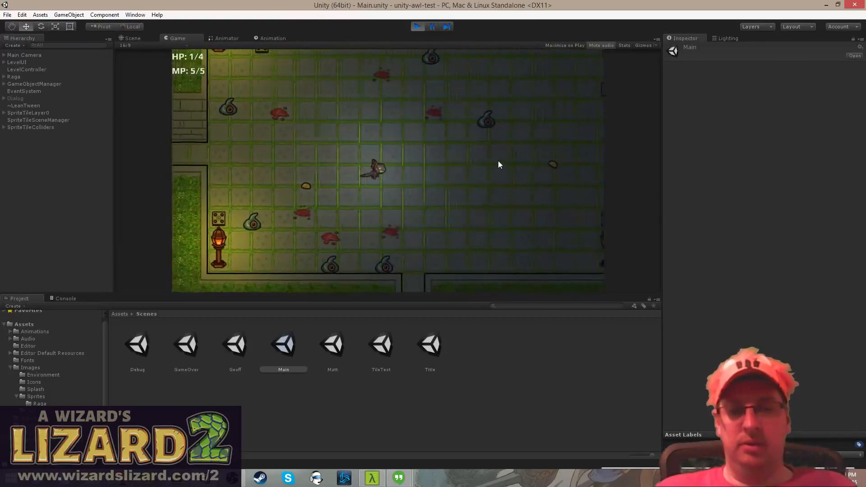
# - Test rock throwing in both directions from the eastern side of the room
pyautogui.click(516, 161)
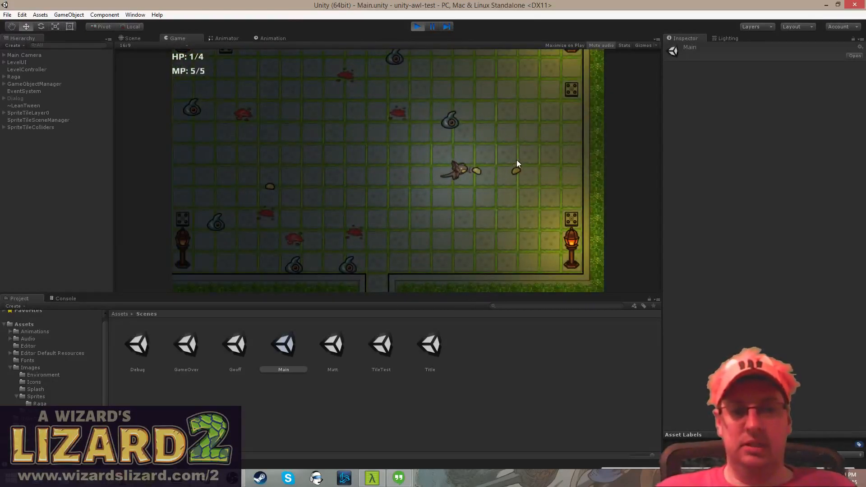
pyautogui.press('a')
pyautogui.click(374, 148)
pyautogui.press('d')
pyautogui.click(487, 163)
pyautogui.press('a')
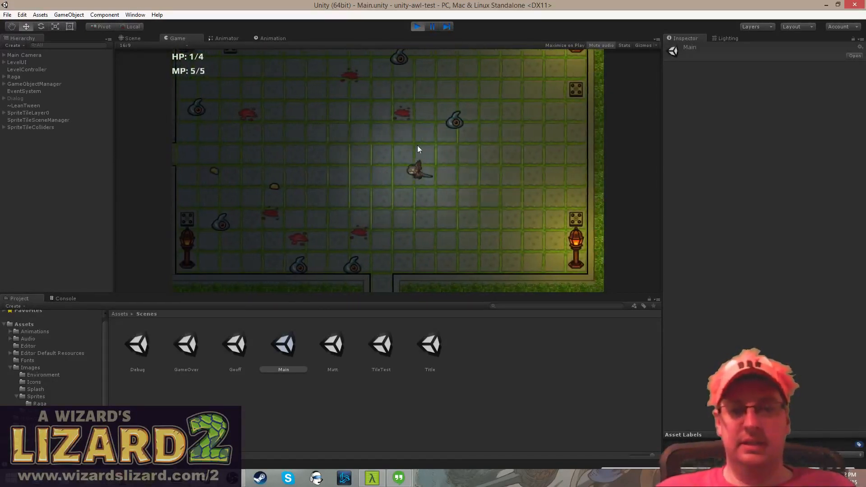
# - Go back west to the rocks, test another throw, and return to the middle of the room
pyautogui.press('w')
pyautogui.press('a')
pyautogui.press('s')
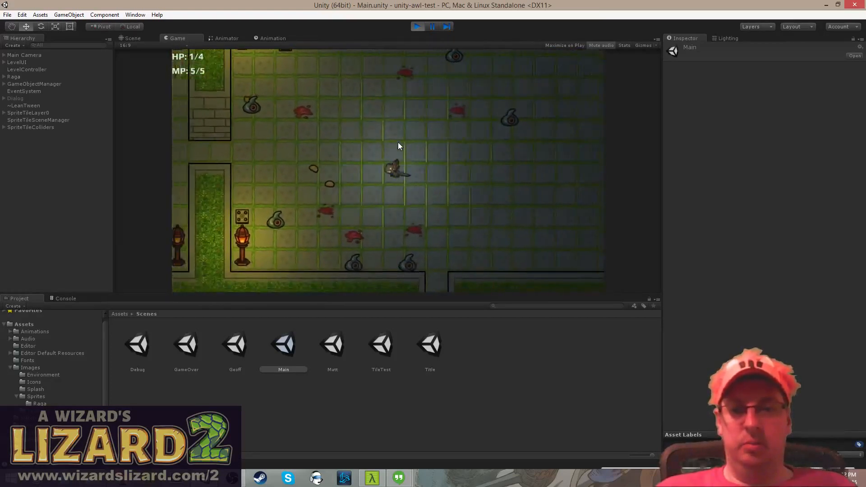
pyautogui.press('a')
pyautogui.click(398, 142)
pyautogui.press('w')
pyautogui.press('d')
pyautogui.press('s')
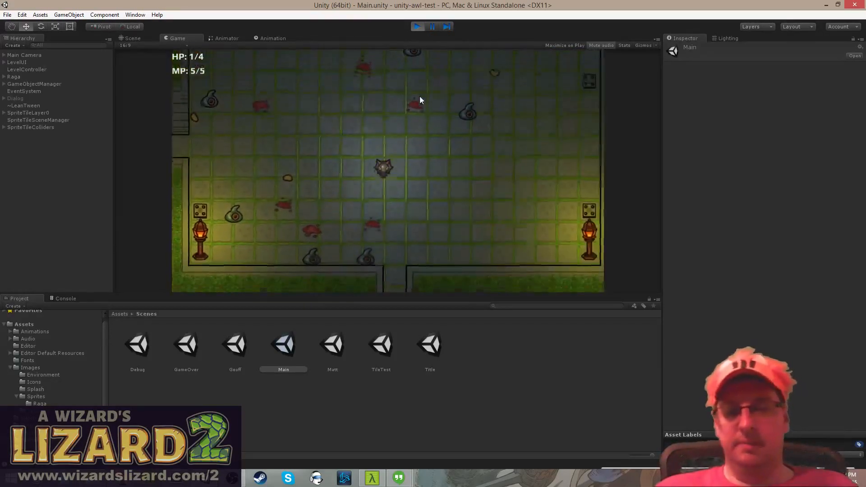
# - Walk Raga south through the connecting rooms and passages to the room with the L-shaped pools
pyautogui.press('s')
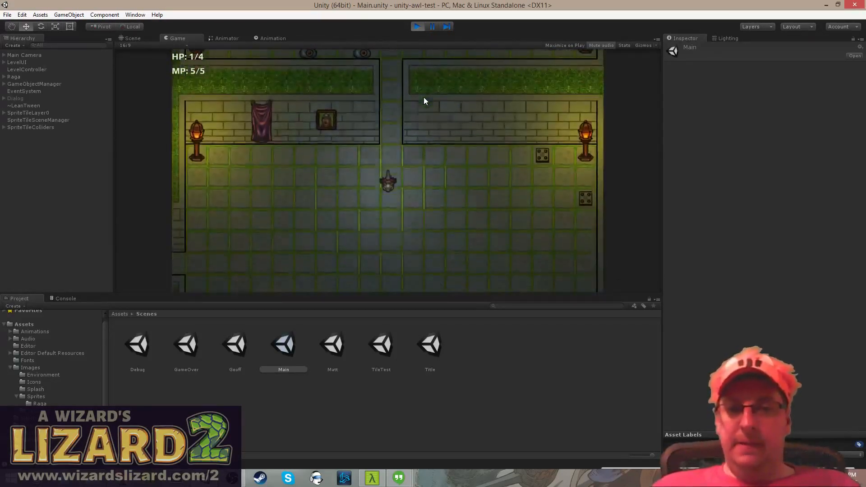
pyautogui.press('a')
pyautogui.press('s')
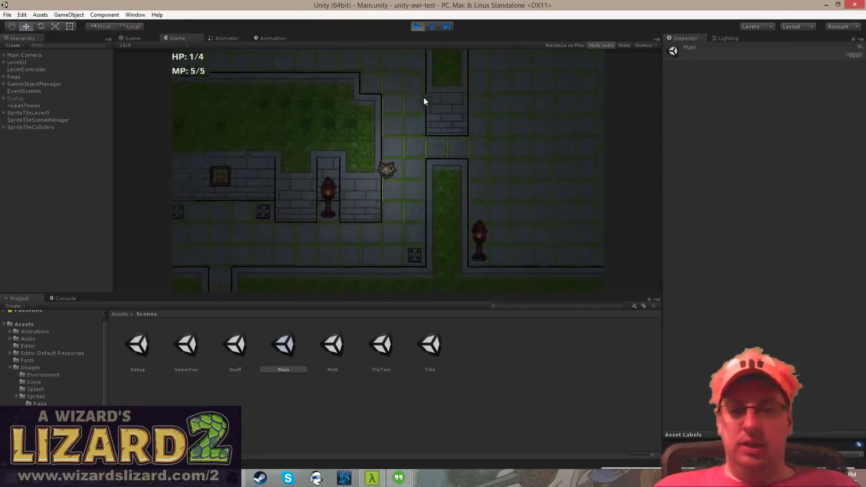
pyautogui.press('a')
pyautogui.press('s')
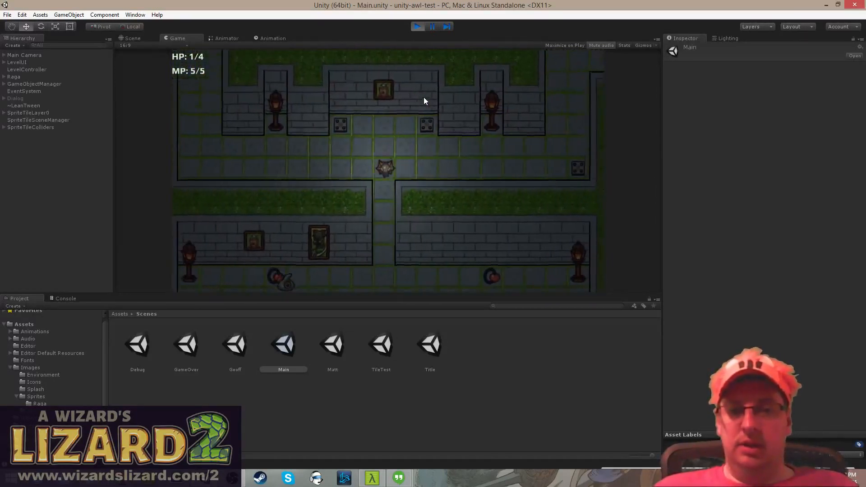
pyautogui.press('a')
pyautogui.press('s')
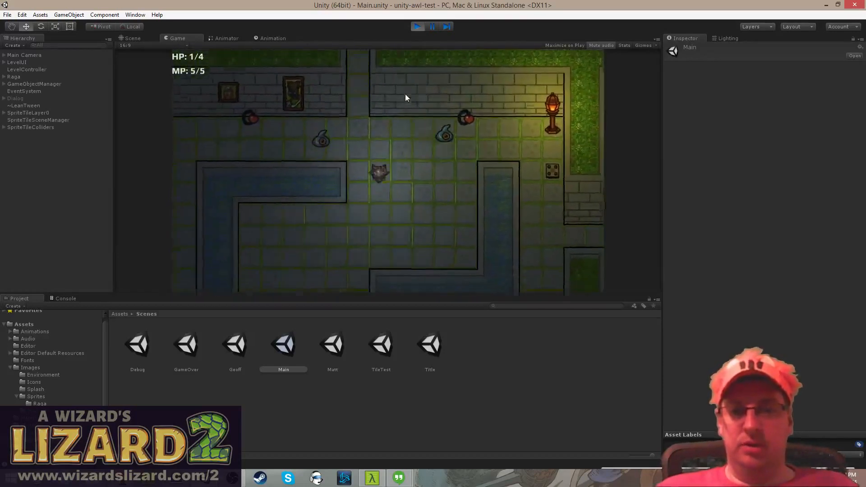
# - Walk Raga around the western pool to the wall gap and stop the play test
pyautogui.press('a')
pyautogui.press('s')
pyautogui.press('a')
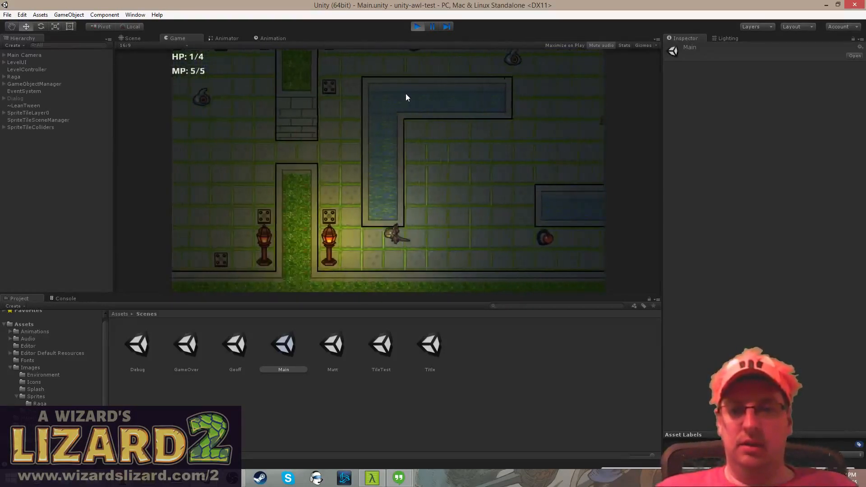
pyautogui.press('w')
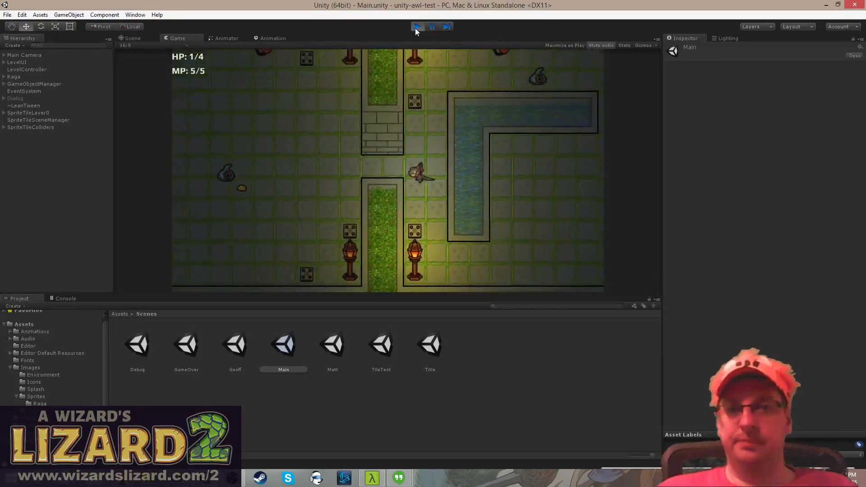
pyautogui.click(416, 27)
# - Switch to the Twitch chat window and send the viewers the message "Hey guys!"
pyautogui.hotkey('alt', 'Tab')
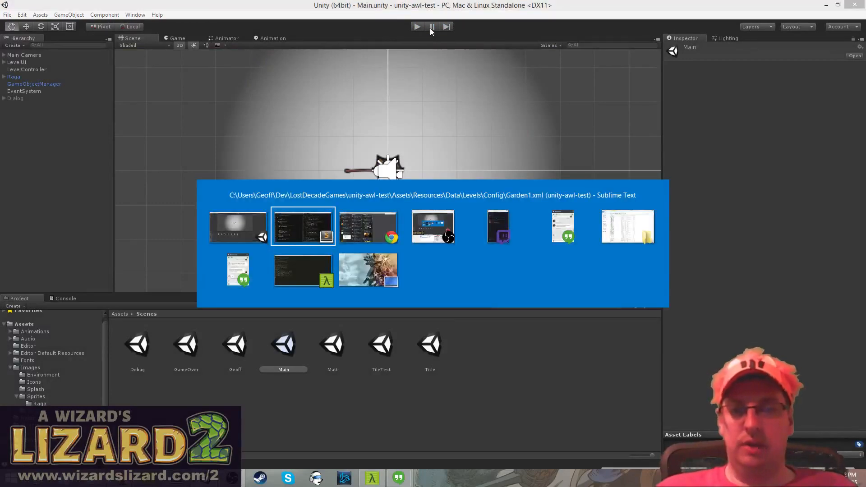
pyautogui.hotkey('alt', 'Tab')
pyautogui.hotkey('alt', 'Tab')
pyautogui.hotkey('alt', 'Tab')
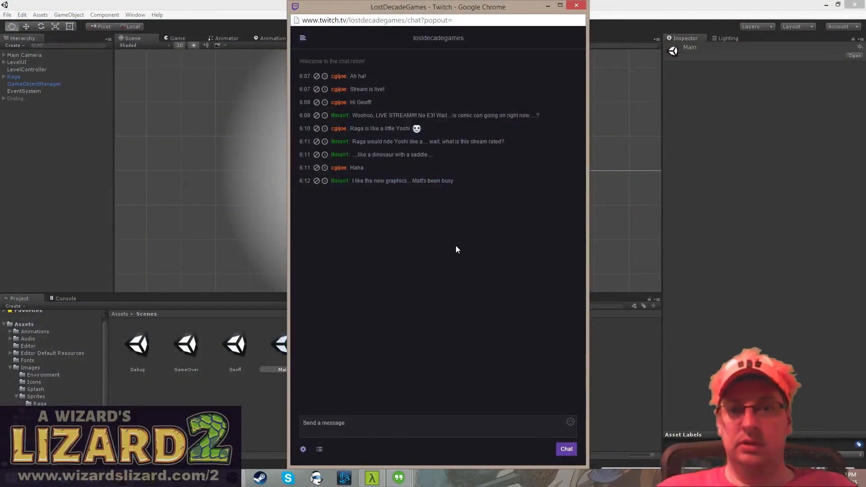
pyautogui.write('He')
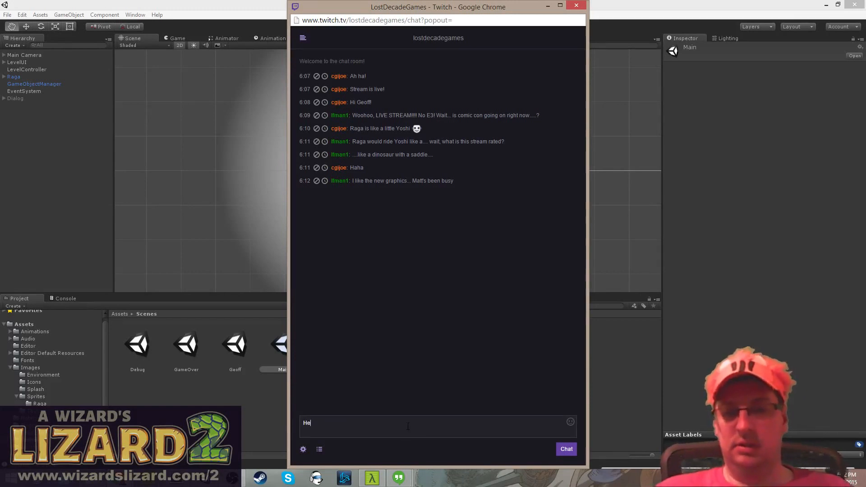
pyautogui.write('y guys!')
pyautogui.press('Return')
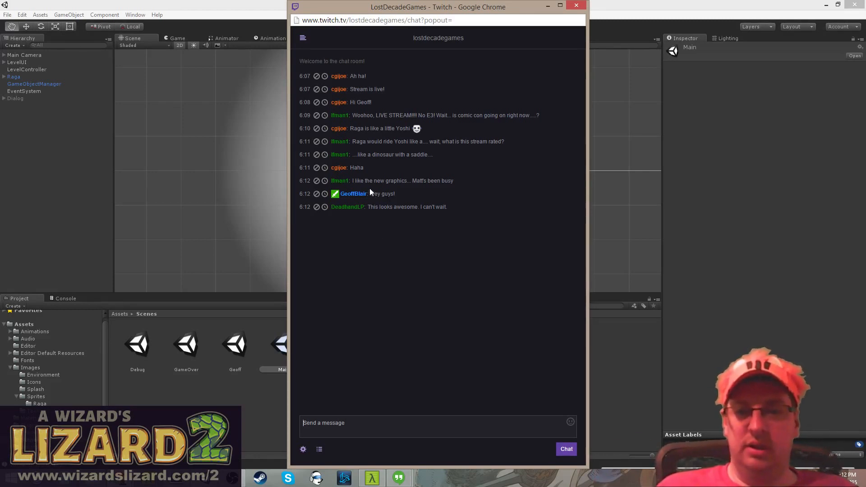
# - Return to Unity and open the scene listed between GameOver and Main in the Scenes folder
pyautogui.click(163, 4)
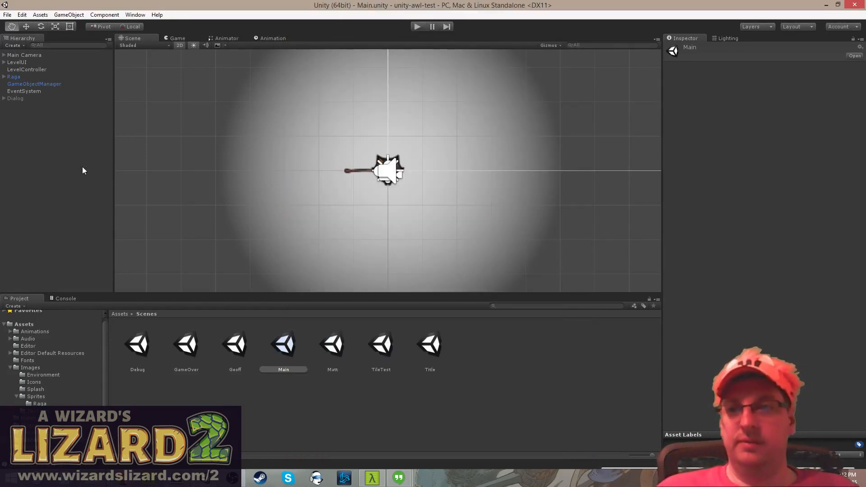
pyautogui.click(229, 397)
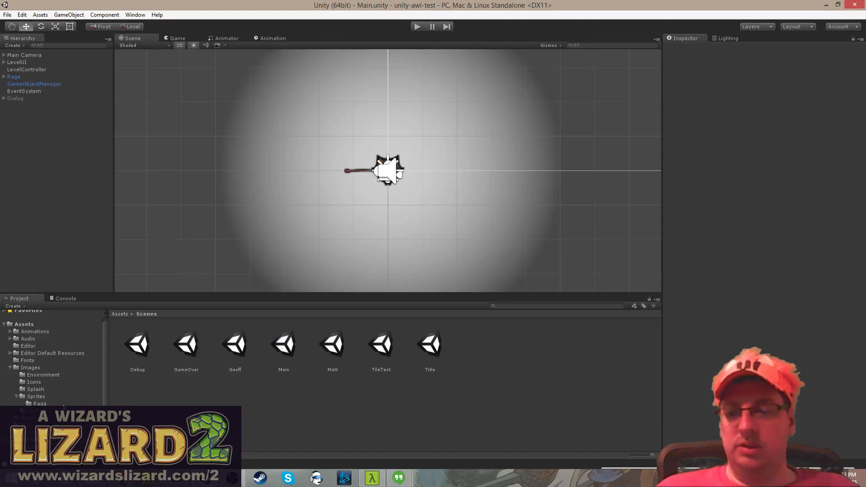
pyautogui.scroll(1, 62, 385)
pyautogui.click(10, 372)
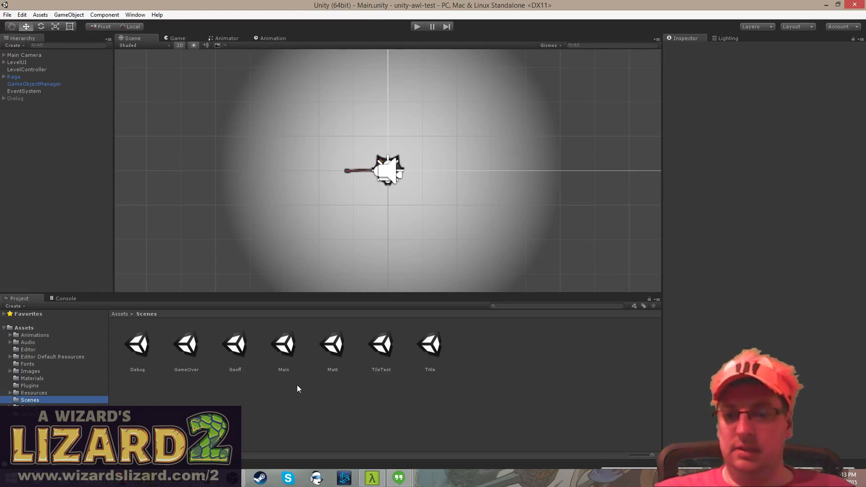
pyautogui.doubleClick(230, 347)
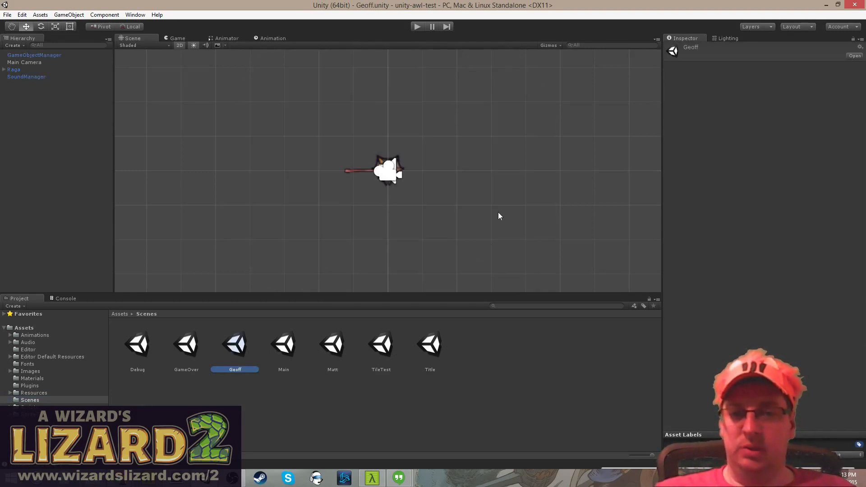
# - Play-test the opened scene by walking Raga around in circles in all four directions, and stop the play test
pyautogui.click(417, 25)
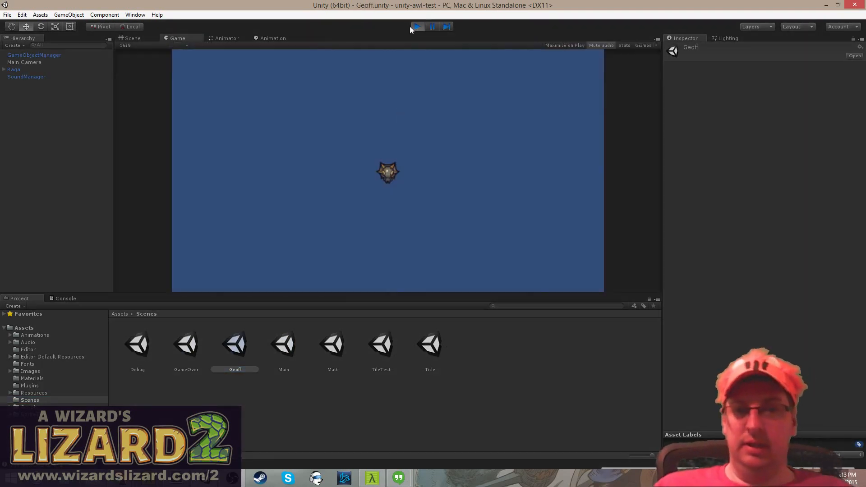
pyautogui.press('d')
pyautogui.press('w')
pyautogui.press('a')
pyautogui.press('s')
pyautogui.press('d')
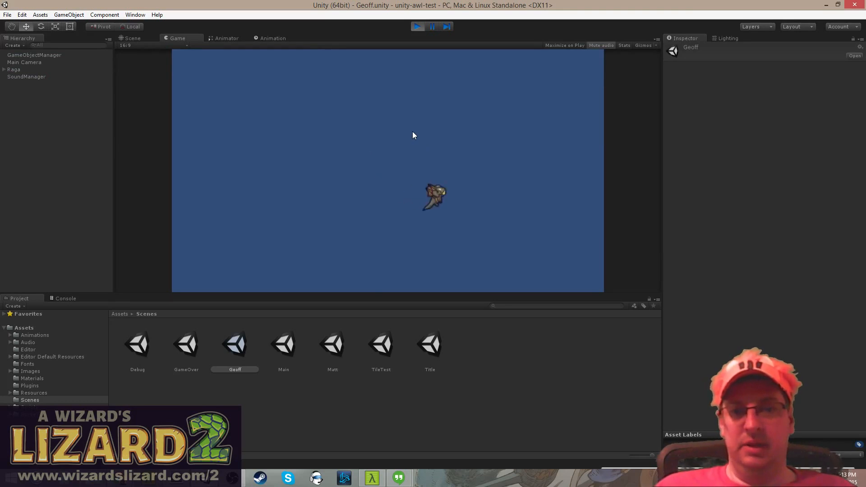
pyautogui.press('w')
pyautogui.press('a')
pyautogui.press('s')
pyautogui.press('d')
pyautogui.press('w')
pyautogui.click(418, 26)
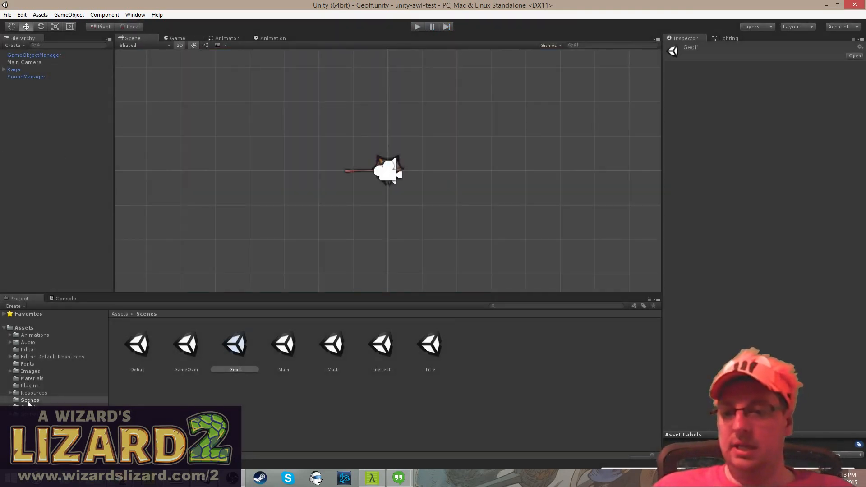
# - Open the Sprites folder inside Images and check the bucket and chest2 sprites
pyautogui.click(36, 371)
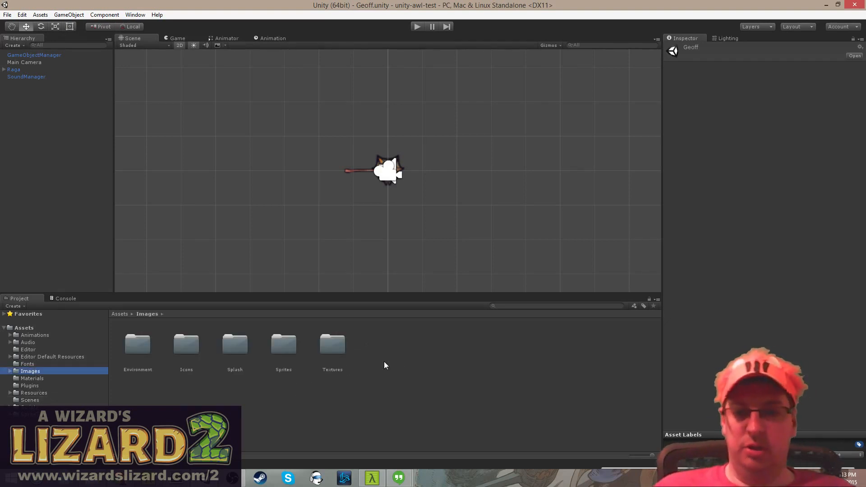
pyautogui.doubleClick(289, 345)
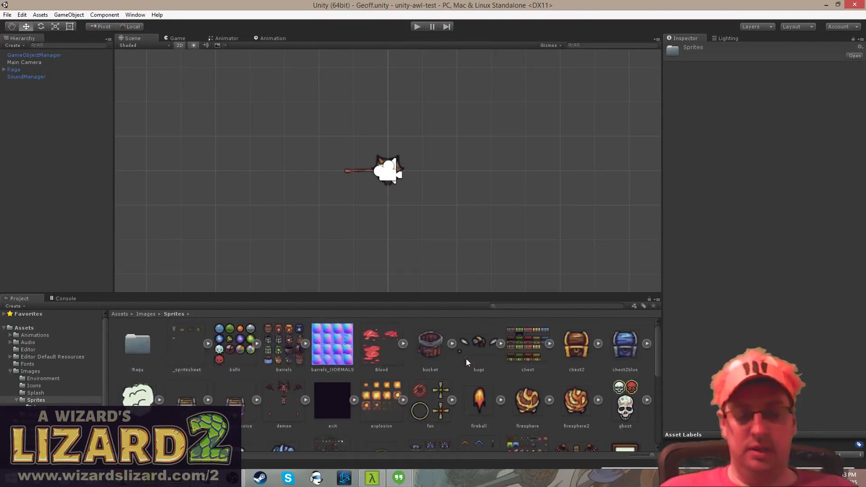
pyautogui.click(437, 344)
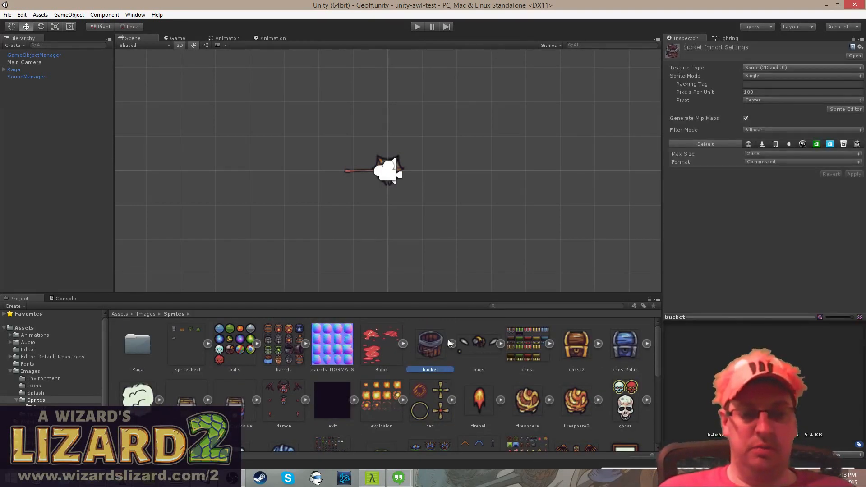
pyautogui.click(583, 350)
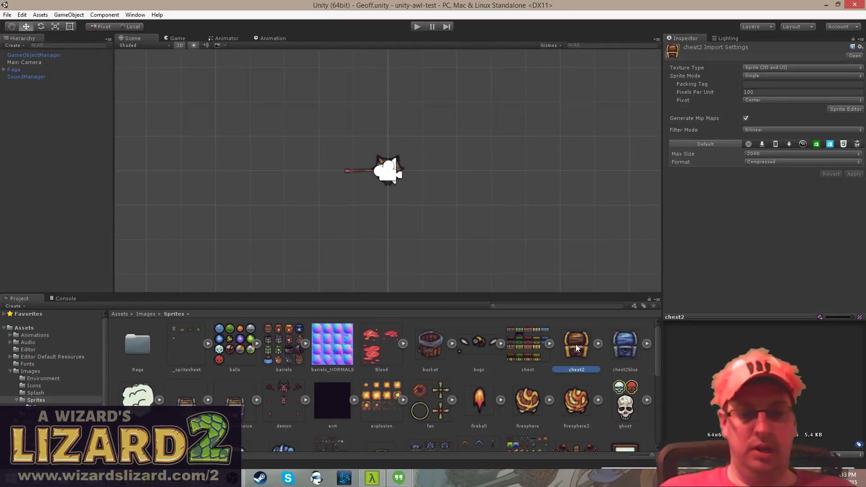
# - Browse the Sprites folder and examine the import settings of the jar, tableSmall and tableSmallCloth sprites
pyautogui.scroll(-1, 309, 366)
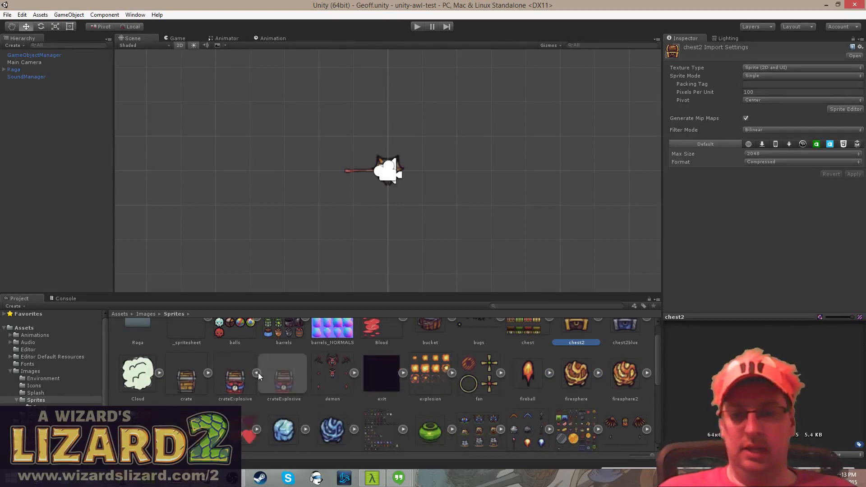
pyautogui.scroll(-1, 281, 379)
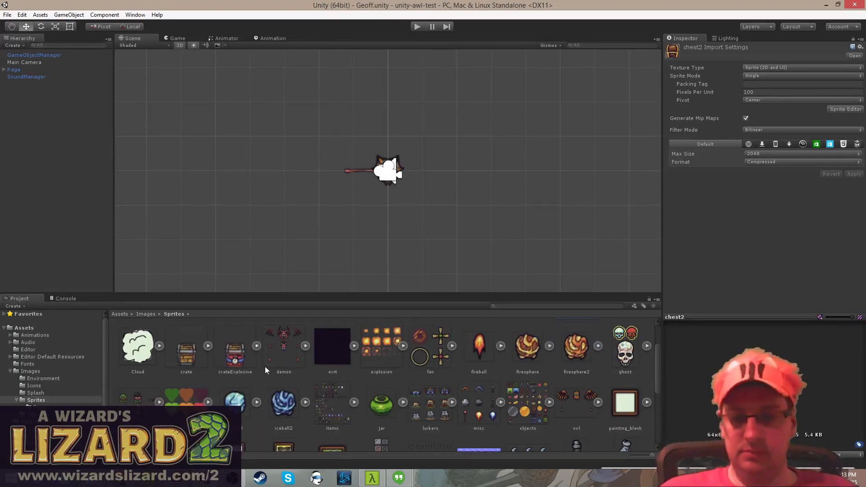
pyautogui.scroll(-2, 265, 366)
pyautogui.click(395, 347)
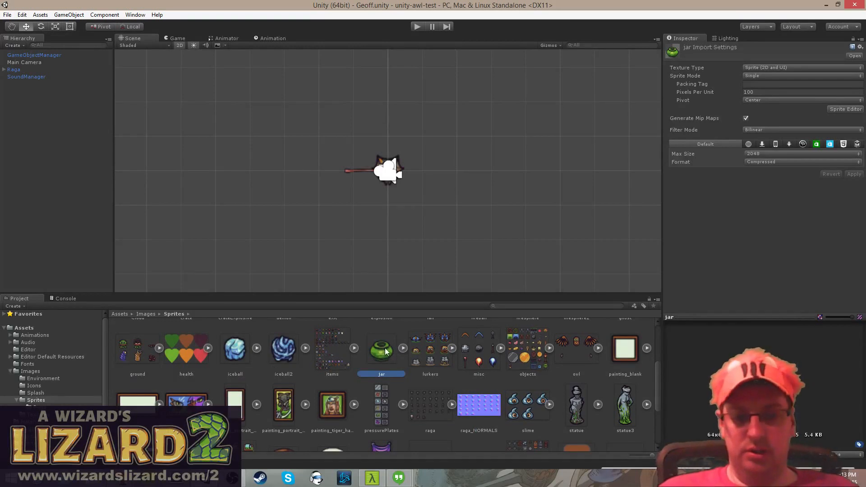
pyautogui.scroll(-3, 385, 348)
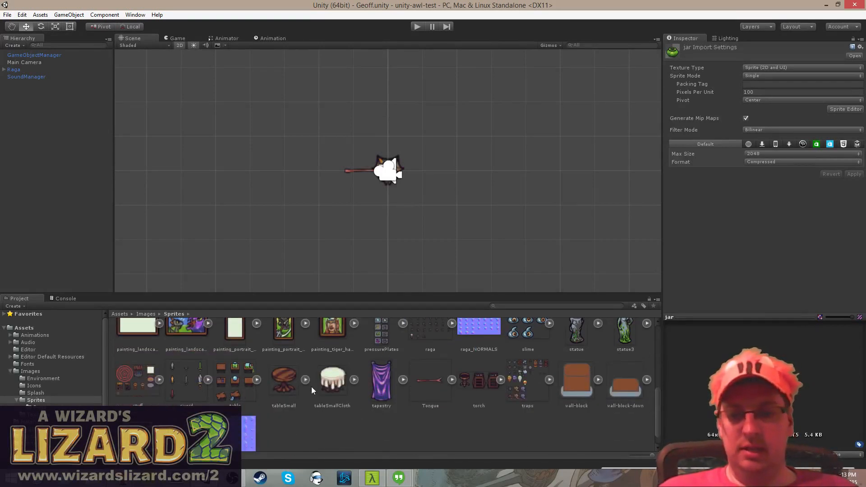
pyautogui.click(292, 385)
pyautogui.click(334, 385)
pyautogui.click(299, 387)
pyautogui.scroll(7, 369, 398)
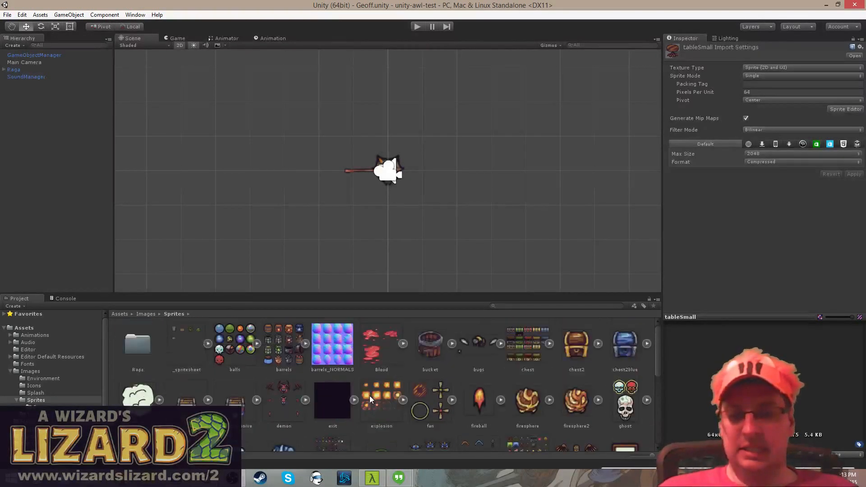
# - Look through the Sprites folder for other candidate objects, checking the crateExplosive sprite's import settings
pyautogui.scroll(-2, 518, 356)
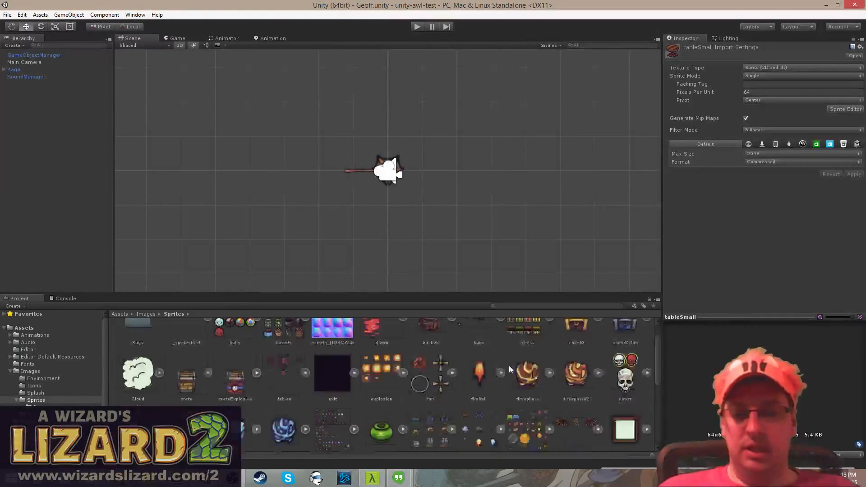
pyautogui.scroll(2, 505, 367)
pyautogui.click(225, 393)
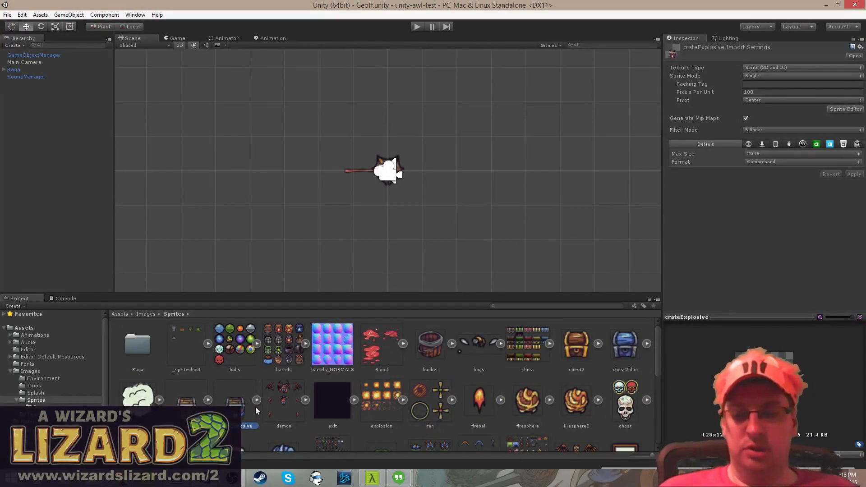
pyautogui.scroll(-1, 453, 385)
pyautogui.scroll(1, 452, 386)
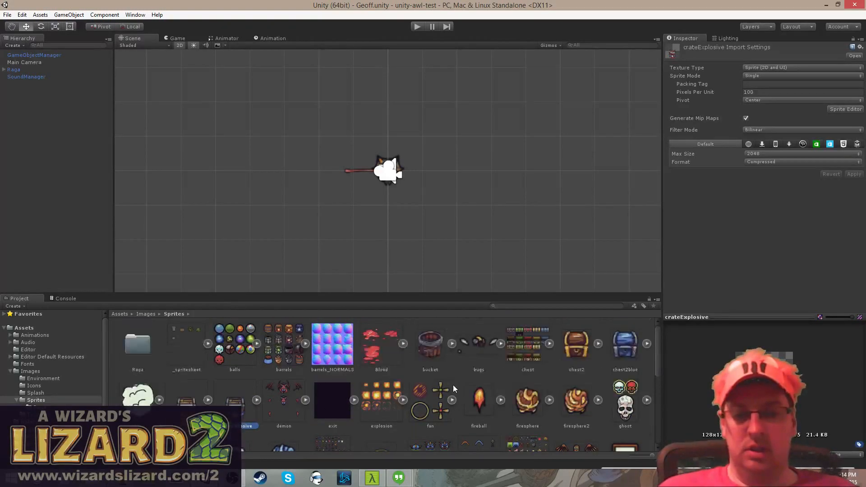
pyautogui.scroll(-8, 442, 366)
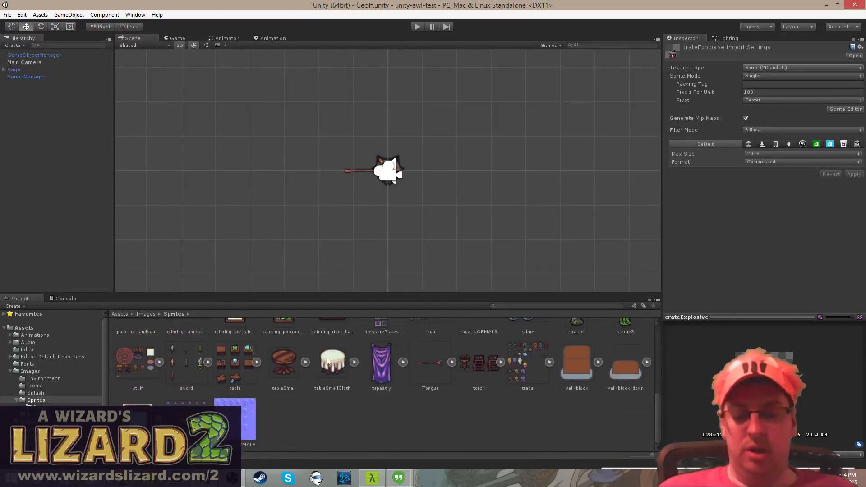
pyautogui.scroll(8, 520, 358)
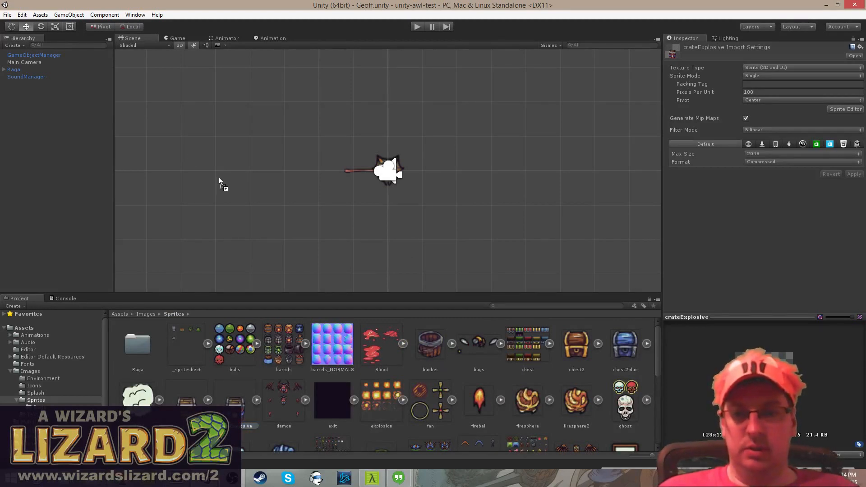
# - Expand the bucket sprite and set its Pixels Per Unit to 64
pyautogui.click(451, 343)
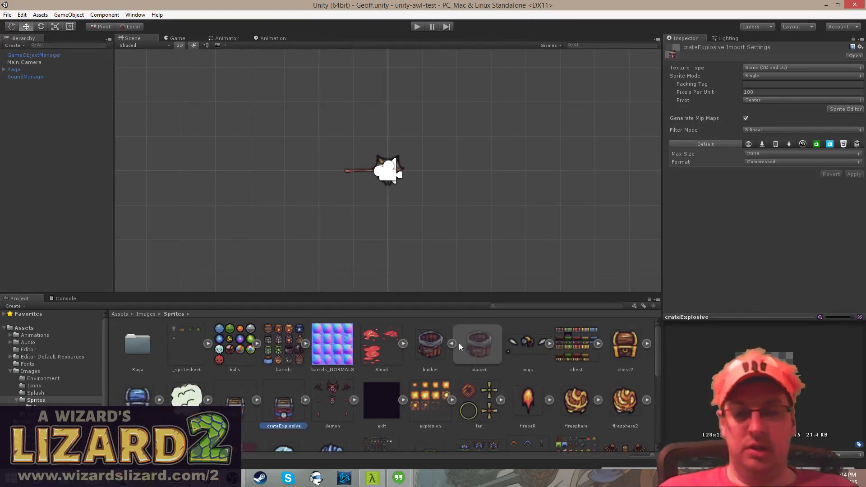
pyautogui.click(476, 341)
pyautogui.click(436, 351)
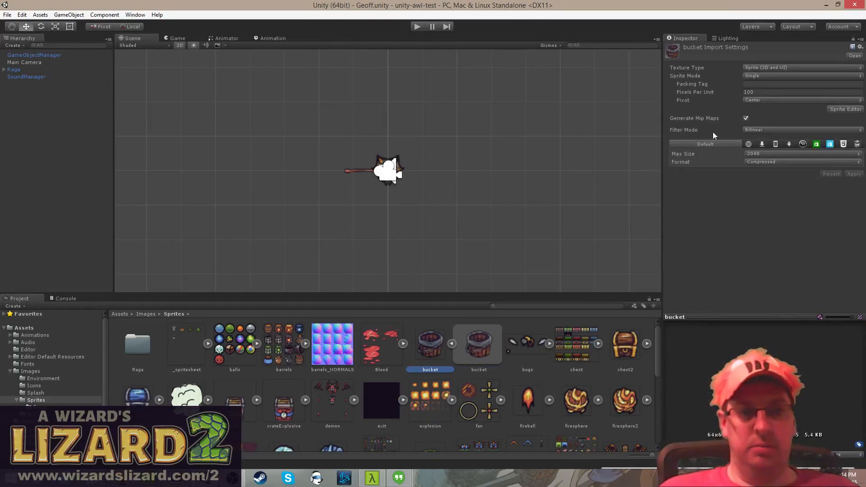
pyautogui.click(770, 93)
pyautogui.write('64')
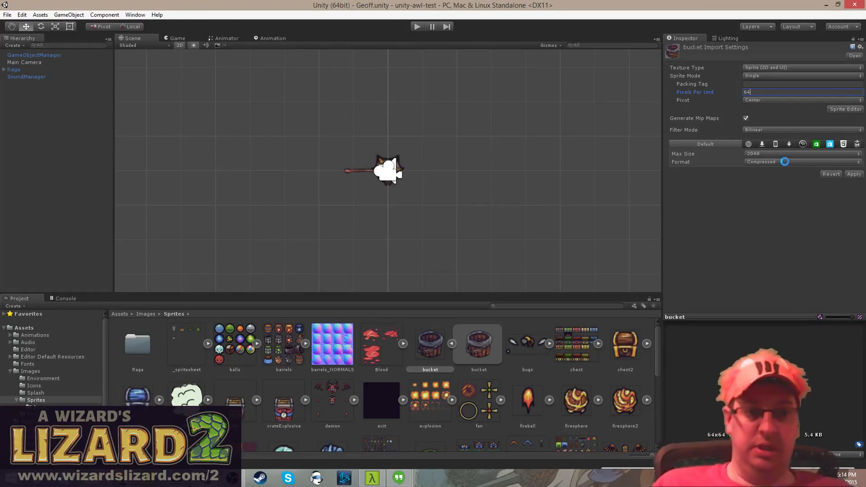
# - Set the bucket's Sprite Mode to Multiple and open it in the Sprite Editor, applying the import settings
pyautogui.click(773, 69)
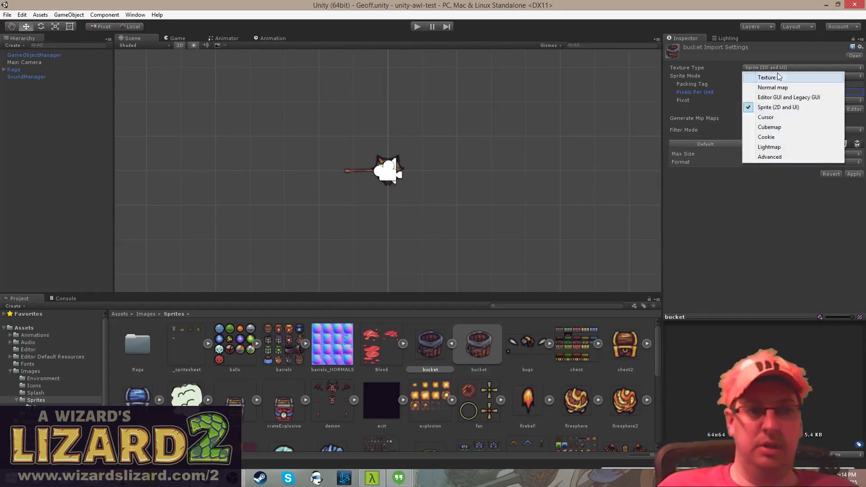
pyautogui.click(778, 53)
pyautogui.click(782, 75)
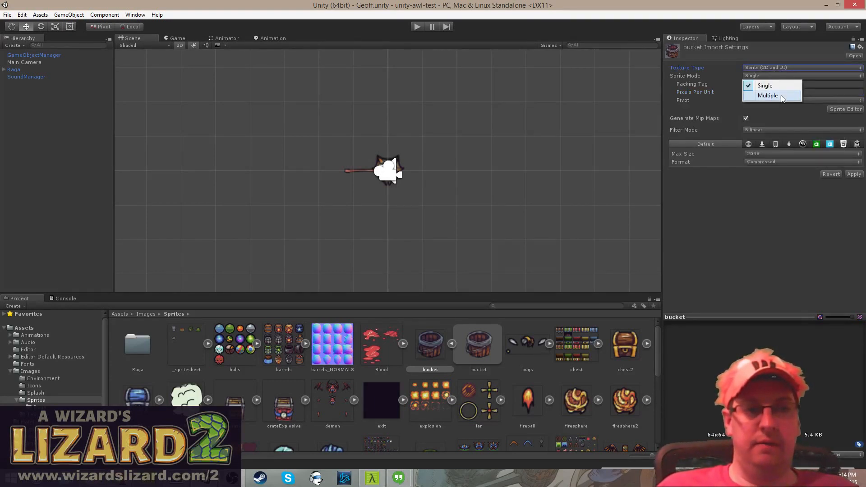
pyautogui.click(780, 96)
pyautogui.click(846, 102)
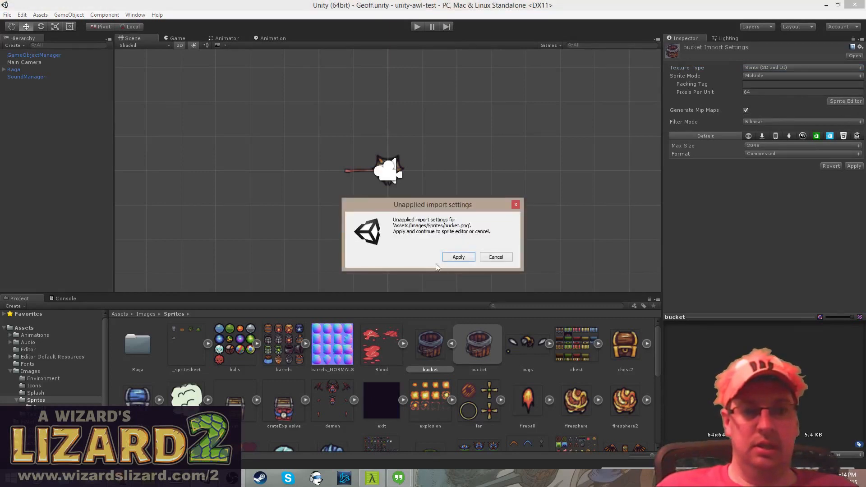
pyautogui.click(456, 258)
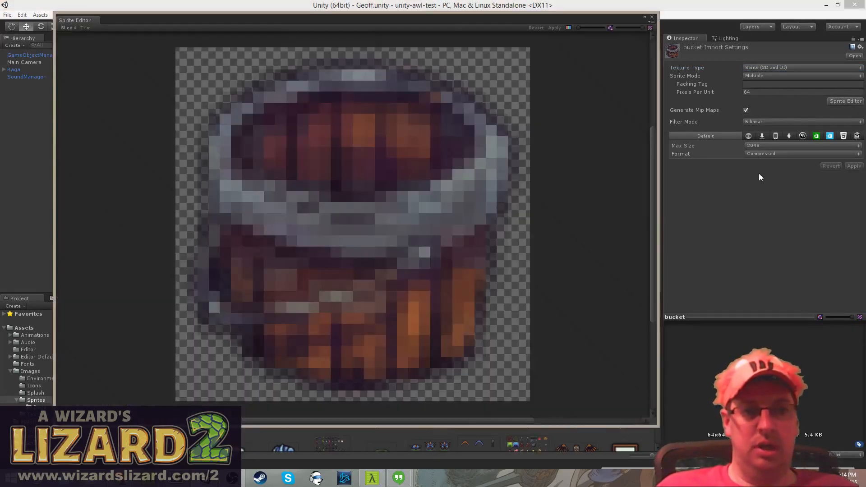
# - Slice the bucket sprite with the Automatic type, then close the Sprite Editor and apply the changes
pyautogui.click(67, 28)
pyautogui.click(143, 78)
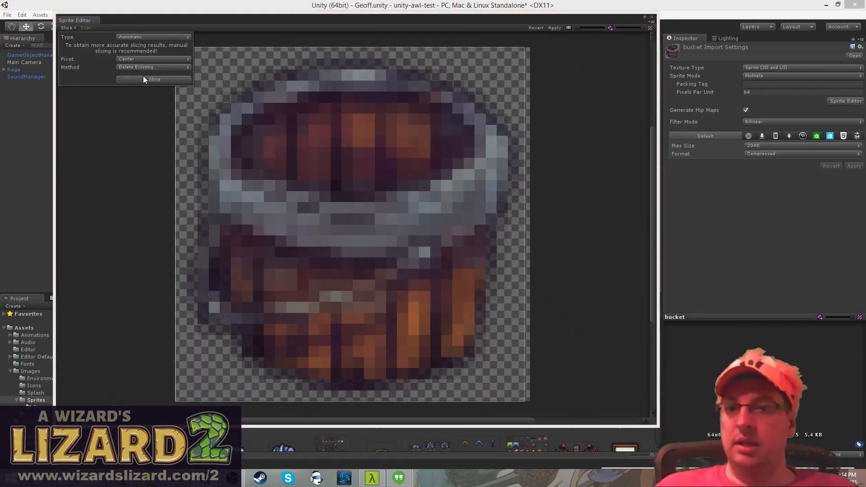
pyautogui.click(128, 112)
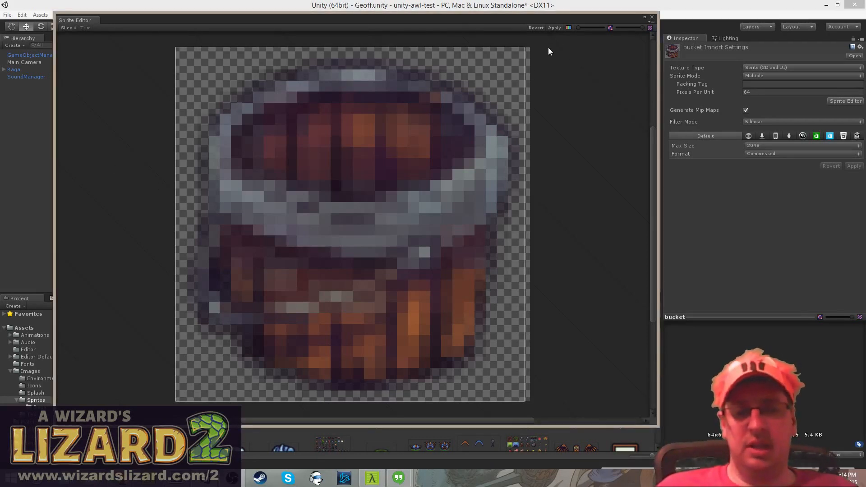
pyautogui.click(651, 17)
pyautogui.click(459, 257)
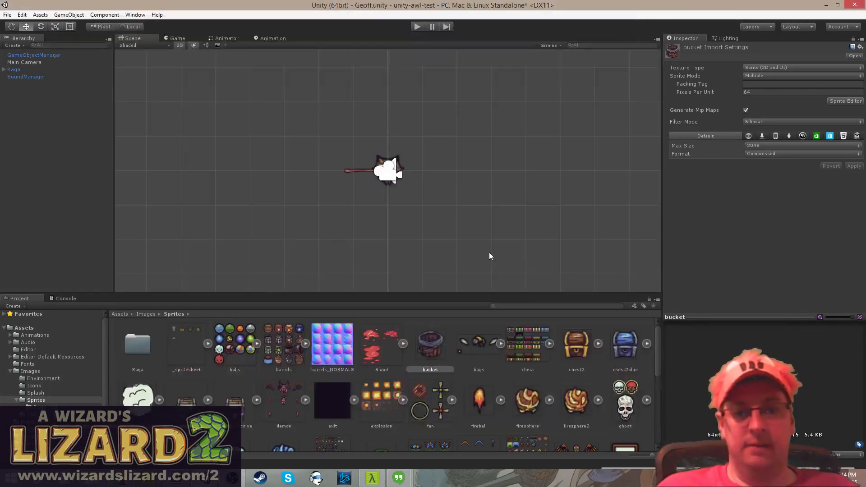
# - Switch the bucket's Sprite Mode to Single and open it in the Sprite Editor, applying the pending import settings
pyautogui.click(764, 76)
pyautogui.click(765, 86)
pyautogui.hotkey('ctrl', 's')
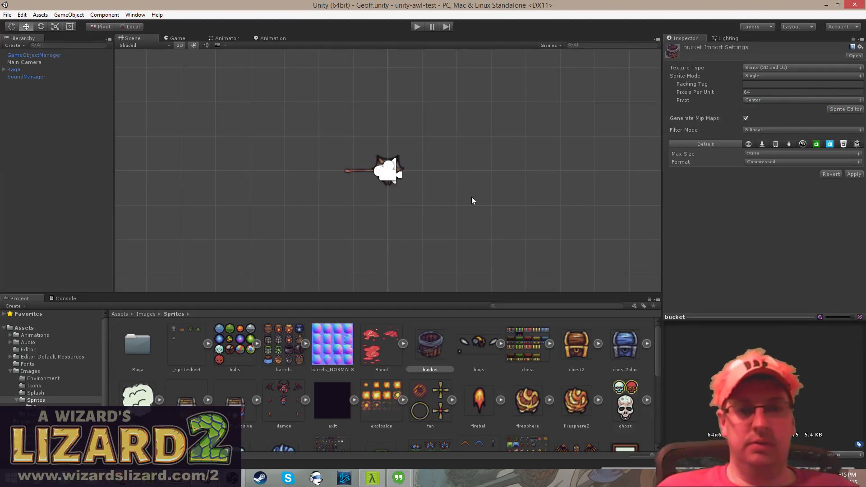
pyautogui.click(757, 101)
pyautogui.click(714, 122)
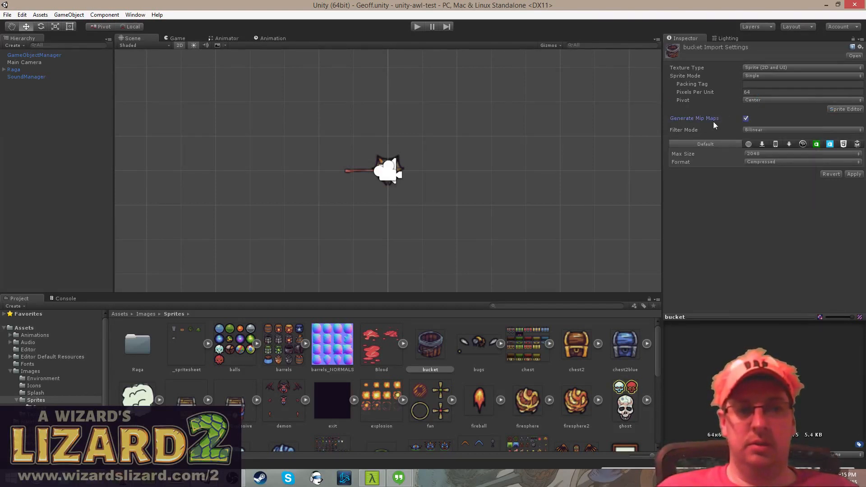
pyautogui.click(847, 112)
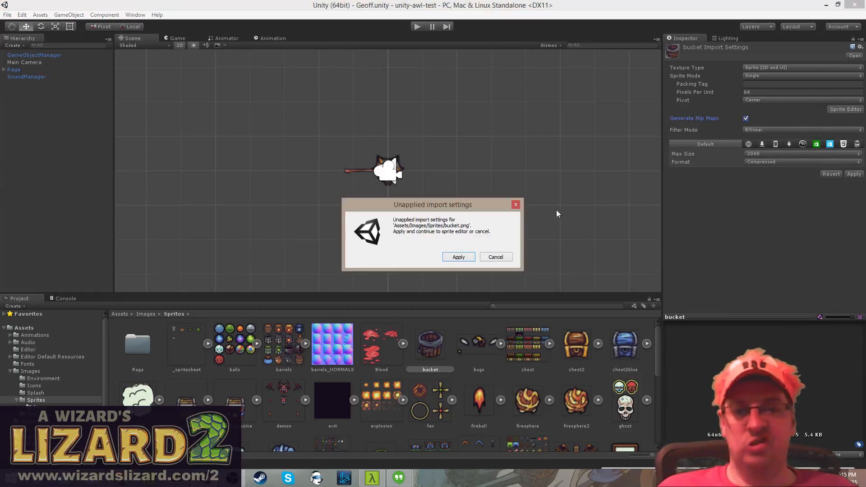
pyautogui.click(471, 257)
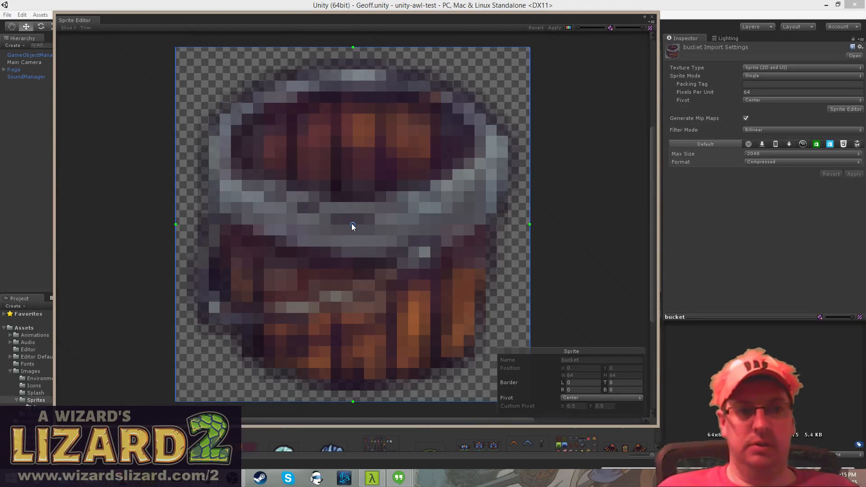
# - Give the bucket sprite a custom pivot of X 0.5, Y 0.25, apply it, close the Sprite Editor and save
pyautogui.moveTo(352, 226); pyautogui.dragTo(354, 318)
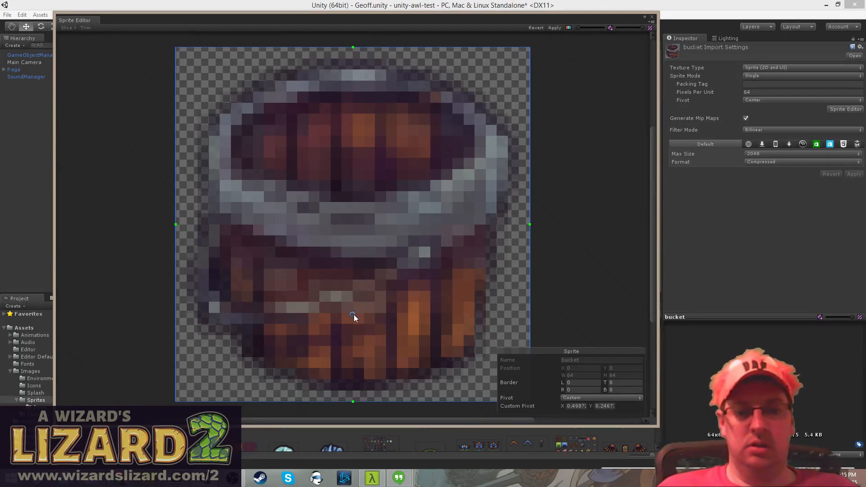
pyautogui.click(574, 406)
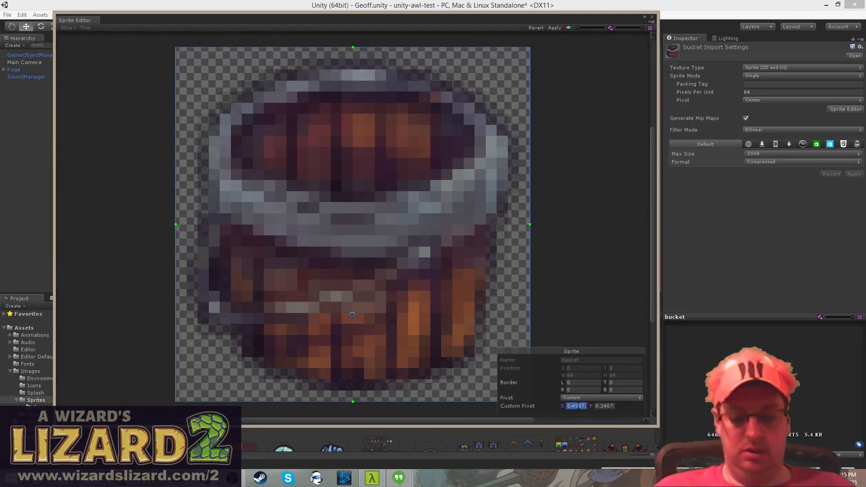
pyautogui.write('0.5')
pyautogui.press('Tab')
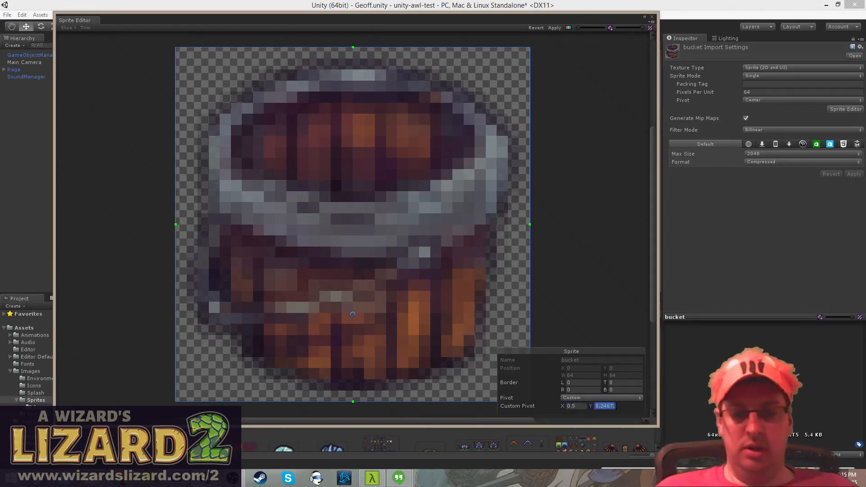
pyautogui.press('BackSpace')
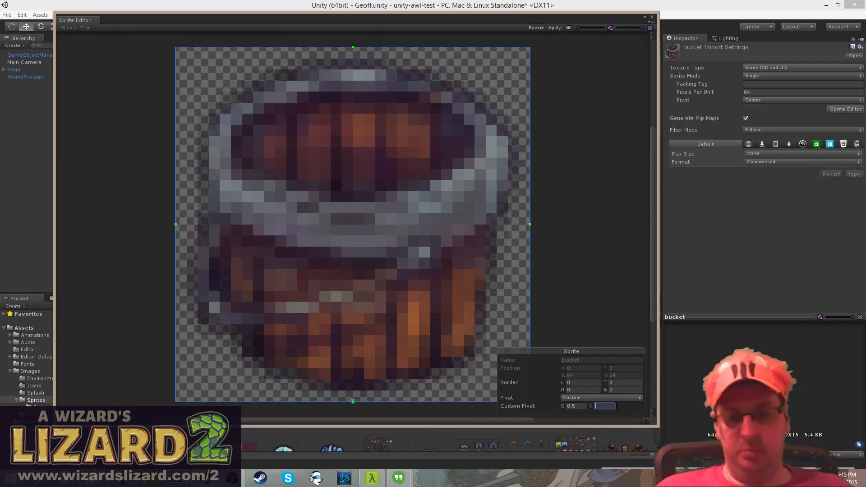
pyautogui.write('0')
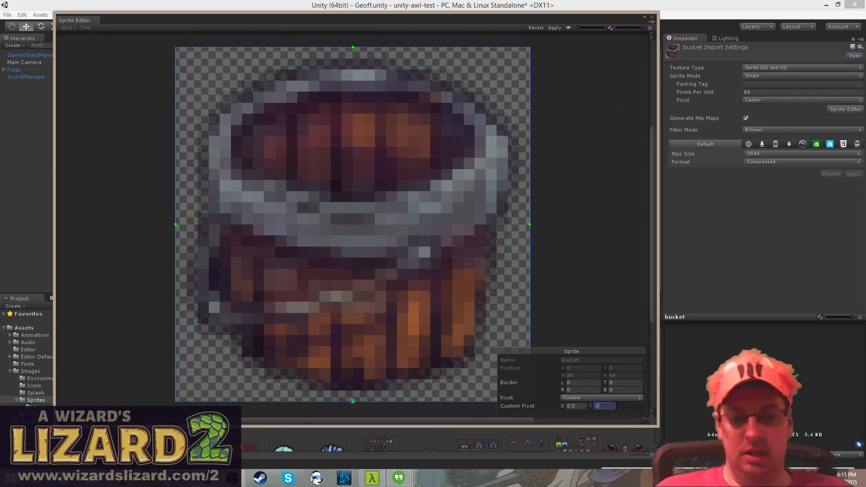
pyautogui.write('.25')
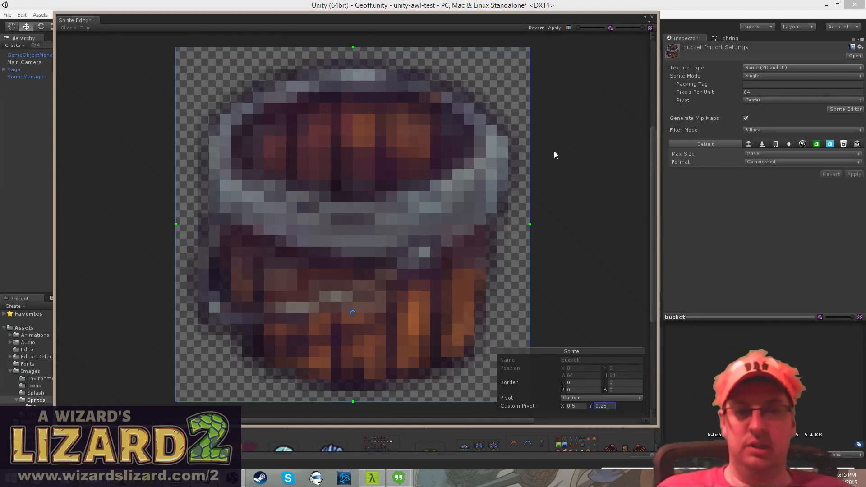
pyautogui.click(553, 28)
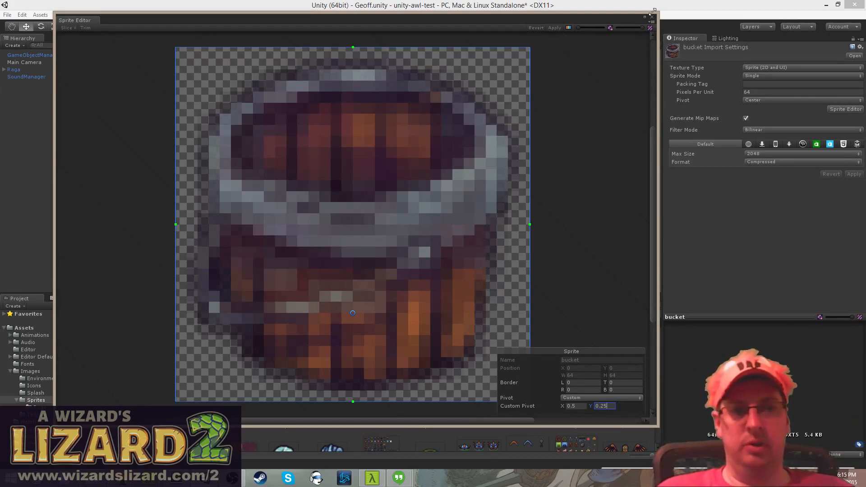
pyautogui.click(652, 17)
pyautogui.hotkey('ctrl', 's')
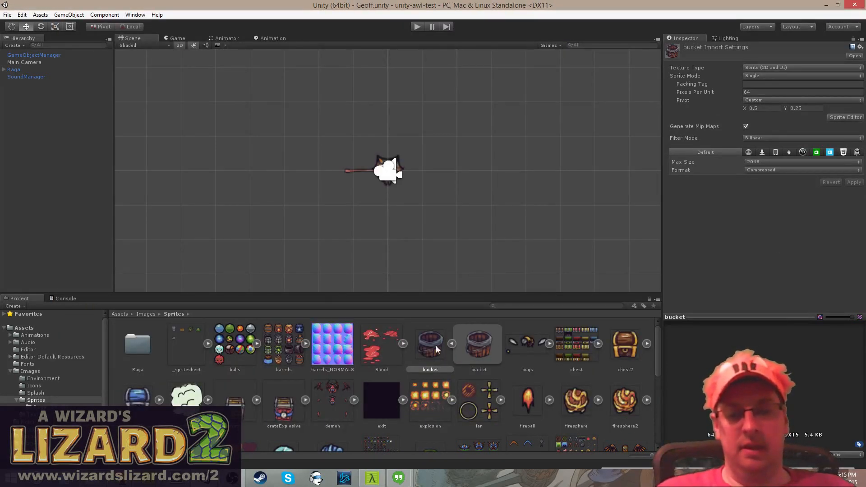
# - Place the bucket sprite in the scene at about X -3.53, Y -0.35 and briefly play-test it with the character
pyautogui.moveTo(482, 352); pyautogui.dragTo(272, 186)
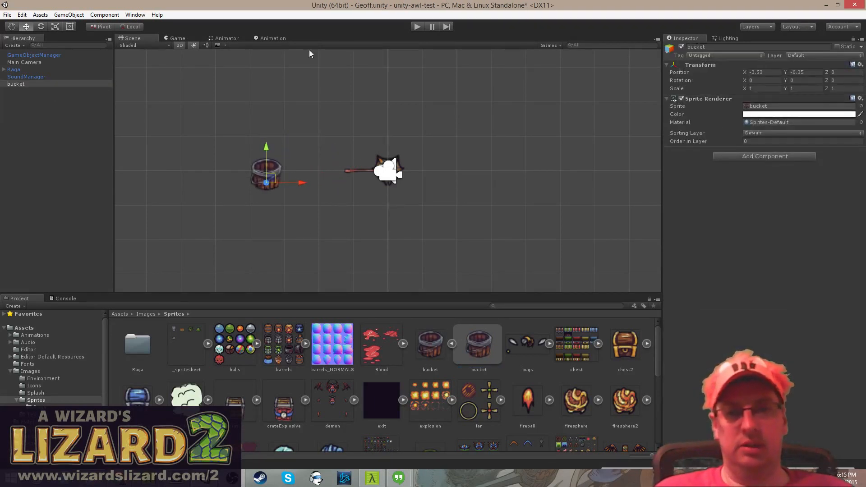
pyautogui.click(415, 26)
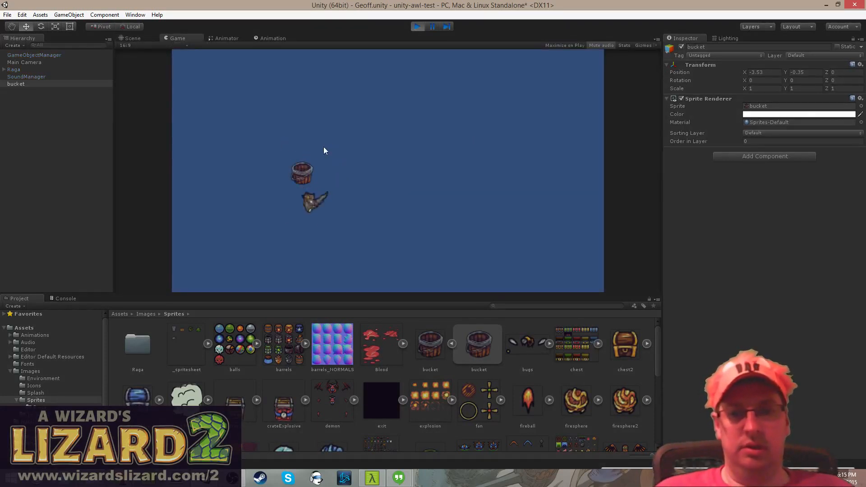
pyautogui.click(421, 24)
# - Rename the bucket object in the scene as Bucket and save the scene
pyautogui.click(25, 85)
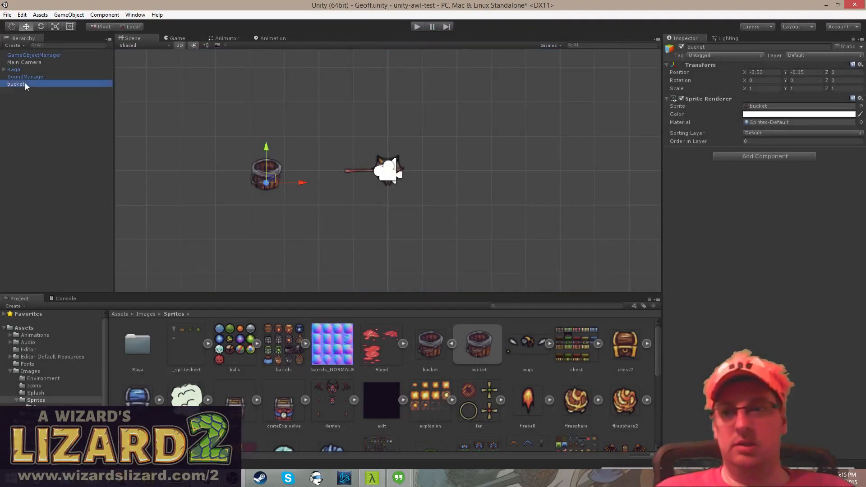
pyautogui.press('F2')
pyautogui.write('Bucket')
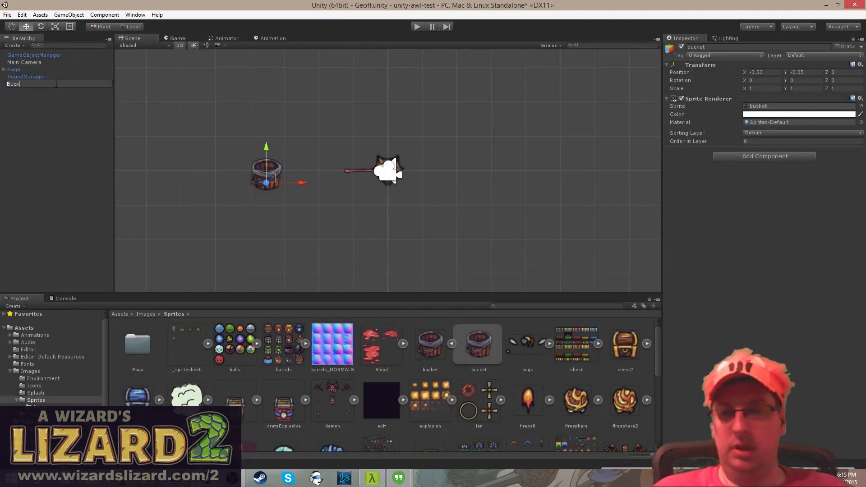
pyautogui.press('Return')
pyautogui.hotkey('ctrl', 's')
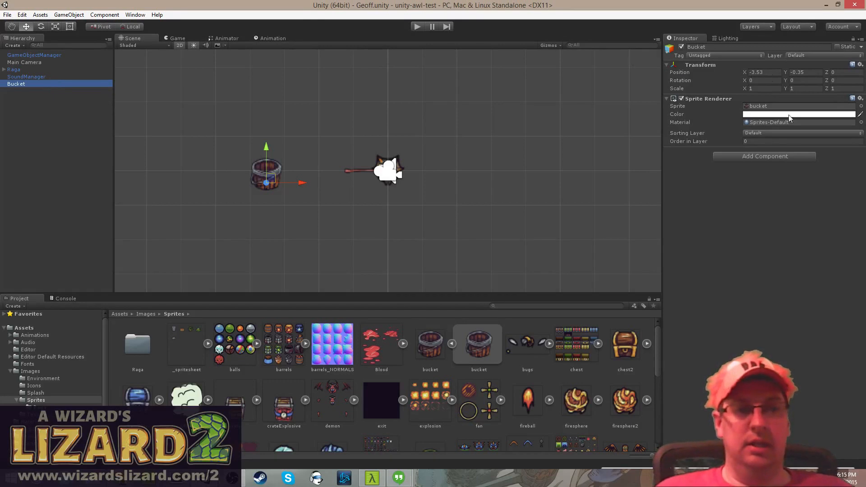
# - Add the Sprite Depth script component to the Bucket object
pyautogui.click(783, 158)
pyautogui.write('spr')
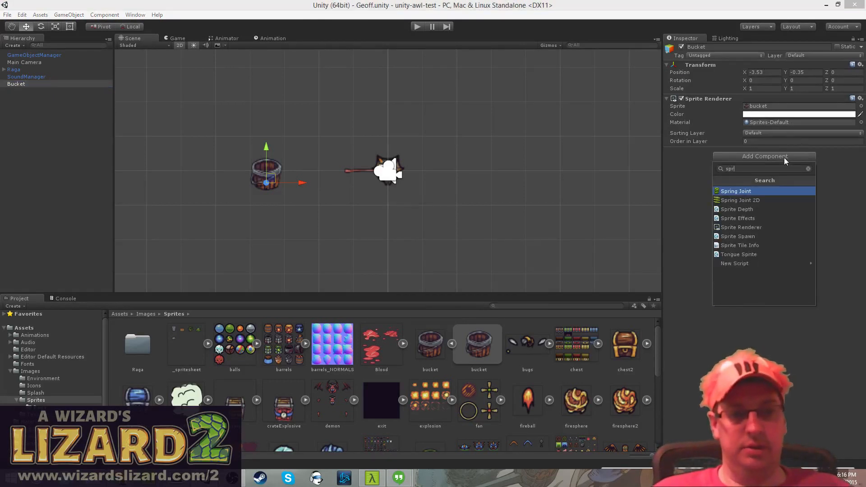
pyautogui.press('Down')
pyautogui.press('Down')
pyautogui.press('Return')
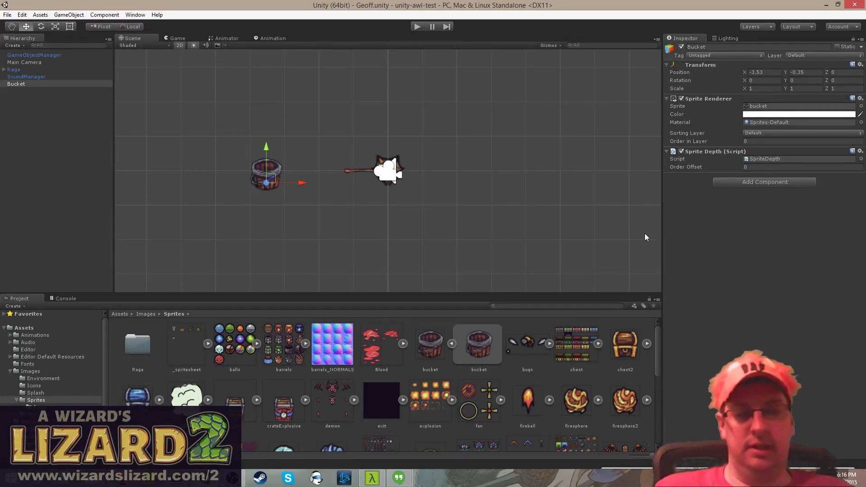
# - Set the Sorting Layer of the Bucket's Sprite Renderer to TallObjects
pyautogui.click(773, 132)
pyautogui.click(776, 176)
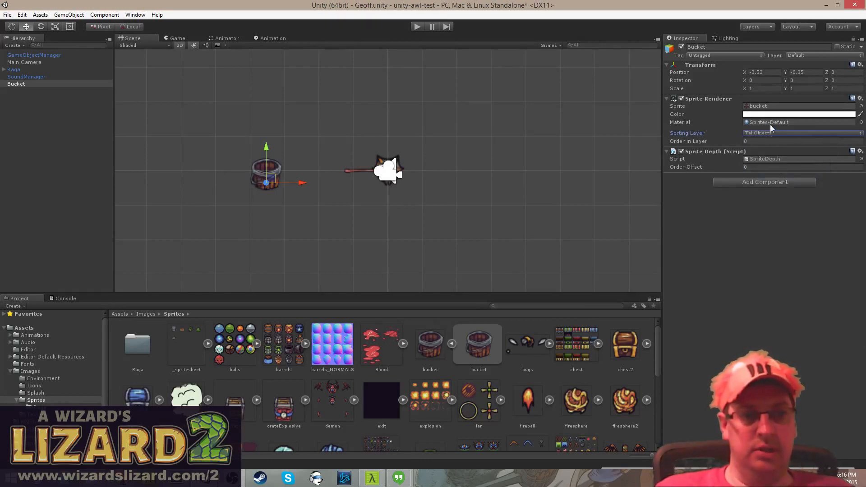
pyautogui.click(770, 131)
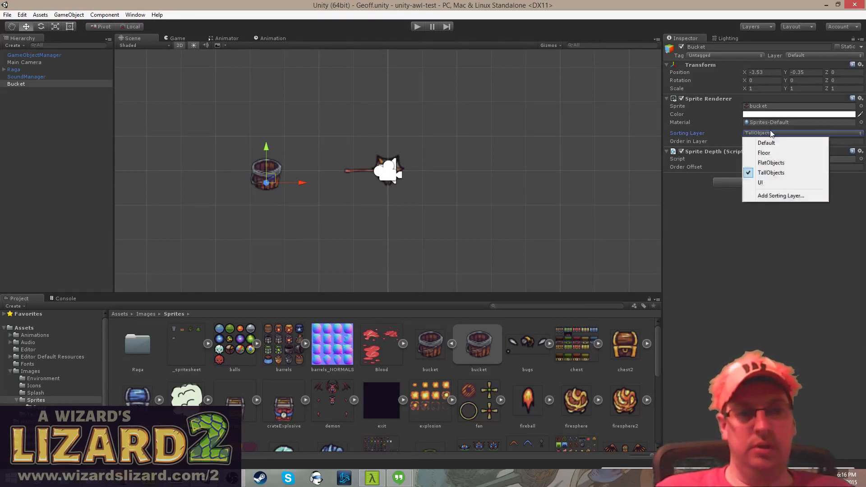
pyautogui.click(781, 173)
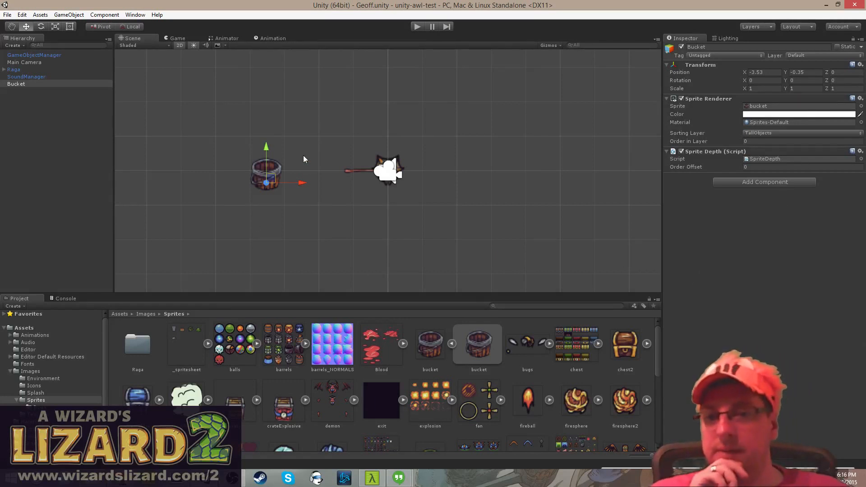
# - Nudge the Bucket to about X -3.45, Y -0.31 and play-test how it sorts against the character
pyautogui.moveTo(271, 180)
pyautogui.mouseDown()
pyautogui.moveTo(295, 149)
pyautogui.moveTo(274, 179)
pyautogui.mouseUp()
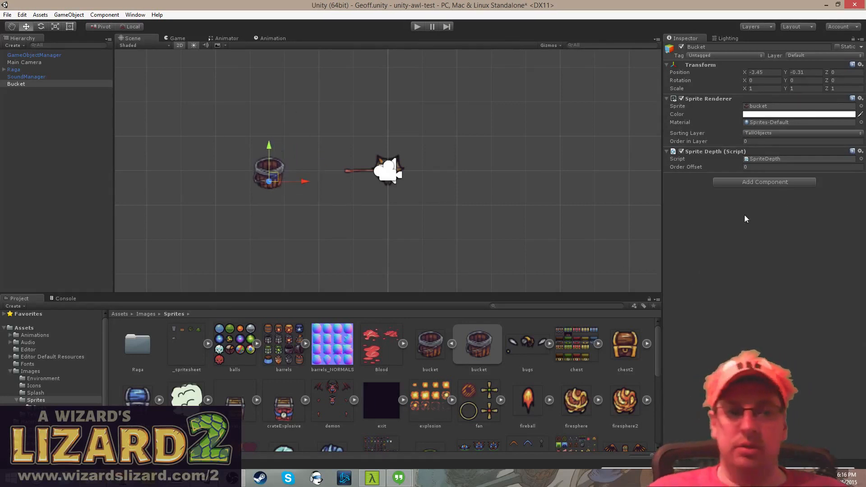
pyautogui.click(418, 26)
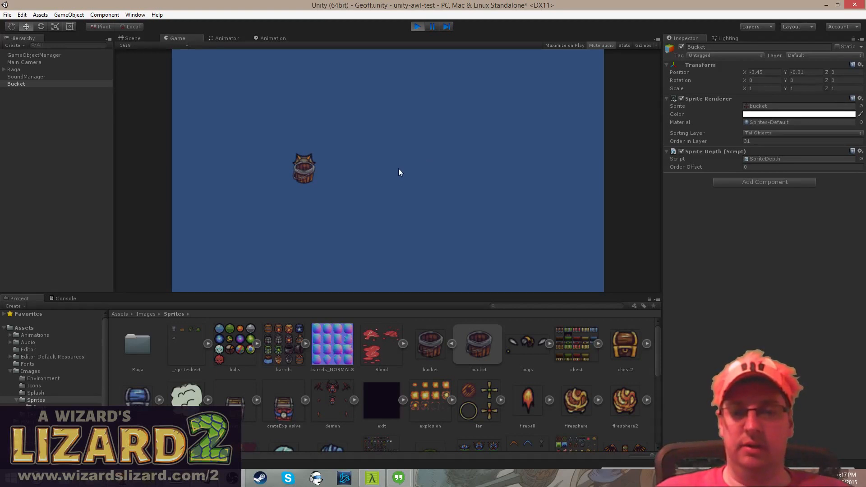
pyautogui.click(418, 27)
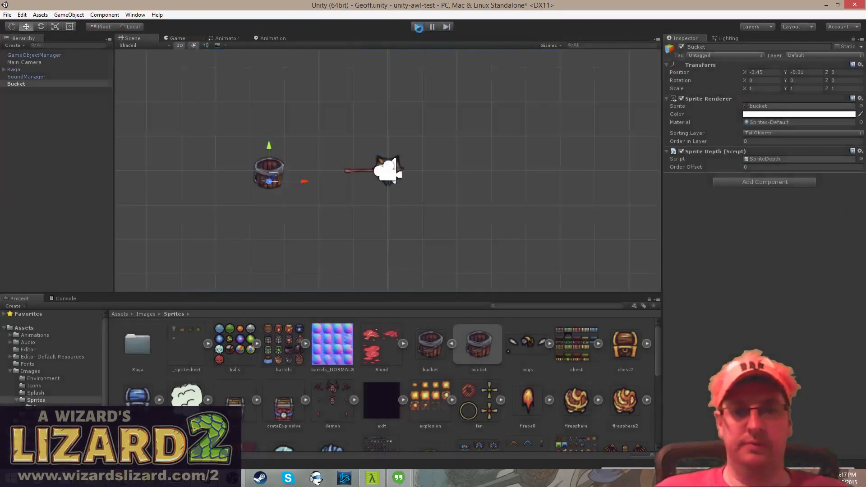
# - Add a Circle Collider 2D component to the Bucket object
pyautogui.click(774, 182)
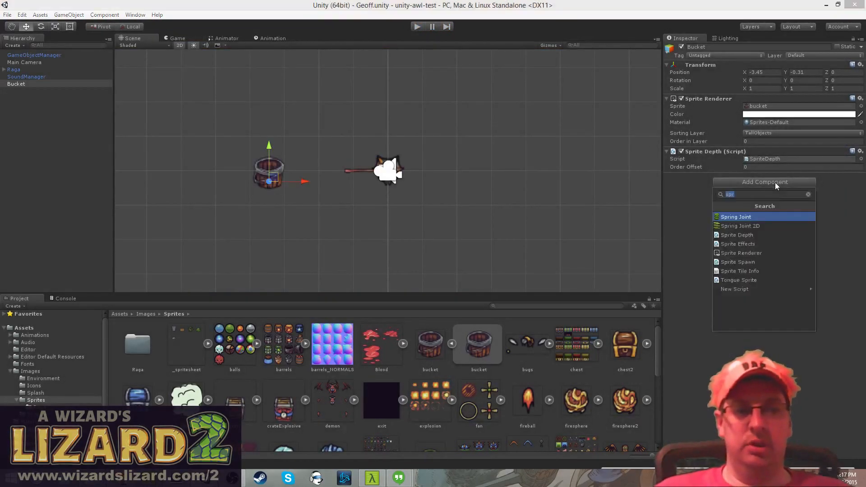
pyautogui.write('col')
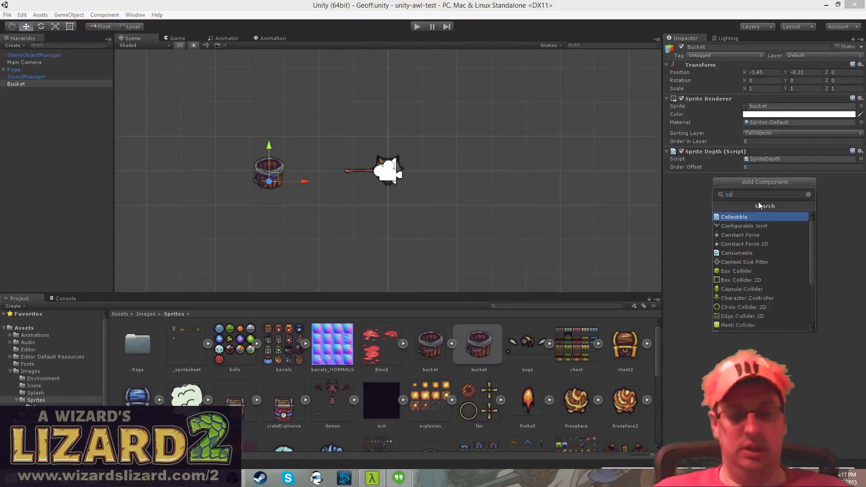
pyautogui.press('Down')
pyautogui.press('Down')
pyautogui.press('Down')
pyautogui.press('Down')
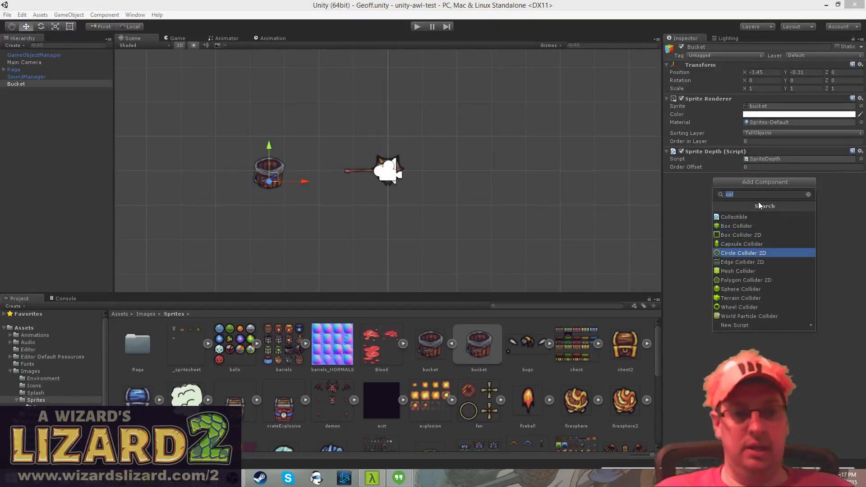
pyautogui.press('Return')
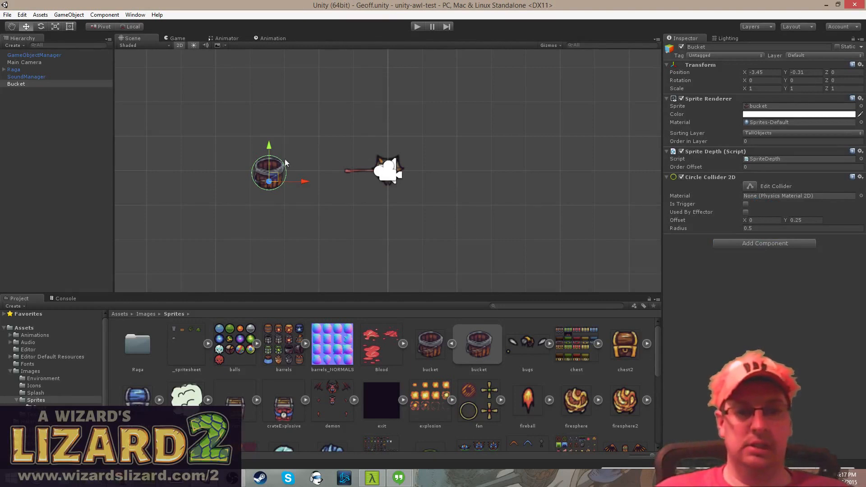
# - Check the collider's fit around the Bucket and play-test the character's collision with it
pyautogui.scroll(1, 257, 178)
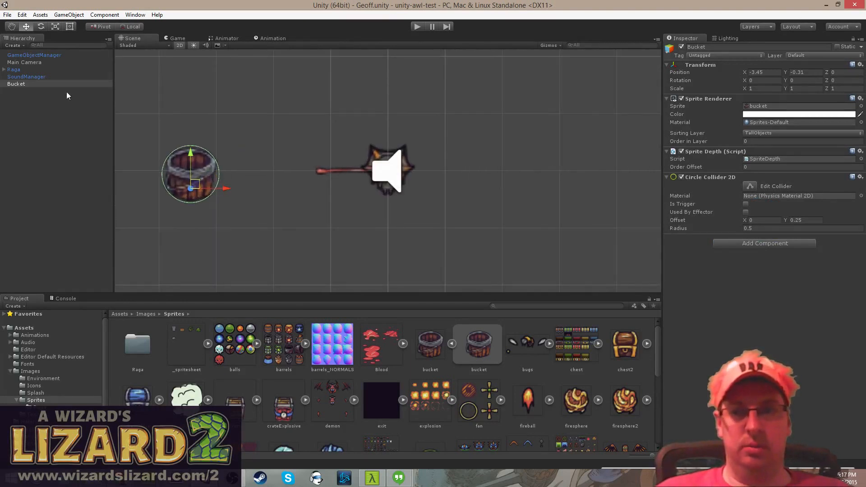
pyautogui.doubleClick(20, 83)
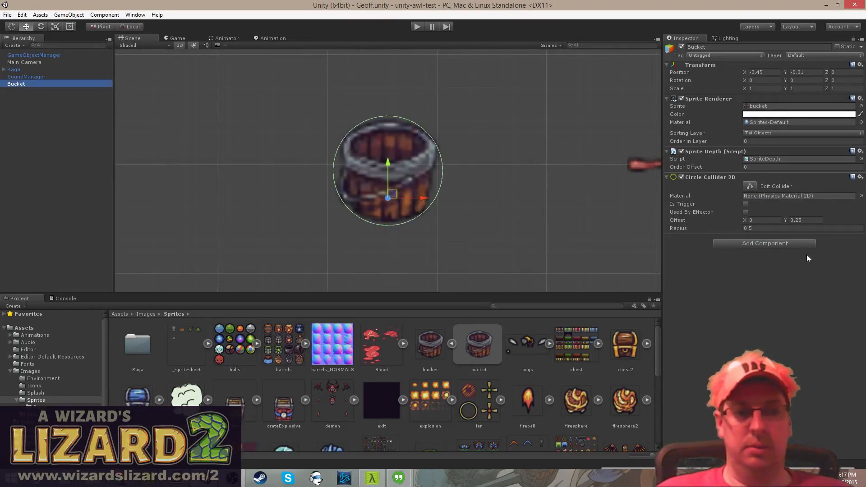
pyautogui.click(420, 29)
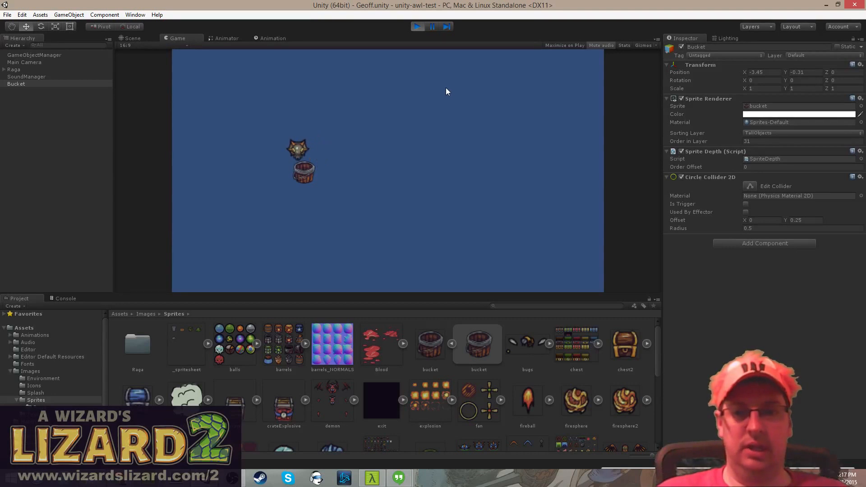
pyautogui.click(418, 27)
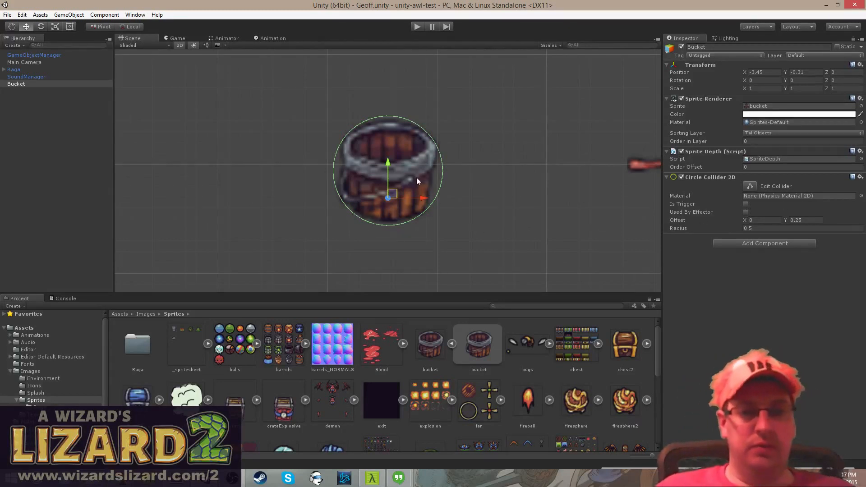
# - Set the radius of the Bucket's Circle Collider 2D to 0.3
pyautogui.moveTo(740, 226); pyautogui.dragTo(721, 228)
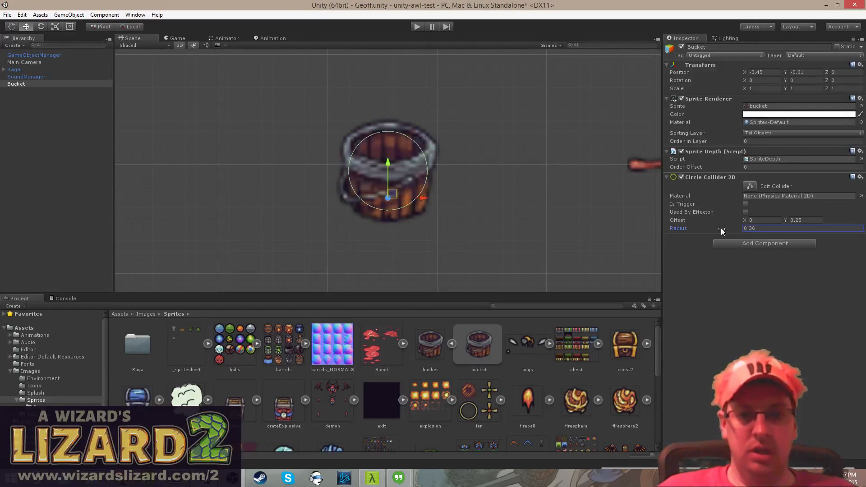
pyautogui.press('BackSpace')
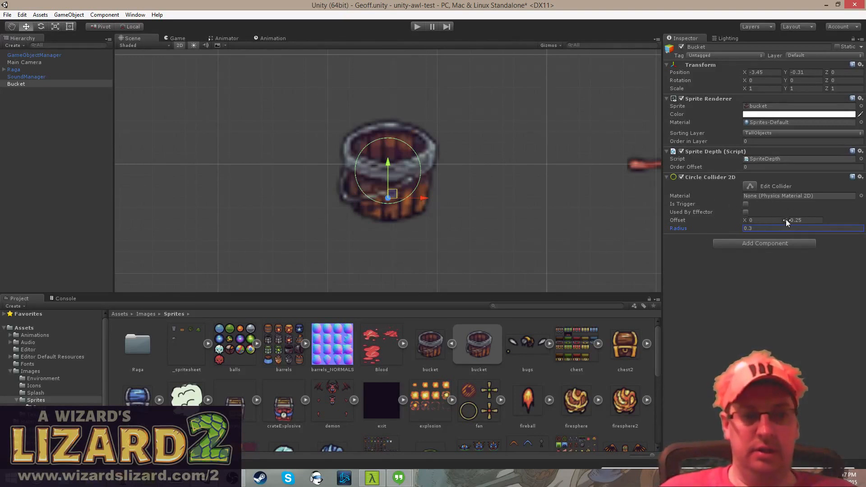
# - Set the Bucket's Circle Collider 2D radius to 0.36 and Y offset to 0.16, and nudge the Bucket to Y -0.306
pyautogui.moveTo(785, 219); pyautogui.dragTo(787, 220)
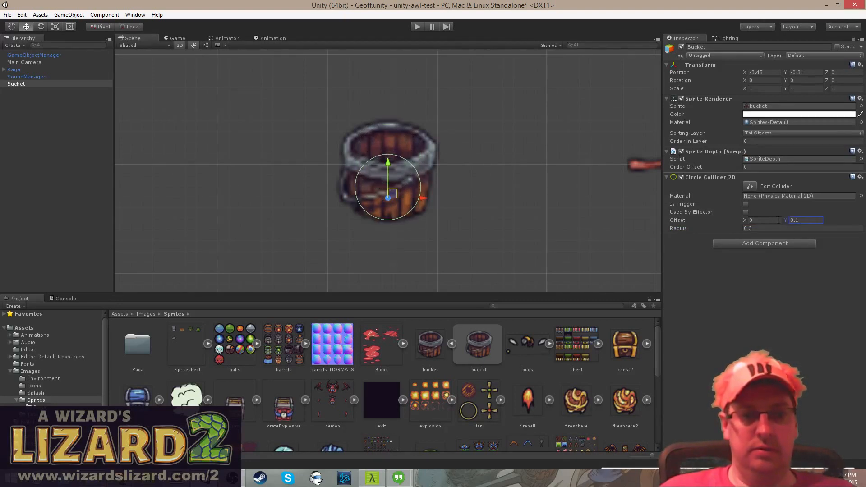
pyautogui.moveTo(725, 228); pyautogui.dragTo(728, 228)
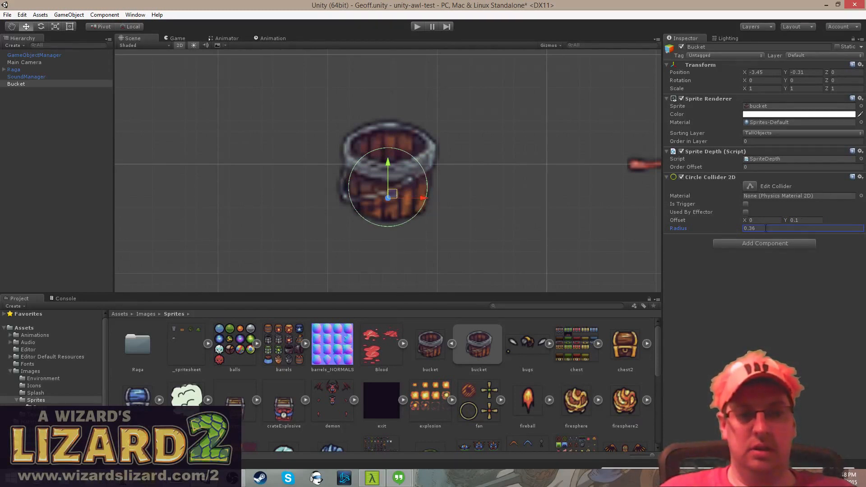
pyautogui.moveTo(393, 190); pyautogui.dragTo(392, 189)
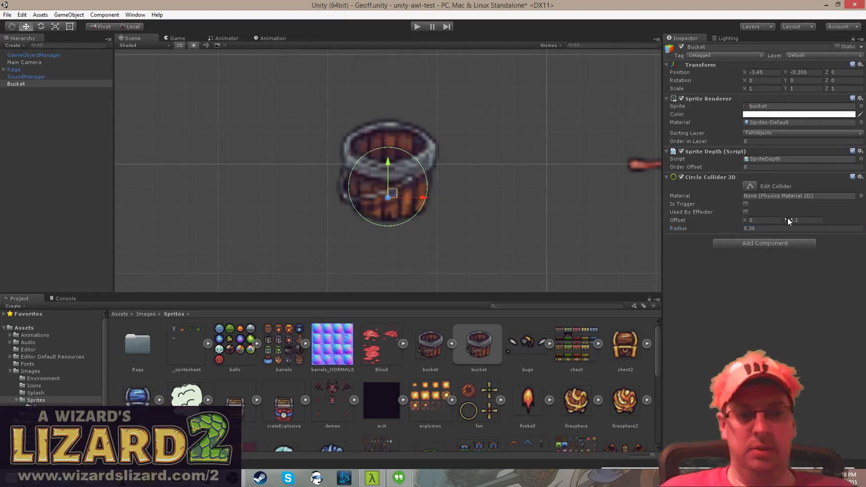
pyautogui.moveTo(787, 221); pyautogui.dragTo(791, 221)
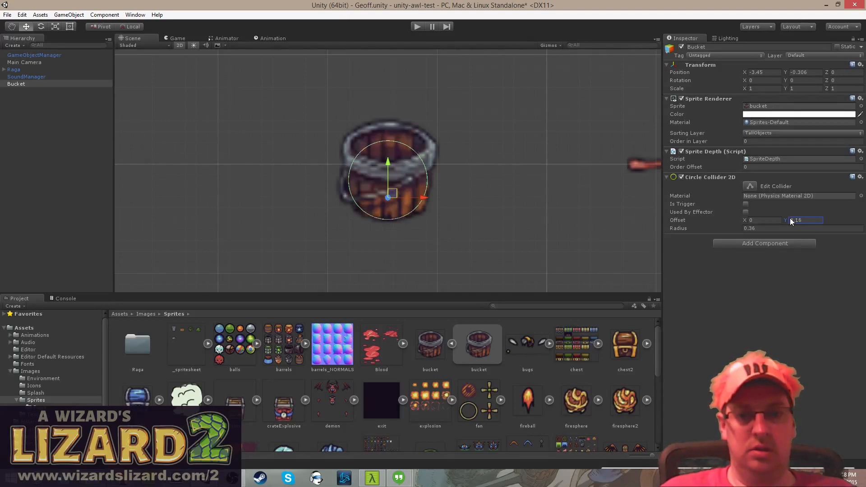
# - Play-test the scene, moving the character around and against the Bucket from every side to check collision and depth sorting
pyautogui.click(414, 26)
pyautogui.press('a')
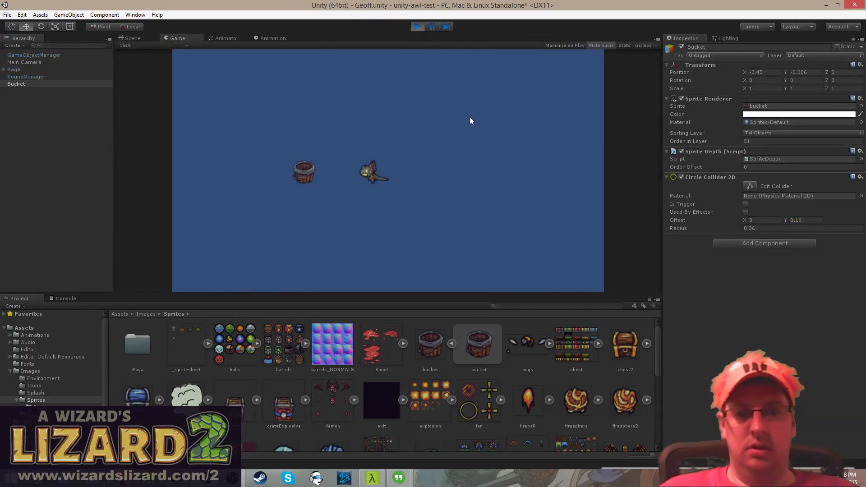
pyautogui.press('w')
pyautogui.press('a')
pyautogui.press('s')
pyautogui.press('a')
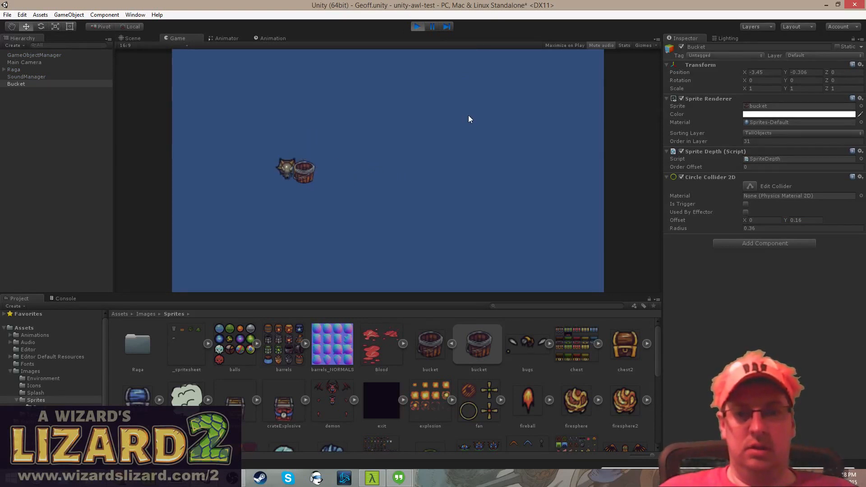
pyautogui.press('s')
pyautogui.press('d')
pyautogui.press('w')
pyautogui.press('a')
pyautogui.press('w')
pyautogui.press('d')
pyautogui.press('s')
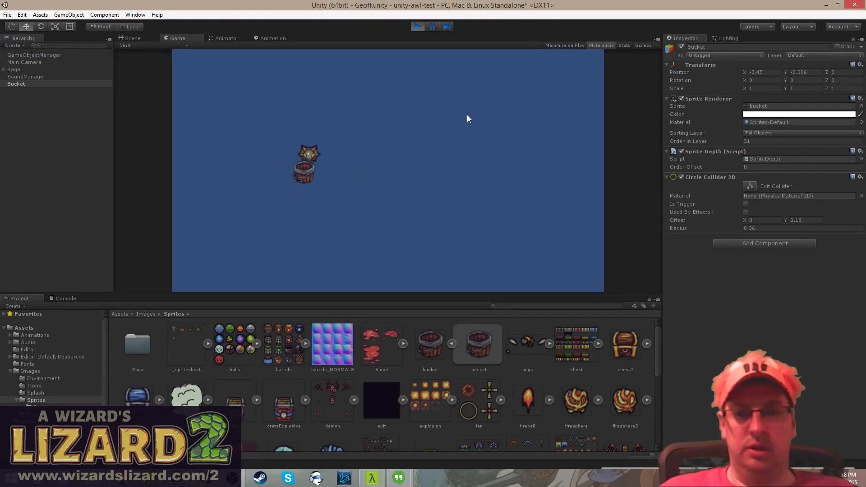
pyautogui.press('a')
pyautogui.press('s')
pyautogui.press('s')
pyautogui.press('w')
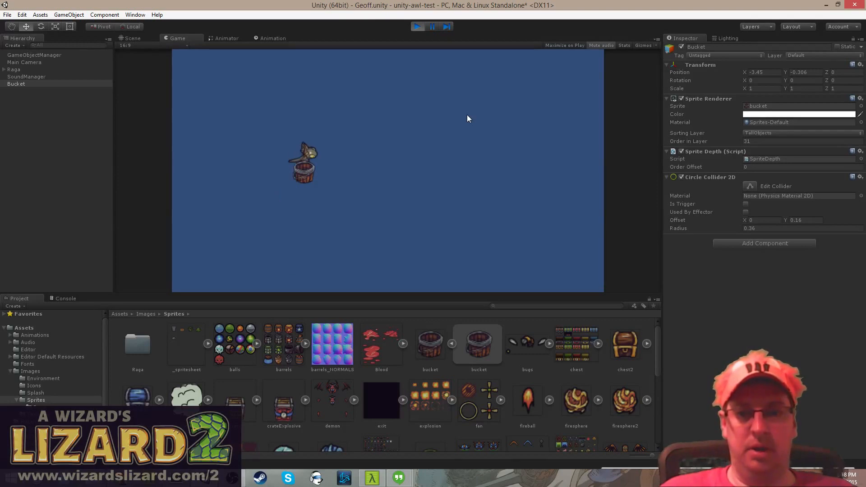
pyautogui.press('d')
pyautogui.press('s')
pyautogui.press('w')
pyautogui.press('a')
pyautogui.press('s')
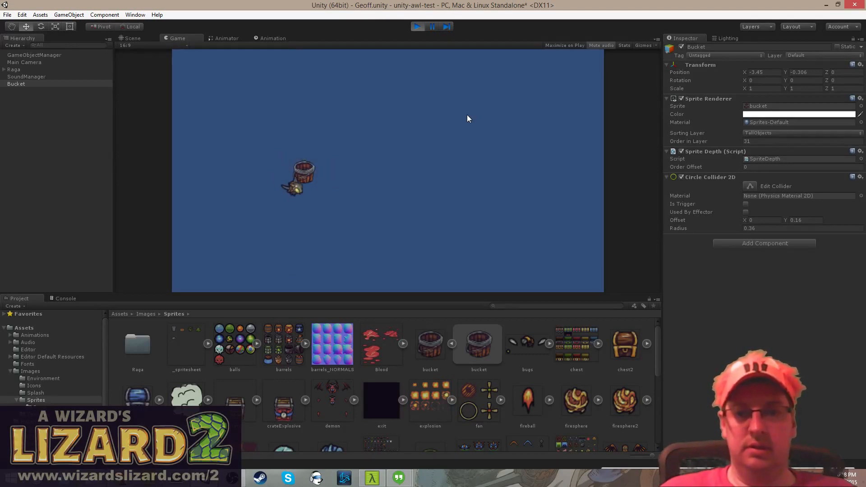
pyautogui.press('d')
pyautogui.press('w')
pyautogui.press('a')
pyautogui.press('s')
pyautogui.press('d')
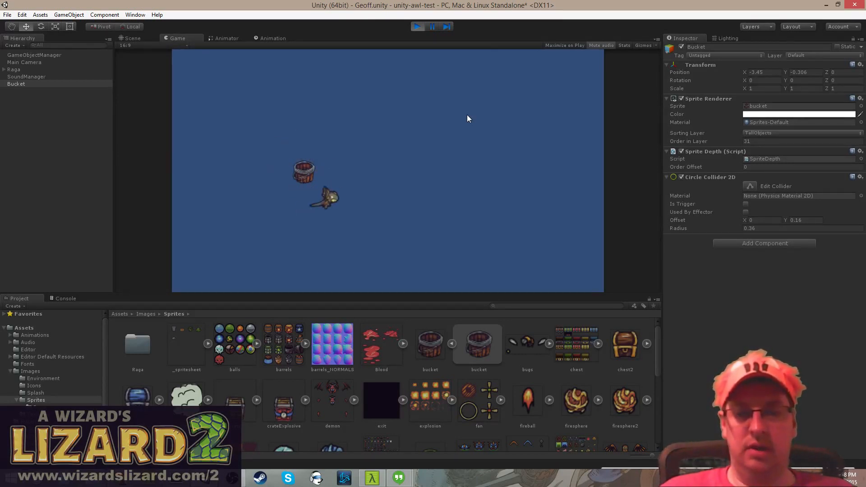
pyautogui.press('w')
pyautogui.press('d')
pyautogui.press('s')
pyautogui.press('a')
pyautogui.press('w')
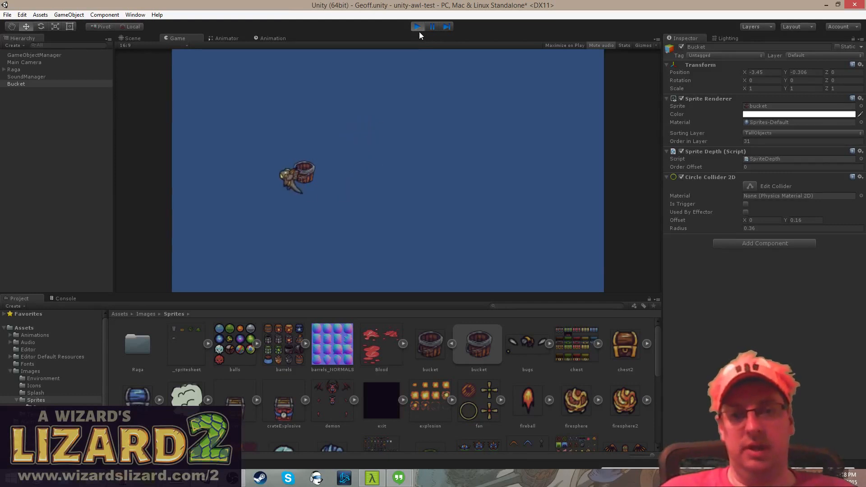
pyautogui.press('d')
pyautogui.press('s')
pyautogui.press('a')
pyautogui.press('w')
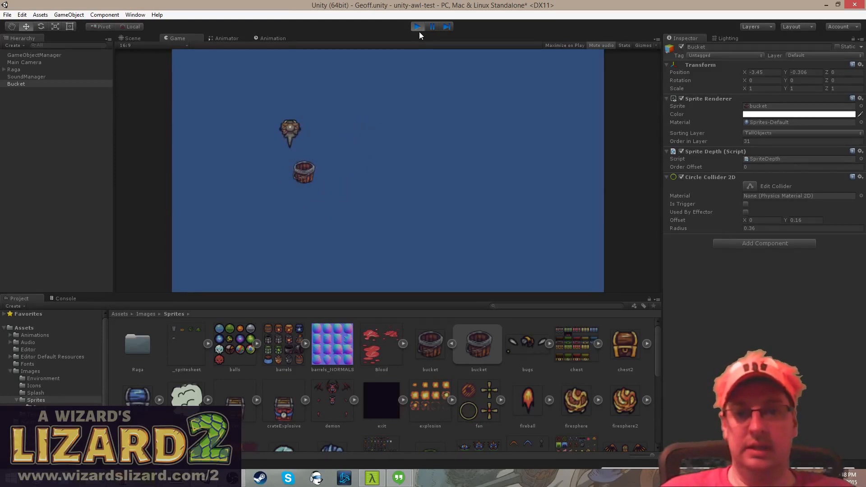
pyautogui.press('d')
pyautogui.press('s')
pyautogui.press('s')
pyautogui.press('a')
pyautogui.press('w')
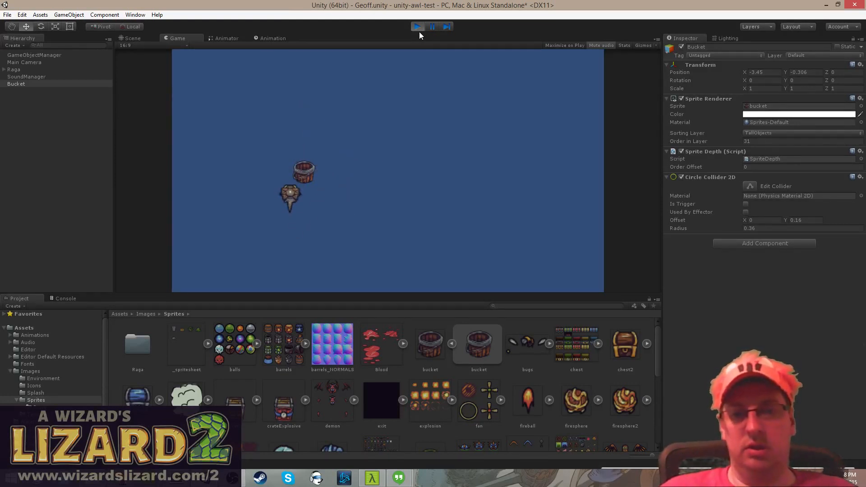
pyautogui.press('s')
pyautogui.press('d')
pyautogui.press('s')
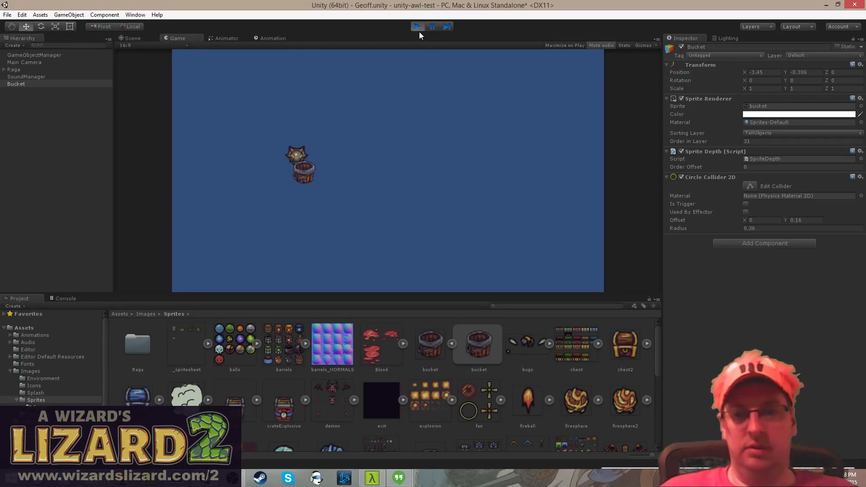
pyautogui.press('a')
pyautogui.press('d')
pyautogui.press('w')
pyautogui.press('a')
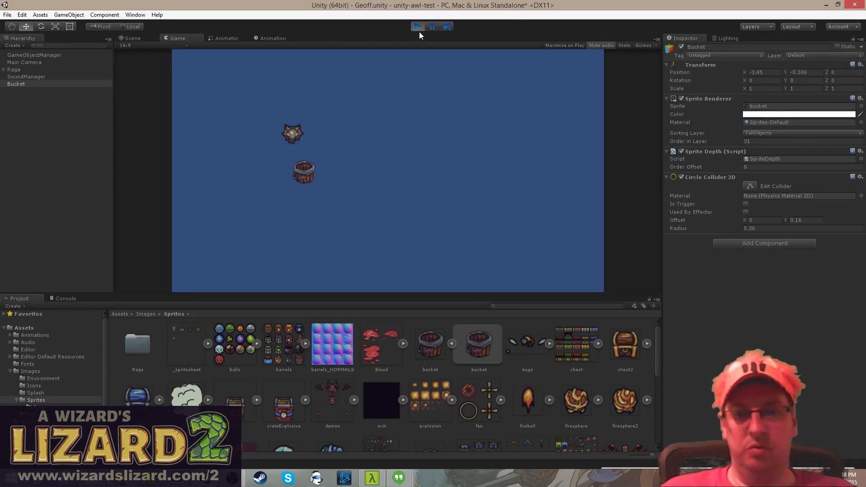
pyautogui.press('s')
pyautogui.press('w')
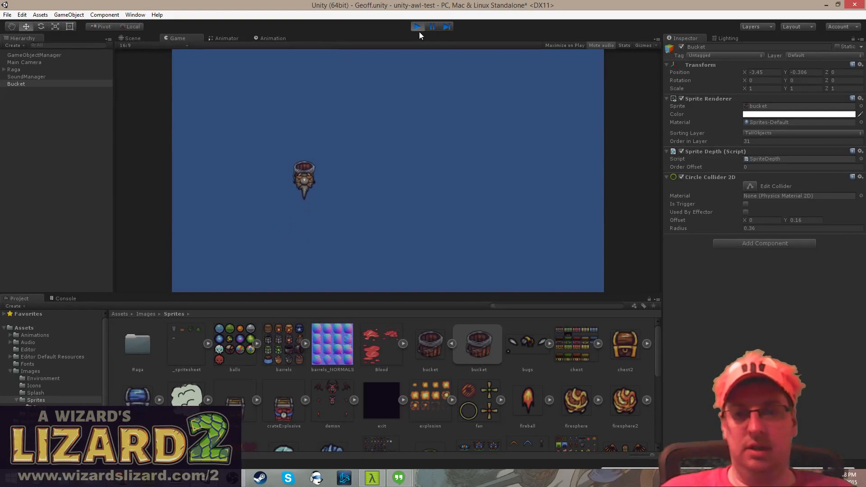
pyautogui.press('d')
pyautogui.press('s')
pyautogui.press('w')
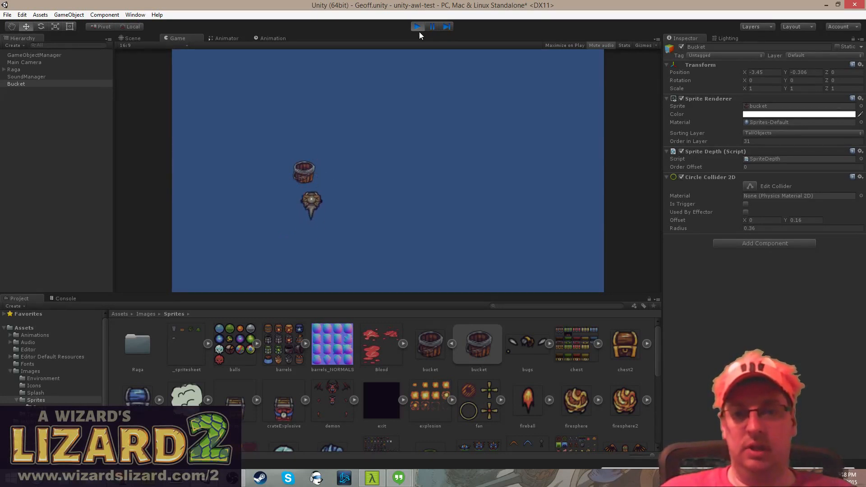
pyautogui.press('s')
pyautogui.press('a')
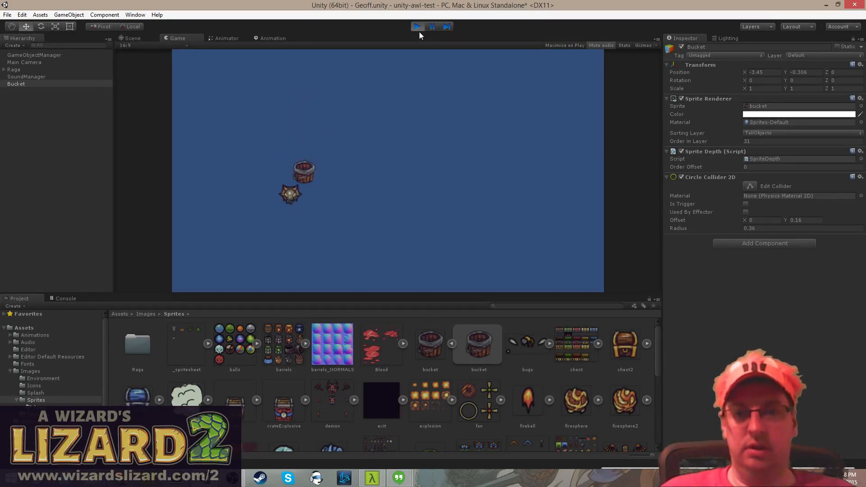
pyautogui.press('d')
pyautogui.press('w')
pyautogui.press('d')
pyautogui.press('a')
pyautogui.press('s')
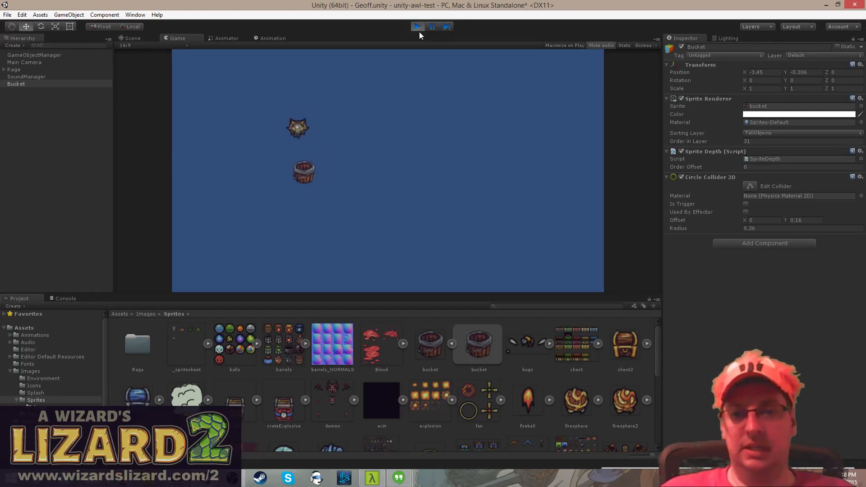
pyautogui.press('d')
pyautogui.press('d')
pyautogui.press('w')
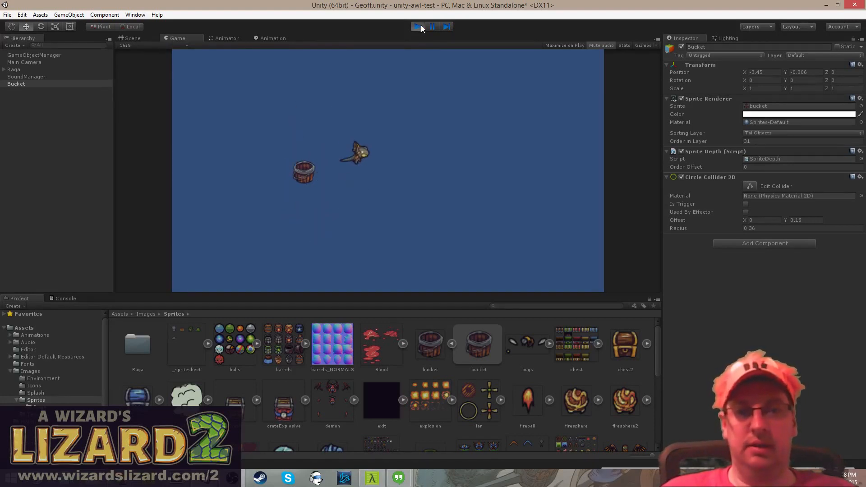
pyautogui.click(418, 26)
pyautogui.click(51, 134)
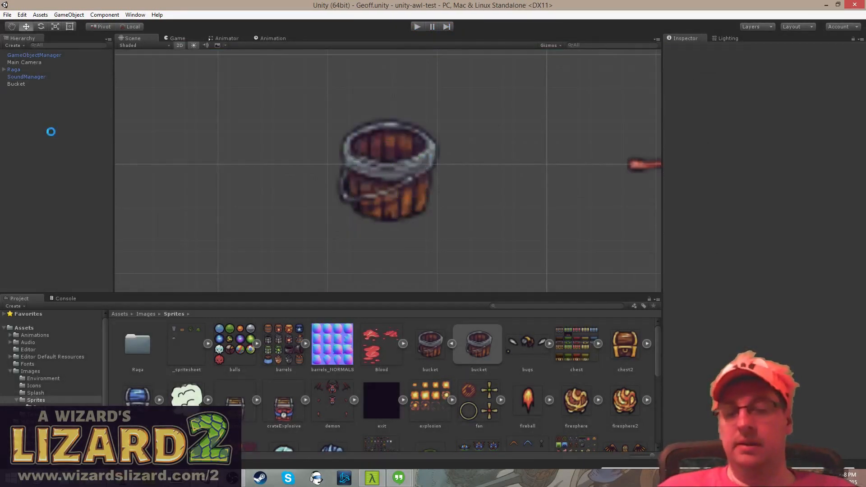
# - Make a prefab from the Bucket object in the Assets/Resources/Prefabs/Props folder
pyautogui.click(26, 85)
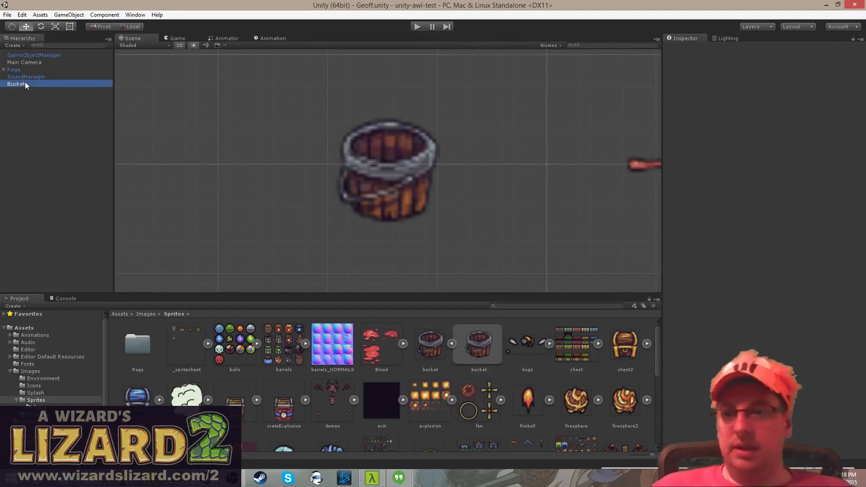
pyautogui.click(834, 324)
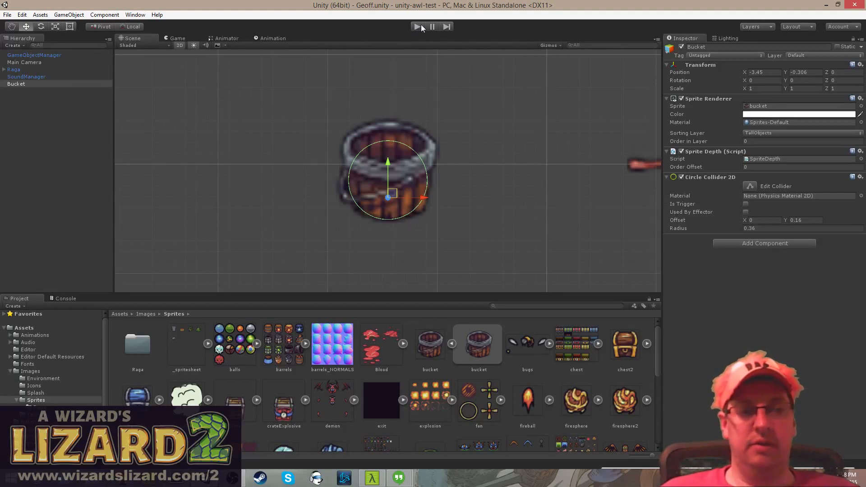
pyautogui.scroll(-1, 60, 404)
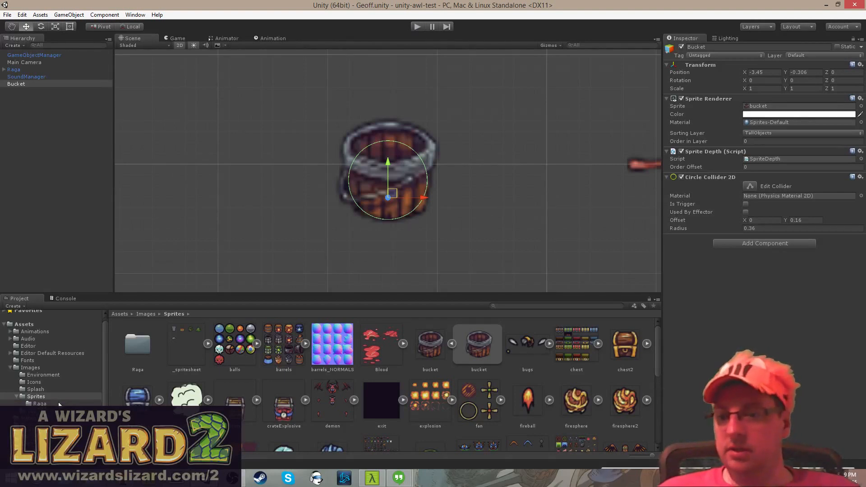
pyautogui.click(50, 425)
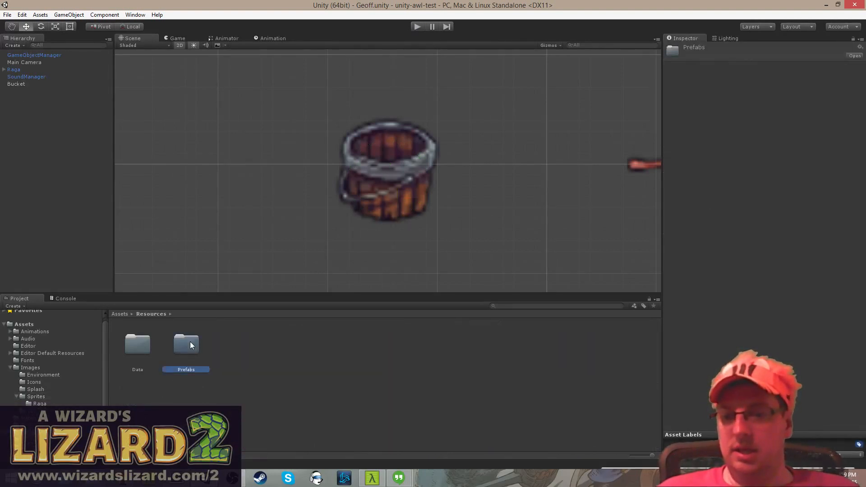
pyautogui.doubleClick(176, 367)
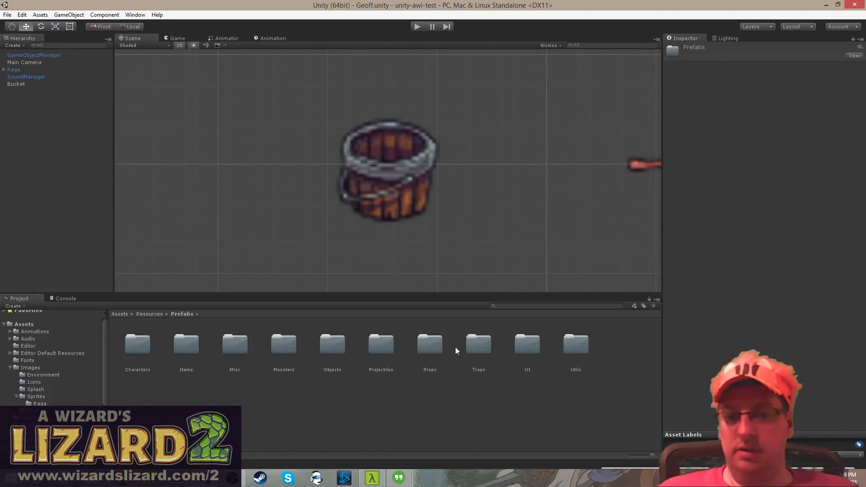
pyautogui.doubleClick(430, 345)
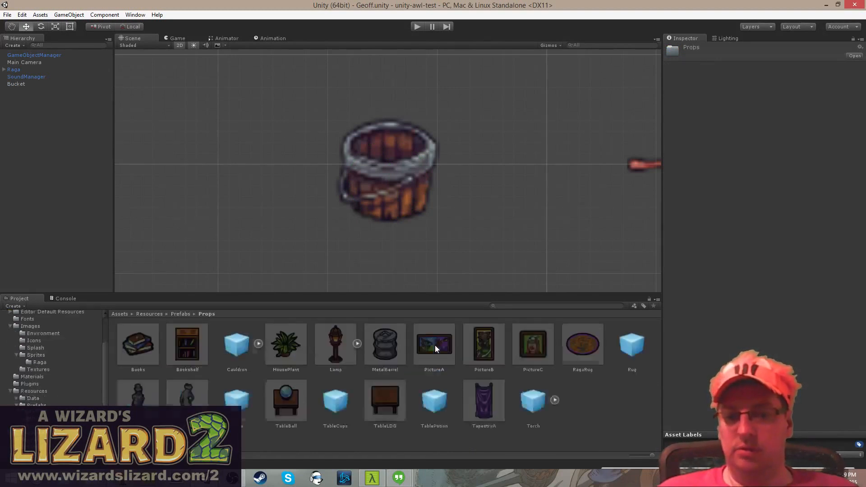
pyautogui.click(20, 85)
pyautogui.moveTo(626, 426); pyautogui.dragTo(620, 421)
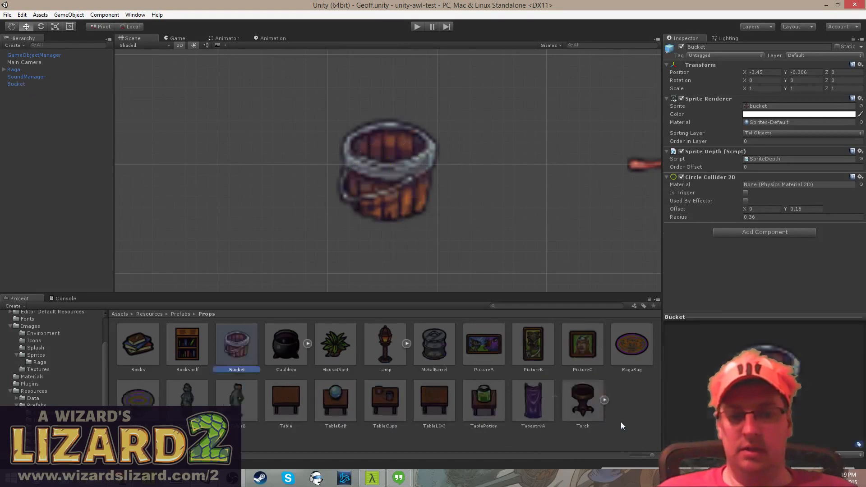
pyautogui.click(277, 431)
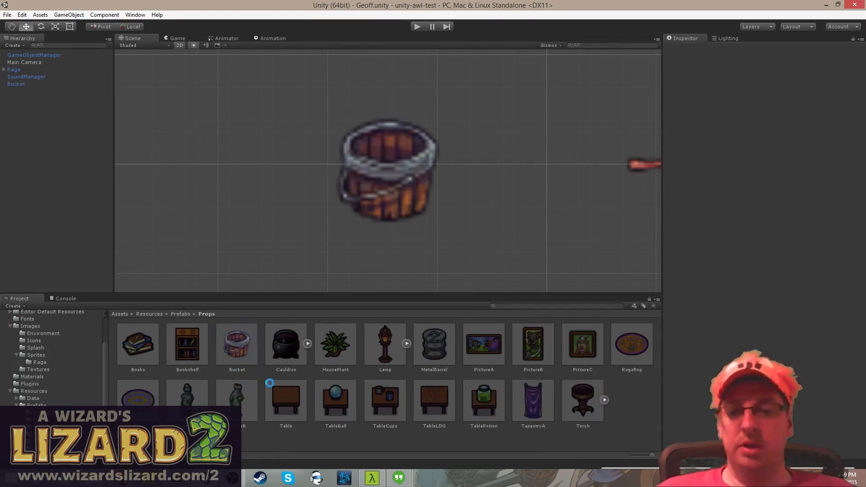
pyautogui.click(243, 339)
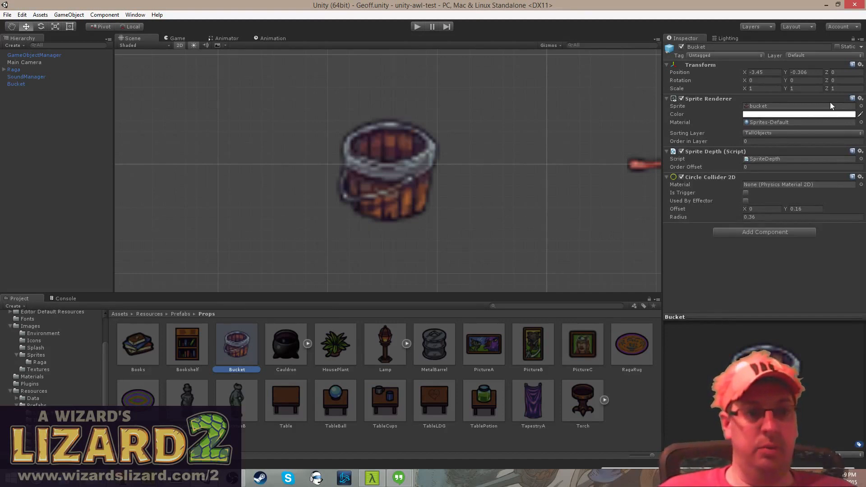
pyautogui.click(861, 124)
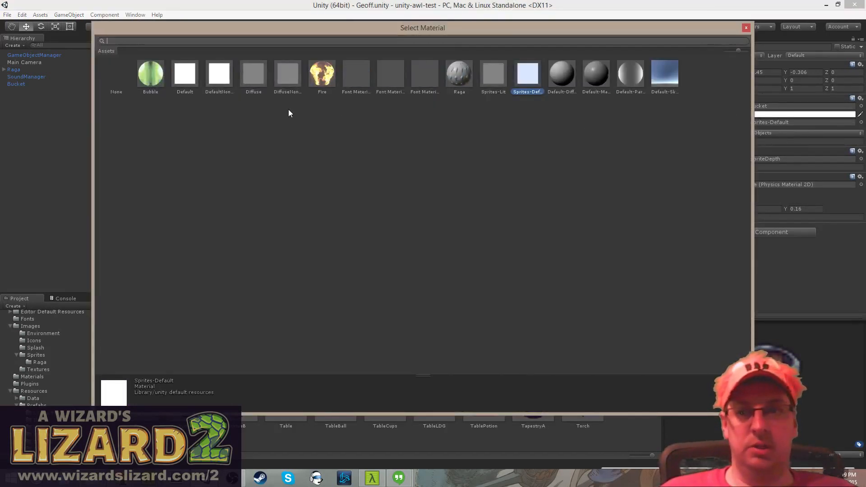
pyautogui.press('Escape')
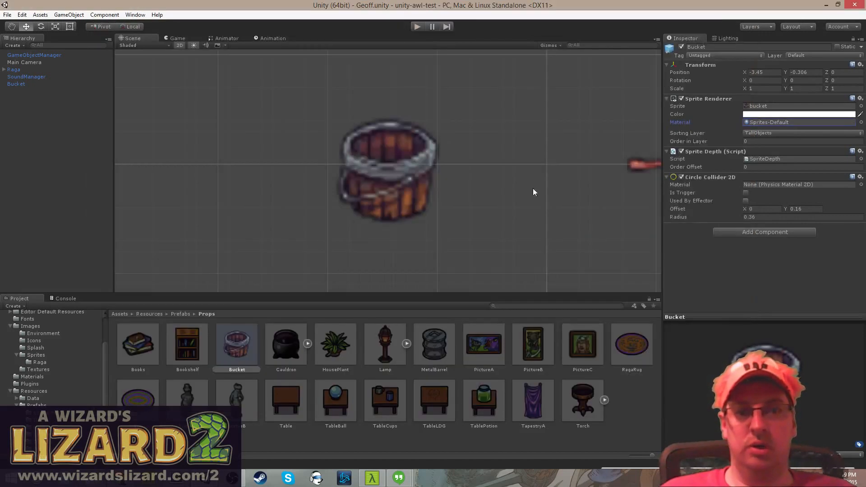
# - Assign the Sprites-Lit material to the Sprite Renderer of the Bucket prefab
pyautogui.click(237, 357)
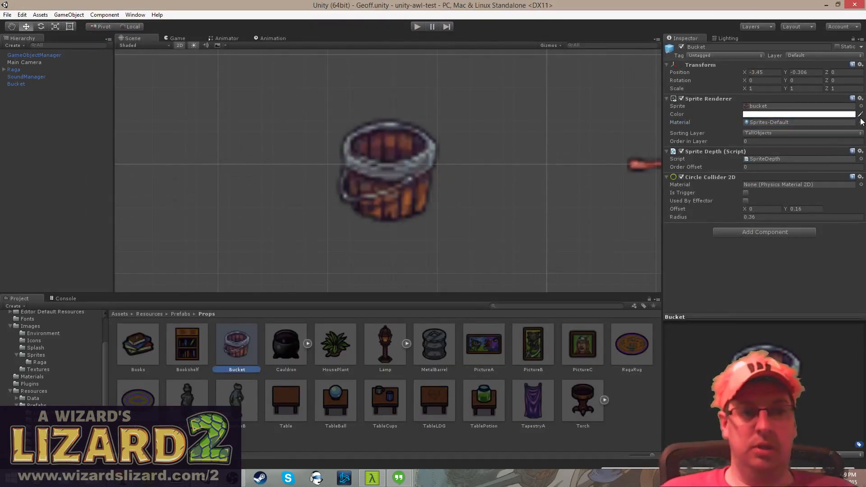
pyautogui.click(861, 123)
pyautogui.doubleClick(498, 74)
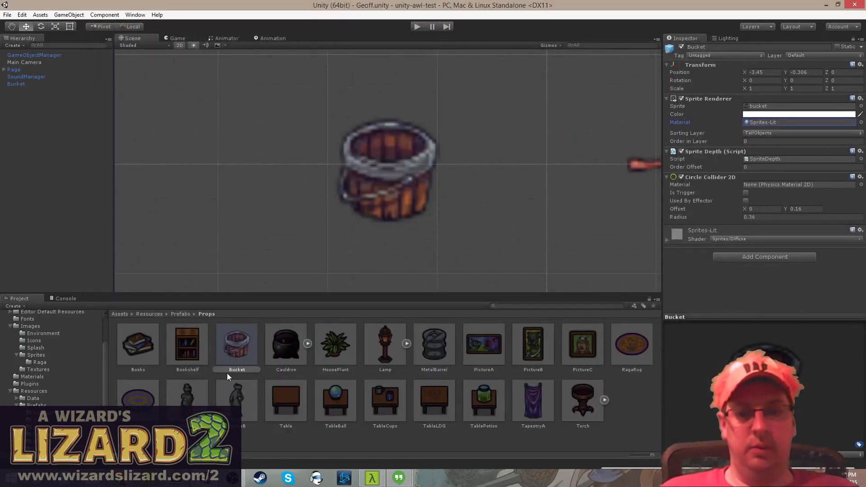
pyautogui.click(501, 441)
pyautogui.click(238, 347)
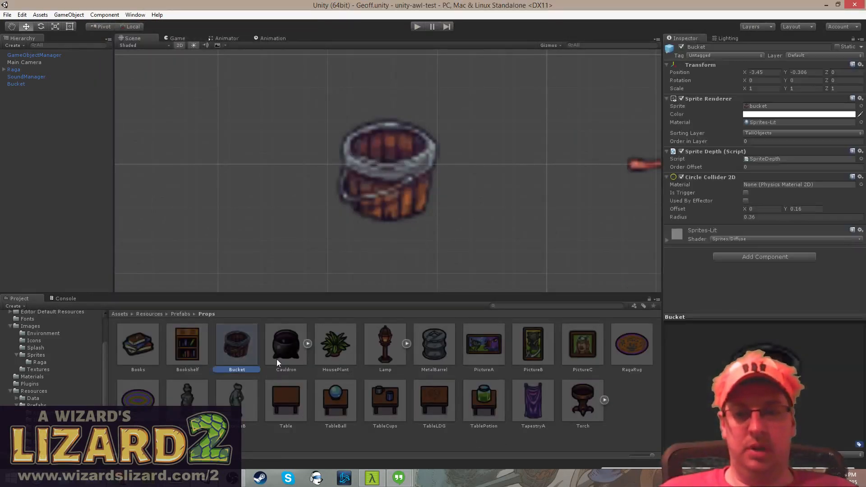
# - Revert the Bucket object in the scene to the settings of its prefab
pyautogui.click(18, 84)
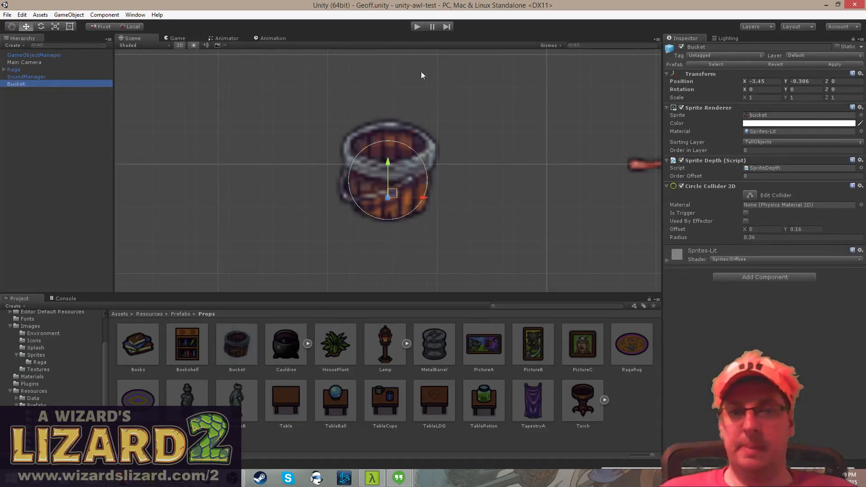
pyautogui.click(783, 62)
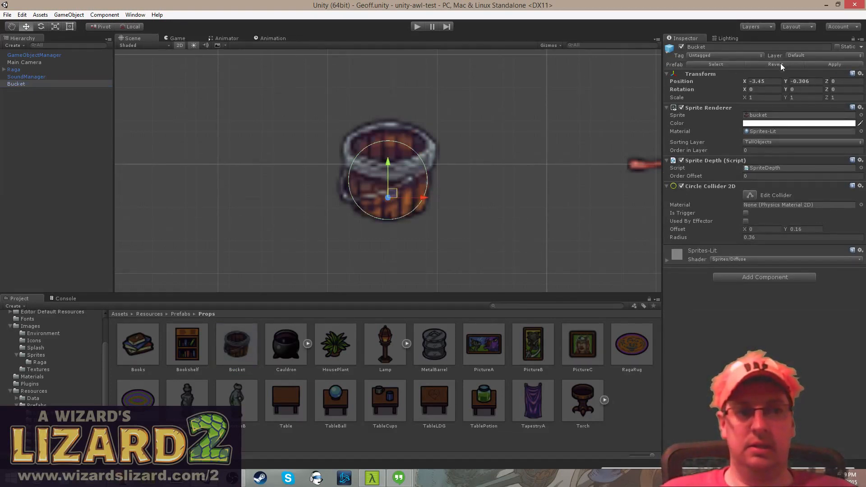
pyautogui.click(780, 63)
# - Play-test the scene, moving the character around the lit Bucket, and stop the run
pyautogui.click(417, 27)
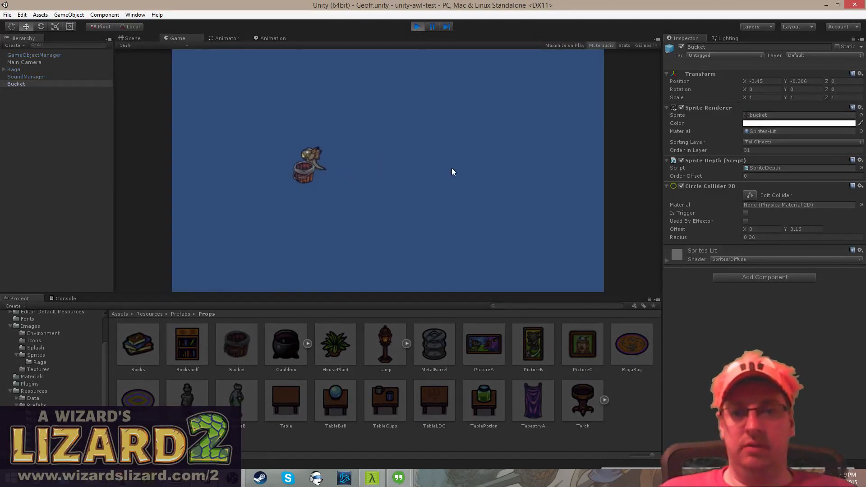
pyautogui.press('s')
pyautogui.press('d')
pyautogui.press('w')
pyautogui.press('a')
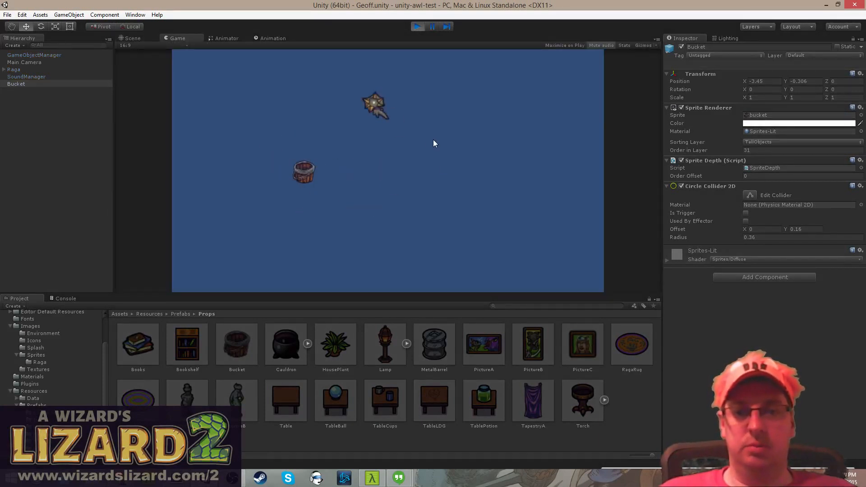
pyautogui.press('s')
pyautogui.press('s')
pyautogui.press('d')
pyautogui.press('s')
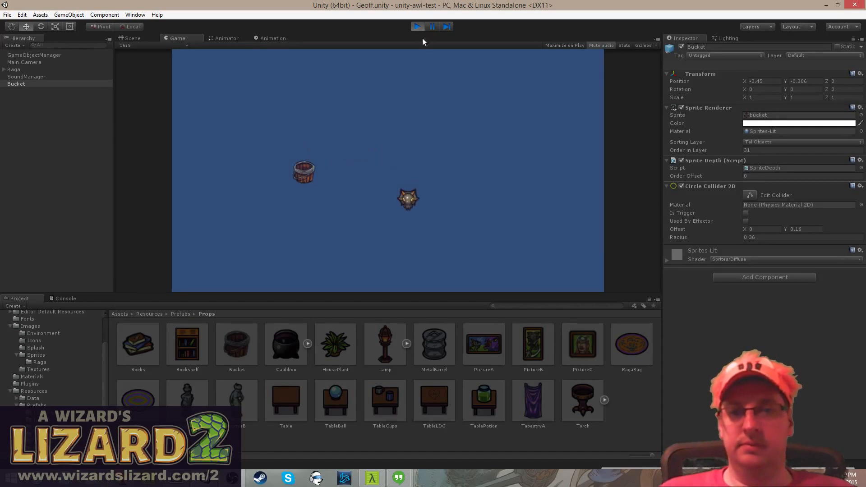
pyautogui.hotkey('ctrl', 's')
pyautogui.click(419, 27)
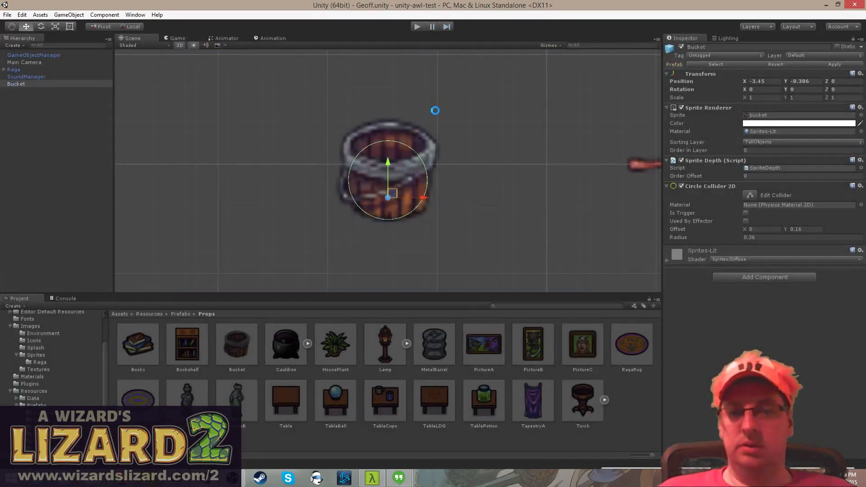
# - Delete the Bucket object from the Geoff scene and save the scene
pyautogui.rightClick(18, 84)
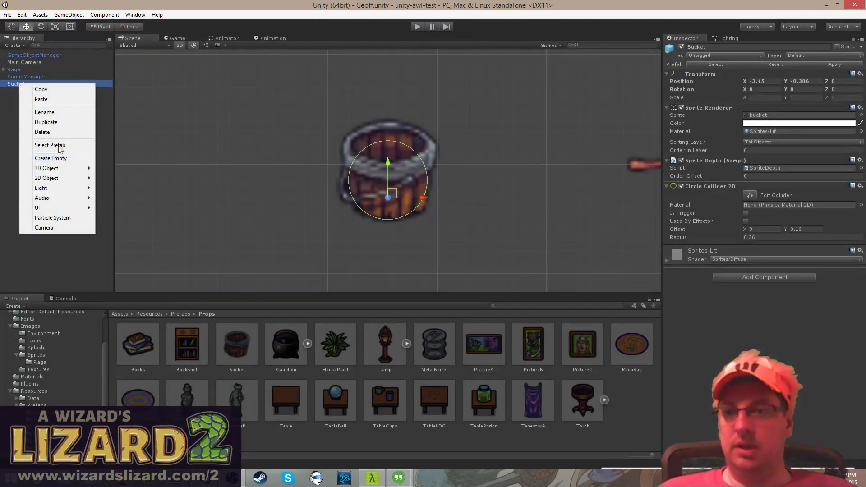
pyautogui.click(56, 135)
pyautogui.hotkey('ctrl', 's')
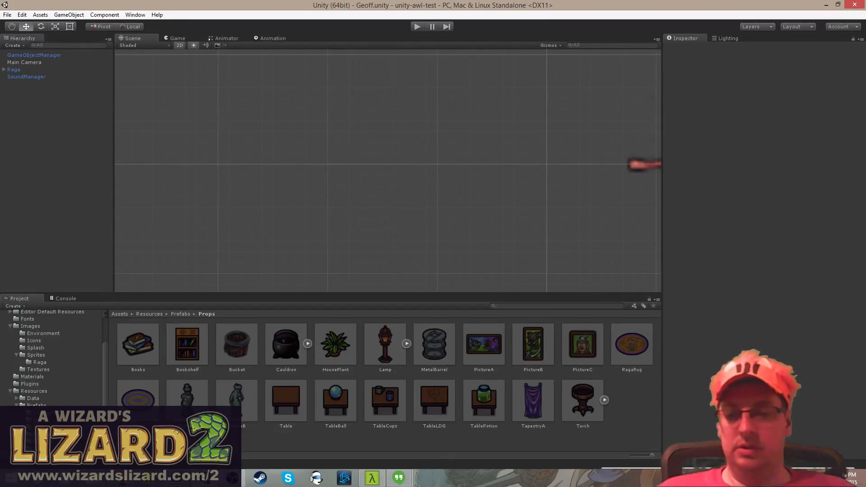
# - In Sublime Text, comment out Objects/GrappleTarget in the Decorations of Garden1.xml, add a Props/Bucket prefab entry below it, and save the file
pyautogui.hotkey('alt', 'Tab')
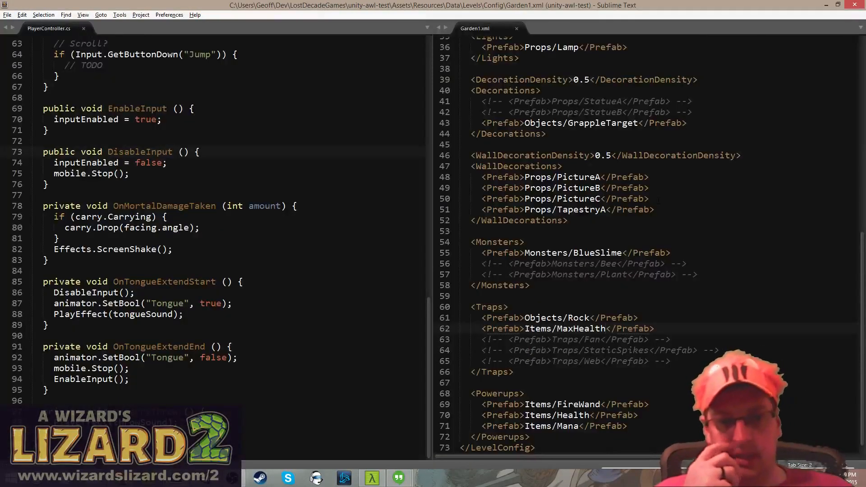
pyautogui.scroll(2, 658, 200)
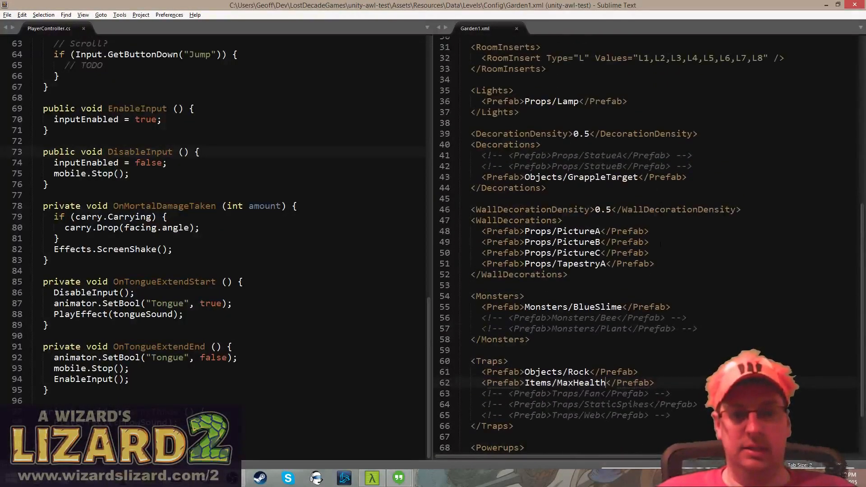
pyautogui.scroll(3, 661, 243)
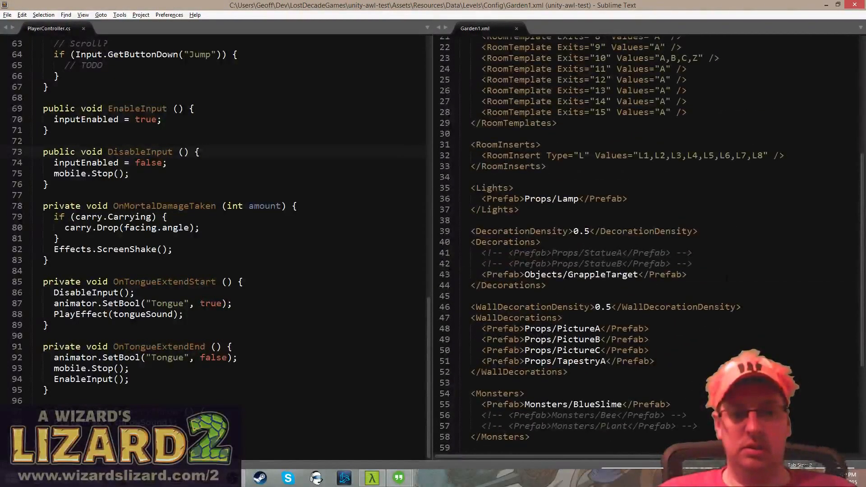
pyautogui.press('Return')
pyautogui.write('<')
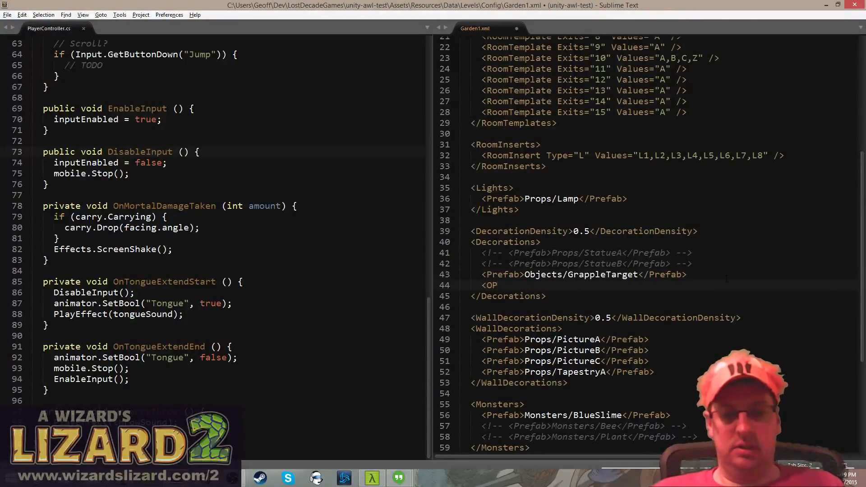
pyautogui.write('Prefab>')
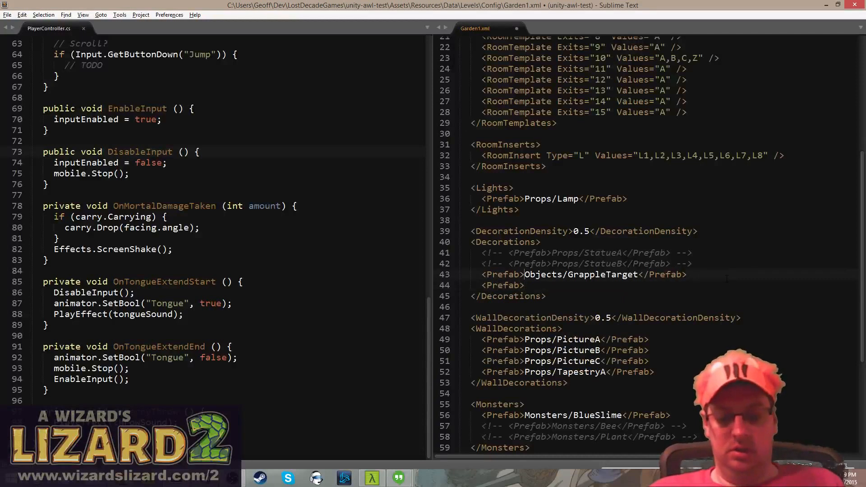
pyautogui.press('Up')
pyautogui.hotkey('ctrl', '/')
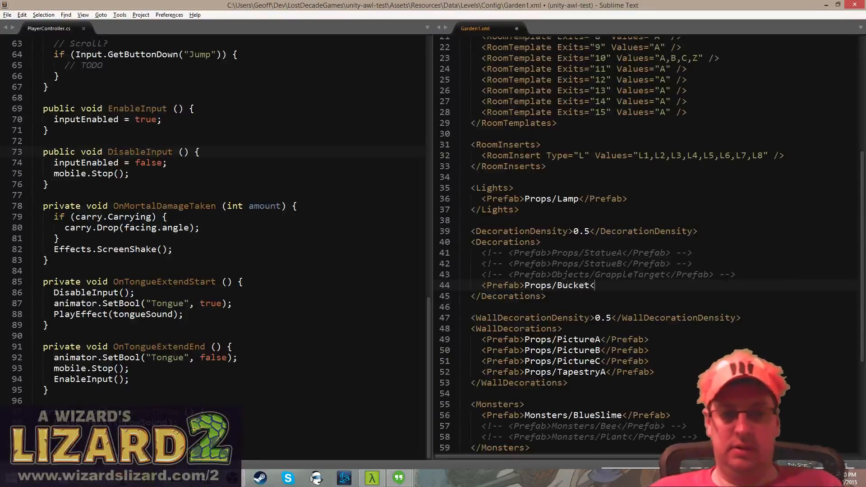
pyautogui.write('/')
pyautogui.hotkey('ctrl', 's')
# - Switch back to Unity and open the Main scene from the Assets/Scenes folder
pyautogui.hotkey('alt', 'Tab')
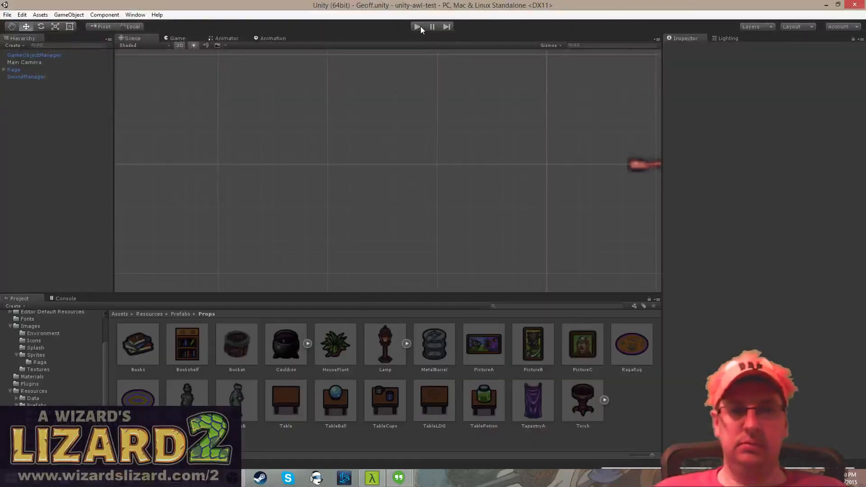
pyautogui.click(418, 26)
pyautogui.click(417, 27)
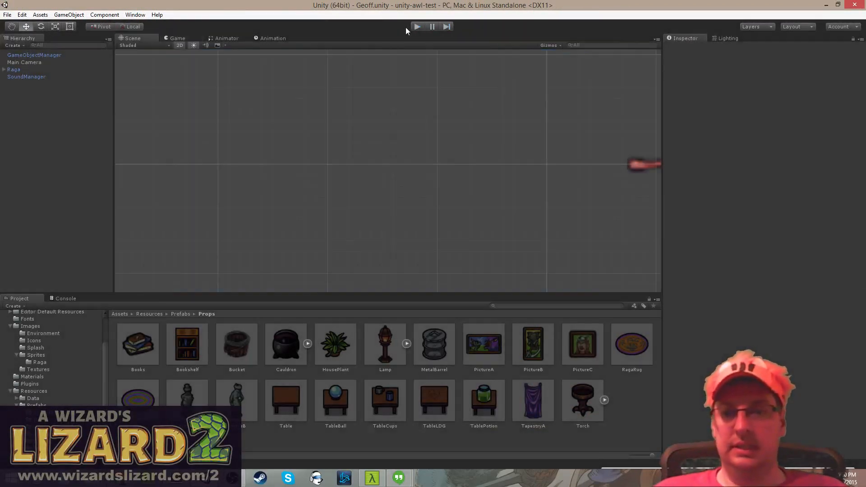
pyautogui.scroll(-2, 53, 372)
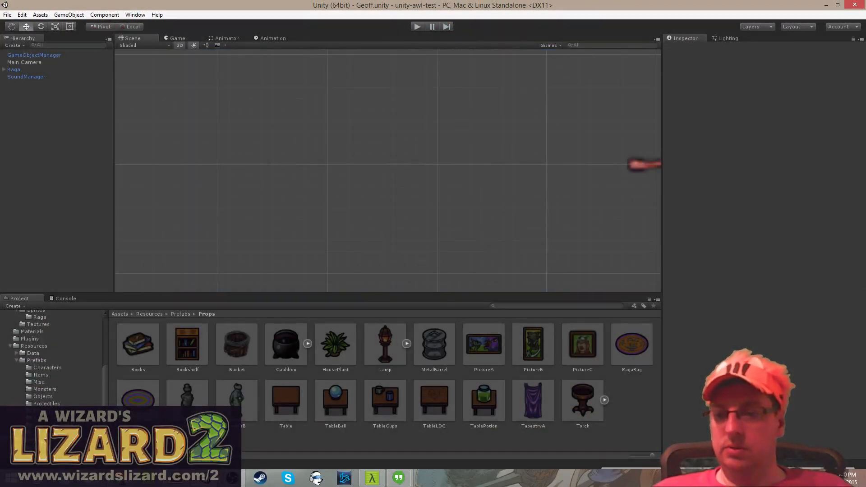
pyautogui.click(31, 432)
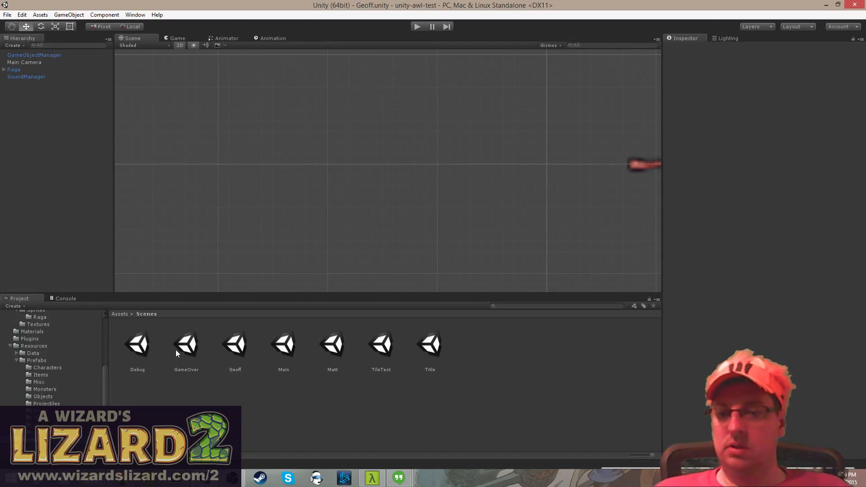
pyautogui.doubleClick(283, 346)
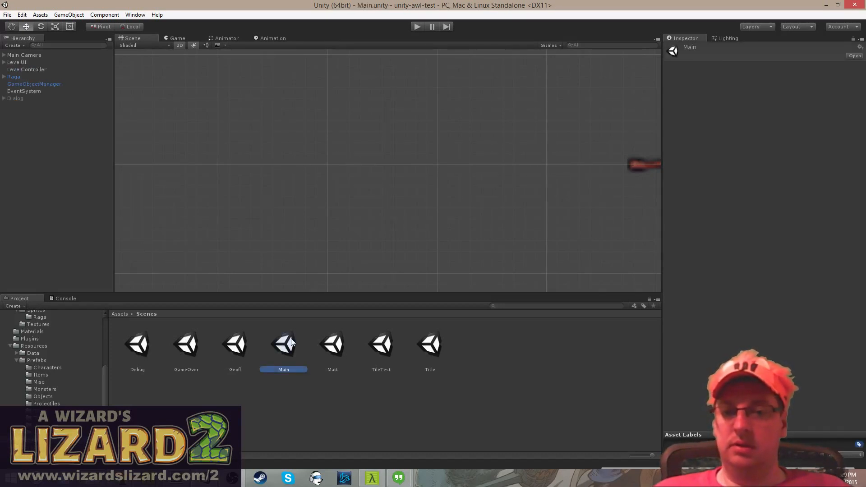
# - Play-test the Main scene, walking the character through the garden level's rooms past and against the buckets, and stop the run
pyautogui.click(418, 24)
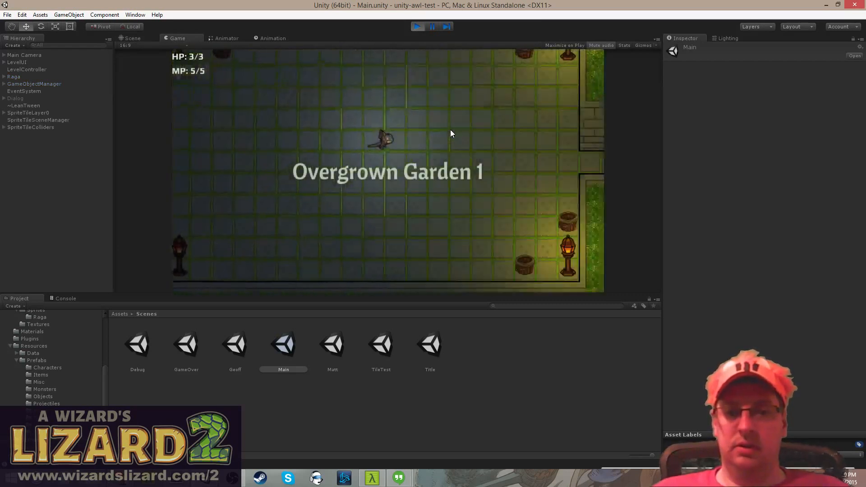
pyautogui.press('d')
pyautogui.press('w')
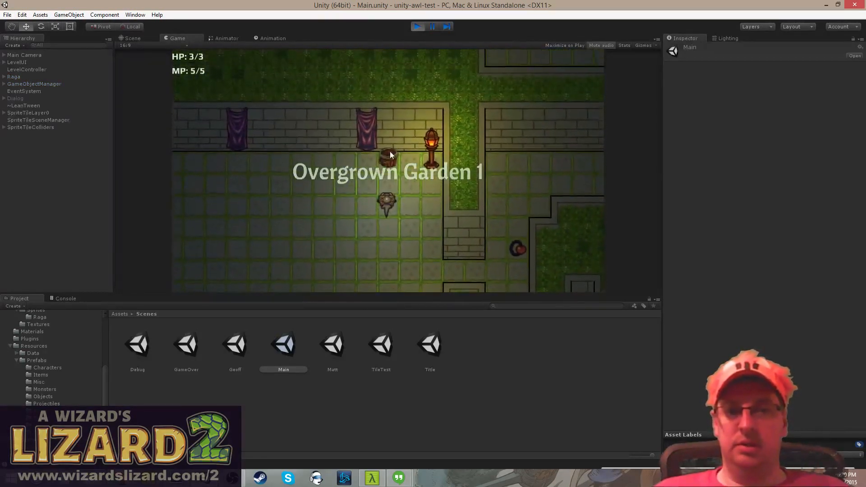
pyautogui.press('s')
pyautogui.press('a')
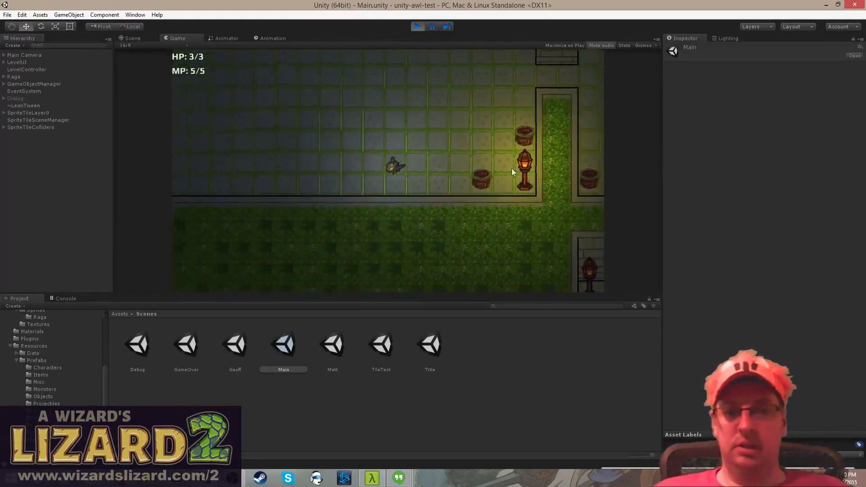
pyautogui.press('d')
pyautogui.press('w')
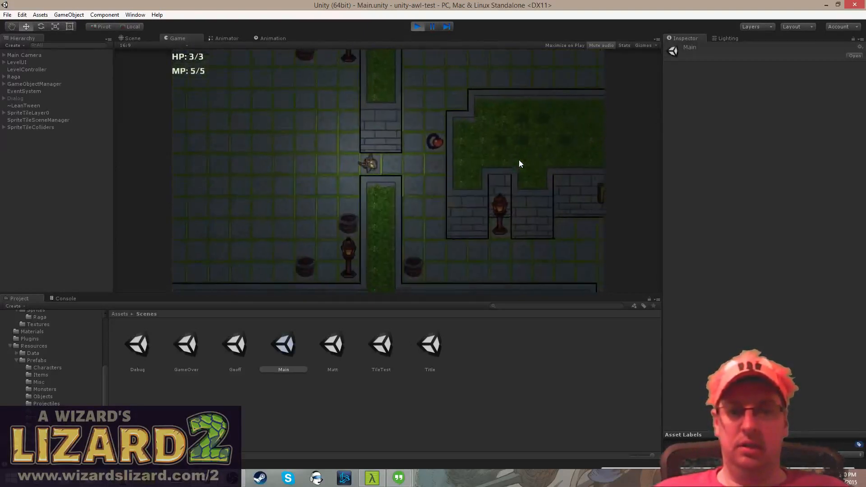
pyautogui.press('d')
pyautogui.press('s')
pyautogui.press('d')
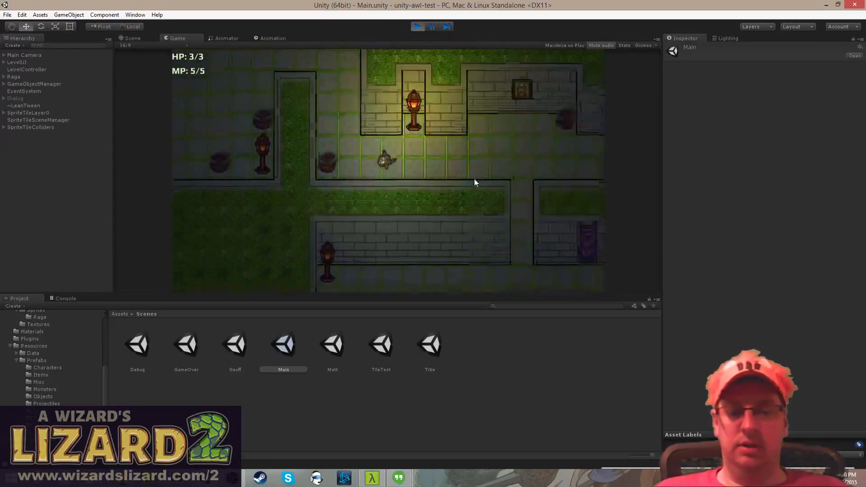
pyautogui.press('a')
pyautogui.press('d')
pyautogui.press('a')
pyautogui.press('w')
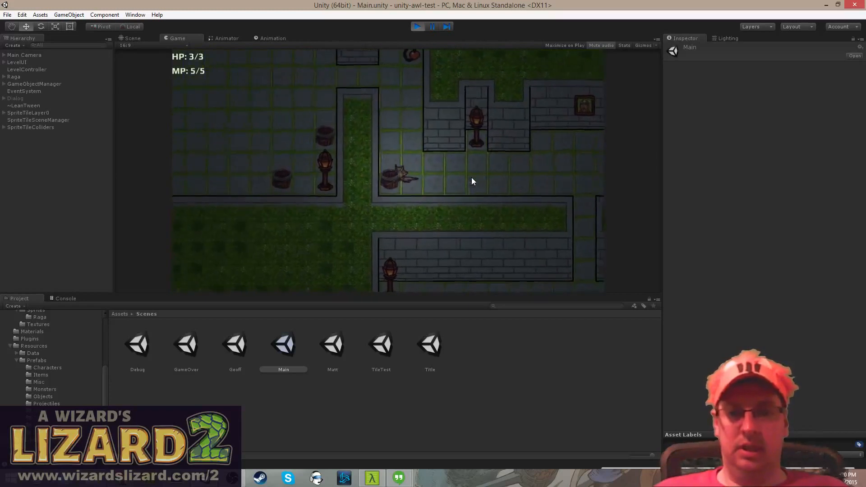
pyautogui.press('d')
pyautogui.press('s')
pyautogui.press('a')
pyautogui.press('d')
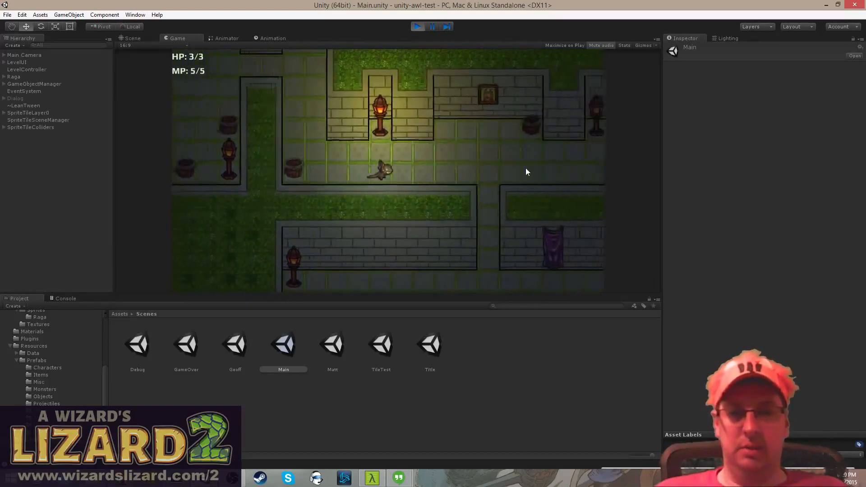
pyautogui.press('d')
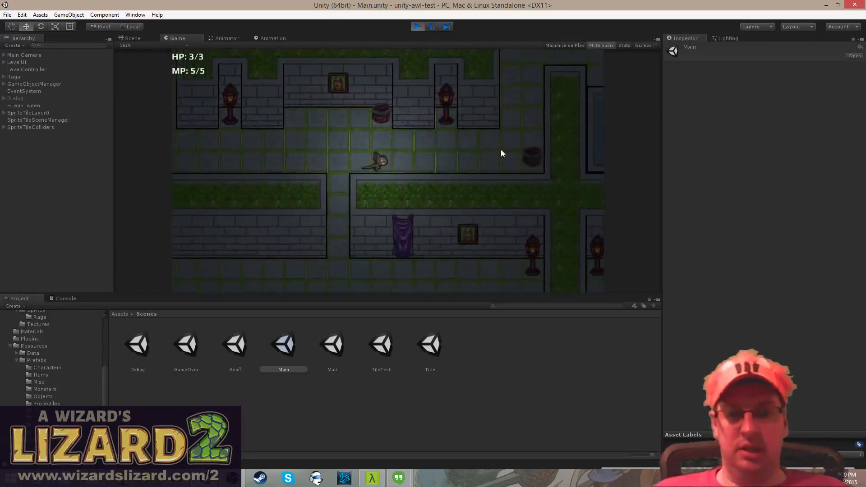
pyautogui.press('d')
pyautogui.press('w')
pyautogui.press('a')
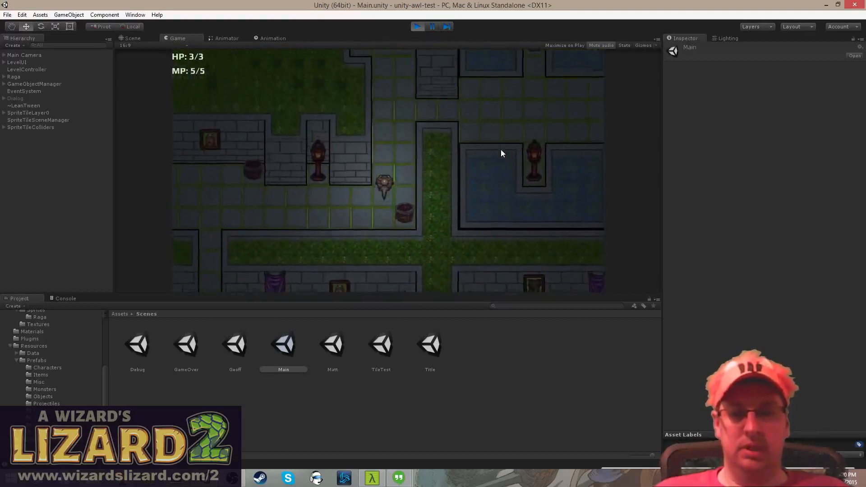
pyautogui.press('w')
pyautogui.press('d')
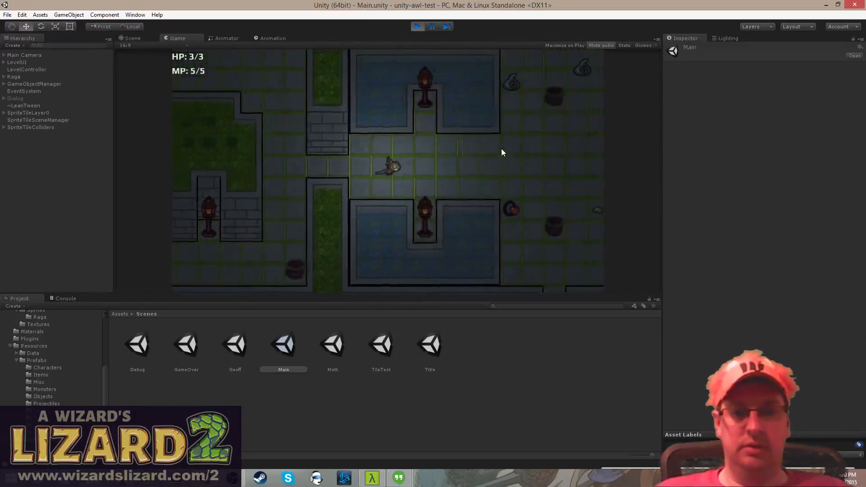
pyautogui.press('a')
pyautogui.press('s')
pyautogui.click(417, 26)
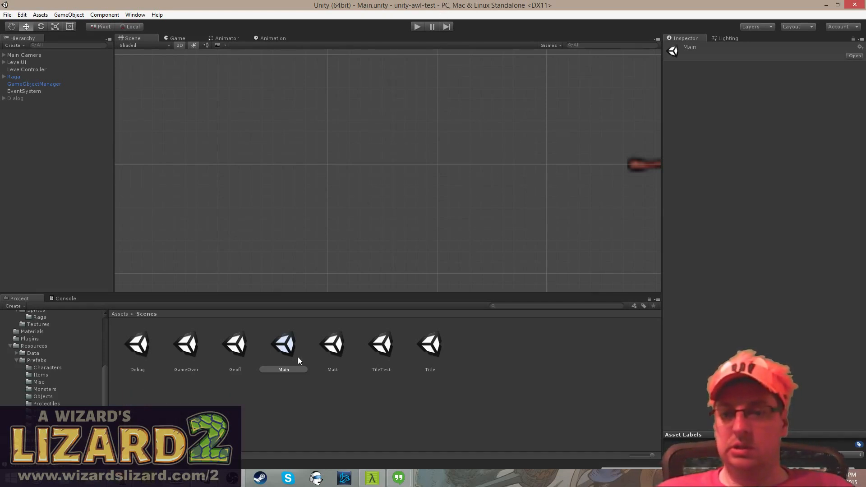
# - Add the Mortal script component to the Bucket prefab in the Props folder
pyautogui.click(41, 410)
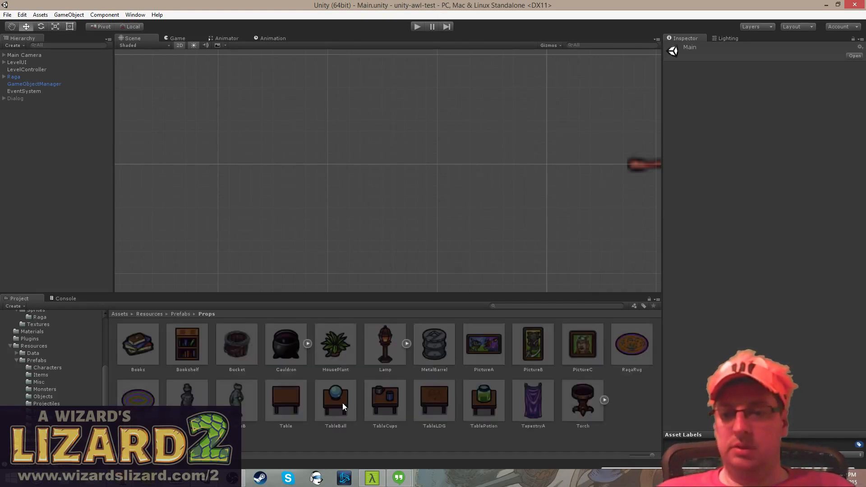
pyautogui.click(240, 337)
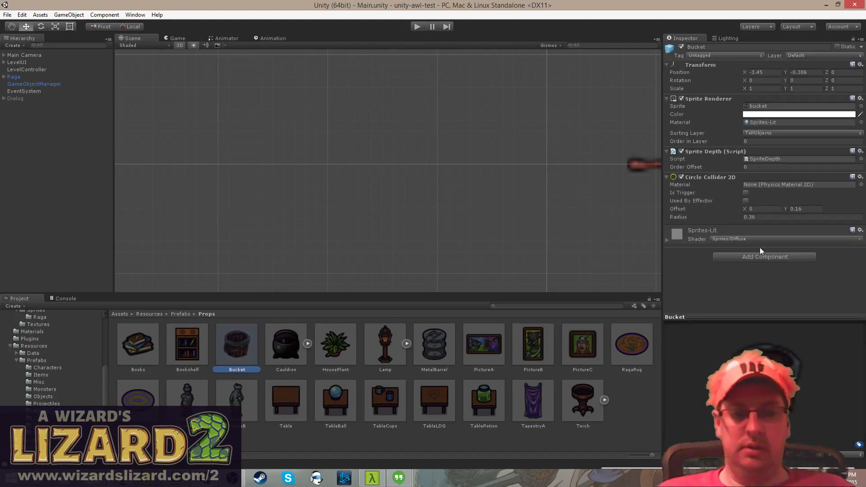
pyautogui.click(786, 257)
pyautogui.write('mortal')
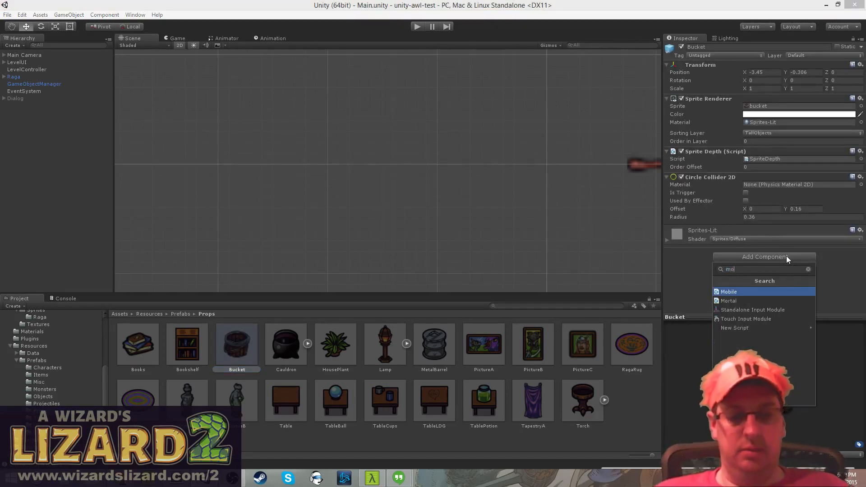
pyautogui.press('Return')
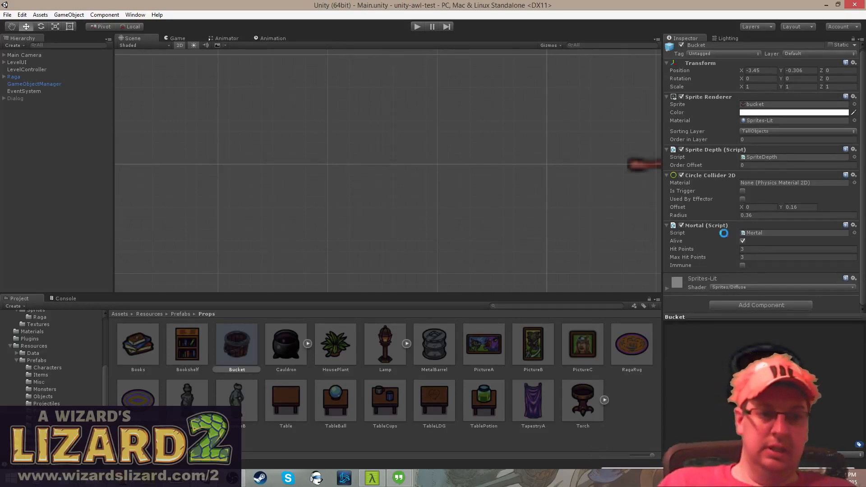
# - Assign the Bucket prefab to the Props layer
pyautogui.click(825, 54)
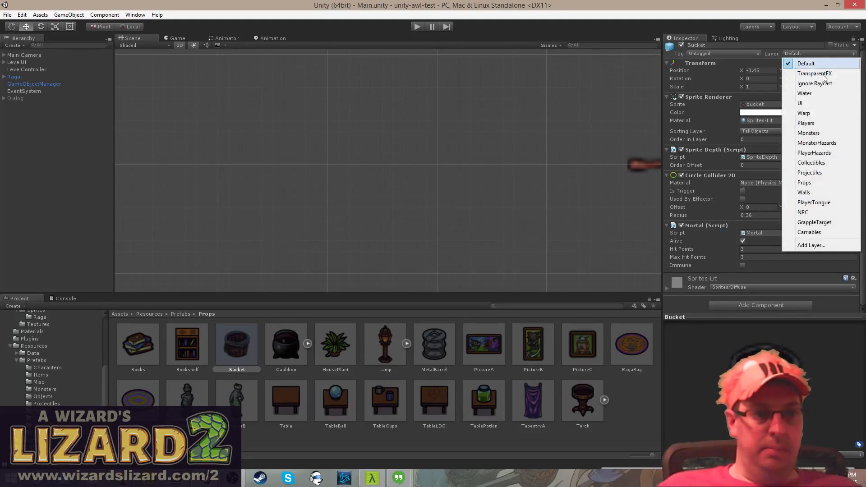
pyautogui.click(825, 182)
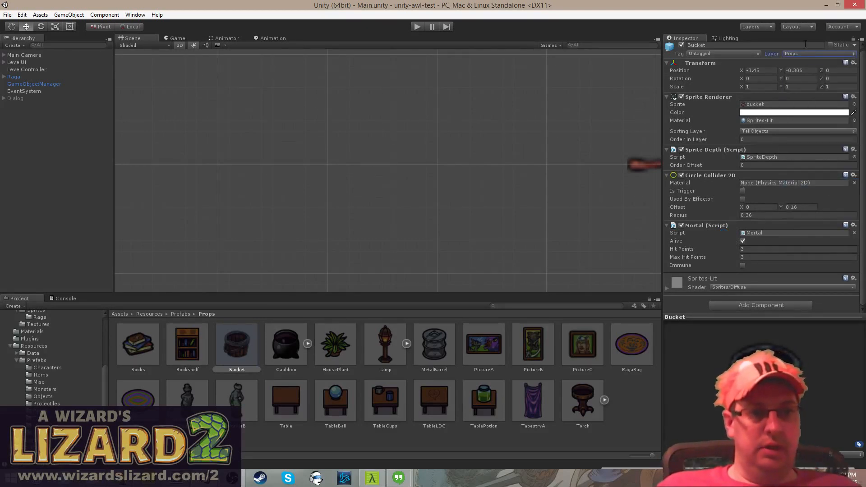
pyautogui.click(772, 47)
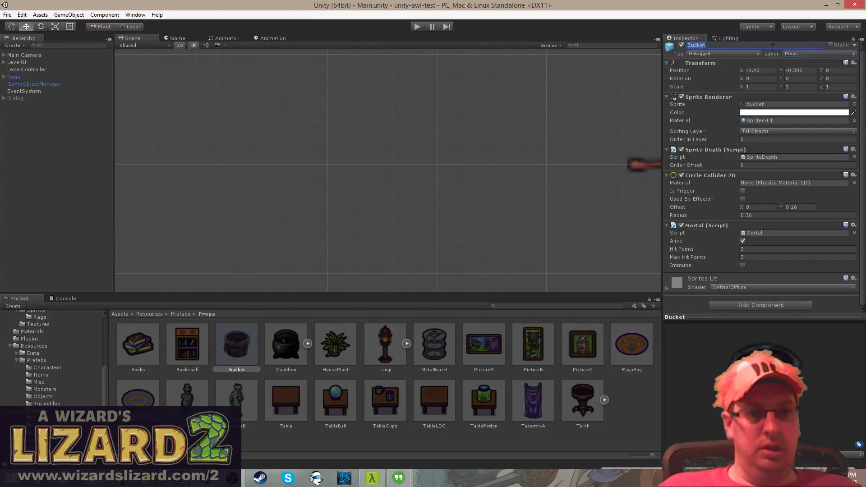
pyautogui.click(769, 54)
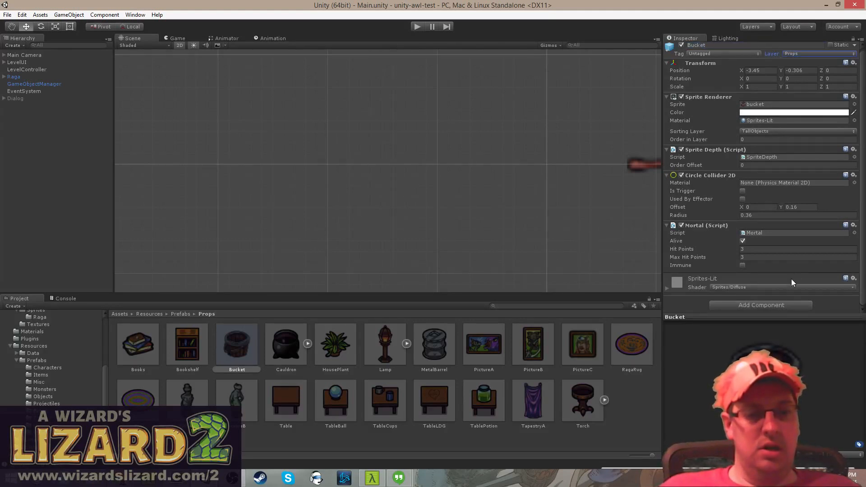
# - Set both Hit Points and Max Hit Points of the Bucket prefab's Mortal script to 1
pyautogui.click(742, 249)
pyautogui.write('1')
pyautogui.press('Tab')
pyautogui.write('1')
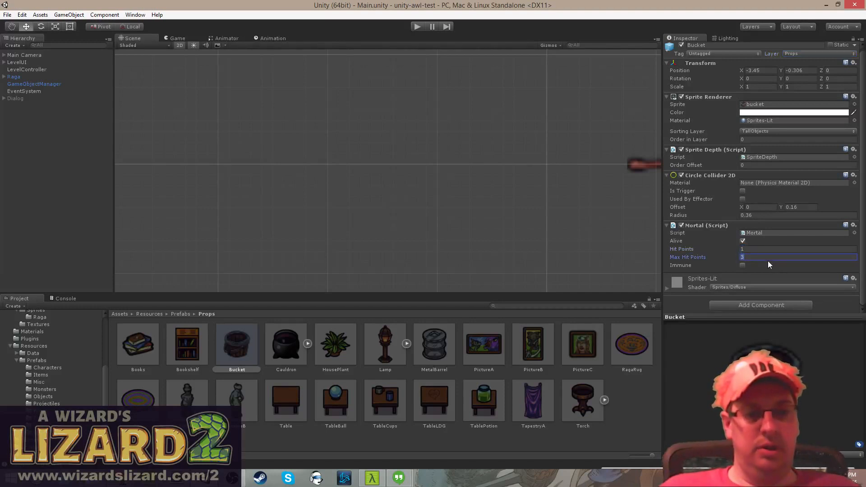
# - Play-test the Main scene, moving the character up to the buckets beside the lamps to check whether they can be destroyed, and stop the run
pyautogui.click(418, 28)
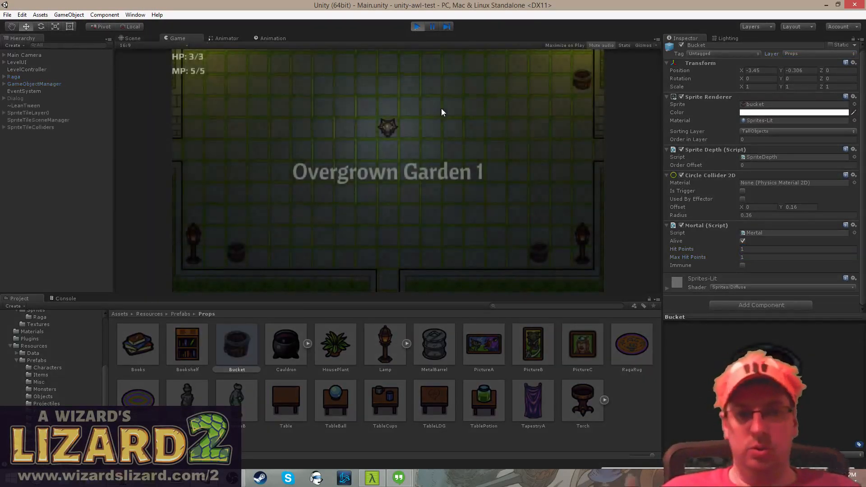
pyautogui.press('d')
pyautogui.press('w')
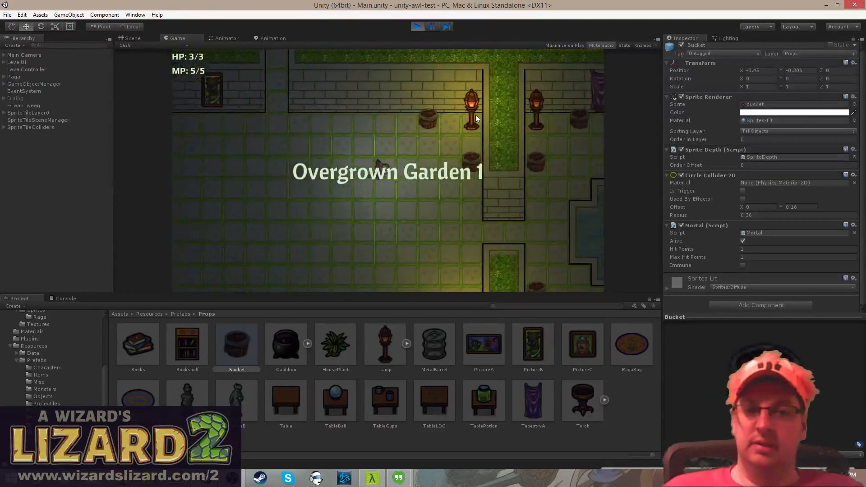
pyautogui.press('d')
pyautogui.press('w')
pyautogui.press('s')
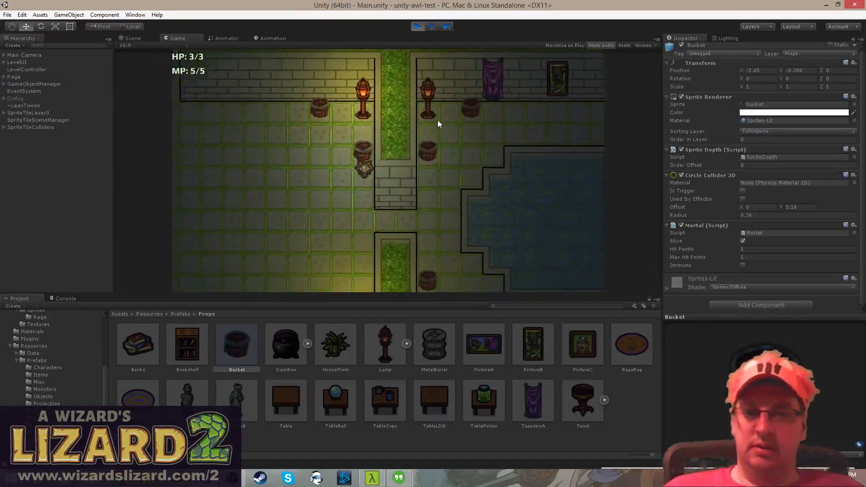
pyautogui.press('a')
pyautogui.press('w')
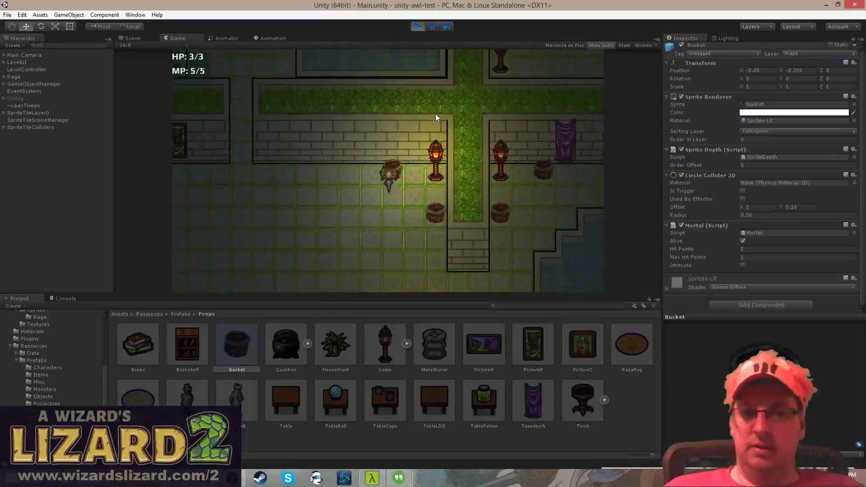
pyautogui.press('s')
pyautogui.press('a')
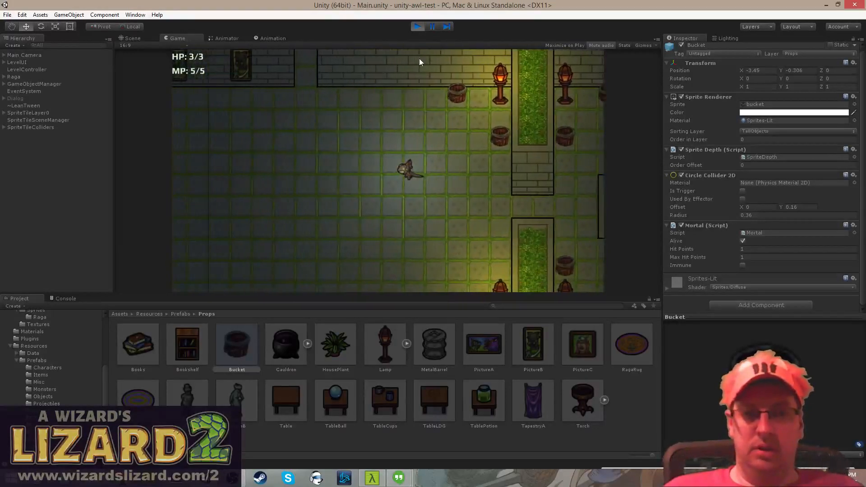
pyautogui.click(415, 28)
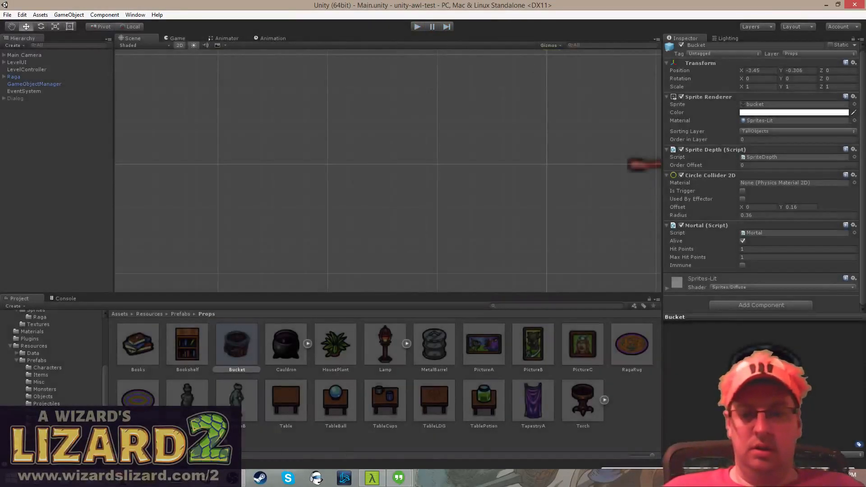
# - Switch to Sublime Text, open Mortal.cs, and insert an empty line at the start of the Die method
pyautogui.hotkey('alt', 'Tab')
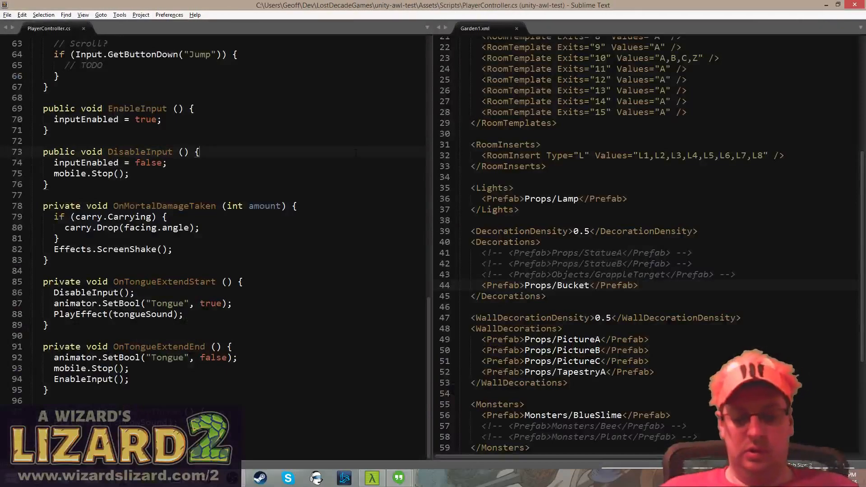
pyautogui.hotkey('ctrl', 'p')
pyautogui.write('mor')
pyautogui.press('Return')
pyautogui.scroll(-8, 356, 153)
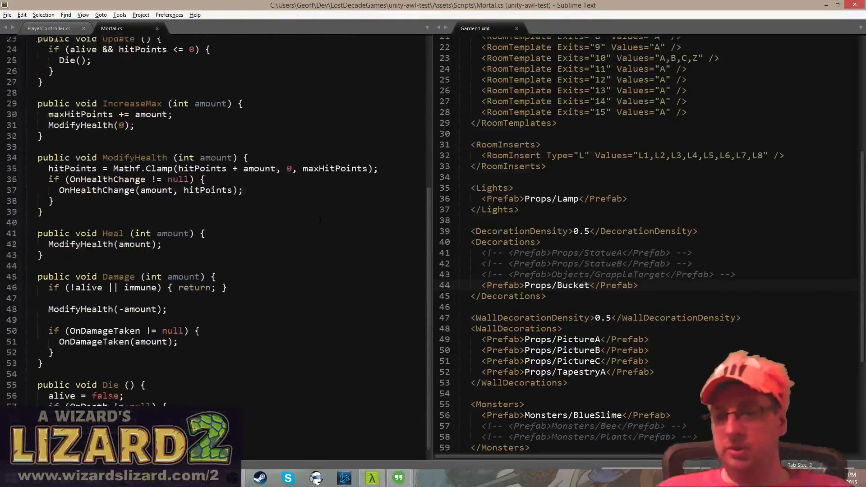
pyautogui.click(185, 373)
pyautogui.press('Return')
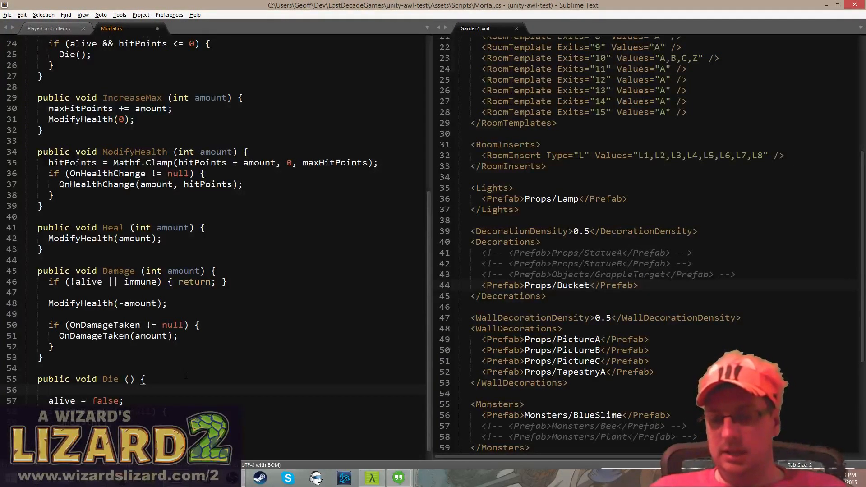
pyautogui.write('gam')
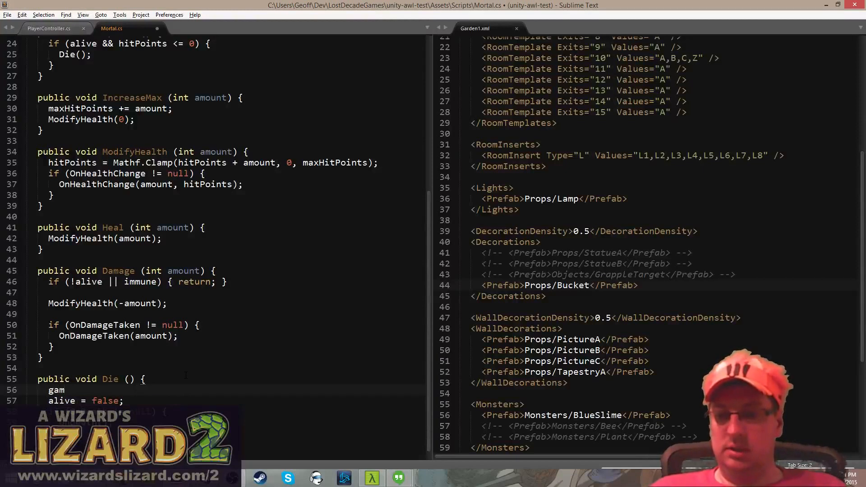
pyautogui.write('eObje')
pyautogui.press('BackSpace')
pyautogui.press('BackSpace')
pyautogui.press('BackSpace')
pyautogui.press('BackSpace')
pyautogui.press('BackSpace')
pyautogui.press('BackSpace')
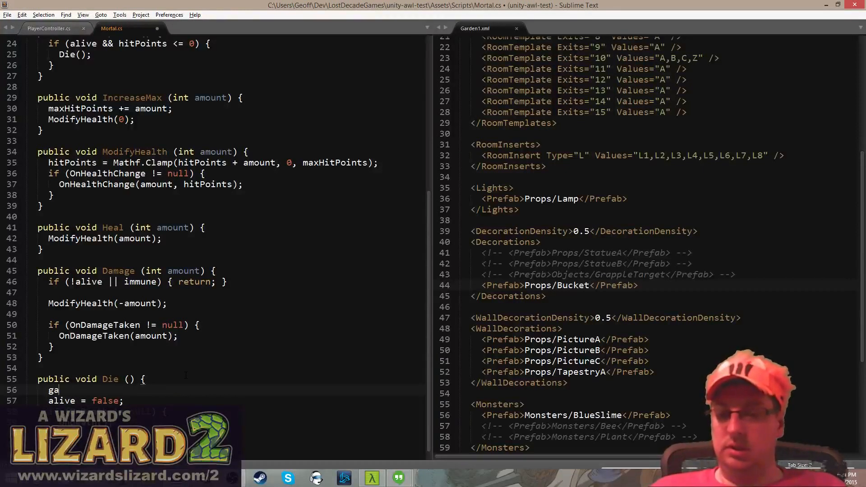
pyautogui.press('BackSpace')
pyautogui.press('BackSpace')
# - Add Debug.Log(gameObject.name + " is dead"); as the first line of the Die method and save Mortal.cs
pyautogui.write('Debug.Lo')
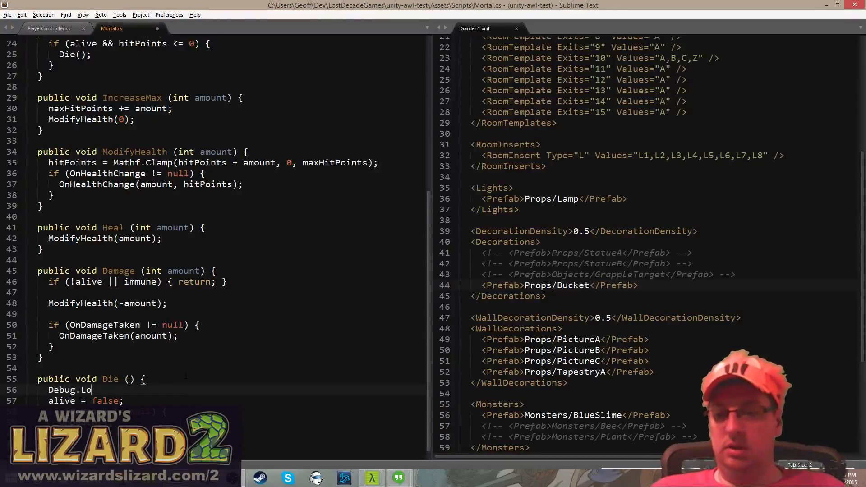
pyautogui.write('g(gam')
pyautogui.write('eObject.name')
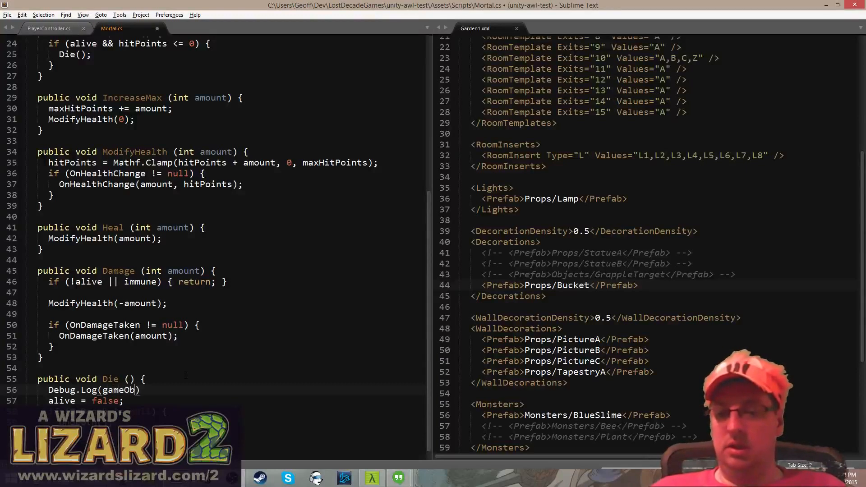
pyautogui.write(' + " is ')
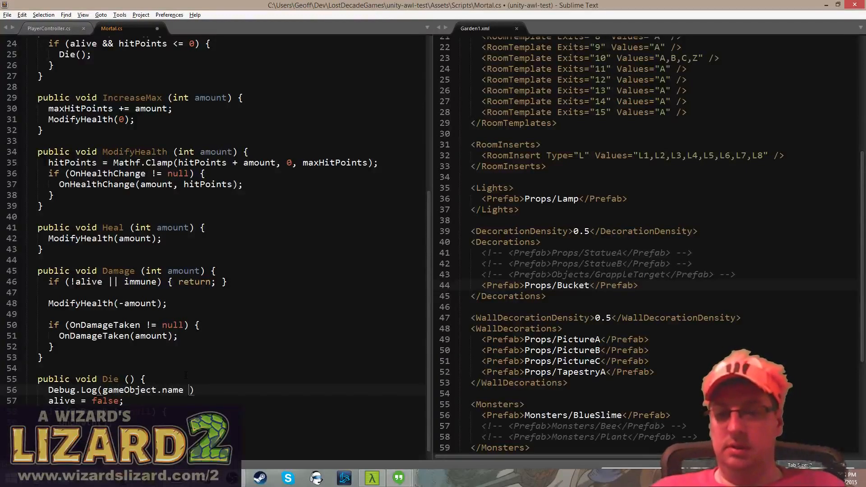
pyautogui.write('dead')
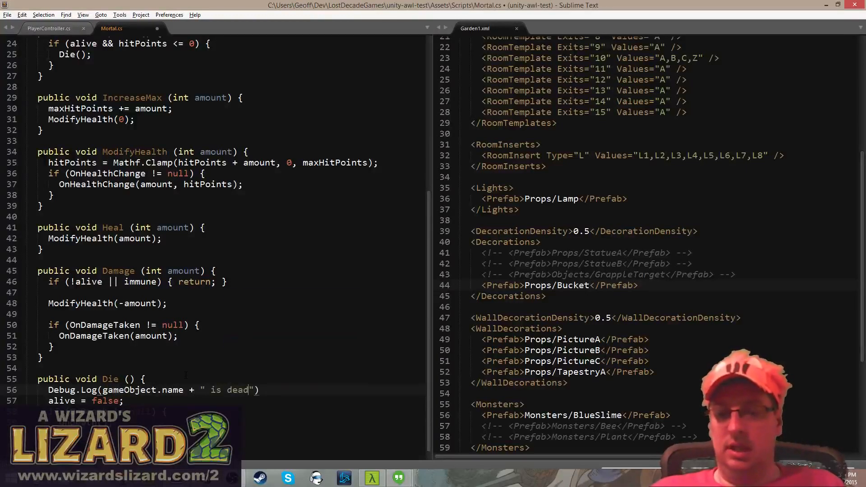
pyautogui.write(';')
pyautogui.hotkey('ctrl', 's')
# - Switch back to Unity, play-test the scene with the Console shown, trying to destroy buckets in the first garden rooms, and stop the run
pyautogui.hotkey('alt', 'Tab')
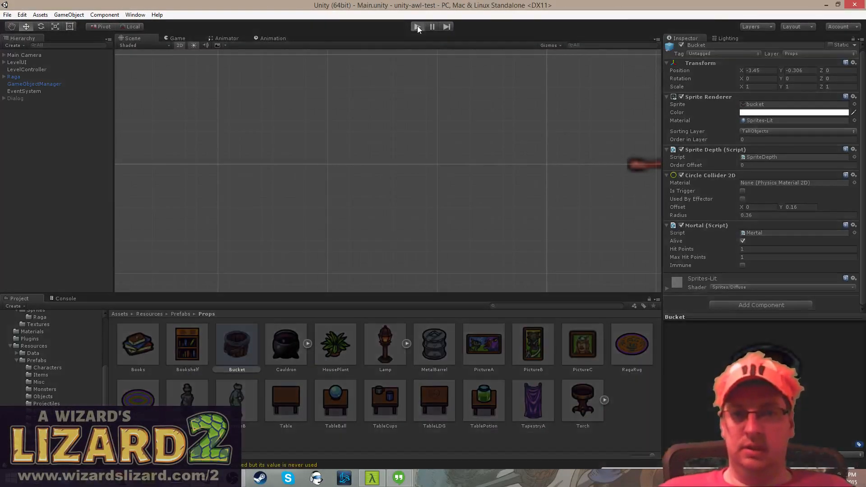
pyautogui.hotkey('ctrl', 'p')
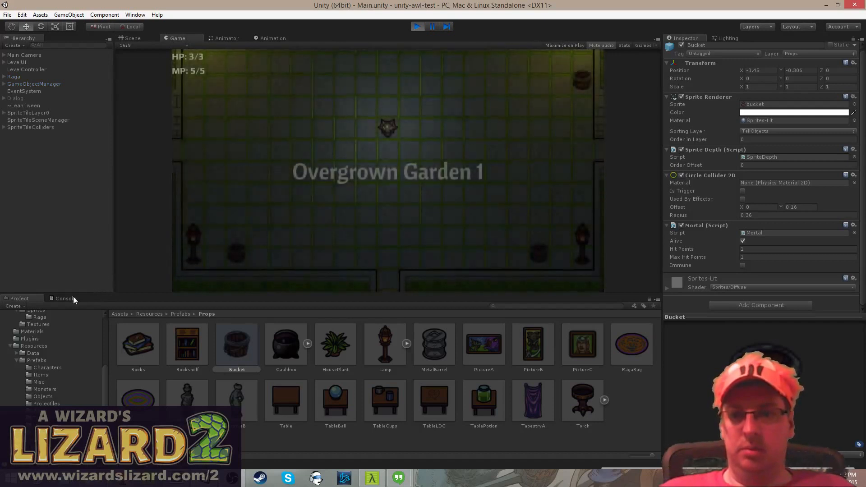
pyautogui.click(73, 296)
pyautogui.press('s')
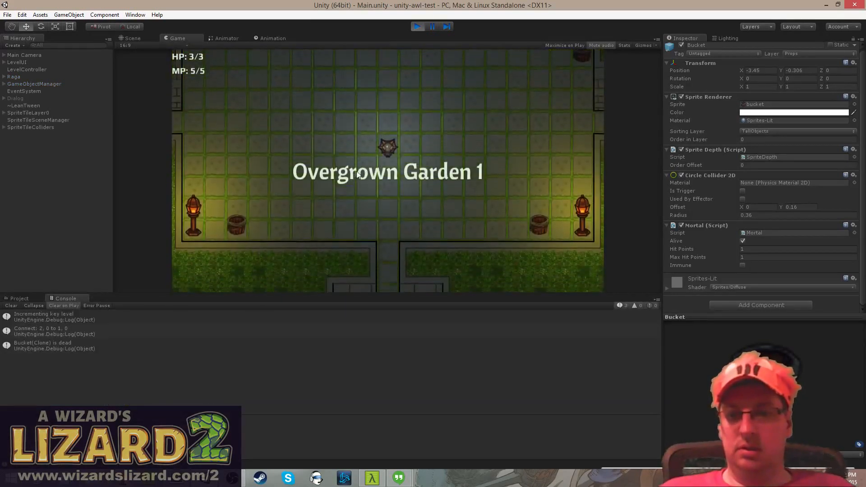
pyautogui.press('a')
pyautogui.press('a')
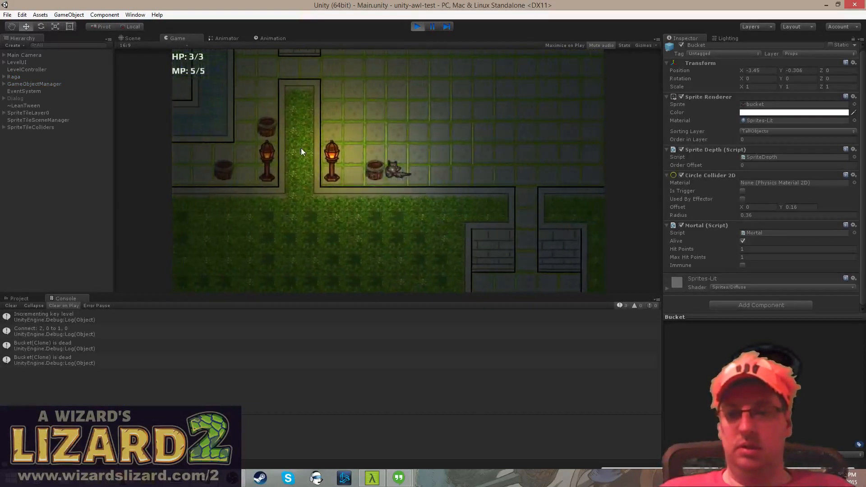
pyautogui.press('d')
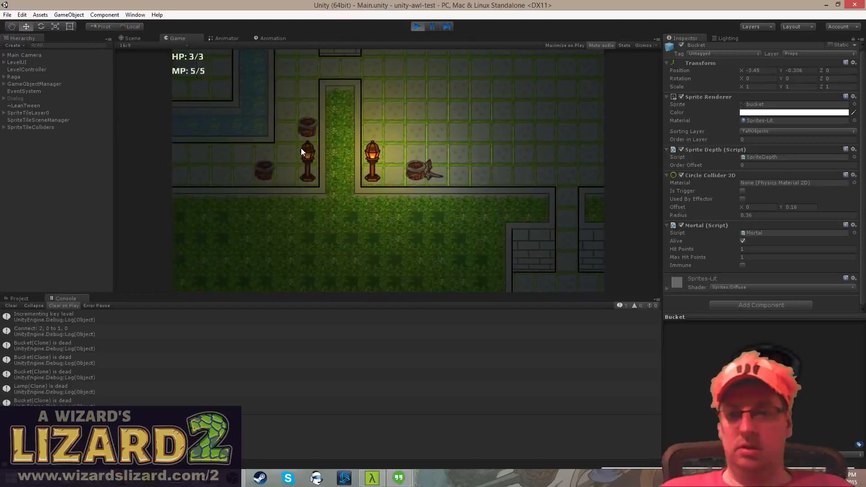
pyautogui.press('d')
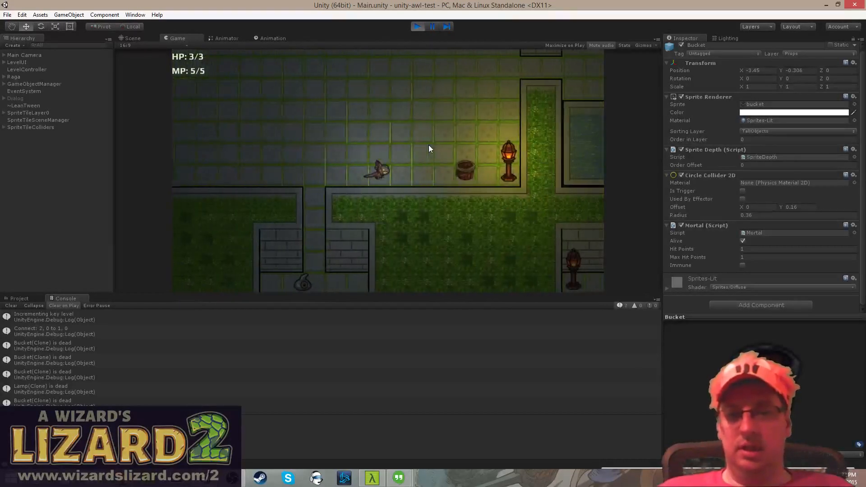
pyautogui.press('d')
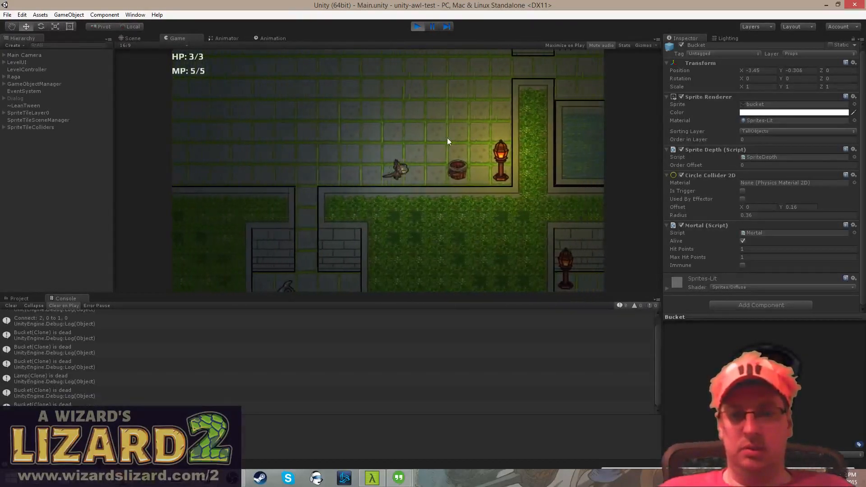
pyautogui.click(417, 27)
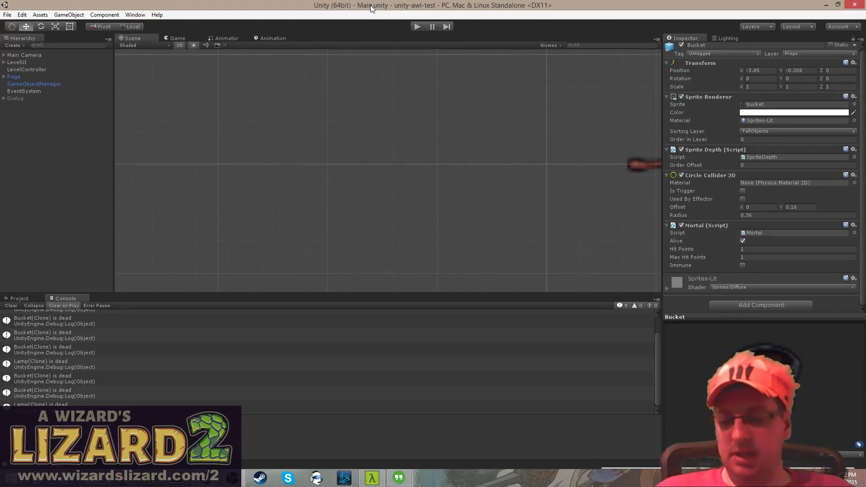
# - Play-test the Main scene and walk the character around the bucket below the lamp by the grass divider, testing its destruction against the Console log
pyautogui.click(415, 27)
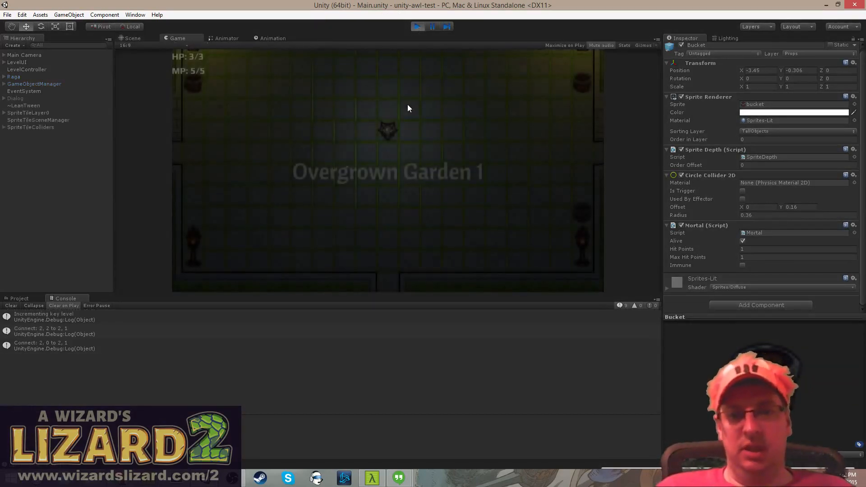
pyautogui.press('w')
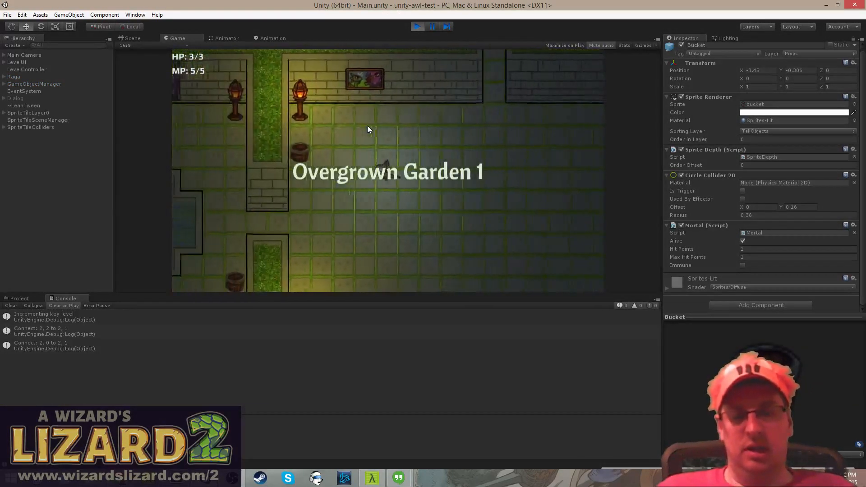
pyautogui.press('d')
pyautogui.press('w')
pyautogui.press('a')
pyautogui.press('s')
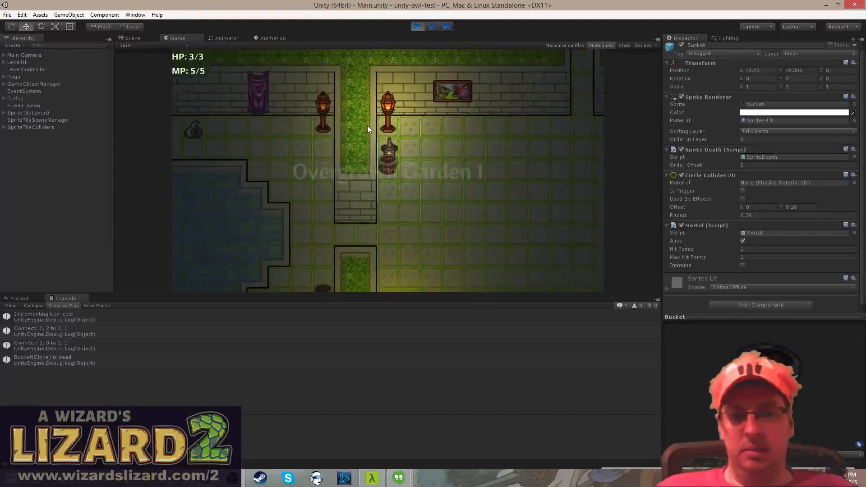
pyautogui.press('d')
pyautogui.press('a')
pyautogui.press('s')
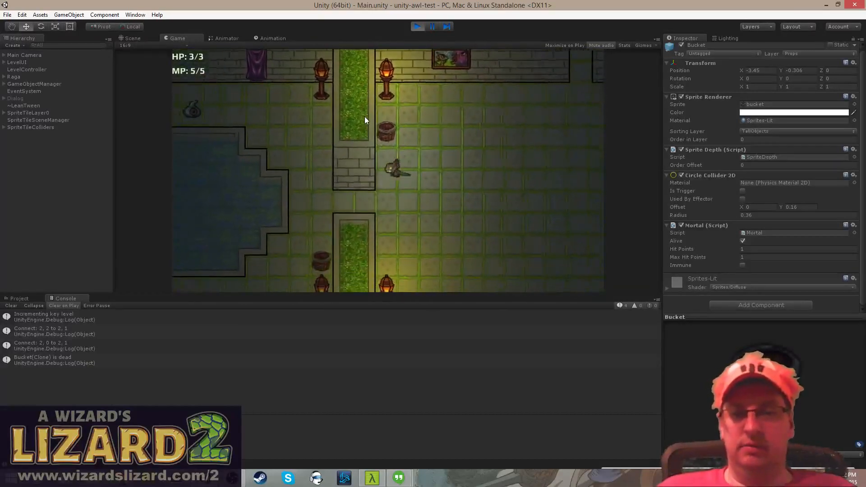
pyautogui.press('w')
pyautogui.press('d')
pyautogui.press('d')
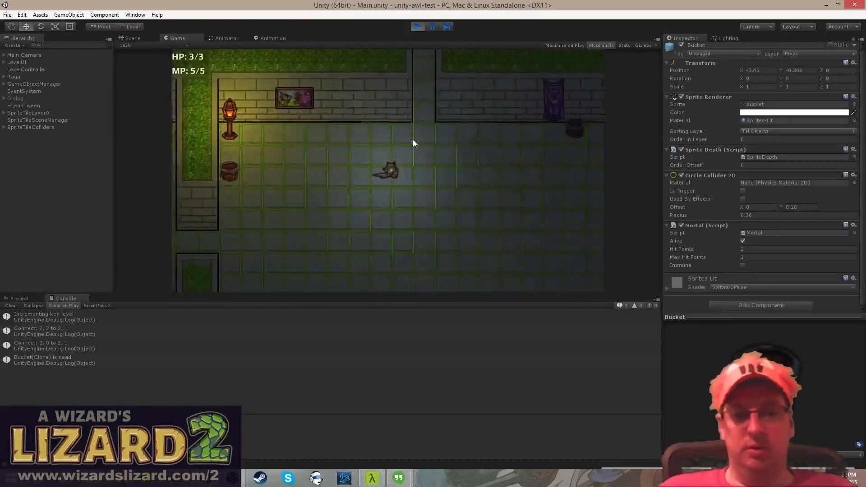
# - Test bucket destruction at the buckets near the purple banner and beside the lamps along the room's right wall
pyautogui.press('w')
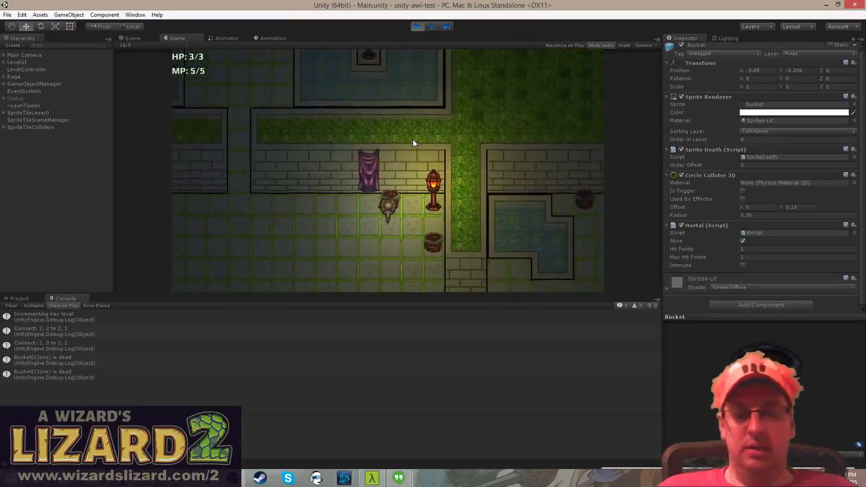
pyautogui.press('s')
pyautogui.press('d')
pyautogui.press('s')
pyautogui.press('w')
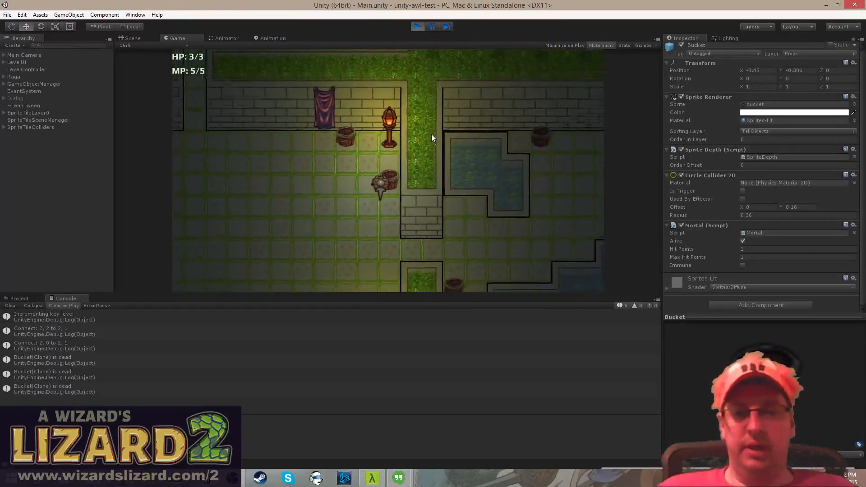
pyautogui.press('a')
pyautogui.press('s')
pyautogui.press('d')
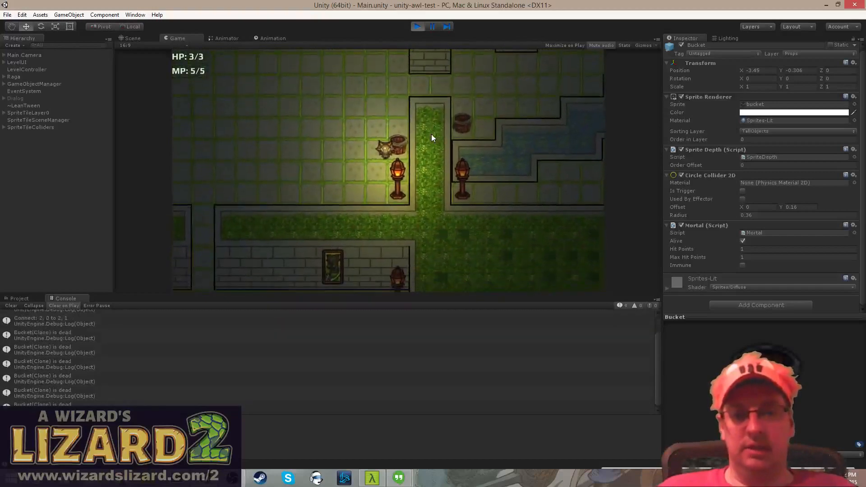
pyautogui.press('a')
pyautogui.press('w')
pyautogui.press('d')
pyautogui.press('w')
pyautogui.press('s')
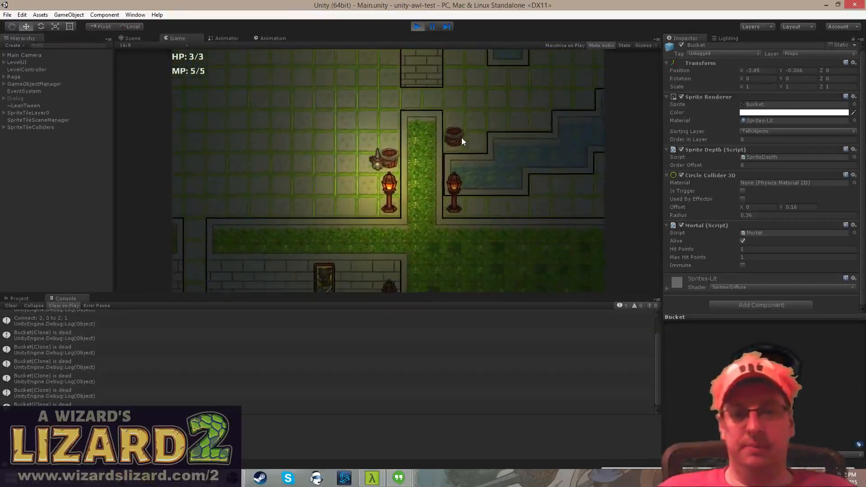
pyautogui.press('a')
pyautogui.press('s')
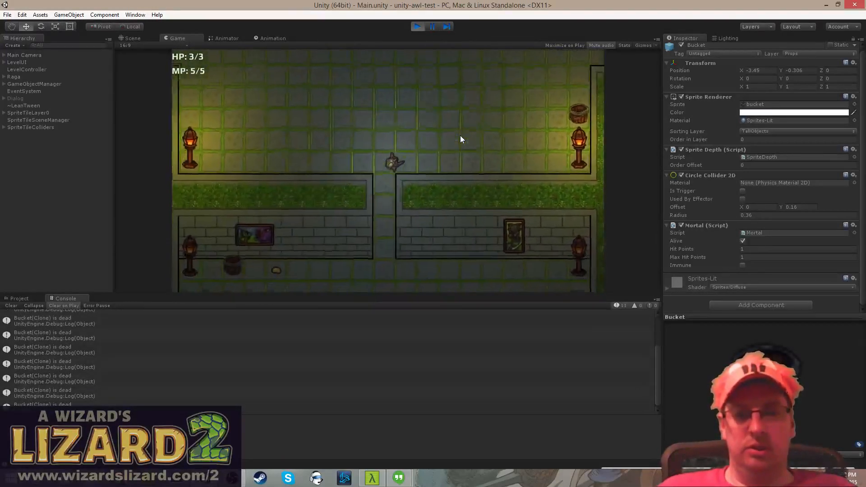
# - Explore the garden room to the south, return to the starting room, and stop the run
pyautogui.press('d')
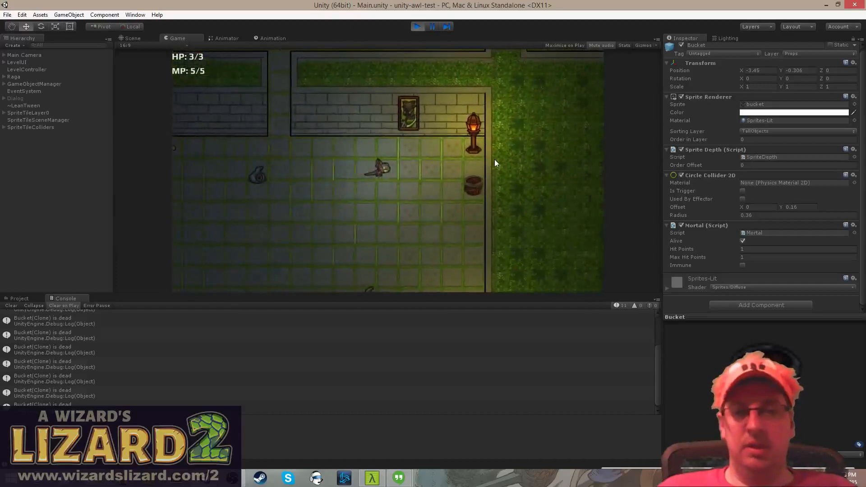
pyautogui.press('a')
pyautogui.press('w')
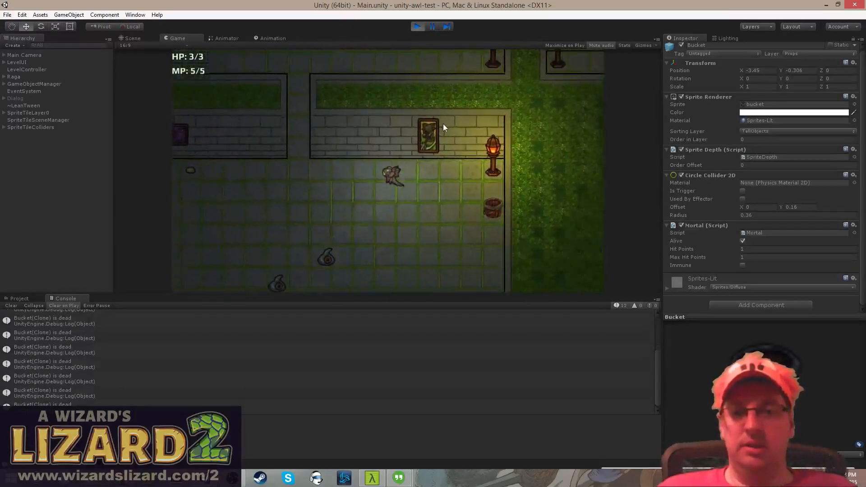
pyautogui.press('d')
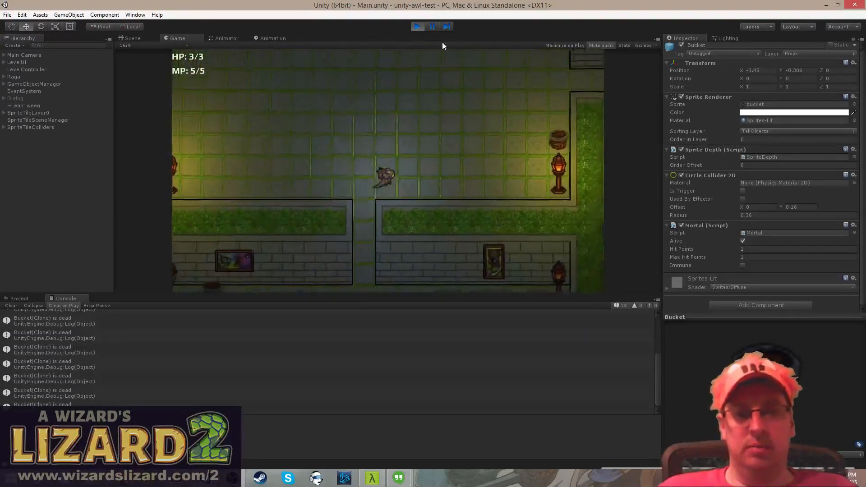
pyautogui.press('w')
pyautogui.click(418, 27)
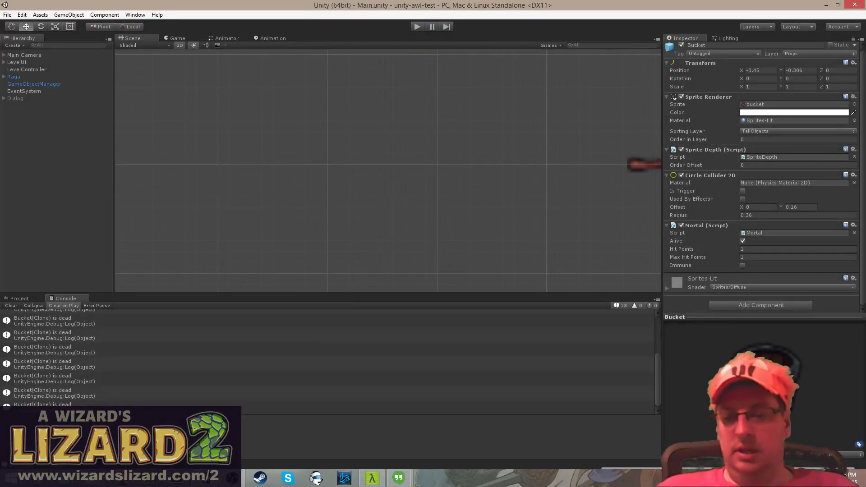
# - Switch to the Twitch chat window to read the viewers' messages and return to Unity
pyautogui.moveTo(121, 478)
pyautogui.click(188, 452)
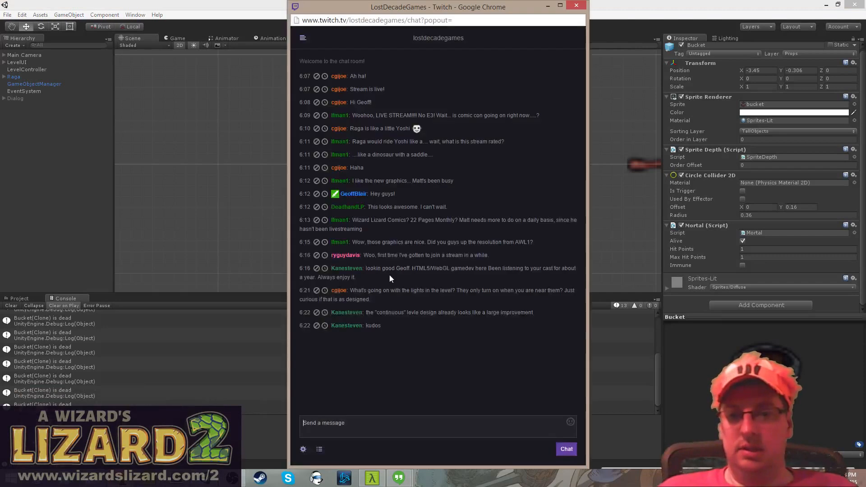
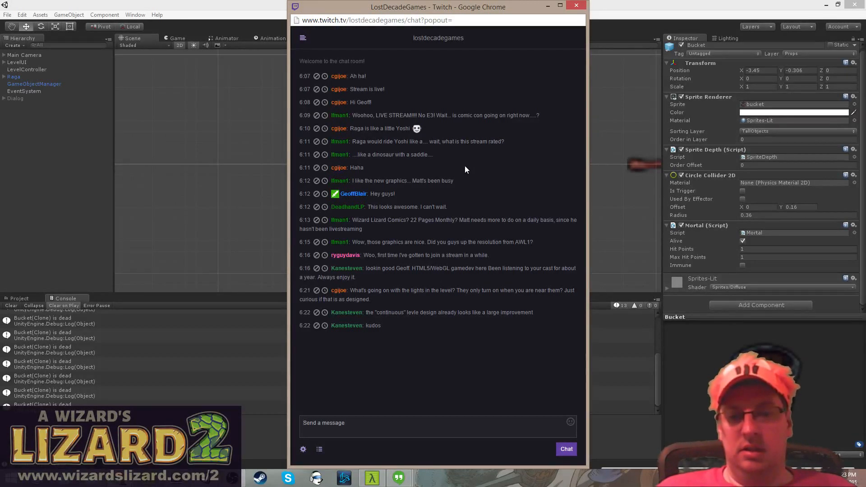
pyautogui.click(265, 4)
# - Play-test the scene again, moving through the starting room and the room east of it to check how the lamps light up near the character
pyautogui.click(417, 26)
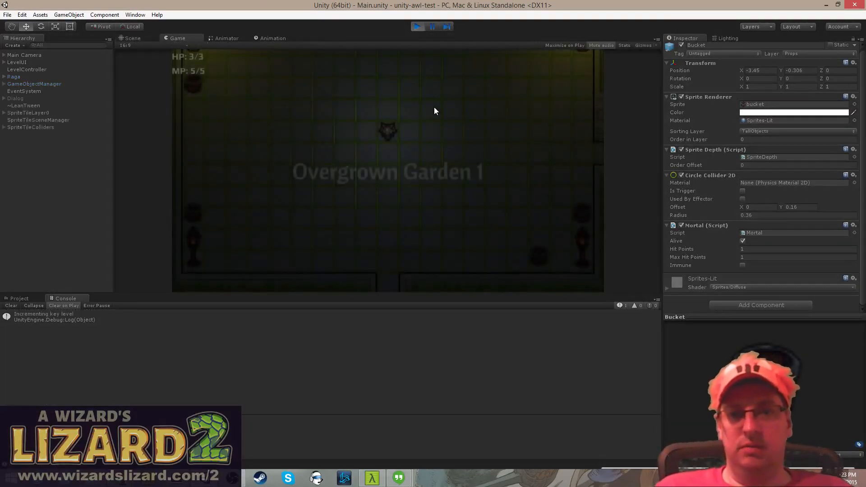
pyautogui.press('w')
pyautogui.press('d')
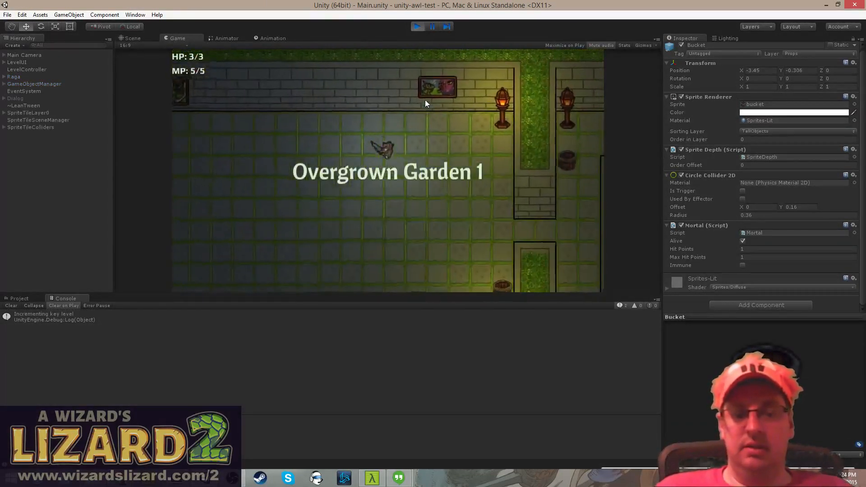
pyautogui.press('s')
pyautogui.press('w')
pyautogui.press('d')
pyautogui.press('s')
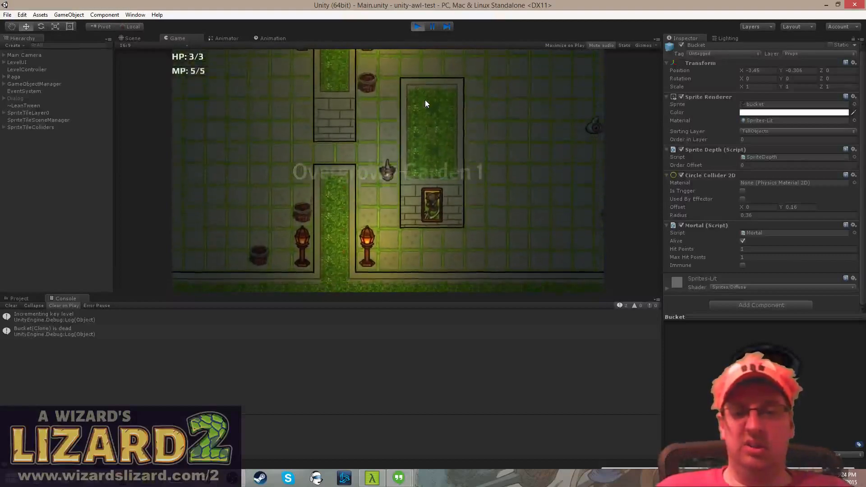
pyautogui.press('d')
pyautogui.press('w')
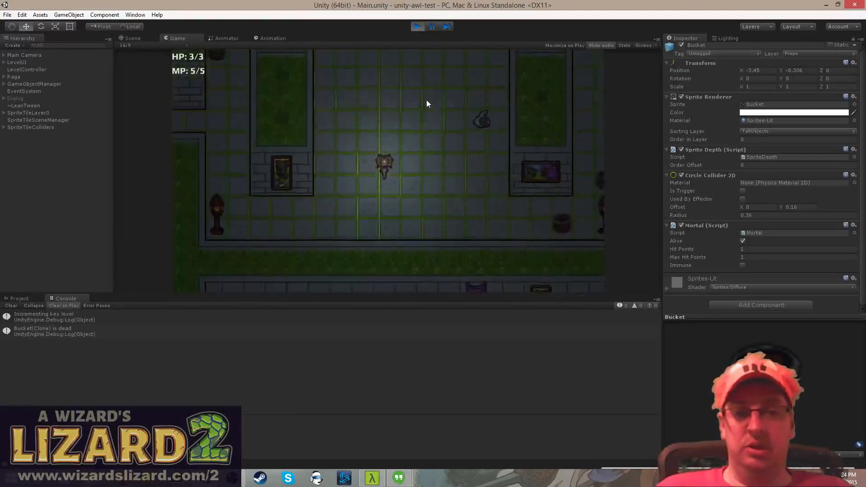
pyautogui.press('Right')
pyautogui.press('a')
pyautogui.press('a')
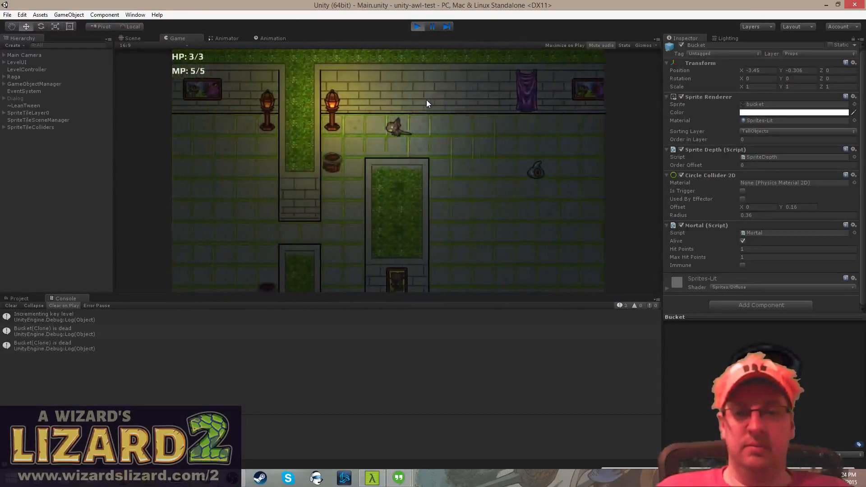
pyautogui.press('s')
pyautogui.press('a')
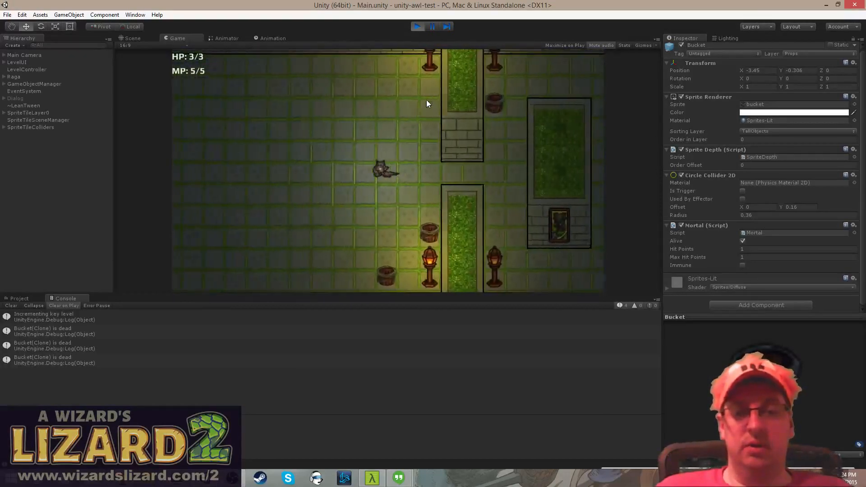
# - Walk into the pool room to the south and back, then show the Gizmos in the Game view
pyautogui.press('s')
pyautogui.press('s')
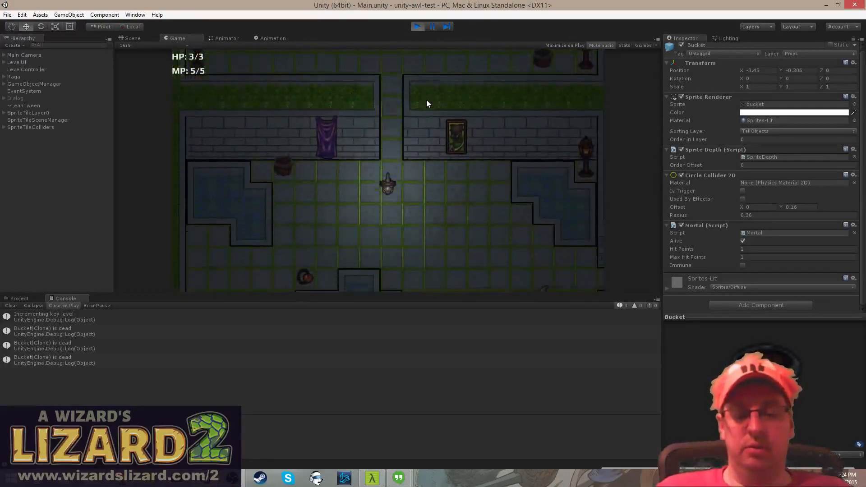
pyautogui.press('s')
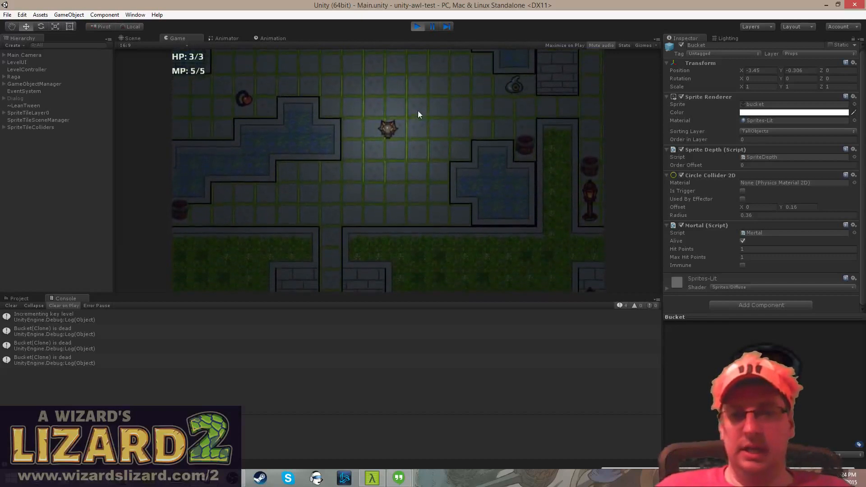
pyautogui.press('w')
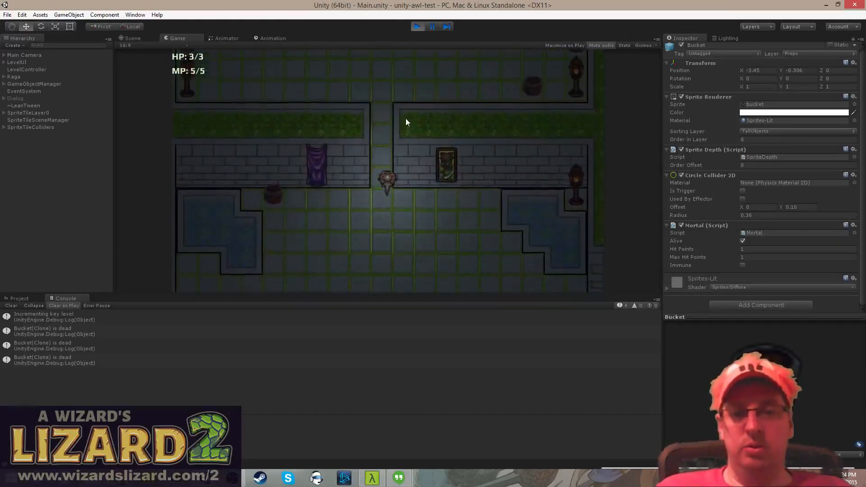
pyautogui.press('a')
pyautogui.press('w')
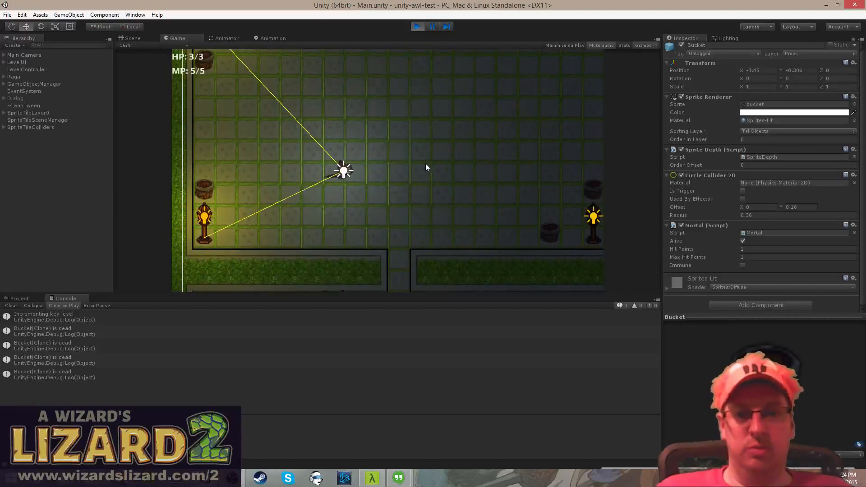
# - Walk across the starting room with Gizmos shown to examine the yellow lines linking the character to nearby lamps
pyautogui.press('w')
pyautogui.press('d')
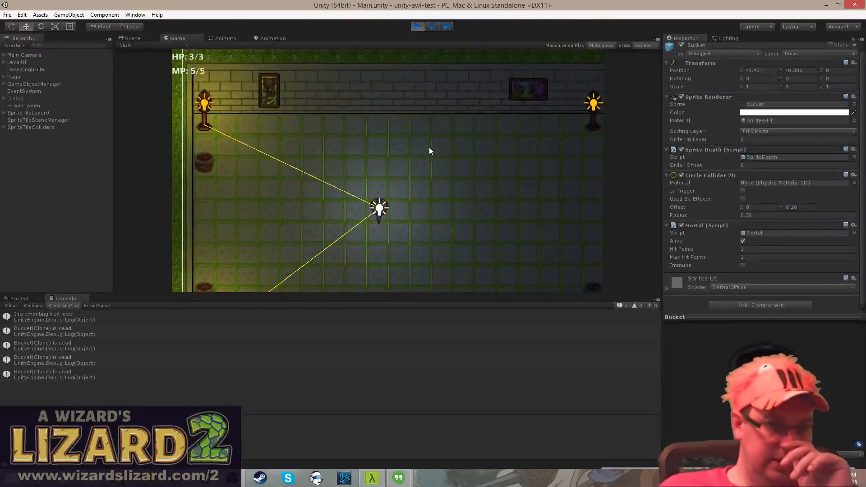
pyautogui.press('d')
pyautogui.press('w')
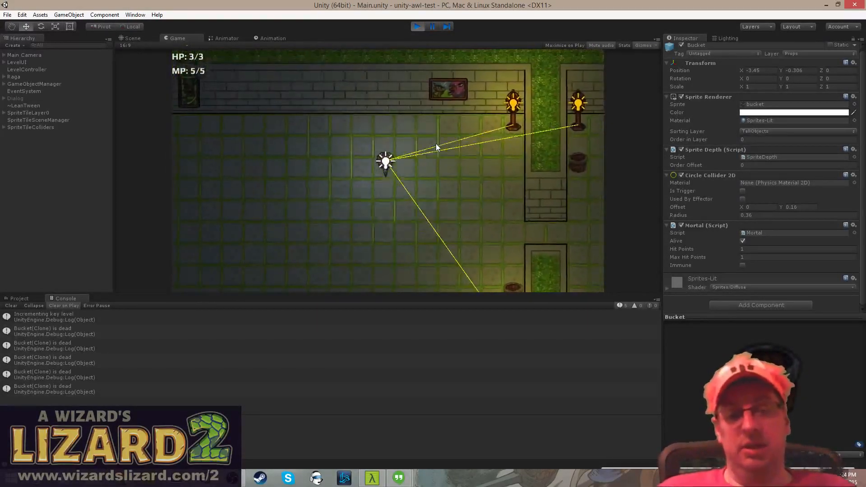
pyautogui.press('a')
pyautogui.press('s')
pyautogui.press('d')
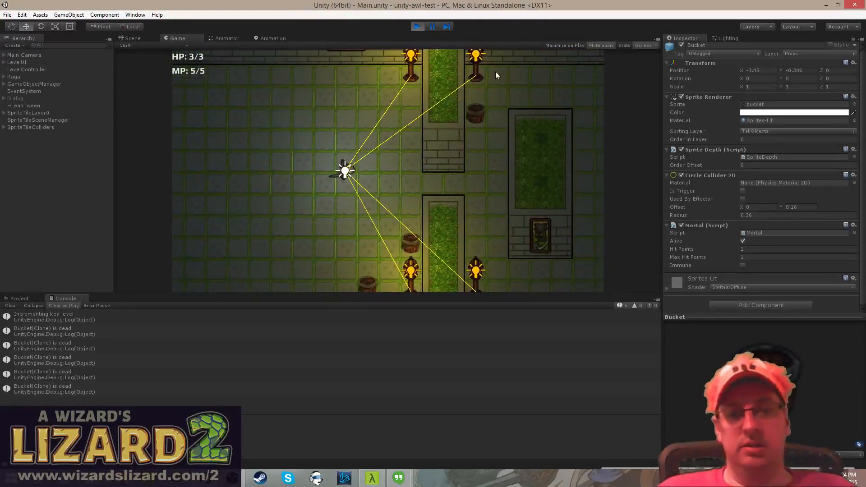
pyautogui.press('a')
pyautogui.press('w')
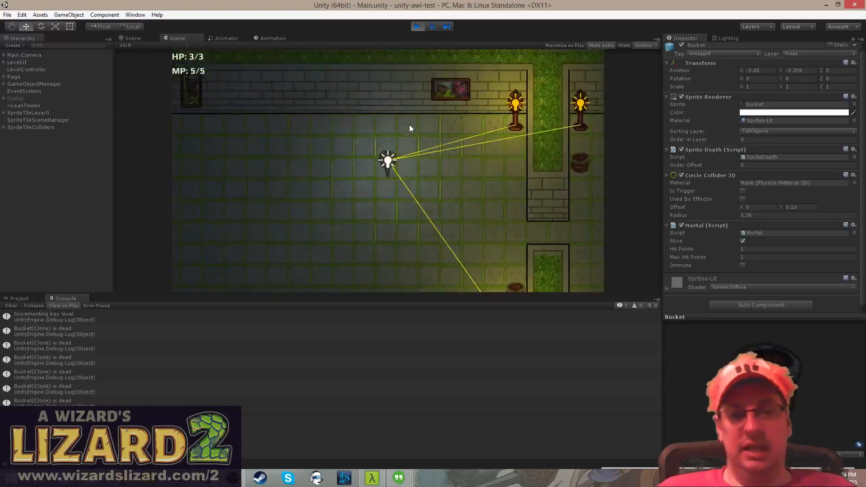
# - Move back and forth near the grass divider to examine which lamps on both sides are linked to the character as the distance changes
pyautogui.press('d')
pyautogui.press('s')
pyautogui.press('d')
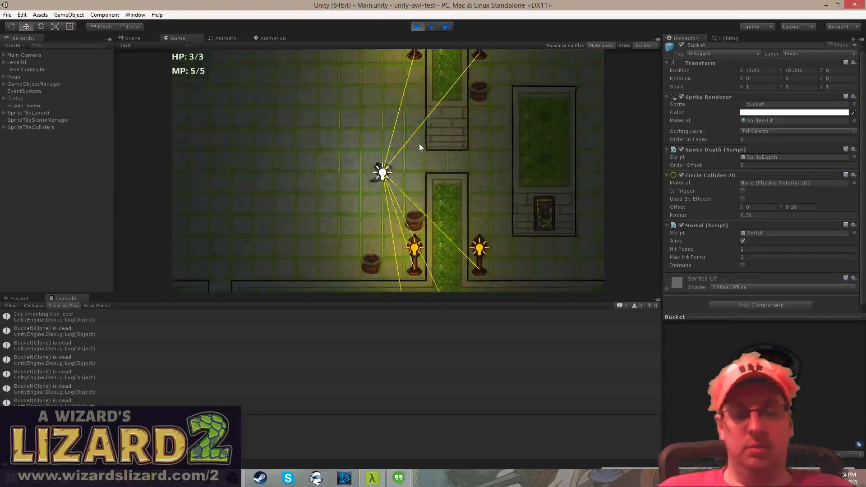
pyautogui.press('w')
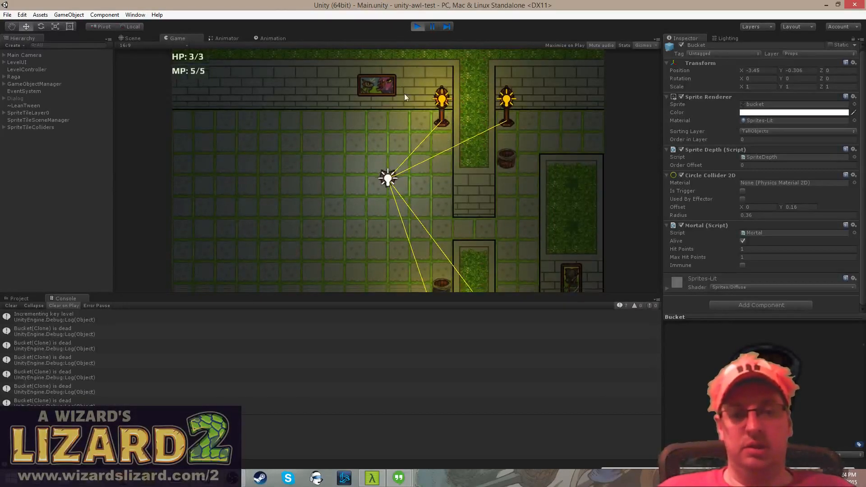
pyautogui.press('s')
pyautogui.press('a')
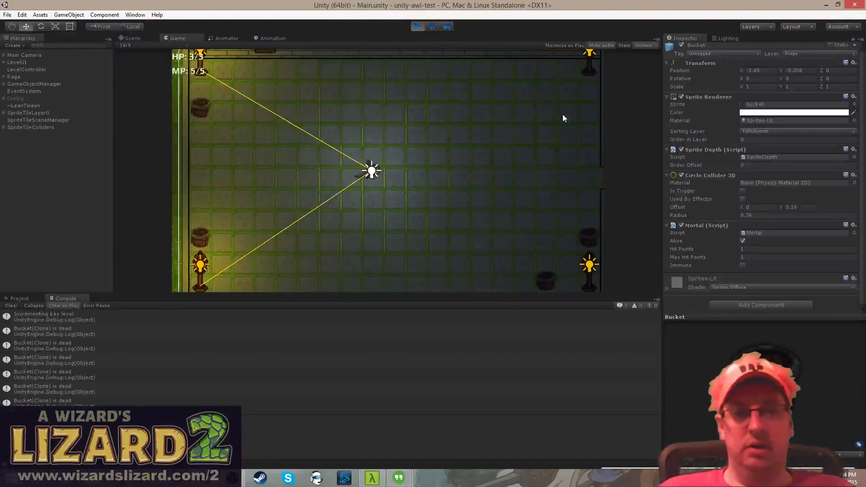
pyautogui.press('d')
pyautogui.press('w')
pyautogui.press('s')
pyautogui.press('d')
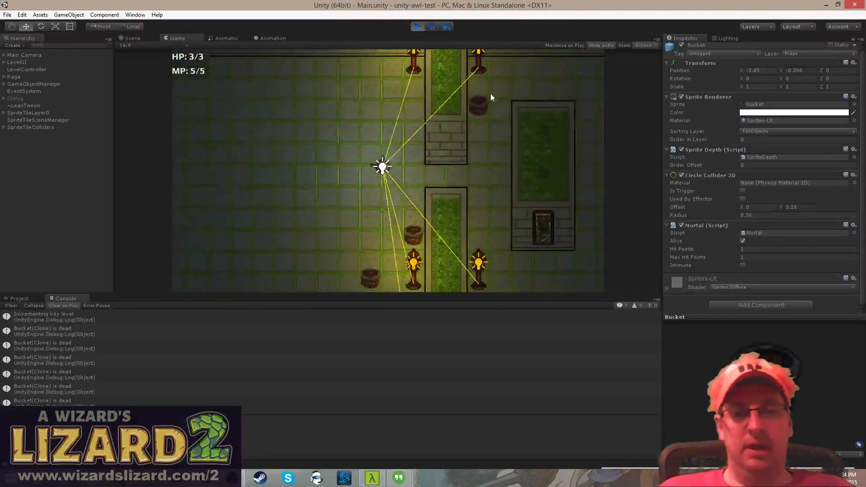
pyautogui.press('w')
pyautogui.press('a')
pyautogui.press('w')
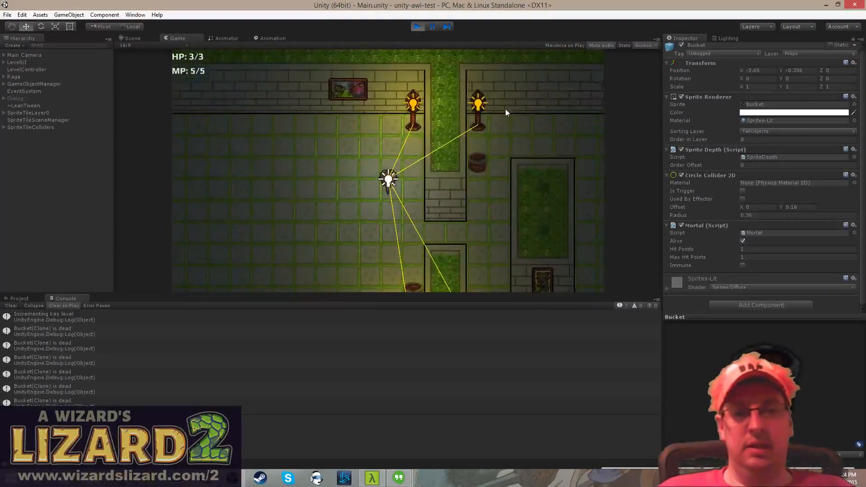
# - Circle around the opening in the grass divider on the starting-room side to examine the lamp links from different distances
pyautogui.press('s')
pyautogui.press('d')
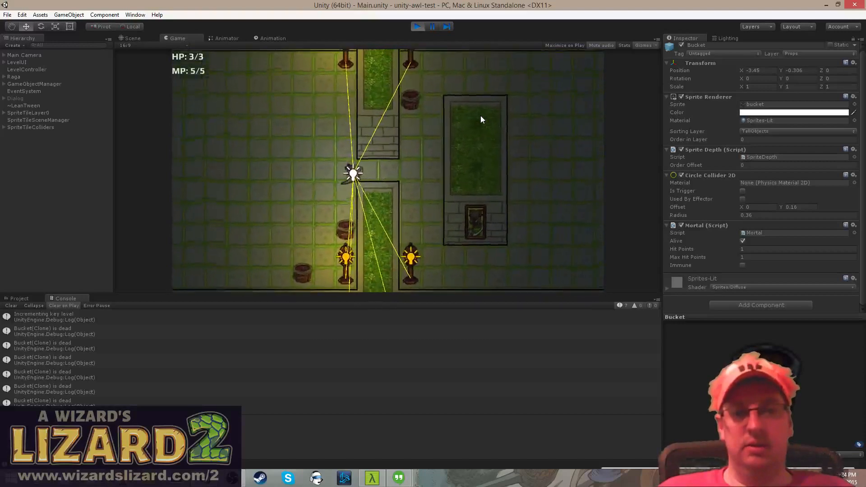
pyautogui.press('a')
pyautogui.press('w')
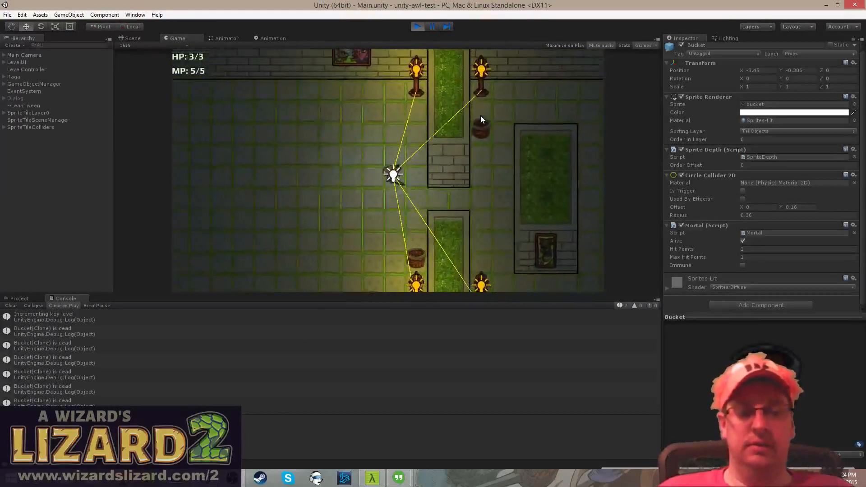
pyautogui.press('a')
pyautogui.press('s')
pyautogui.press('d')
pyautogui.press('w')
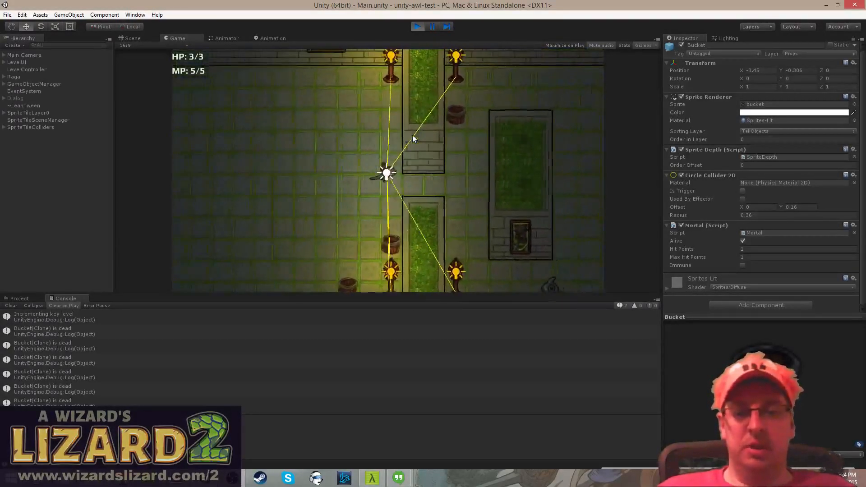
# - Walk through the divider opening into the east room and between its two grass planters to examine which lamps connect to the character
pyautogui.press('s')
pyautogui.press('d')
pyautogui.press('w')
pyautogui.press('d')
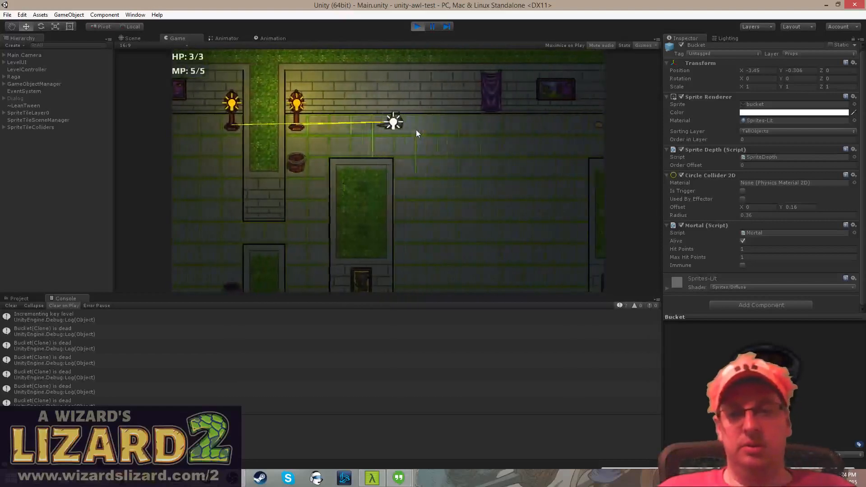
pyautogui.press('s')
pyautogui.press('d')
pyautogui.press('s')
pyautogui.press('a')
pyautogui.press('s')
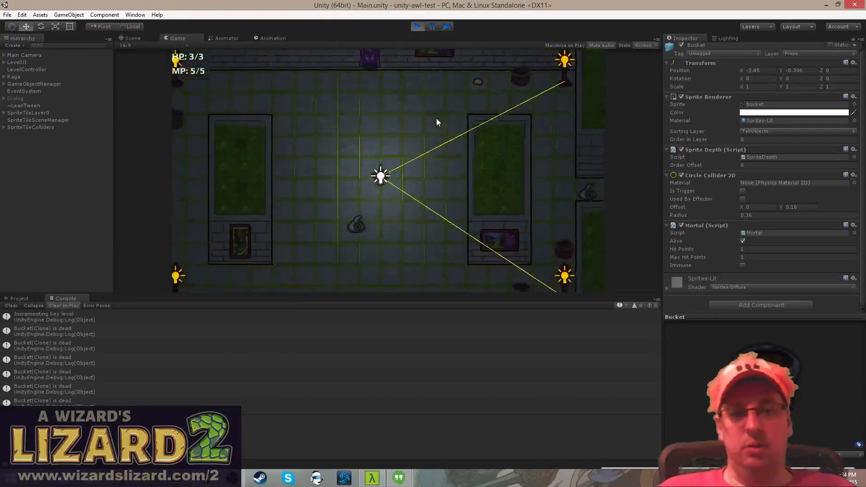
# - Move around between the east room's planters and up to the painting on the north wall to check the lamp links
pyautogui.press('d')
pyautogui.press('a')
pyautogui.press('s')
pyautogui.press('w')
pyautogui.press('d')
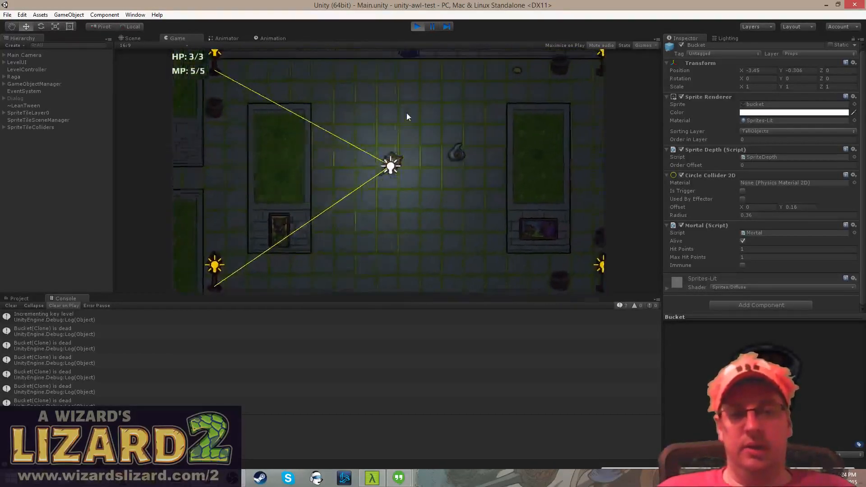
pyautogui.press('d')
pyautogui.press('w')
pyautogui.press('d')
pyautogui.press('a')
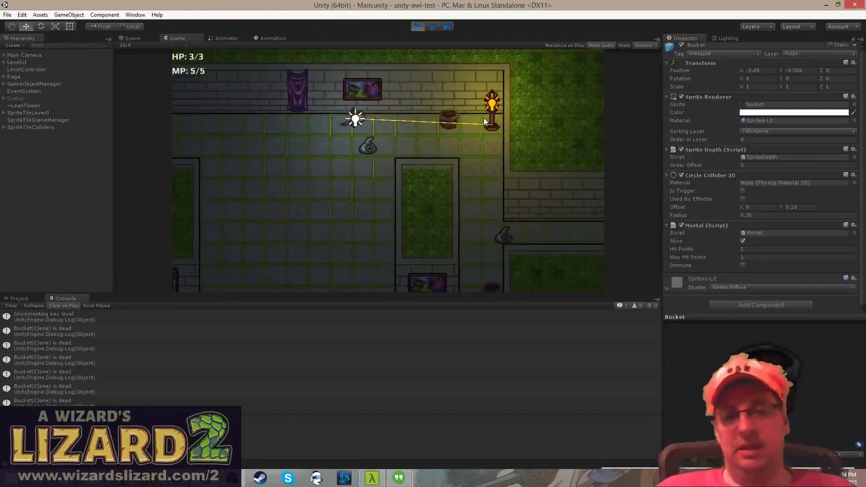
# - Walk between the east room's middle, north wall and southeast lamp to examine how the linked lamps switch
pyautogui.press('s')
pyautogui.press('d')
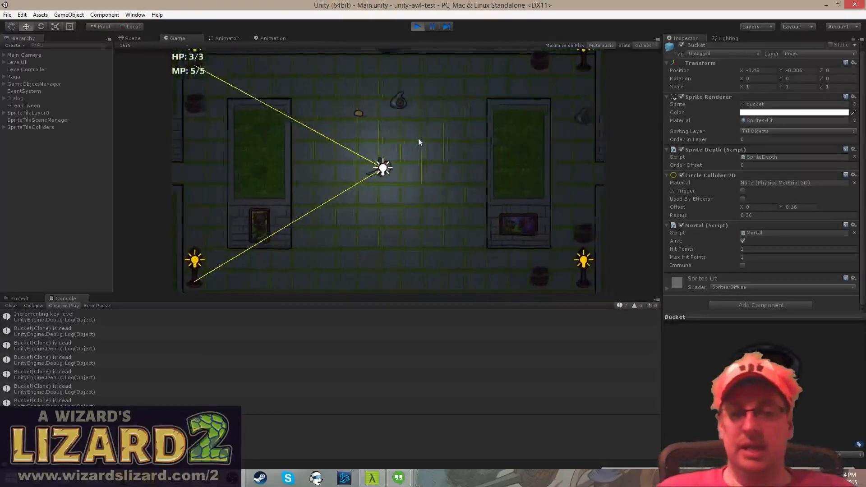
pyautogui.press('w')
pyautogui.press('w')
pyautogui.press('d')
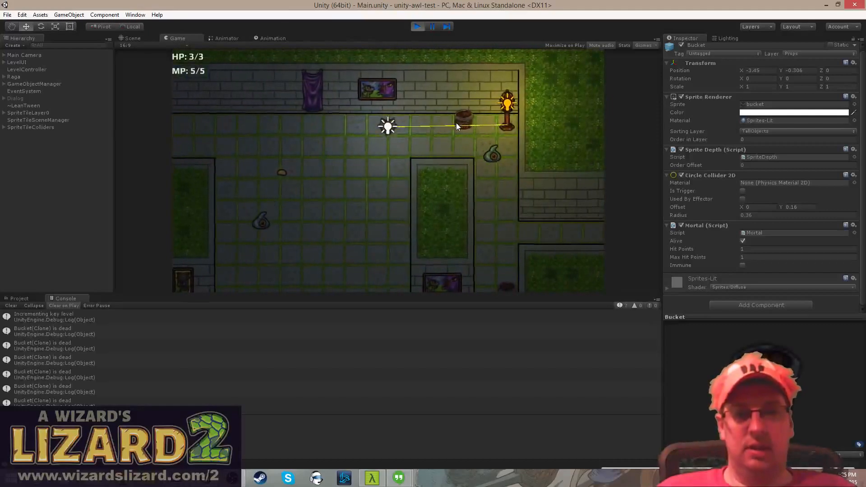
pyautogui.press('s')
pyautogui.press('a')
pyautogui.press('s')
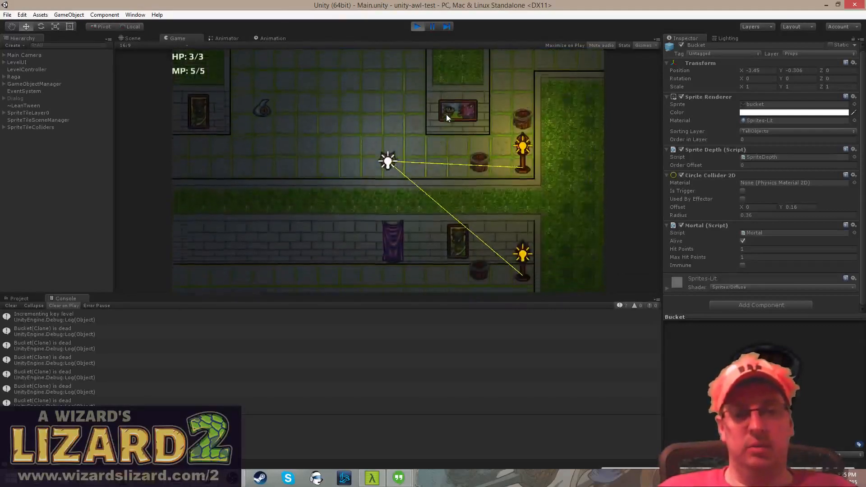
pyautogui.press('d')
pyautogui.press('w')
pyautogui.press('a')
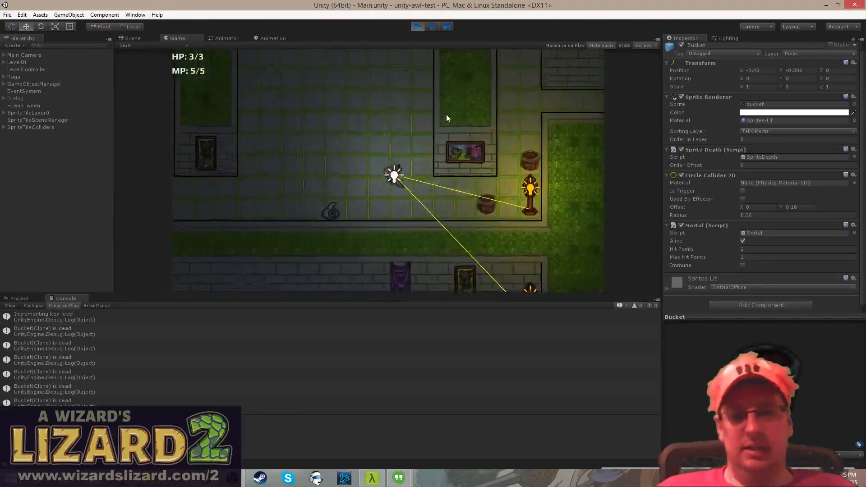
# - Cross the east room to its southwest corner, then its middle and northwest lamp, to compare the lamp links
pyautogui.press('w')
pyautogui.press('a')
pyautogui.press('s')
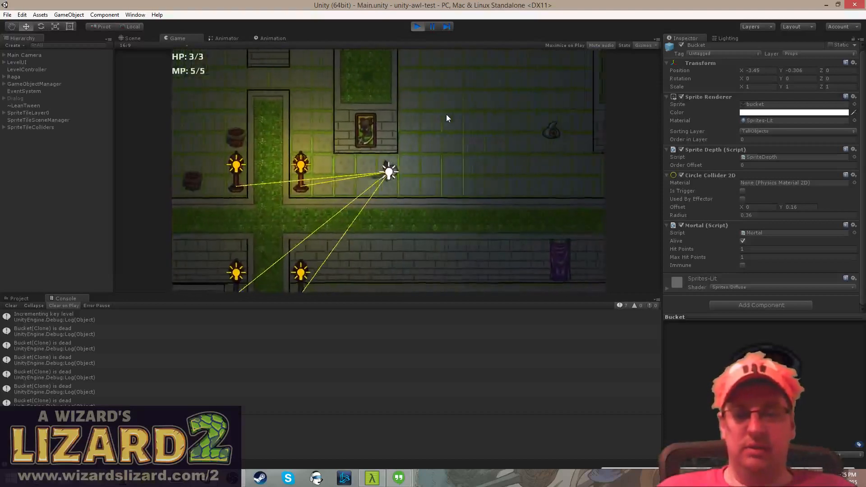
pyautogui.press('w')
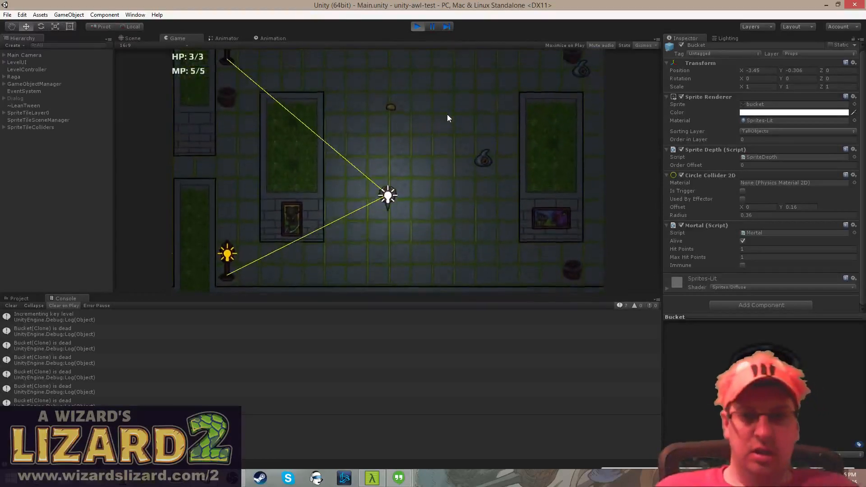
pyautogui.press('a')
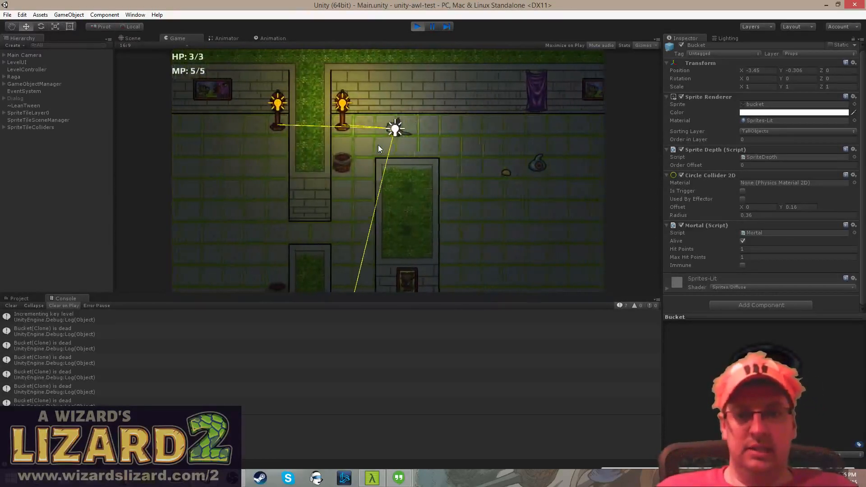
# - Return through the divider opening to the starting room's north wall to examine the links to the lamps on both sides
pyautogui.press('s')
pyautogui.press('a')
pyautogui.press('w')
pyautogui.press('a')
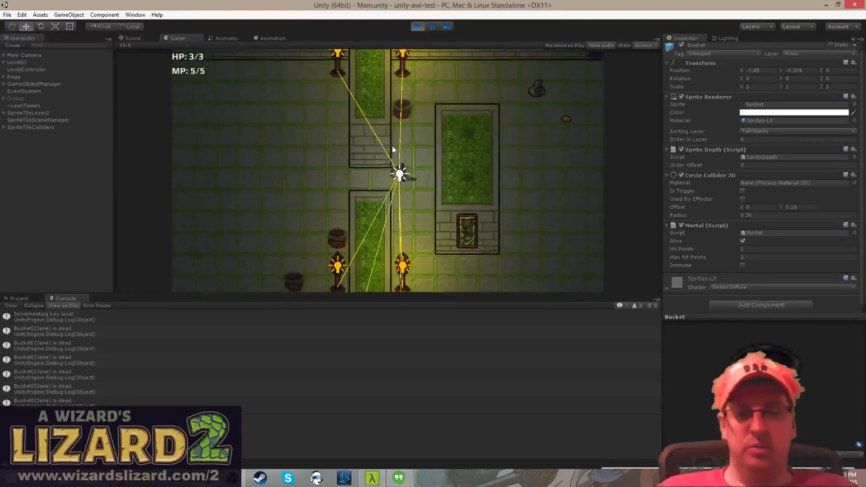
pyautogui.press('w')
pyautogui.press('d')
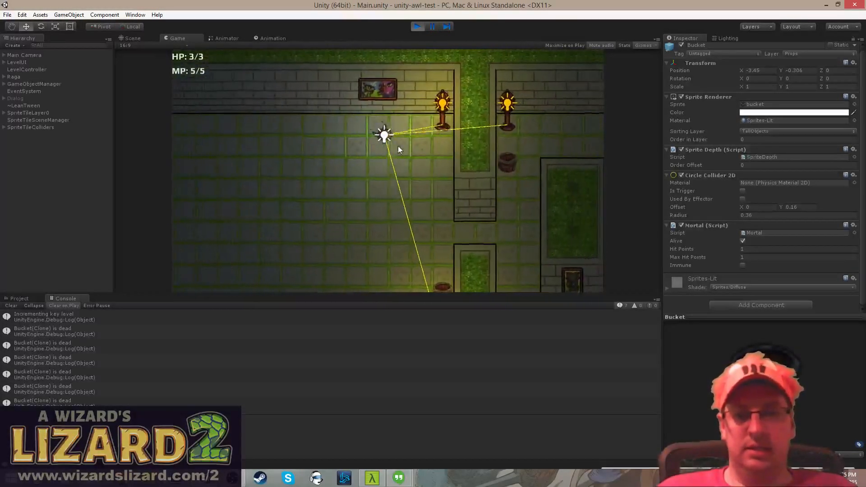
# - Move up and down west of the grass divider to check the links to its northern and southern lamp pairs
pyautogui.press('s')
pyautogui.press('a')
pyautogui.press('w')
pyautogui.press('d')
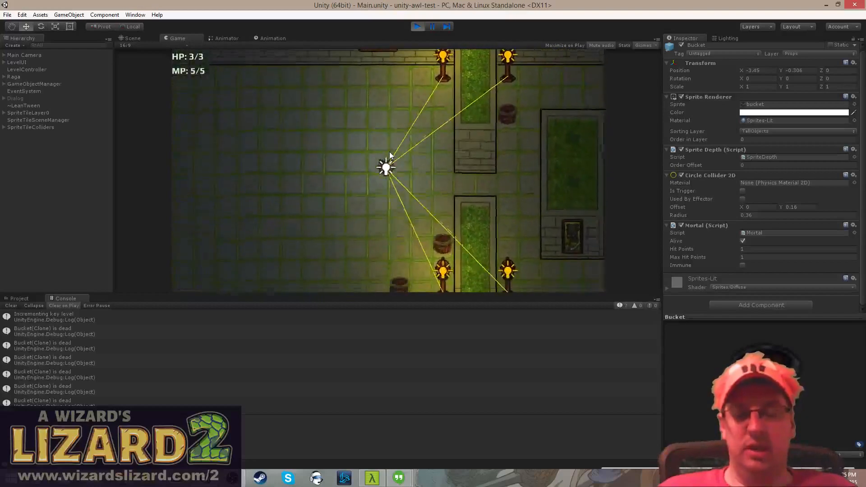
pyautogui.press('s')
pyautogui.press('s')
pyautogui.press('d')
pyautogui.press('w')
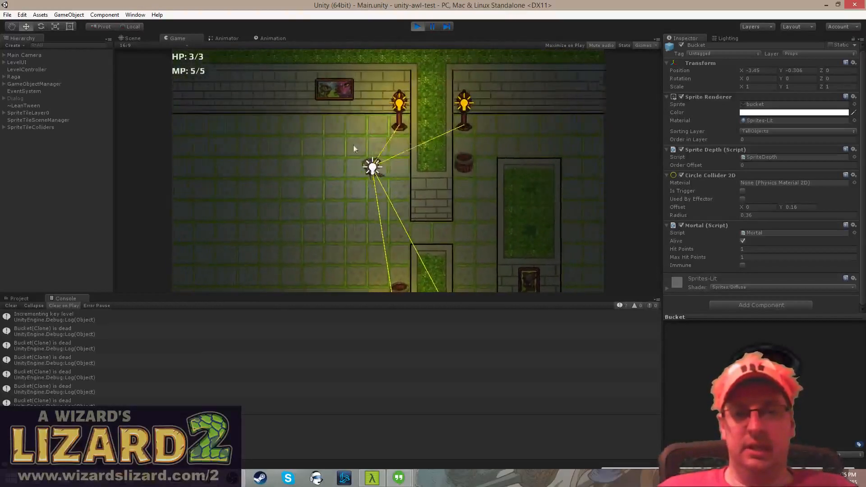
# - Walk west across the starting room, then south into the pool room to check the lamp links there
pyautogui.press('a')
pyautogui.press('s')
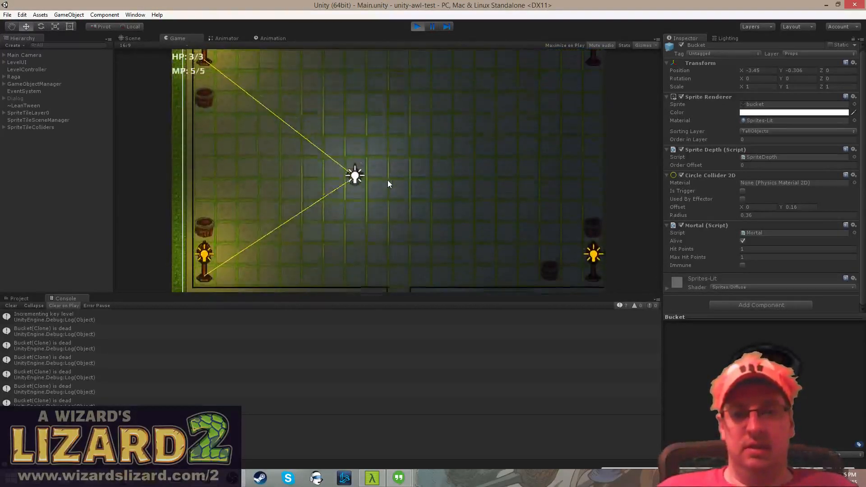
pyautogui.press('s')
pyautogui.press('d')
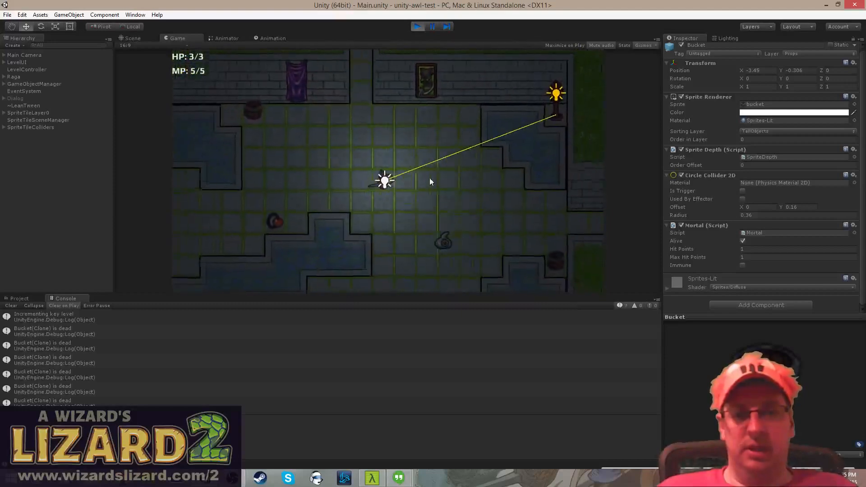
pyautogui.press('w')
pyautogui.press('a')
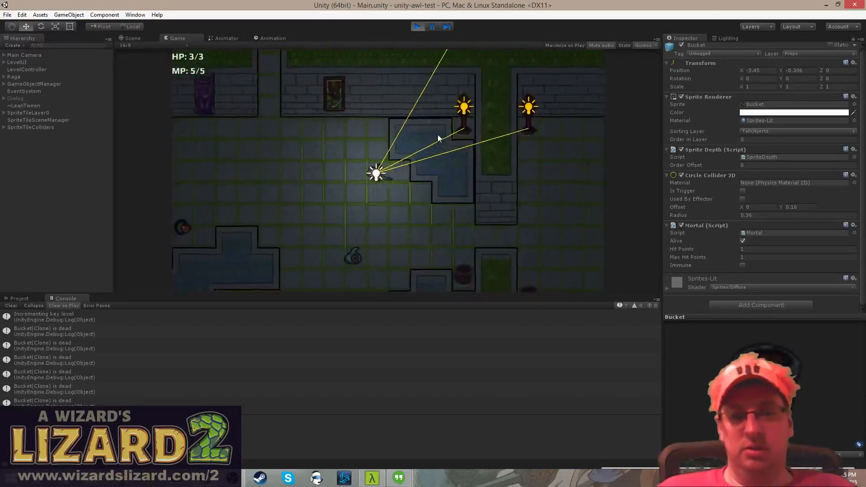
# - Move back and forth beside the pool room's northeast pool to examine links to lamps in the neighbouring rooms
pyautogui.press('w')
pyautogui.press('d')
pyautogui.press('s')
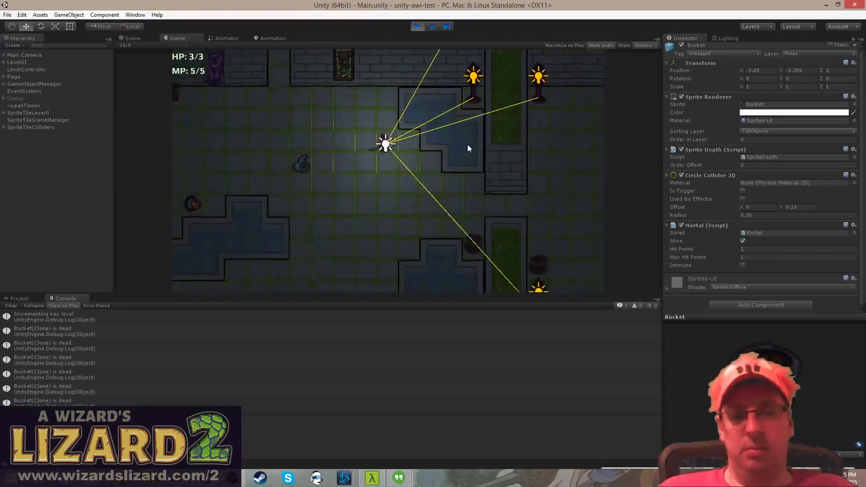
pyautogui.press('w')
pyautogui.press('d')
pyautogui.press('s')
pyautogui.press('a')
pyautogui.press('w')
pyautogui.press('d')
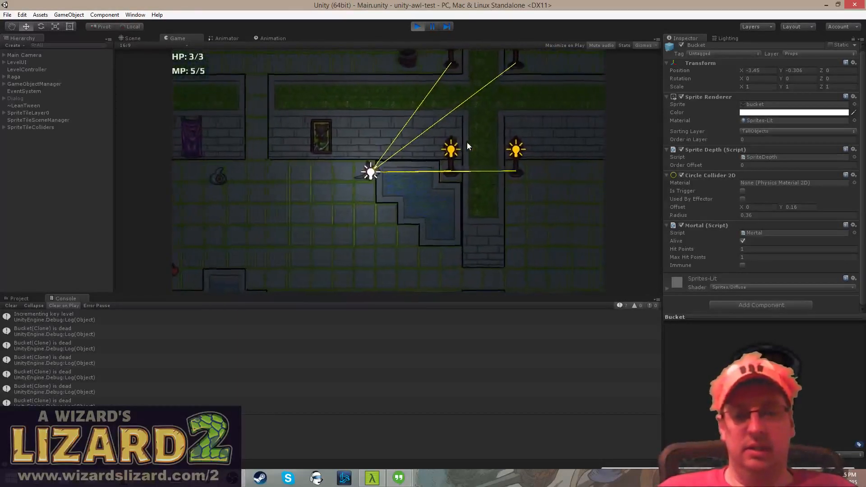
# - Walk south of the northeast pool, across the middle of the pool room and back north to compare the lamp links
pyautogui.press('s')
pyautogui.press('d')
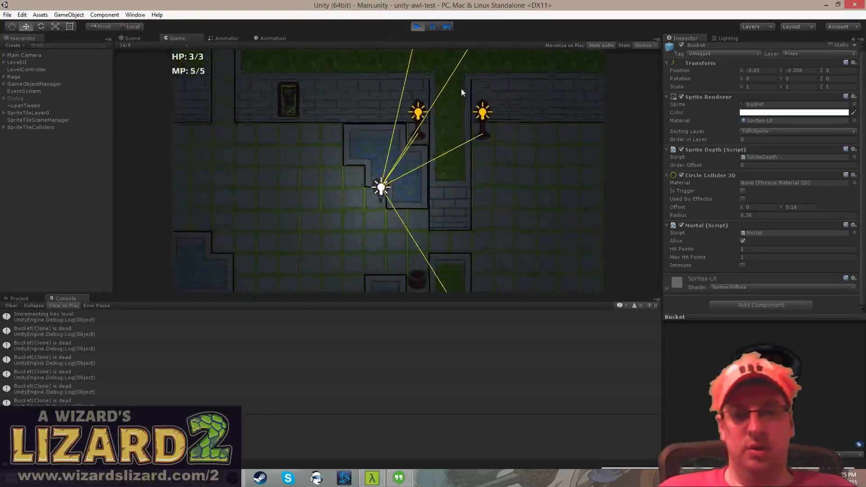
pyautogui.press('a')
pyautogui.press('w')
pyautogui.press('s')
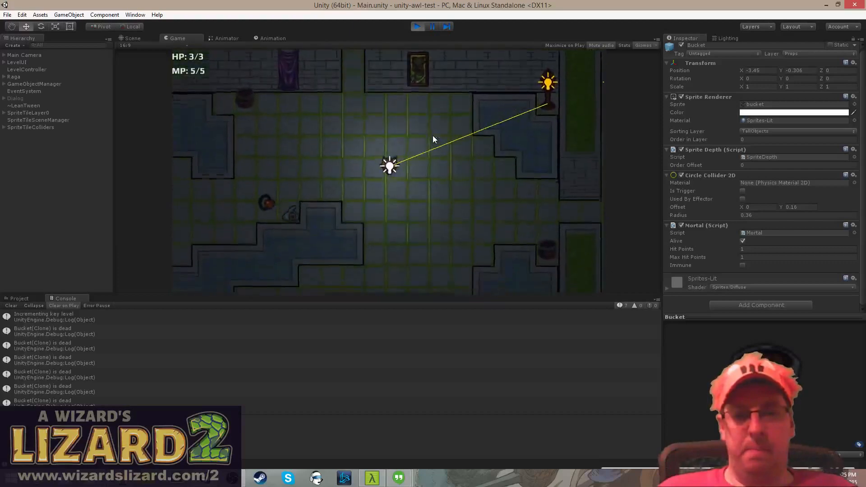
pyautogui.press('d')
pyautogui.press('w')
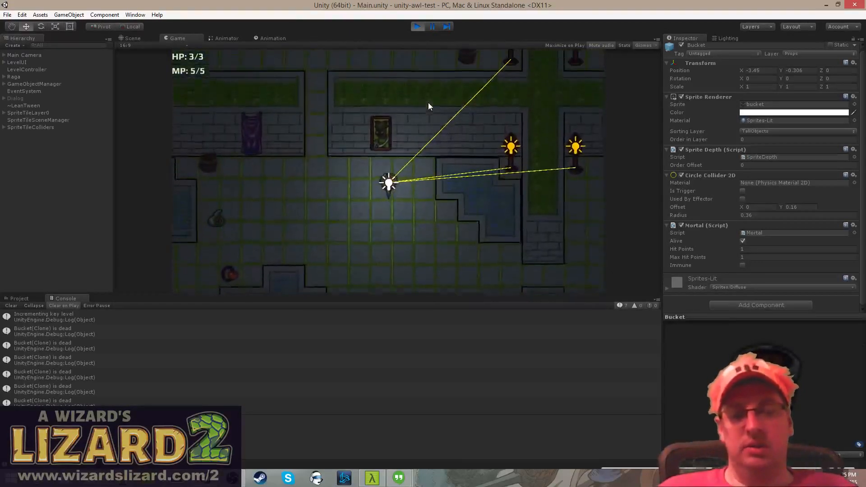
# - Walk to the pool room's east opening and back to the northeast pool to examine the links across the divider
pyautogui.press('s')
pyautogui.press('d')
pyautogui.press('s')
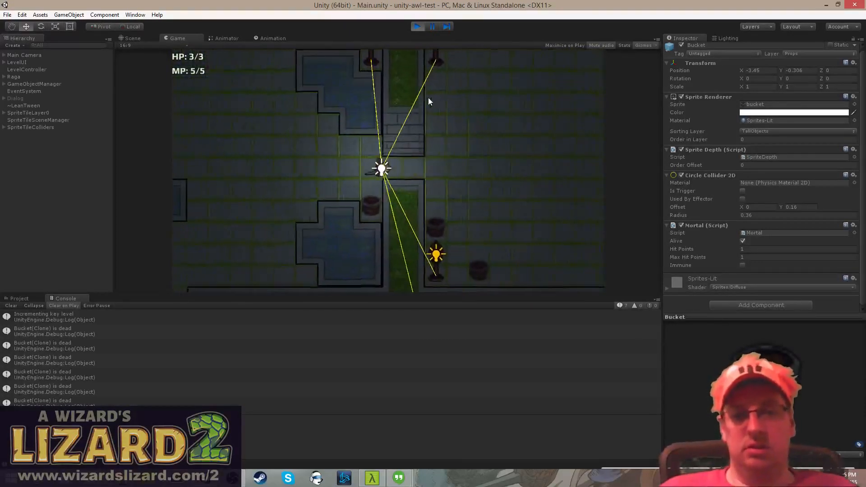
pyautogui.press('w')
pyautogui.press('a')
pyautogui.press('w')
pyautogui.press('d')
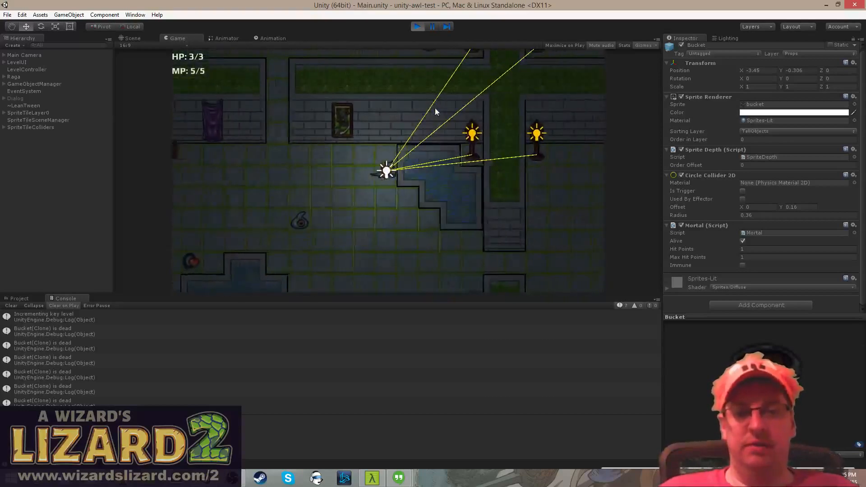
# - Circle west of the northeast pool and approach the room's east opening to check when the lamp beyond it links
pyautogui.press('a')
pyautogui.press('s')
pyautogui.press('d')
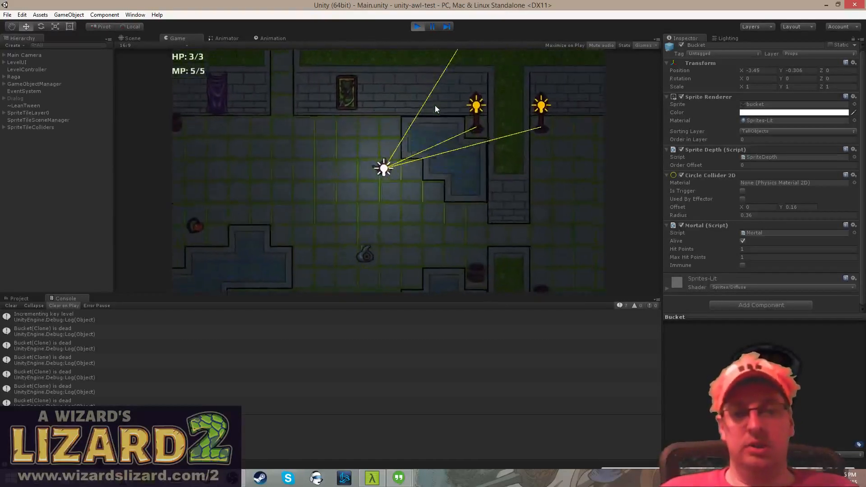
pyautogui.press('w')
pyautogui.press('d')
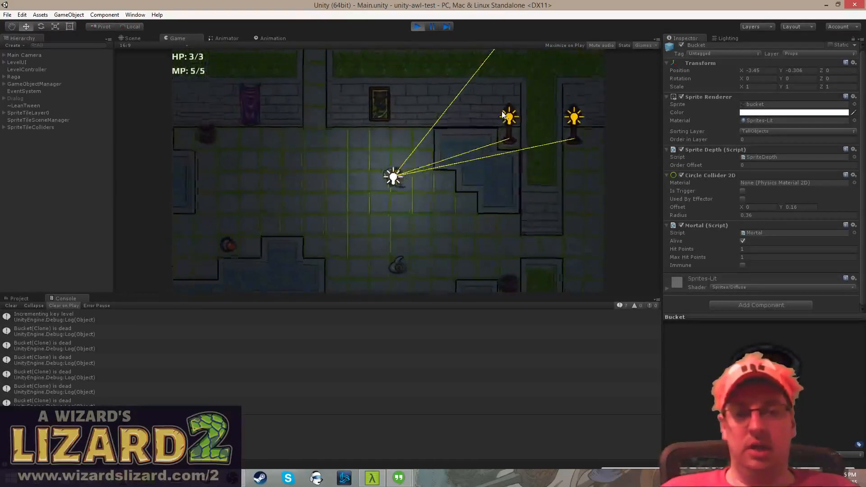
pyautogui.press('w')
pyautogui.press('s')
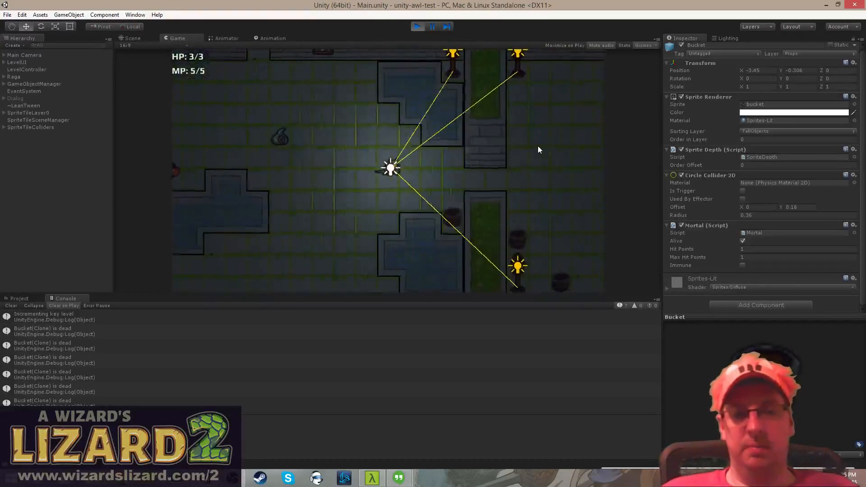
# - Walk through the east opening into the room with the potted plant and move around it to examine its lamp links
pyautogui.press('d')
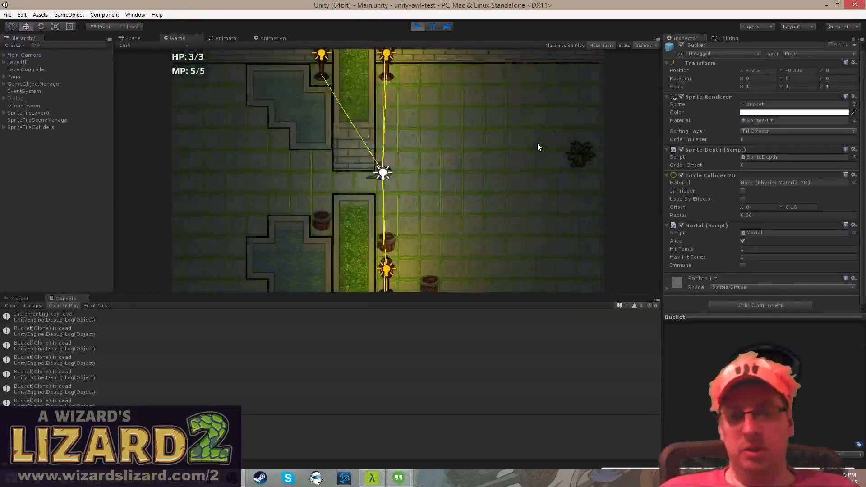
pyautogui.press('w')
pyautogui.press('d')
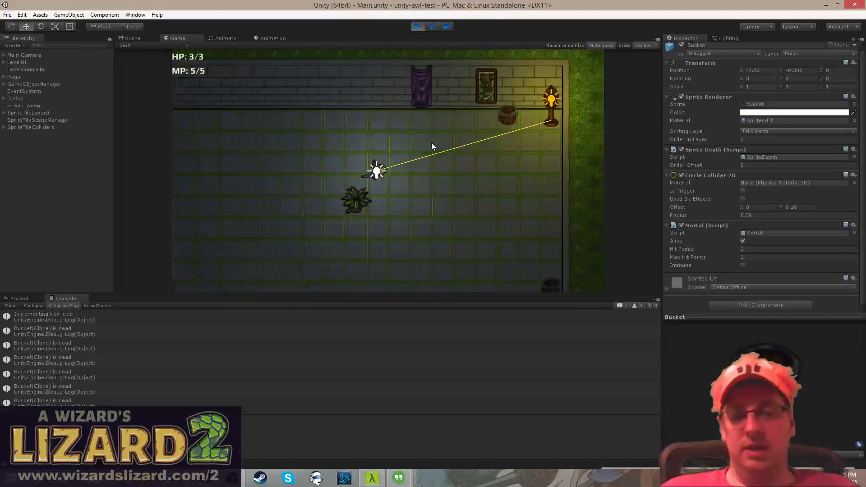
pyautogui.press('a')
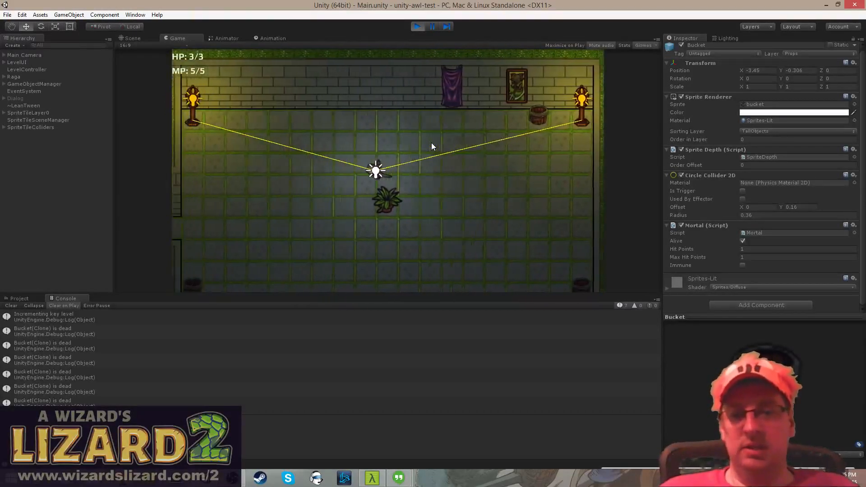
pyautogui.press('s')
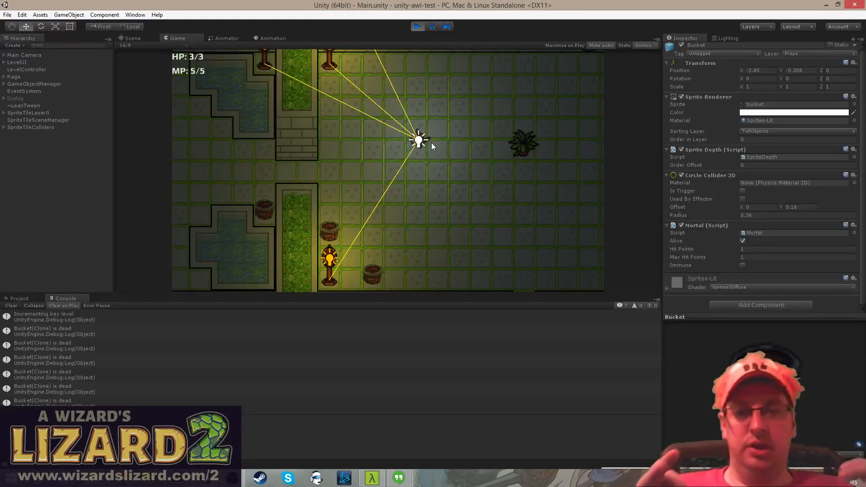
# - Walk back west through the opening into the pool room and up to the northeast pool to examine its lamp links
pyautogui.press('a')
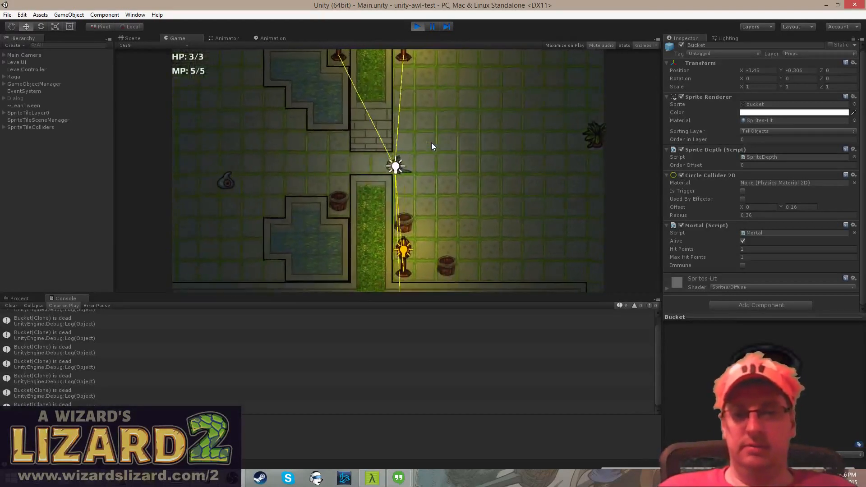
pyautogui.press('a')
pyautogui.press('w')
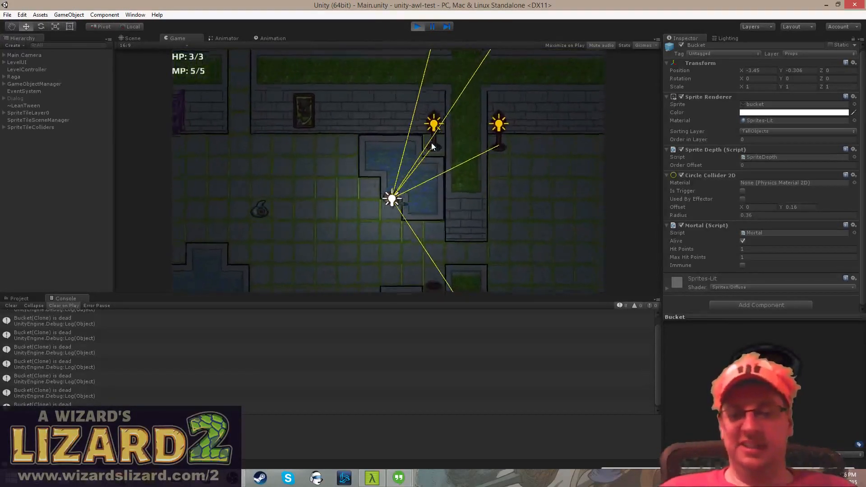
pyautogui.press('s')
pyautogui.press('a')
pyautogui.press('w')
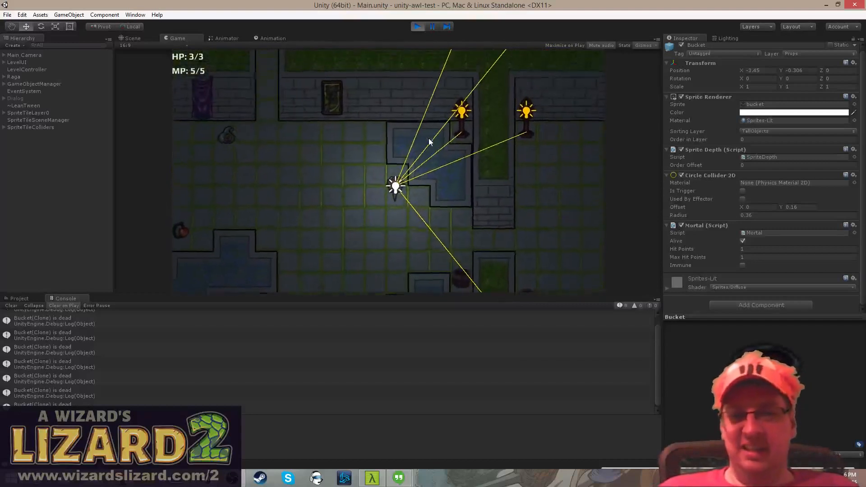
# - Walk south of the northeast pool, west into the middle of the room and back to the pool's edge to compare lamp links
pyautogui.press('s')
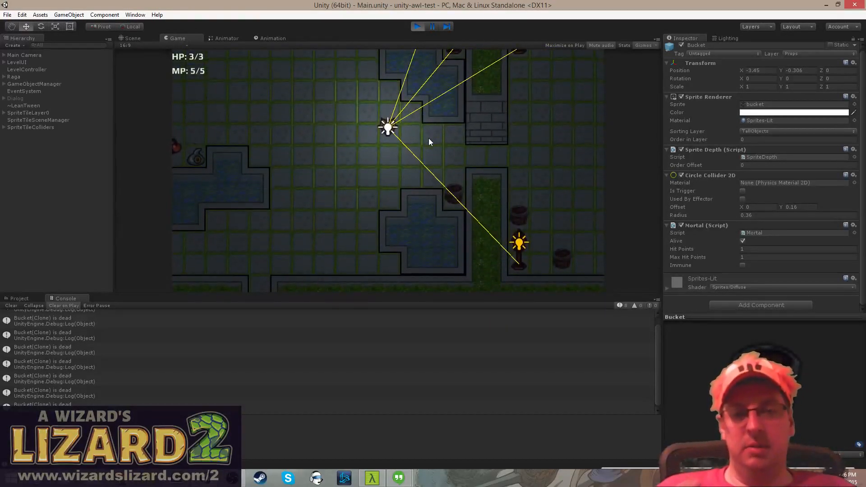
pyautogui.press('w')
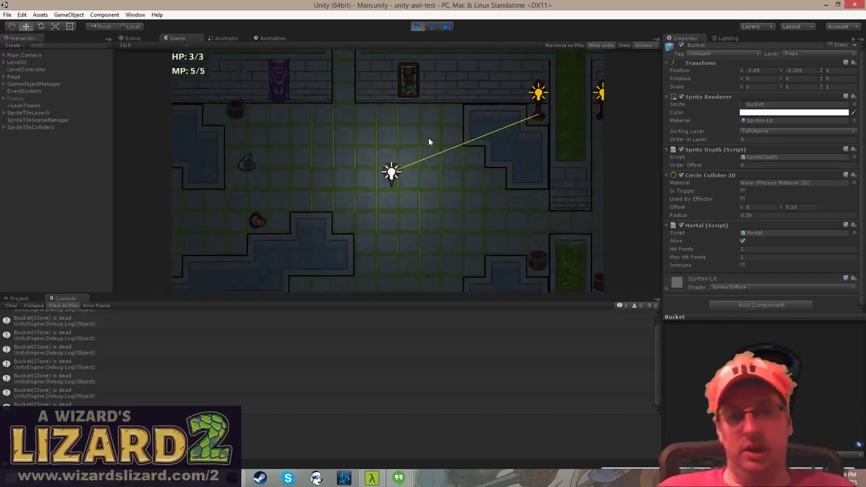
pyautogui.press('d')
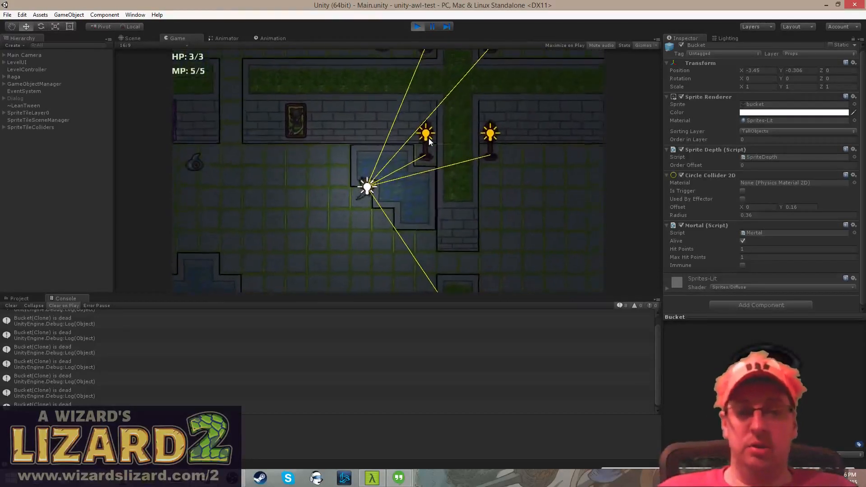
pyautogui.press('s')
pyautogui.press('a')
pyautogui.press('d')
pyautogui.press('w')
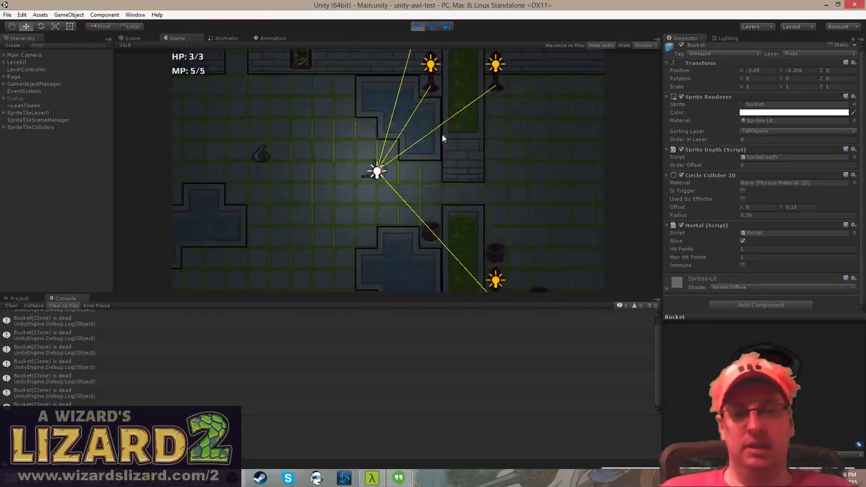
# - Move northwest of the northeast pool and back to its southwest corner to check which lamps link at each spot
pyautogui.press('a')
pyautogui.press('w')
pyautogui.press('d')
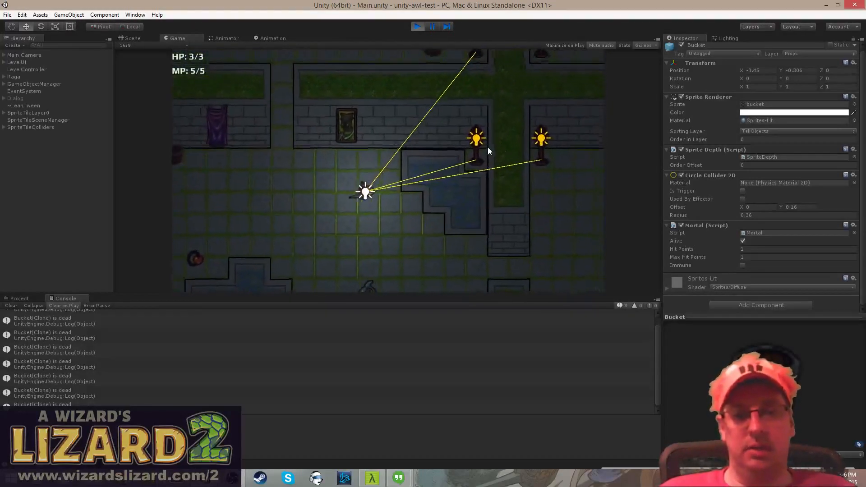
pyautogui.press('s')
pyautogui.press('d')
pyautogui.press('s')
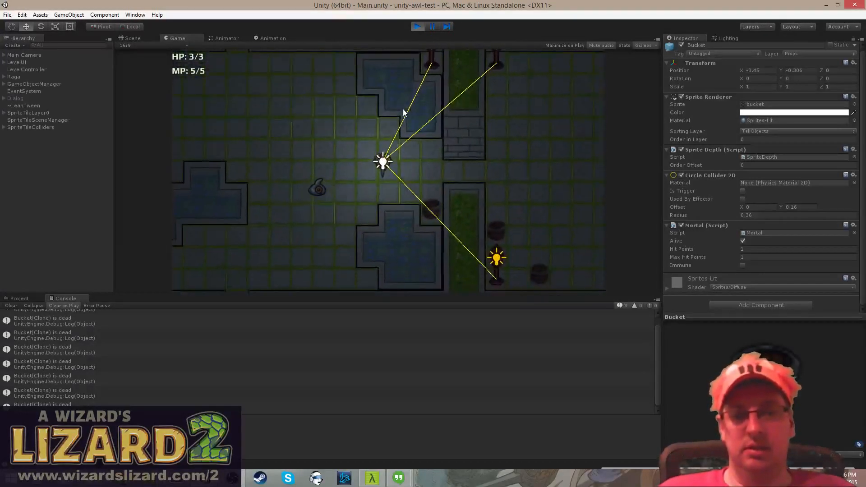
pyautogui.press('w')
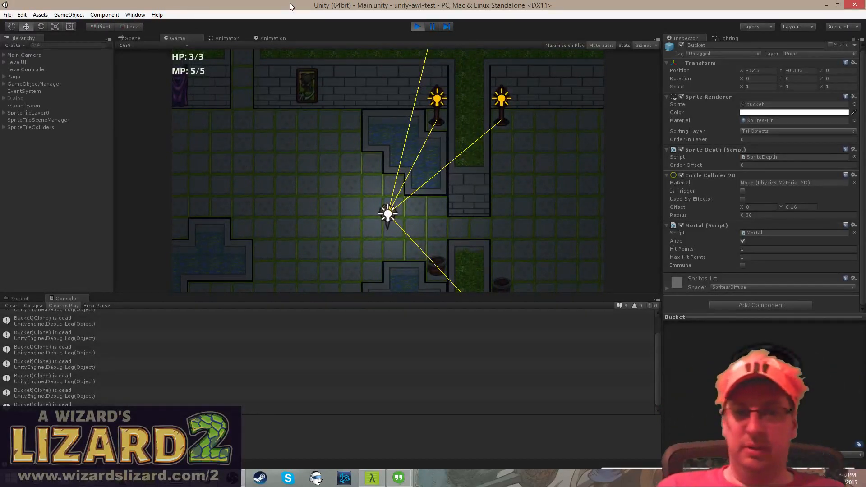
# - Walk west past the monsters to the passage between the purple tapestry and the painting to examine the northeast lamp's link
pyautogui.press('a')
pyautogui.press('w')
pyautogui.press('s')
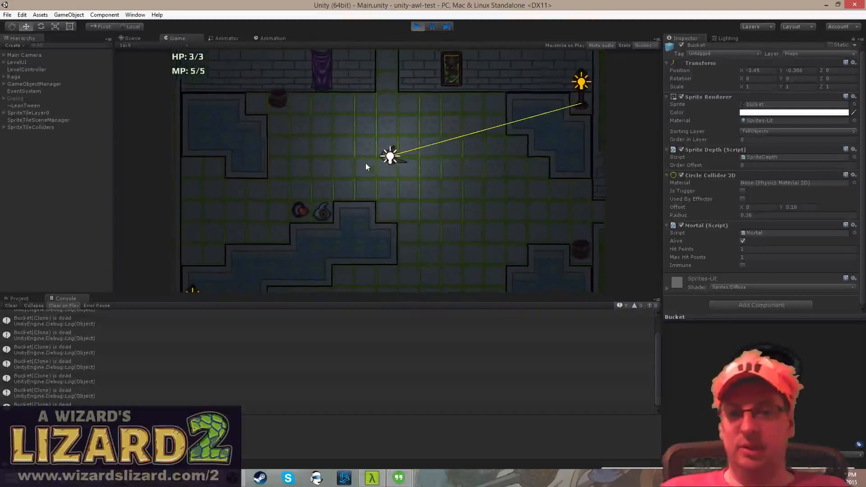
pyautogui.press('a')
pyautogui.press('d')
pyautogui.press('w')
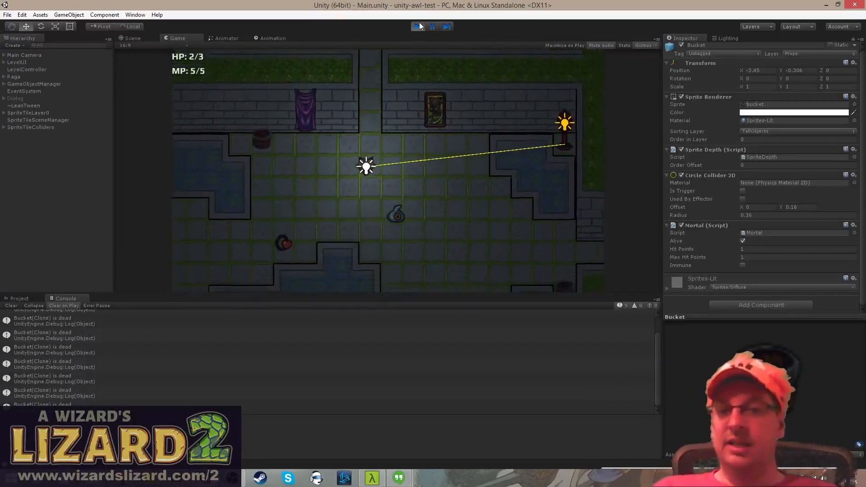
pyautogui.press('d')
pyautogui.press('w')
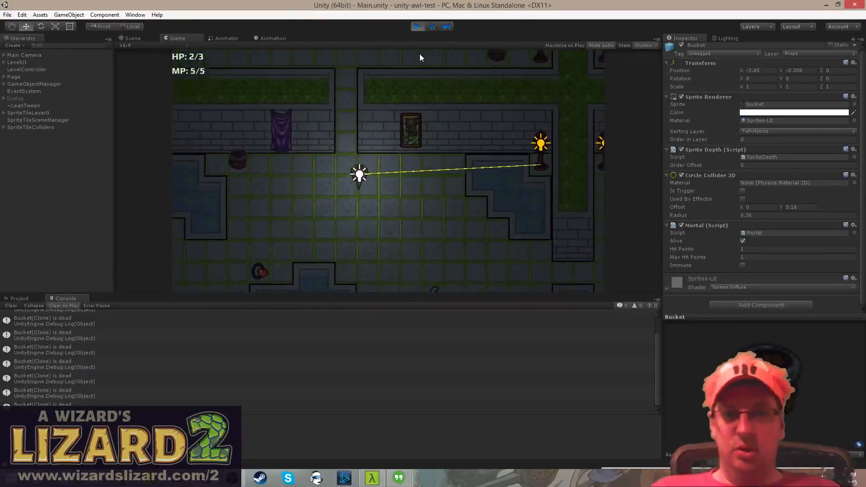
pyautogui.press('s')
# - Switch to the Twitch chat window in Chrome to read the viewers' messages, return to Unity and stop the play-test
pyautogui.click(204, 477)
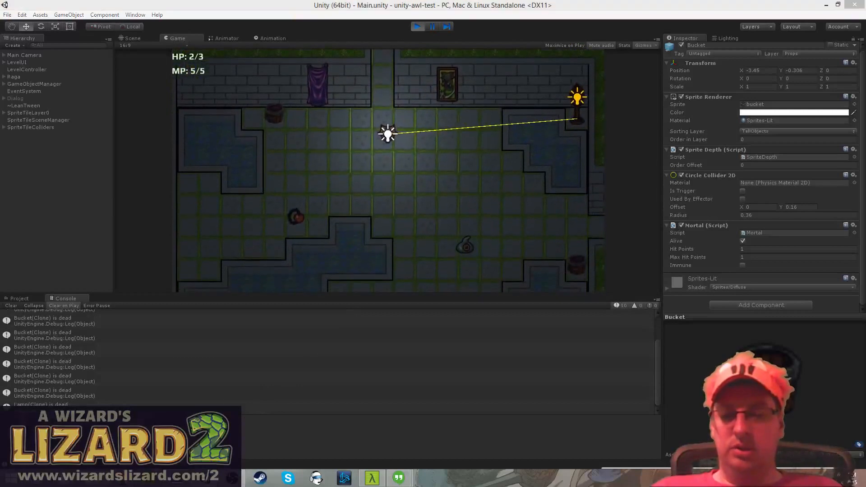
pyautogui.click(169, 435)
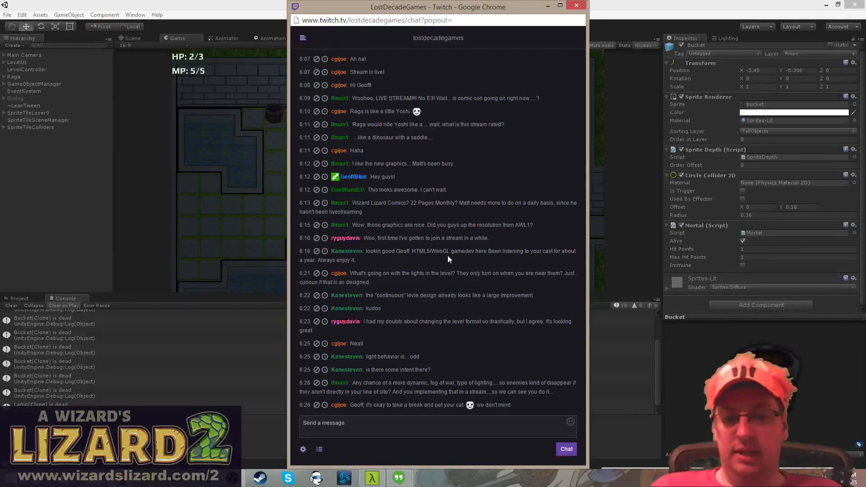
pyautogui.click(228, 5)
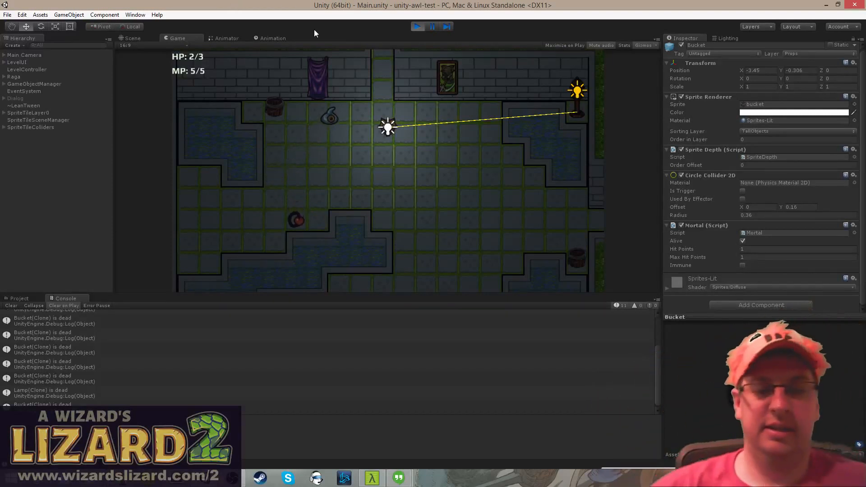
pyautogui.click(417, 26)
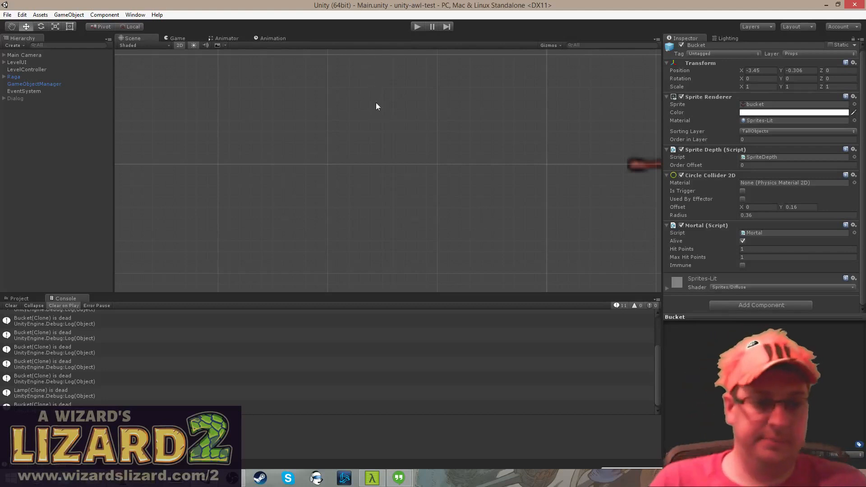
# - Look through the project's Environment, Icons, Splash and Sprites image folders and collapse the Images folder
pyautogui.click(19, 299)
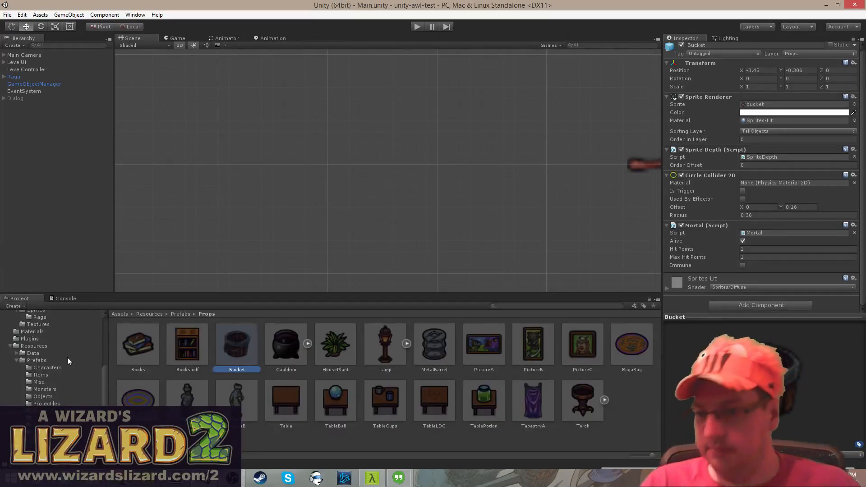
pyautogui.scroll(5, 67, 357)
pyautogui.click(45, 387)
pyautogui.click(47, 390)
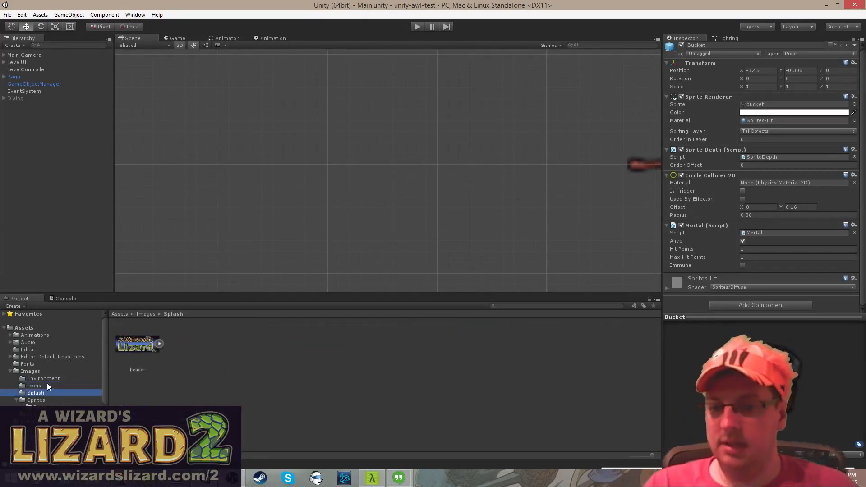
pyautogui.click(47, 380)
pyautogui.click(50, 385)
pyautogui.click(62, 392)
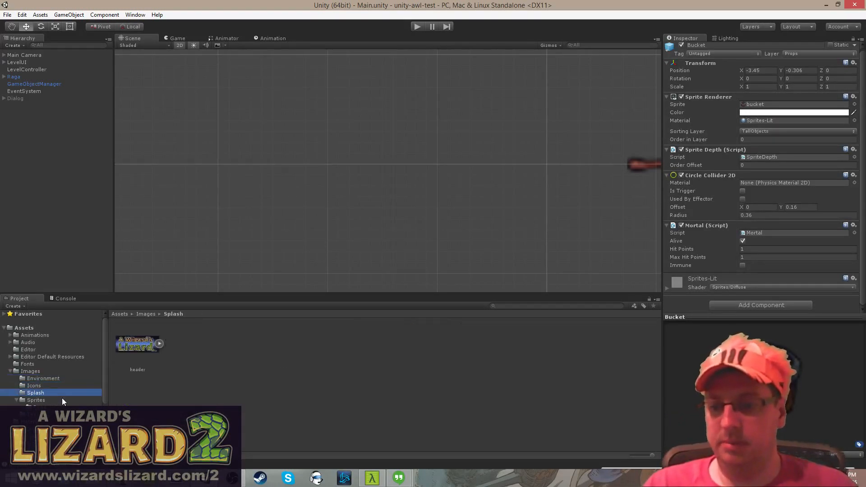
pyautogui.click(62, 399)
pyautogui.click(10, 371)
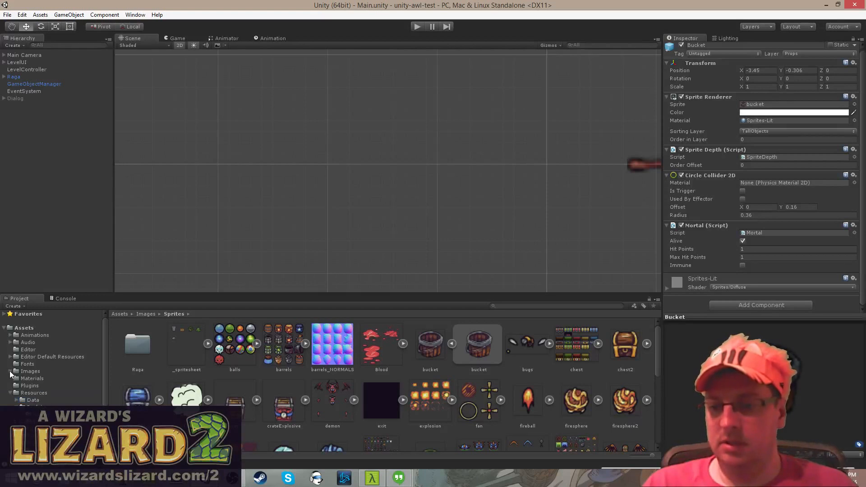
pyautogui.scroll(-3, 39, 370)
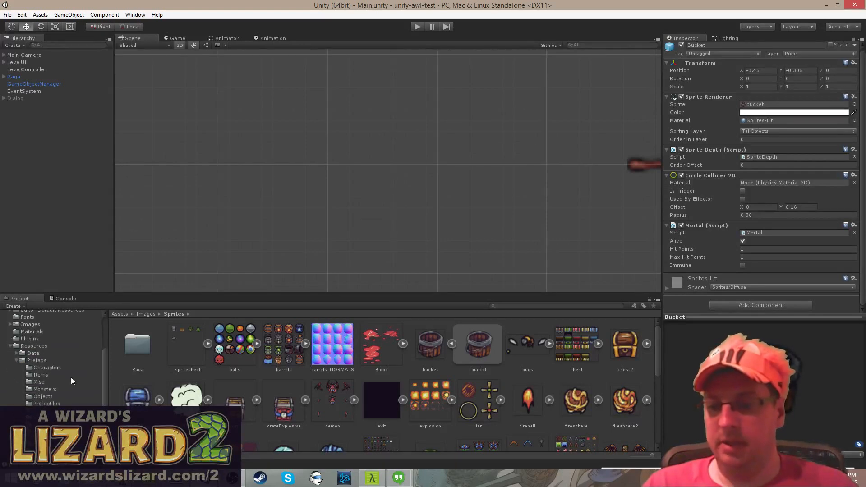
# - Set Pixels Per Unit to 64 in the crateExplosive sprite texture's import settings
pyautogui.click(452, 344)
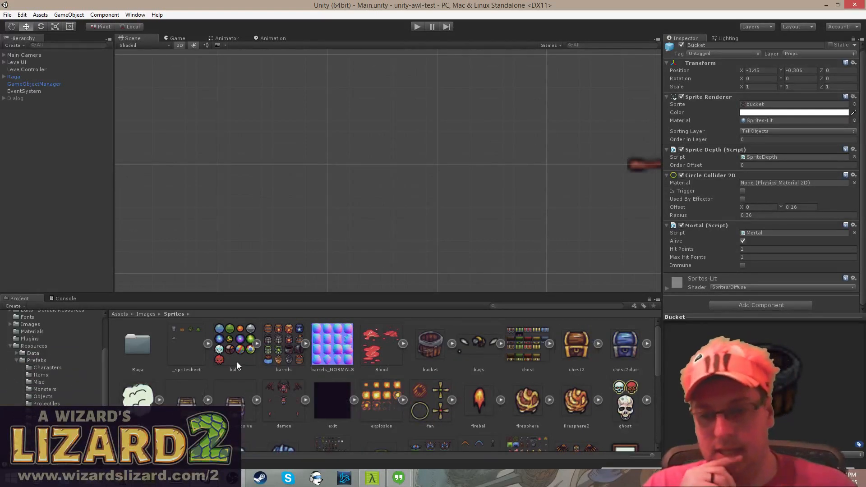
pyautogui.scroll(-1, 296, 375)
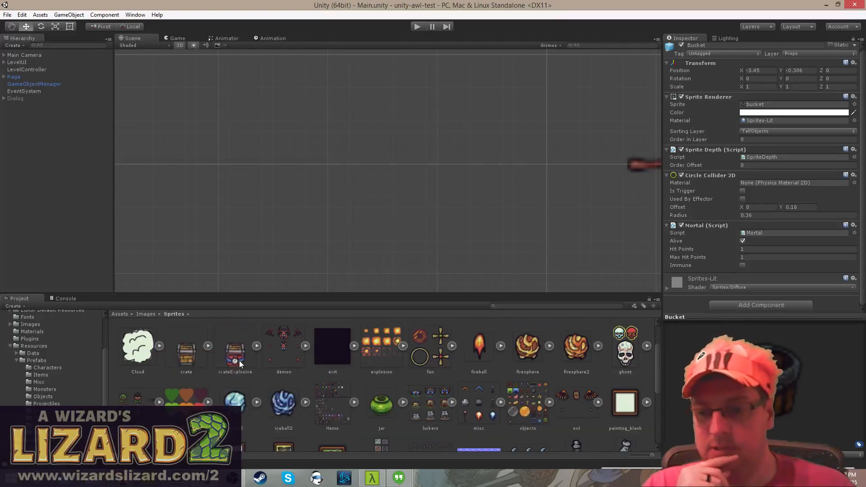
pyautogui.scroll(1, 252, 374)
pyautogui.click(243, 405)
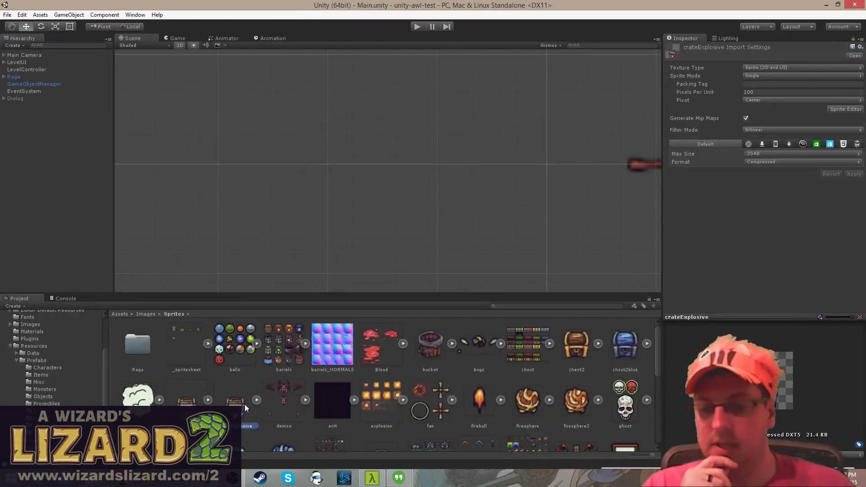
pyautogui.click(256, 400)
pyautogui.click(757, 91)
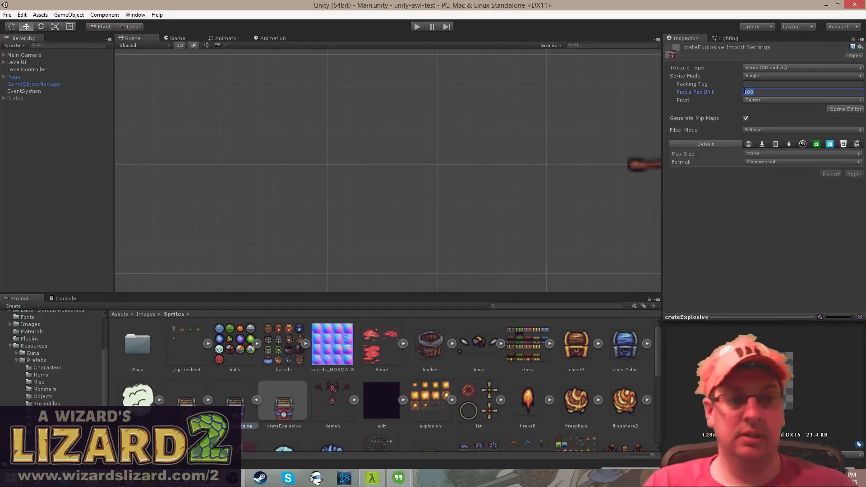
pyautogui.write('5')
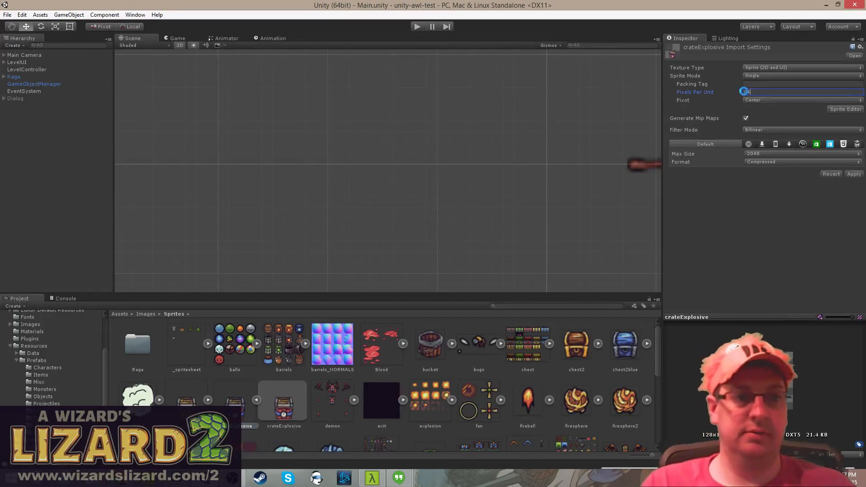
# - Change the crateExplosive texture's Sprite Mode to Multiple
pyautogui.click(791, 77)
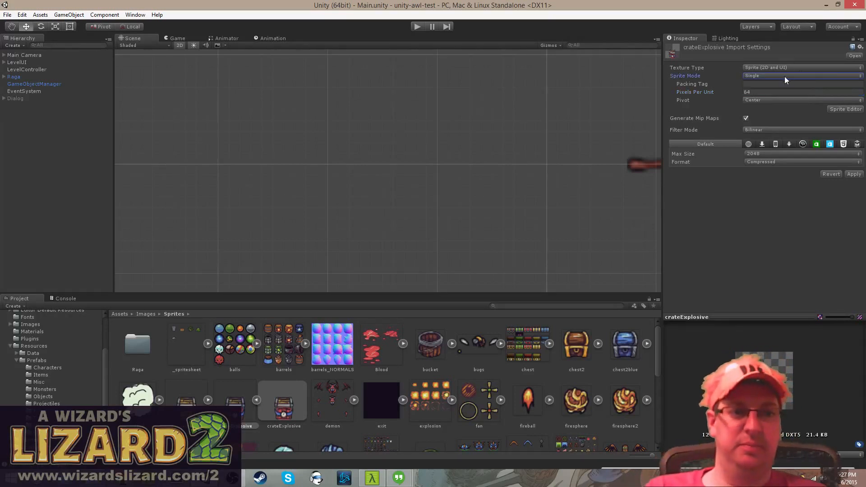
pyautogui.click(785, 76)
pyautogui.click(792, 53)
pyautogui.click(787, 76)
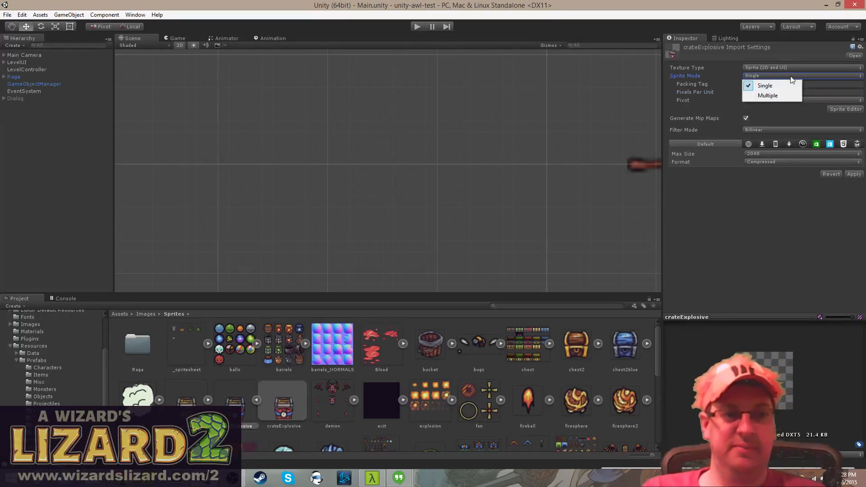
pyautogui.click(791, 96)
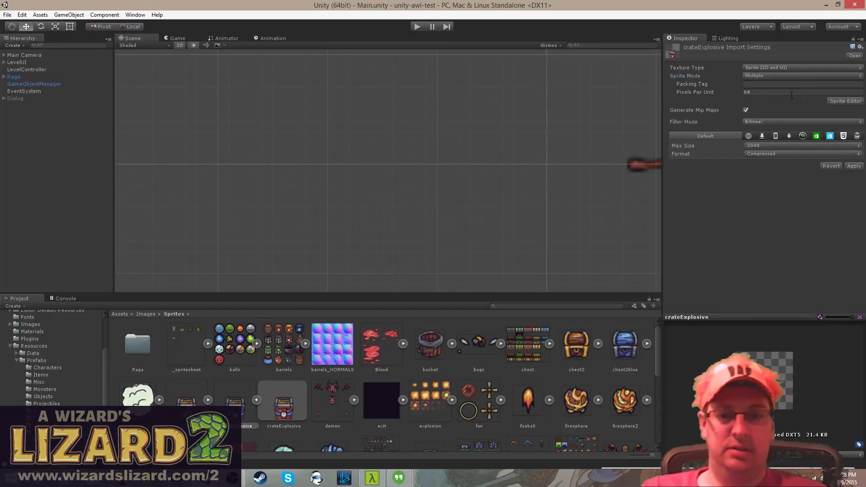
# - Apply the pending import settings and slice the crateExplosive texture in the Sprite Editor with the Automatic type
pyautogui.click(848, 102)
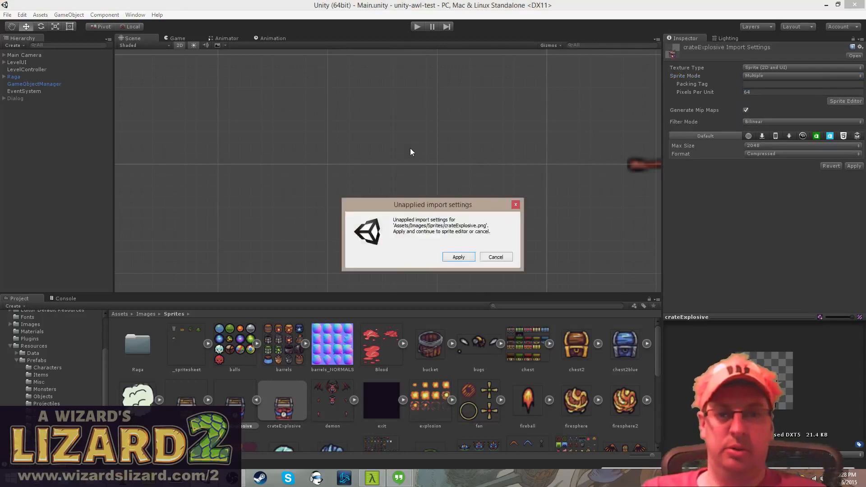
pyautogui.click(458, 256)
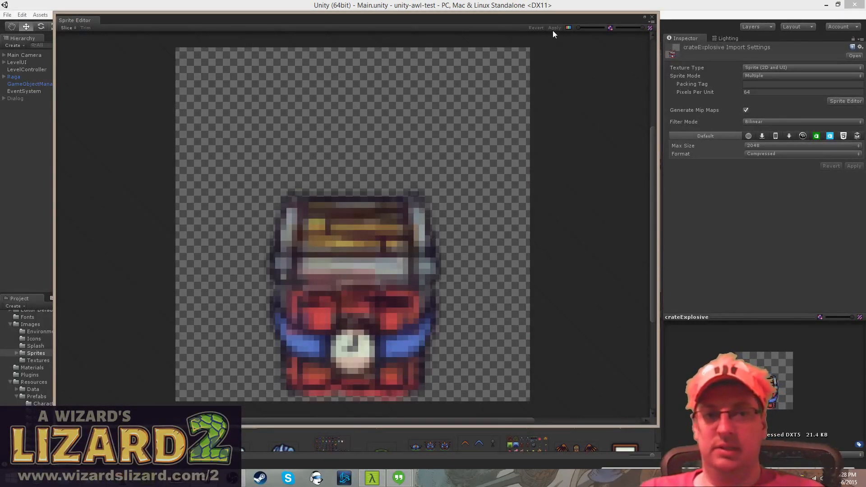
pyautogui.click(67, 28)
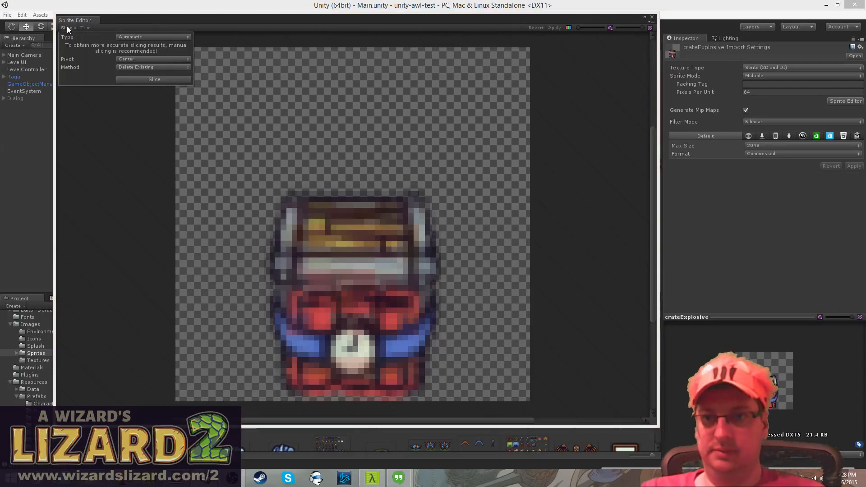
pyautogui.click(154, 79)
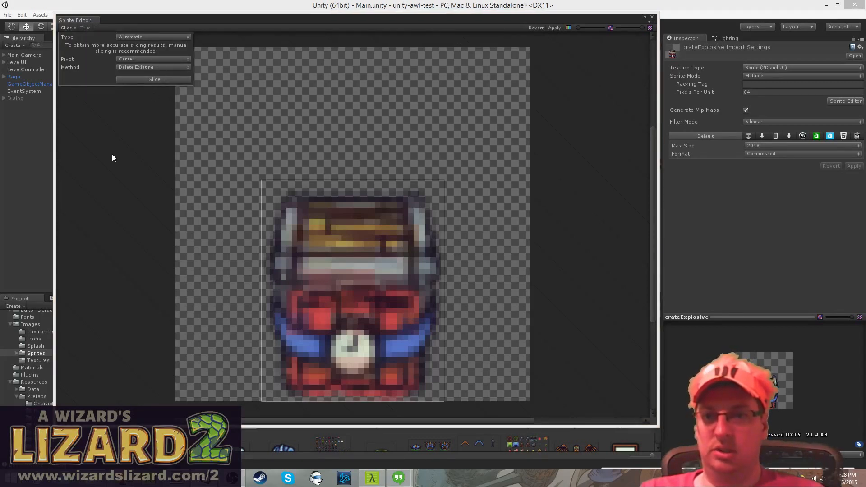
# - Give the sliced crate sprite a custom pivot of X 0.5, Y 0.25, apply the changes and close the Sprite Editor
pyautogui.click(368, 234)
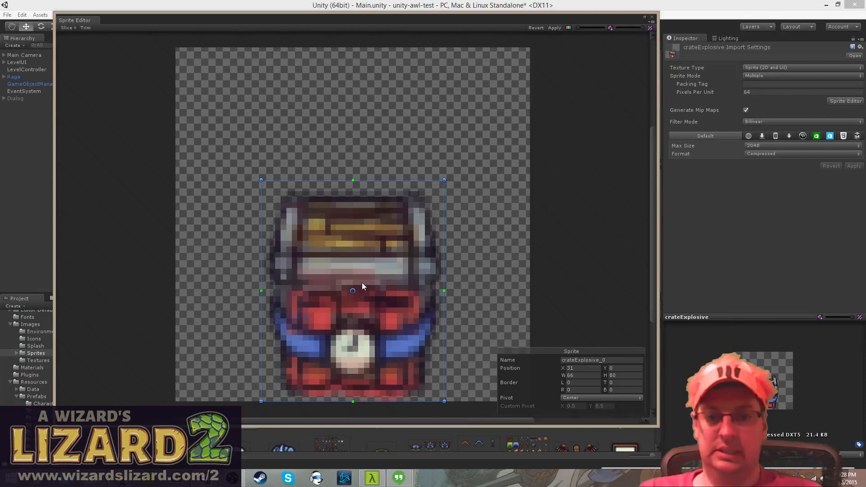
pyautogui.moveTo(353, 291); pyautogui.dragTo(353, 348)
pyautogui.click(576, 406)
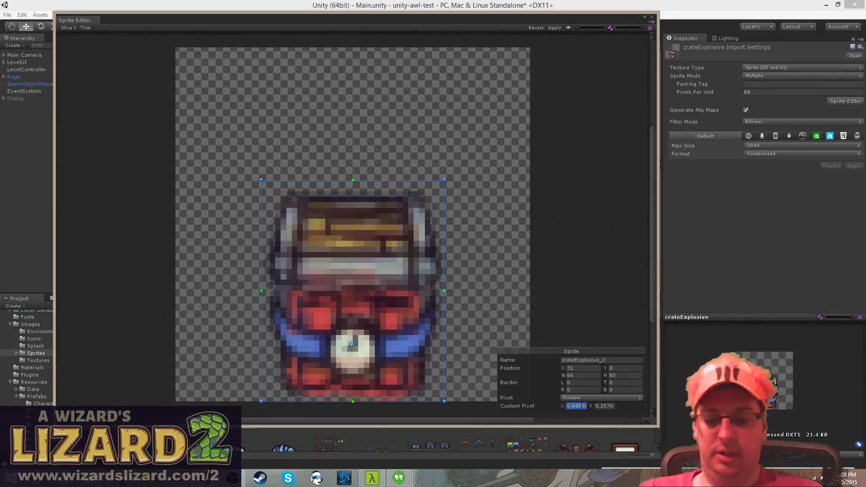
pyautogui.write('0.5')
pyautogui.press('Tab')
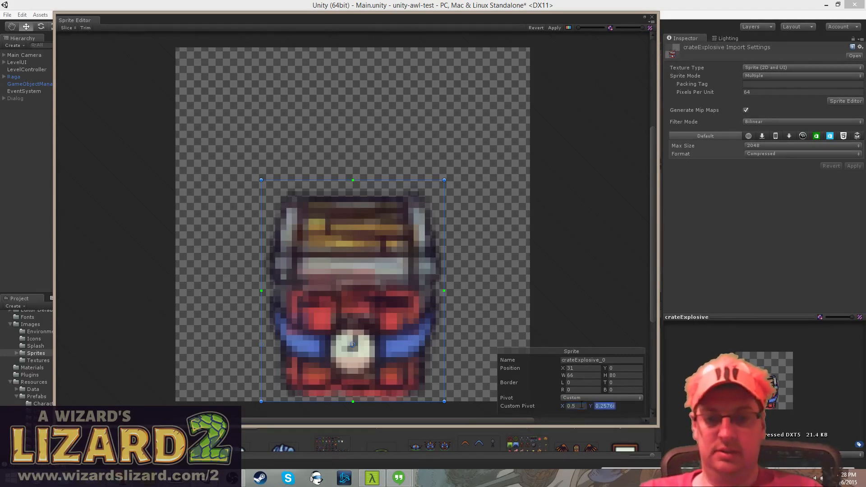
pyautogui.write('.25')
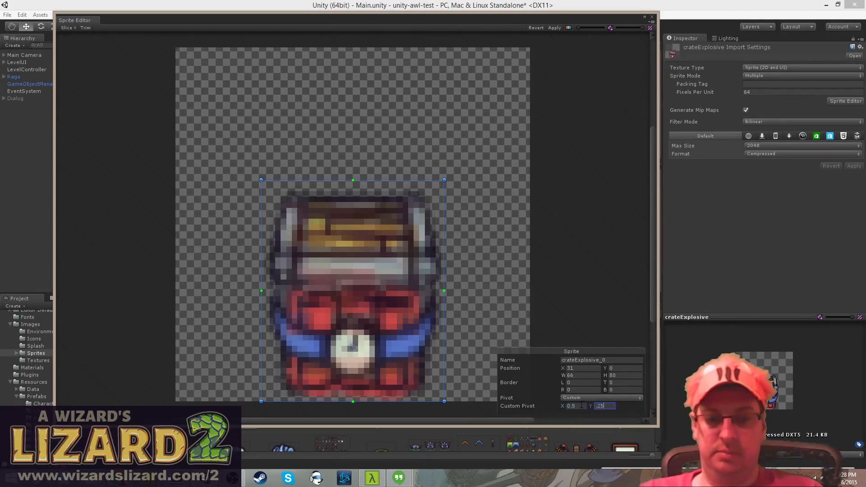
pyautogui.press('Return')
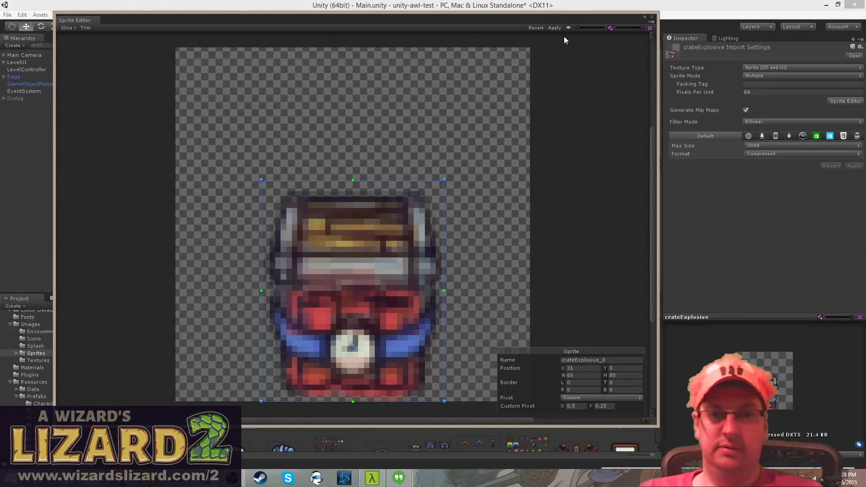
pyautogui.click(554, 28)
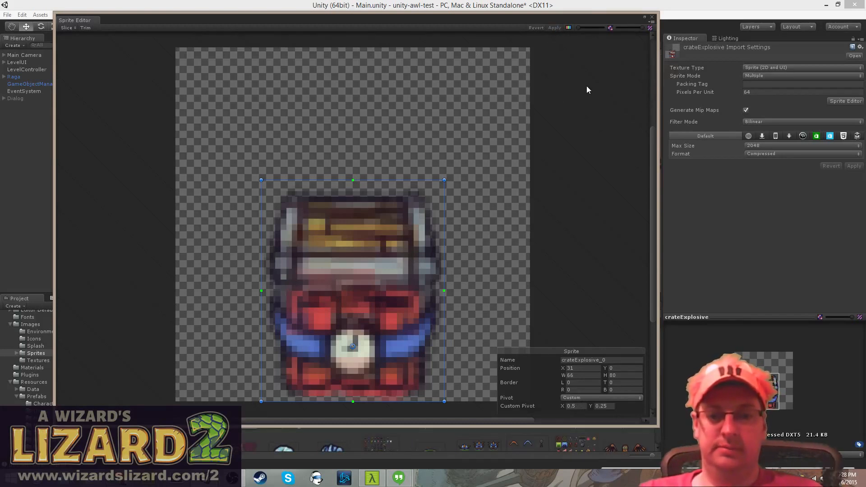
pyautogui.click(652, 18)
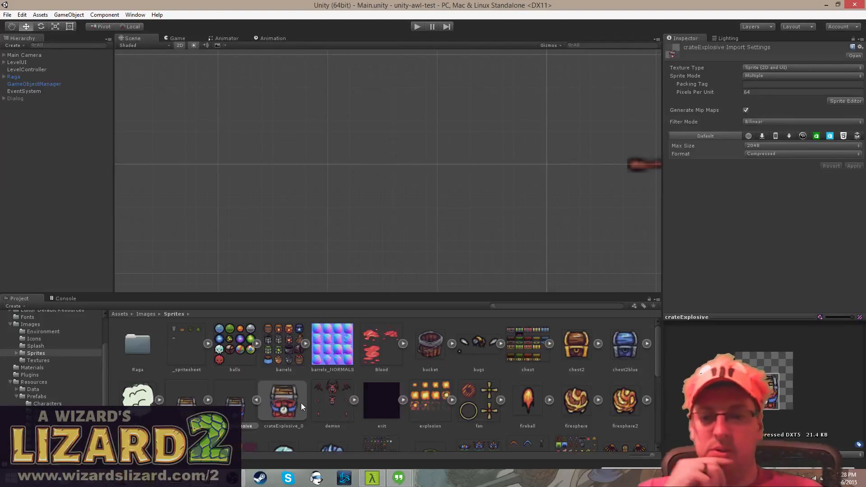
# - Open the Geoff scene from the project's Scenes folder
pyautogui.click(283, 400)
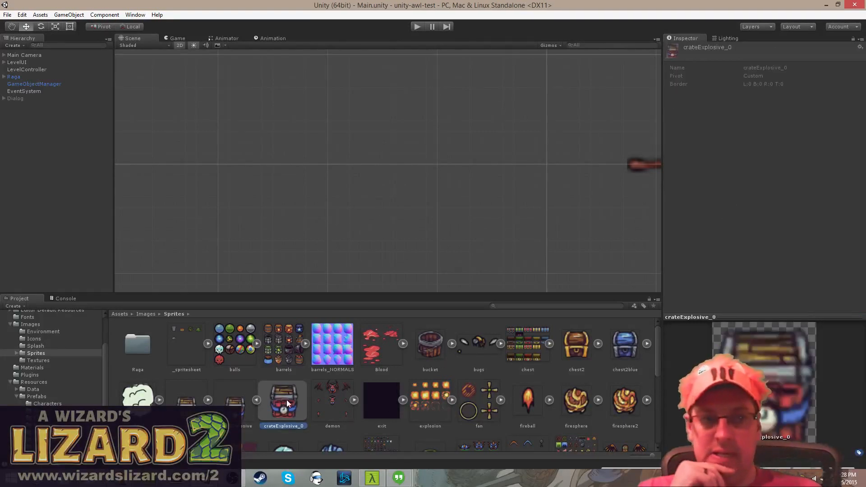
pyautogui.click(232, 401)
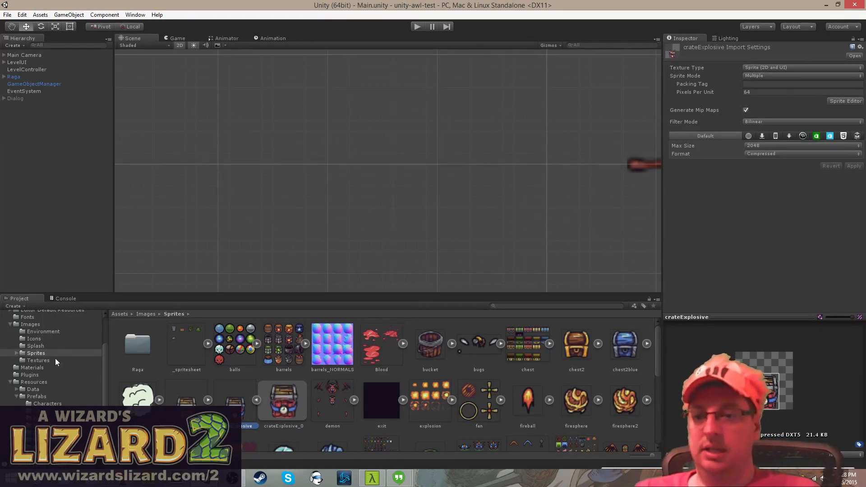
pyautogui.scroll(-3, 59, 375)
pyautogui.click(29, 437)
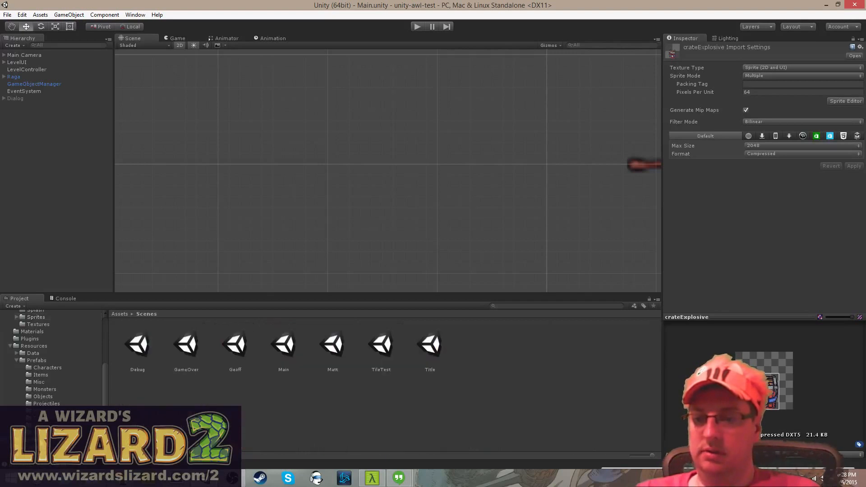
pyautogui.doubleClick(246, 348)
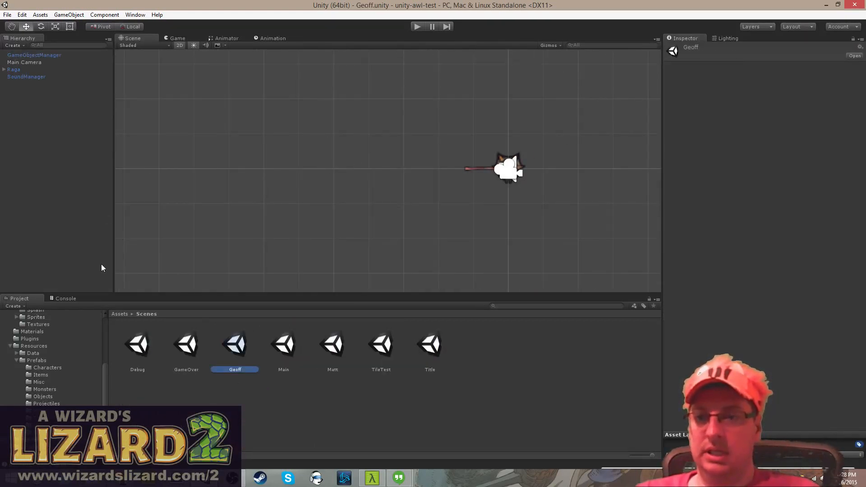
# - Place the crateExplosive_0 sprite from Images/Sprites into the scene and rename the new object TNT
pyautogui.scroll(4, 57, 387)
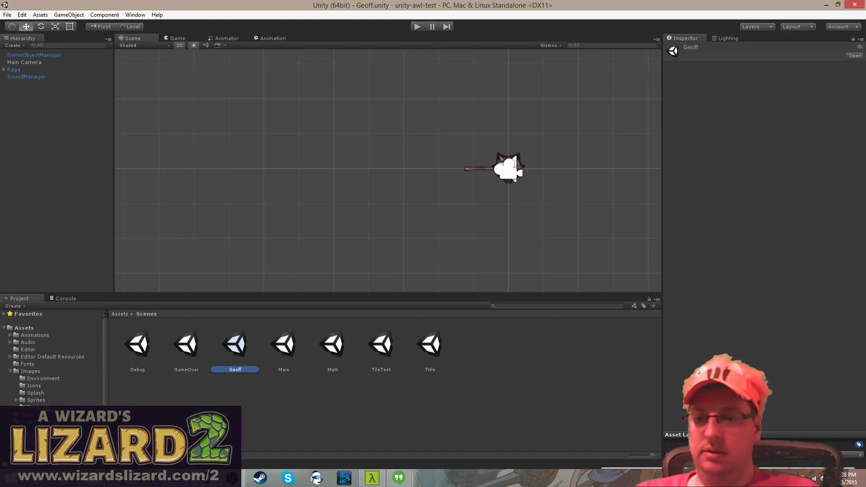
pyautogui.click(41, 400)
pyautogui.click(286, 405)
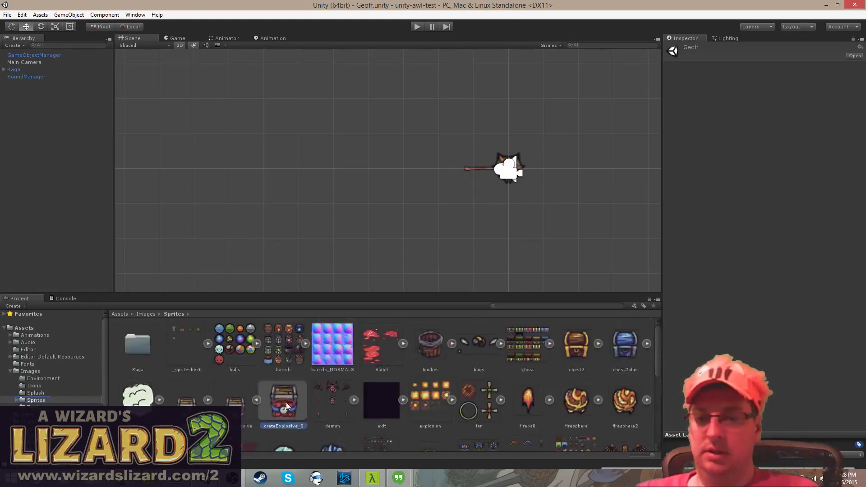
pyautogui.moveTo(287, 406); pyautogui.dragTo(350, 149)
pyautogui.doubleClick(23, 84)
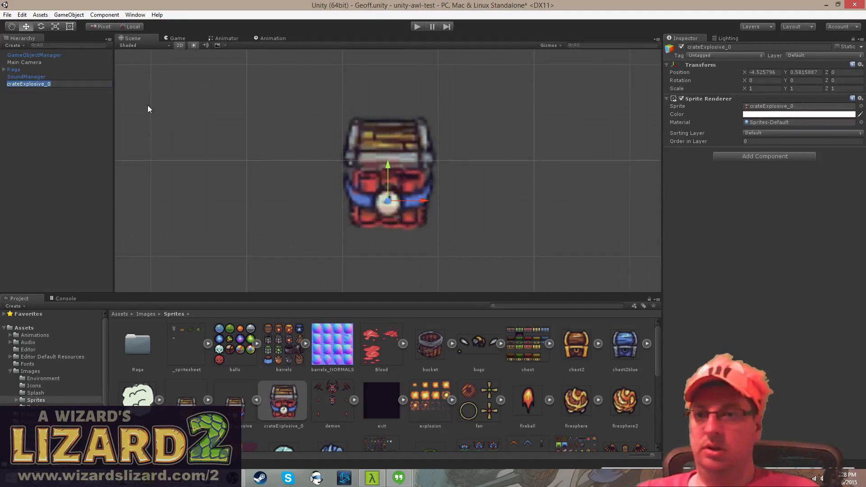
pyautogui.write('TNT')
pyautogui.press('Return')
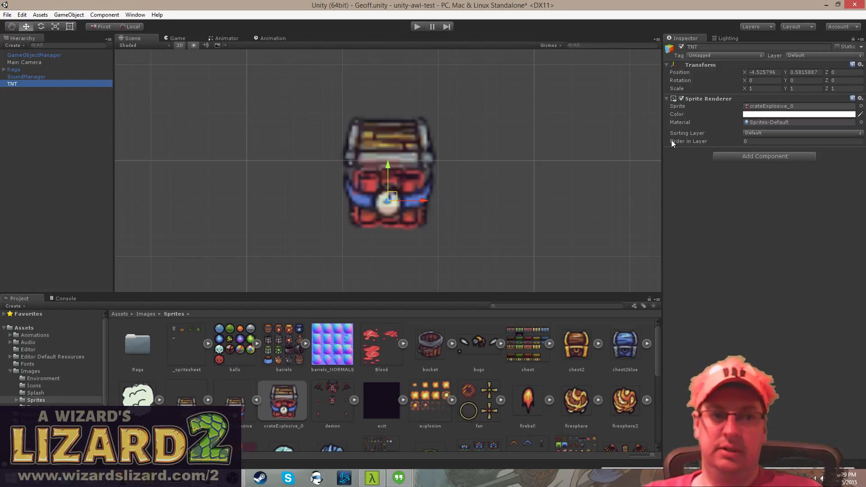
# - Add the Sprite Depth script component to the TNT object
pyautogui.click(768, 155)
pyautogui.write('dep')
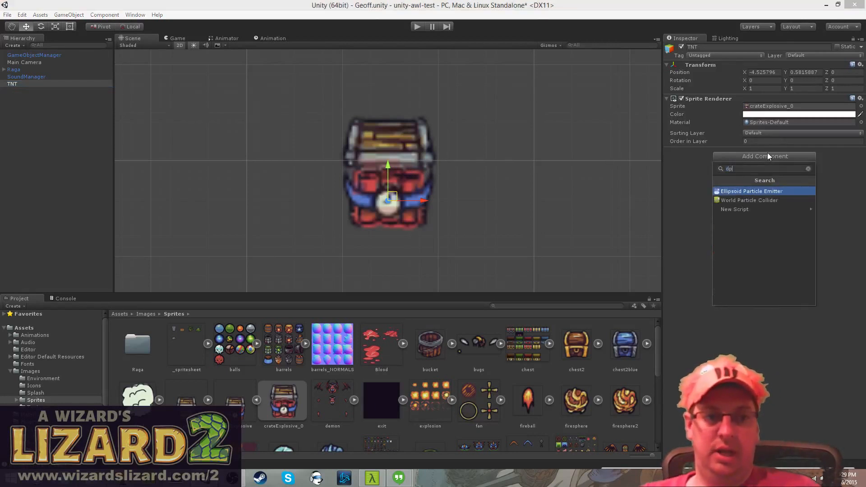
pyautogui.press('Return')
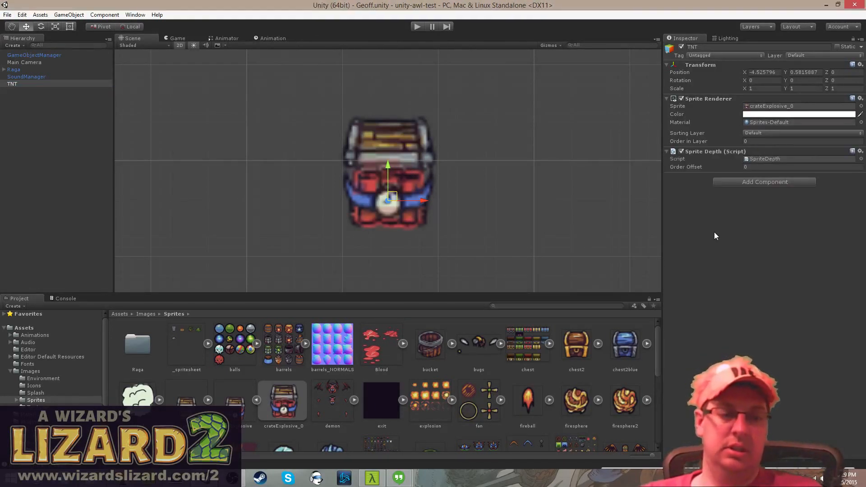
# - Set the TNT sprite renderer's sorting layer to TallObjects and its material to Sprites-Lit
pyautogui.click(774, 132)
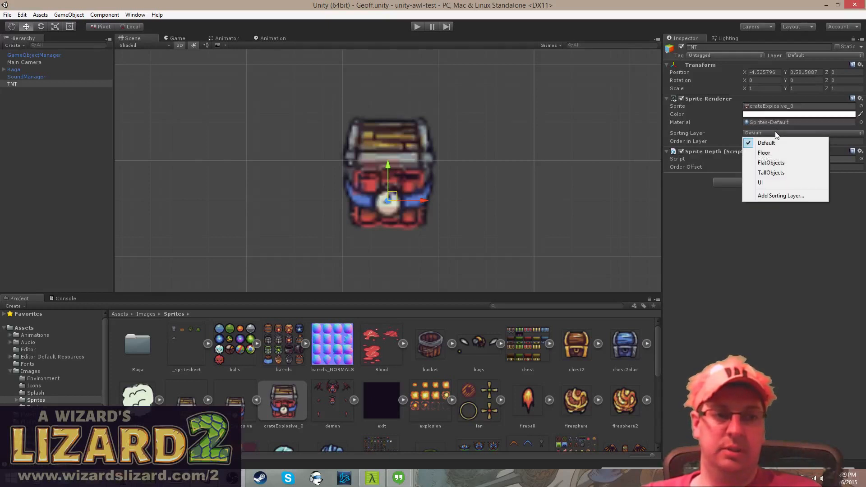
pyautogui.click(790, 173)
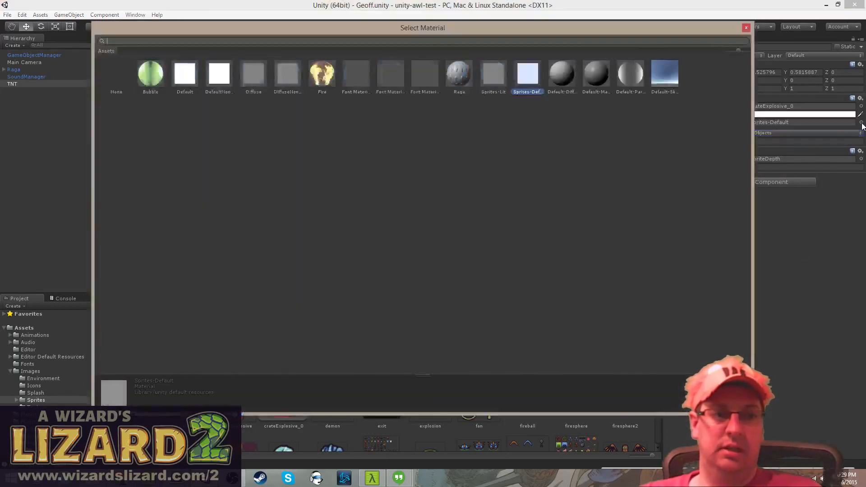
pyautogui.click(861, 123)
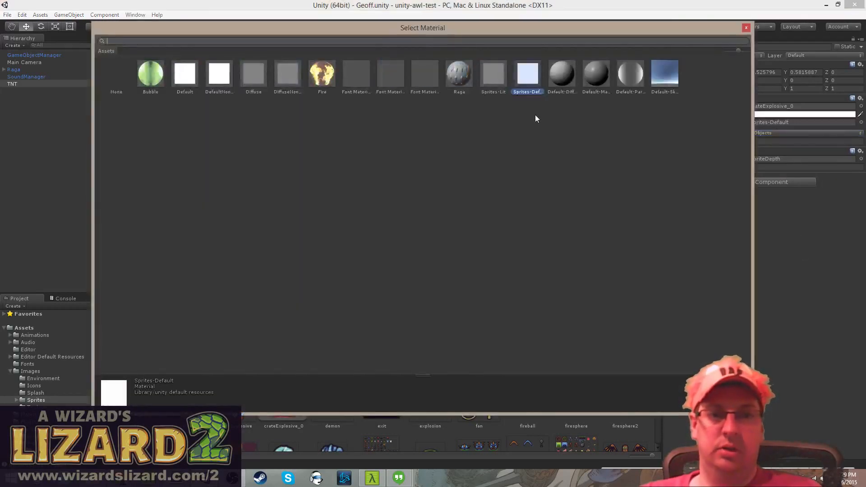
pyautogui.doubleClick(502, 77)
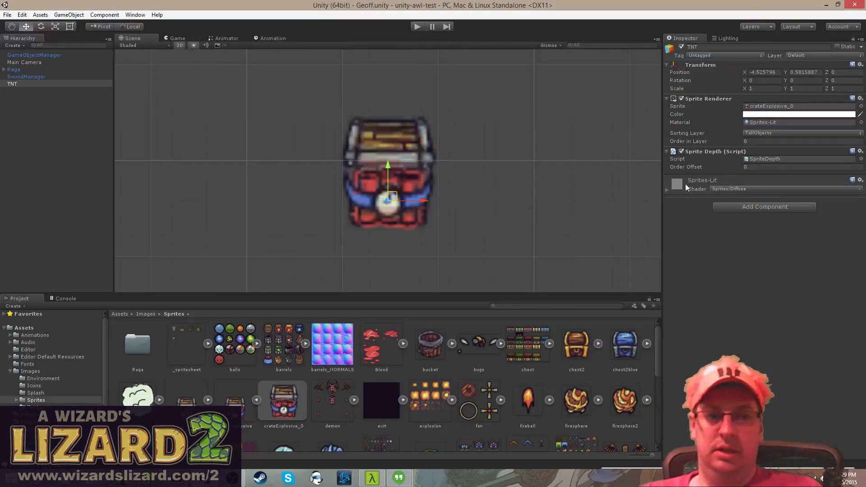
# - Add a Box Collider 2D component to the TNT object
pyautogui.click(742, 206)
pyautogui.write('box')
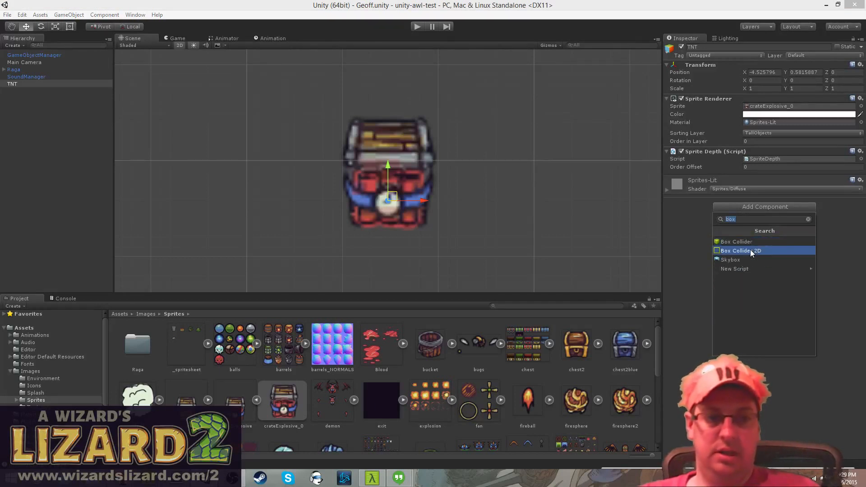
pyautogui.click(751, 252)
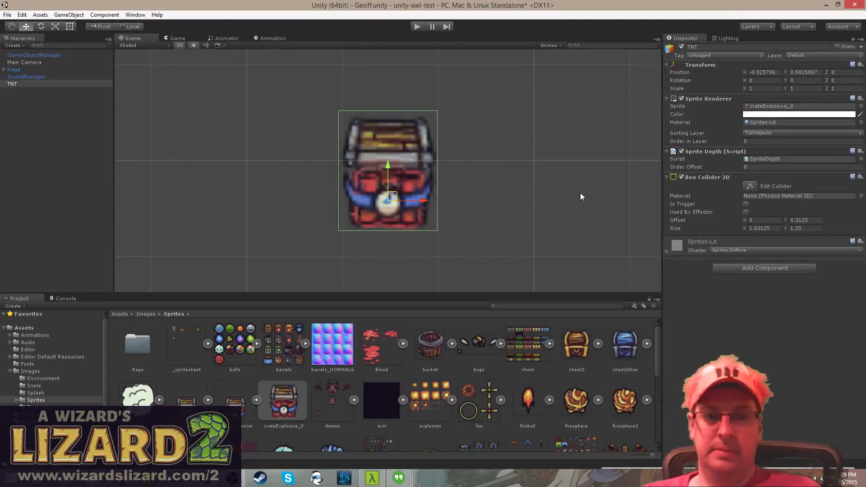
# - Edit the TNT object's Box Collider 2D to cover the crate's body, about 0.81 wide by 0.85 high
pyautogui.click(750, 185)
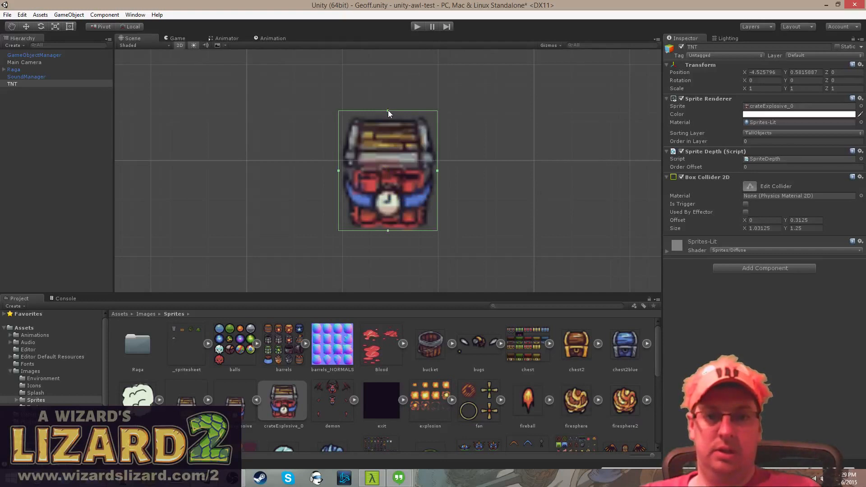
pyautogui.moveTo(388, 111); pyautogui.dragTo(395, 163)
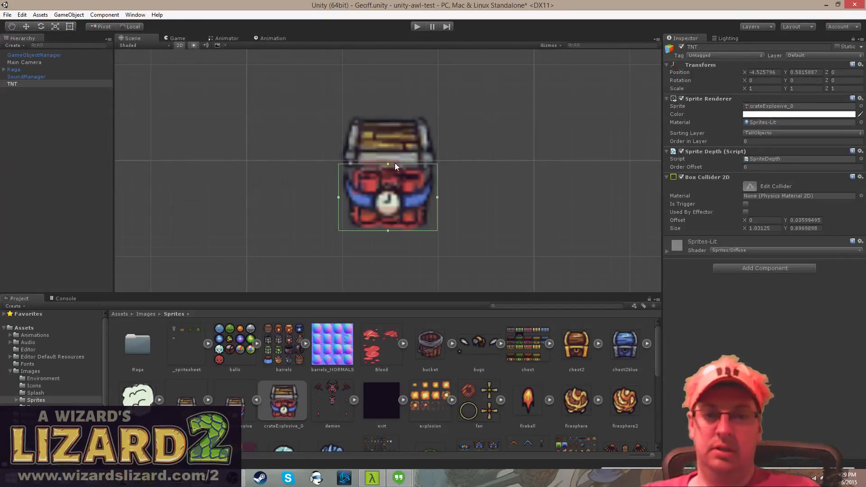
pyautogui.moveTo(338, 197); pyautogui.dragTo(355, 198)
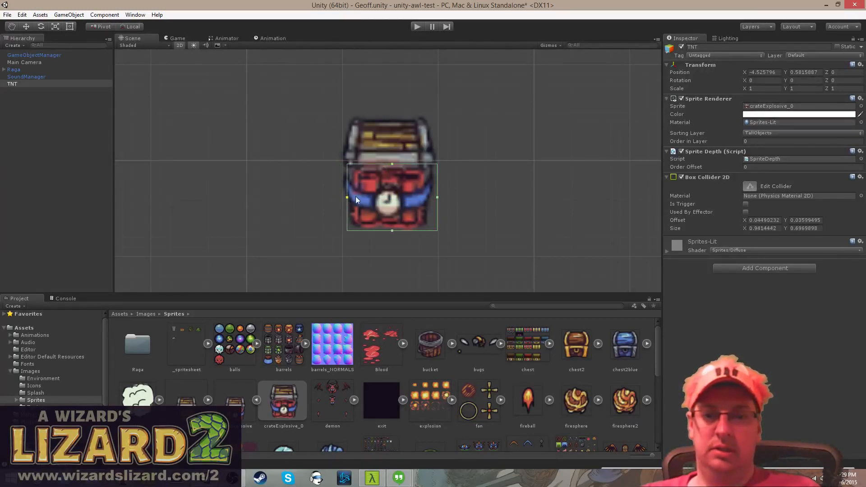
pyautogui.moveTo(437, 197); pyautogui.dragTo(424, 197)
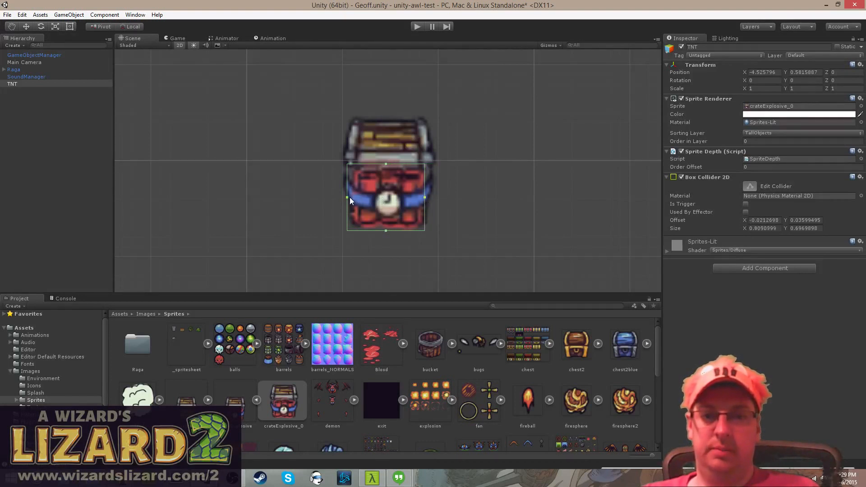
pyautogui.moveTo(423, 197); pyautogui.dragTo(427, 198)
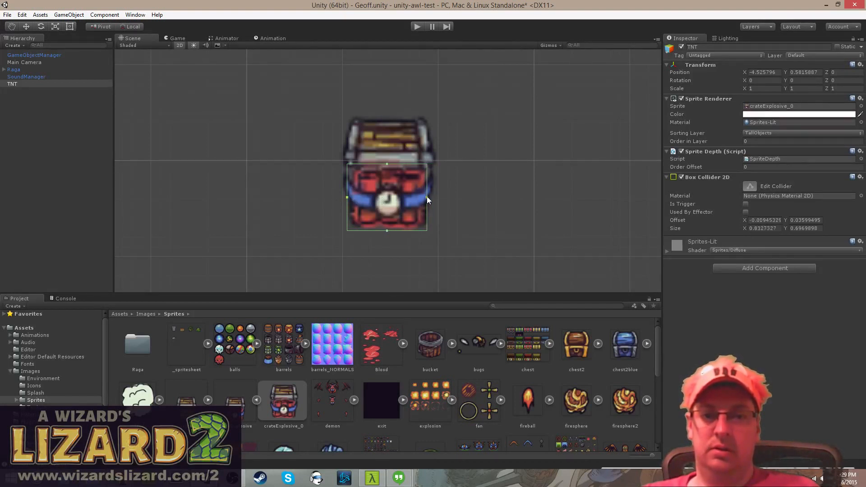
pyautogui.moveTo(385, 229); pyautogui.dragTo(386, 224)
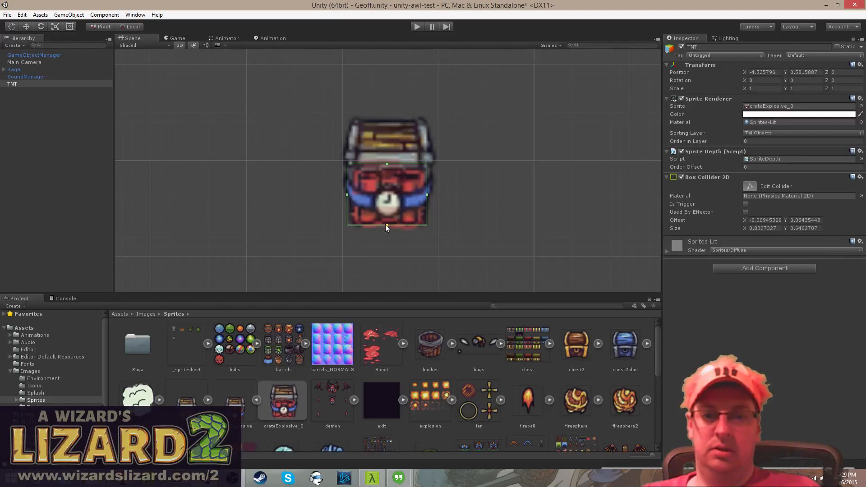
pyautogui.moveTo(347, 193); pyautogui.dragTo(348, 194)
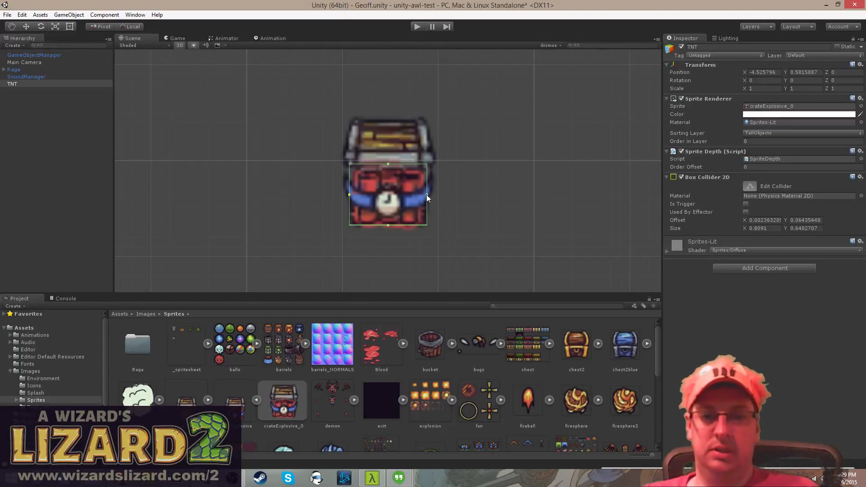
pyautogui.moveTo(426, 193); pyautogui.dragTo(426, 194)
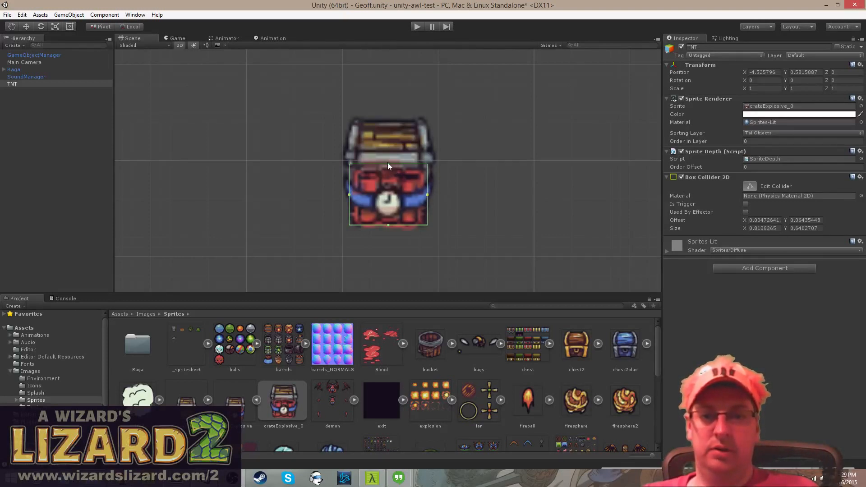
pyautogui.moveTo(388, 164); pyautogui.dragTo(389, 125)
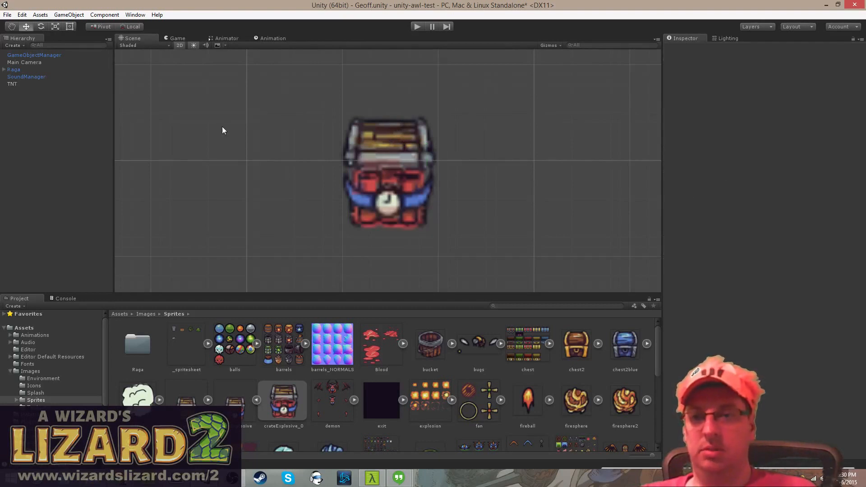
pyautogui.click(15, 84)
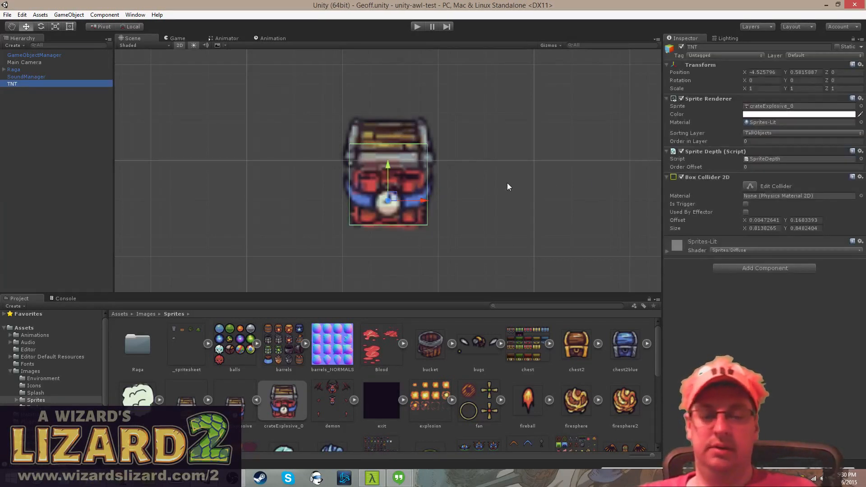
pyautogui.click(804, 341)
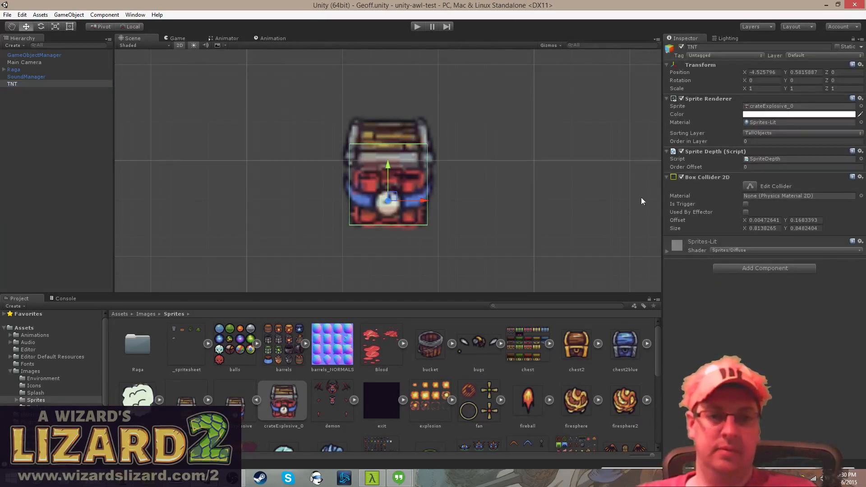
# - Play-test the scene with gizmos toggled on and off, checking how the character collides and sorts around the TNT crate
pyautogui.click(421, 28)
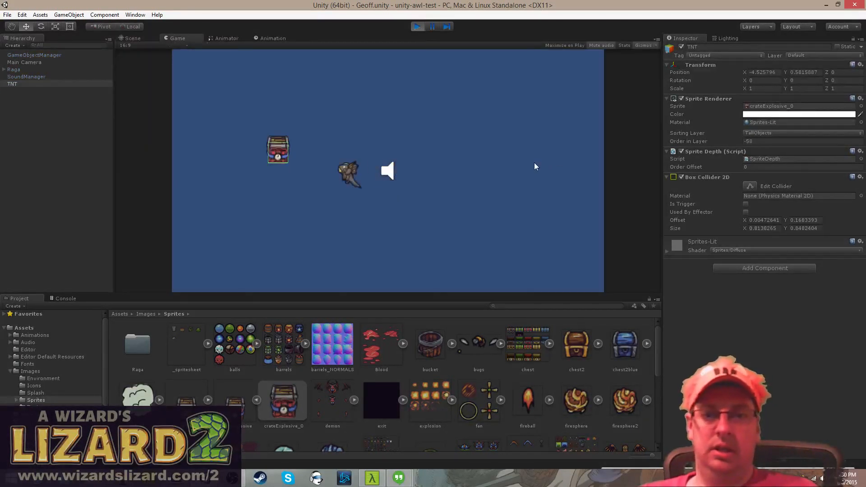
pyautogui.click(640, 46)
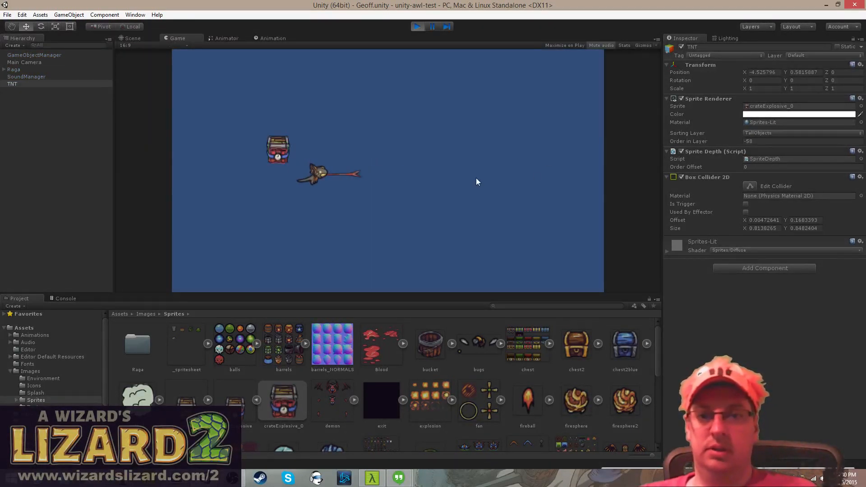
pyautogui.click(643, 46)
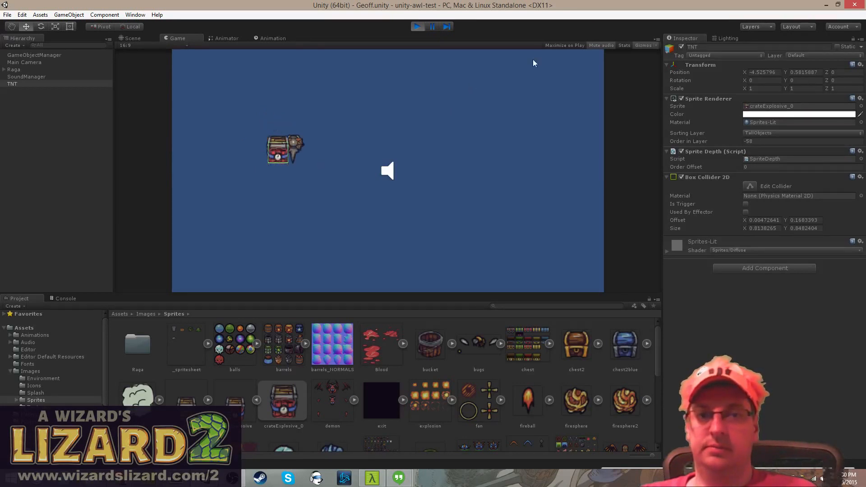
pyautogui.click(643, 45)
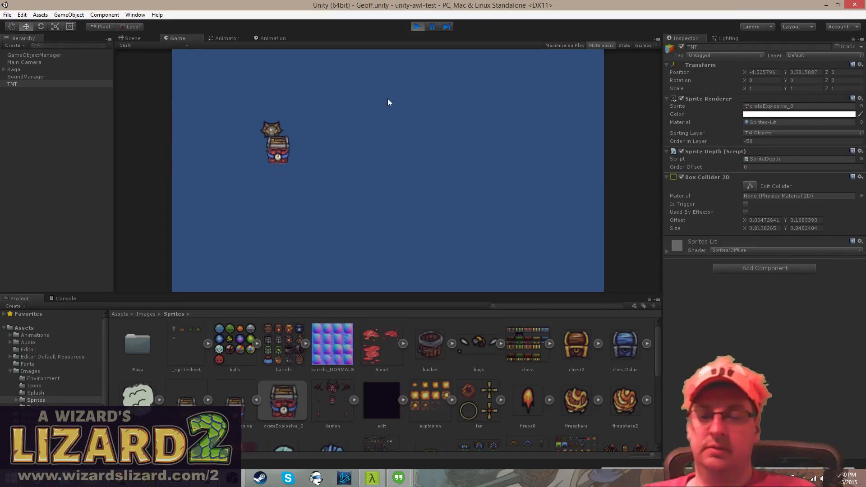
pyautogui.click(415, 26)
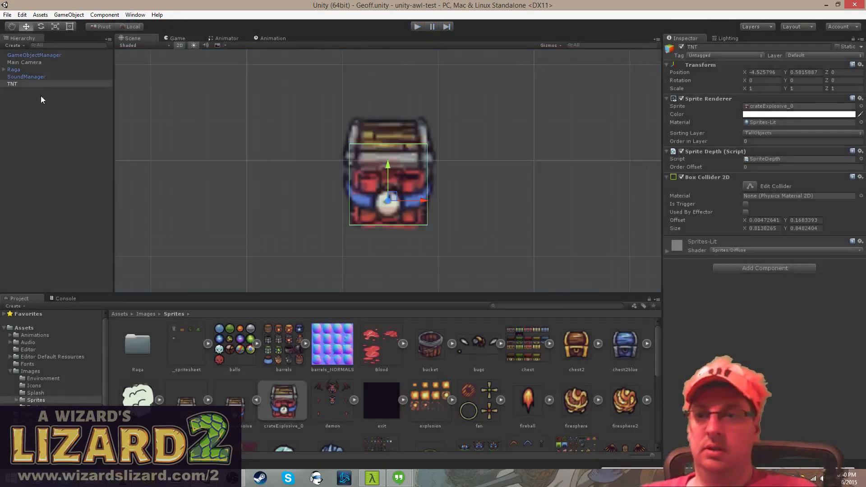
pyautogui.click(31, 84)
pyautogui.click(821, 351)
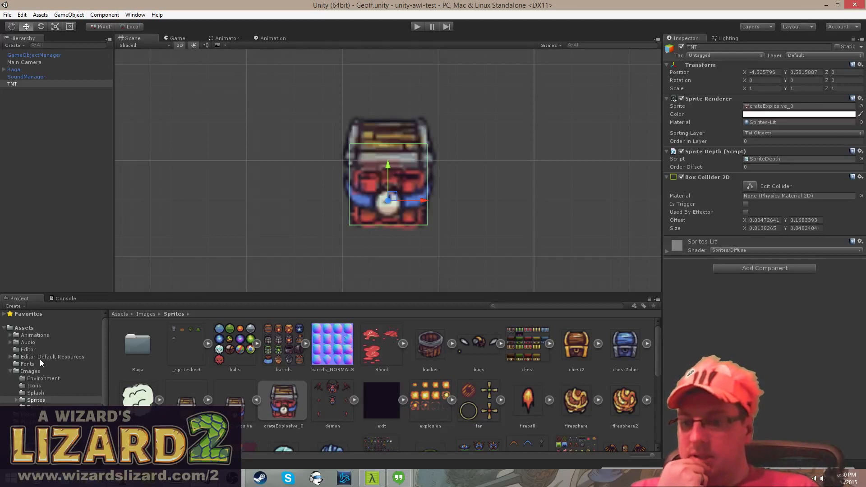
# - Place the Explosion prefab from Resources/Prefabs/Misc into the scene beside the TNT crate
pyautogui.scroll(-4, 53, 366)
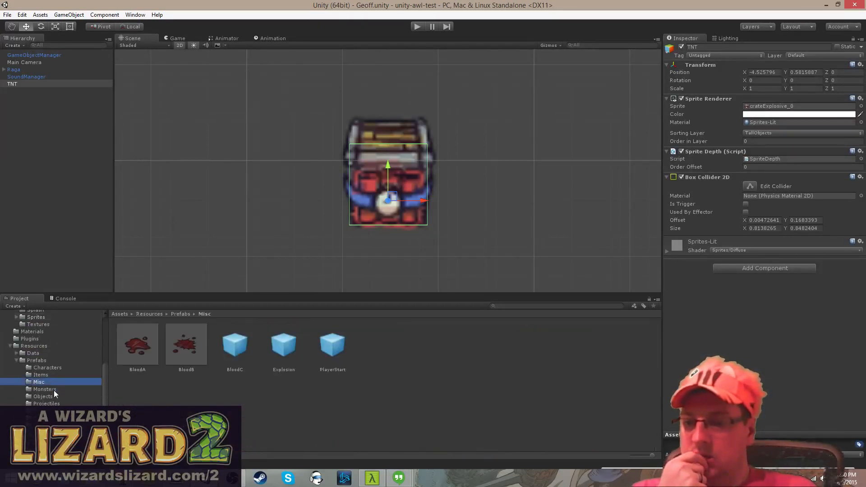
pyautogui.click(54, 389)
pyautogui.click(51, 382)
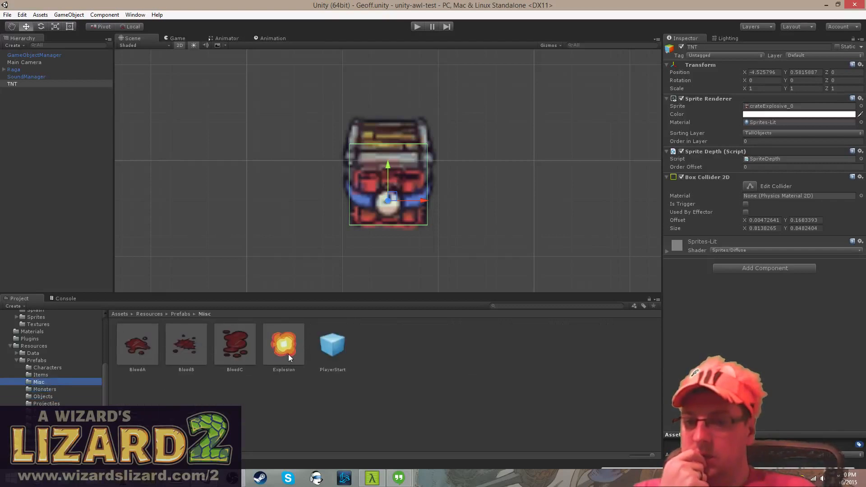
pyautogui.moveTo(288, 354); pyautogui.dragTo(239, 171)
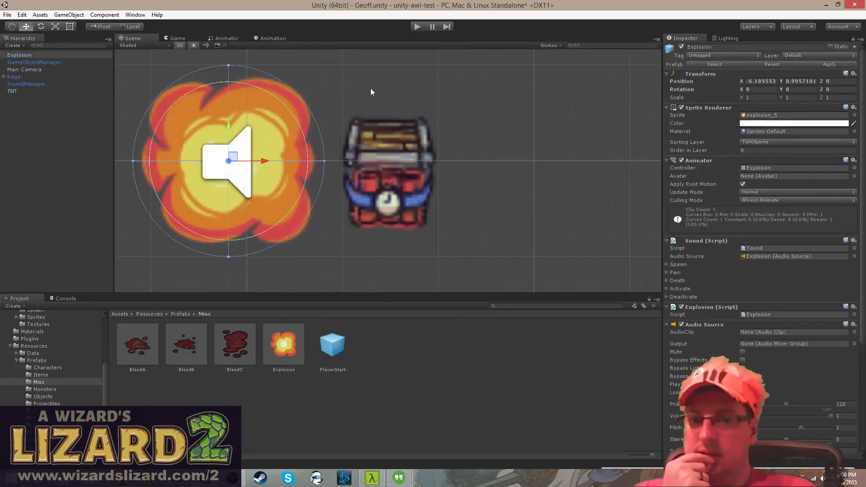
# - Play-test the scene, moving the character around the explosion and the TNT crate to watch the animation
pyautogui.click(417, 27)
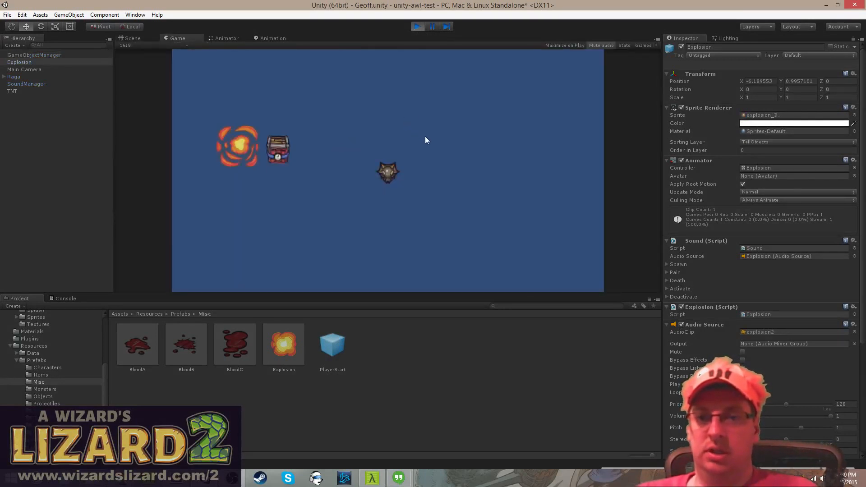
pyautogui.press('a')
pyautogui.press('s')
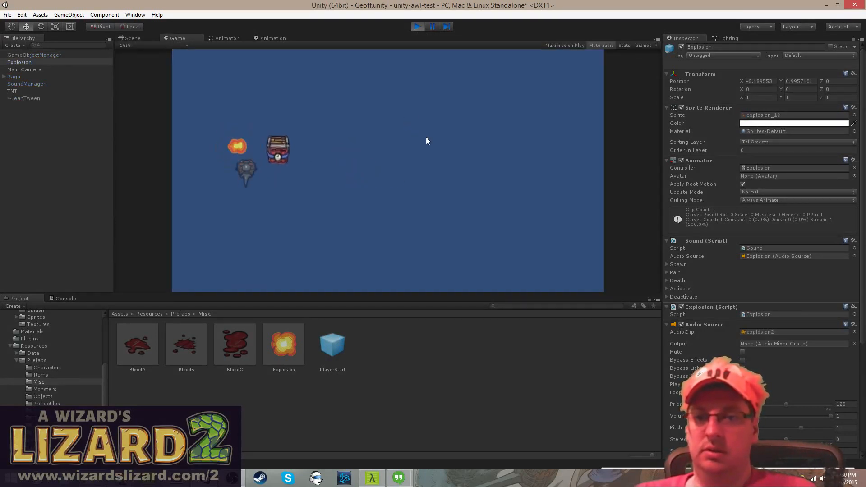
pyautogui.press('w')
pyautogui.press('s')
pyautogui.press('d')
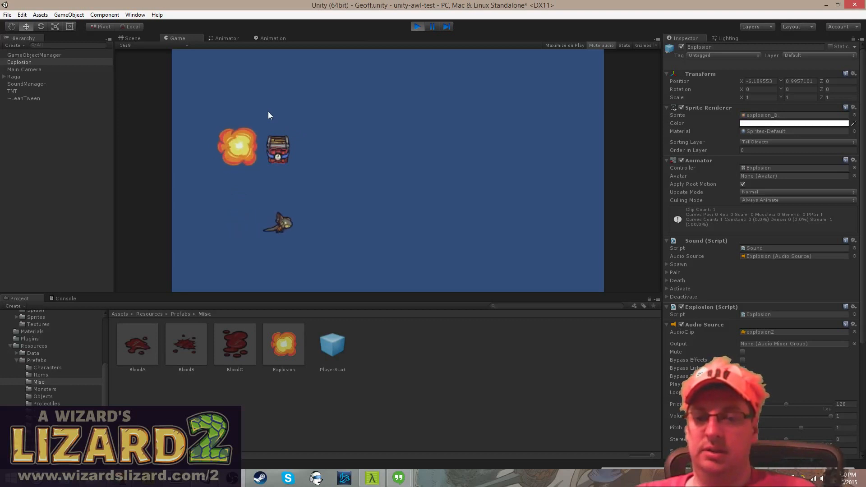
pyautogui.press('w')
pyautogui.press('w')
pyautogui.press('a')
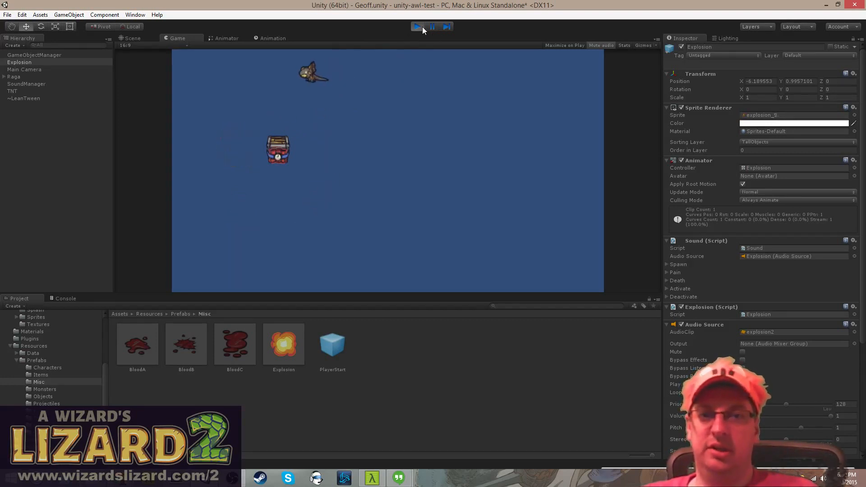
pyautogui.press('s')
pyautogui.press('d')
pyautogui.press('s')
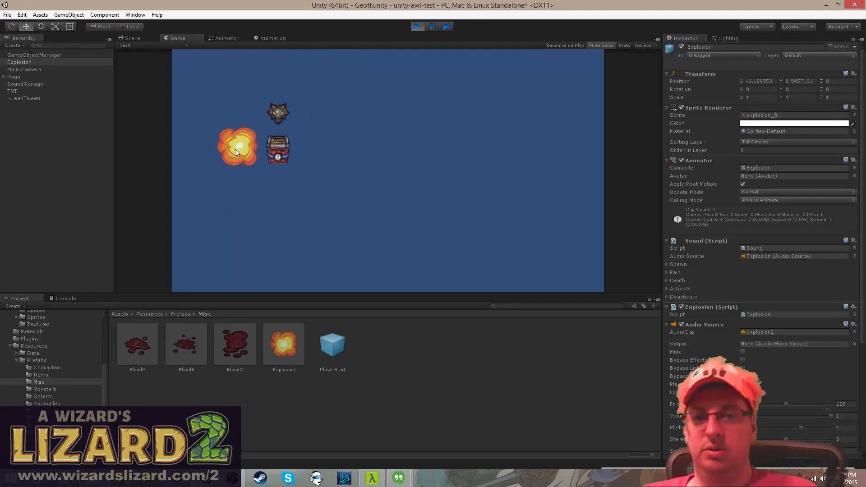
pyautogui.press('a')
pyautogui.press('w')
pyautogui.press('d')
pyautogui.press('s')
pyautogui.press('w')
pyautogui.press('a')
pyautogui.press('s')
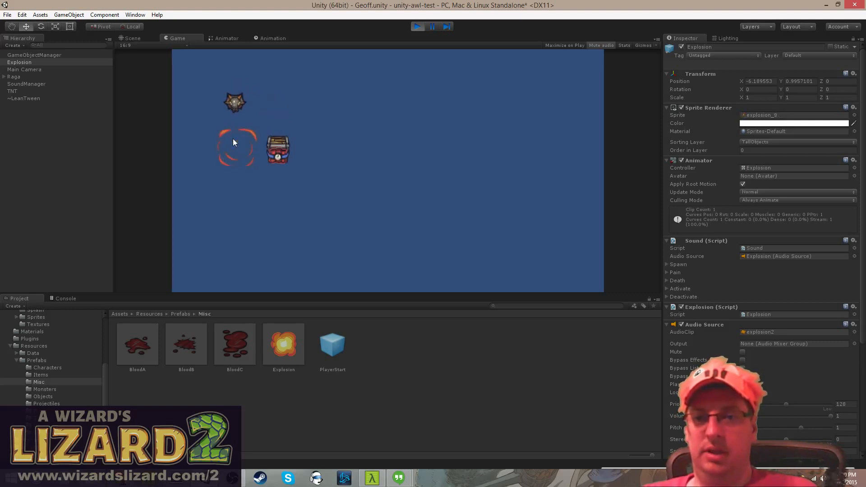
pyautogui.press('w')
pyautogui.press('d')
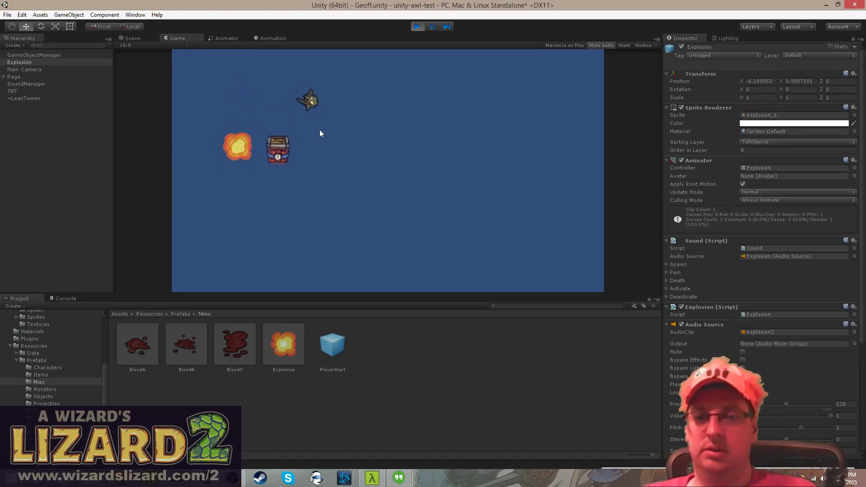
pyautogui.press('s')
pyautogui.click(418, 26)
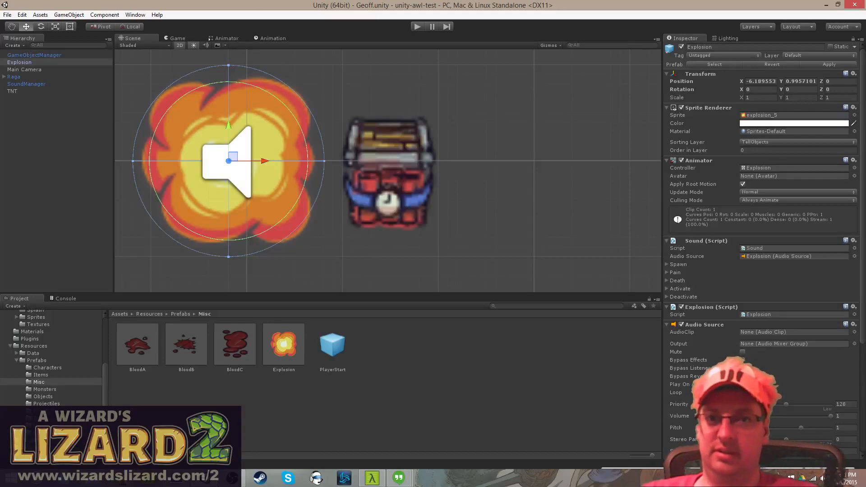
# - Read the Twitch stream chat in Chrome and return to Unity to briefly rerun the scene with the explosion
pyautogui.hotkey('alt', 'Tab')
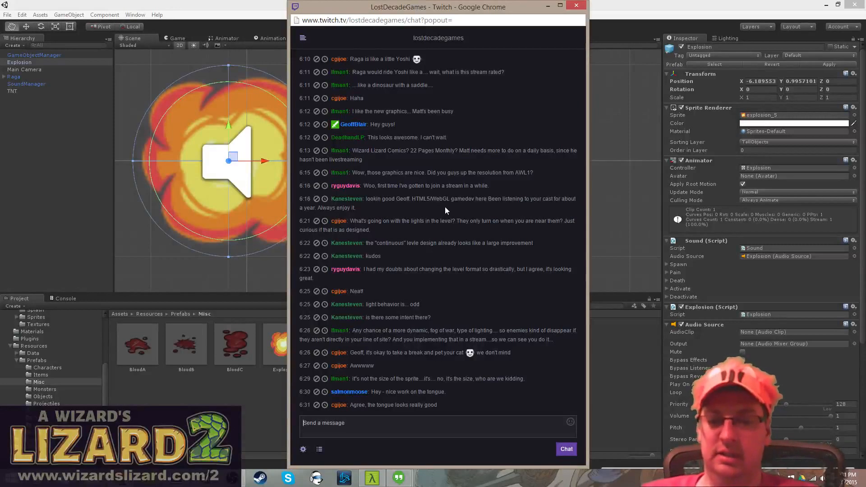
pyautogui.click(254, 4)
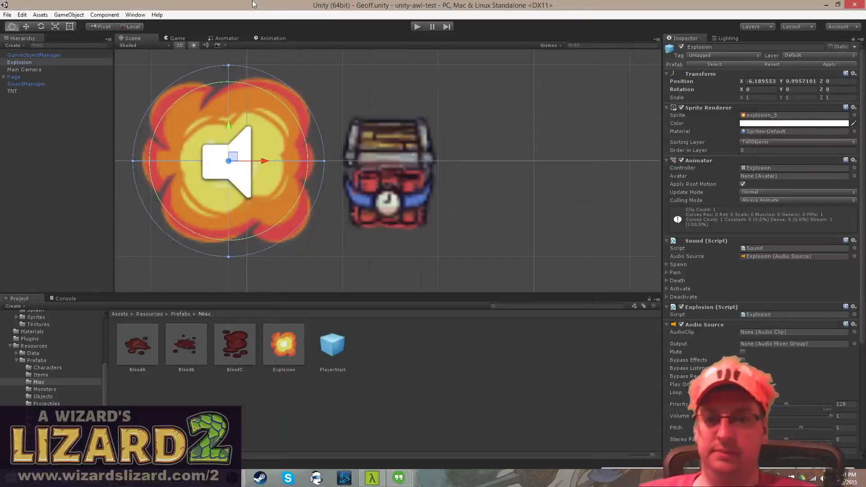
pyautogui.click(418, 27)
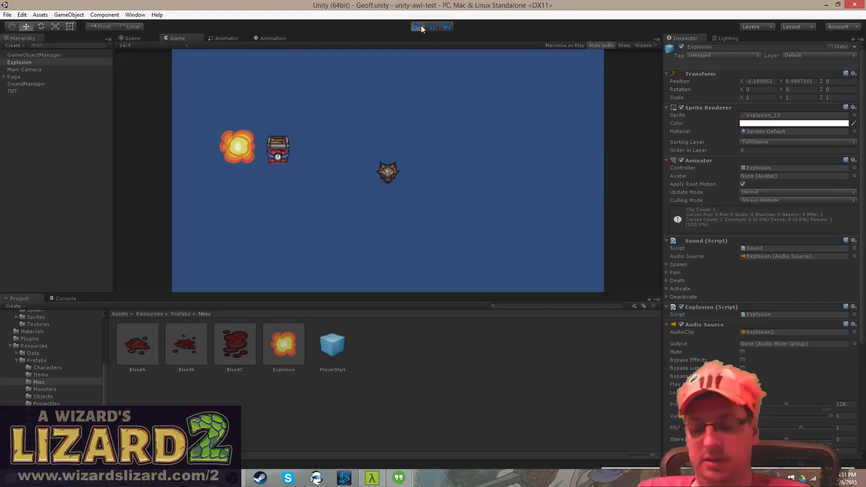
pyautogui.click(420, 26)
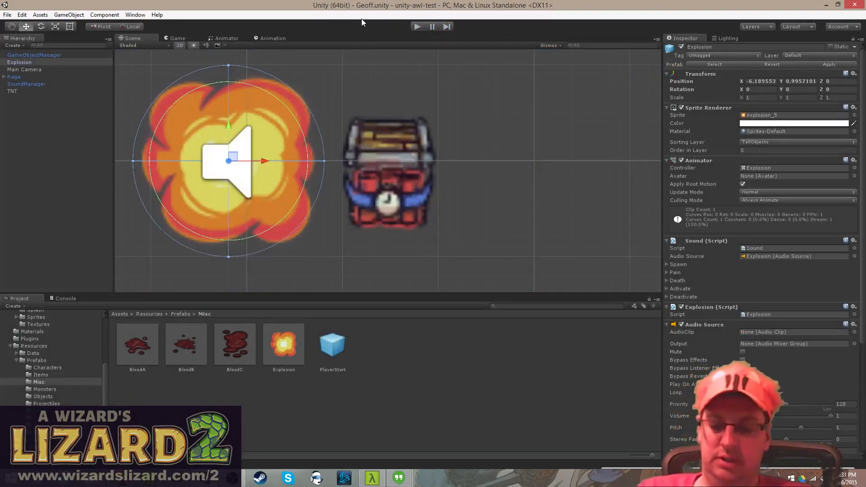
# - Add the Mortal script component to the TNT object
pyautogui.click(25, 64)
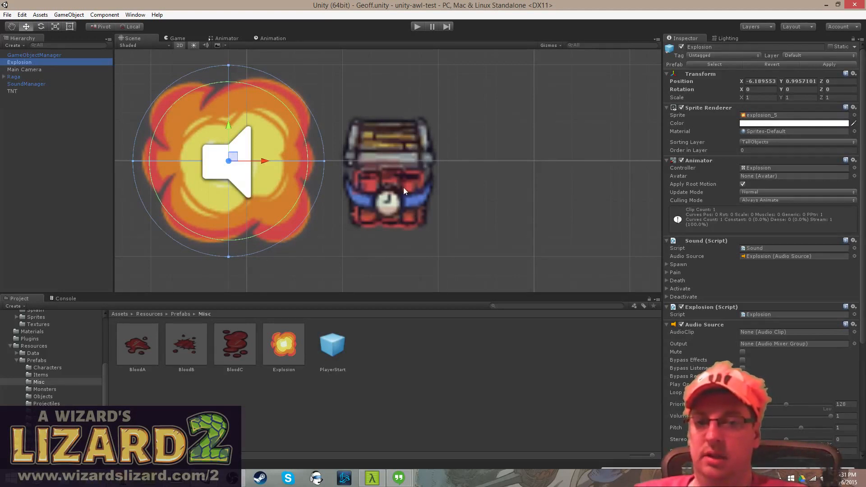
pyautogui.click(28, 91)
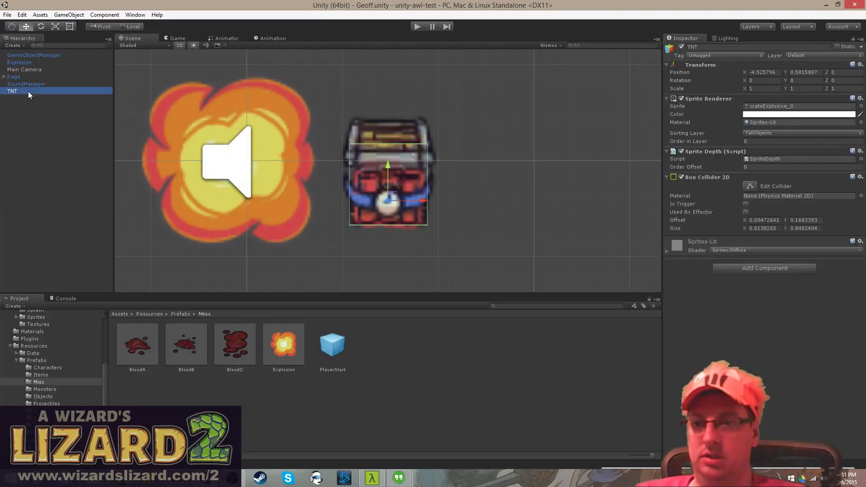
pyautogui.click(770, 268)
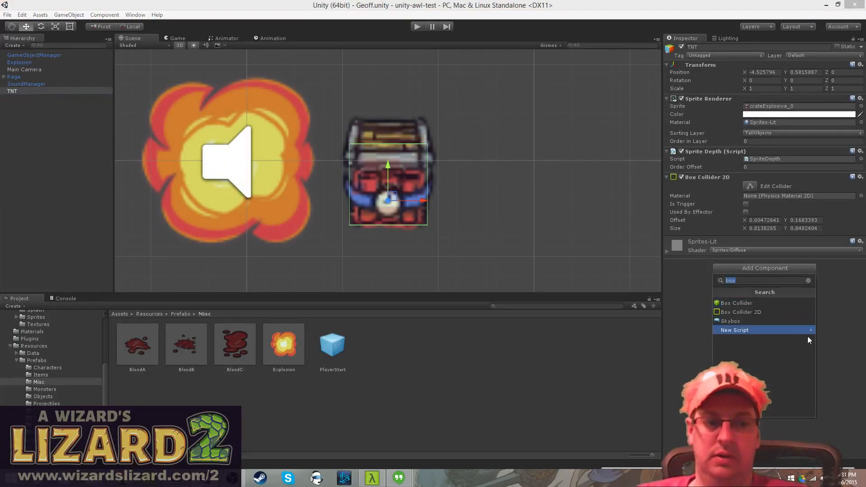
pyautogui.write('mortal')
pyautogui.press('Return')
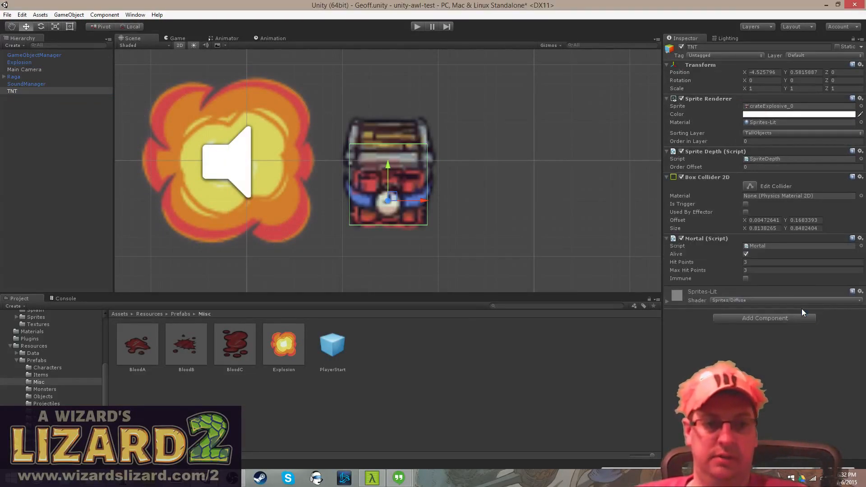
# - Set the TNT's Hit Points and Max Hit Points to 1 and save the scene
pyautogui.click(749, 262)
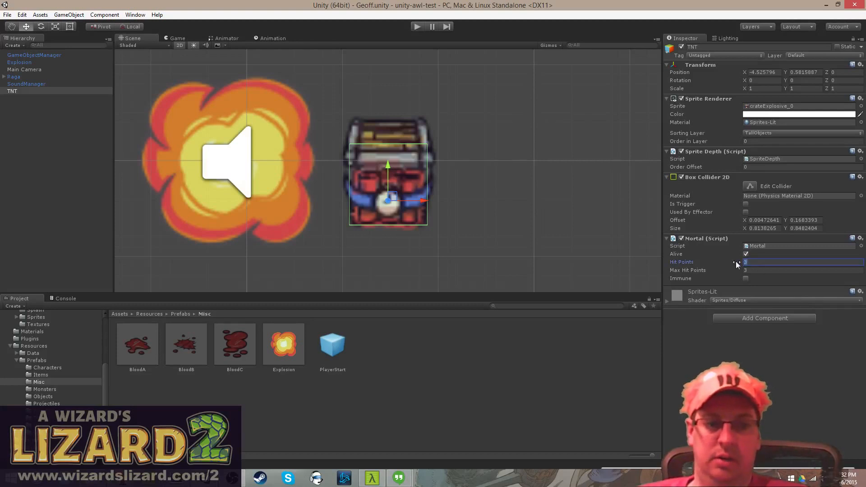
pyautogui.write('1')
pyautogui.click(769, 270)
pyautogui.write('1')
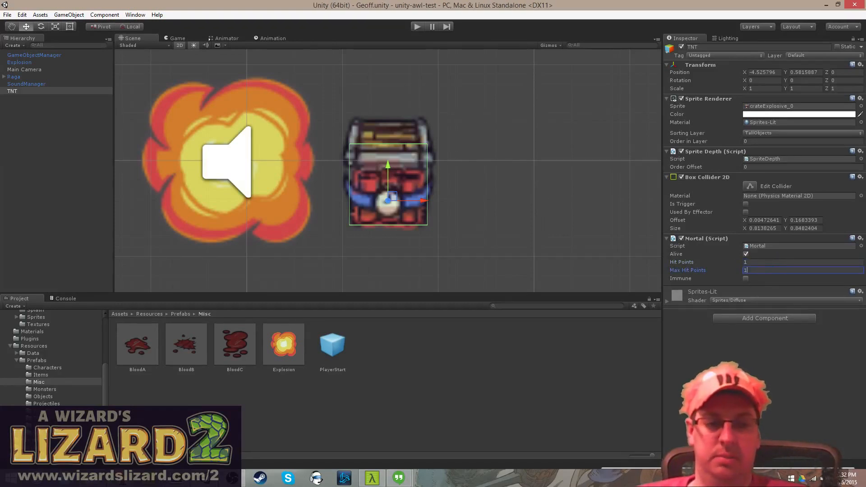
pyautogui.hotkey('ctrl', 's')
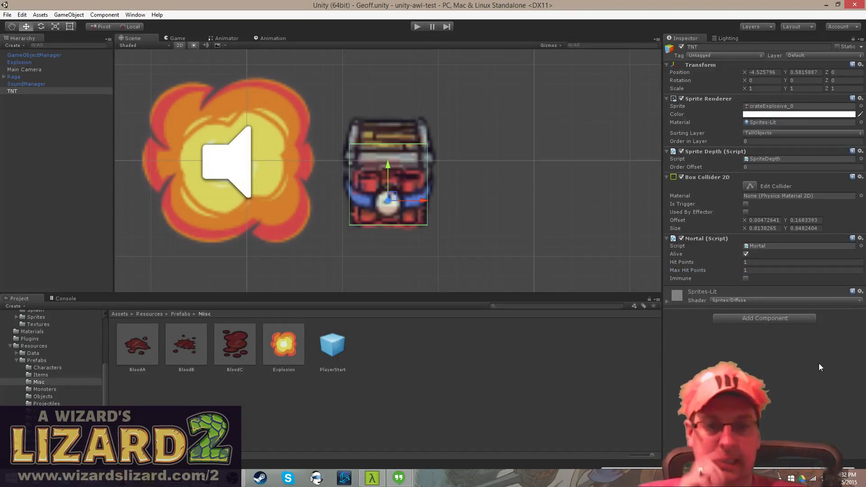
# - Create a new C# script named Explosive in the Assets/Scripts folder
pyautogui.click(786, 318)
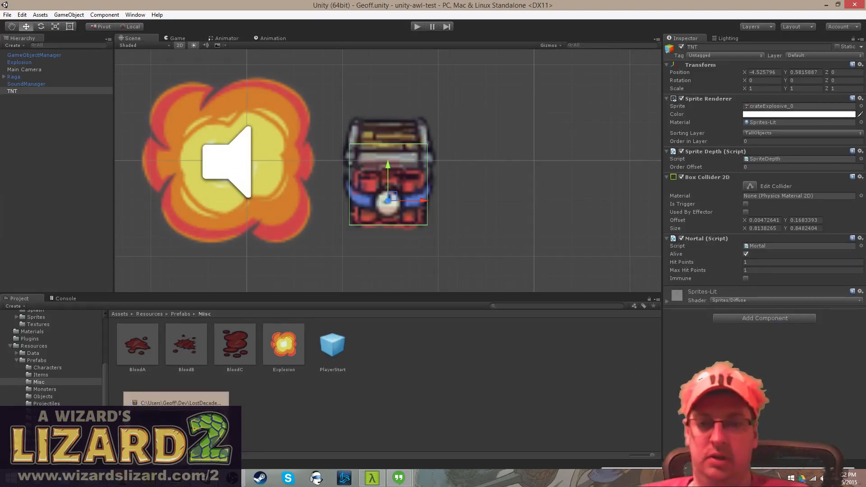
pyautogui.click(386, 411)
pyautogui.click(40, 418)
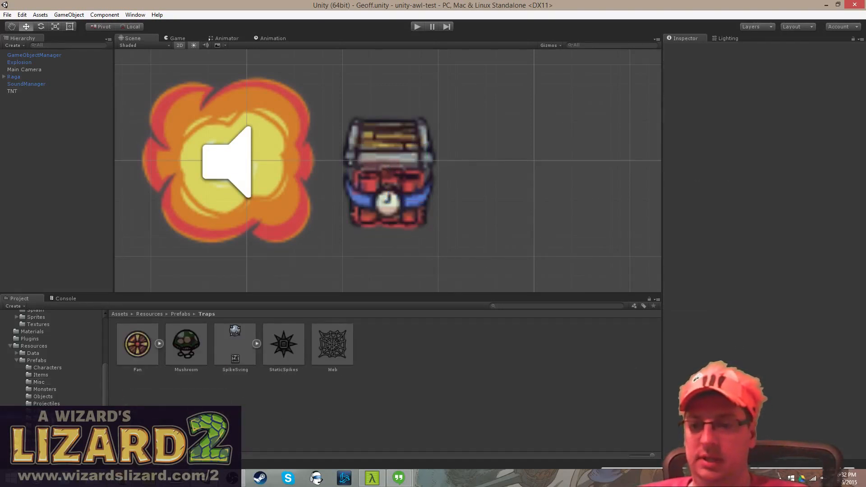
pyautogui.click(30, 440)
pyautogui.click(30, 446)
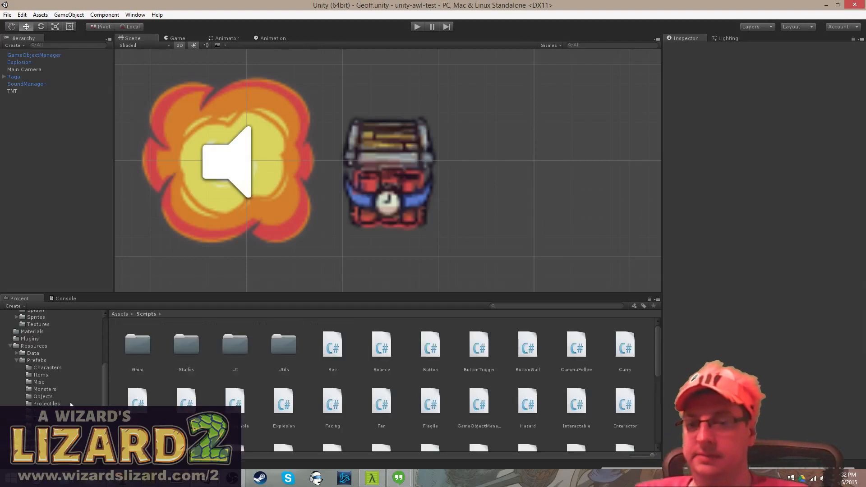
pyautogui.rightClick(159, 379)
pyautogui.moveTo(249, 221)
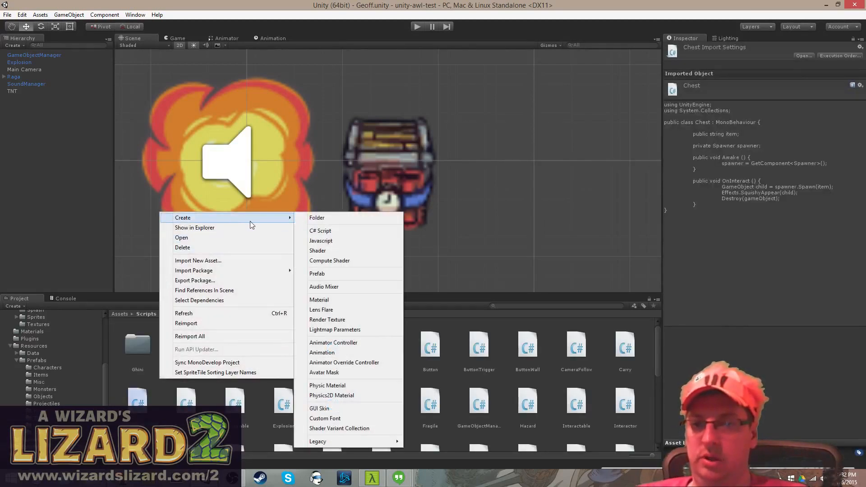
pyautogui.click(329, 229)
pyautogui.write('E')
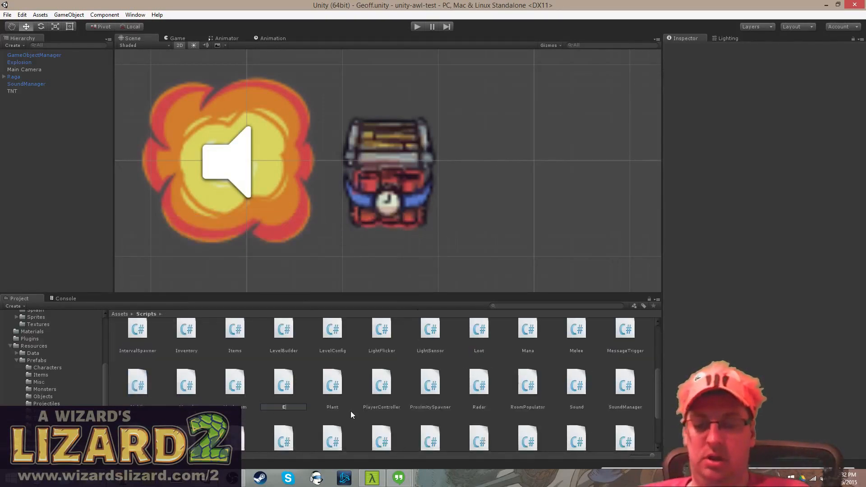
pyautogui.write('xplosive')
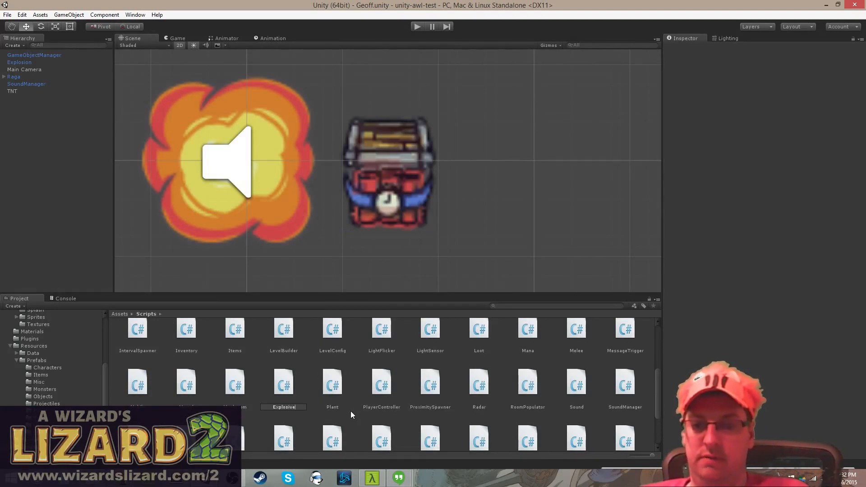
pyautogui.press('Return')
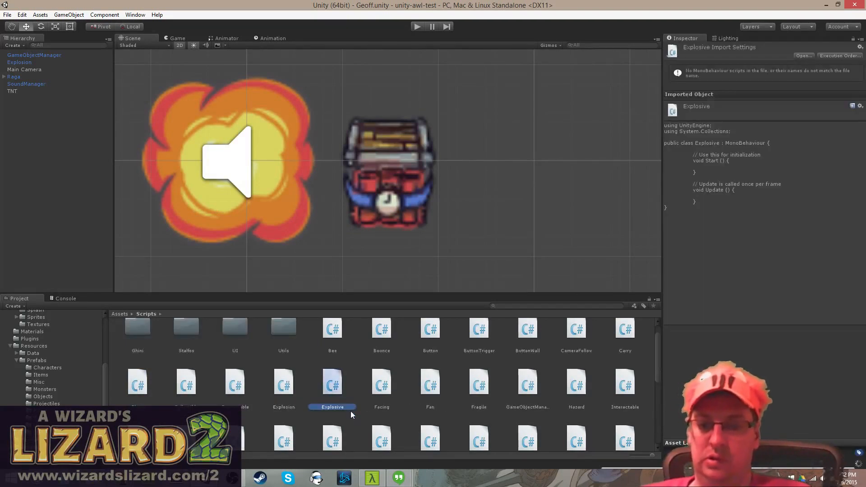
# - Preview the existing Explosion script's code and open the new Explosive script in Sublime Text
pyautogui.click(289, 387)
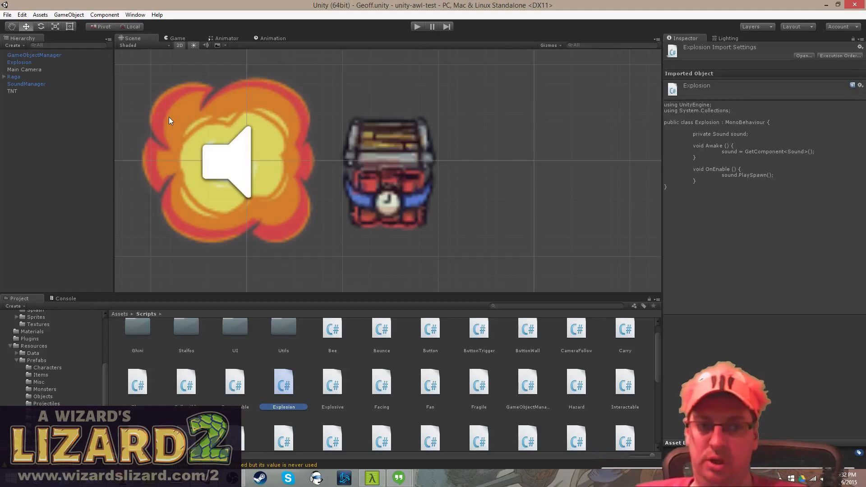
pyautogui.click(333, 380)
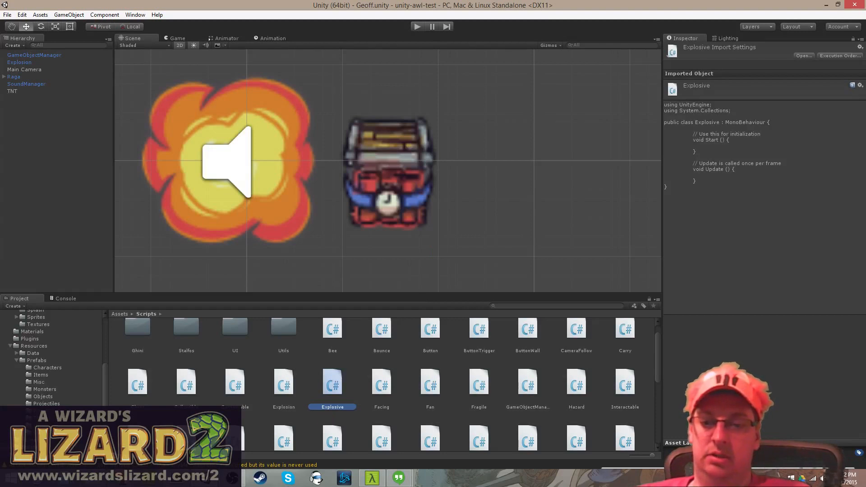
pyautogui.doubleClick(332, 383)
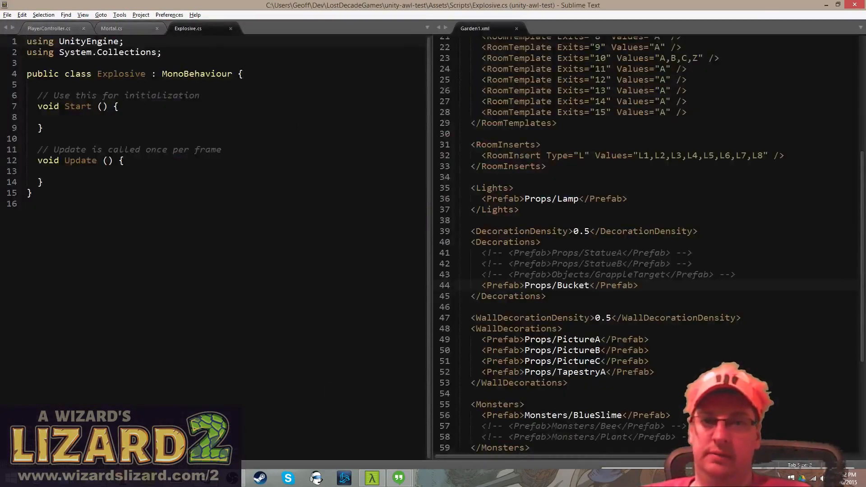
# - Close the Mortal.cs, PlayerController.cs and Garden1.xml files, keeping only Explosive.cs open
pyautogui.click(243, 128)
pyautogui.click(142, 28)
pyautogui.hotkey('ctrl', 'w')
pyautogui.click(74, 26)
pyautogui.hotkey('ctrl', 'w')
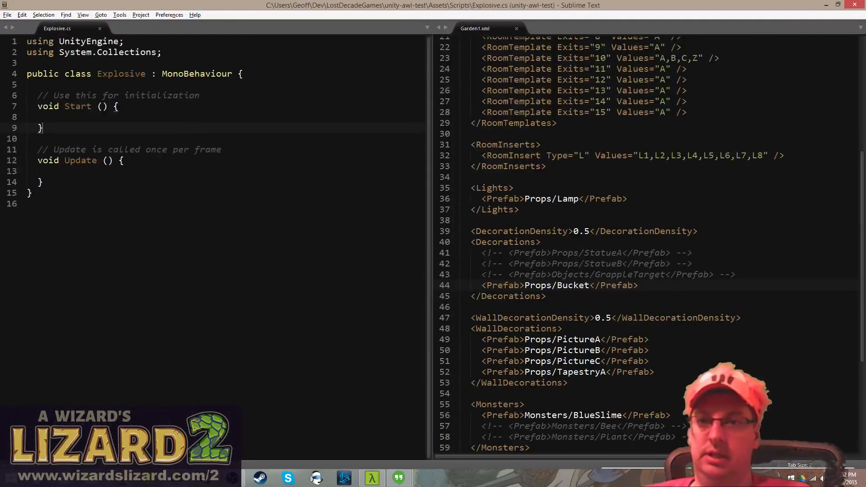
pyautogui.click(603, 316)
pyautogui.hotkey('ctrl', 'w')
# - Save Explosive.cs and delete the template Start and Update methods with their comments from the class
pyautogui.click(271, 171)
pyautogui.click(223, 107)
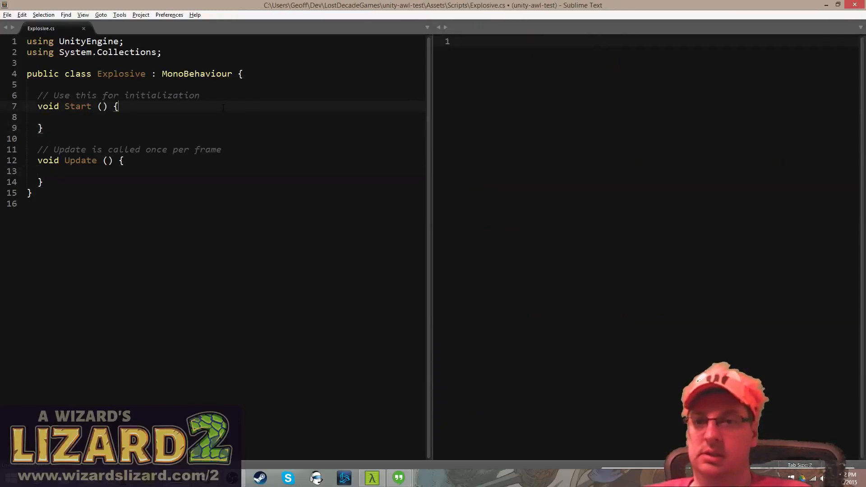
pyautogui.hotkey('ctrl', 's')
pyautogui.moveTo(27, 95); pyautogui.dragTo(27, 106)
pyautogui.hotkey('shift', 'Down')
pyautogui.hotkey('shift', 'Down')
pyautogui.hotkey('shift', 'Down')
pyautogui.hotkey('shift', 'Down')
pyautogui.hotkey('shift', 'Down')
pyautogui.hotkey('shift', 'Down')
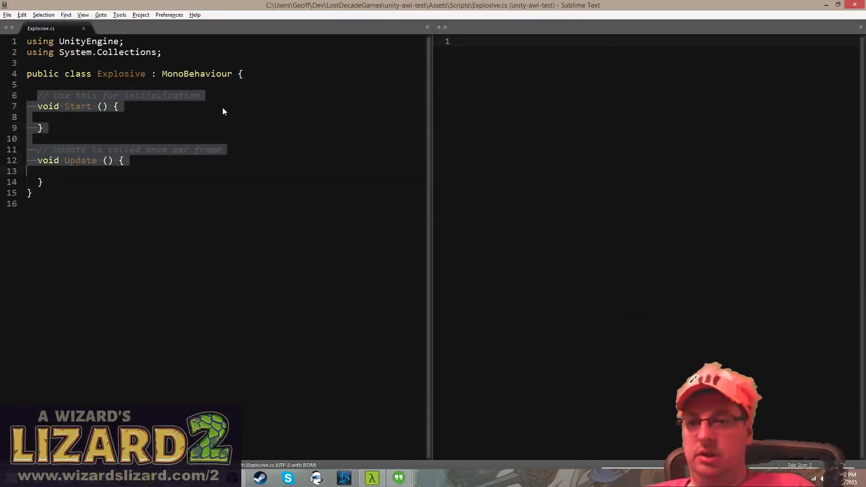
pyautogui.hotkey('shift', 'Down')
pyautogui.hotkey('shift', 'End')
pyautogui.press('BackSpace')
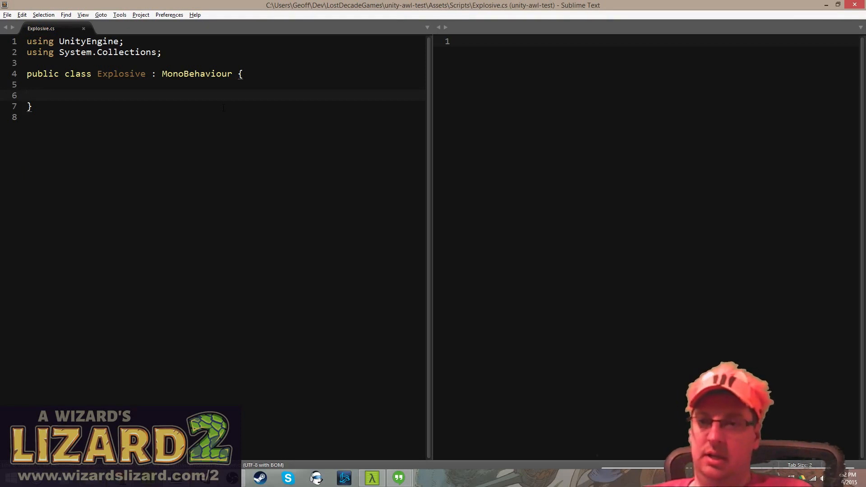
# - Declare the field "private Mortal mortal;" in the Explosive class, with blank lines around it
pyautogui.press('Return')
pyautogui.press('Up')
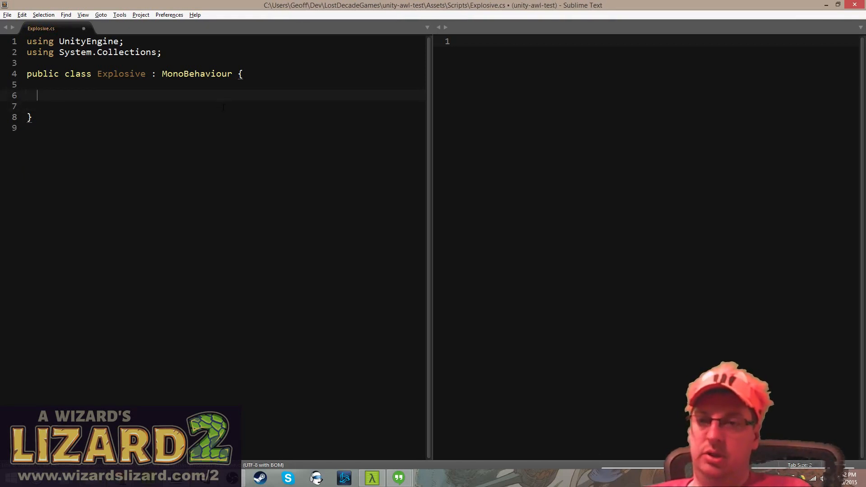
pyautogui.write('priov')
pyautogui.press('BackSpace')
pyautogui.write('vate')
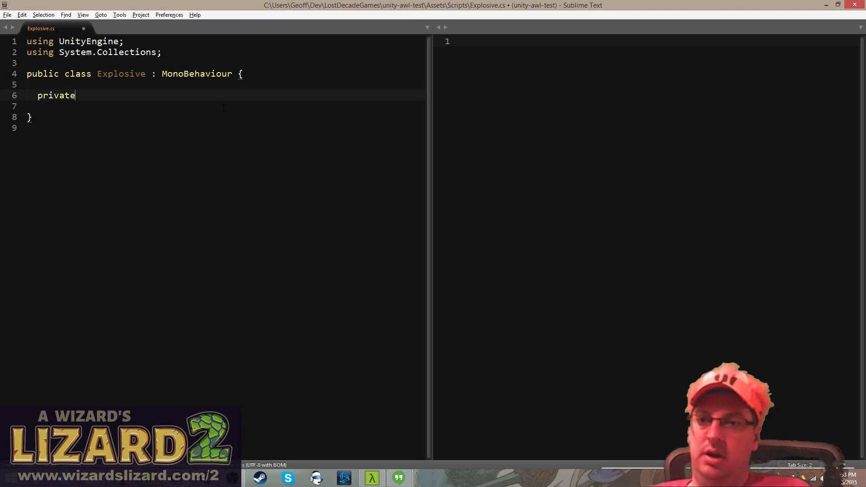
pyautogui.write(' Mortal mortal;')
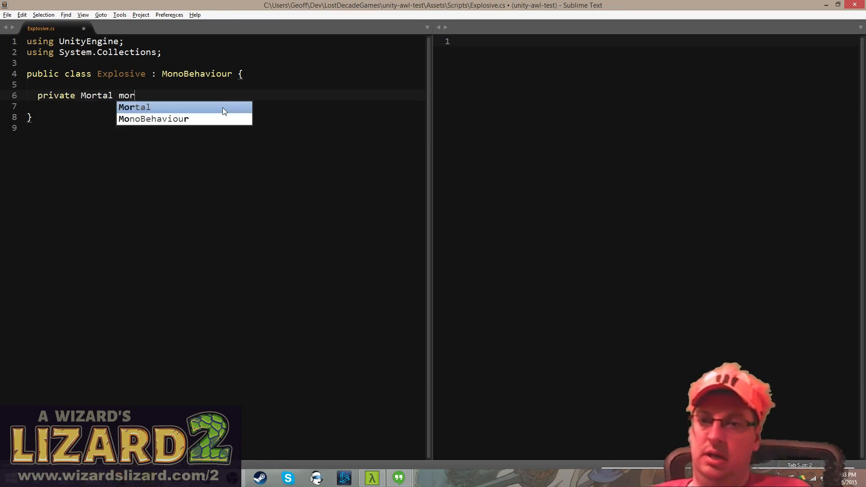
pyautogui.press('Return')
pyautogui.press('Return')
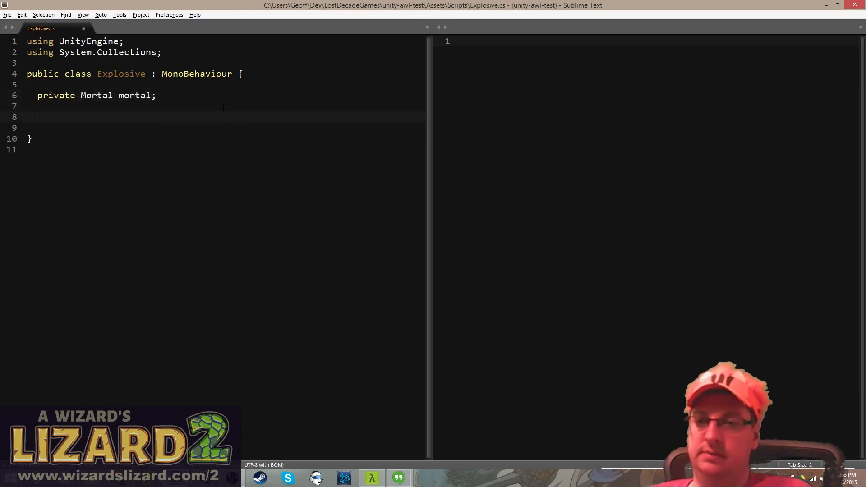
# - Add a public void Awake method that assigns mortal = GetComponent<Mortal>();
pyautogui.write('public void A')
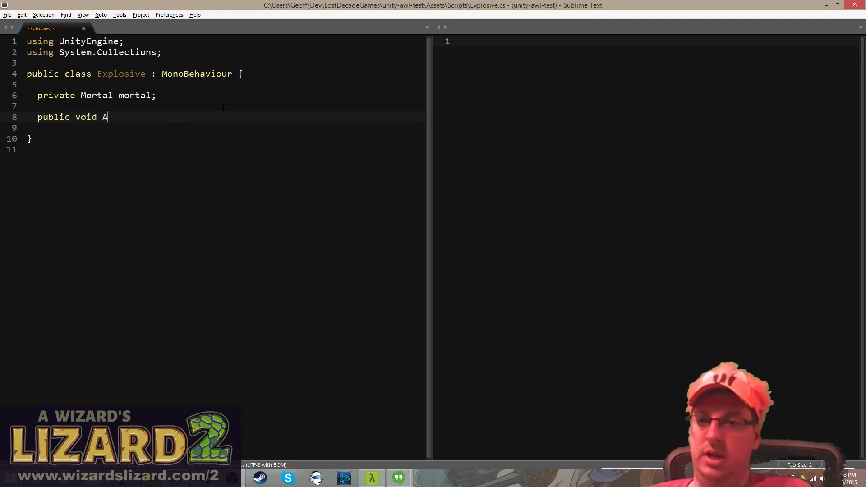
pyautogui.write('wake () {')
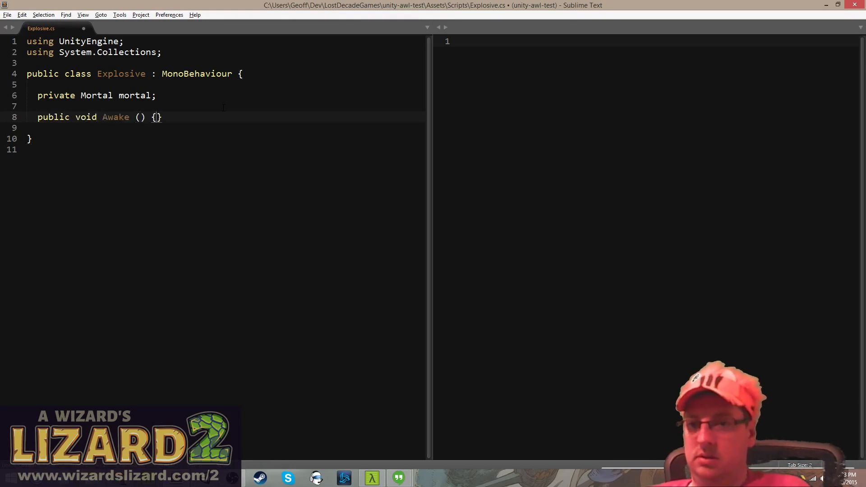
pyautogui.press('Return')
pyautogui.write('moprrt')
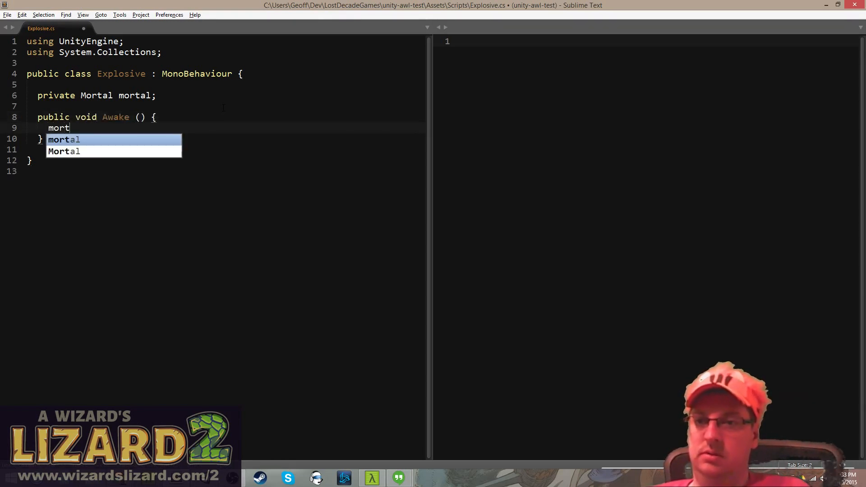
pyautogui.write('al = GetCOmpo')
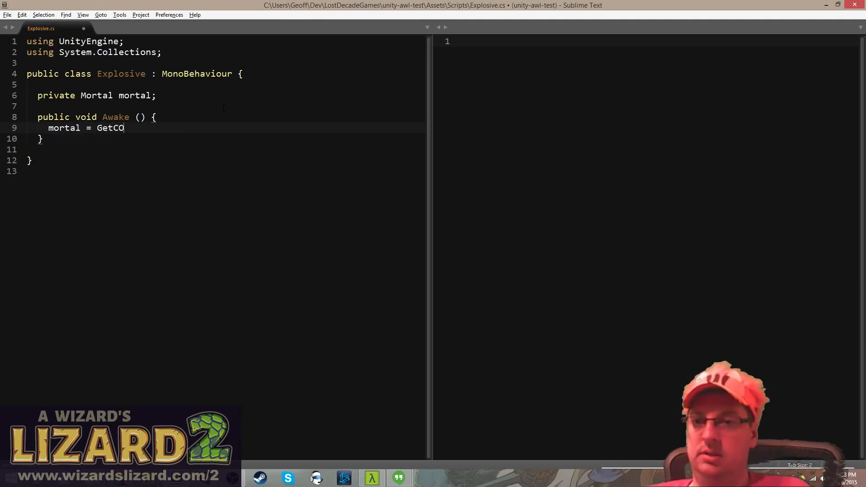
pyautogui.press('BackSpace')
pyautogui.press('BackSpace')
pyautogui.press('BackSpace')
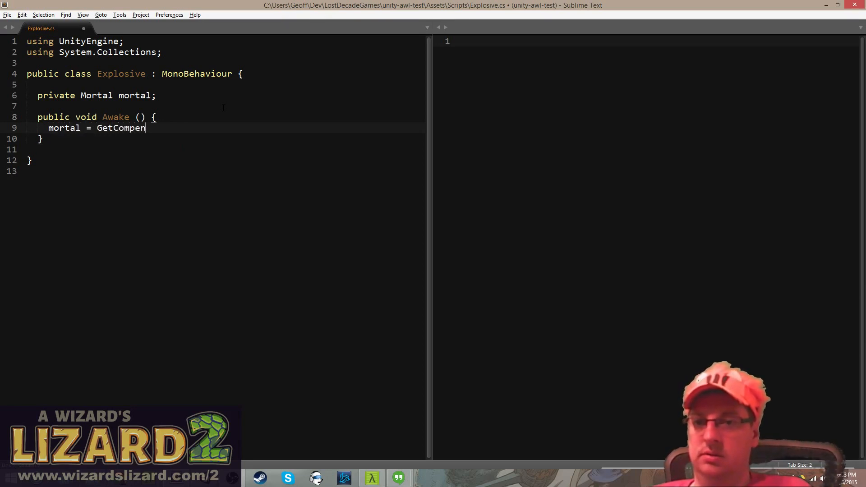
pyautogui.press('BackSpace')
pyautogui.press('BackSpace')
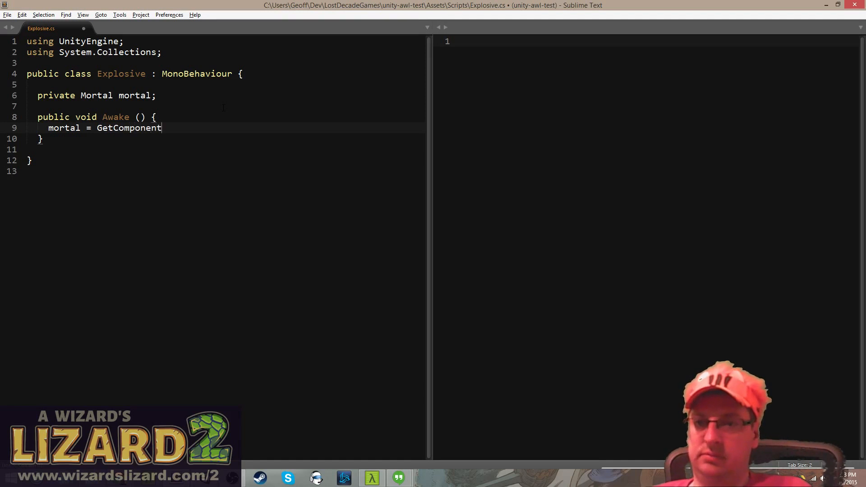
pyautogui.write('onent<Mortal>();')
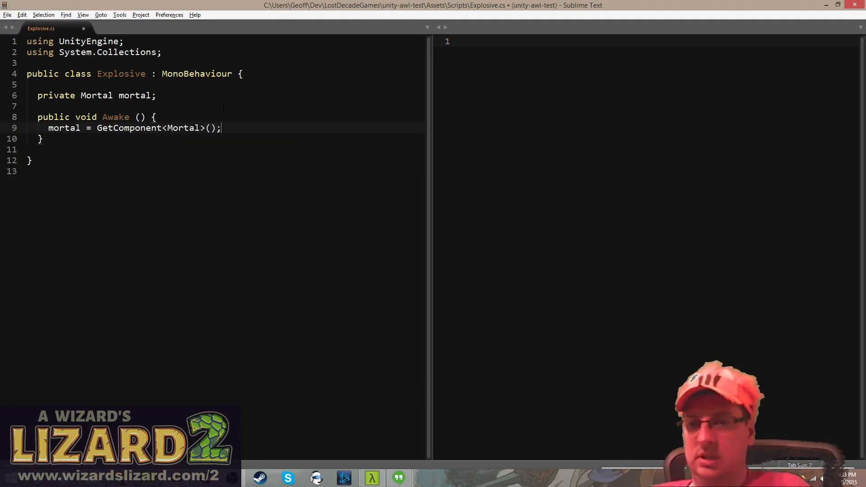
# - Begin a new line with mortal.OnDeath below the GetComponent assignment in Awake
pyautogui.press('Return')
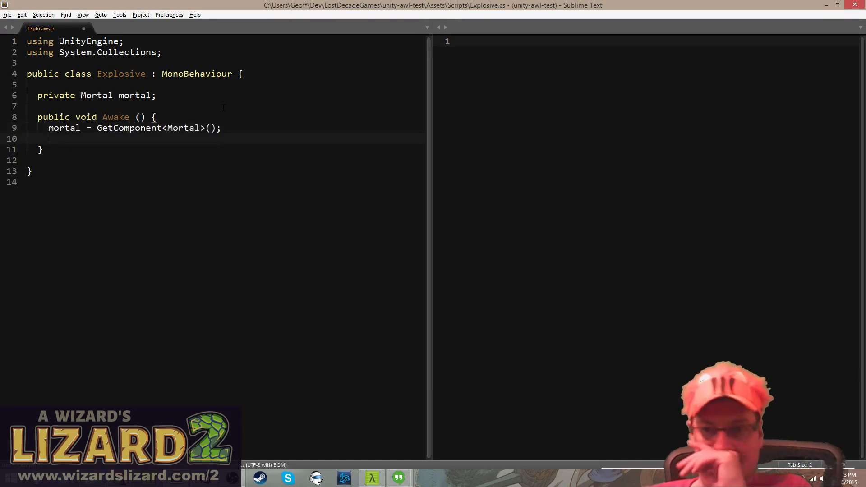
pyautogui.write('mortal')
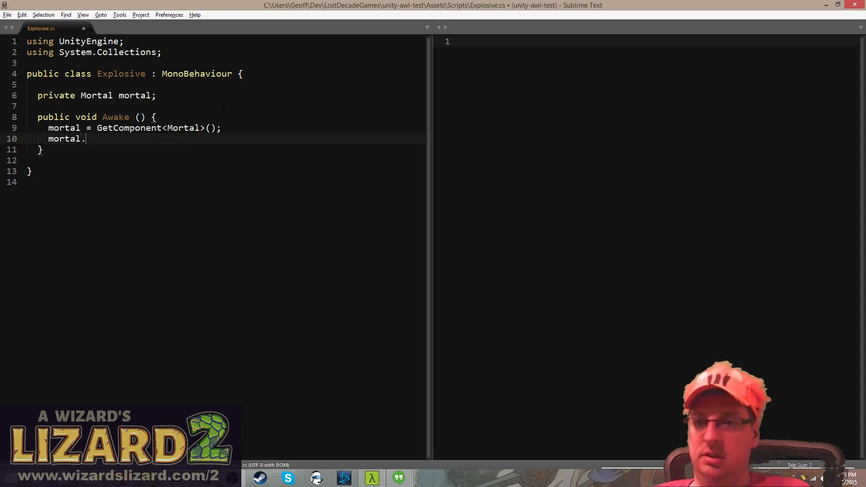
pyautogui.write('.OnDeath')
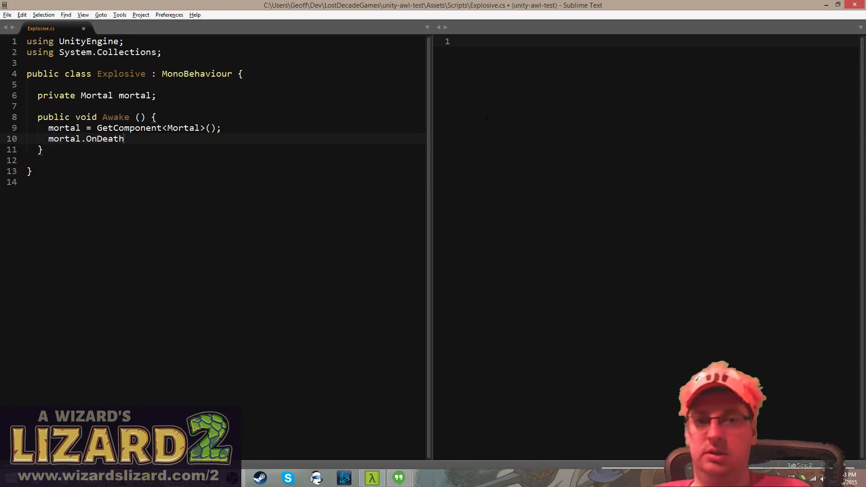
# - Open Mortal.cs in the empty second pane and check its delegate and event declarations
pyautogui.hotkey('ctrl', 'p')
pyautogui.write('mor')
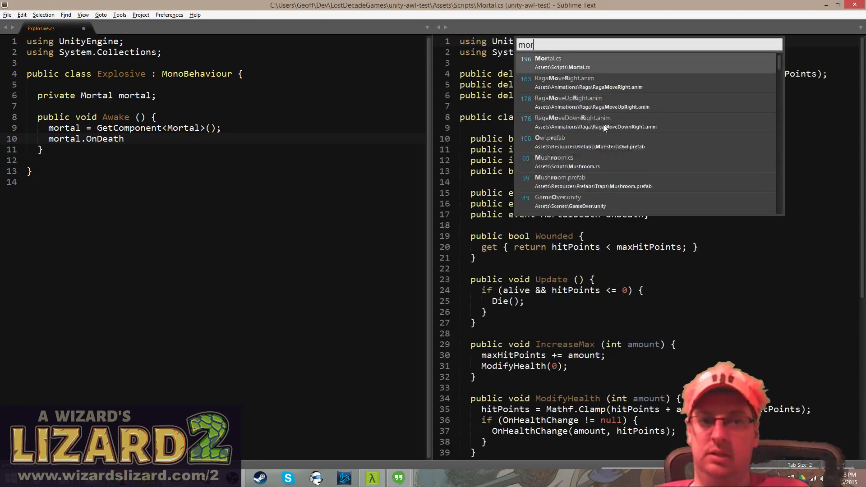
pyautogui.write('t')
pyautogui.press('Return')
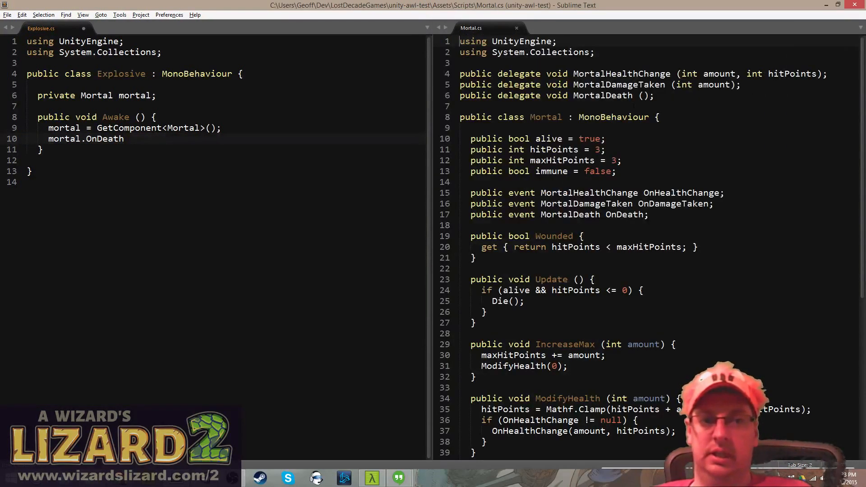
pyautogui.scroll(-1, 634, 225)
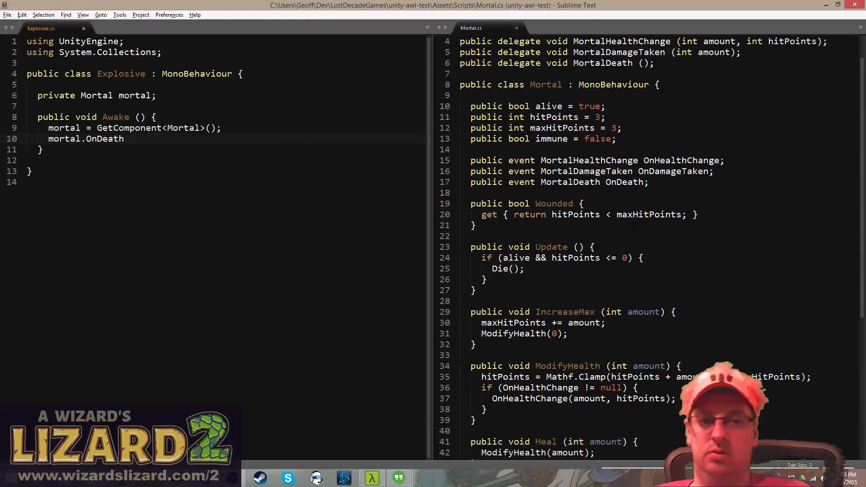
# - Complete the mortal.OnDeath line in Explosive.cs with "+= OnMortalDeath;" and save the file
pyautogui.click(229, 140)
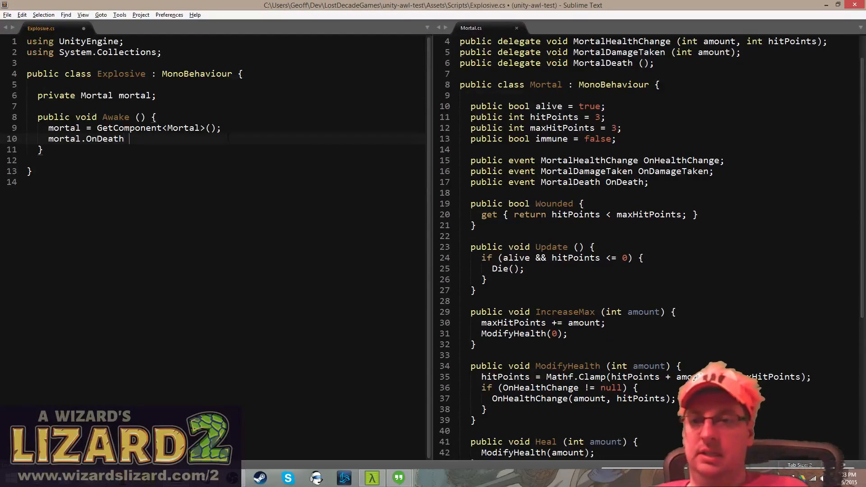
pyautogui.write('On')
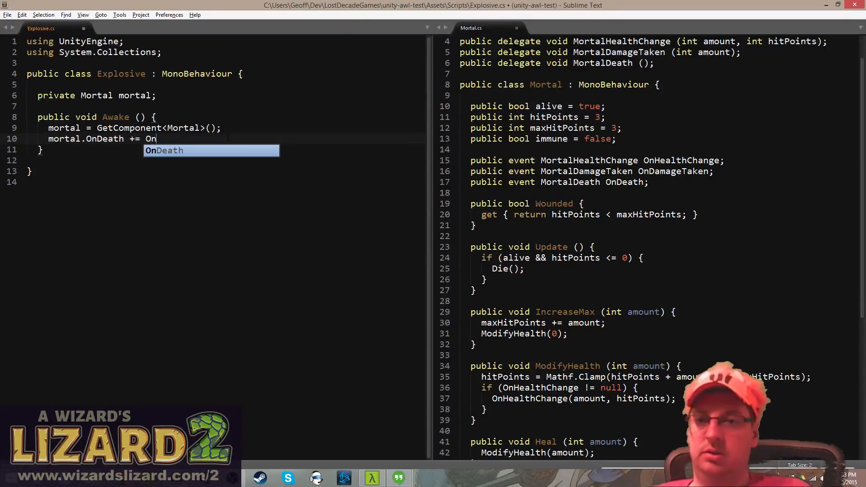
pyautogui.write('MortalDeath;')
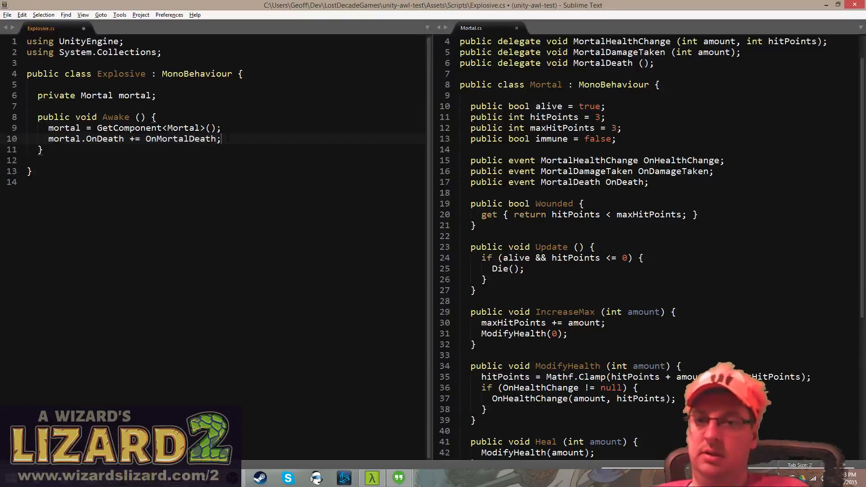
pyautogui.hotkey('ctrl', 's')
# - Add an empty "private void OnMortalDeath ()" method below Awake and save Explosive.cs
pyautogui.click(178, 149)
pyautogui.press('Return')
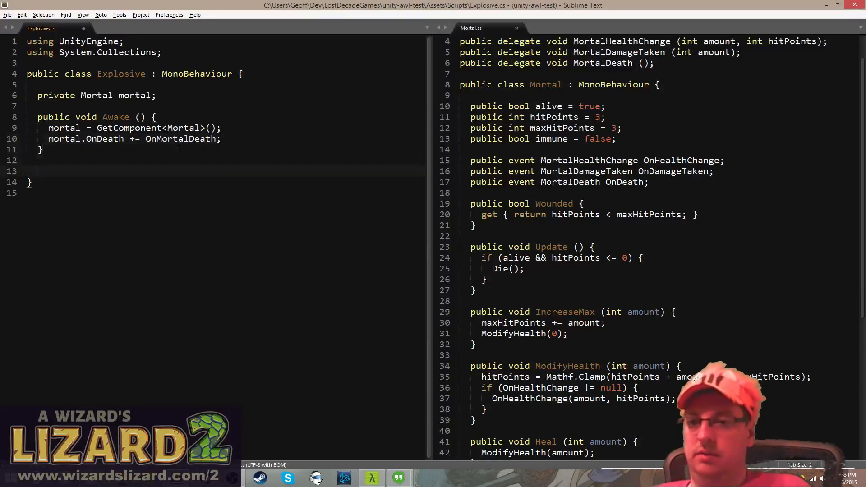
pyautogui.press('Tab')
pyautogui.write('private void OnMortalDeath ()')
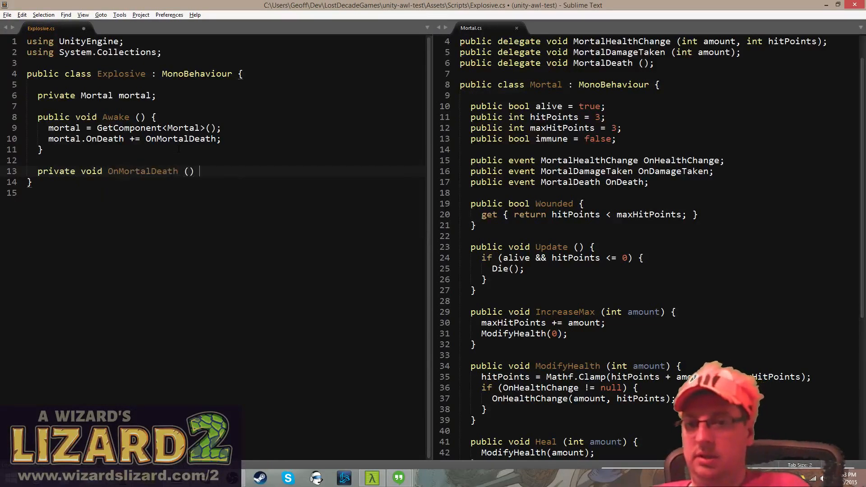
pyautogui.write(' {')
pyautogui.press('Return')
pyautogui.hotkey('ctrl', 's')
pyautogui.scroll(-3, 709, 306)
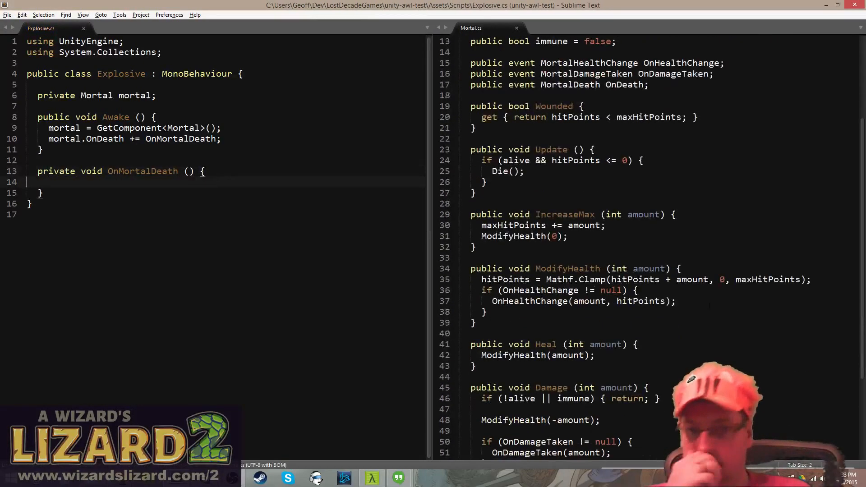
pyautogui.scroll(4, 645, 248)
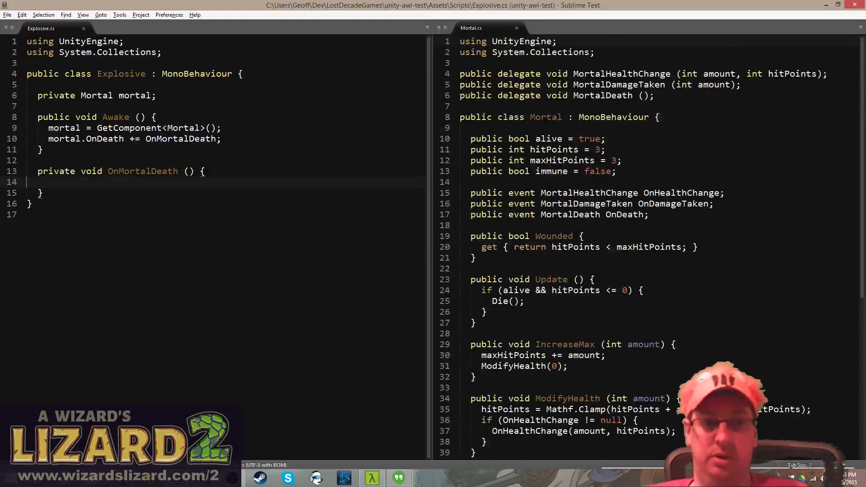
# - Write Debug.Log("died, spawn explosion"); as the body of OnMortalDeath and save the script
pyautogui.press('Tab')
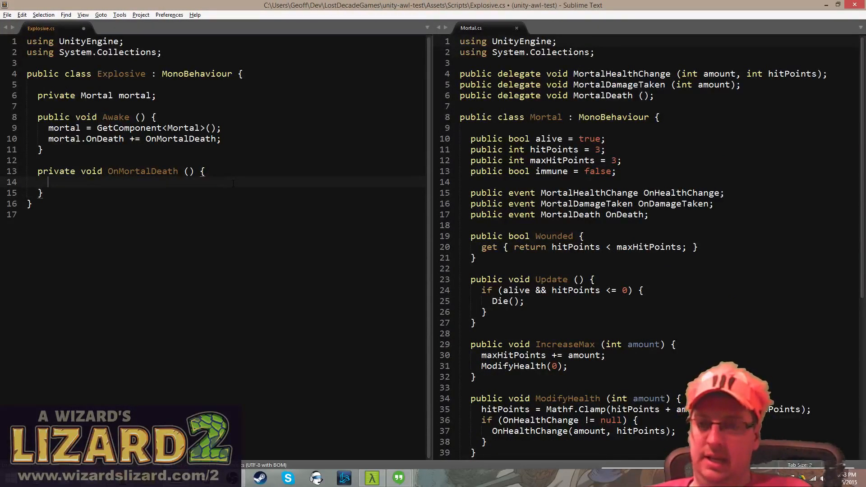
pyautogui.write('Deb')
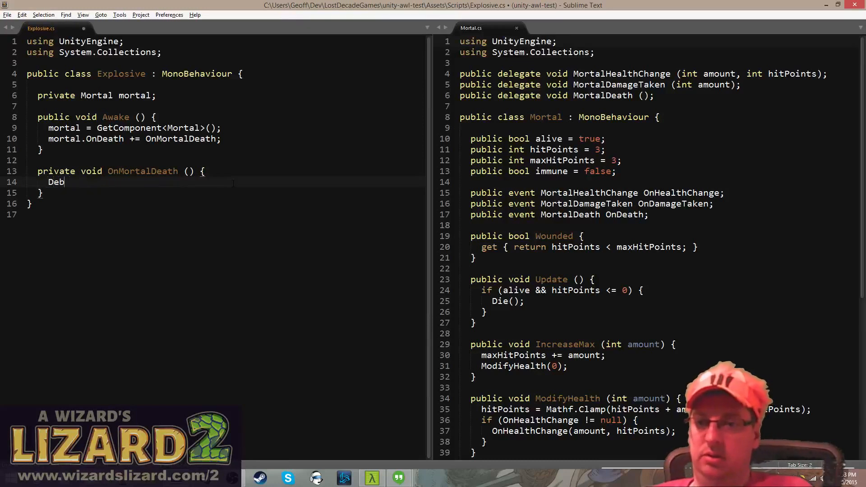
pyautogui.write('ug.Log')
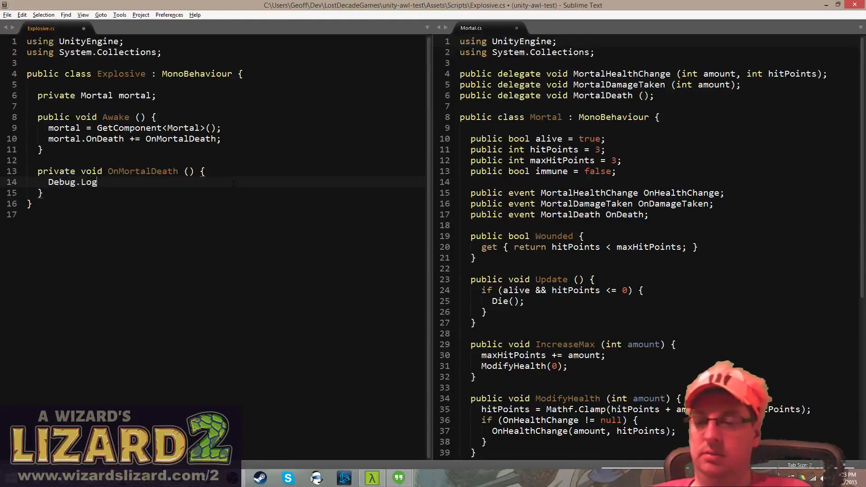
pyautogui.write('("died, spawn')
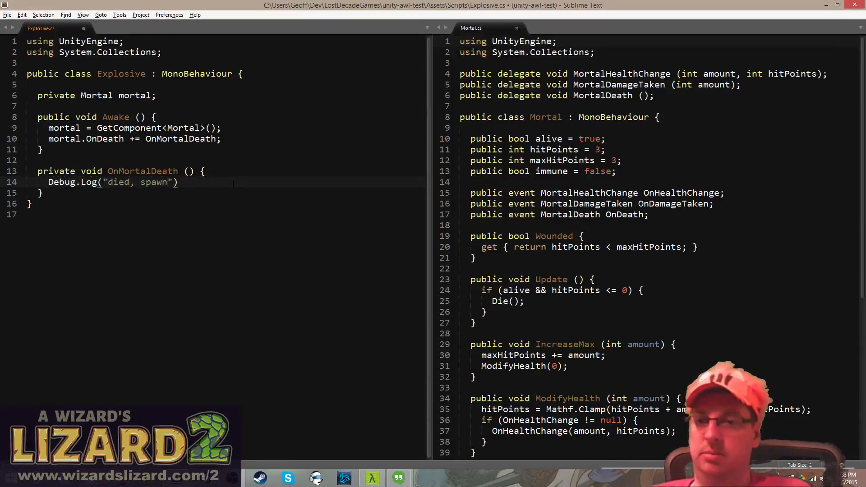
pyautogui.write(' expllosi')
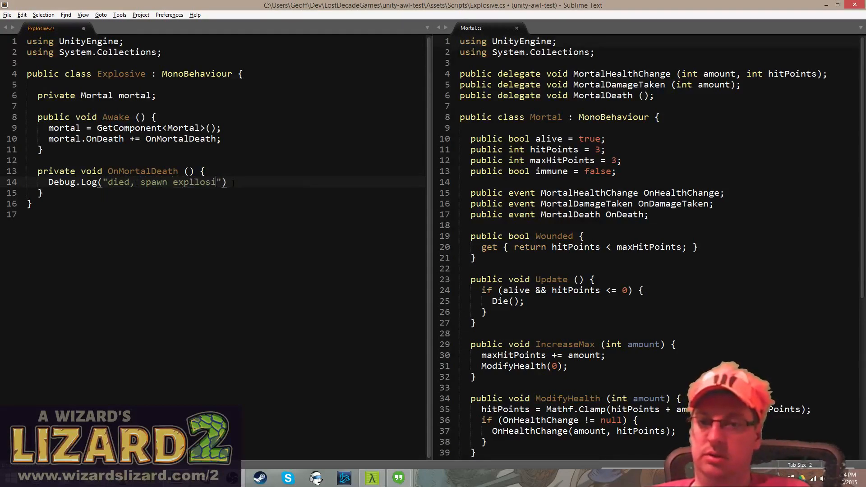
pyautogui.press('BackSpace')
pyautogui.press('BackSpace')
pyautogui.press('BackSpace')
pyautogui.press('BackSpace')
pyautogui.write('osion')
pyautogui.hotkey('ctrl', 's')
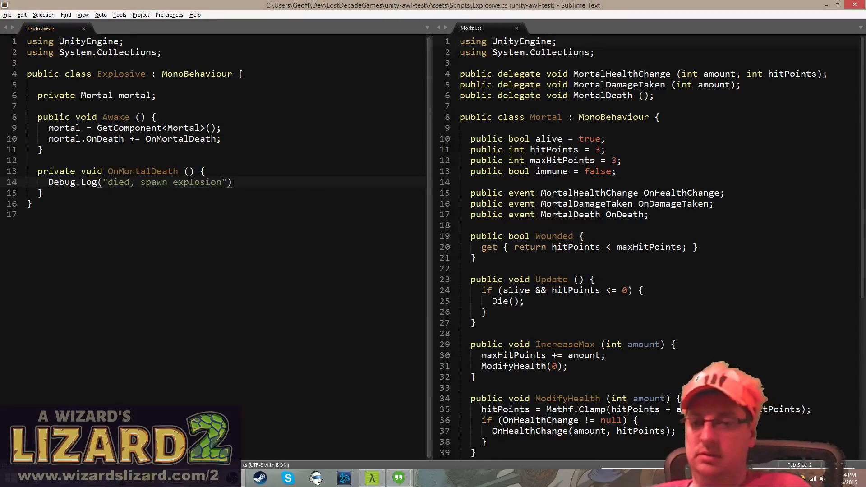
pyautogui.write(';')
pyautogui.hotkey('ctrl', 's')
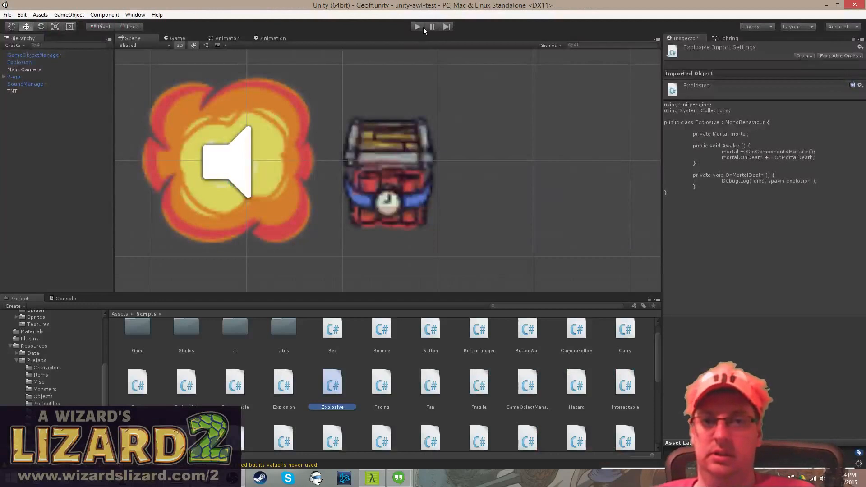
# - In Unity, add the Explosive script component to the TNT object
pyautogui.click(16, 92)
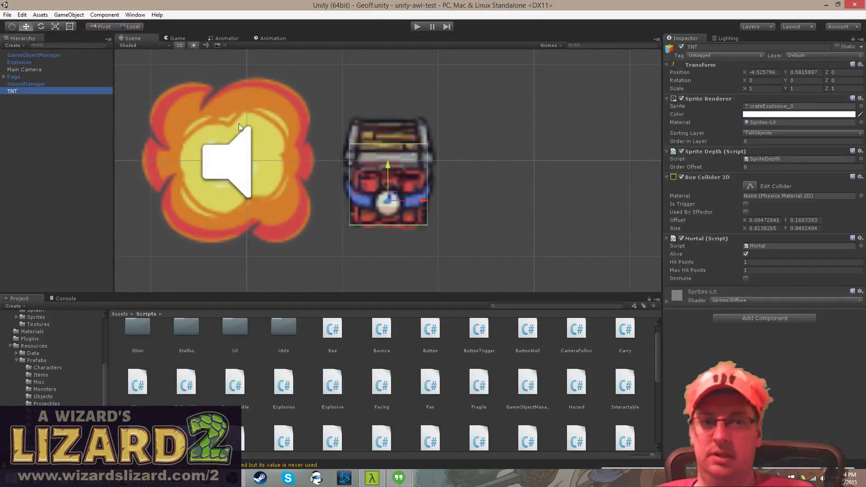
pyautogui.click(779, 318)
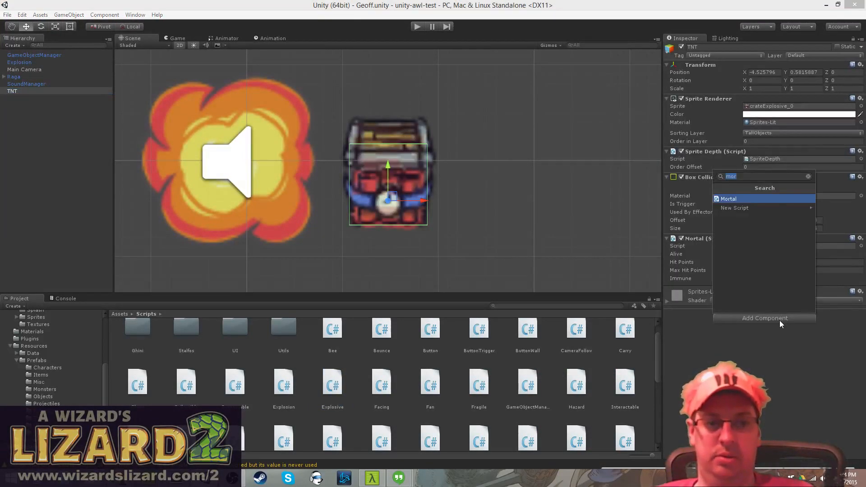
pyautogui.write('exp')
pyautogui.press('Down')
pyautogui.press('Return')
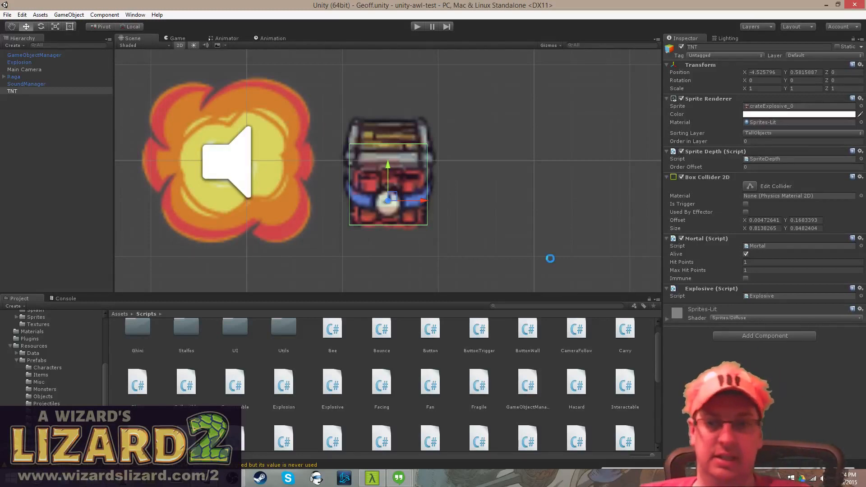
pyautogui.click(34, 92)
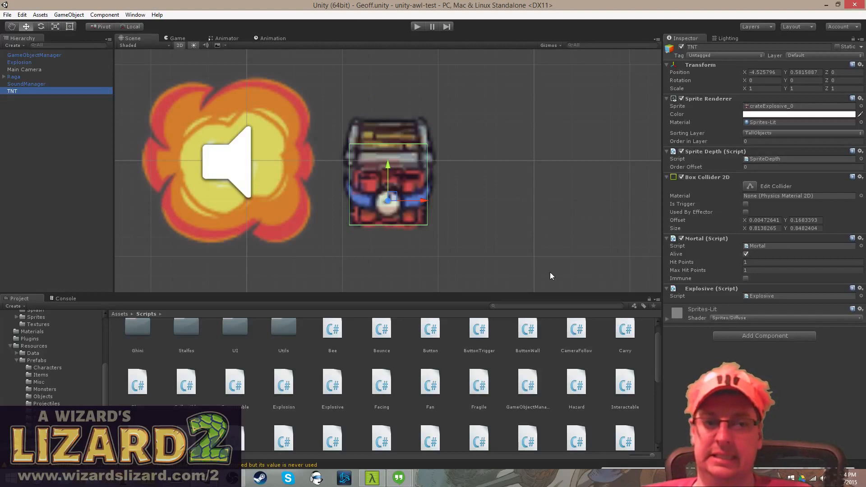
# - Delete the Explosion object from the scene and reselect TNT
pyautogui.rightClick(26, 63)
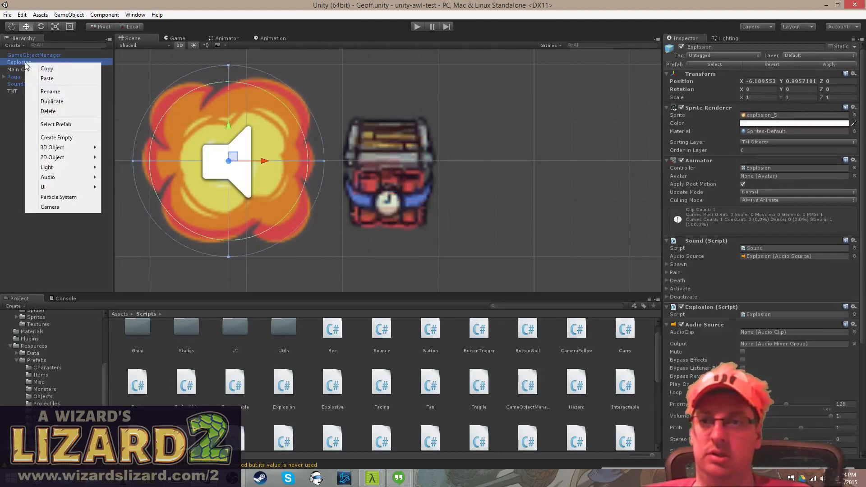
pyautogui.click(48, 111)
pyautogui.click(30, 85)
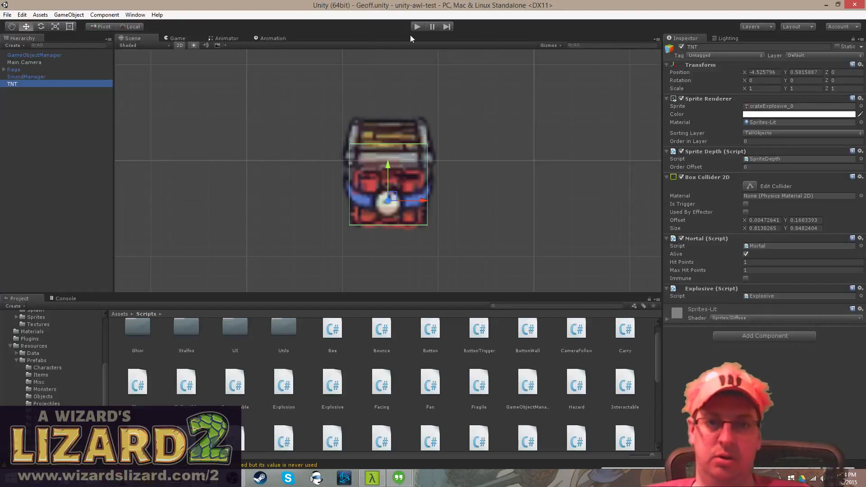
# - Play the scene with the Console shown to test attacking the TNT crate, and stop playback
pyautogui.click(420, 26)
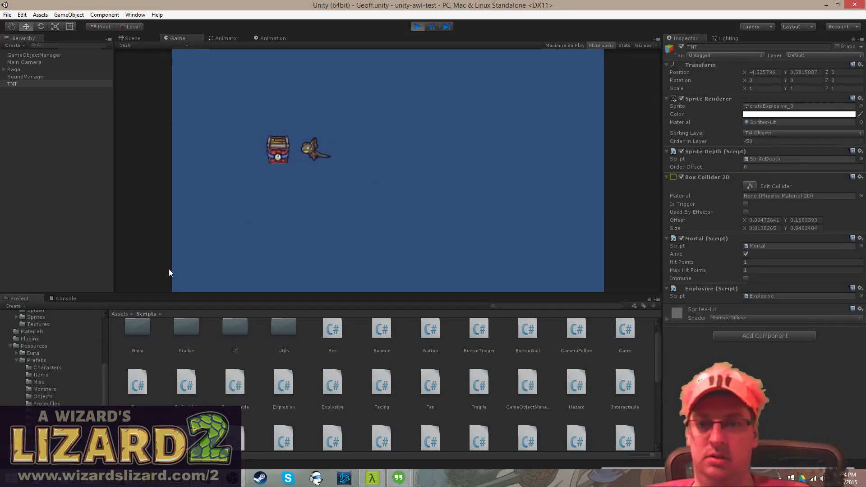
pyautogui.click(66, 298)
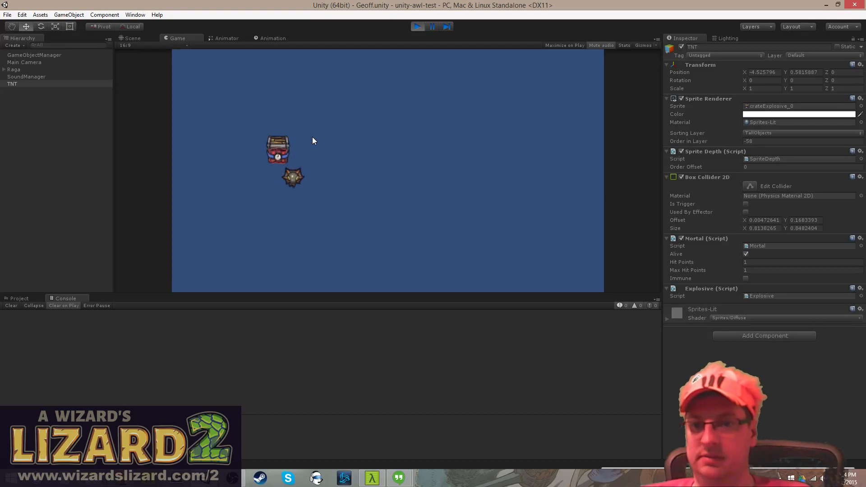
pyautogui.click(418, 26)
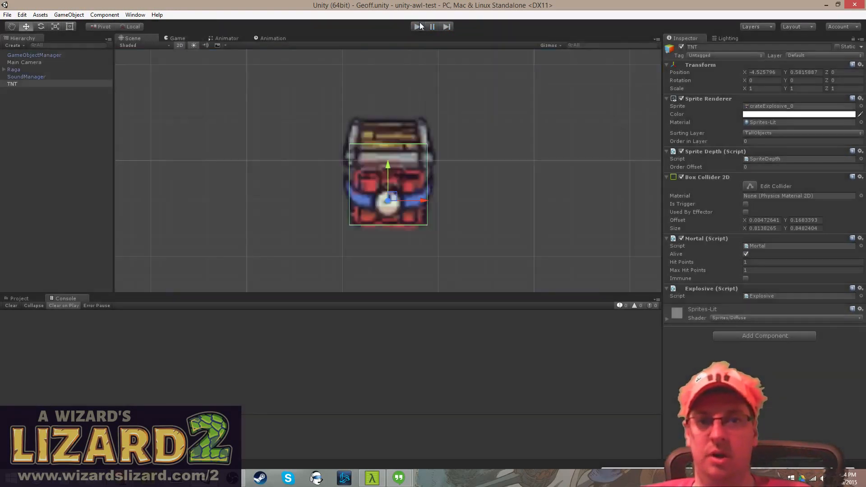
# - Set the TNT object's layer to Props
pyautogui.click(56, 83)
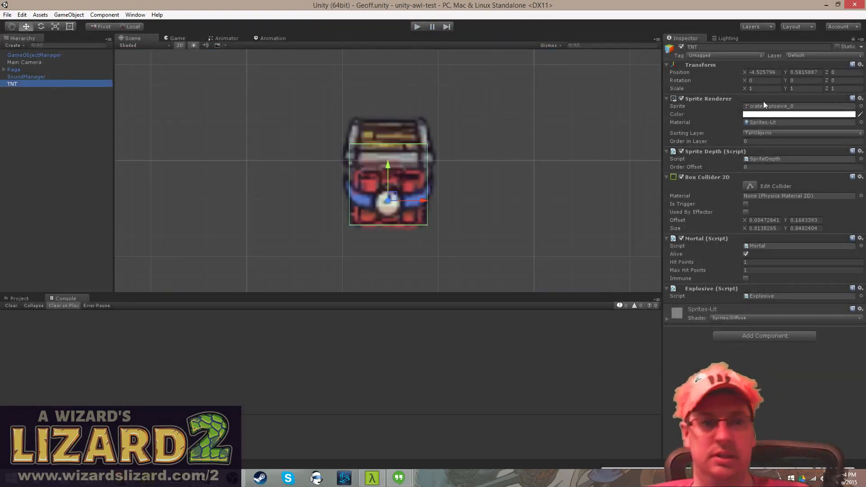
pyautogui.click(807, 56)
pyautogui.click(811, 184)
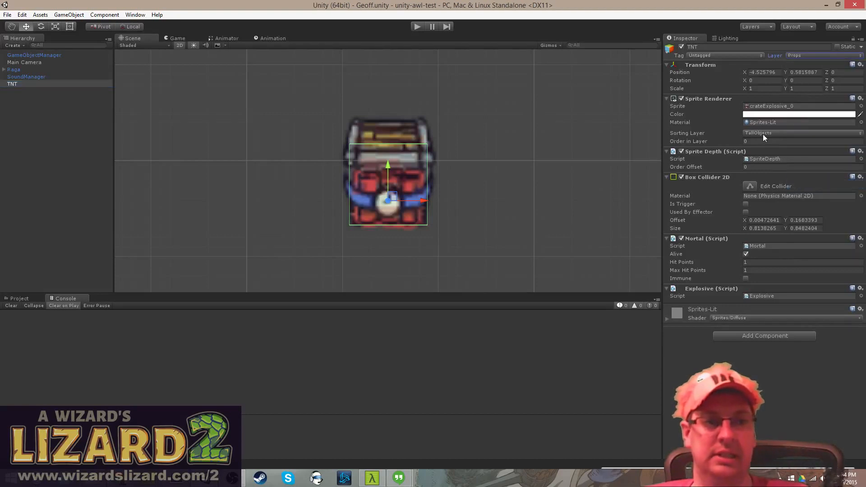
# - Play-test the scene by attacking the TNT crate with Raga, stop playback and return to Explosive.cs in Sublime Text
pyautogui.click(418, 26)
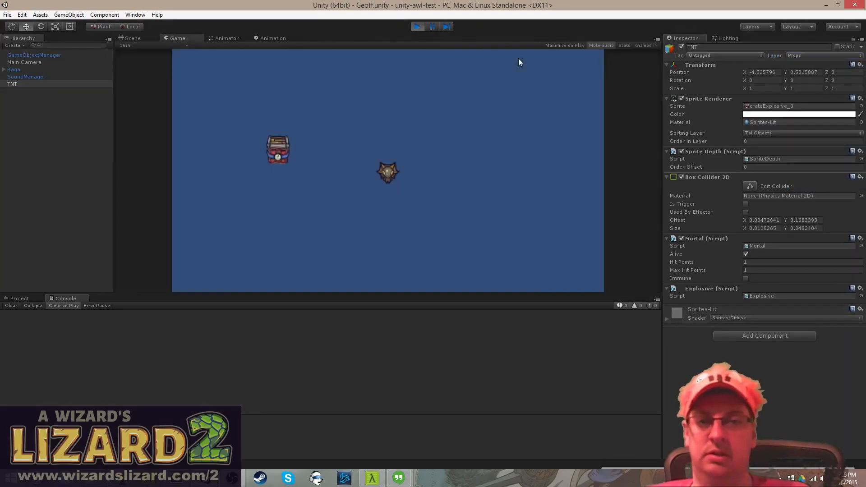
pyautogui.press('a')
pyautogui.press('w')
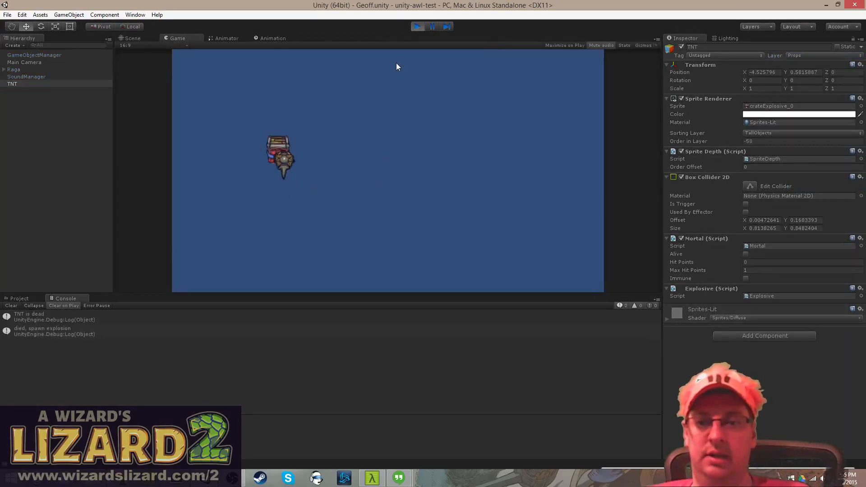
pyautogui.press('d')
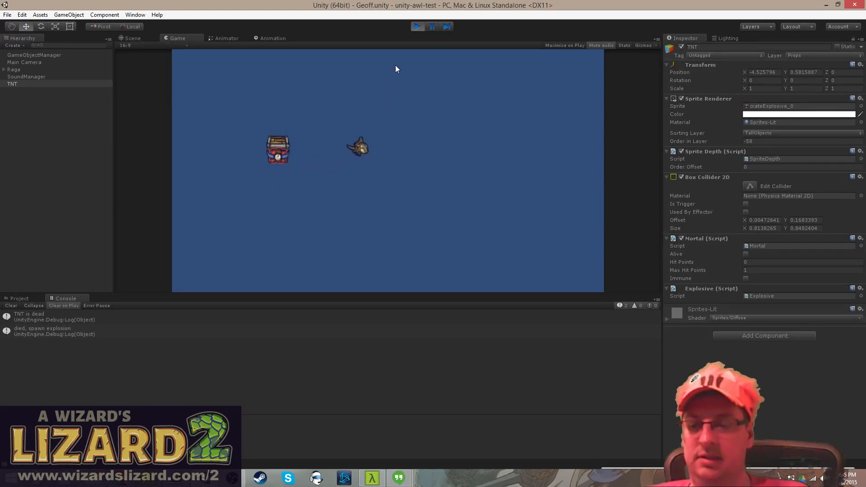
pyautogui.press('s')
pyautogui.click(417, 27)
pyautogui.hotkey('alt', 'Tab')
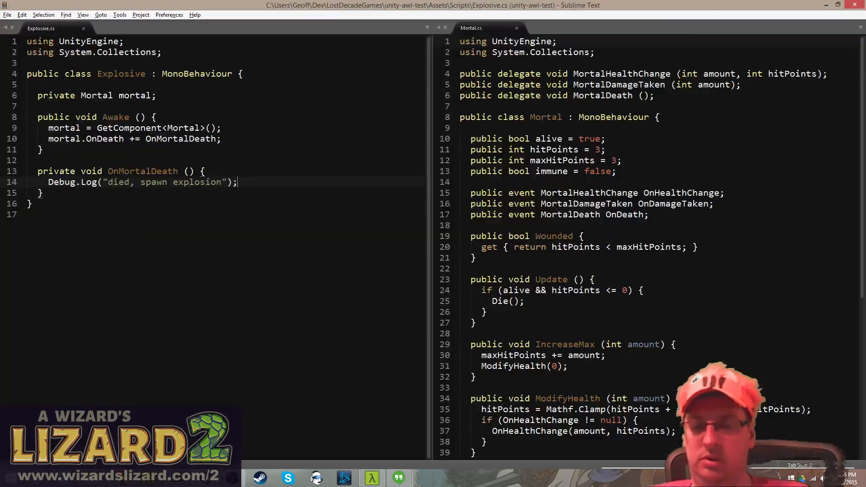
# - Delete the Debug.Log line from the OnMortalDeath method in Explosive.cs, leaving its body empty
pyautogui.click(314, 186)
pyautogui.hotkey('shift', 'Home')
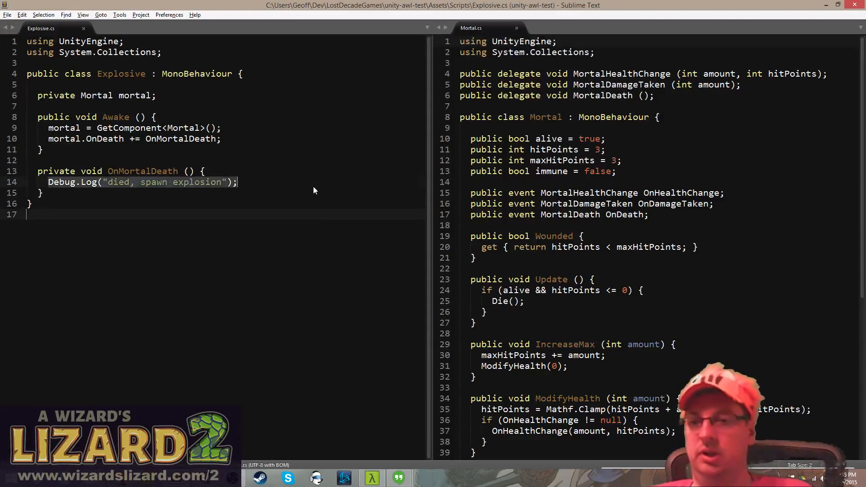
pyautogui.press('BackSpace')
pyautogui.hotkey('ctrl', 'End')
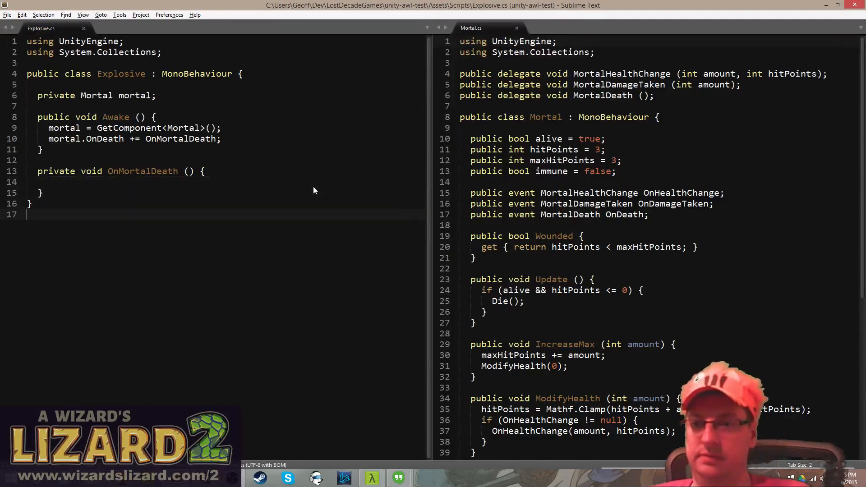
pyautogui.write('dsad')
pyautogui.hotkey('ctrl', 'z')
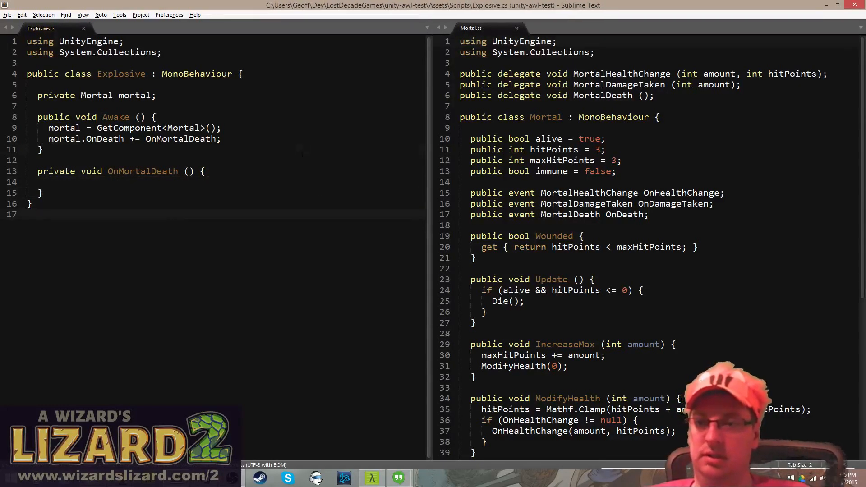
pyautogui.click(713, 181)
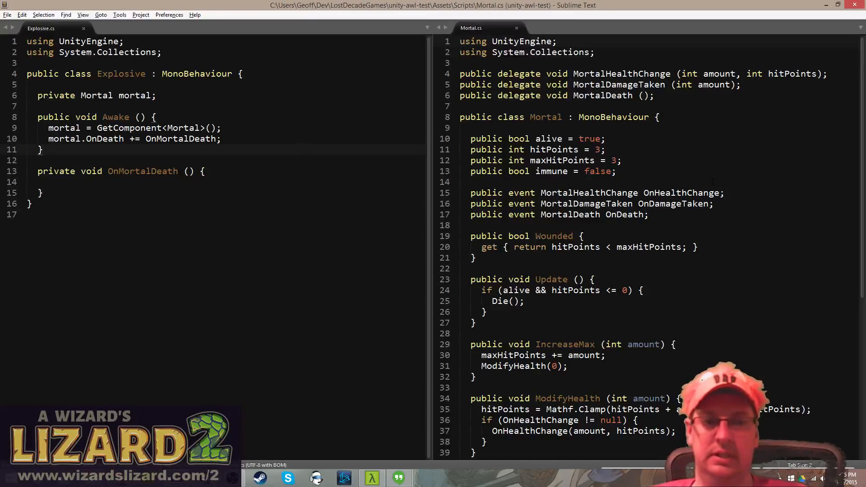
pyautogui.click(311, 187)
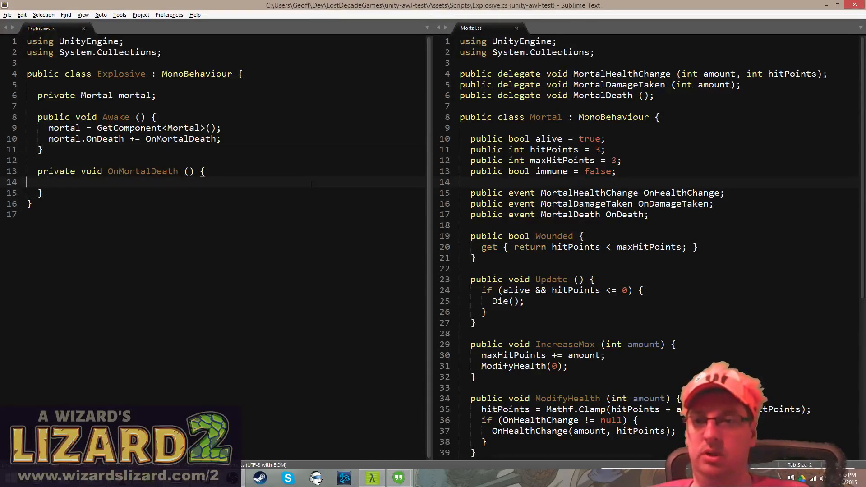
# - Open GameObjectManager.cs from the project and examine its Spawn method overloads
pyautogui.hotkey('ctrl', 'p')
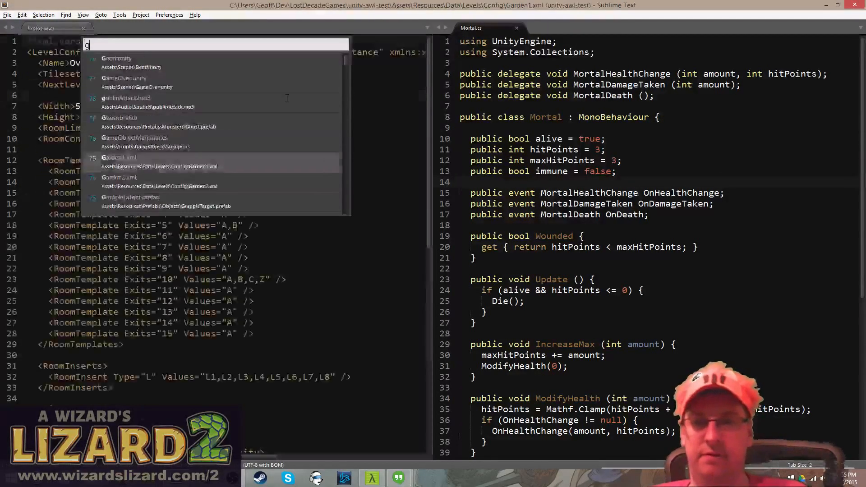
pyautogui.write('game')
pyautogui.press('Return')
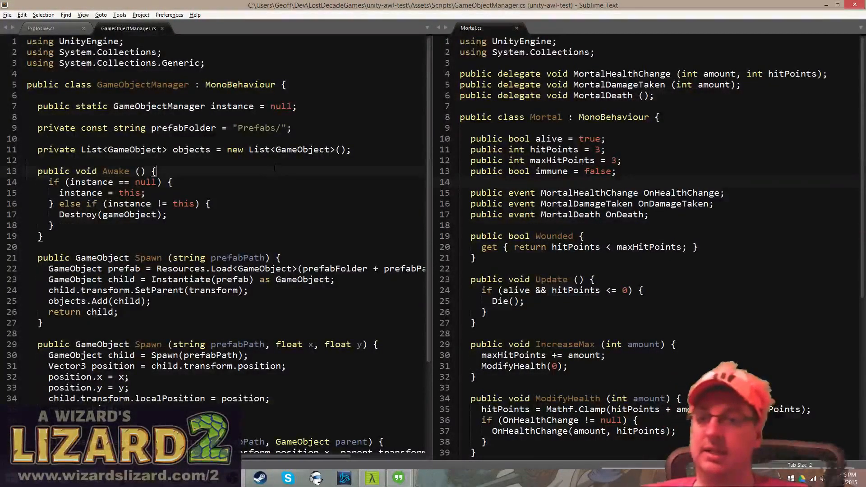
pyautogui.scroll(-4, 216, 243)
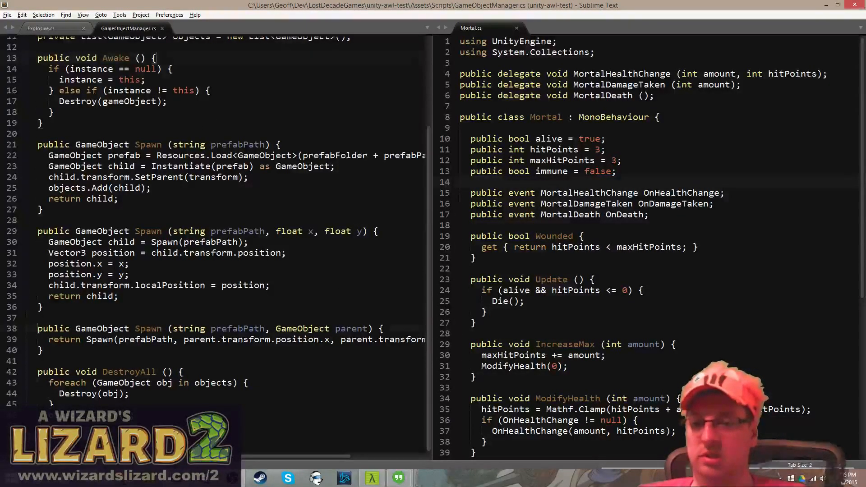
pyautogui.hotkey('shift', 'Down')
pyautogui.hotkey('shift', 'Down')
pyautogui.hotkey('shift', 'Down')
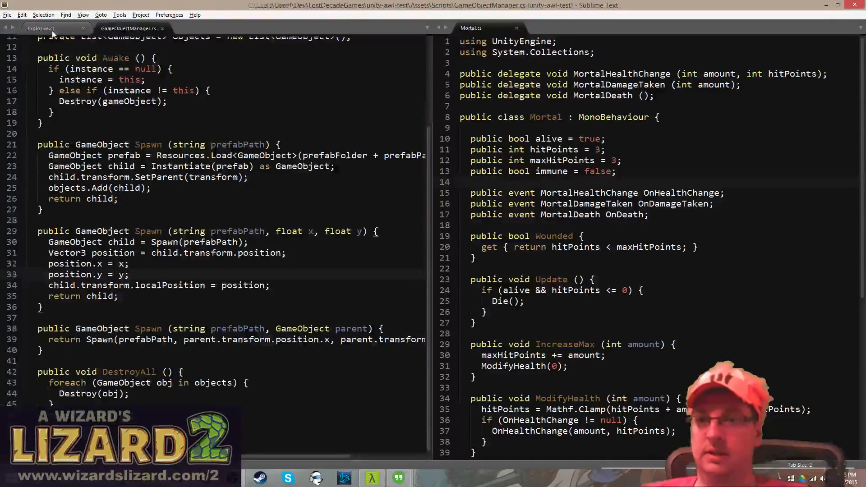
# - In OnMortalDeath of Explosive.cs, add GameObjectManager.instance.Spawn("Misc/Explosion", gameObject); and save the file
pyautogui.hotkey('ctrl', 'pageup')
pyautogui.press('Tab')
pyautogui.write('Game')
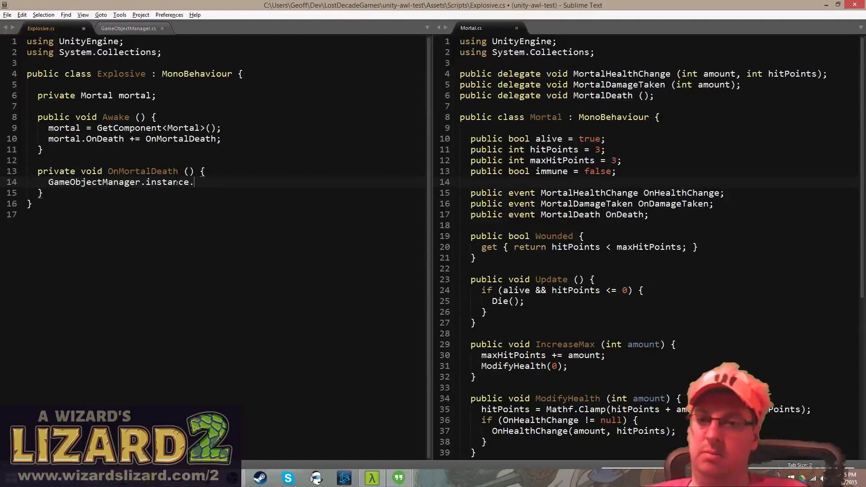
pyautogui.write('Spaw')
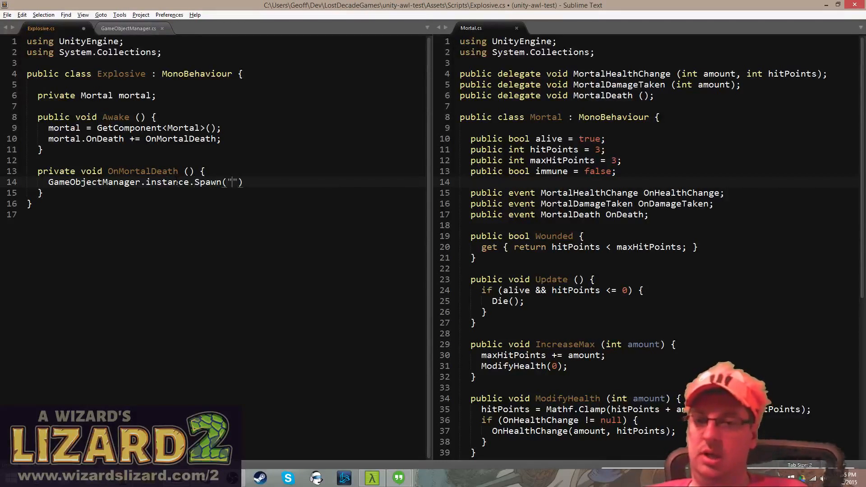
pyautogui.write('n("Misc/Ex')
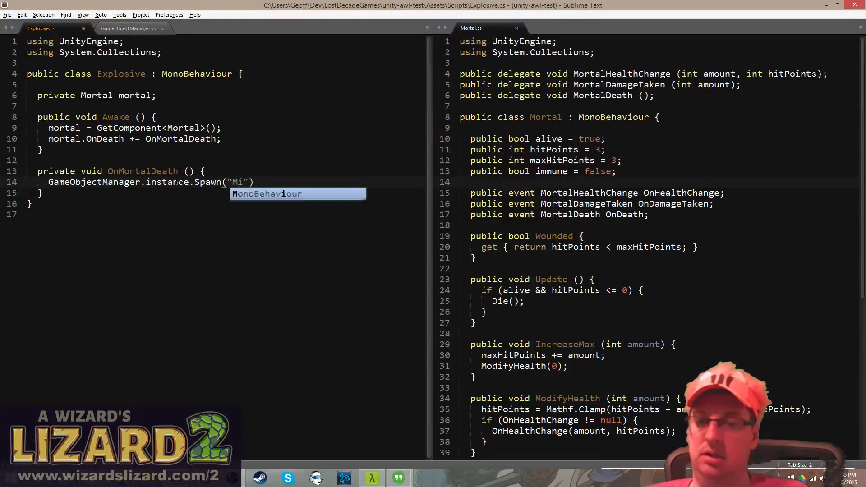
pyautogui.write('plosion')
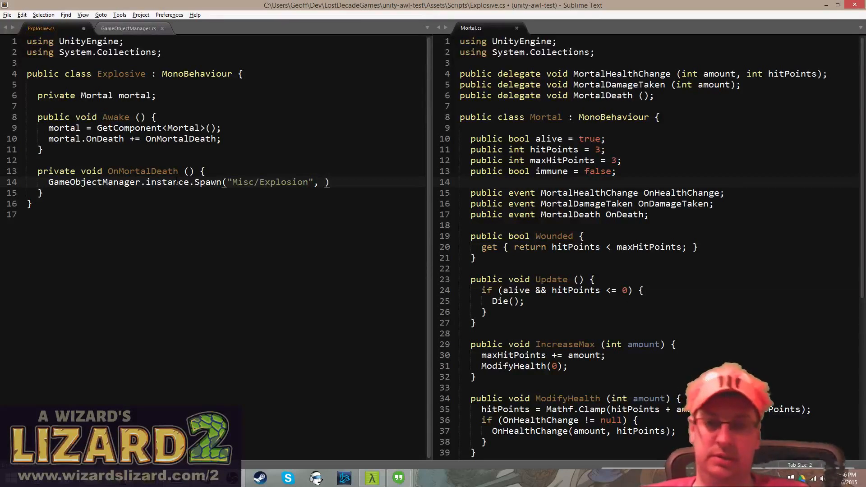
pyautogui.write('game')
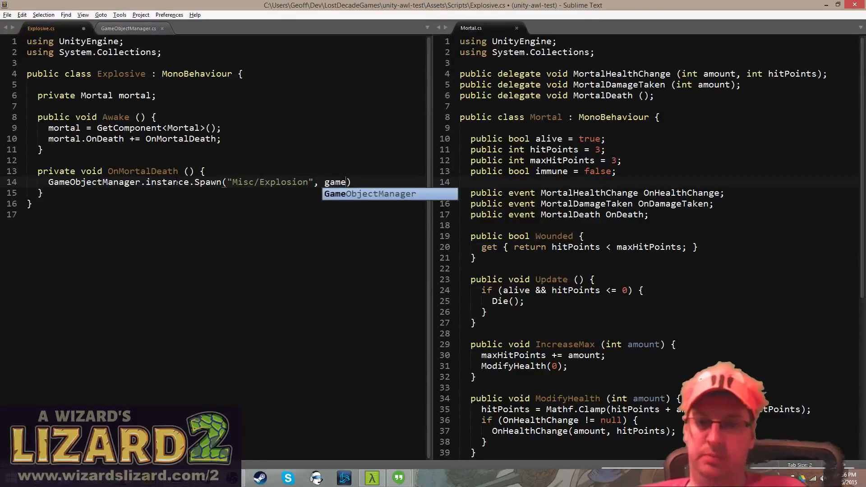
pyautogui.write('Ob')
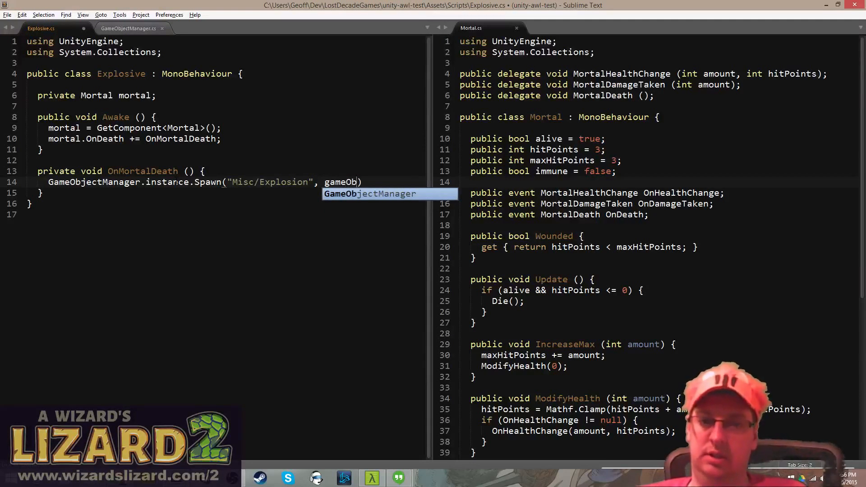
pyautogui.write('ject);')
pyautogui.hotkey('ctrl', 's')
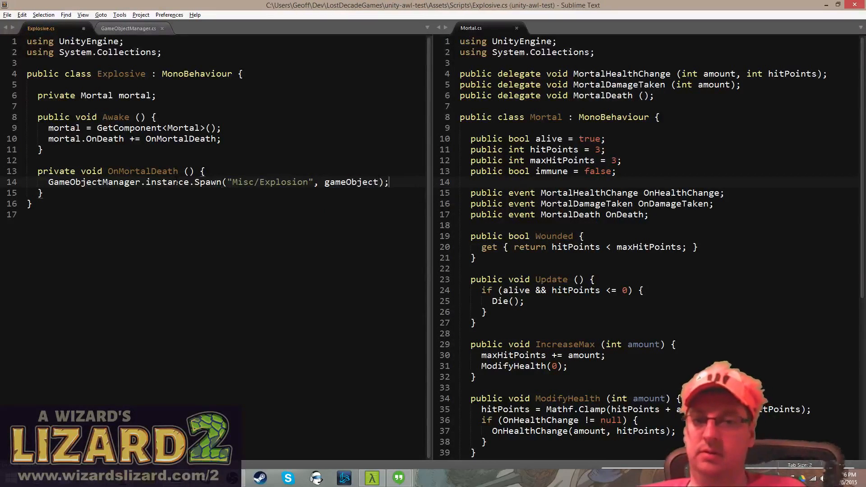
pyautogui.click(228, 161)
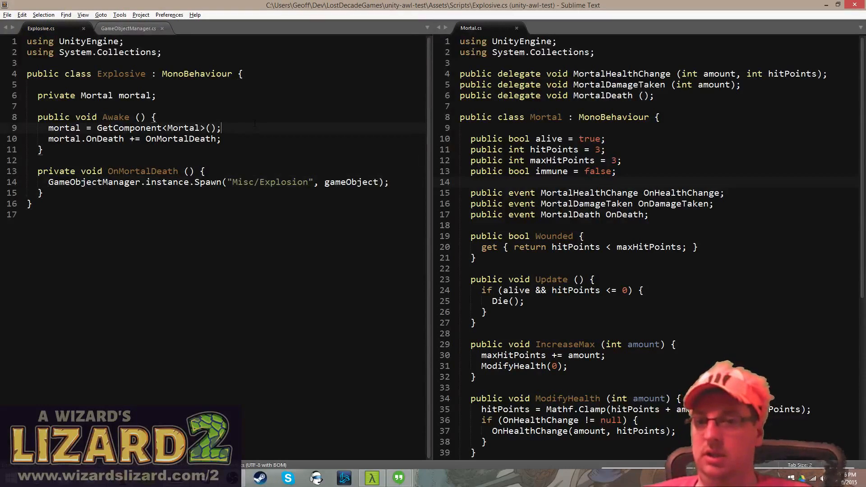
# - Switch to Unity, play-test the TNT explosion twice by attacking the crate, stop playback and reselect TNT
pyautogui.hotkey('alt', 'Tab')
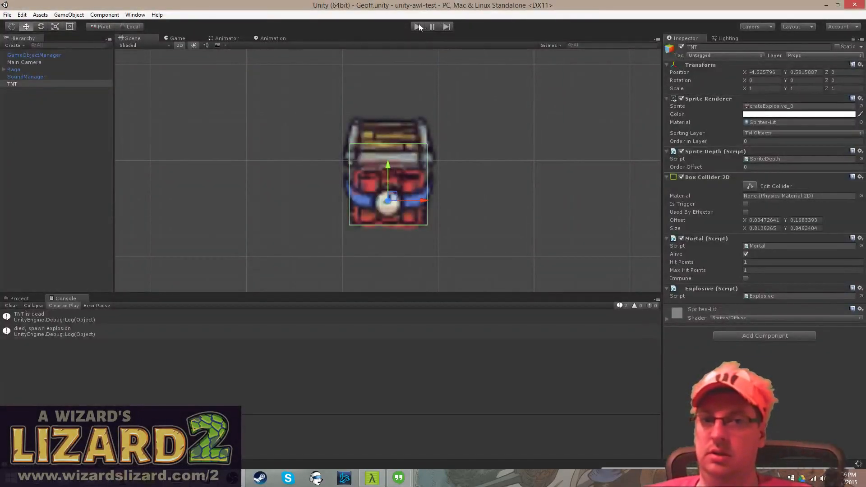
pyautogui.click(419, 26)
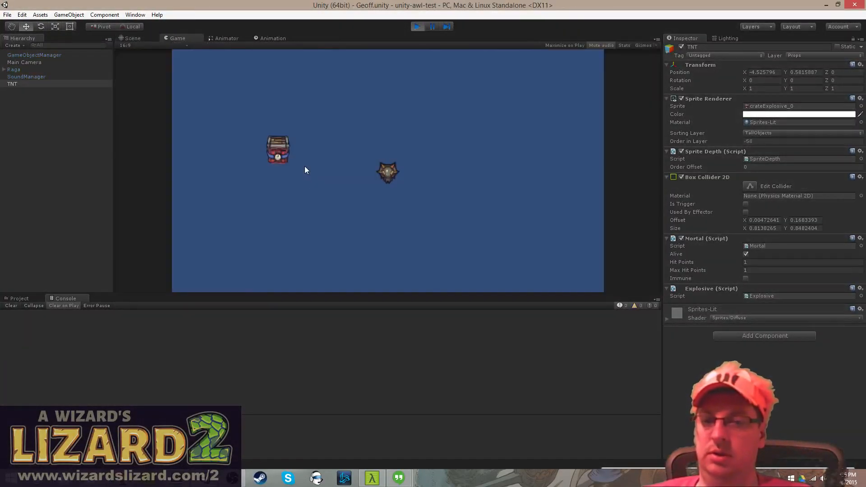
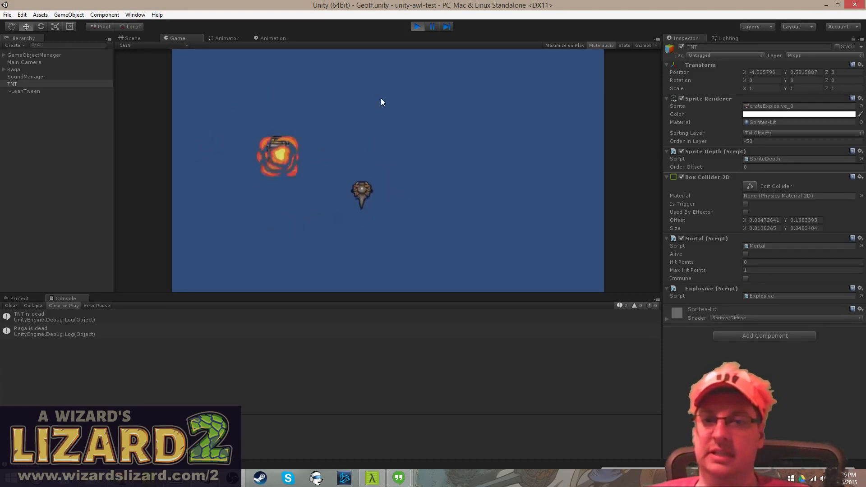
pyautogui.click(416, 26)
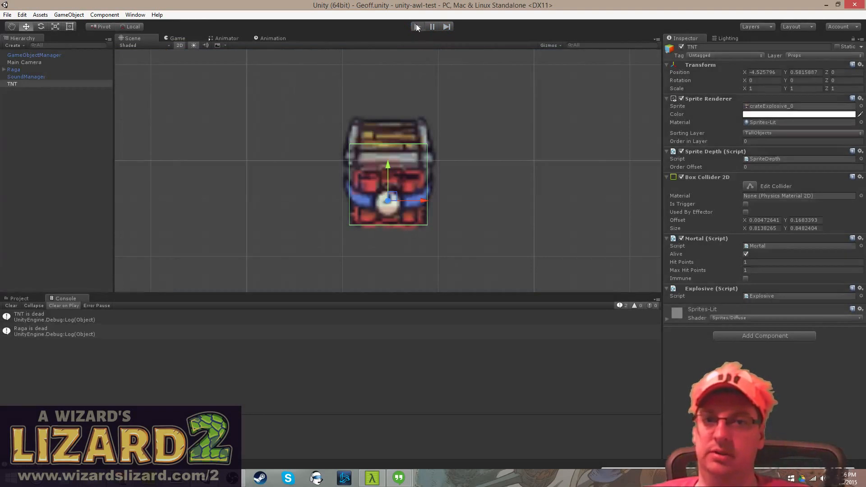
pyautogui.click(415, 26)
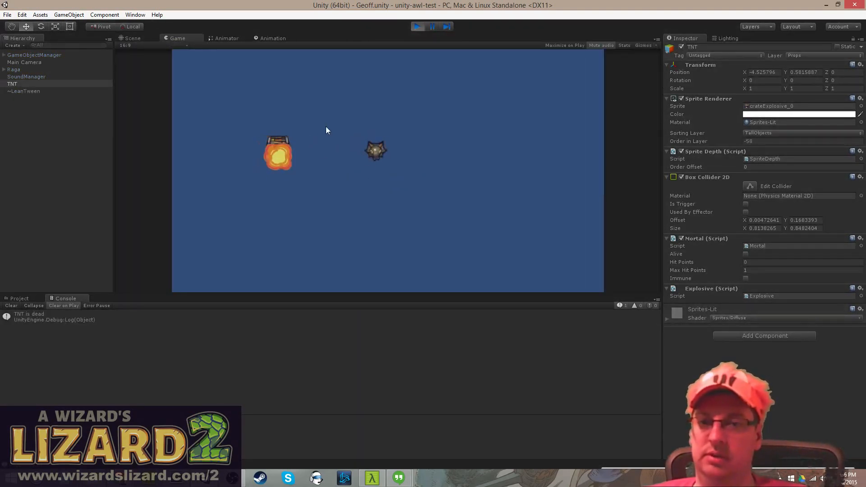
pyautogui.click(415, 26)
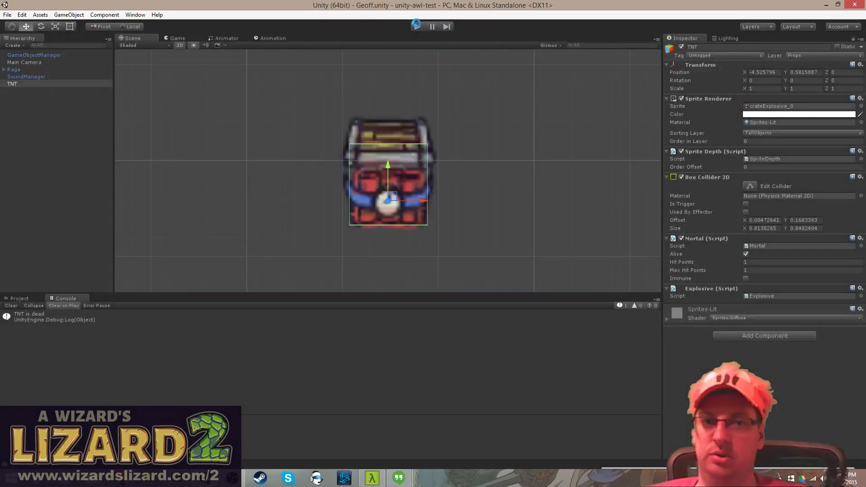
pyautogui.click(45, 84)
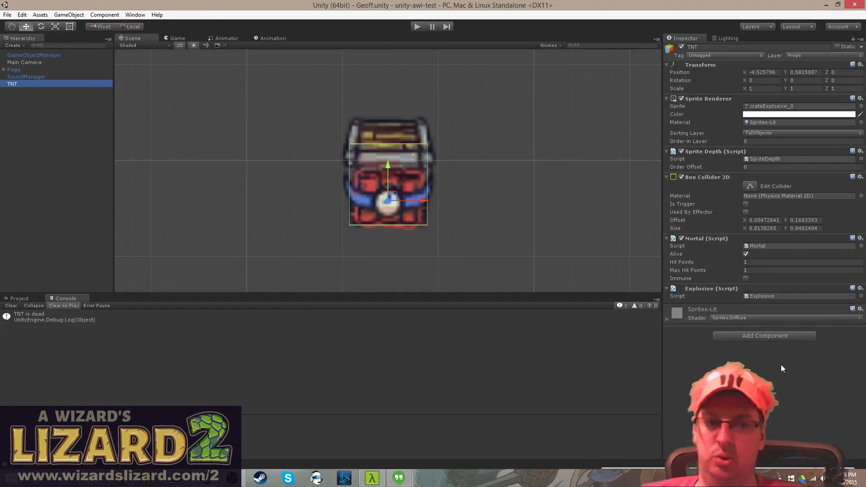
# - Back in Explosive.cs in Sublime Text, add Destroy(gameObject); after the Spawn call in OnMortalDeath and save
pyautogui.hotkey('alt', 'Tab')
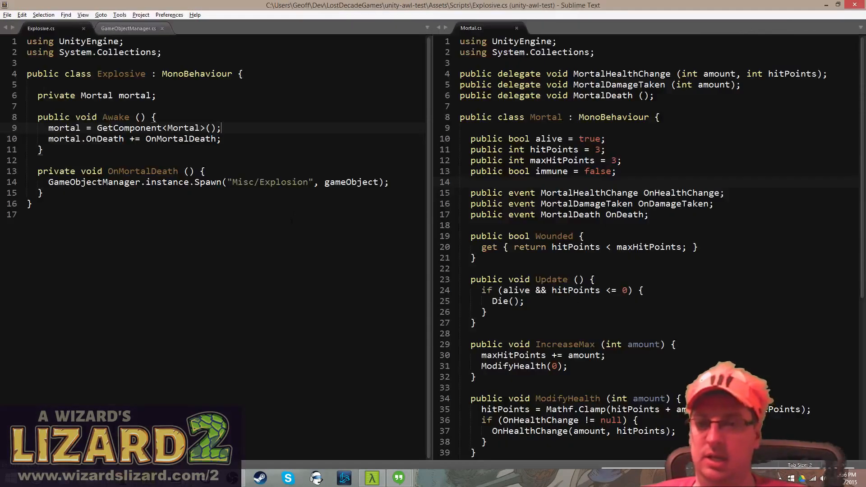
pyautogui.click(302, 161)
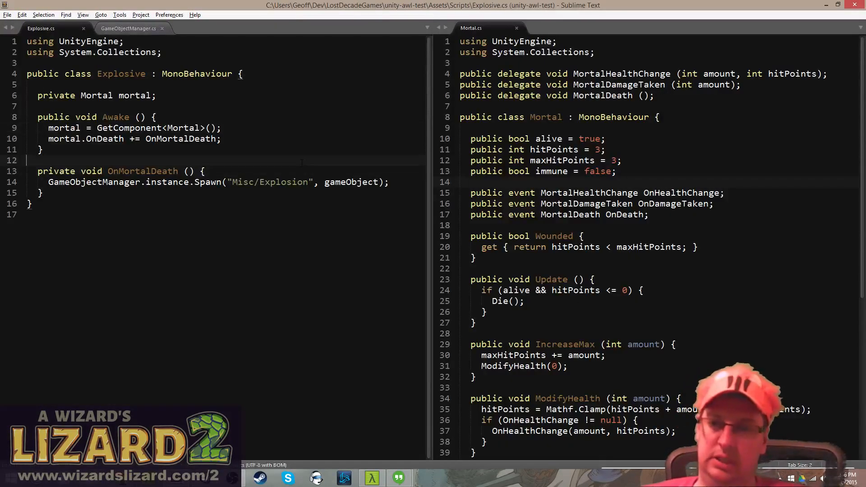
pyautogui.click(264, 140)
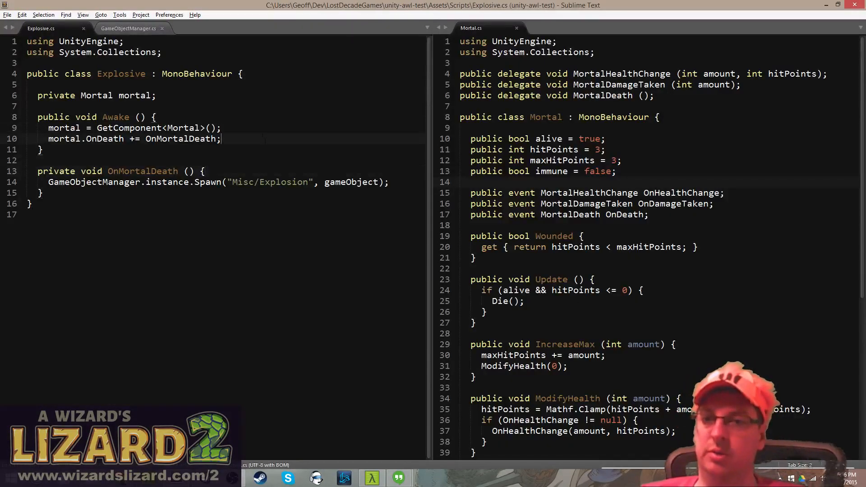
pyautogui.click(256, 127)
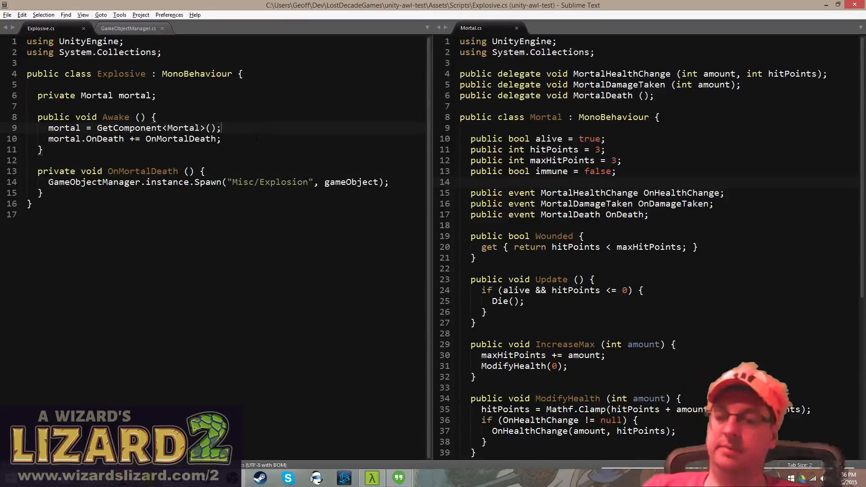
pyautogui.click(237, 171)
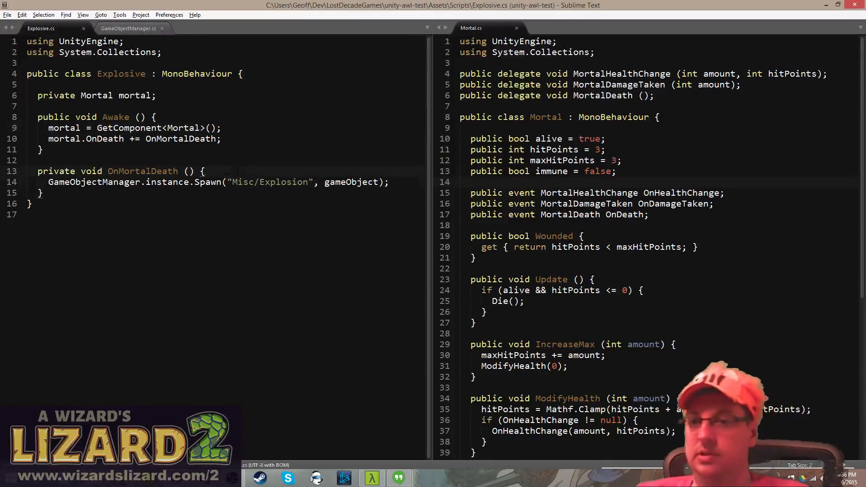
pyautogui.press('Down')
pyautogui.press('End')
pyautogui.press('Return')
pyautogui.write('Dest')
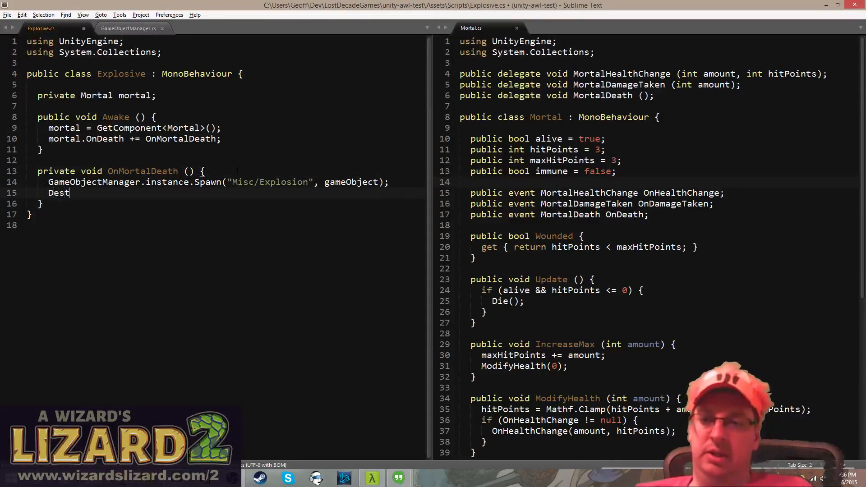
pyautogui.write('roy(')
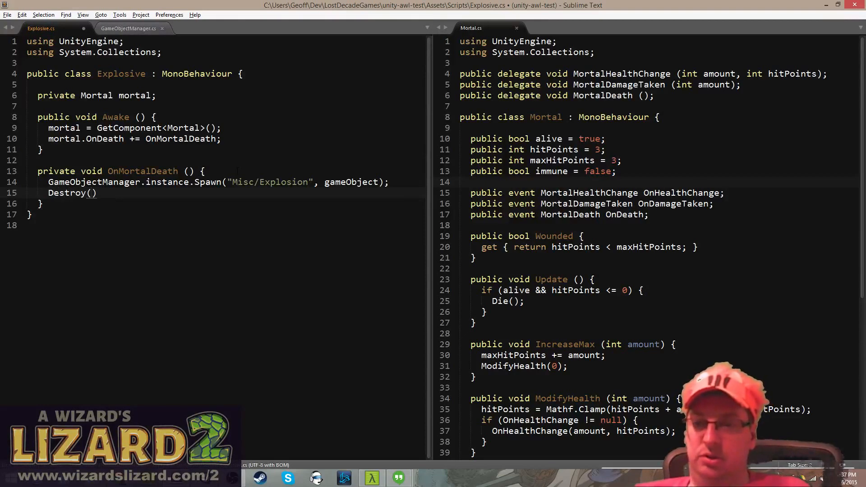
pyautogui.write('gameObject')
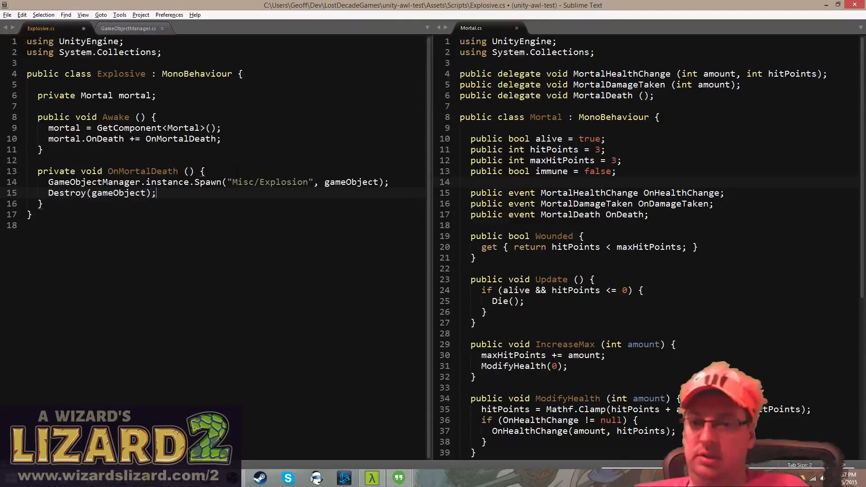
pyautogui.hotkey('ctrl', 's')
# - Return to Unity and play the scene, attacking the TNT crate with Raga to test its destruction
pyautogui.hotkey('alt', 'Tab')
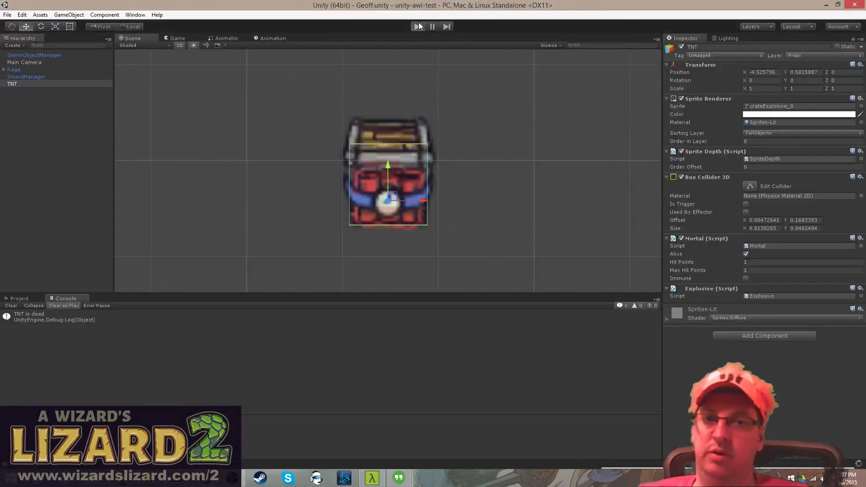
pyautogui.click(418, 26)
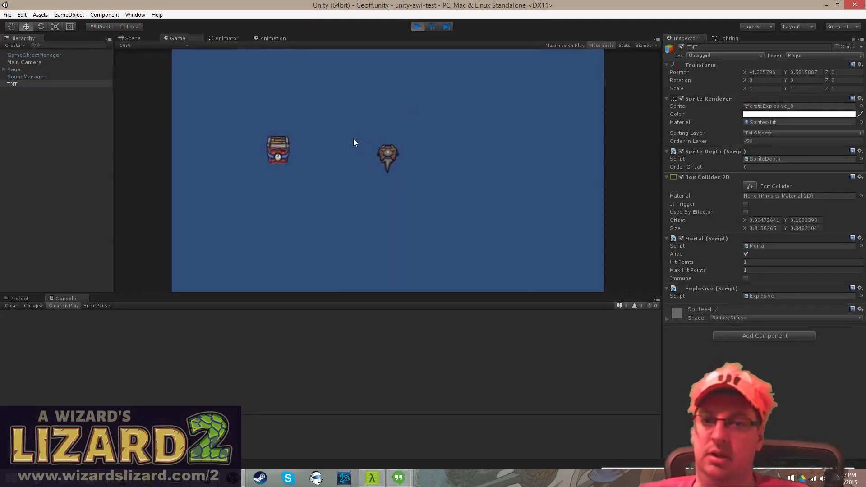
pyautogui.press('a')
pyautogui.click(348, 134)
pyautogui.press('d')
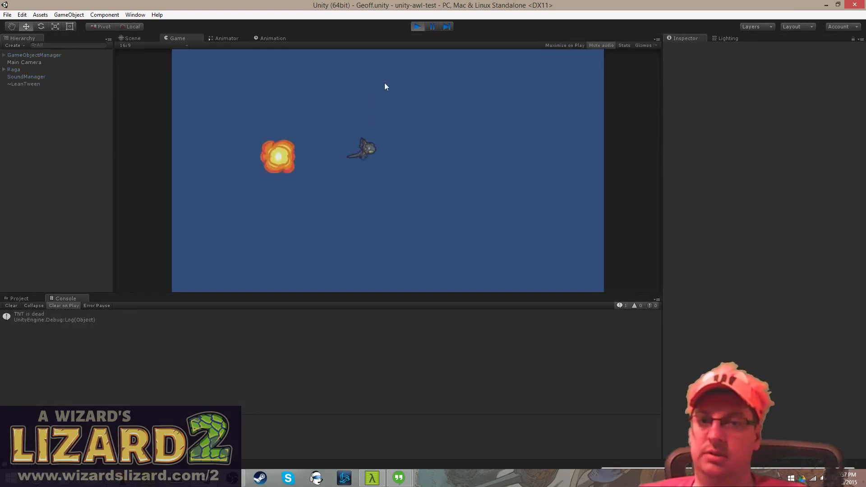
# - Stop the play test and reselect the TNT object in the scene
pyautogui.press('s')
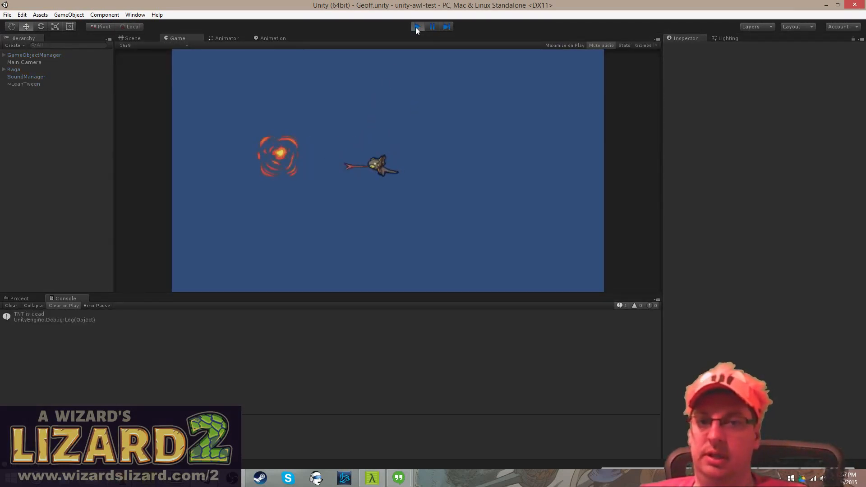
pyautogui.hotkey('ctrl', 's')
pyautogui.click(415, 27)
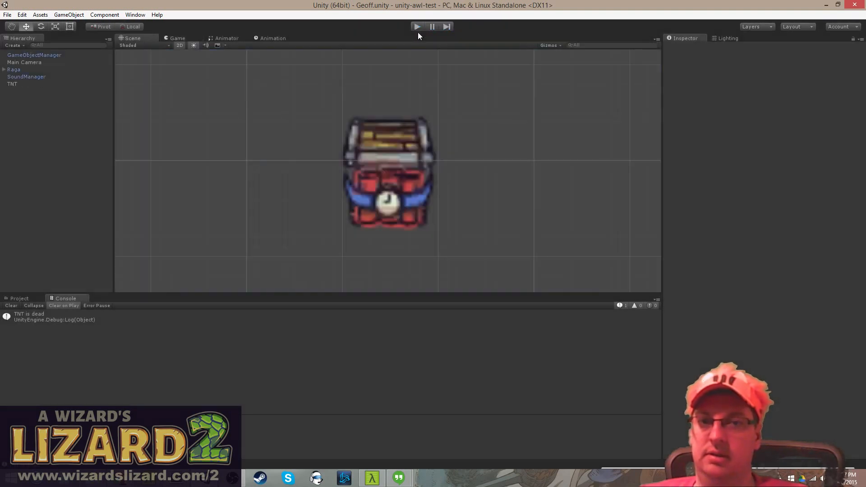
pyautogui.click(12, 84)
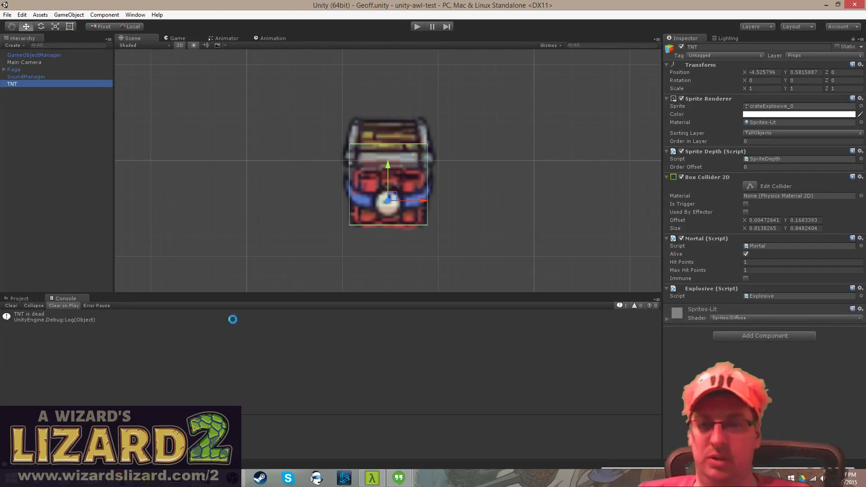
pyautogui.click(31, 78)
pyautogui.click(31, 81)
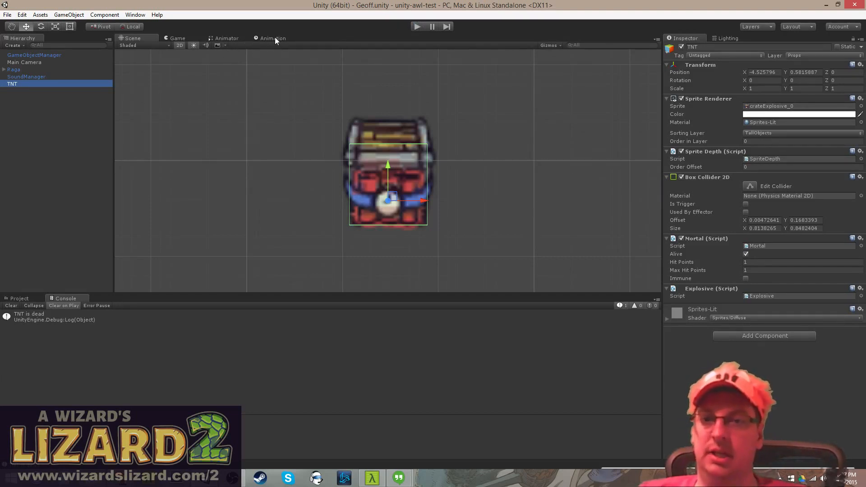
# - Place the Explosion prefab from Resources/Prefabs/Misc in the scene beside the TNT crate
pyautogui.click(18, 299)
pyautogui.scroll(1, 184, 348)
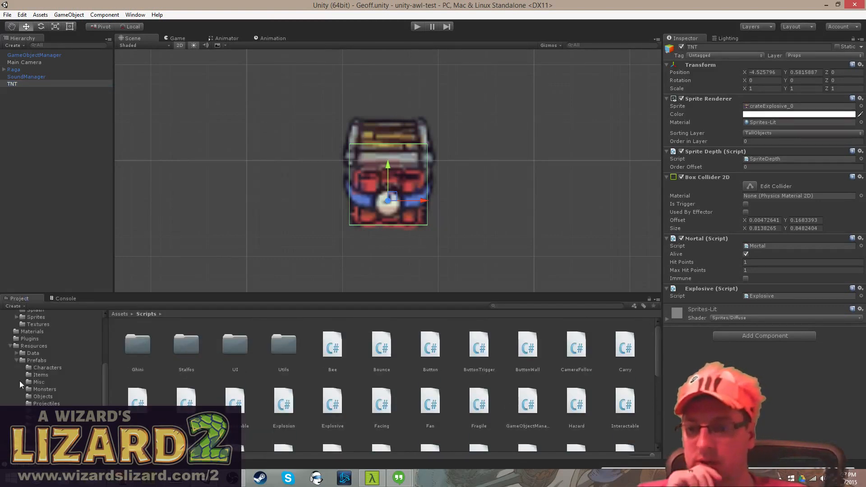
pyautogui.scroll(5, 55, 379)
pyautogui.scroll(-4, 55, 379)
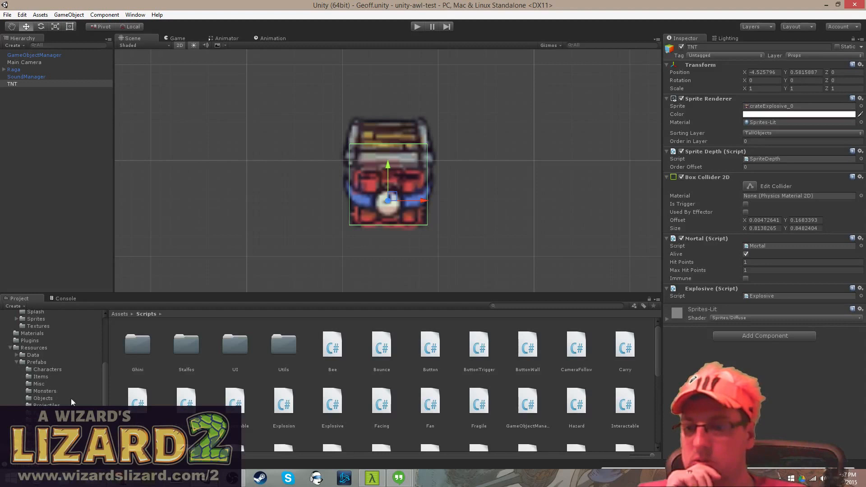
pyautogui.click(49, 378)
pyautogui.click(47, 384)
pyautogui.moveTo(283, 344); pyautogui.dragTo(219, 169)
pyautogui.click(397, 155)
pyautogui.click(553, 155)
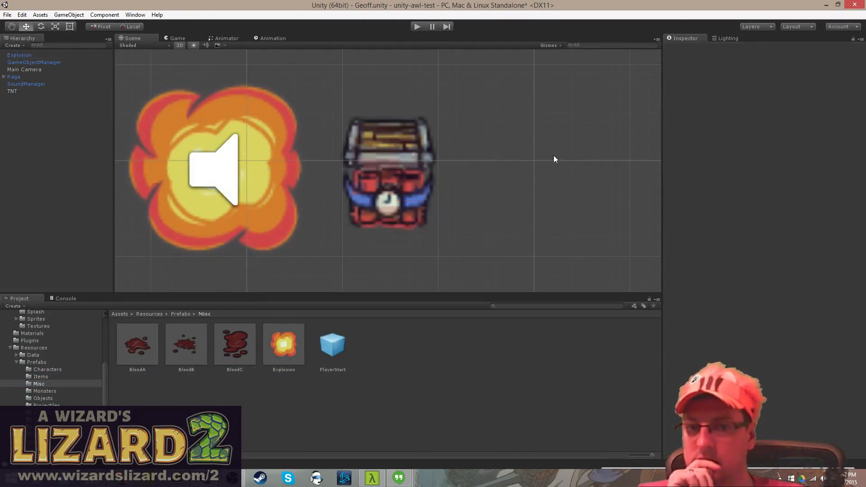
# - Move the TNT crate to about X -2.49, Y 0.88 and the Explosion to about X -5.31, Y 0.93
pyautogui.click(388, 147)
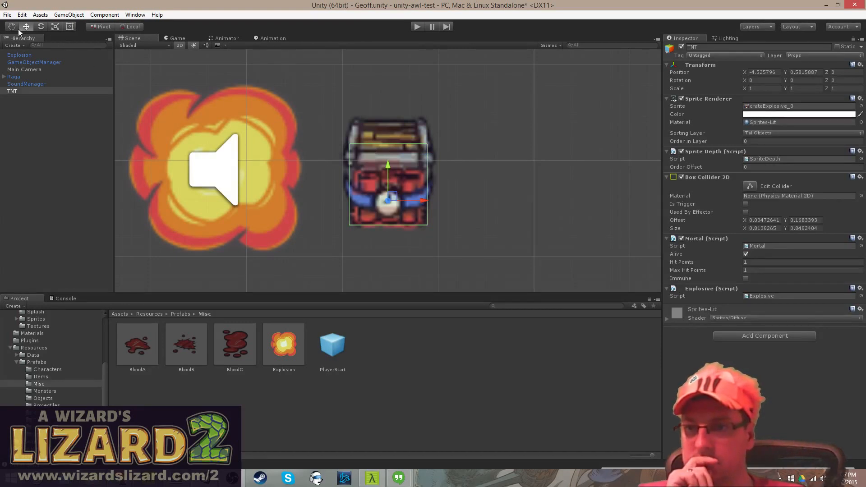
pyautogui.moveTo(391, 191); pyautogui.dragTo(585, 164)
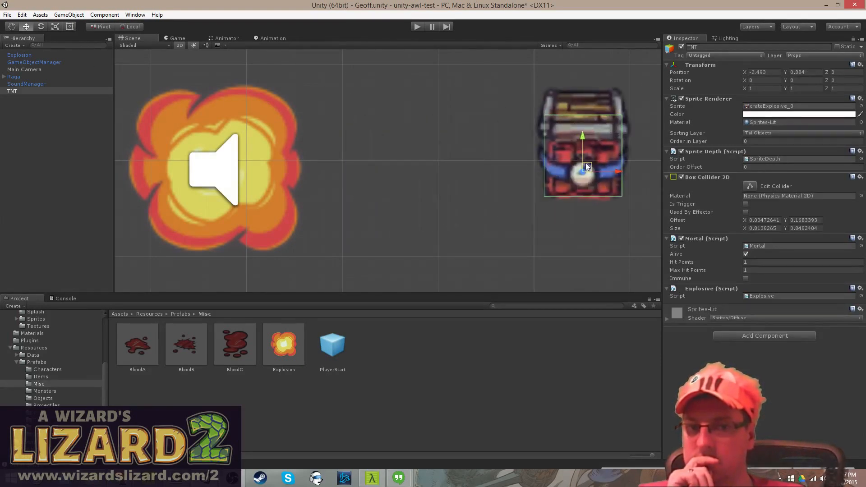
pyautogui.click(232, 177)
pyautogui.moveTo(241, 149); pyautogui.dragTo(337, 151)
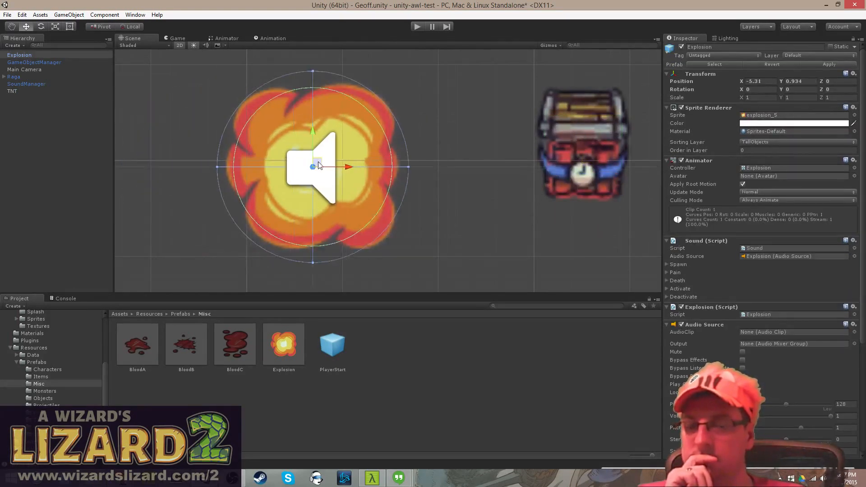
# - Frame the Explosion object and examine its components, from Sprite Renderer and Animator to Sound, Explosion, Audio Source and Circle Collider 2D
pyautogui.doubleClick(23, 55)
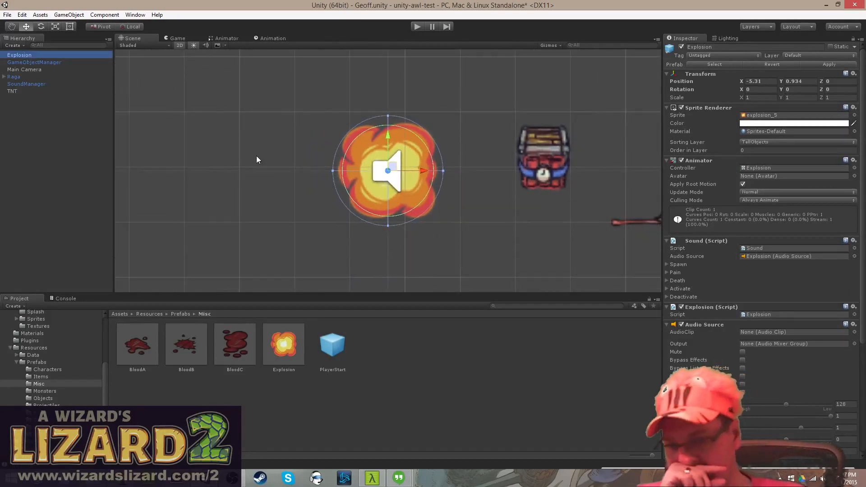
pyautogui.scroll(5, 420, 191)
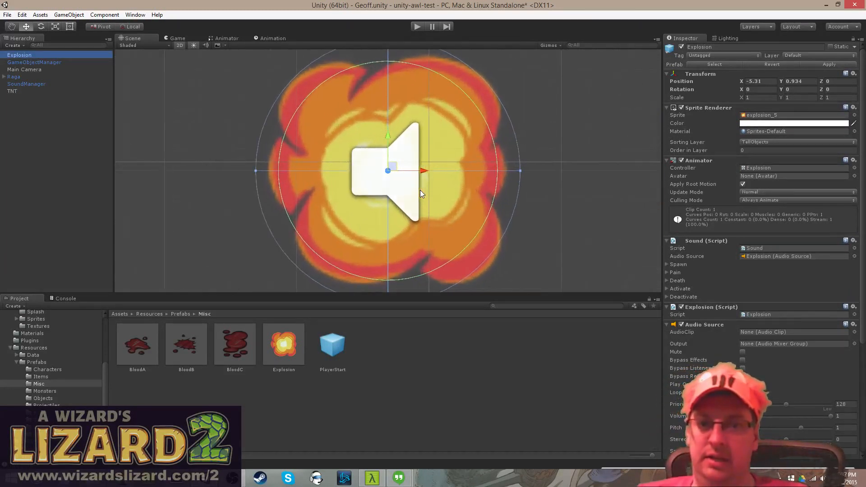
pyautogui.scroll(-2, 540, 195)
pyautogui.scroll(-5, 717, 332)
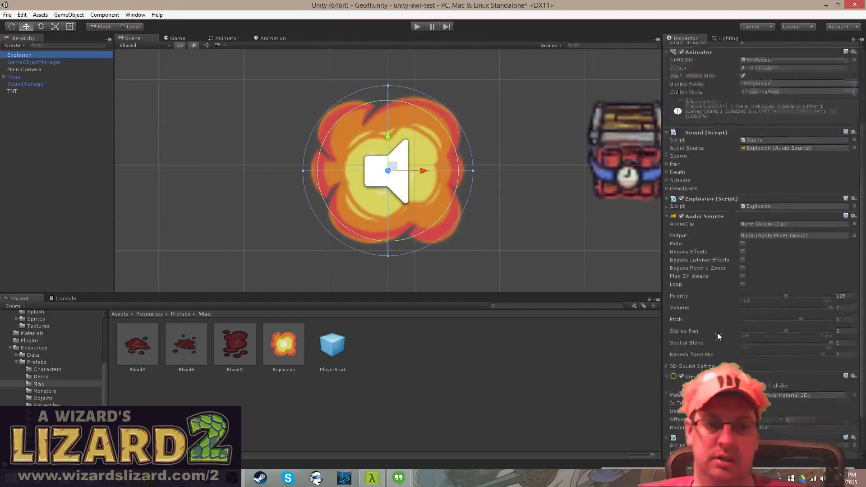
pyautogui.scroll(4, 717, 331)
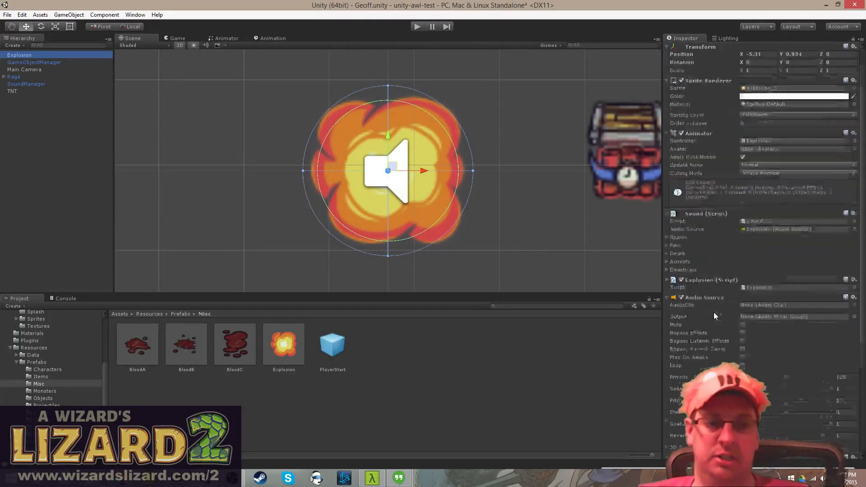
pyautogui.scroll(-4, 705, 234)
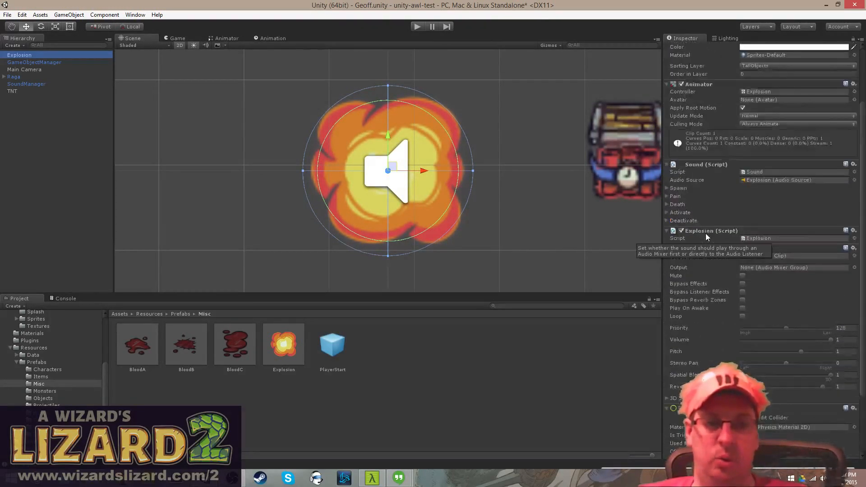
pyautogui.scroll(6, 724, 227)
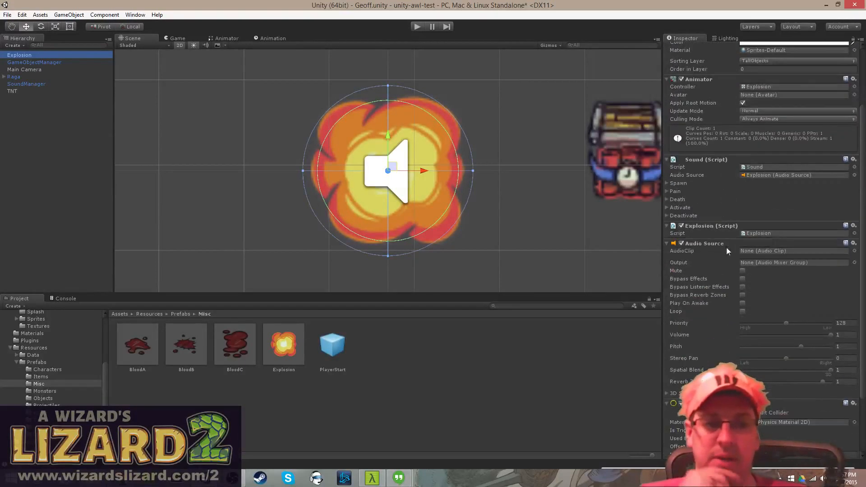
pyautogui.scroll(-6, 714, 245)
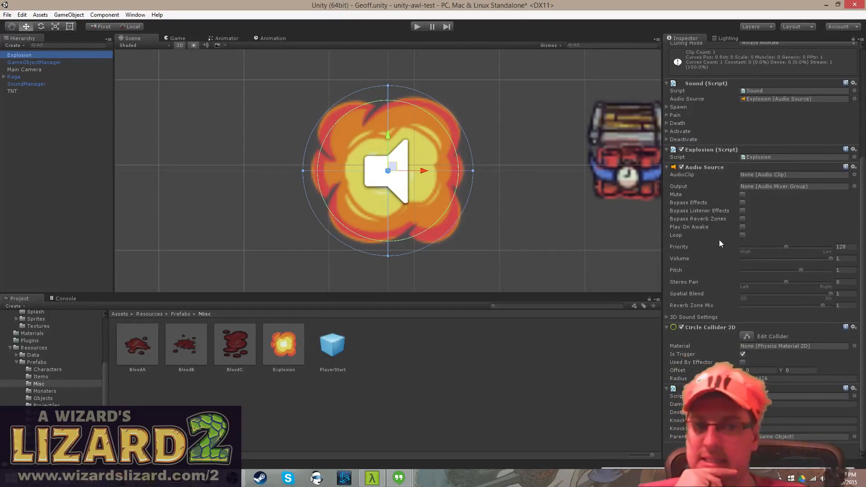
pyautogui.scroll(10, 719, 239)
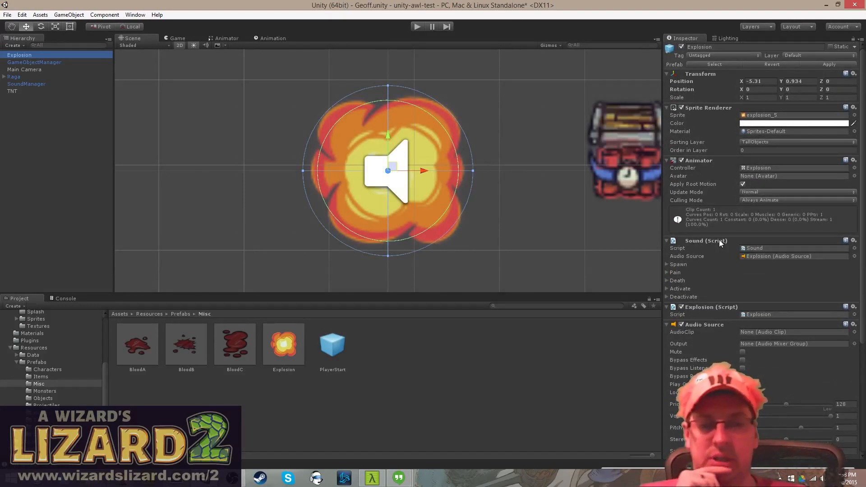
pyautogui.scroll(-6, 719, 242)
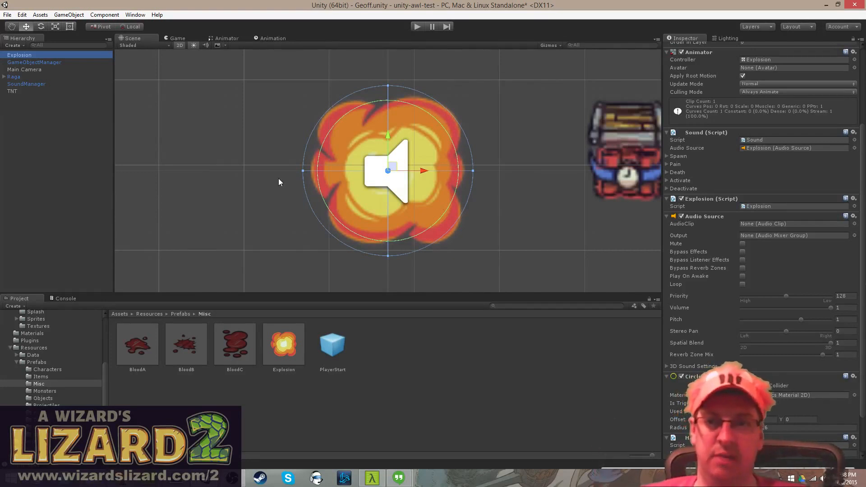
# - Examine the components of the Main Camera, GameObjectManager and SoundManager objects
pyautogui.click(12, 70)
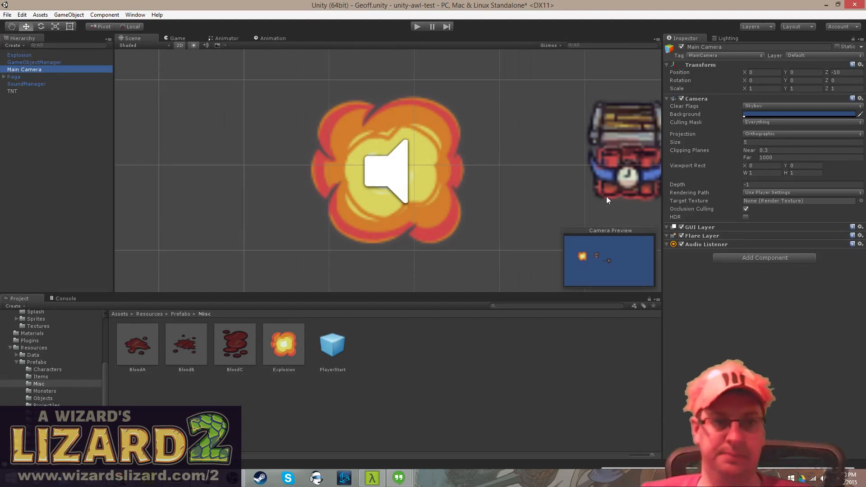
pyautogui.click(43, 64)
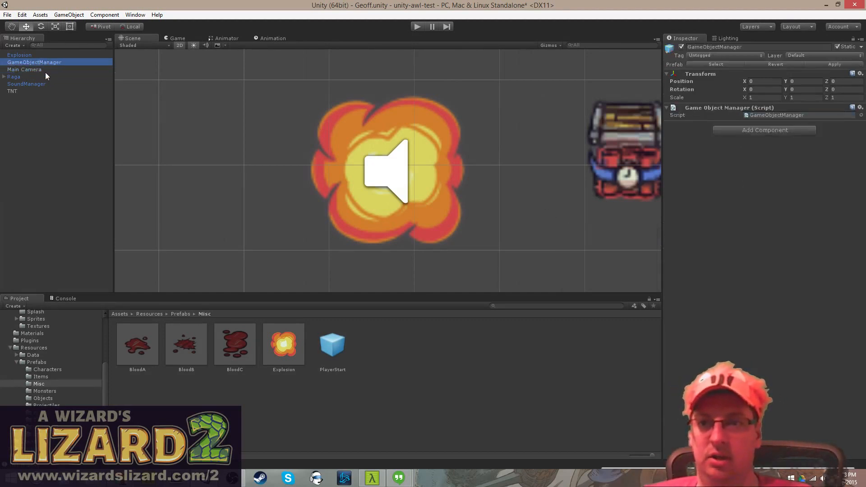
pyautogui.click(45, 74)
pyautogui.click(45, 69)
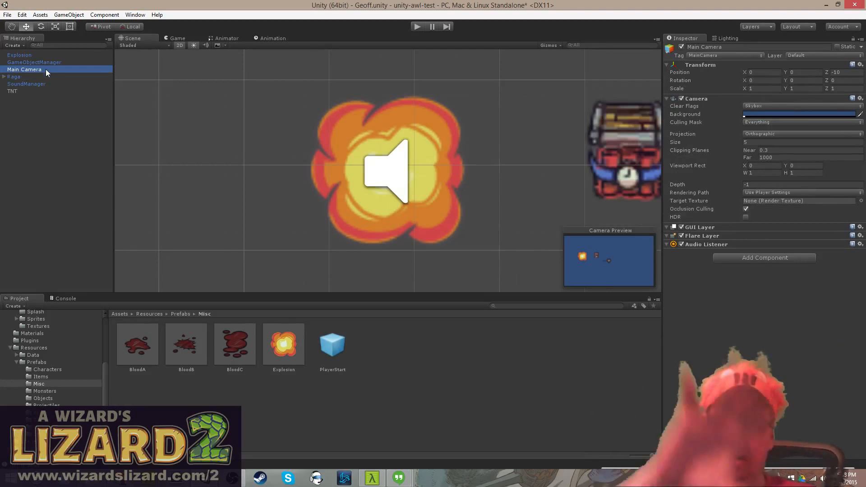
pyautogui.click(40, 76)
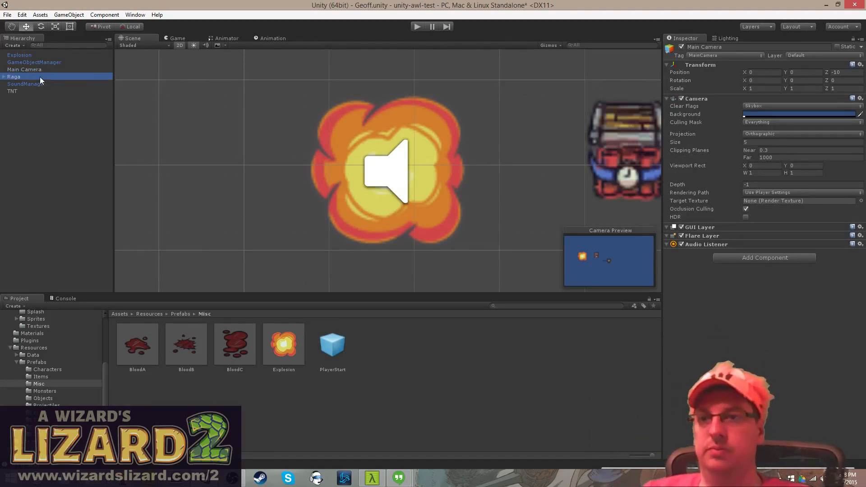
pyautogui.click(47, 68)
pyautogui.click(50, 62)
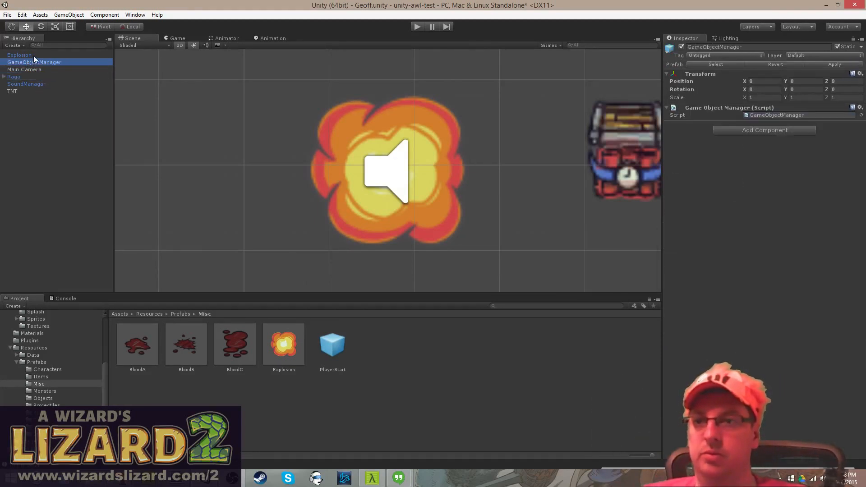
pyautogui.click(33, 55)
pyautogui.click(40, 69)
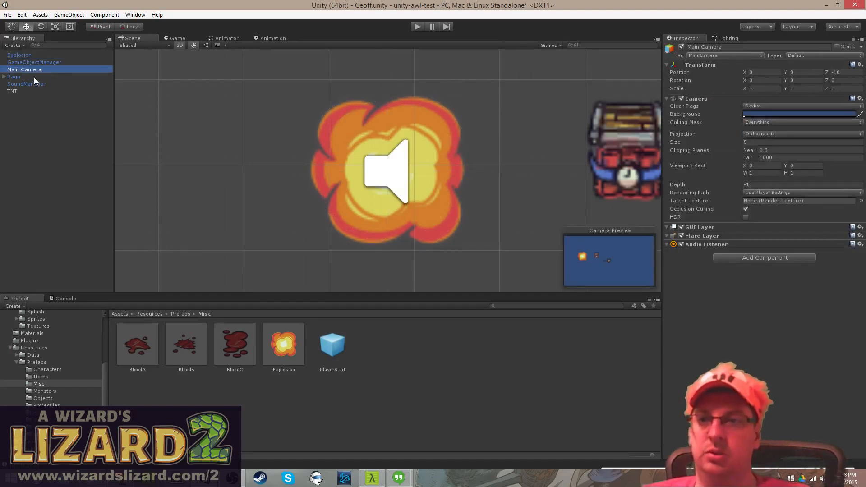
pyautogui.click(40, 84)
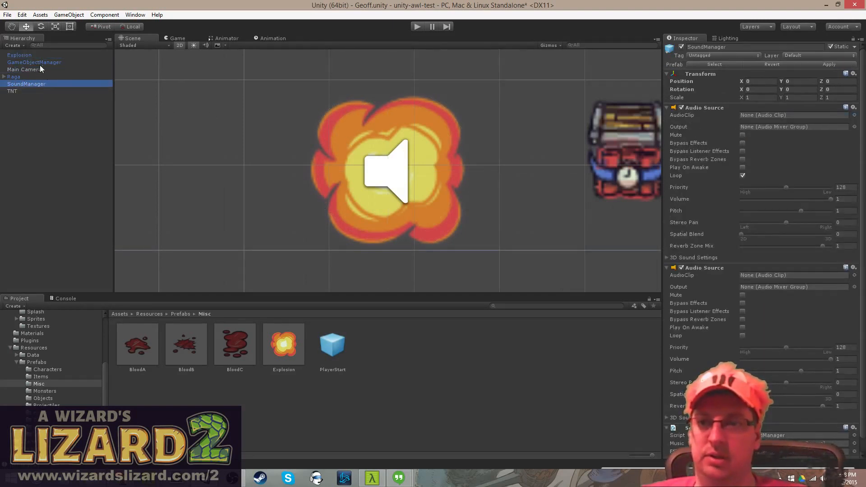
# - Save the scene and open the Explosion object's animation clip with its Sprite track expanded
pyautogui.click(28, 53)
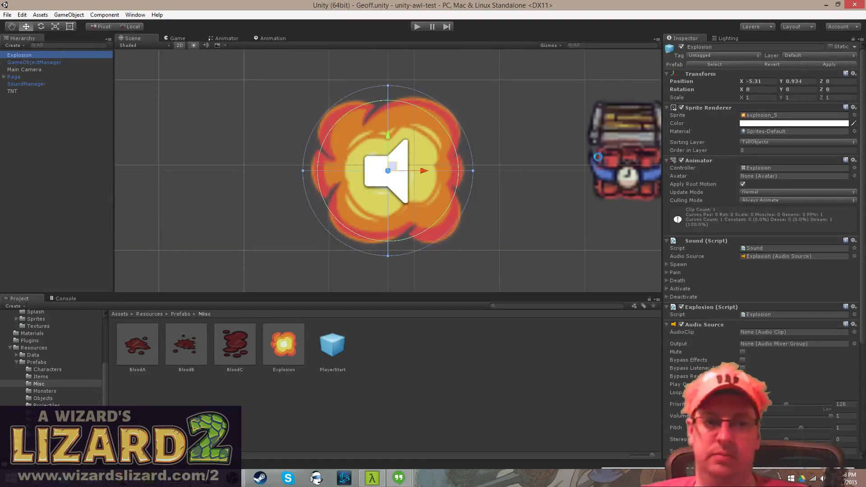
pyautogui.scroll(-5, 768, 256)
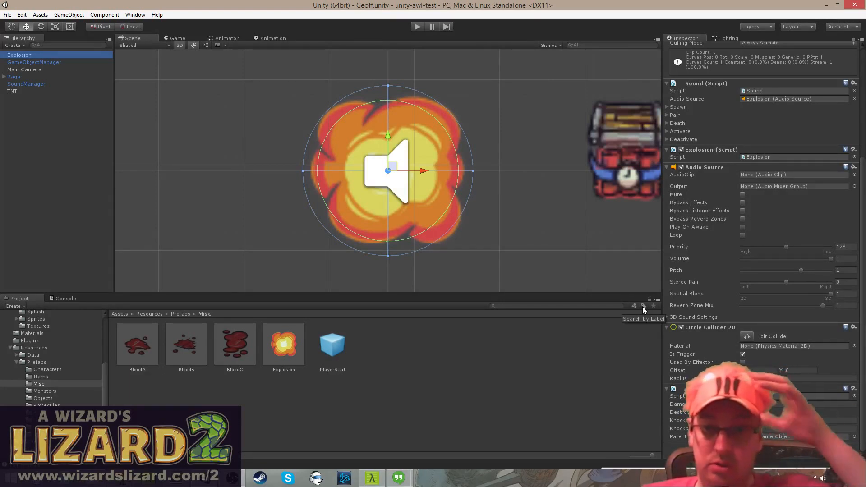
pyautogui.click(273, 39)
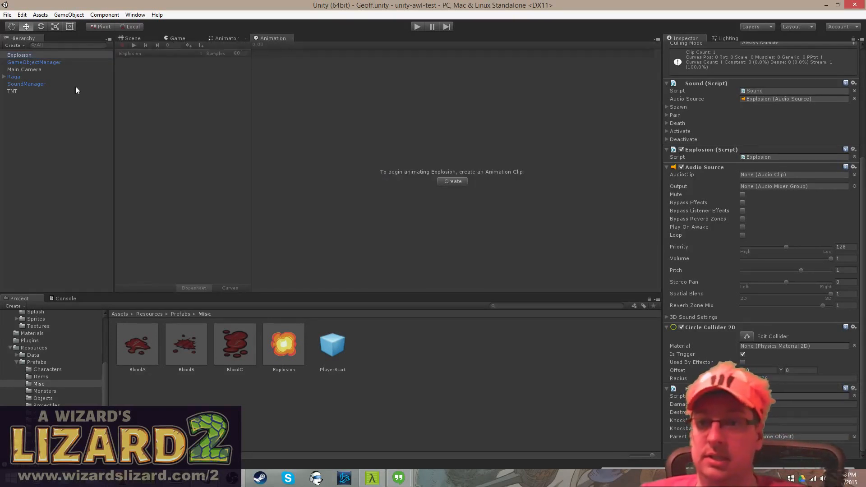
pyautogui.click(22, 54)
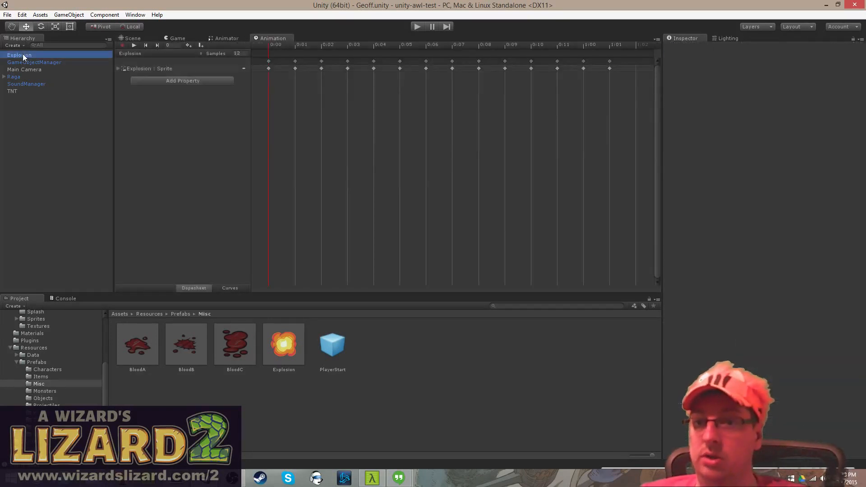
pyautogui.click(118, 69)
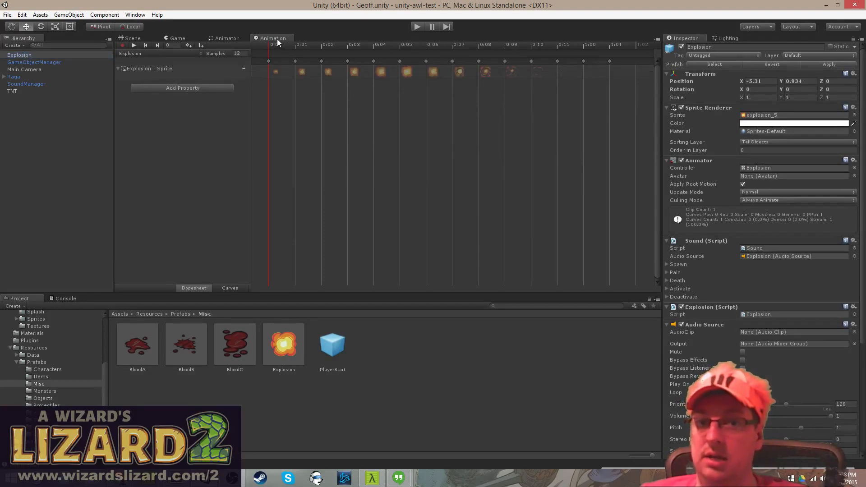
# - Dock the Animation window beside the Console and preview the Explosion's sprite keyframes at 0:01 and 0:00
pyautogui.moveTo(278, 41); pyautogui.dragTo(158, 305)
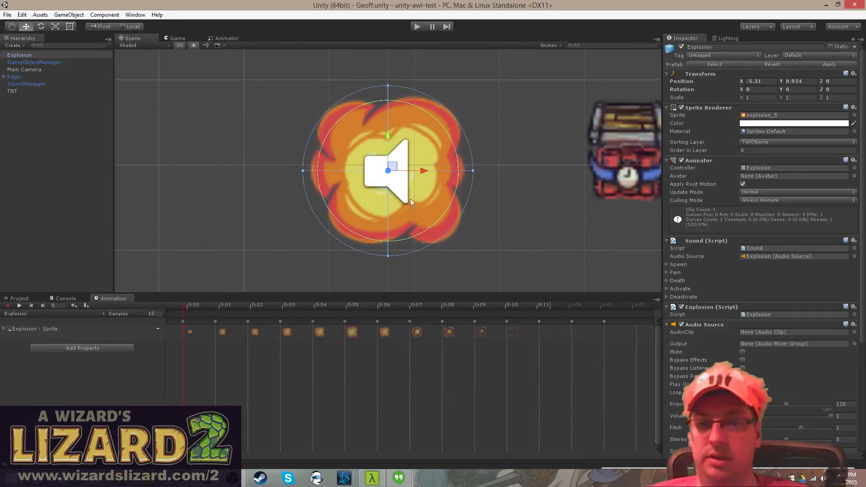
pyautogui.click(222, 336)
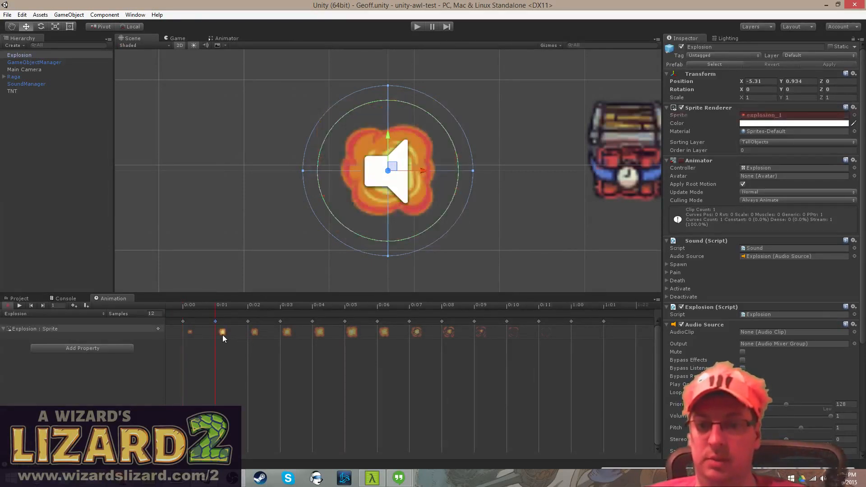
pyautogui.click(190, 332)
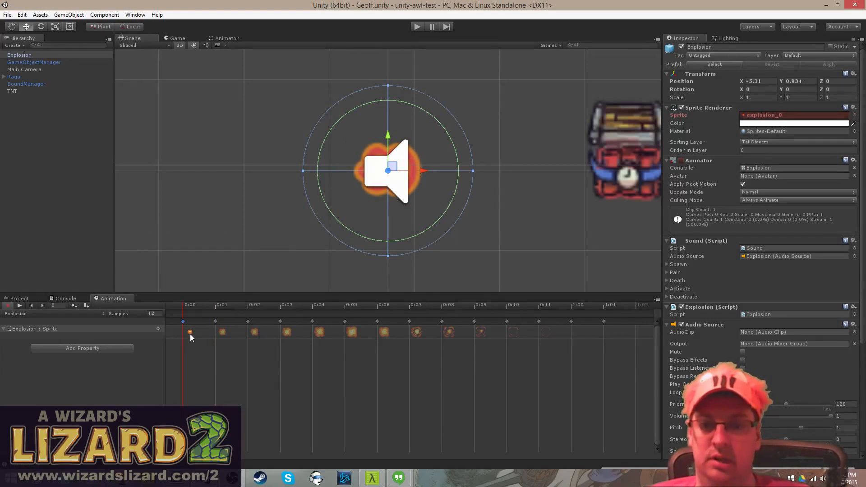
# - Hide the AudioSource icon in the Scene view gizmos so the explosion sprite is unobstructed
pyautogui.click(549, 45)
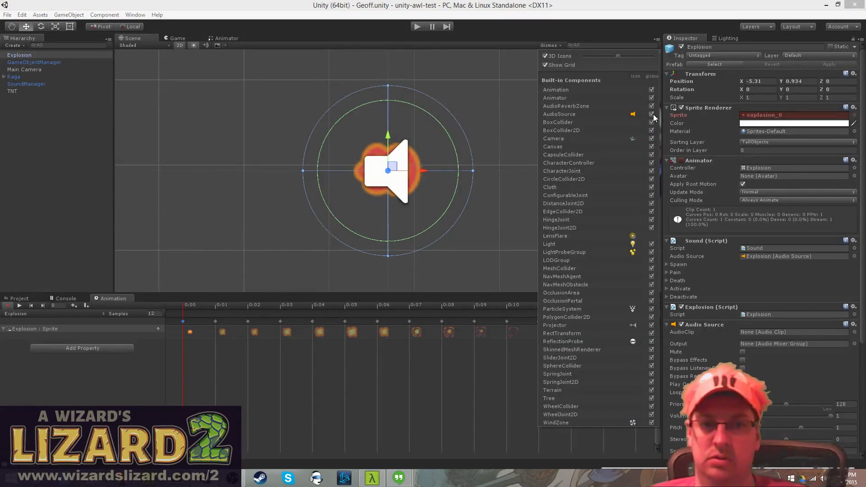
pyautogui.click(633, 113)
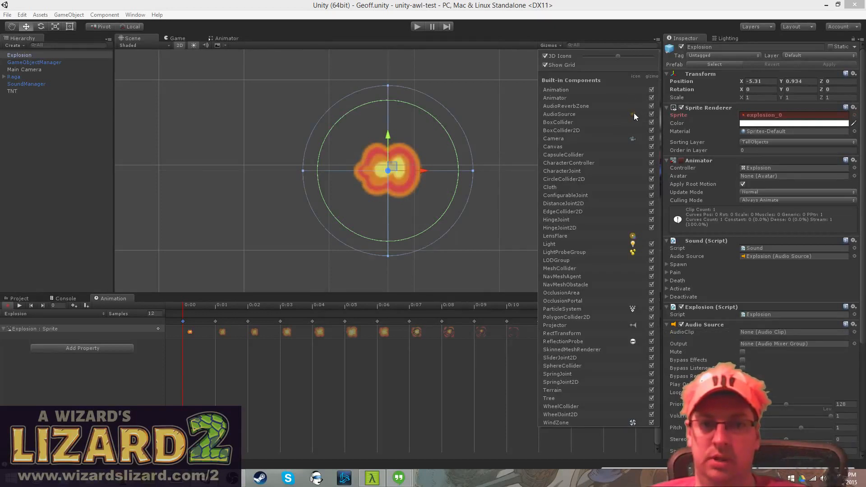
pyautogui.click(583, 37)
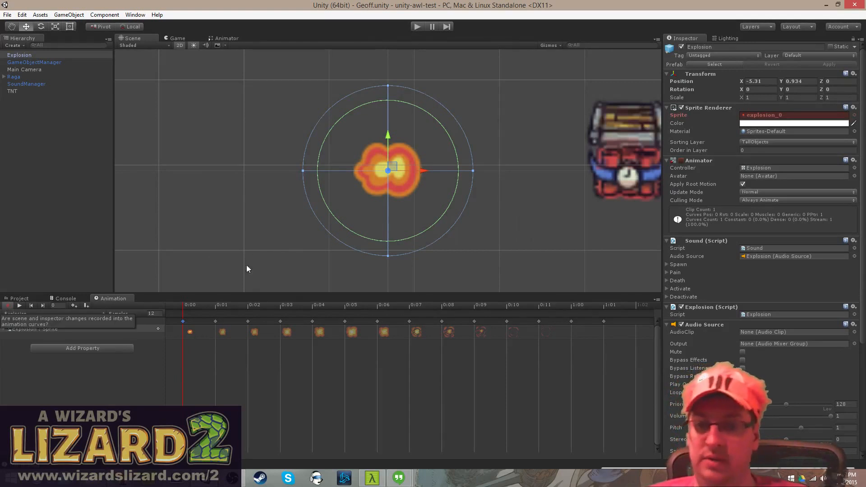
# - Key the Explosion's Circle Collider 2D radius at 0.3 on frame 0:00
pyautogui.scroll(-5, 710, 256)
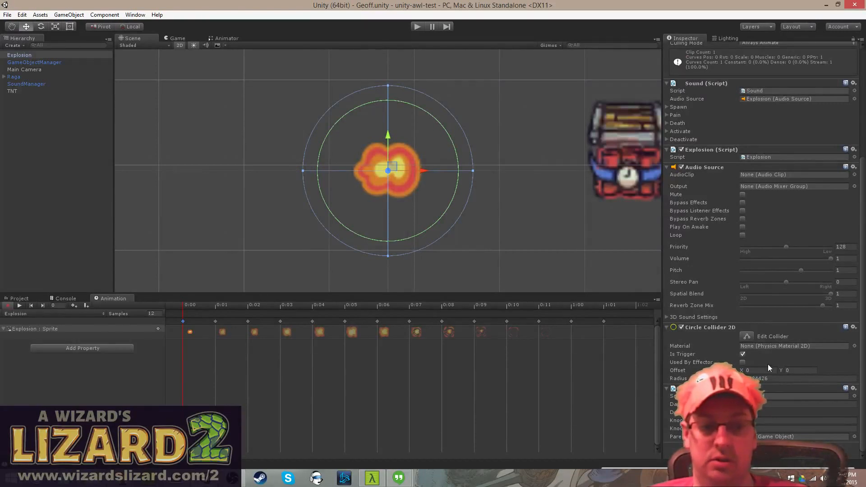
pyautogui.click(761, 378)
pyautogui.write('0.3')
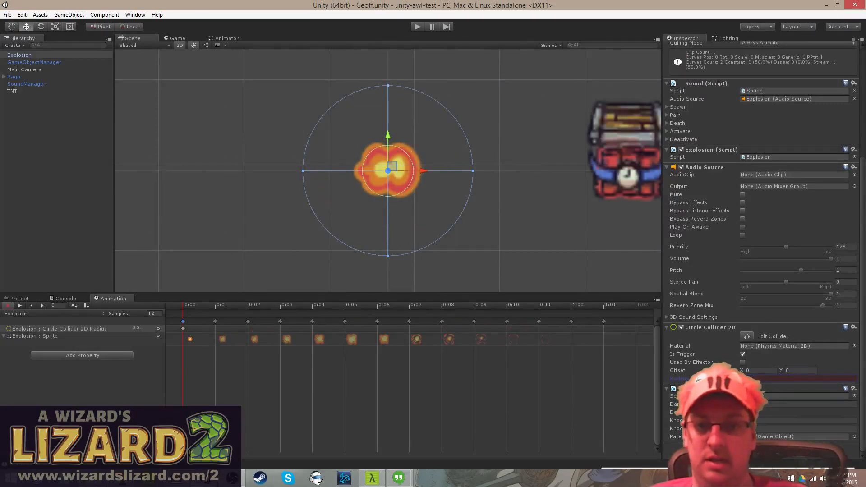
pyautogui.write('3')
pyautogui.press('BackSpace')
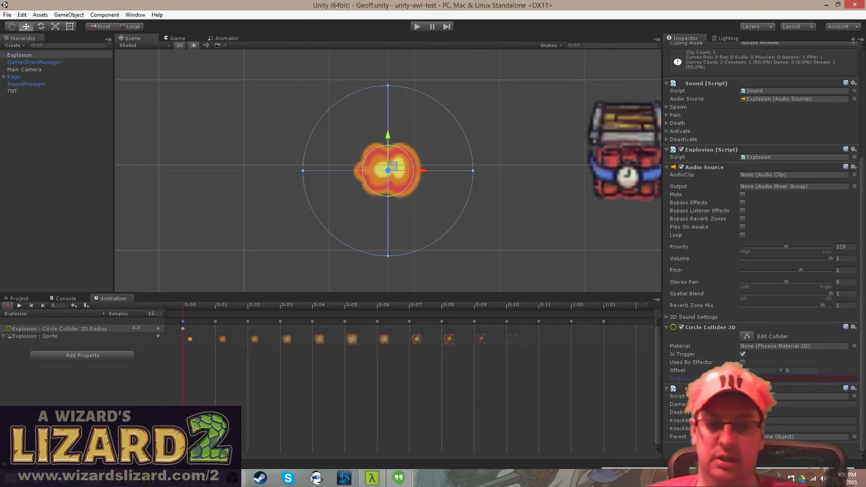
# - Key the Circle Collider 2D radius at 0.48 on frame 0:01 and 0.5 on frame 0:02
pyautogui.click(222, 339)
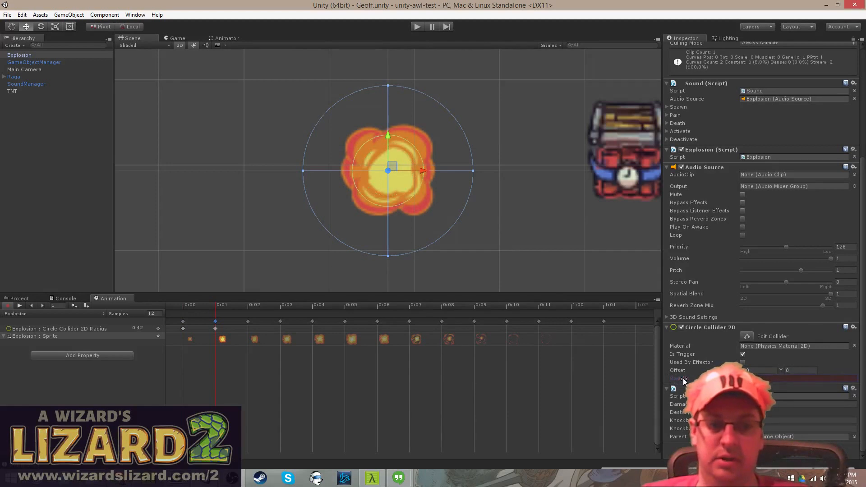
pyautogui.moveTo(678, 378); pyautogui.dragTo(684, 380)
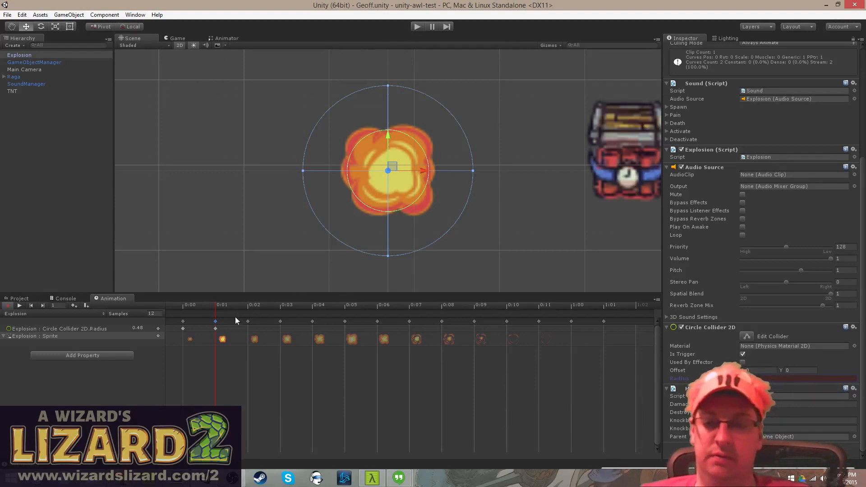
pyautogui.click(255, 338)
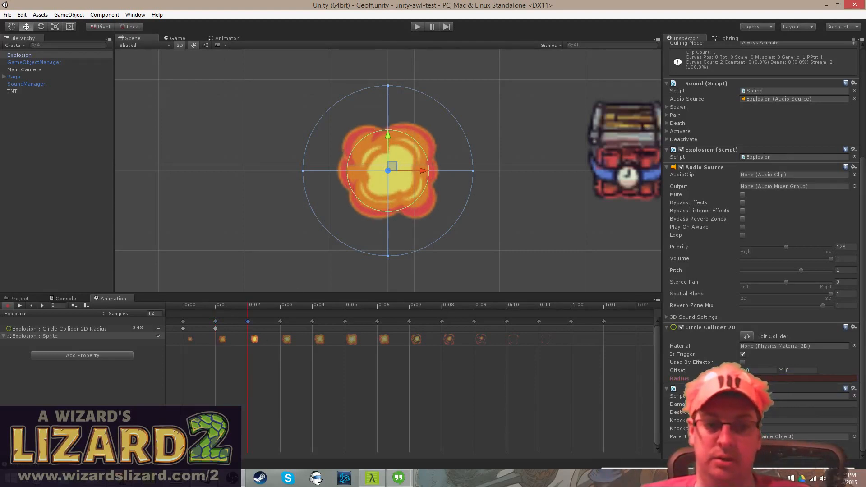
pyautogui.moveTo(710, 378); pyautogui.dragTo(710, 379)
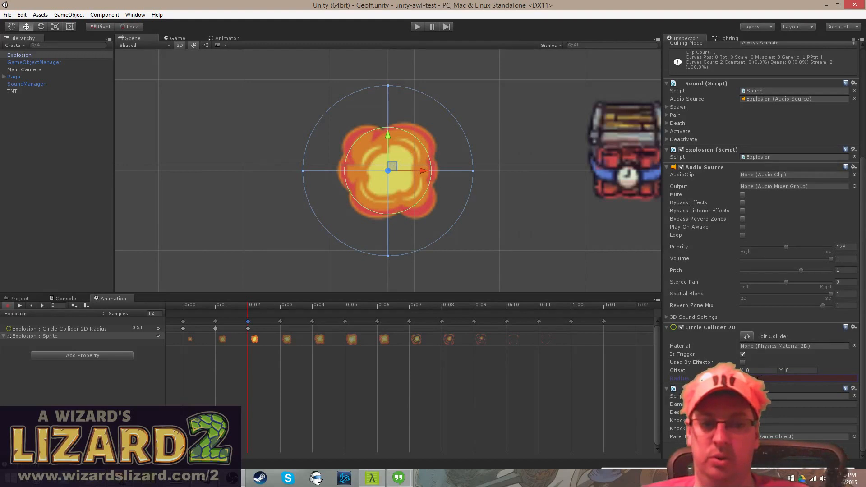
pyautogui.click(757, 379)
pyautogui.write('0.5')
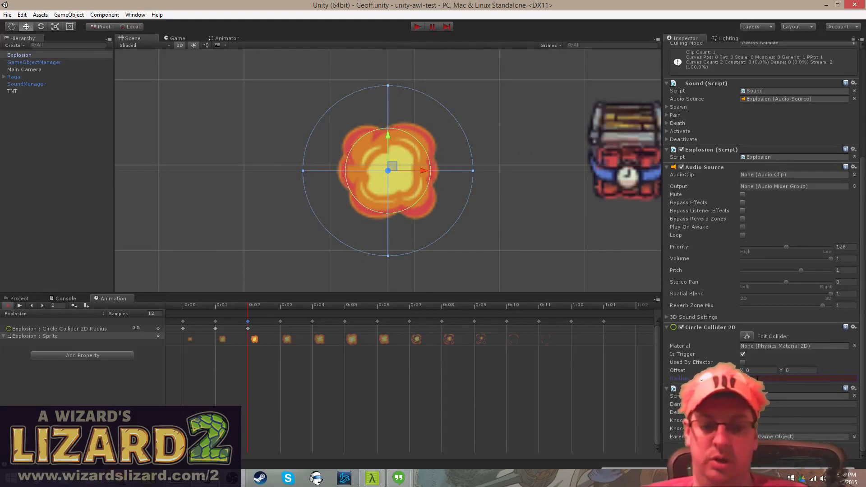
# - Key the collider radius to fit the growing blast: 0.62 at 0:03, 0.68 at 0:04 and 0.89 at 0:05
pyautogui.click(285, 340)
pyautogui.moveTo(700, 379); pyautogui.dragTo(702, 380)
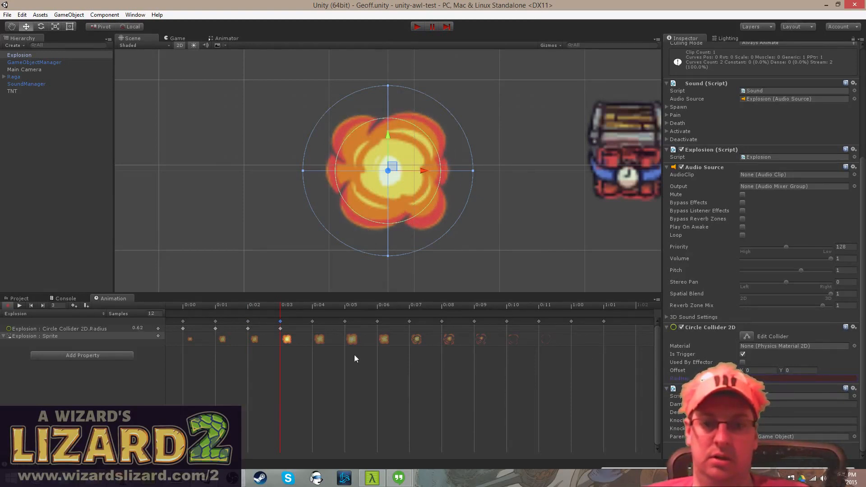
pyautogui.click(319, 339)
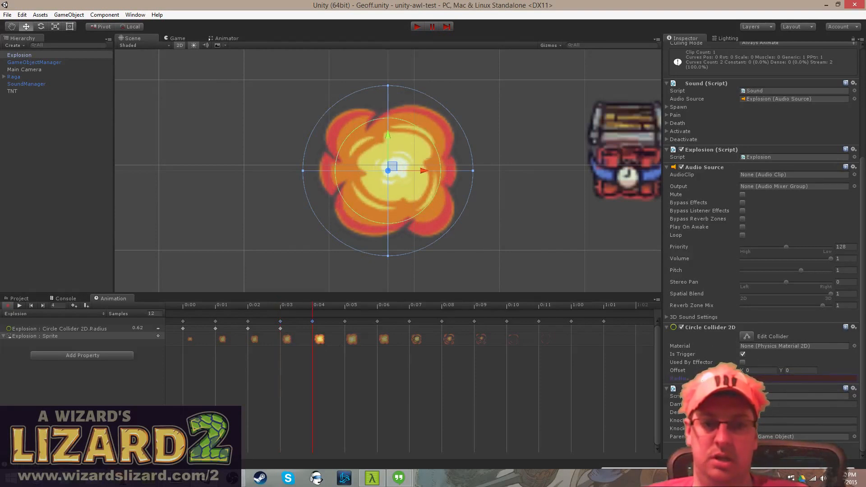
pyautogui.moveTo(701, 378); pyautogui.dragTo(702, 379)
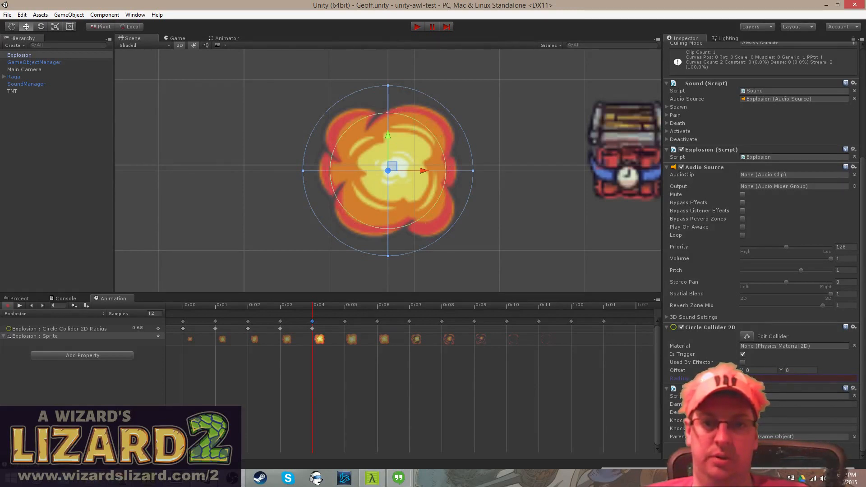
pyautogui.click(358, 339)
pyautogui.moveTo(679, 378); pyautogui.dragTo(689, 378)
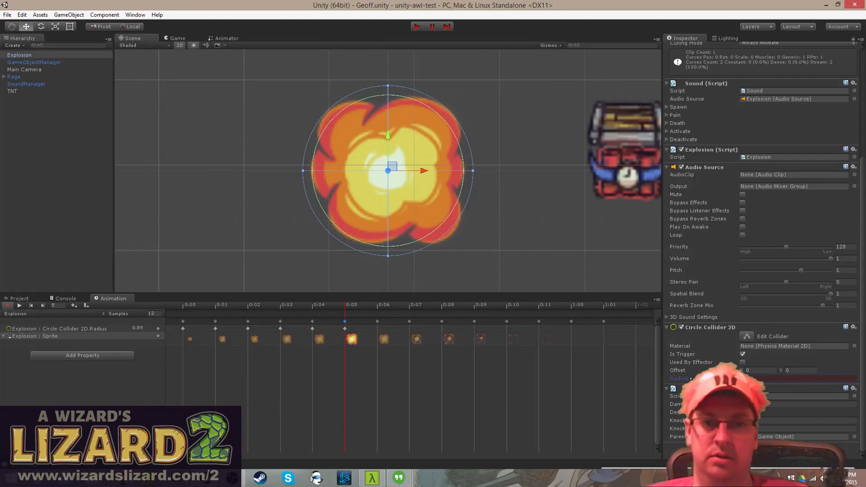
# - Key the collider radius to shrink with the sprite: 0.77 at 0:06, 0.76 at 0:07 and 0.67 at 0:08
pyautogui.click(385, 339)
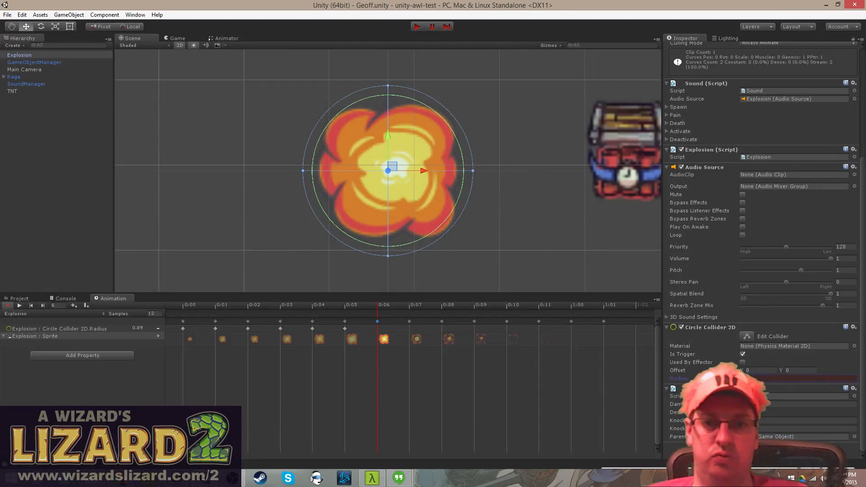
pyautogui.moveTo(689, 378); pyautogui.dragTo(688, 378)
pyautogui.click(416, 339)
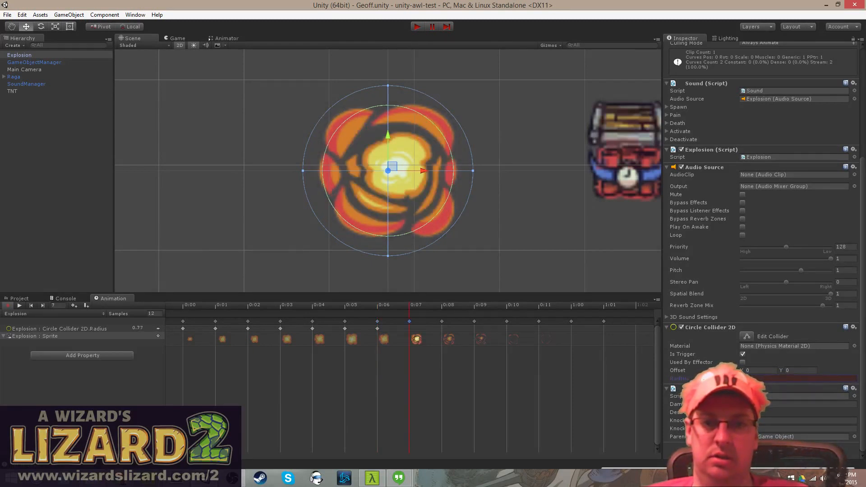
pyautogui.moveTo(696, 378); pyautogui.dragTo(694, 378)
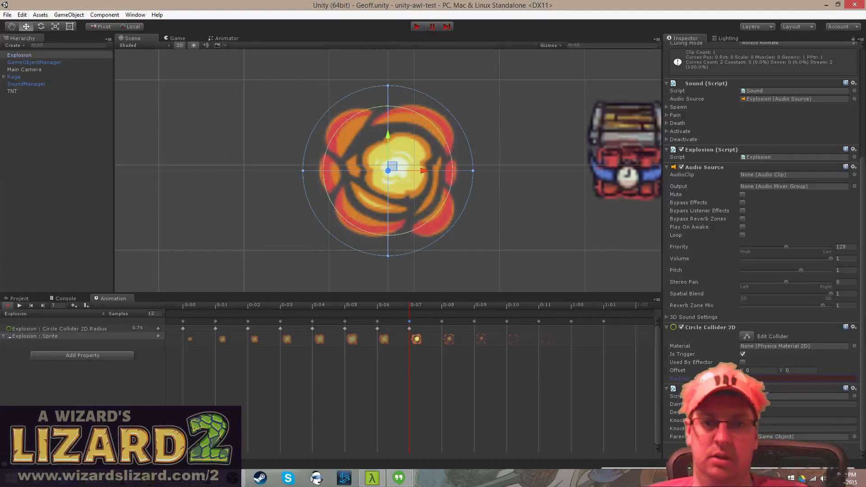
pyautogui.click(450, 338)
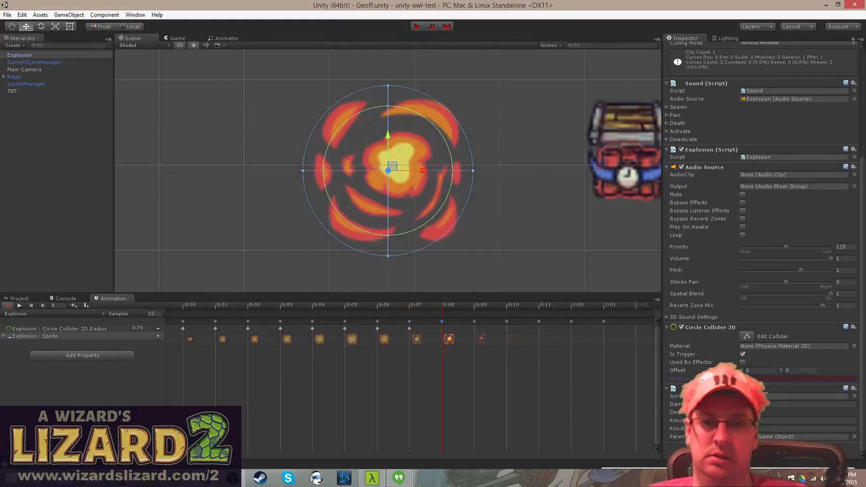
pyautogui.moveTo(695, 379); pyautogui.dragTo(694, 378)
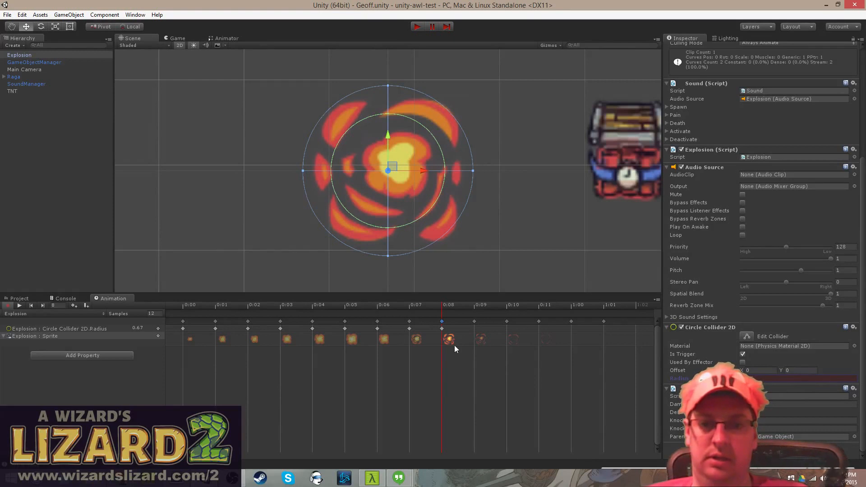
# - Key progressively smaller collider radii on frames 0:09 to 0:11, using 0.38 at 0:10 and 0.2 at 0:11
pyautogui.click(482, 339)
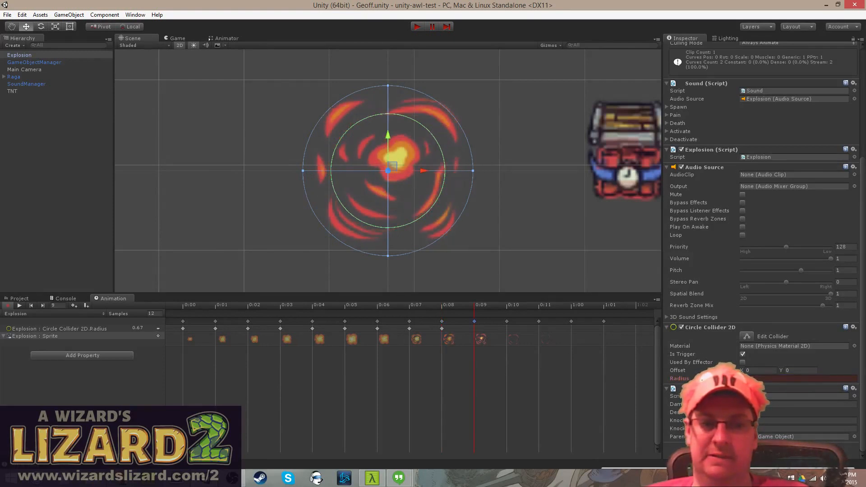
pyautogui.moveTo(679, 379); pyautogui.dragTo(695, 378)
pyautogui.click(516, 343)
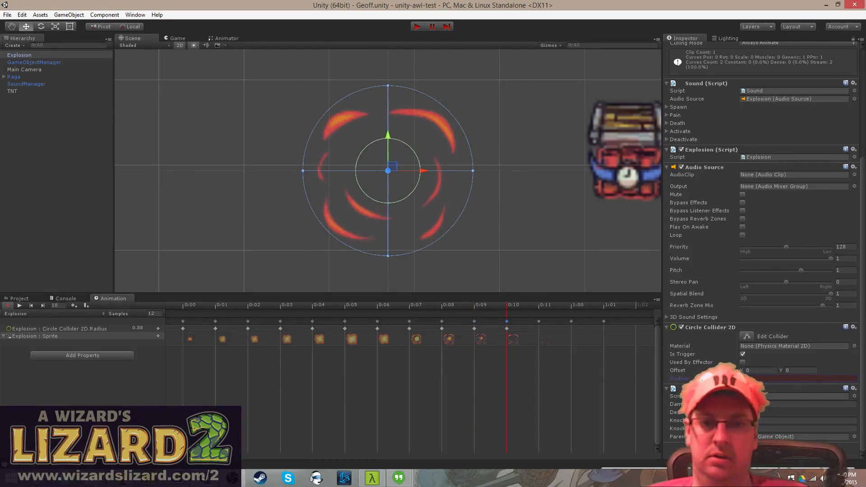
pyautogui.click(546, 344)
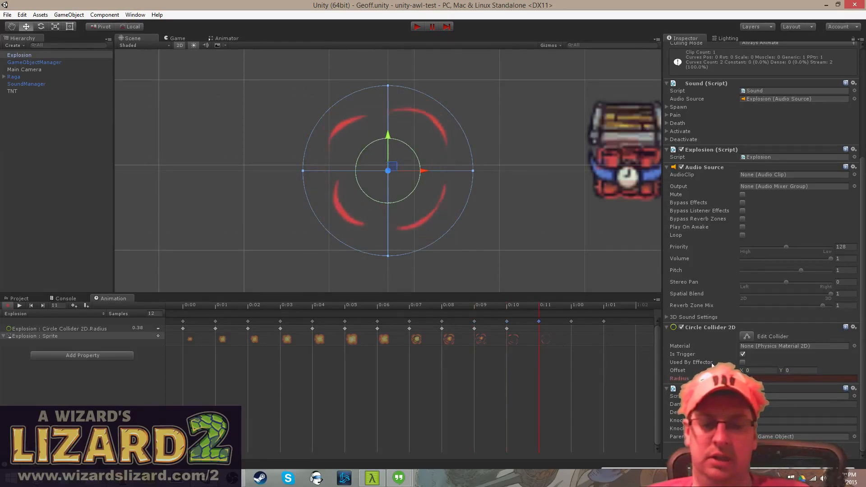
pyautogui.moveTo(695, 379); pyautogui.dragTo(689, 378)
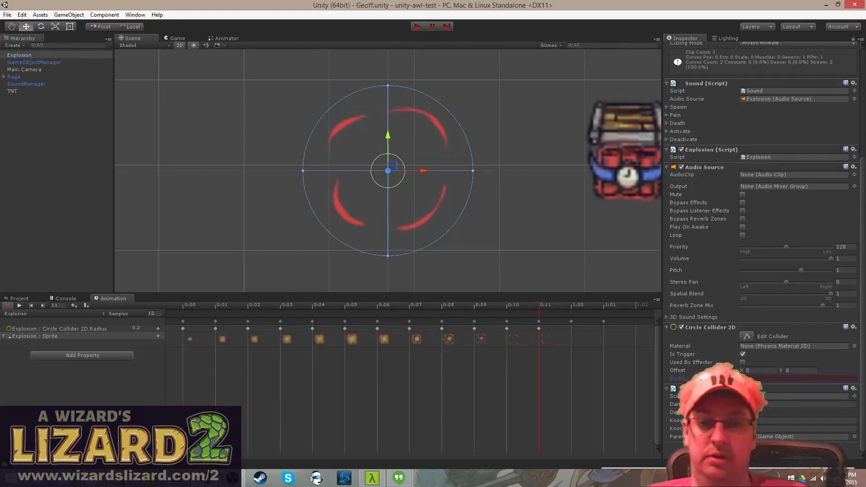
# - Compare the last two keyframes at 1:00 and 1:01, and delete the redundant key at 1:01
pyautogui.click(575, 339)
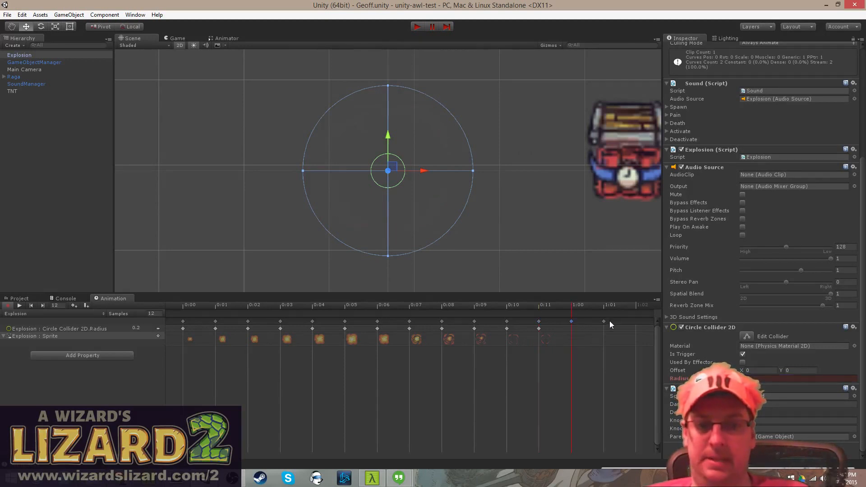
pyautogui.click(603, 320)
pyautogui.click(570, 321)
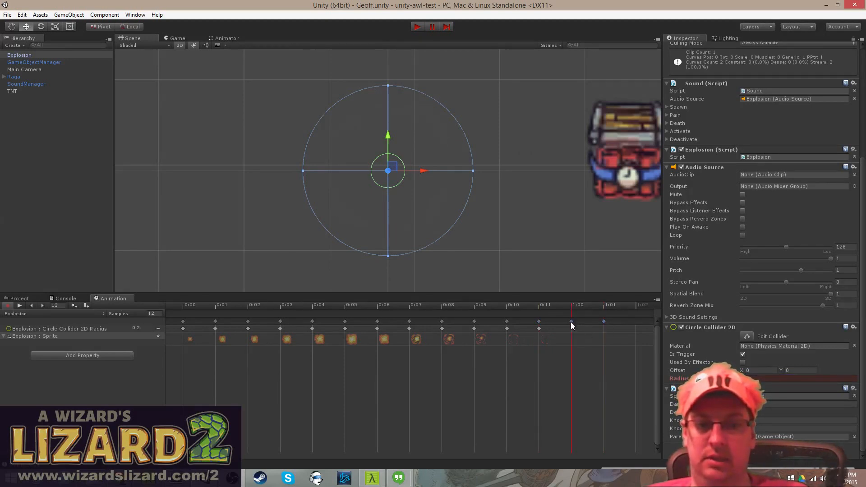
pyautogui.click(603, 321)
pyautogui.click(572, 322)
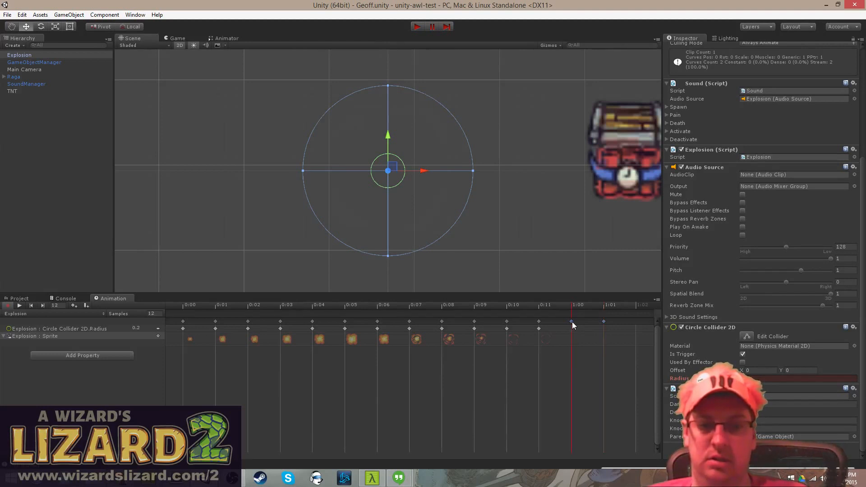
pyautogui.click(603, 321)
pyautogui.rightClick(604, 321)
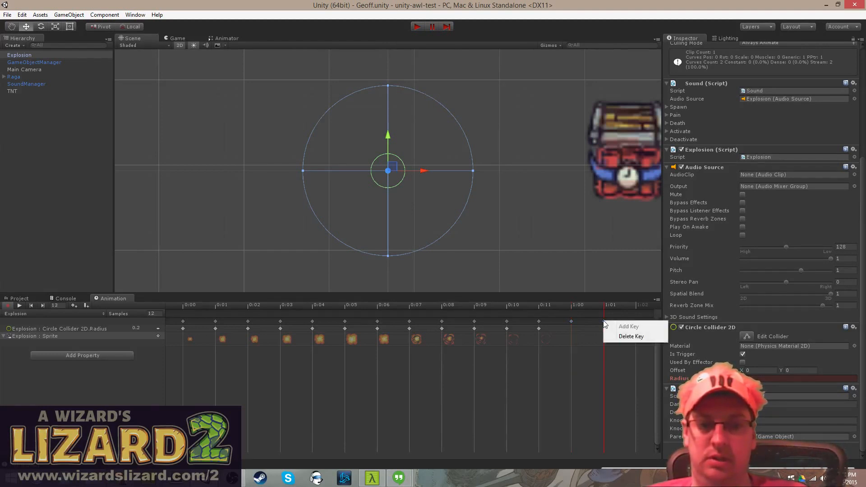
pyautogui.click(623, 337)
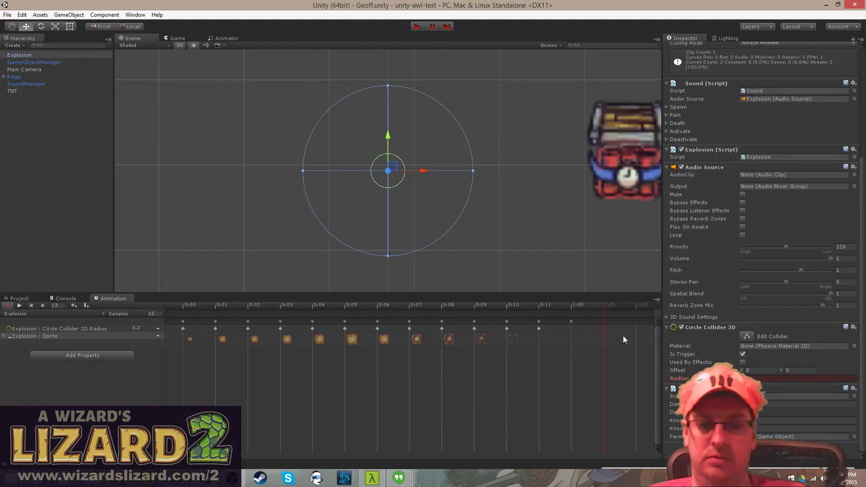
# - Key the Circle Collider 2D radius at 0 on the final frame, 1:00
pyautogui.click(571, 321)
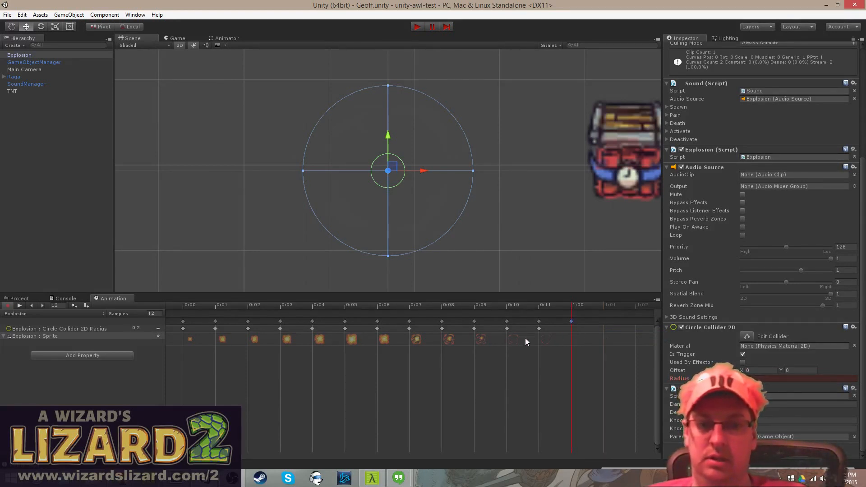
pyautogui.click(545, 338)
pyautogui.click(572, 338)
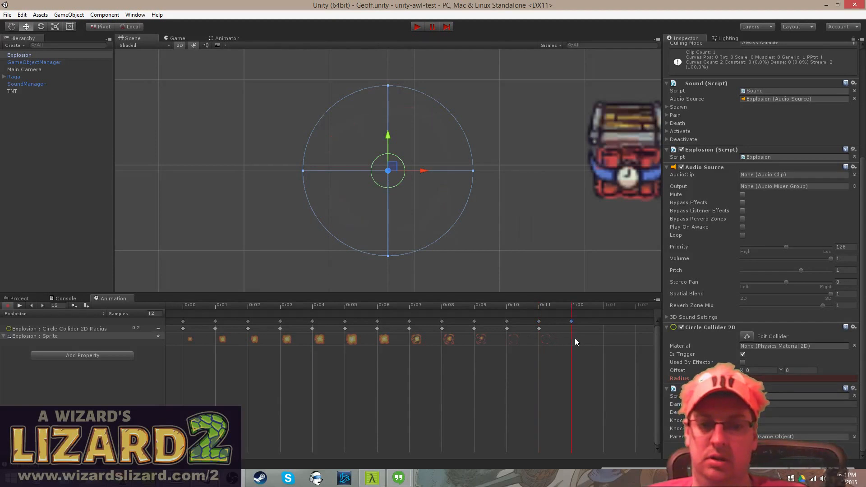
pyautogui.click(750, 379)
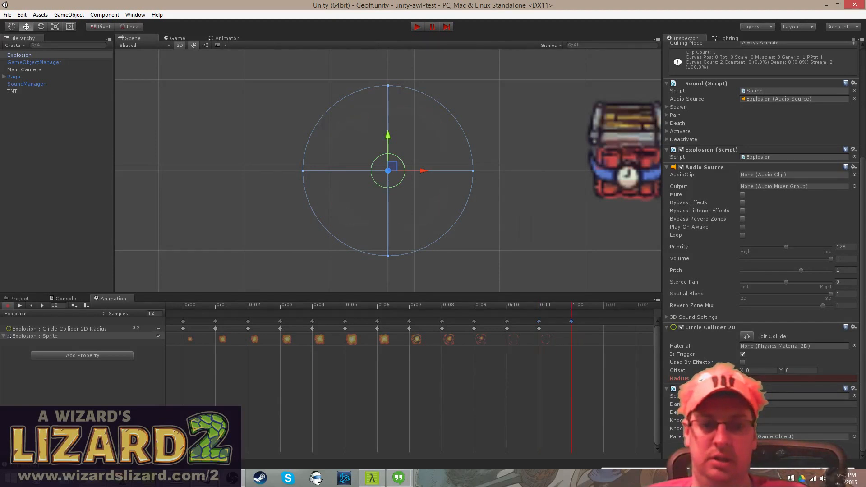
pyautogui.write('0')
pyautogui.press('Return')
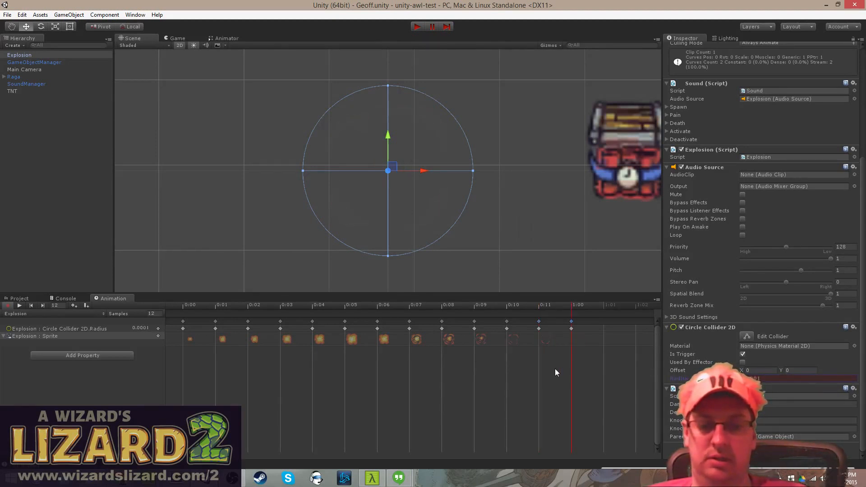
# - Save the scene and play back the Explosion clip to preview the animated collider radius
pyautogui.click(550, 356)
pyautogui.hotkey('ctrl', 's')
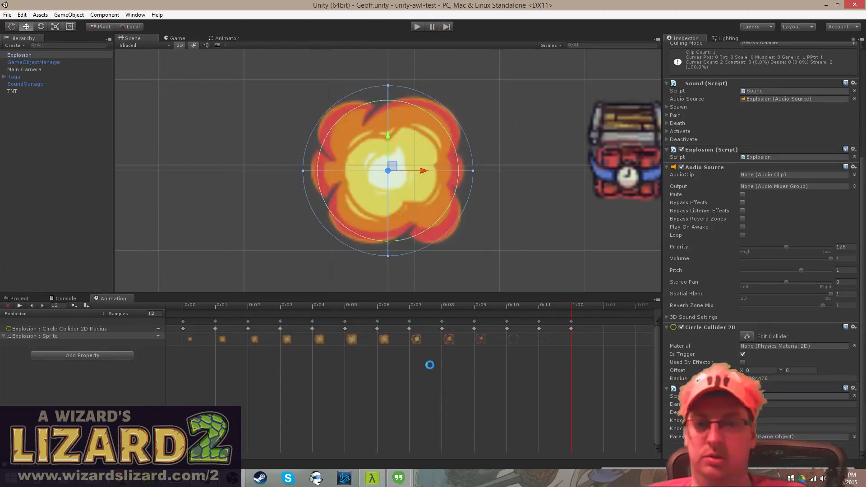
pyautogui.click(20, 305)
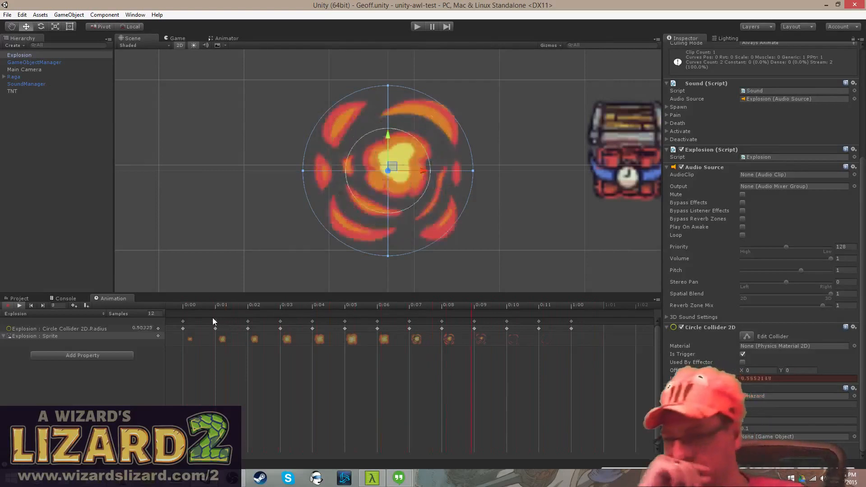
# - Play the Explosion clip again and stop it to check how the collider radius follows the sprite frames
pyautogui.click(19, 305)
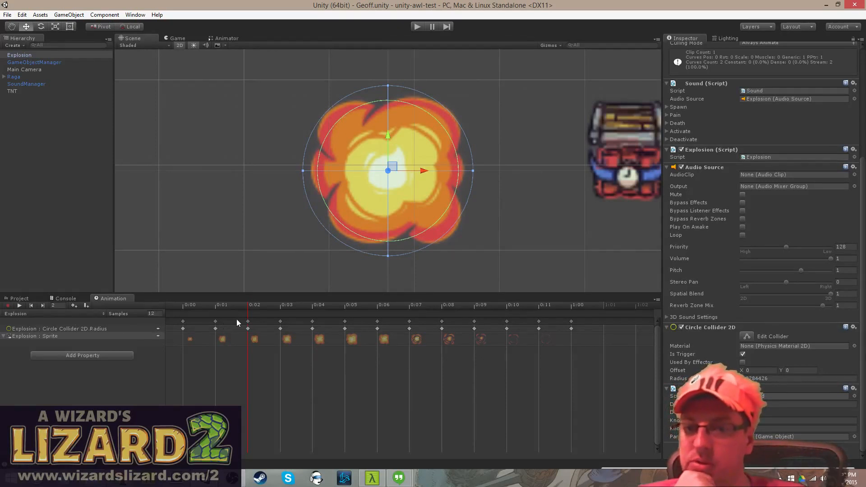
pyautogui.click(18, 305)
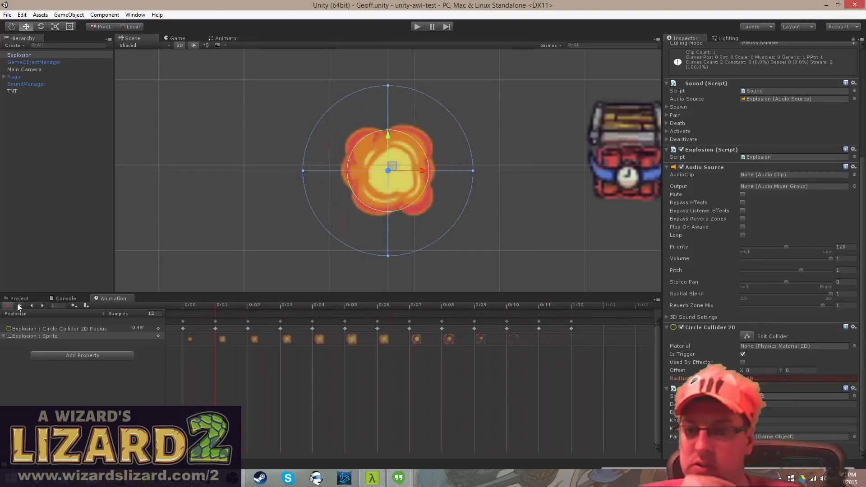
pyautogui.click(18, 305)
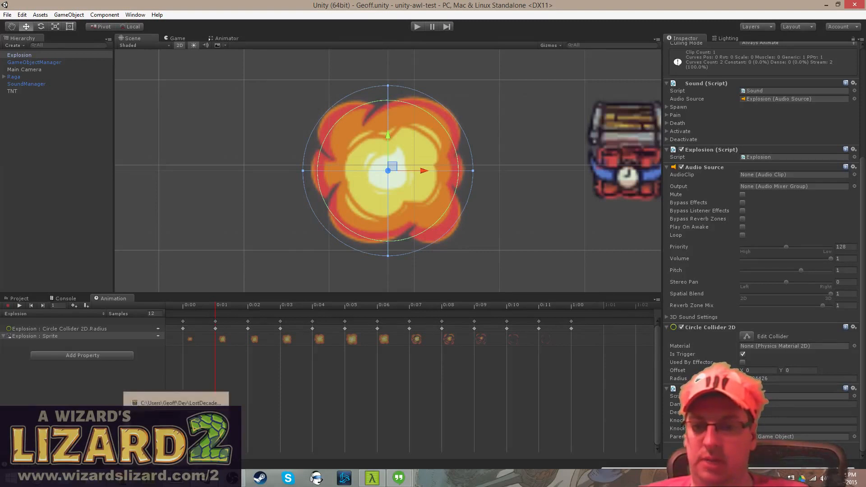
# - Switch to Sublime Text and open the Explosion.cs script from the project files
pyautogui.hotkey('alt', 'Tab')
pyautogui.hotkey('ctrl', 'p')
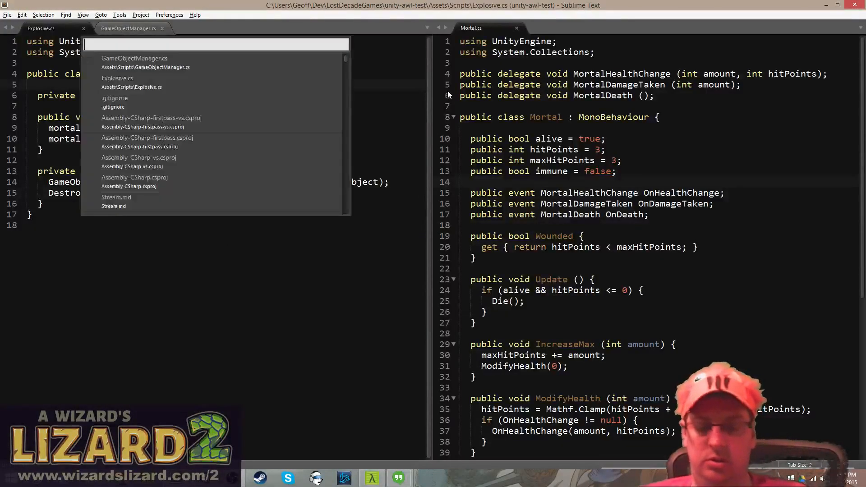
pyautogui.write('ex')
pyautogui.press('Down')
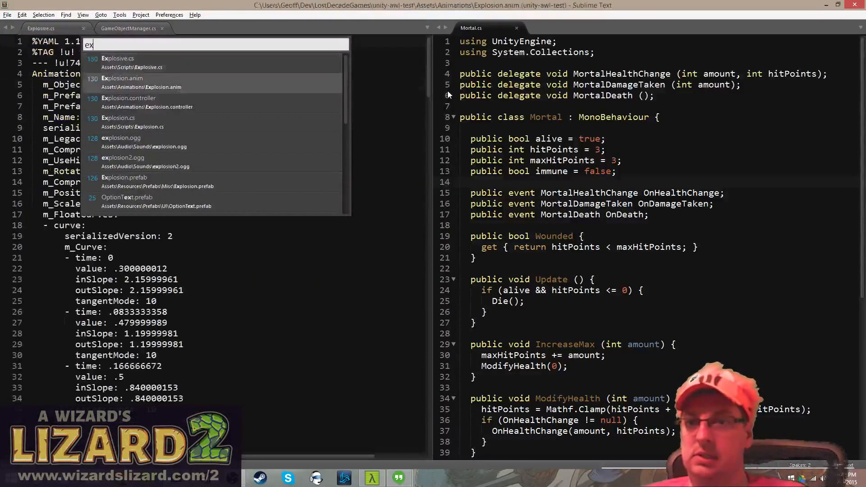
pyautogui.press('Up')
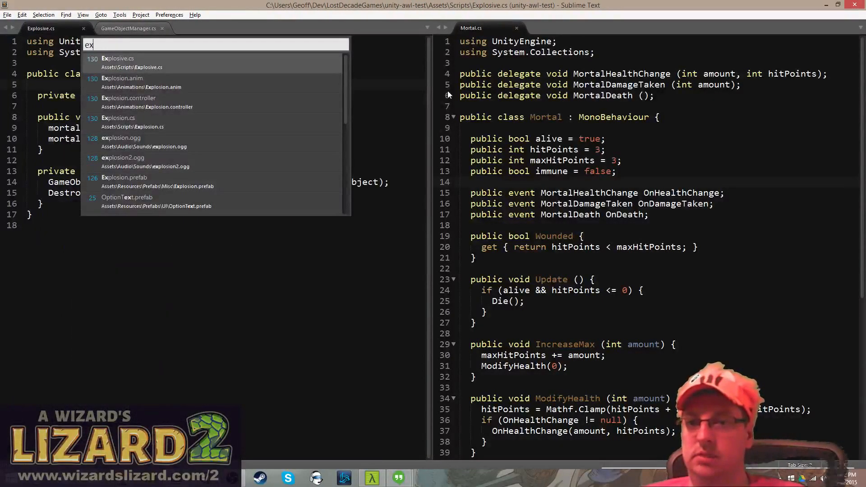
pyautogui.press('Down')
pyautogui.press('Down')
pyautogui.press('Down')
pyautogui.press('Return')
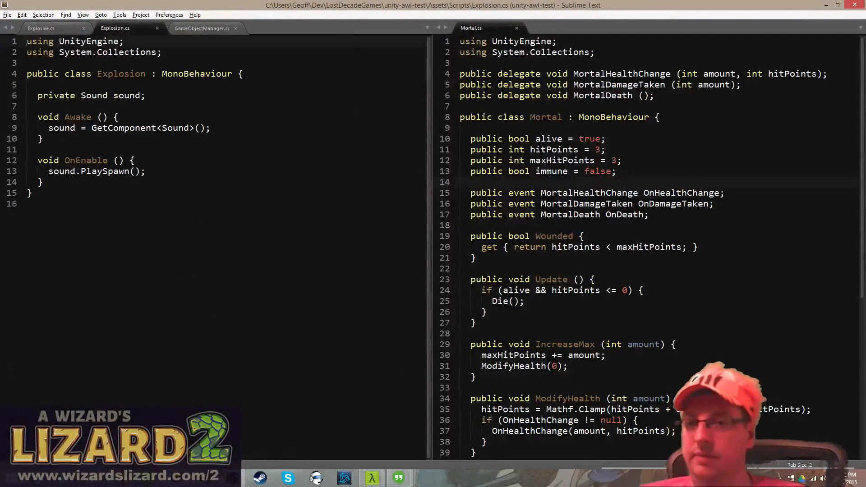
# - Add an empty public void Start () method between Awake and OnEnable in Explosion.cs
pyautogui.click(247, 118)
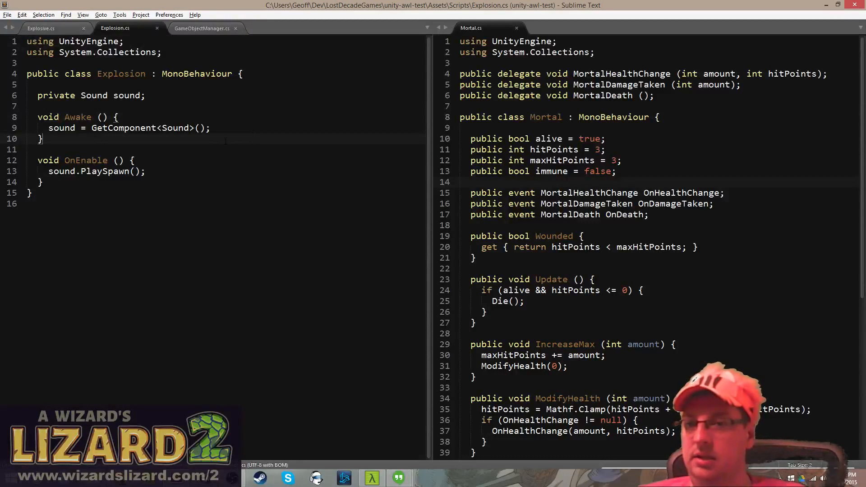
pyautogui.click(238, 129)
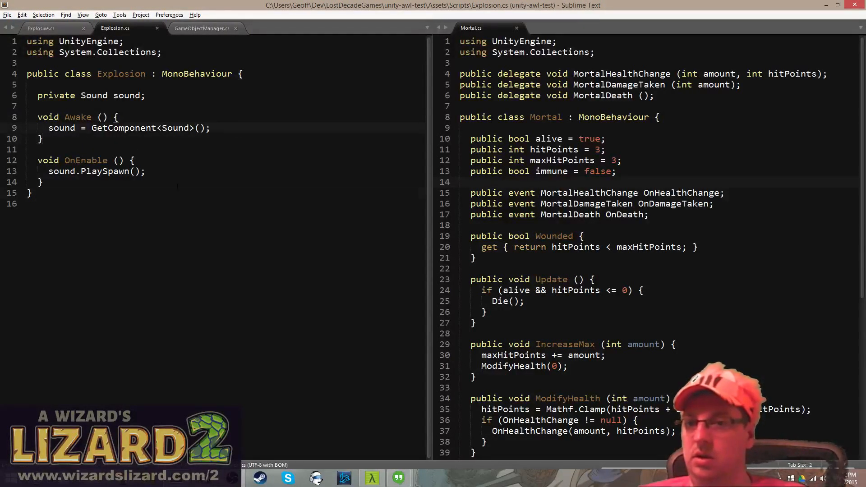
pyautogui.press('Return')
pyautogui.press('Return')
pyautogui.press('Up')
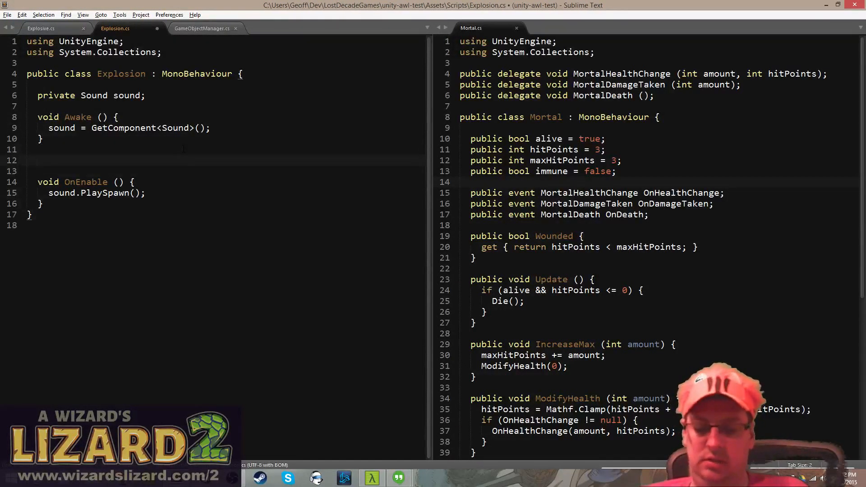
pyautogui.write('p')
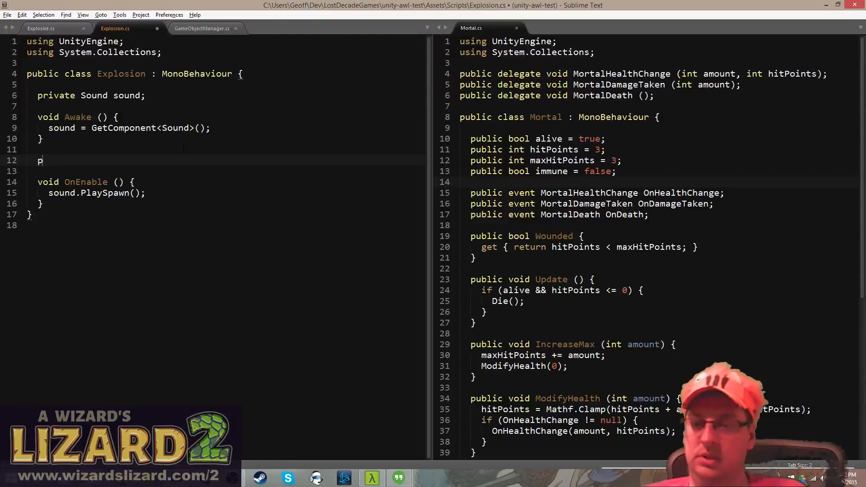
pyautogui.write('ublic void Start ()')
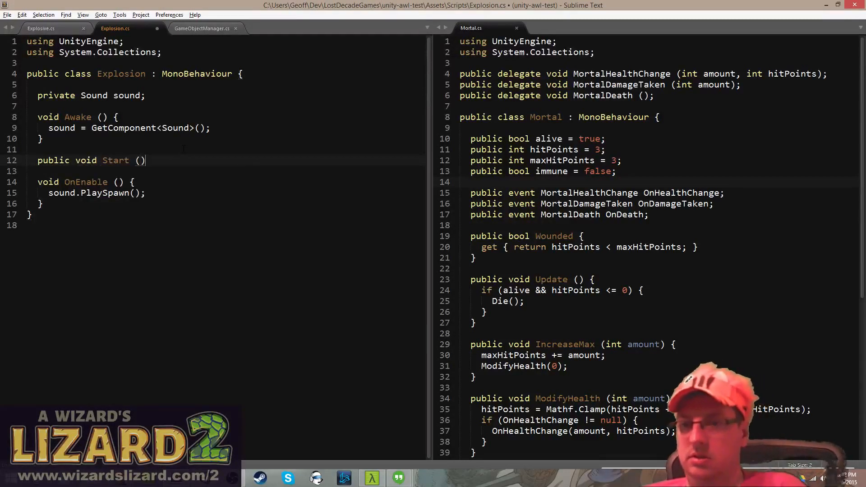
pyautogui.write(' {')
pyautogui.press('Return')
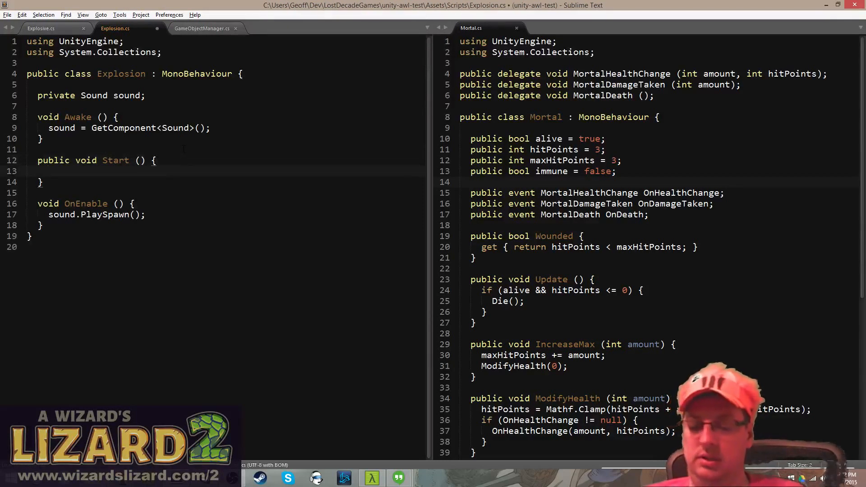
# - Inside Start, add Invoke("Remove", 1f); and save the script
pyautogui.write('Invoke')
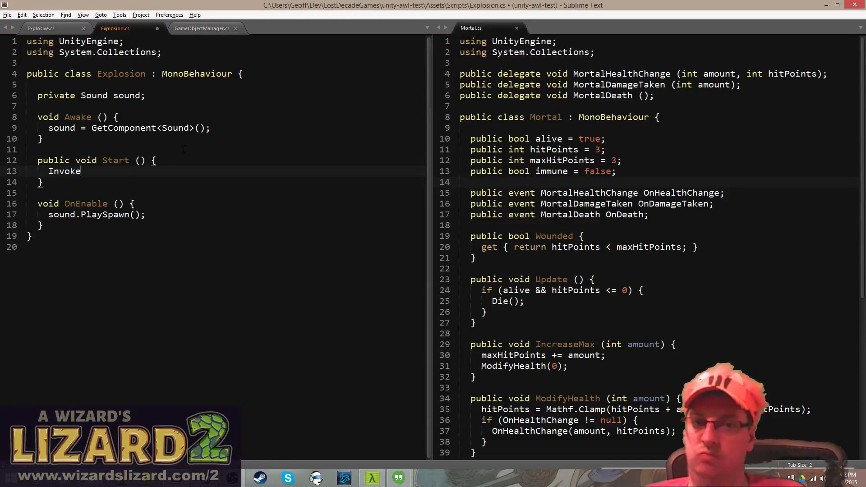
pyautogui.write('(')
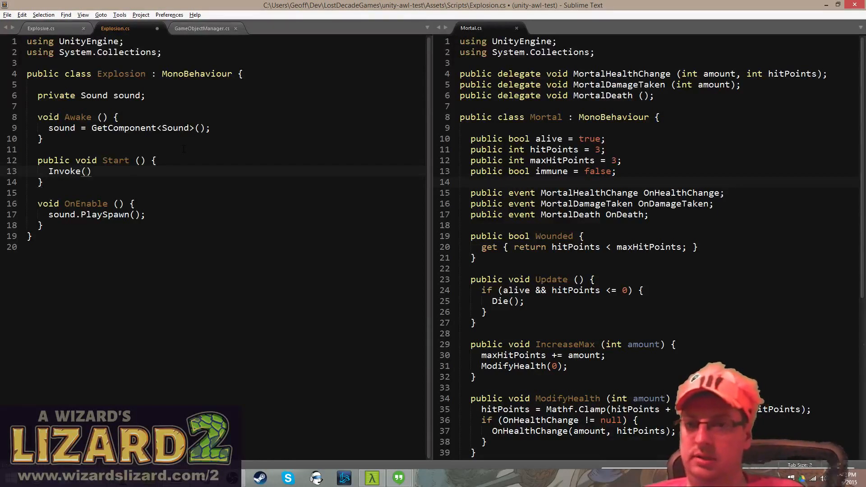
pyautogui.write('"Go')
pyautogui.press('BackSpace')
pyautogui.press('BackSpace')
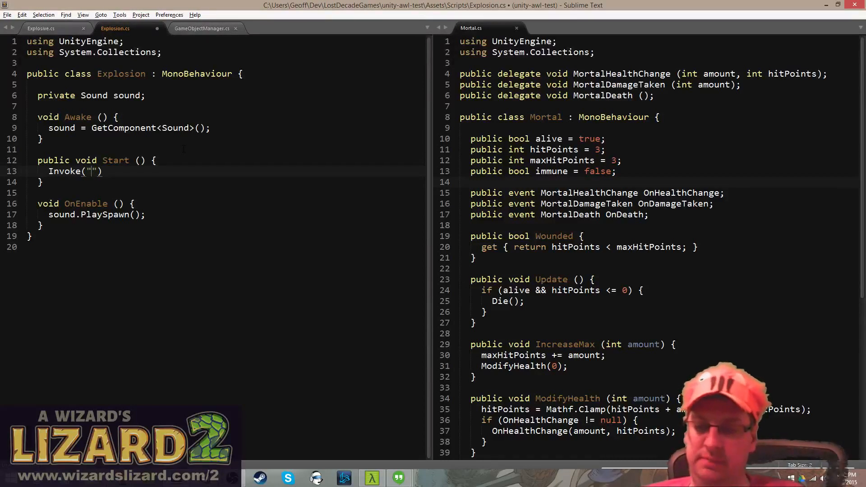
pyautogui.write(', 1f)')
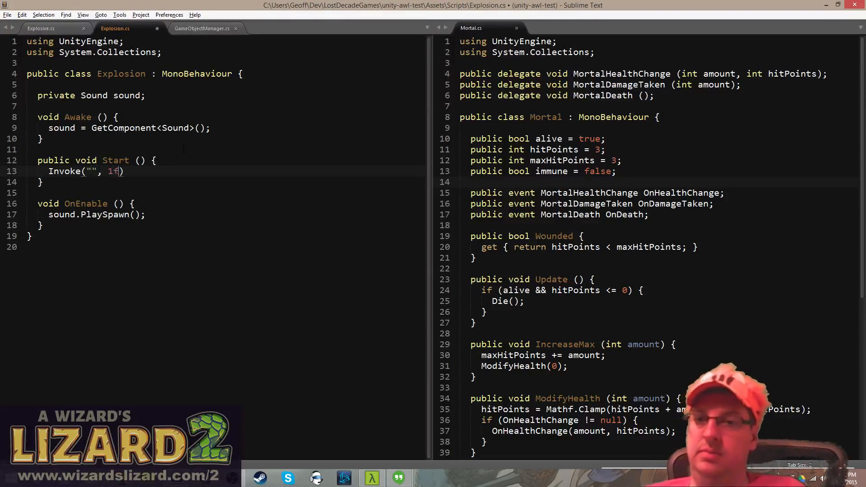
pyautogui.write(';')
pyautogui.hotkey('ctrl', 's')
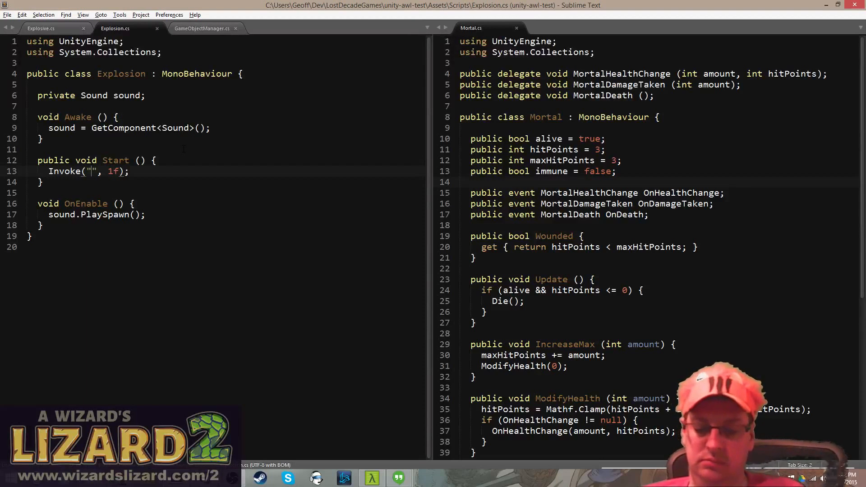
pyautogui.write('Remove')
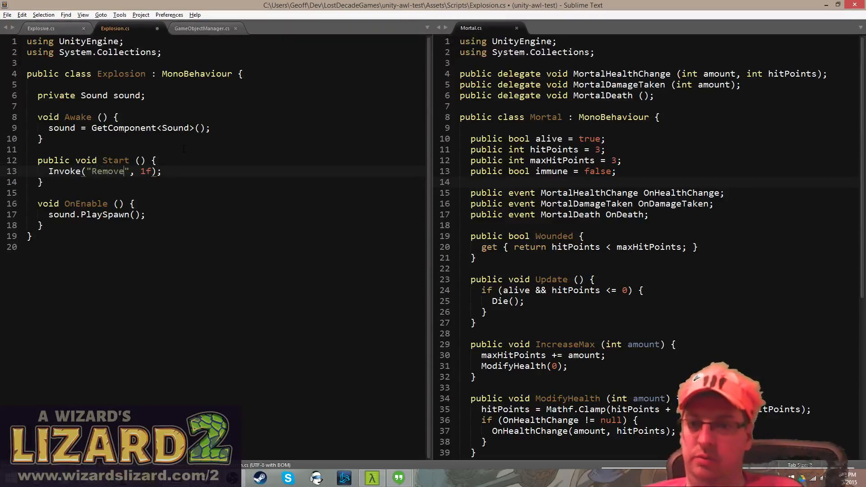
pyautogui.hotkey('ctrl', 's')
# - Add a private void Remove () method below OnEnable in the Explosion class
pyautogui.press('Down')
pyautogui.press('Down')
pyautogui.press('Down')
pyautogui.press('Down')
pyautogui.press('Down')
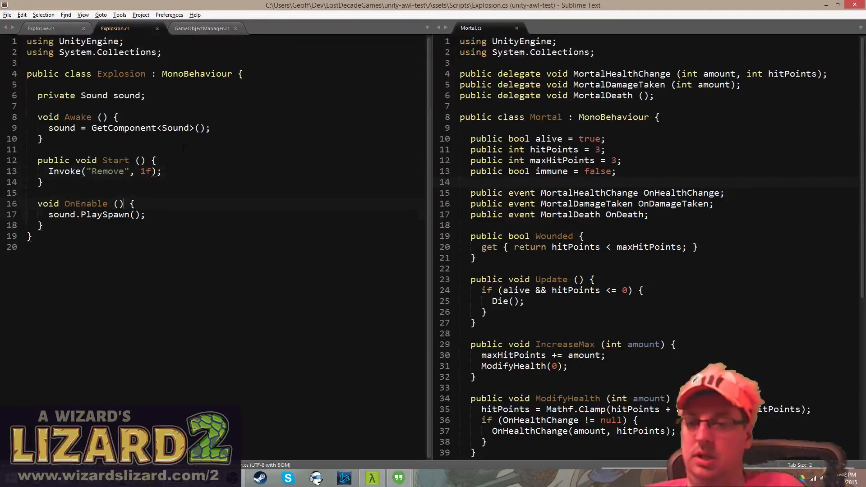
pyautogui.press('Return')
pyautogui.press('Return')
pyautogui.write('opr')
pyautogui.press('BackSpace')
pyautogui.press('BackSpace')
pyautogui.press('BackSpace')
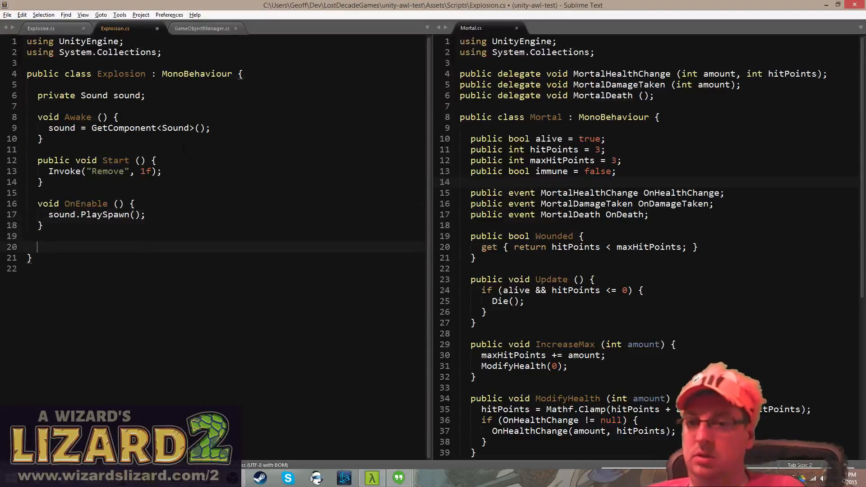
pyautogui.write('private void Remove () {')
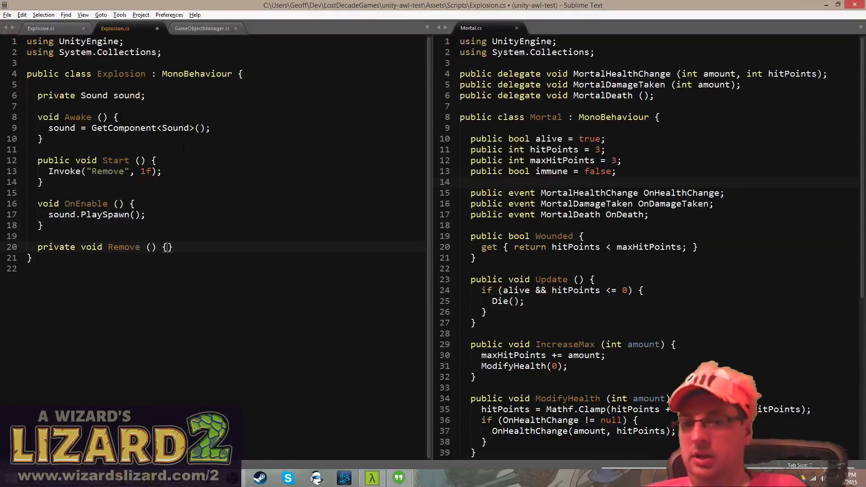
pyautogui.press('Return')
# - Make the Remove method call Destroy(gameObject); and save the script
pyautogui.write('Destroy')
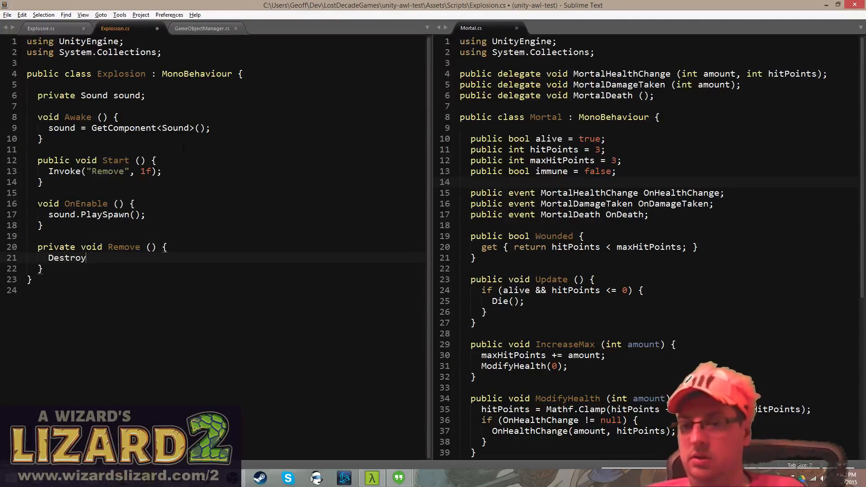
pyautogui.write('u(gameObject')
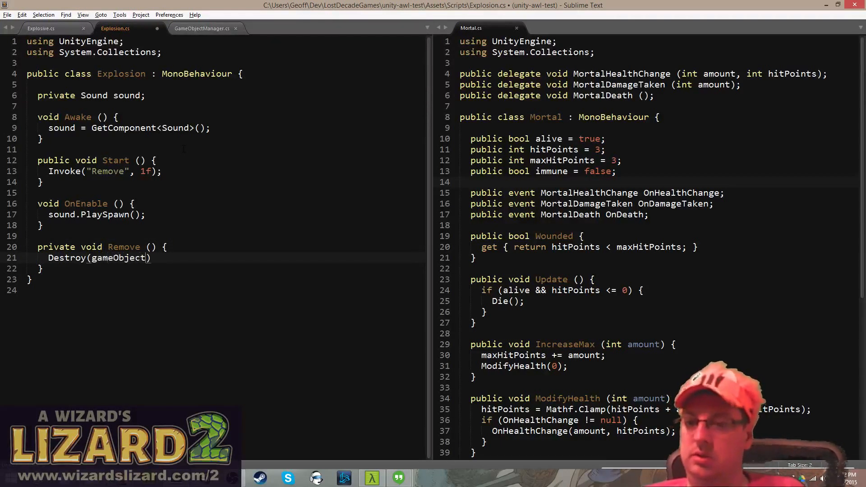
pyautogui.write(');')
pyautogui.hotkey('ctrl', 's')
# - Replace the hard-coded delay in Start's Invoke call with a variable named duration, and save the script
pyautogui.press('Up')
pyautogui.press('Up')
pyautogui.press('Up')
pyautogui.press('Up')
pyautogui.press('Up')
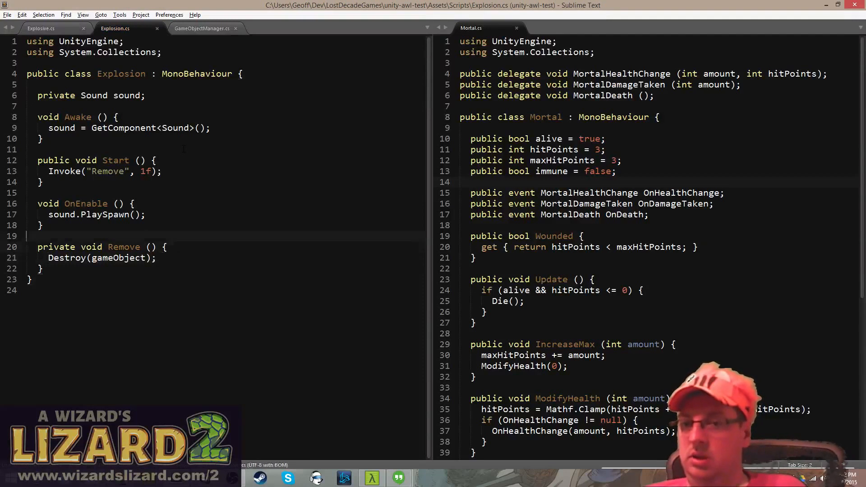
pyautogui.press('Up')
pyautogui.press('Up')
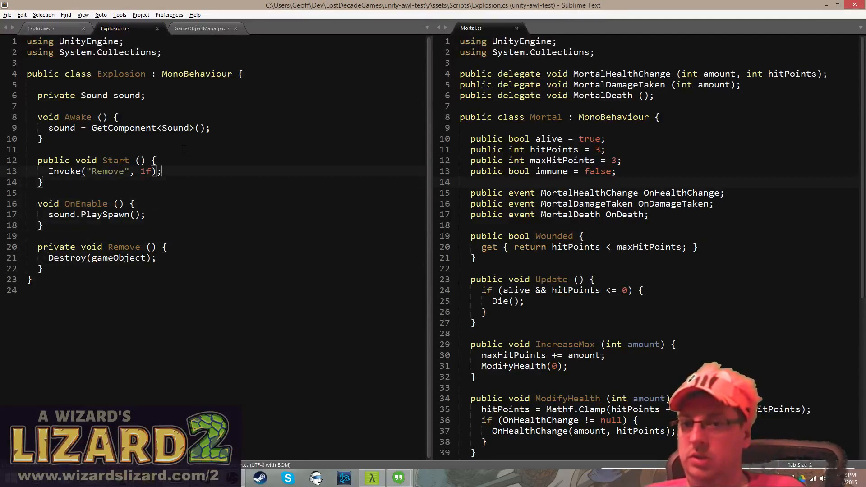
pyautogui.press('Up')
pyautogui.press('End')
pyautogui.press('Left')
pyautogui.press('Left')
pyautogui.press('BackSpace')
pyautogui.press('BackSpace')
pyautogui.write('duration')
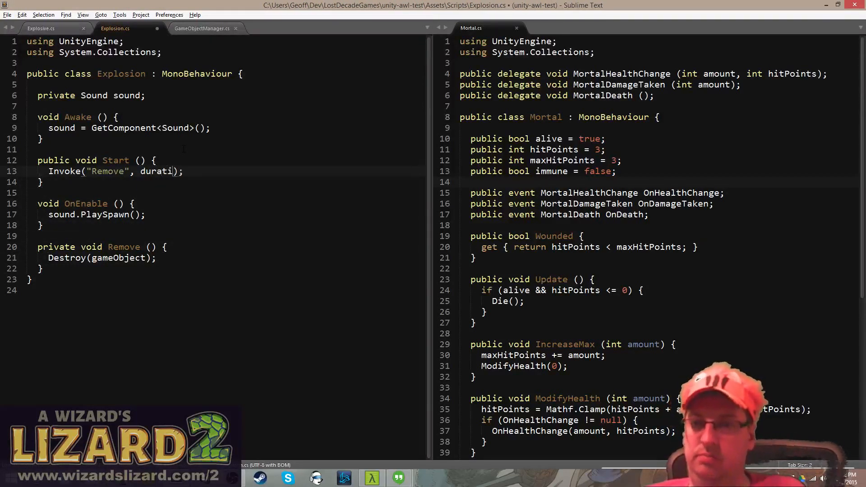
pyautogui.hotkey('ctrl', 's')
# - Declare the field private float duration = 1f; at the beginning of the Explosion class, above the sound field
pyautogui.press('Up')
pyautogui.press('Up')
pyautogui.press('Up')
pyautogui.press('Up')
pyautogui.press('Up')
pyautogui.press('Up')
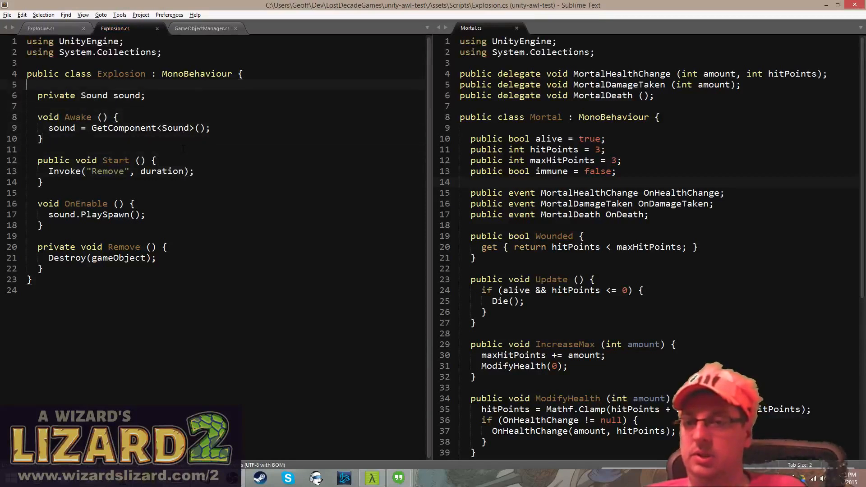
pyautogui.press('Return')
pyautogui.press('Return')
pyautogui.press('Up')
pyautogui.write('private ')
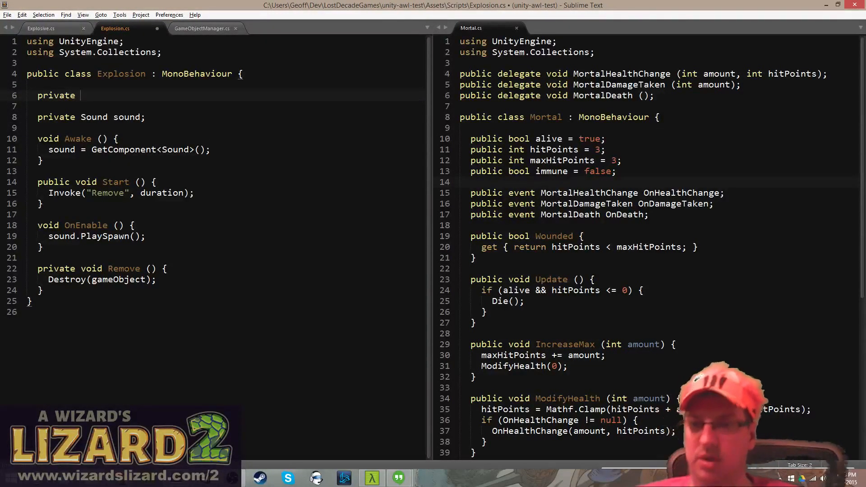
pyautogui.write('dur')
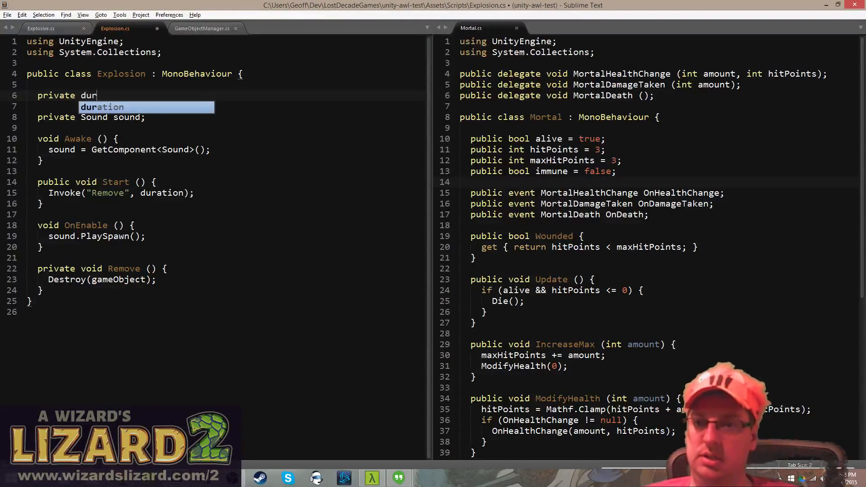
pyautogui.press('BackSpace')
pyautogui.press('BackSpace')
pyautogui.write('float =')
pyautogui.write('full')
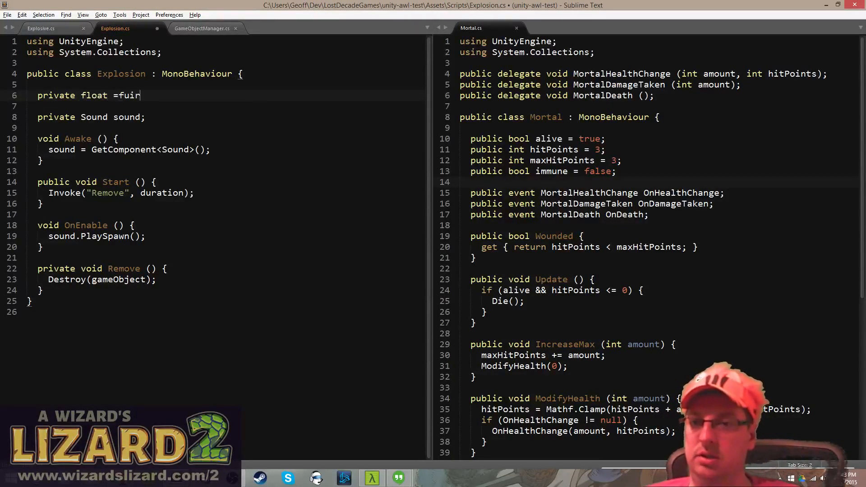
pyautogui.press('BackSpace')
pyautogui.press('BackSpace')
pyautogui.press('BackSpace')
pyautogui.press('BackSpace')
pyautogui.write('dur')
pyautogui.press('Return')
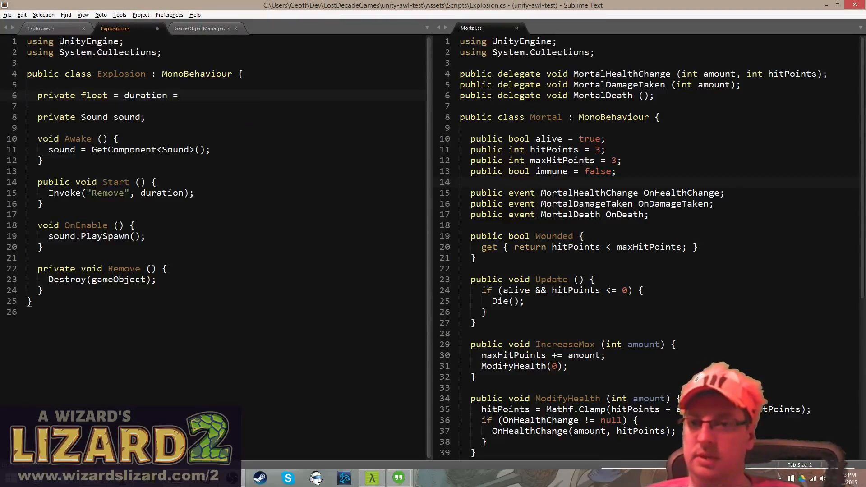
pyautogui.press('BackSpace')
pyautogui.press('BackSpace')
pyautogui.press('BackSpace')
pyautogui.press('BackSpace')
pyautogui.press('BackSpace')
pyautogui.press('BackSpace')
pyautogui.press('BackSpace')
pyautogui.press('BackSpace')
pyautogui.press('BackSpace')
pyautogui.press('BackSpace')
pyautogui.press('BackSpace')
pyautogui.press('BackSpace')
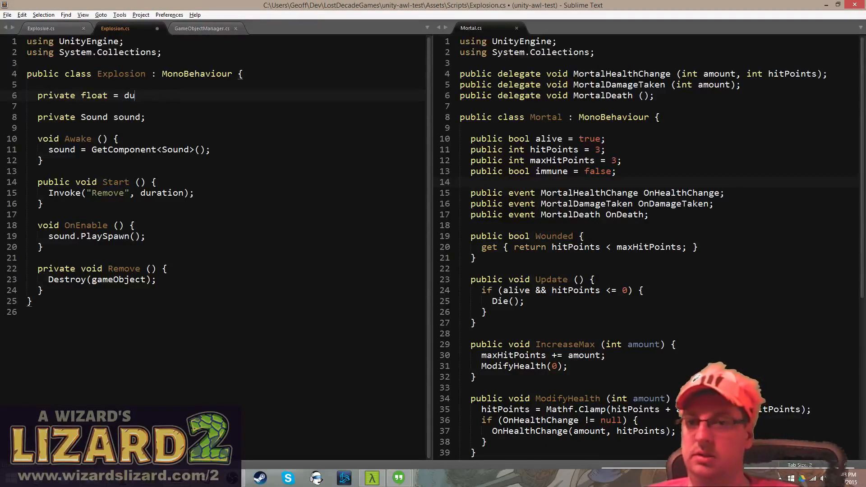
pyautogui.write('durati')
pyautogui.press('Return')
pyautogui.write('=')
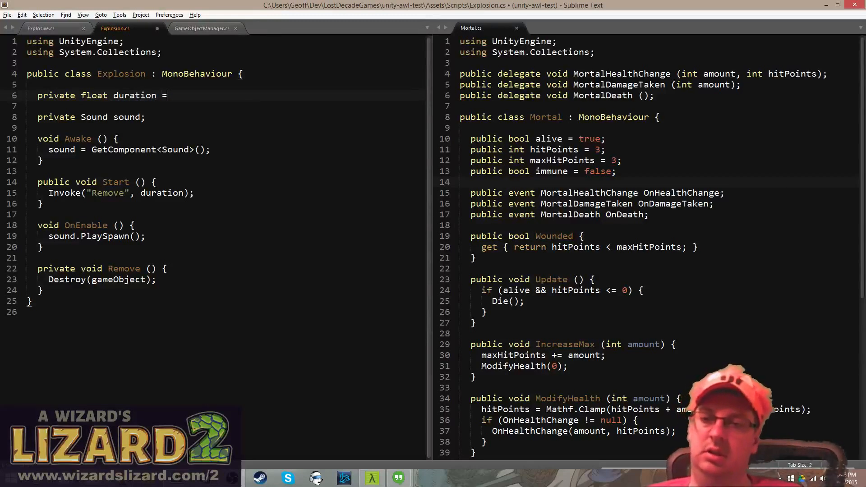
pyautogui.write(' 1f;')
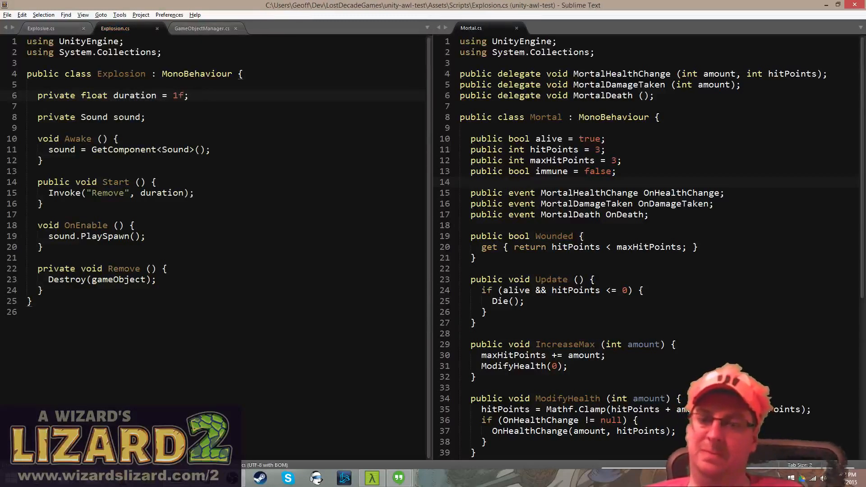
# - Save the Explosion script, switch to Unity and play the scene to test the explosion's timed removal
pyautogui.hotkey('ctrl', 's')
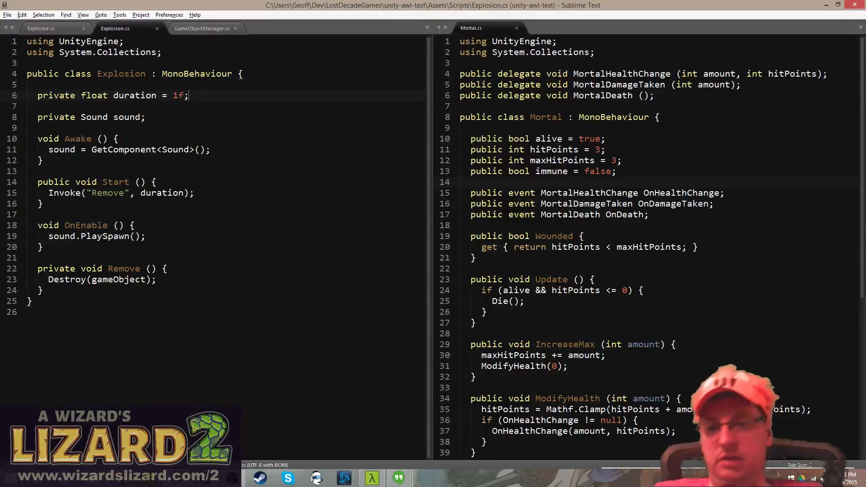
pyautogui.moveTo(162, 96); pyautogui.dragTo(200, 101)
pyautogui.click(199, 99)
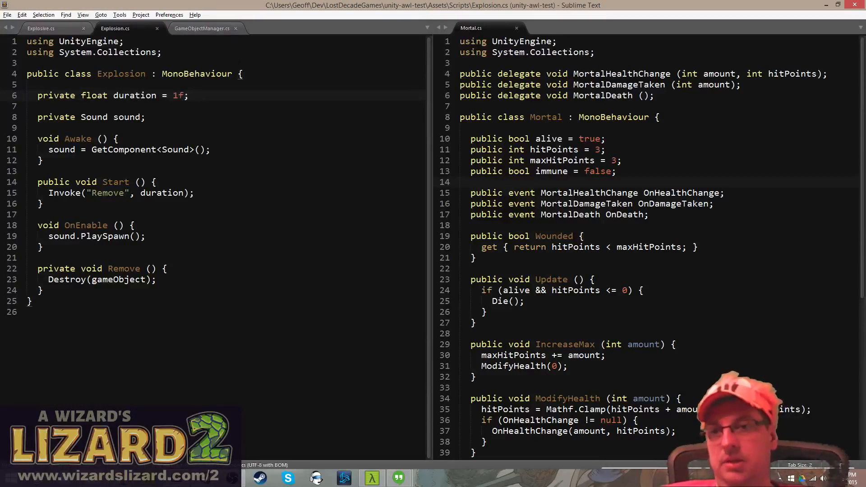
pyautogui.click(173, 42)
pyautogui.click(176, 44)
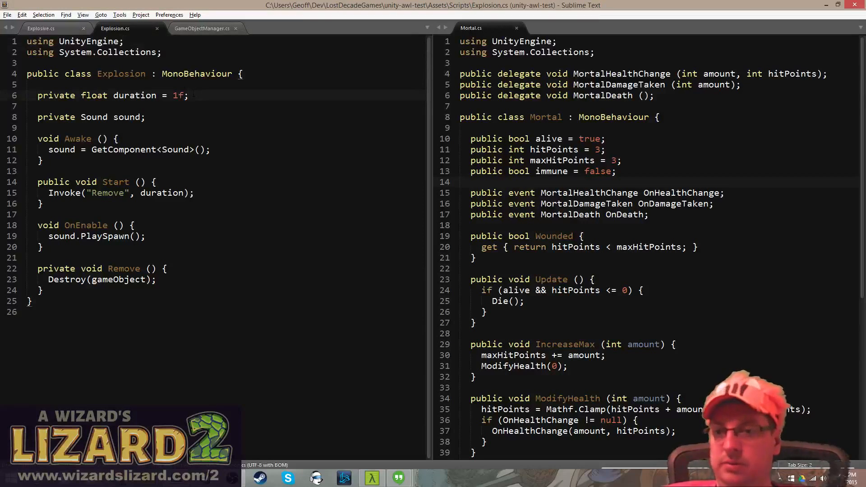
pyautogui.click(193, 109)
pyautogui.hotkey('alt', 'Tab')
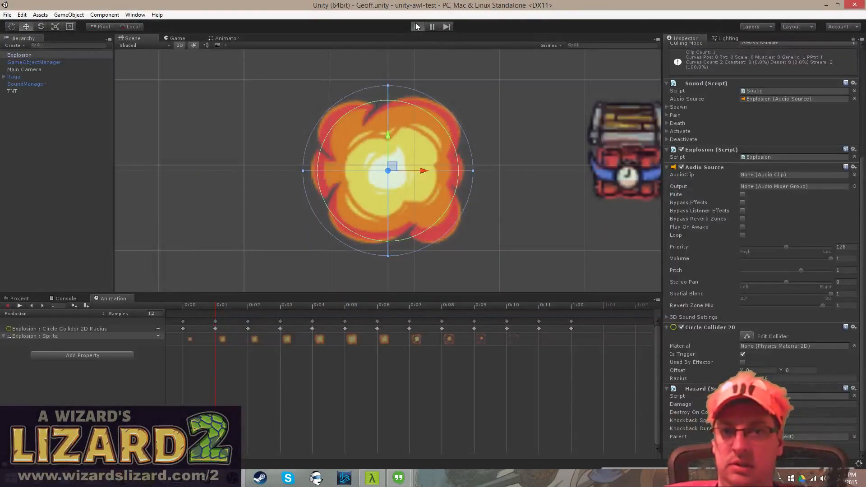
pyautogui.click(415, 26)
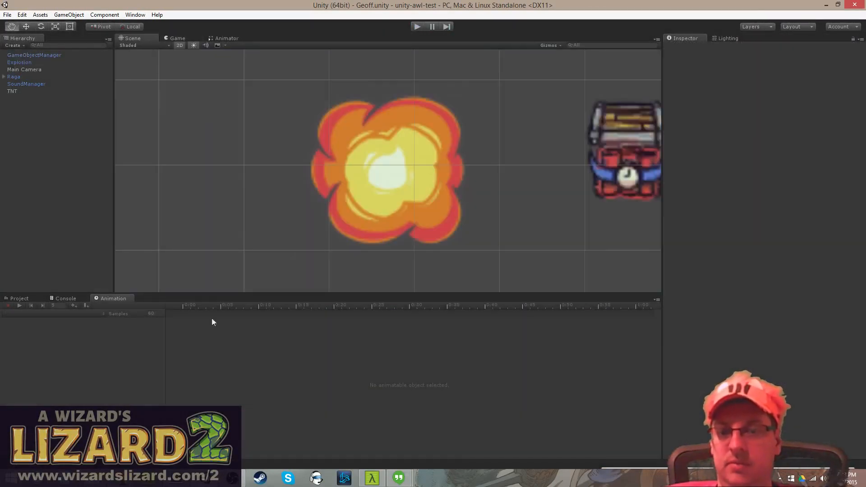
# - Switch to Sublime Text and set the duration field's value to 0.5f in the Explosion class
pyautogui.hotkey('alt', 'Tab')
pyautogui.click(222, 190)
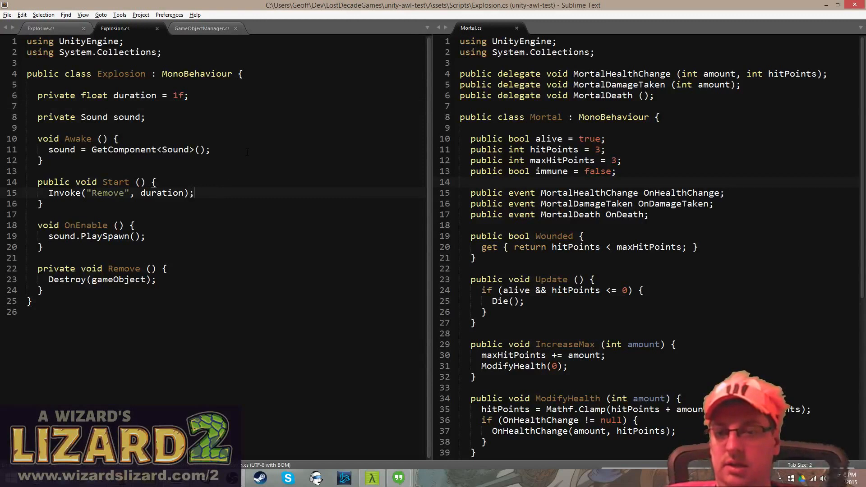
pyautogui.click(179, 96)
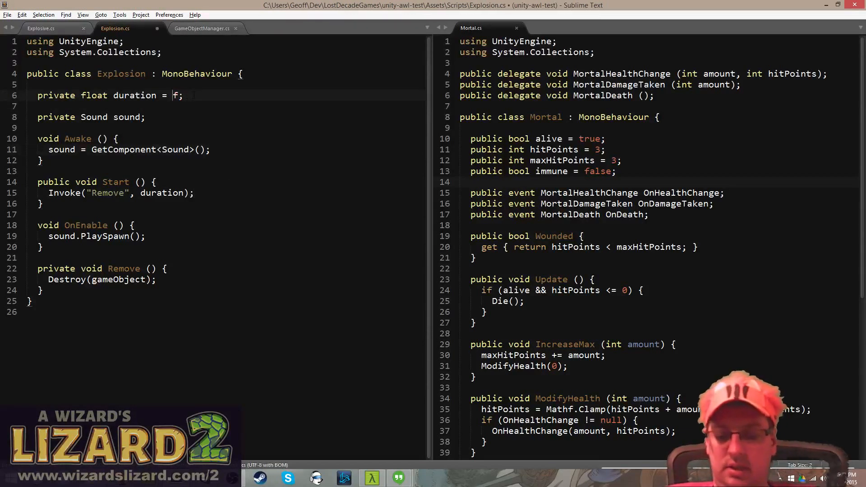
pyautogui.press('BackSpace')
pyautogui.write('0.5')
# - Switch to Unity and try to play the scene with the shortened explosion duration
pyautogui.hotkey('alt', 'Tab')
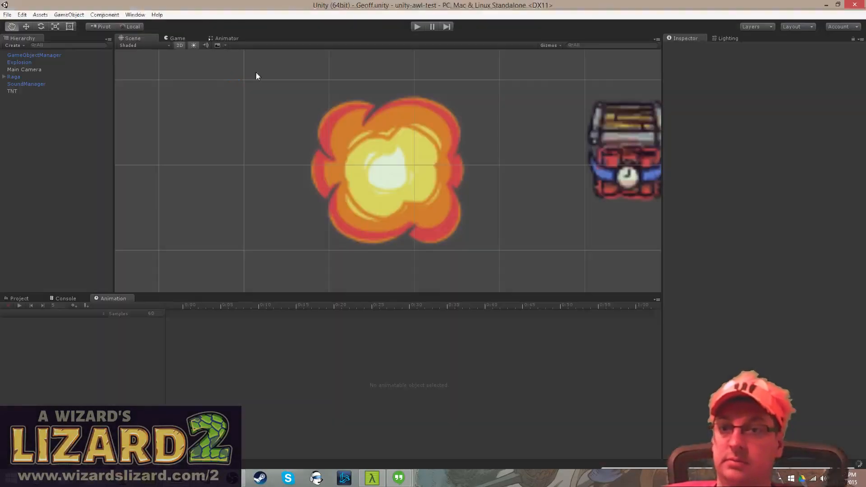
pyautogui.click(418, 25)
pyautogui.click(418, 25)
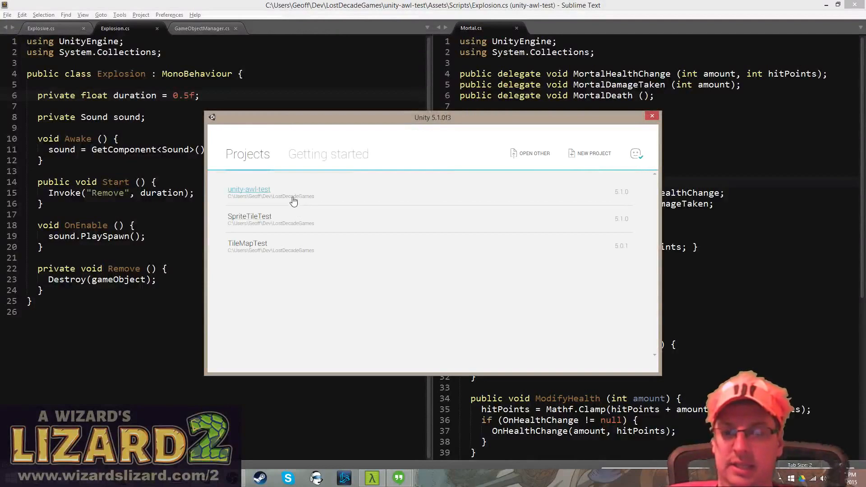
# - Reopen the unity-awl-test project and load the Geoff scene from the Scenes folder
pyautogui.click(293, 195)
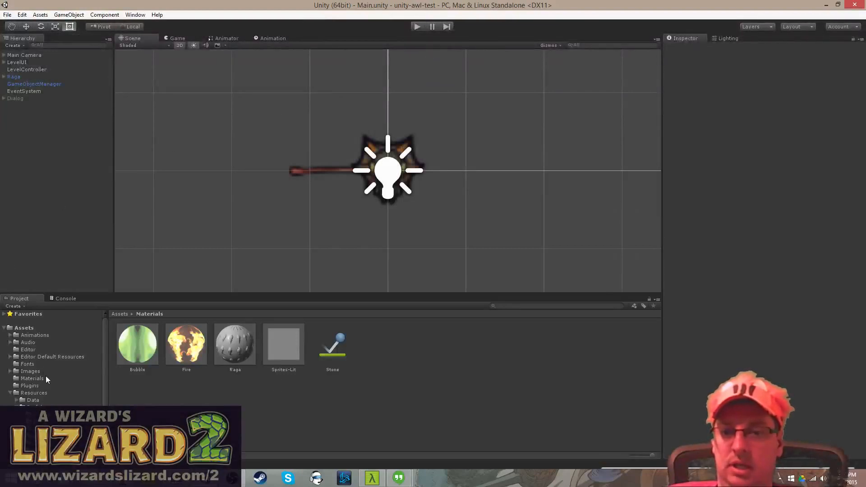
pyautogui.click(30, 430)
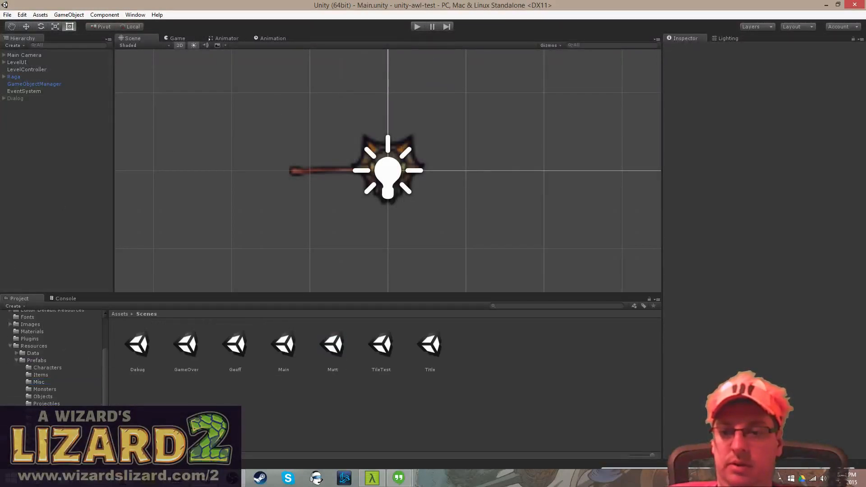
pyautogui.doubleClick(235, 345)
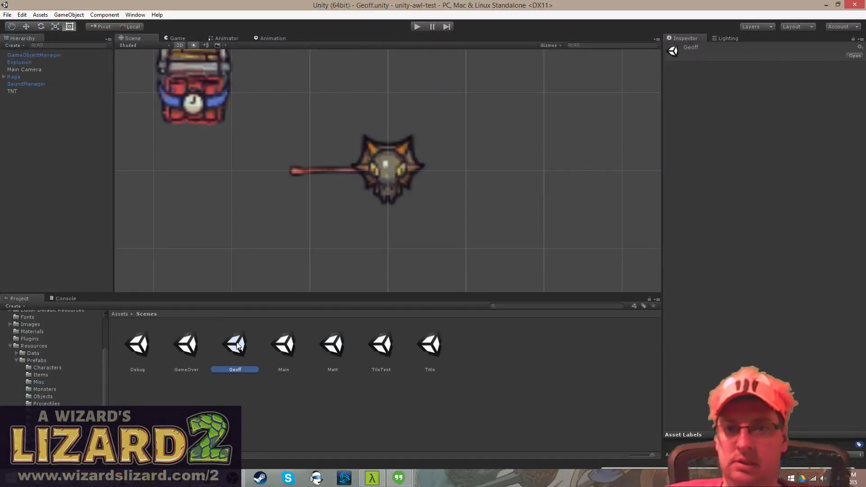
pyautogui.click(164, 135)
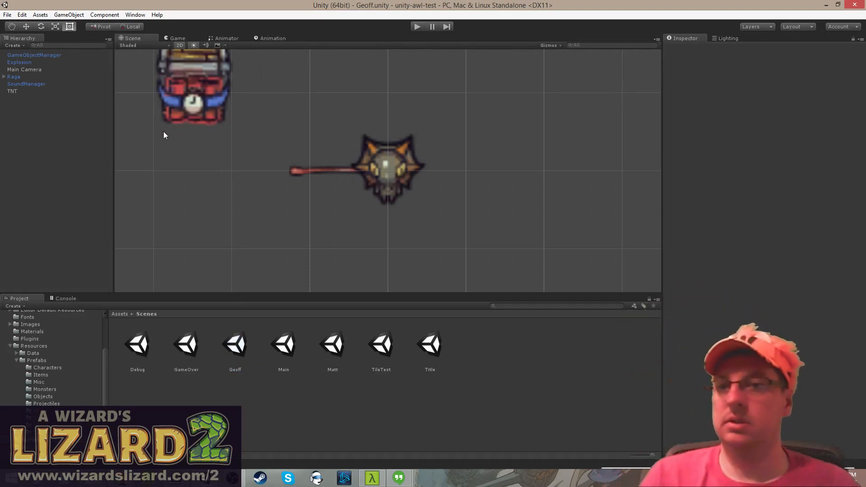
# - Play the scene to check the removal of the explosion placed in it, and stop play mode
pyautogui.moveTo(167, 169); pyautogui.dragTo(285, 218)
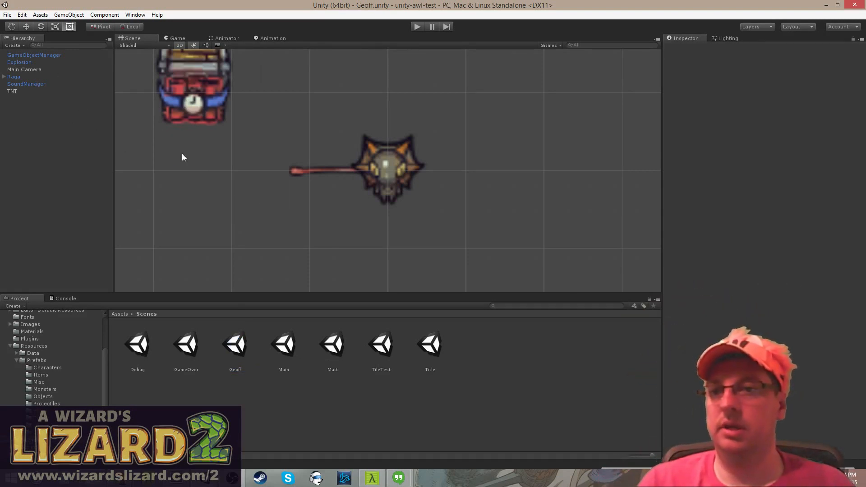
pyautogui.moveTo(182, 157); pyautogui.dragTo(456, 208, button='middle')
pyautogui.click(417, 27)
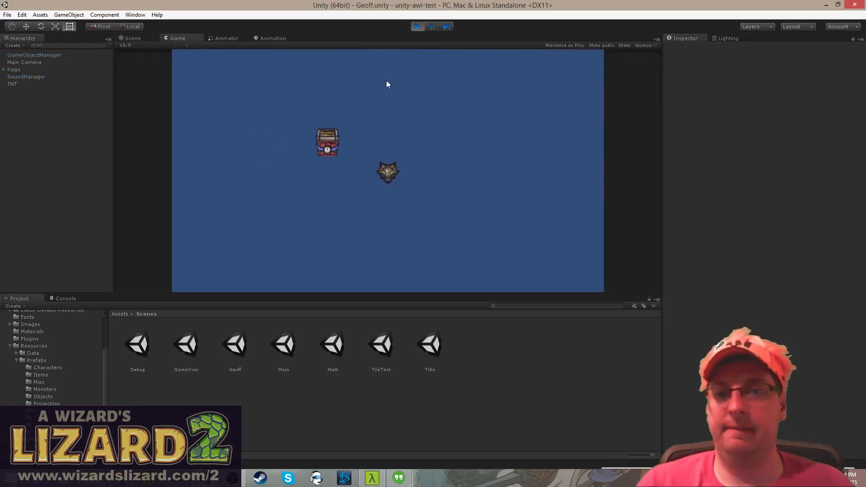
pyautogui.click(417, 26)
pyautogui.click(418, 26)
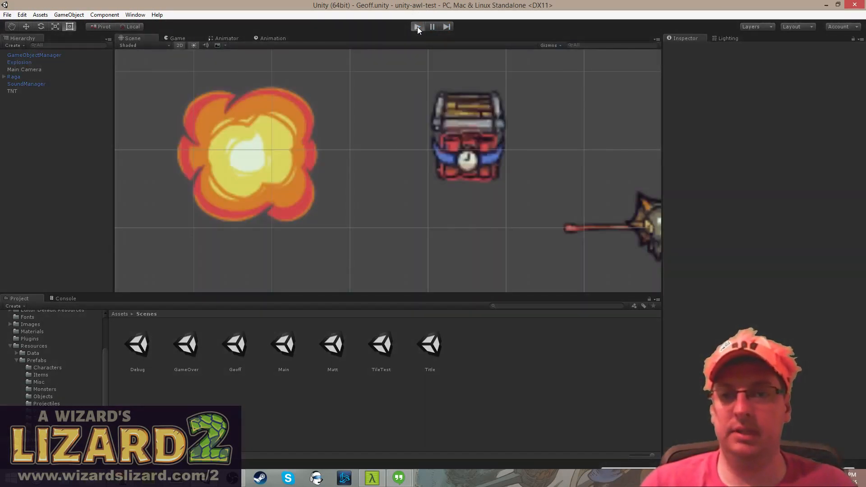
pyautogui.click(417, 26)
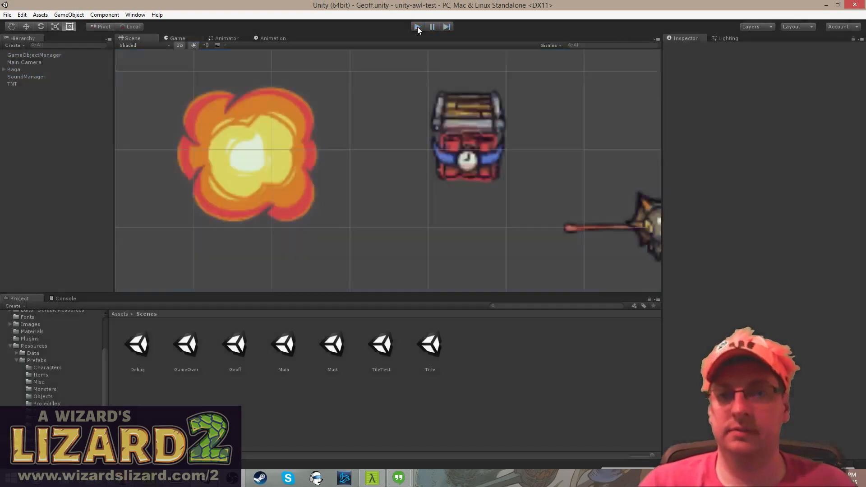
# - Set the scene's Explosion object to position X 0, Y 0, and delete it from the scene
pyautogui.click(42, 62)
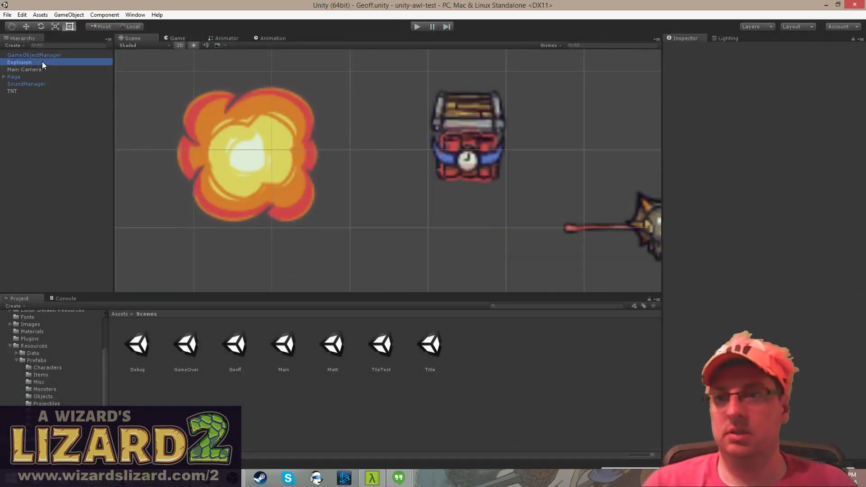
pyautogui.rightClick(42, 62)
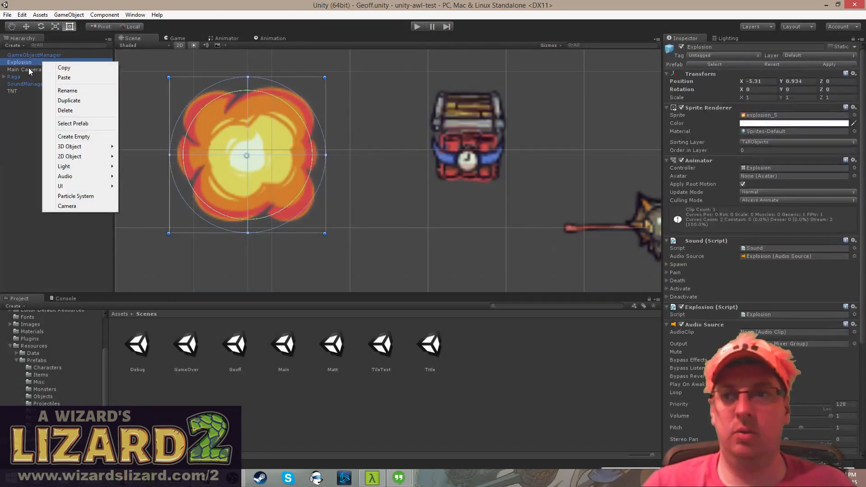
pyautogui.click(67, 90)
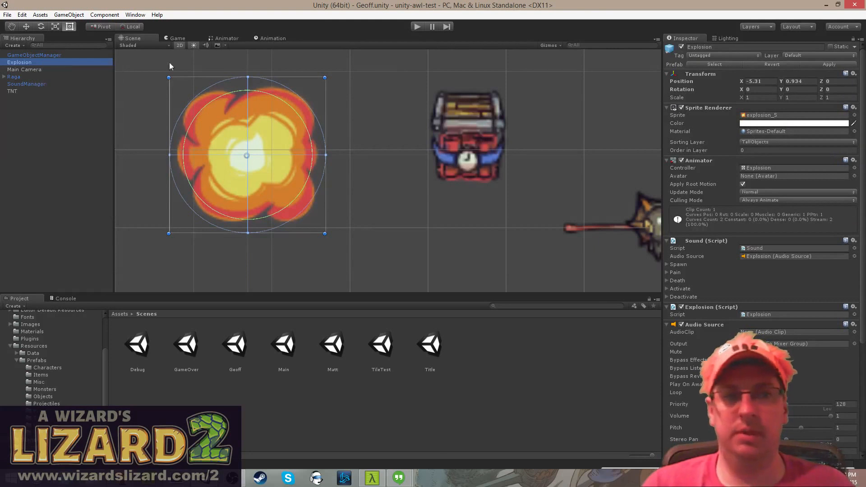
pyautogui.click(767, 80)
pyautogui.write('0')
pyautogui.press('Tab')
pyautogui.write('0')
pyautogui.press('Tab')
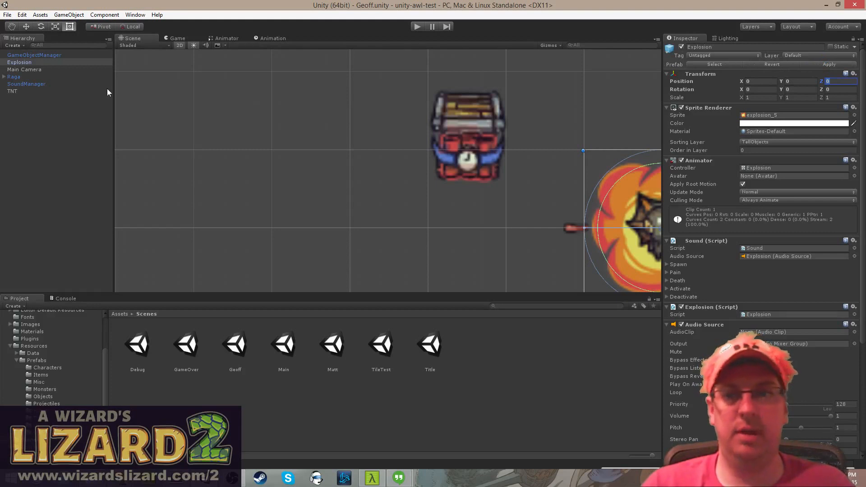
pyautogui.rightClick(12, 62)
pyautogui.click(36, 109)
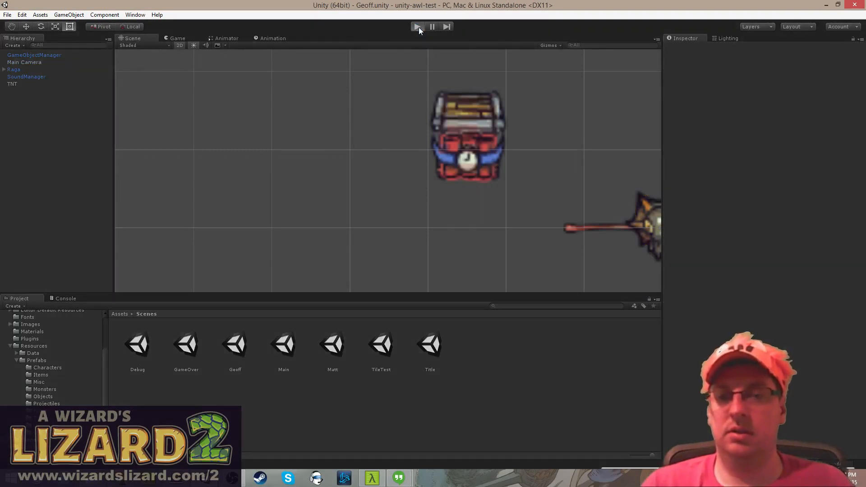
# - Run the scene twice to test the TNT crate without the pre-placed explosion, stopping play mode after each run
pyautogui.click(418, 26)
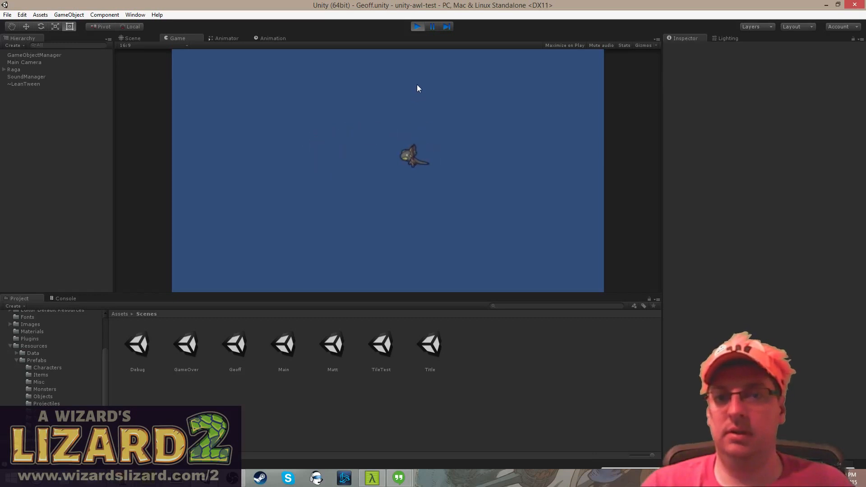
pyautogui.click(420, 28)
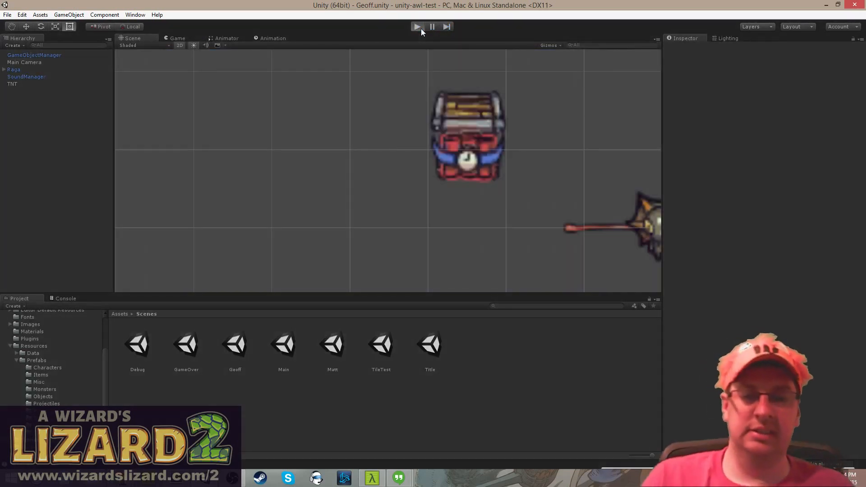
pyautogui.click(421, 28)
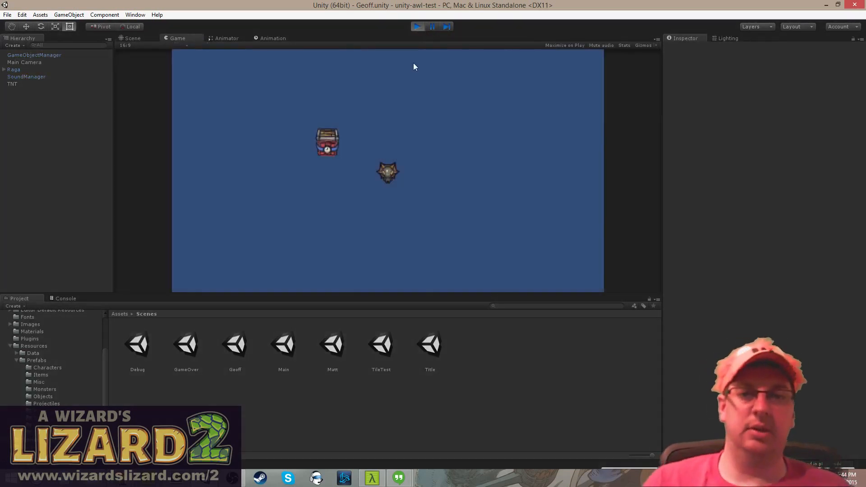
pyautogui.click(415, 26)
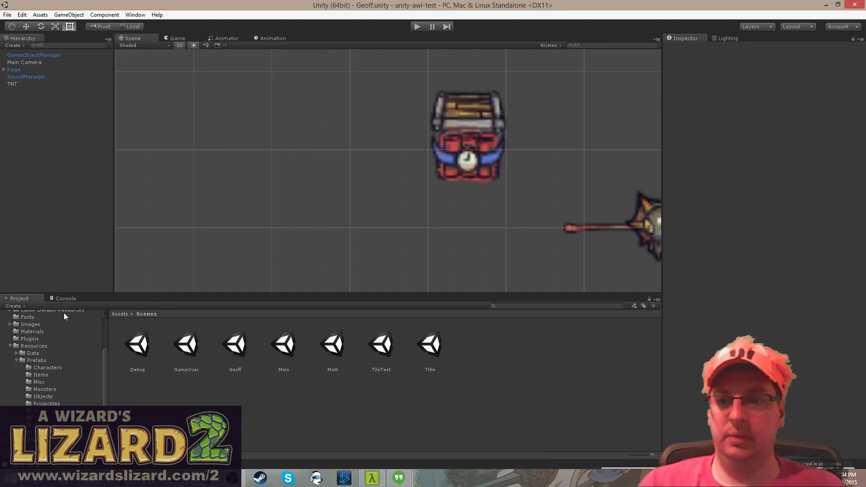
# - Make a prefab of the scene's TNT object in the Resources/Prefabs/Objects folder
pyautogui.scroll(2, 61, 396)
pyautogui.scroll(-2, 54, 394)
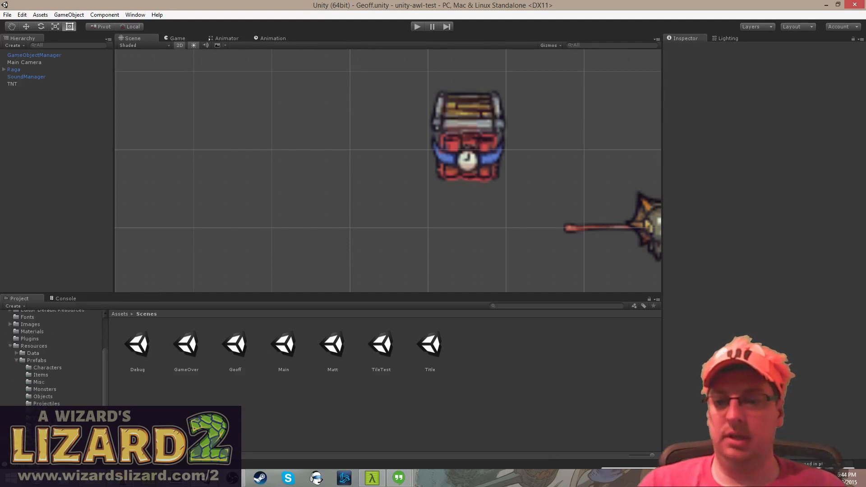
pyautogui.click(54, 395)
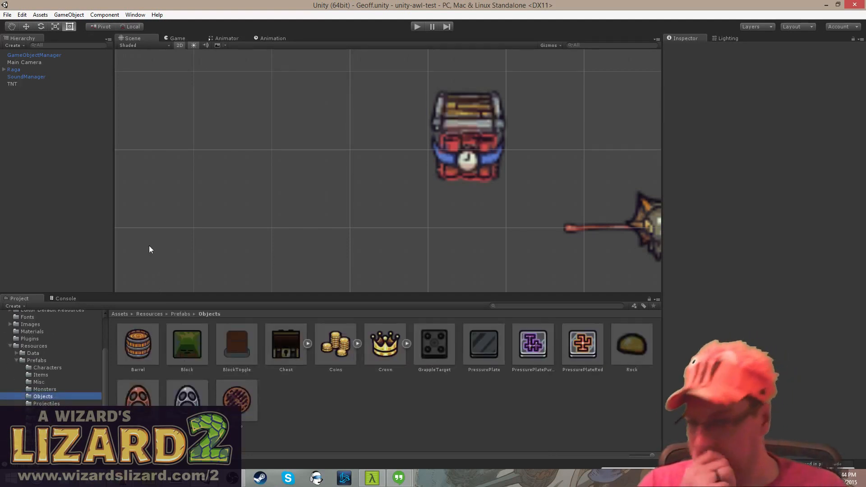
pyautogui.moveTo(14, 83); pyautogui.dragTo(359, 413)
pyautogui.click(373, 411)
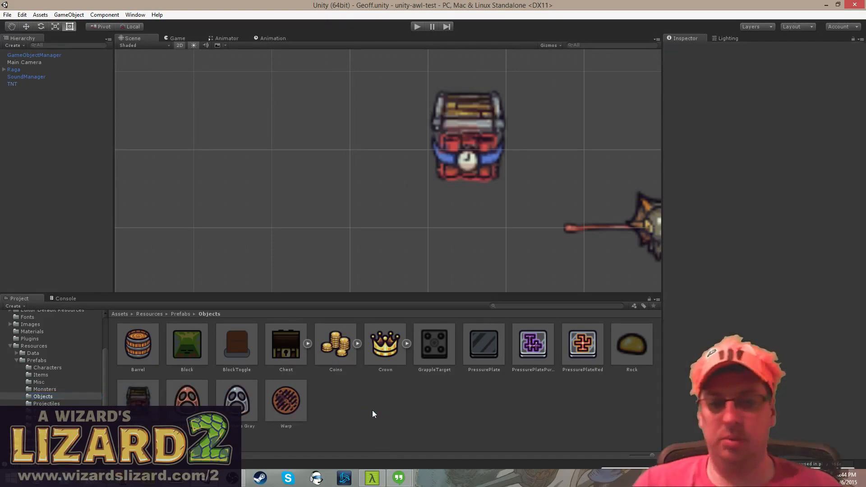
# - Move the TNT prefab from the Objects folder to the Prefabs/Props folder and open that folder
pyautogui.click(134, 402)
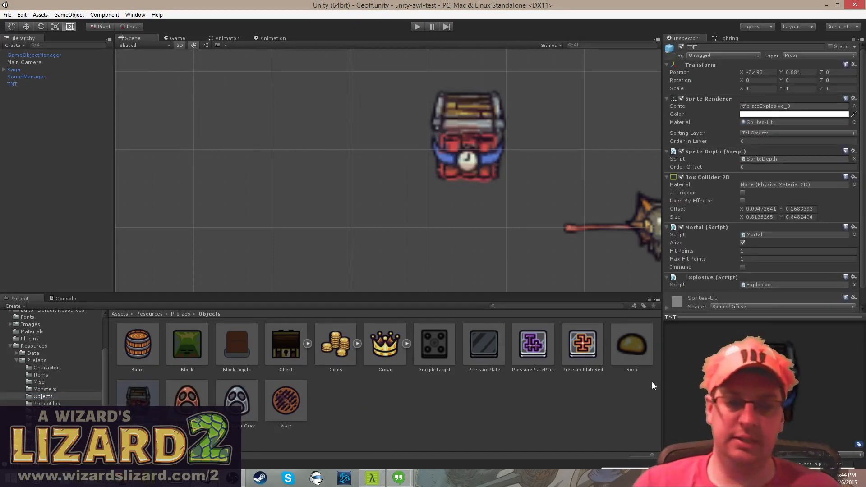
pyautogui.moveTo(137, 399); pyautogui.dragTo(36, 360)
pyautogui.click(41, 411)
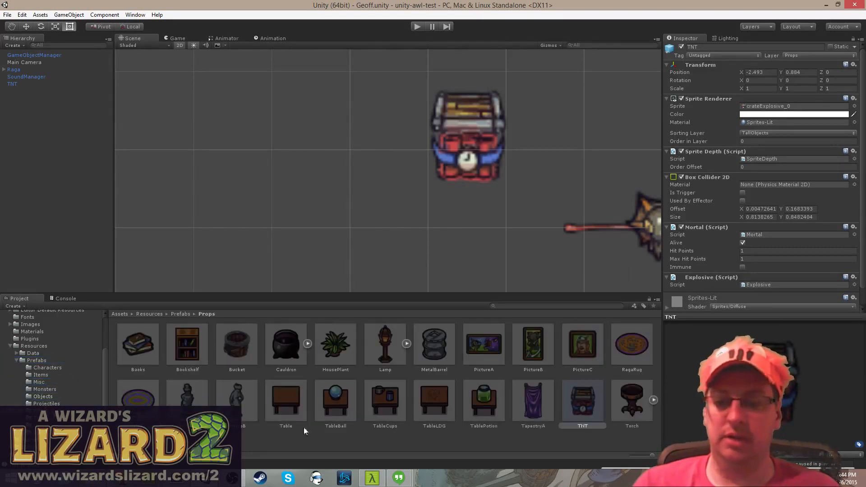
# - Set the TNT prefab's position to X 0 and Y 0
pyautogui.click(573, 441)
pyautogui.click(581, 402)
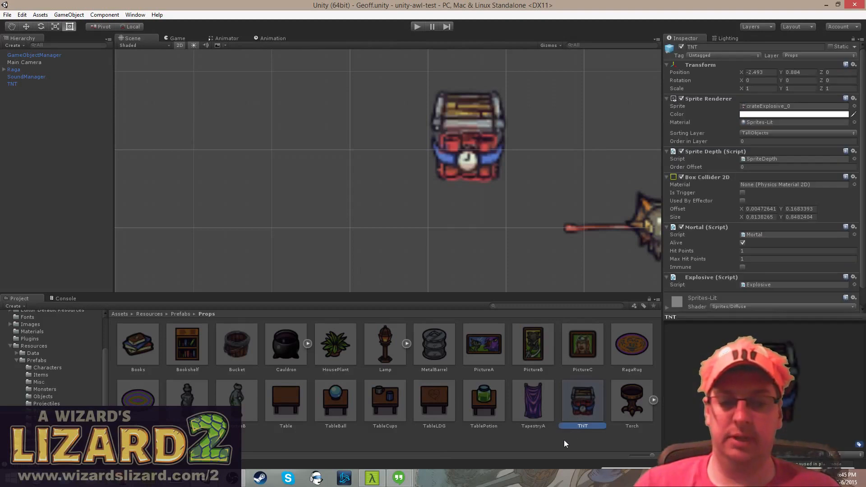
pyautogui.click(568, 440)
pyautogui.click(580, 408)
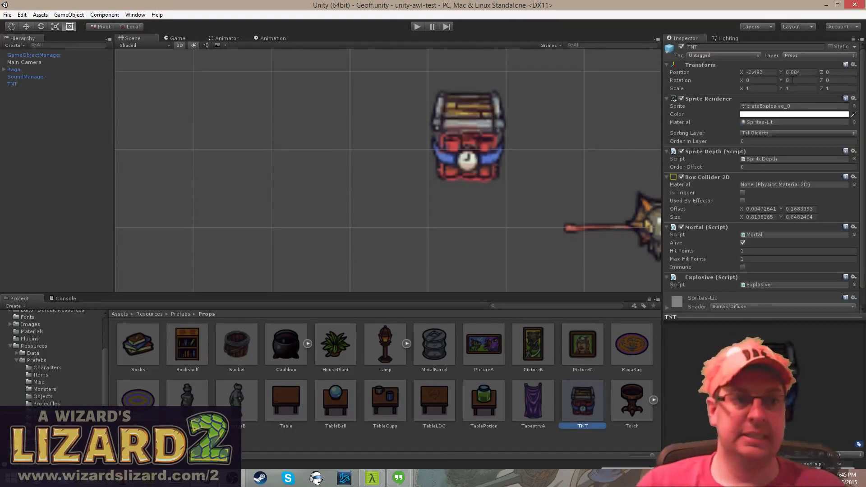
pyautogui.click(766, 71)
pyautogui.write('0')
pyautogui.press('Tab')
pyautogui.write('0')
pyautogui.press('Tab')
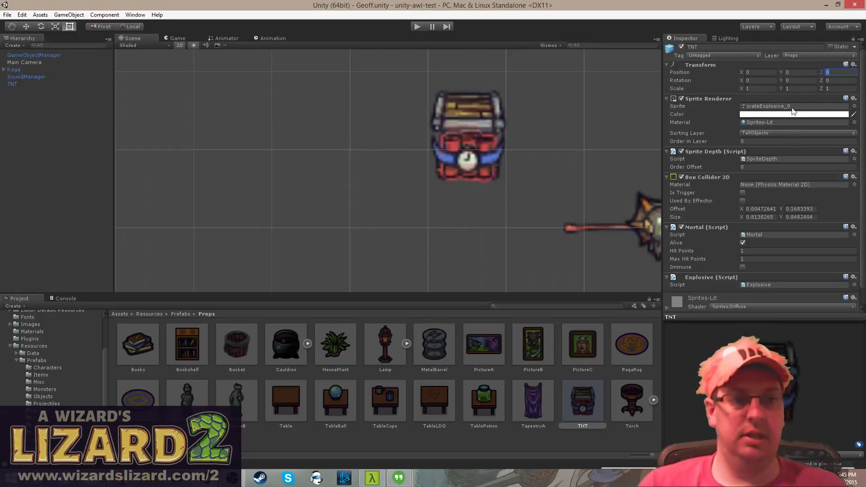
# - Delete the TNT instance from the scene, keeping its prefab in the Props folder
pyautogui.rightClick(12, 84)
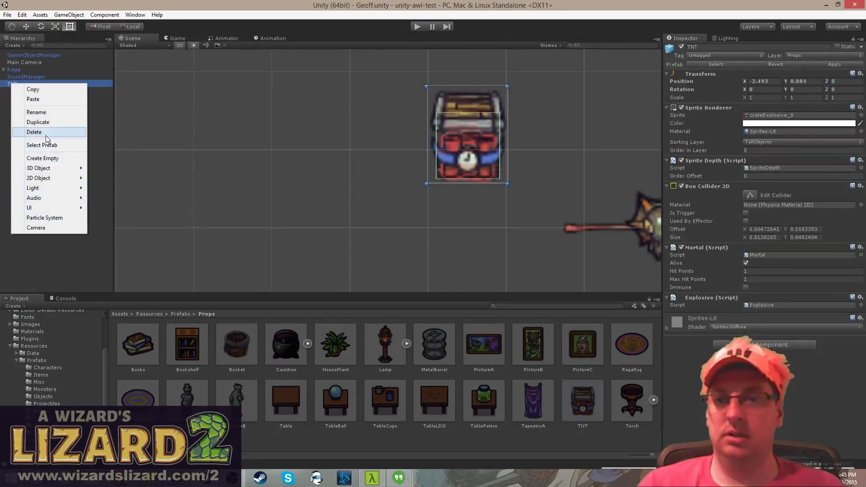
pyautogui.click(45, 131)
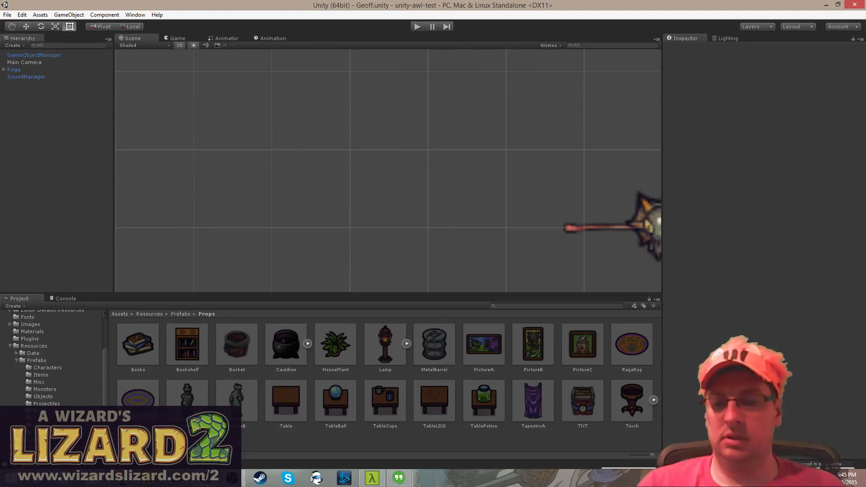
# - In Sublime Text, open Garden1.xml and change the Props/Bucket decoration prefab to Props/TNT, saving the file
pyautogui.hotkey('alt', 'Tab')
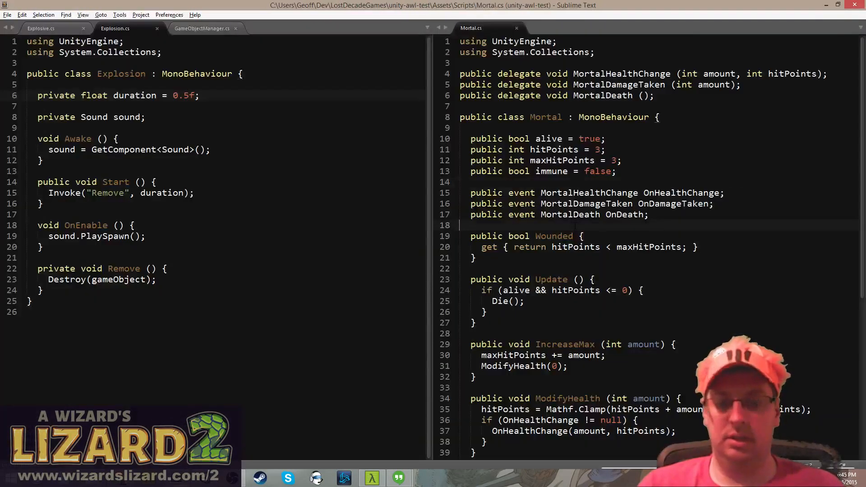
pyautogui.hotkey('ctrl', 'p')
pyautogui.write('gar')
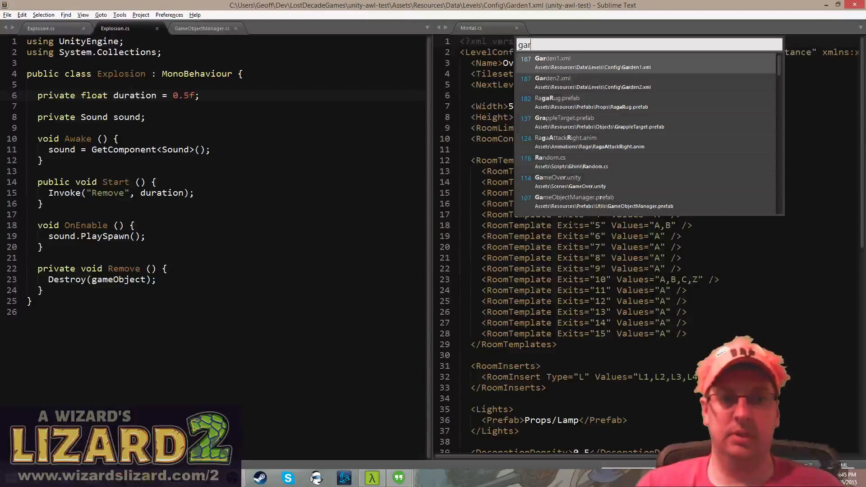
pyautogui.press('Return')
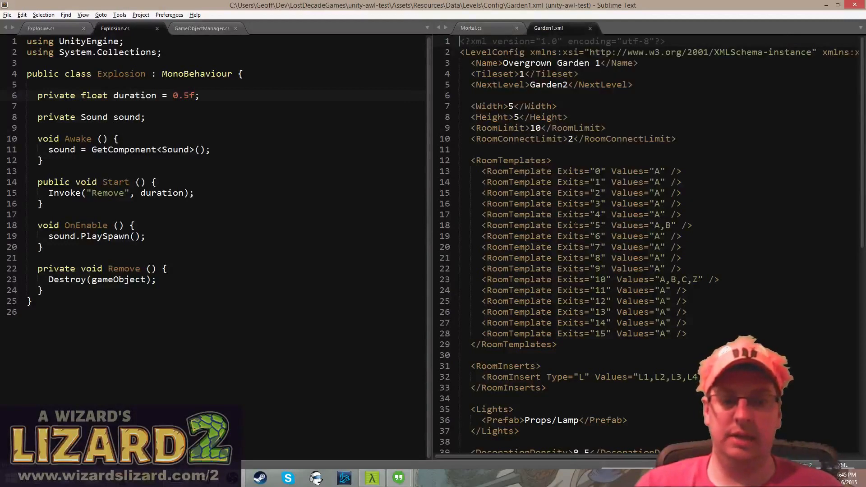
pyautogui.click(625, 123)
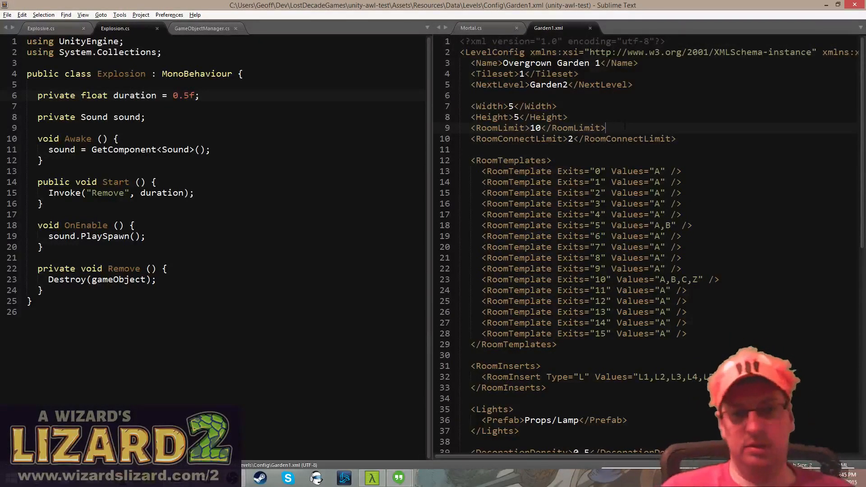
pyautogui.scroll(-9, 624, 128)
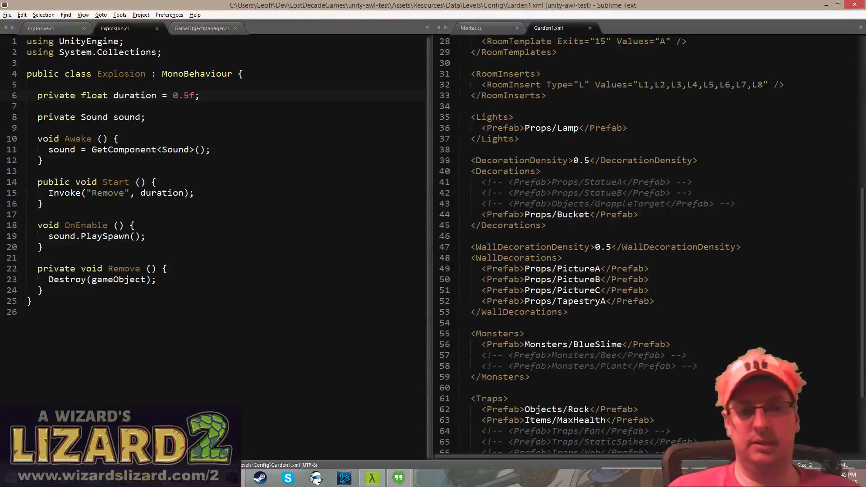
pyautogui.doubleClick(575, 215)
pyautogui.write('TNT')
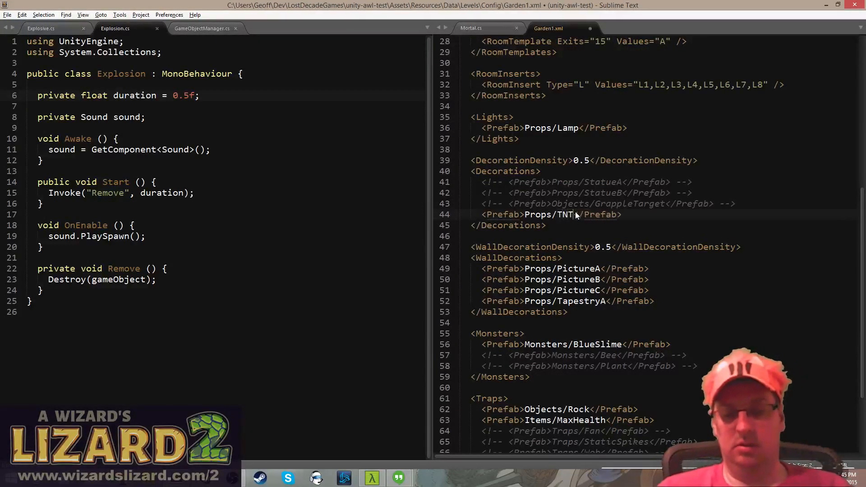
# - Switch back to Unity, run the Geoff scene and move the lizard around with tongue attacks, stopping play mode at the end
pyautogui.hotkey('alt', 'Tab')
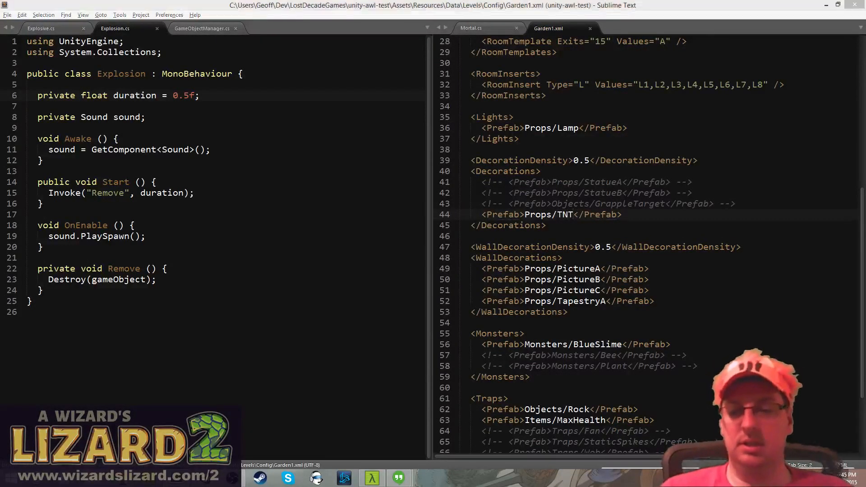
pyautogui.click(417, 25)
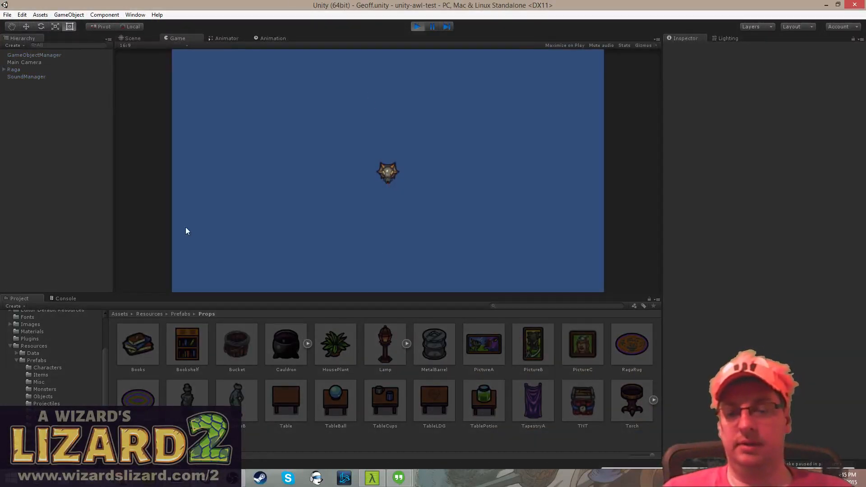
pyautogui.press('a')
pyautogui.press('w')
pyautogui.press('d')
pyautogui.click(478, 146)
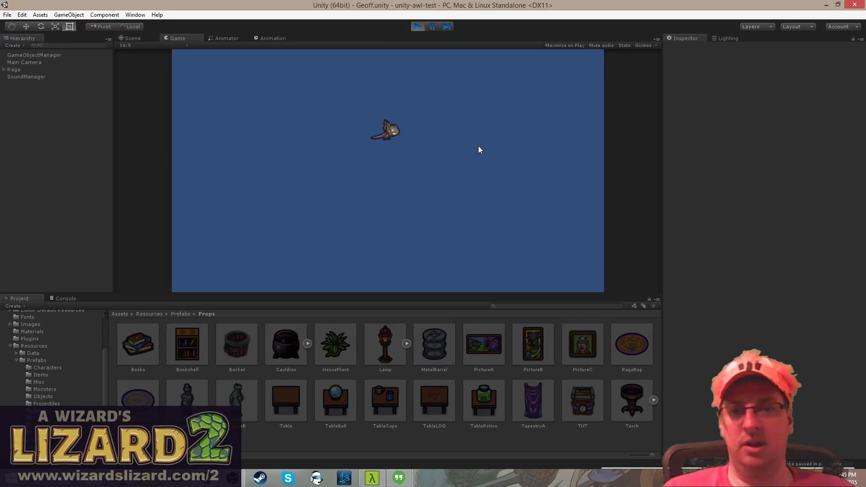
pyautogui.press('s')
pyautogui.press('a')
pyautogui.press('w')
pyautogui.press('d')
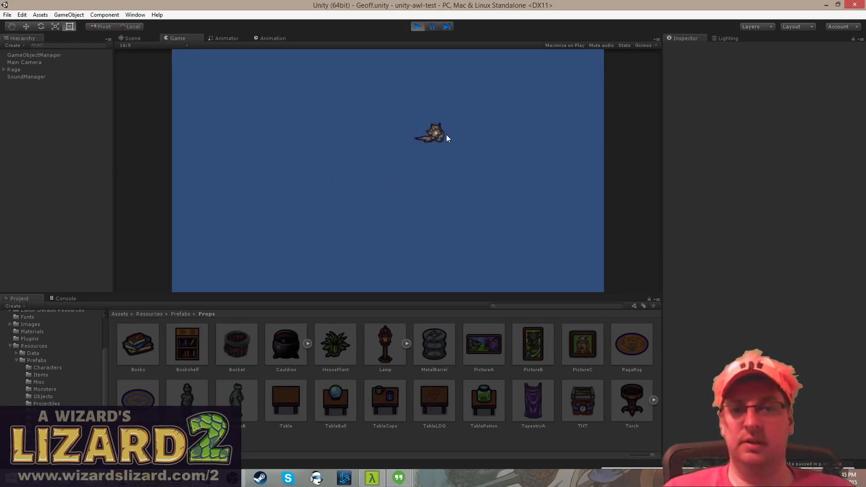
pyautogui.press('s')
pyautogui.press('a')
pyautogui.press('w')
pyautogui.press('d')
pyautogui.click(445, 134)
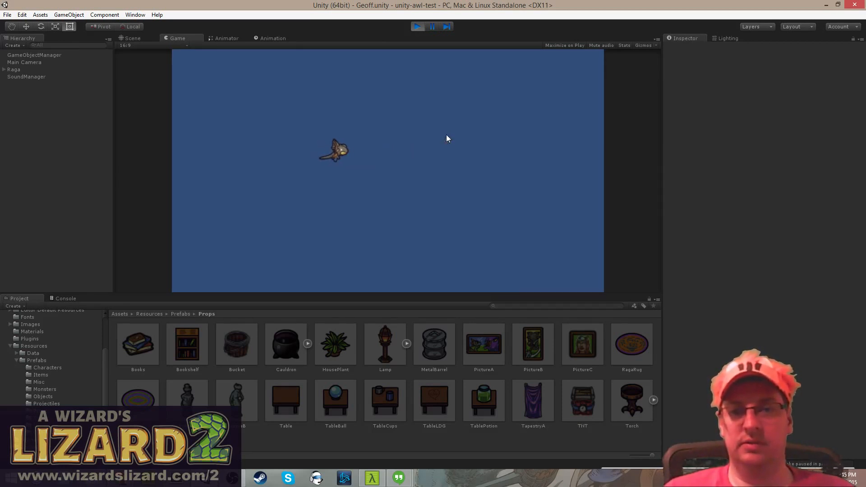
pyautogui.press('w')
pyautogui.press('s')
pyautogui.press('a')
pyautogui.press('w')
pyautogui.click(463, 124)
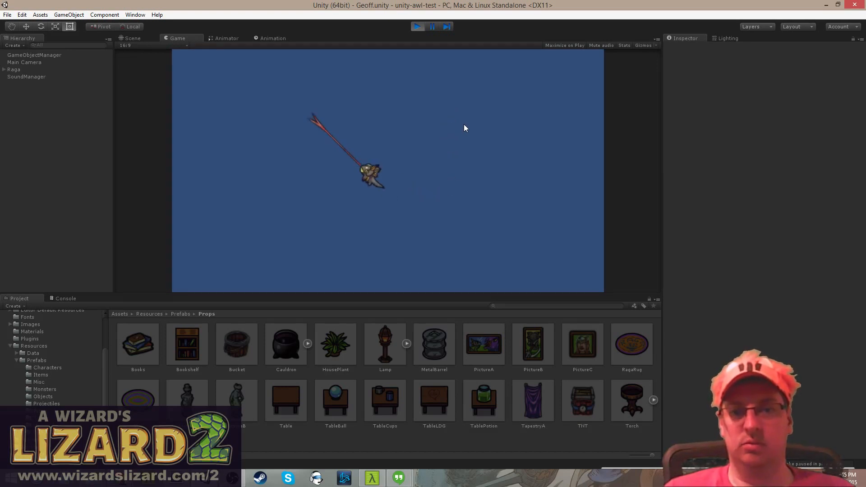
pyautogui.click(463, 123)
pyautogui.press('d')
pyautogui.press('w')
pyautogui.press('a')
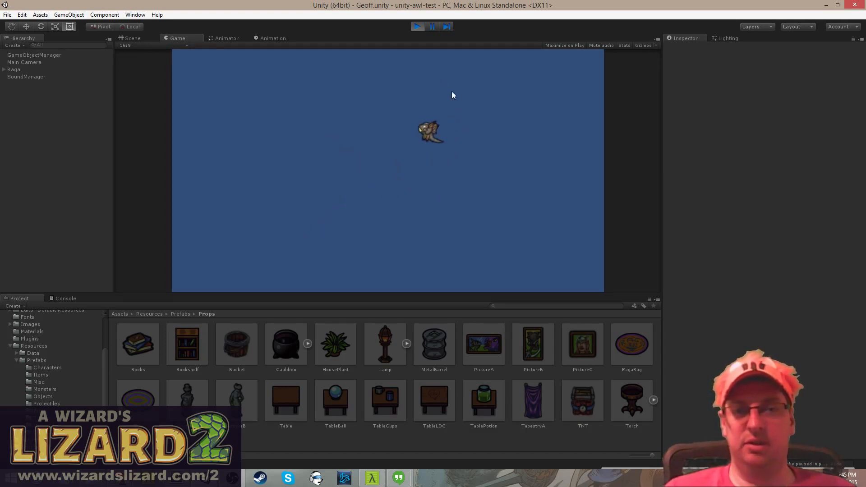
pyautogui.press('a')
pyautogui.press('s')
pyautogui.press('d')
pyautogui.press('w')
pyautogui.press('a')
pyautogui.press('s')
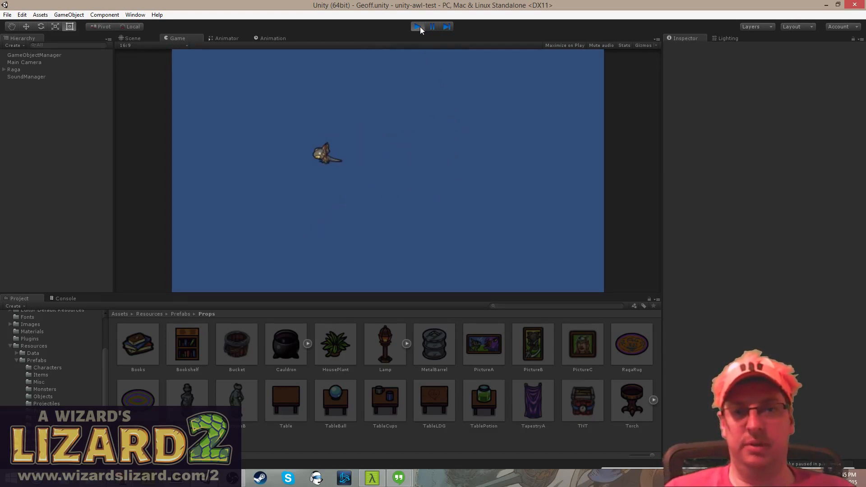
pyautogui.click(418, 26)
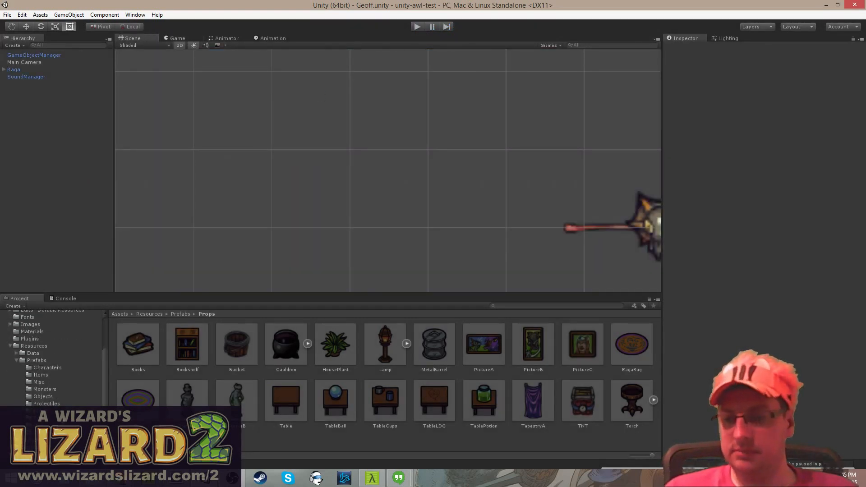
# - Open the Main scene from the Assets/Scenes folder
pyautogui.click(28, 361)
pyautogui.scroll(2, 31, 374)
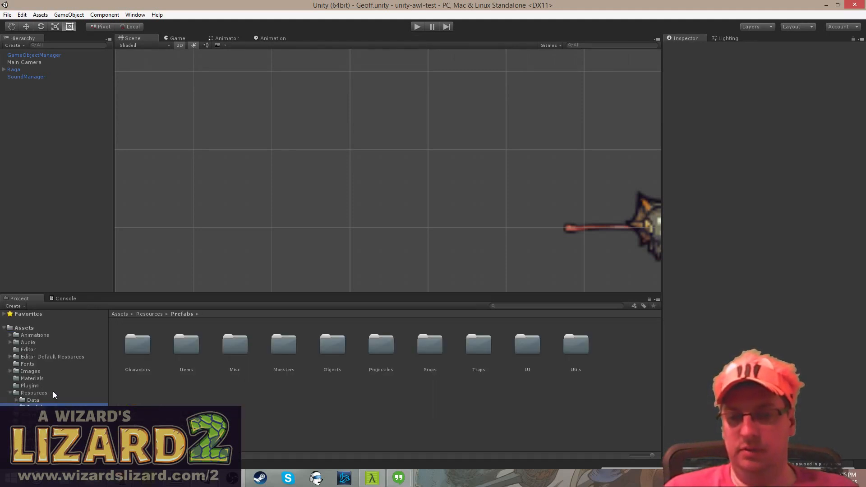
pyautogui.click(33, 416)
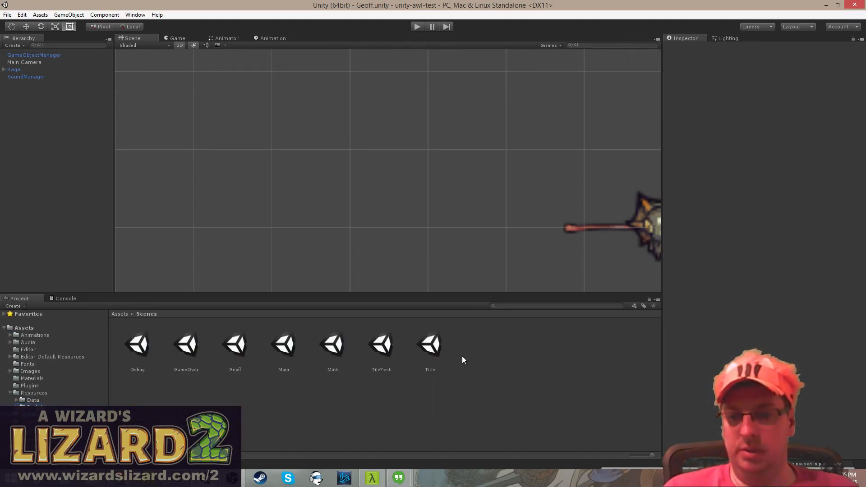
pyautogui.doubleClick(290, 351)
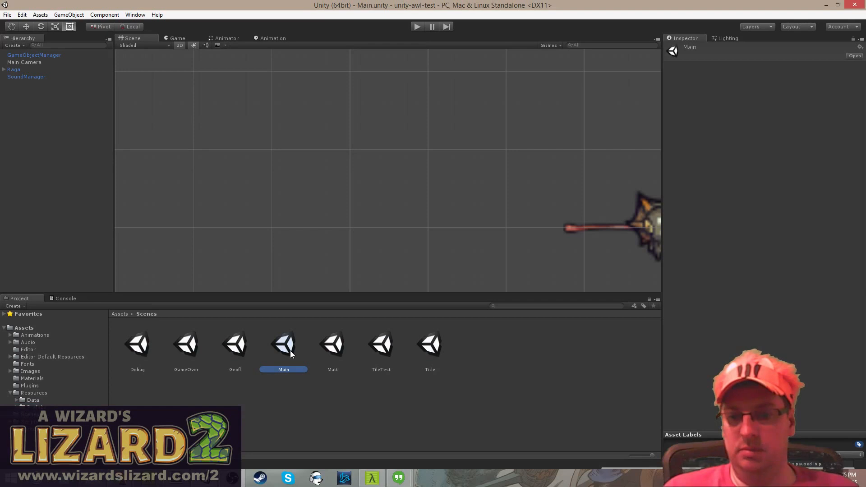
# - Run the Main scene and walk the lizard from the starting room up into the pool room to check TNT crate placement
pyautogui.click(416, 27)
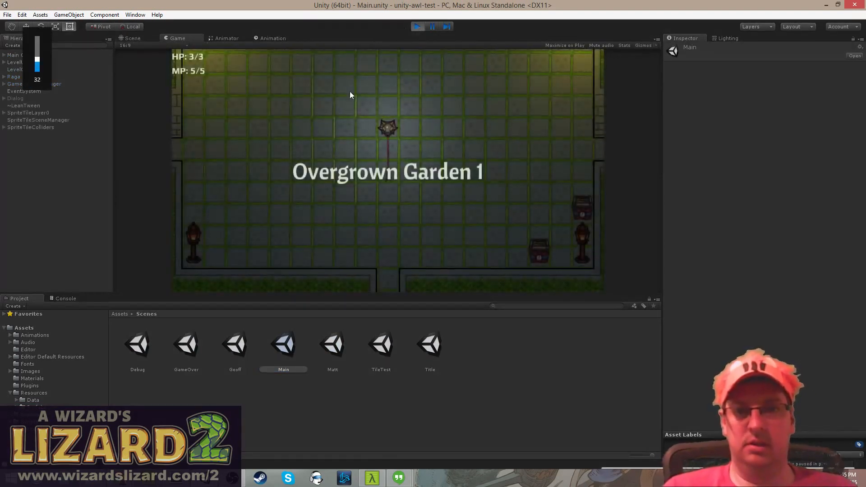
pyautogui.press('s')
pyautogui.press('d')
pyautogui.press('a')
pyautogui.press('w')
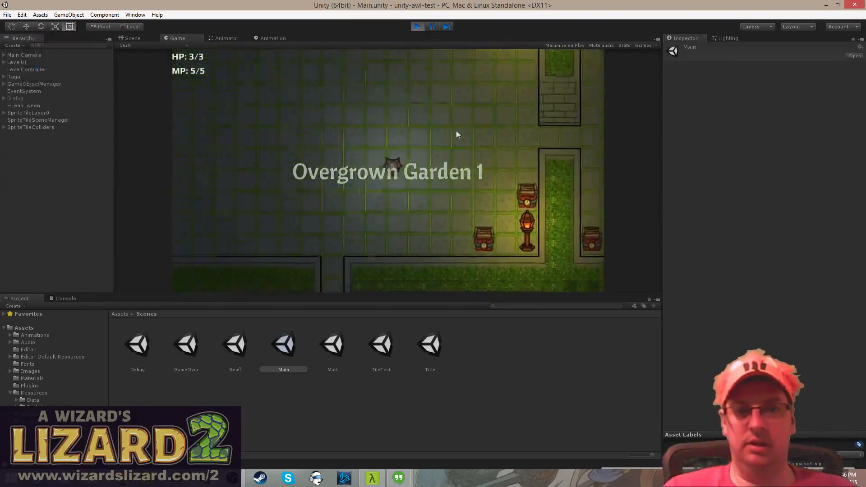
pyautogui.press('d')
pyautogui.press('s')
pyautogui.press('w')
pyautogui.press('a')
pyautogui.press('w')
pyautogui.press('a')
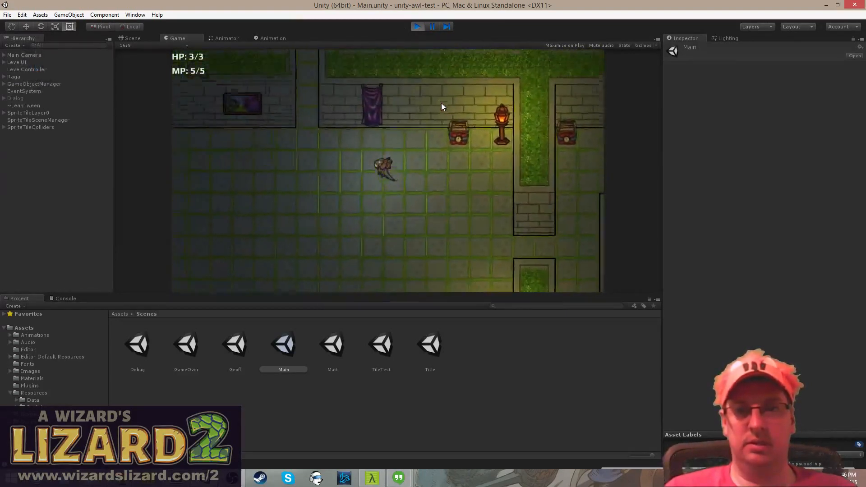
pyautogui.press('d')
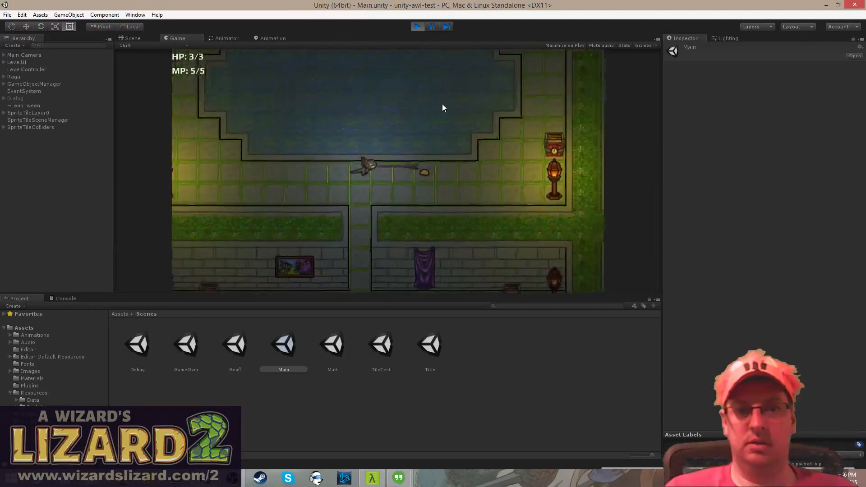
pyautogui.press('w')
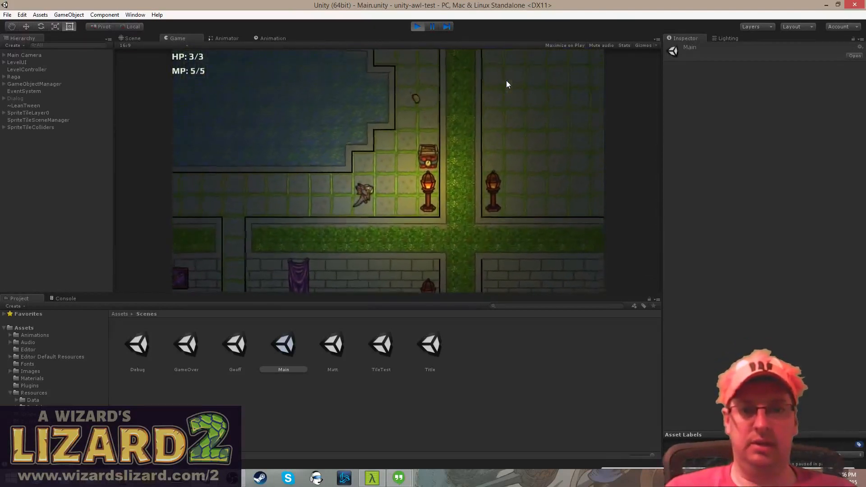
# - Lead the lizard around the pool past the slime and TNT crates, through the side passage into the neighbouring slime room
pyautogui.press('d')
pyautogui.press('Up')
pyautogui.press('d')
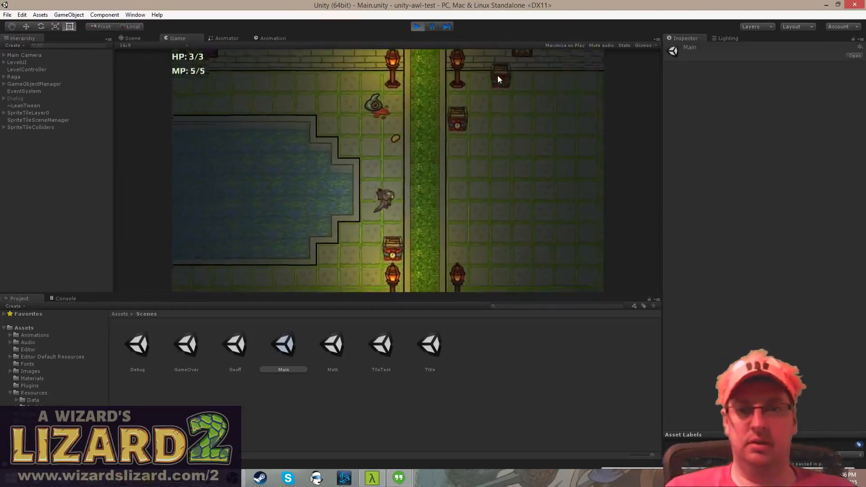
pyautogui.press('w')
pyautogui.press('a')
pyautogui.press('a')
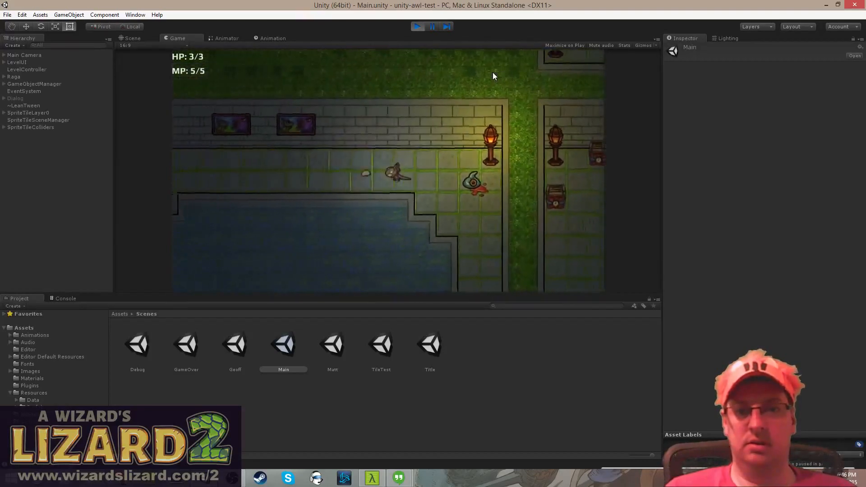
pyautogui.press('a')
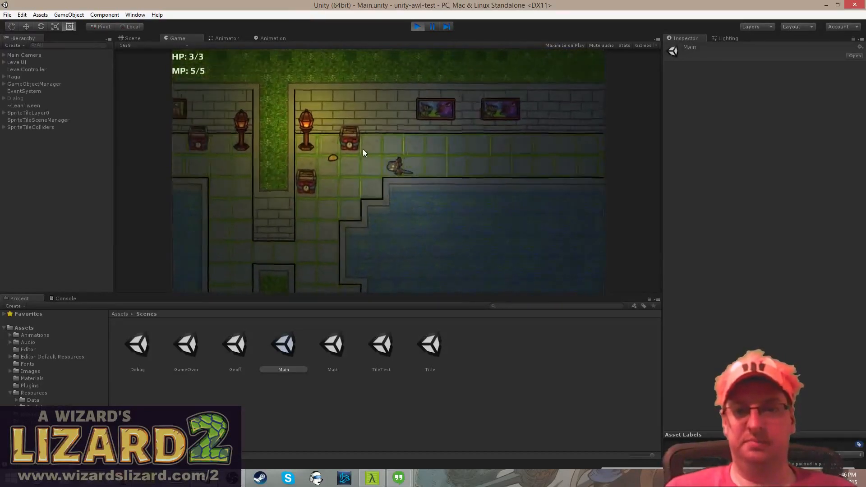
pyautogui.press('d')
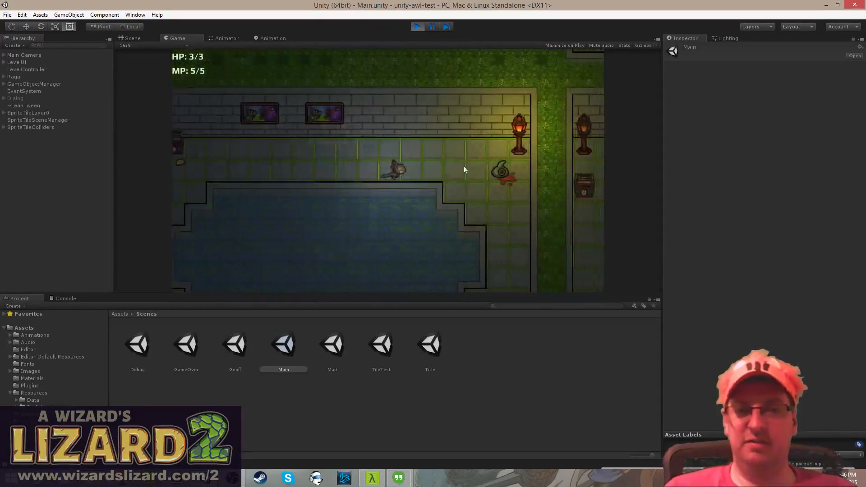
pyautogui.press('a')
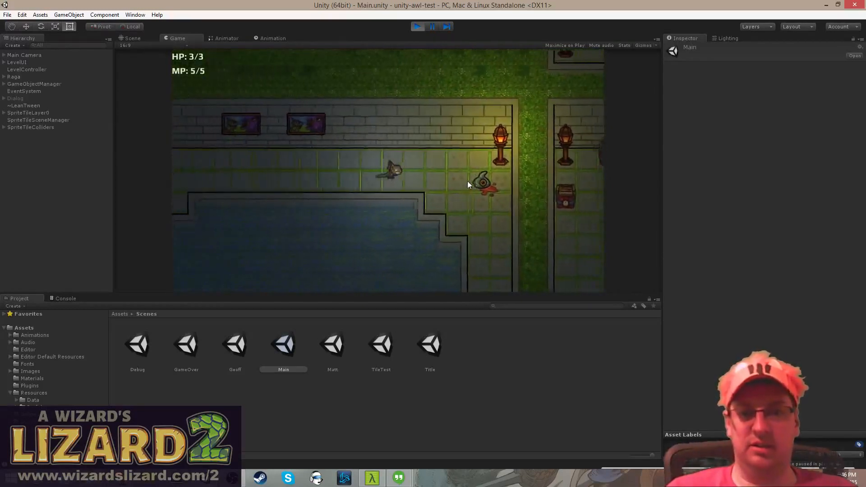
pyautogui.press('a')
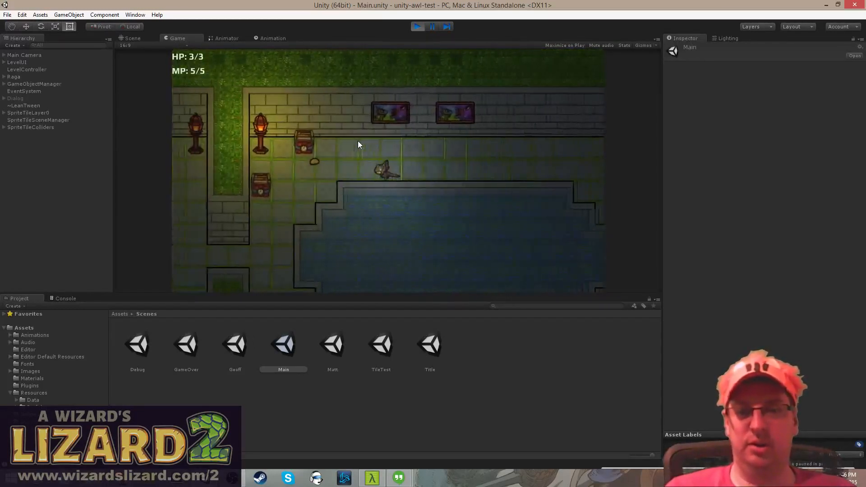
pyautogui.press('s')
pyautogui.press('a')
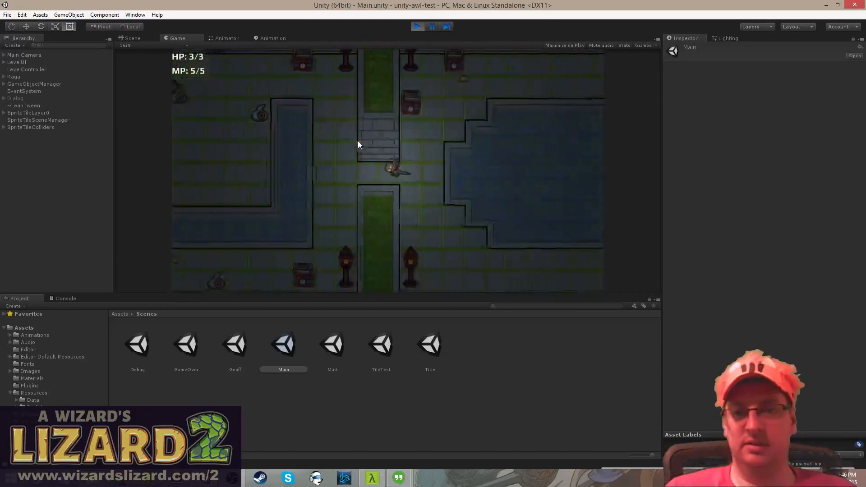
pyautogui.press('w')
pyautogui.press('a')
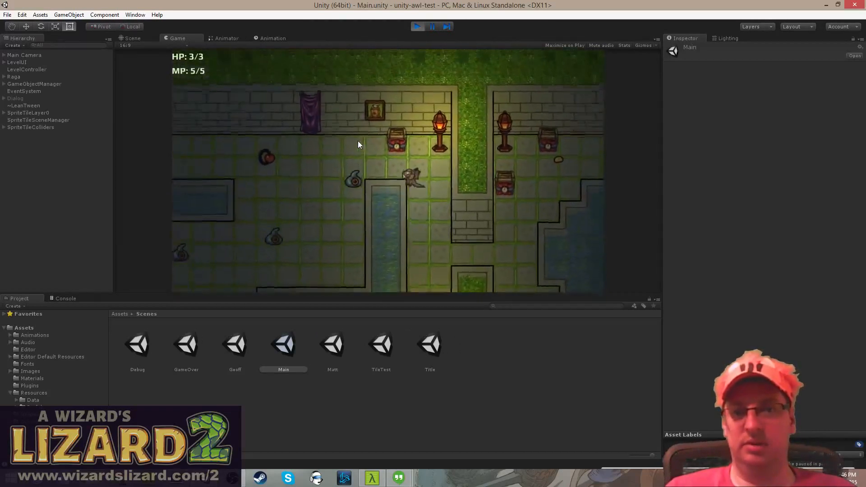
# - Set off the TNT crate beside the north-wall torch and collect the heart between the two L-shaped pools
pyautogui.press('w')
pyautogui.press('d')
pyautogui.press('d')
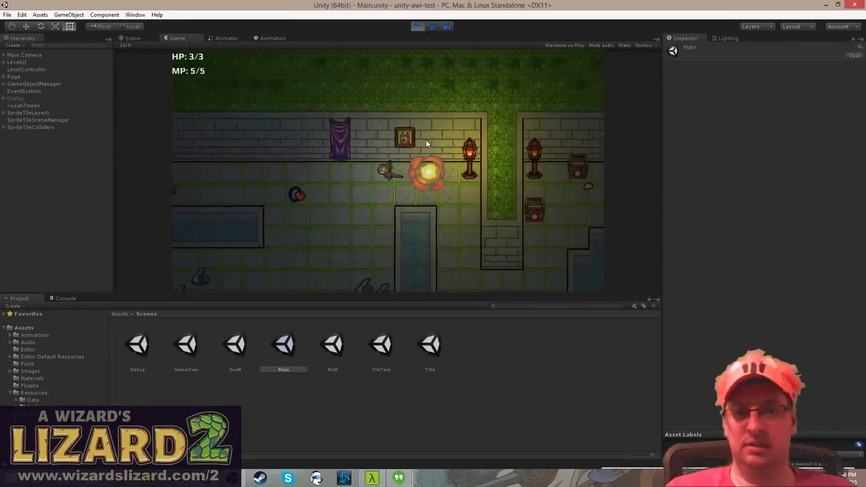
pyautogui.press('a')
pyautogui.press('s')
pyautogui.press('a')
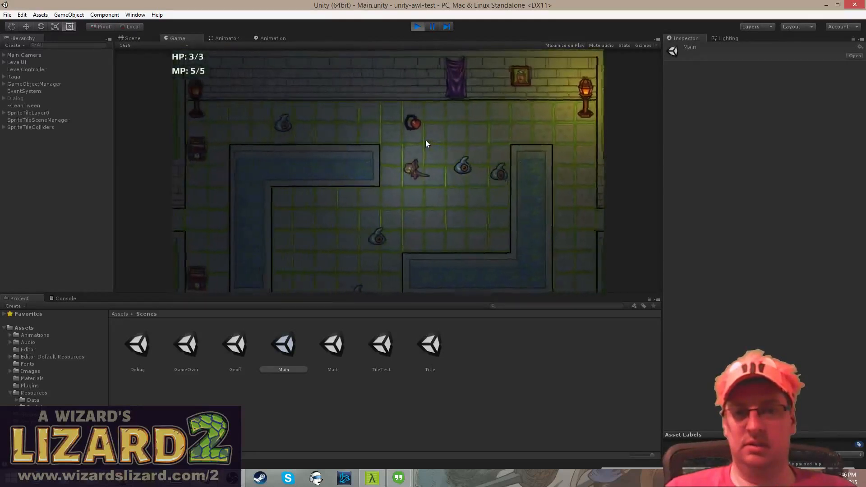
pyautogui.press('s')
pyautogui.press('a')
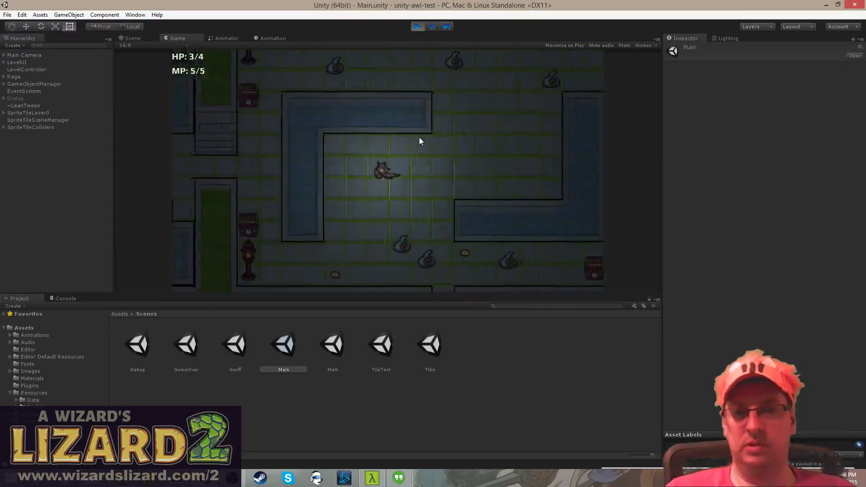
# - Fight the slimes south of the pools, then circle north and set off the TNT crate by the passage torch
pyautogui.press('s')
pyautogui.press('s')
pyautogui.press('a')
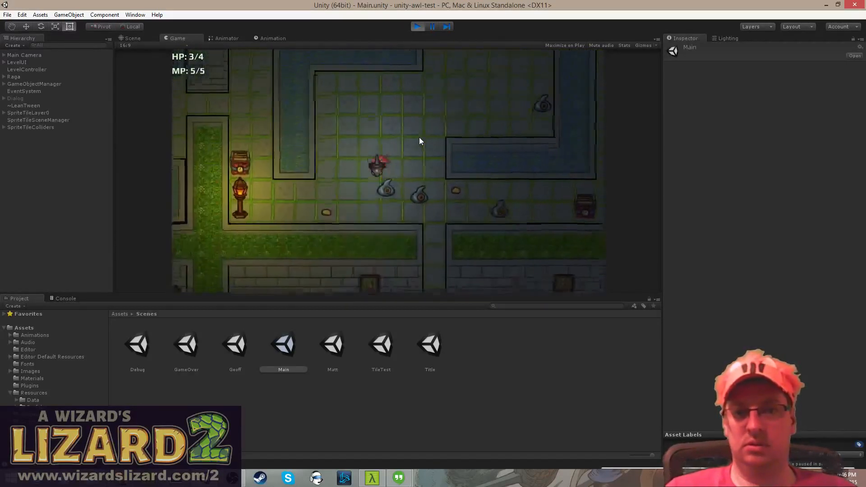
pyautogui.press('d')
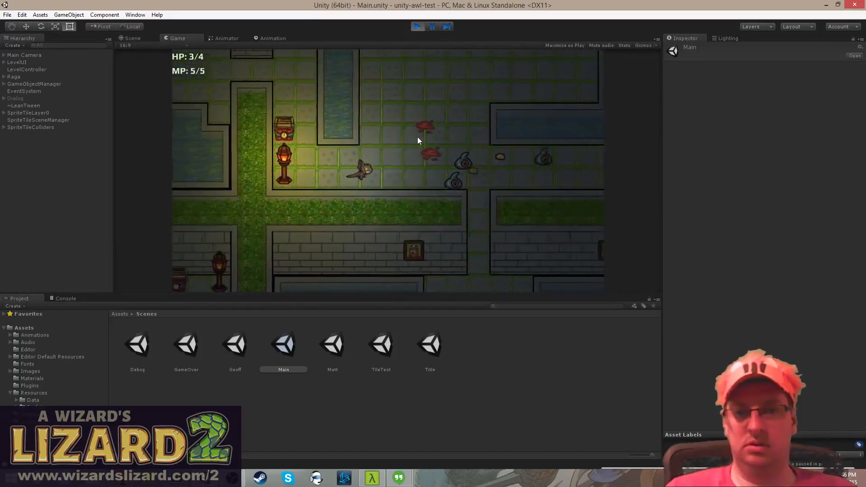
pyautogui.press('a')
pyautogui.press('w')
pyautogui.press('a')
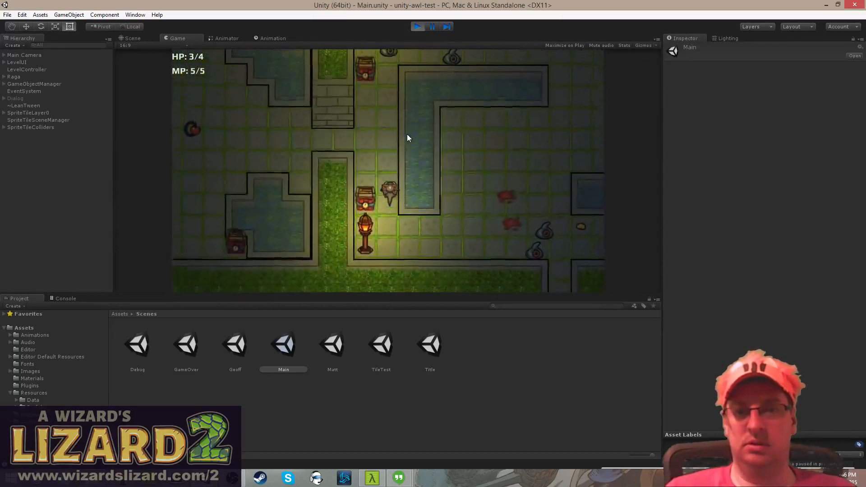
pyautogui.press('w')
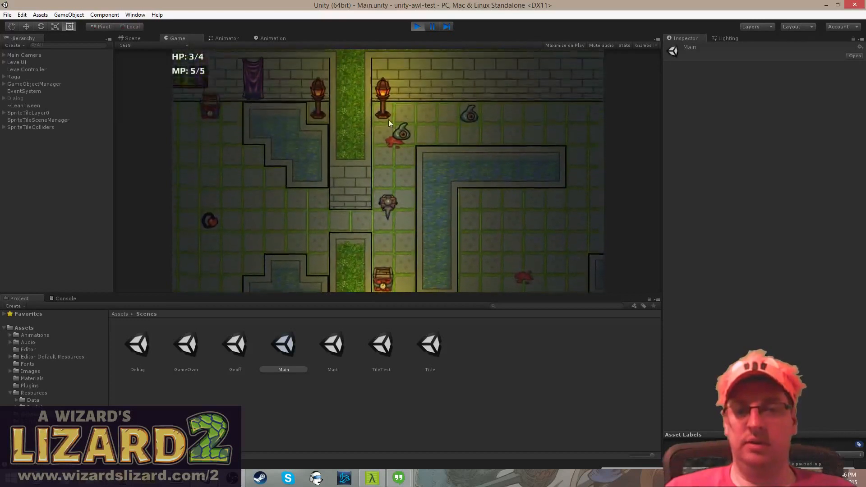
# - Take the lizard through the passage into the western pool room and collect the heart there
pyautogui.press('s')
pyautogui.press('d')
pyautogui.press('s')
pyautogui.press('w')
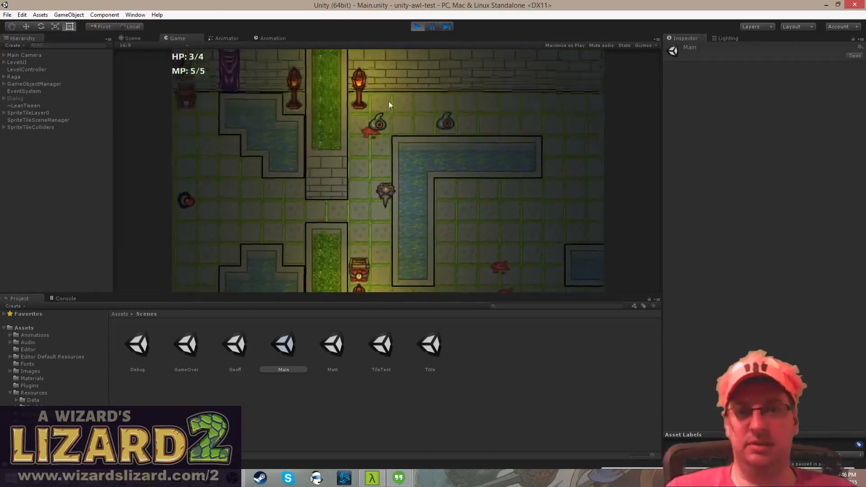
pyautogui.press('s')
pyautogui.press('a')
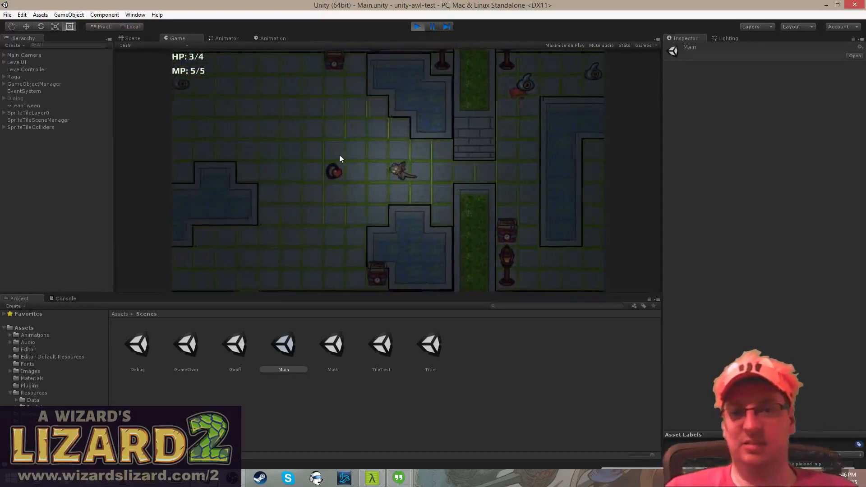
pyautogui.press('a')
pyautogui.press('w')
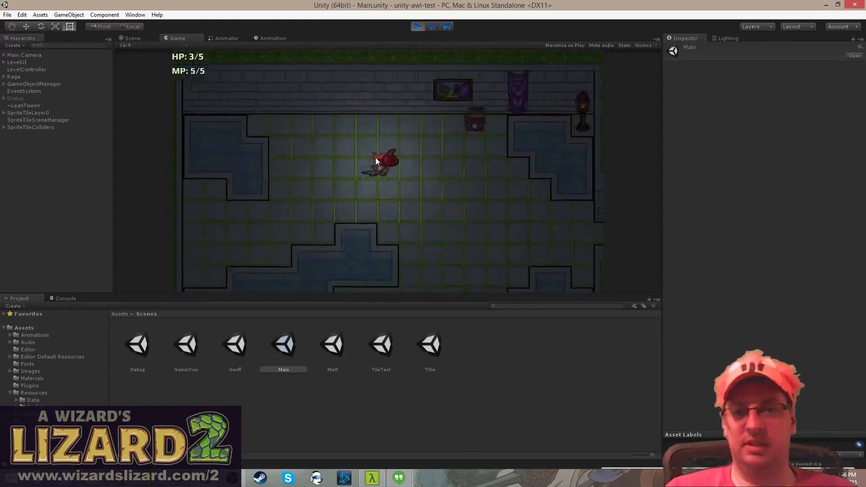
# - Fight the slimes near the north wall and set off the TNT crate below the landscape painting
pyautogui.press('d')
pyautogui.press('s')
pyautogui.press('a')
pyautogui.press('w')
pyautogui.press('d')
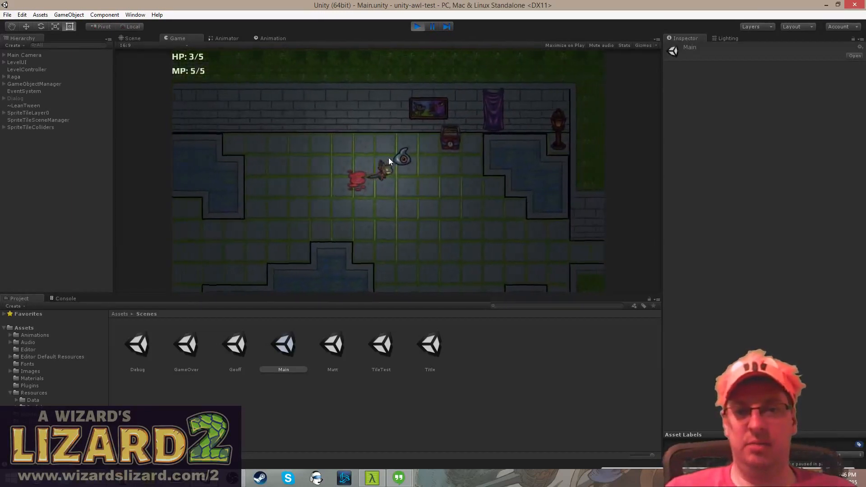
pyautogui.press('a')
pyautogui.press('d')
pyautogui.press('s')
pyautogui.press('d')
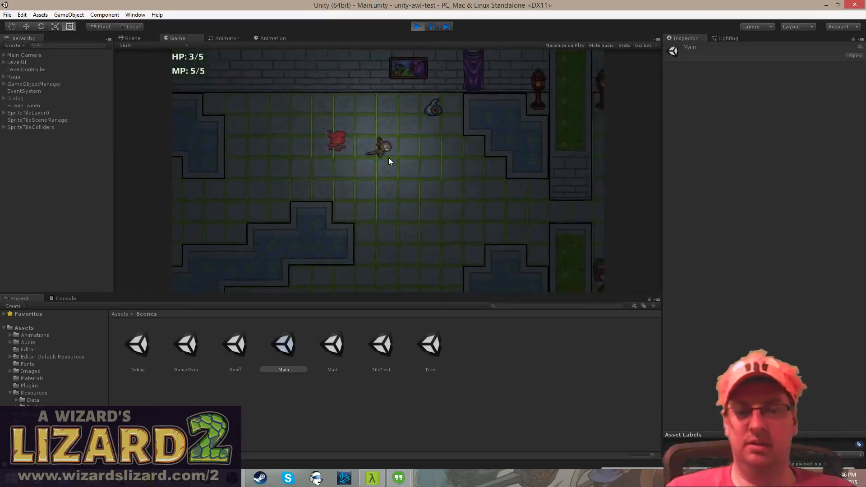
# - Dodge the remaining slime beside the stepped pool and lead it south through the room
pyautogui.press('w')
pyautogui.press('d')
pyautogui.press('s')
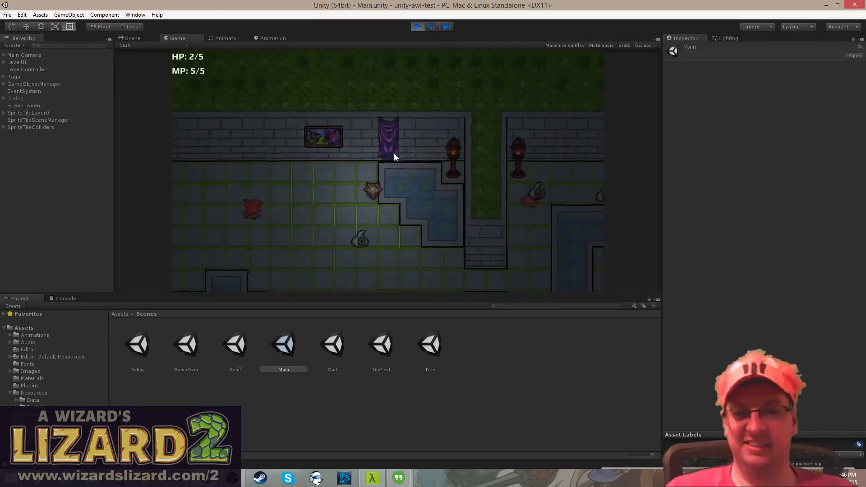
pyautogui.press('a')
pyautogui.press('d')
pyautogui.press('a')
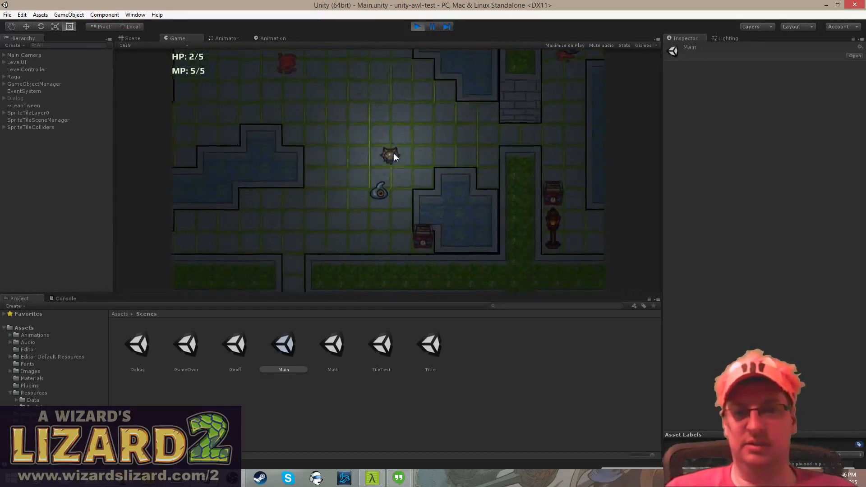
# - Lure the slime toward the TNT crate beside the cross-shaped pool and set off the crate
pyautogui.press('s')
pyautogui.press('a')
pyautogui.press('s')
pyautogui.press('d')
pyautogui.press('d')
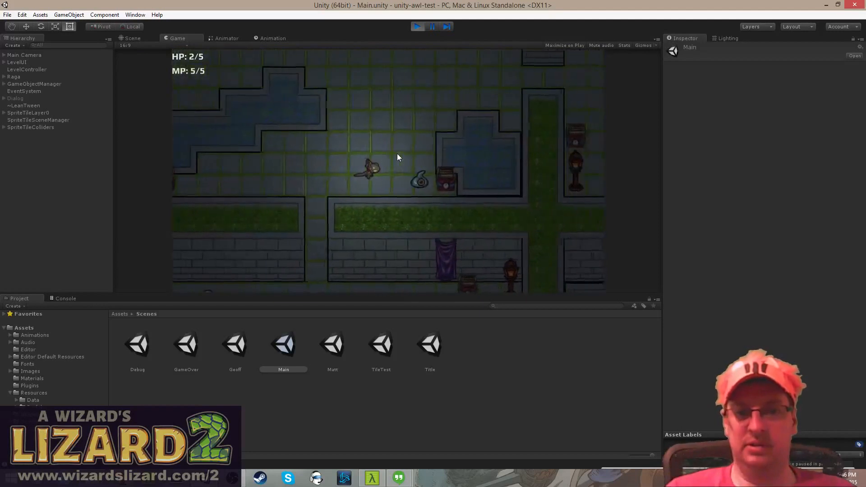
pyautogui.press('s')
pyautogui.click(396, 154)
pyautogui.press('a')
pyautogui.press('d')
pyautogui.press('w')
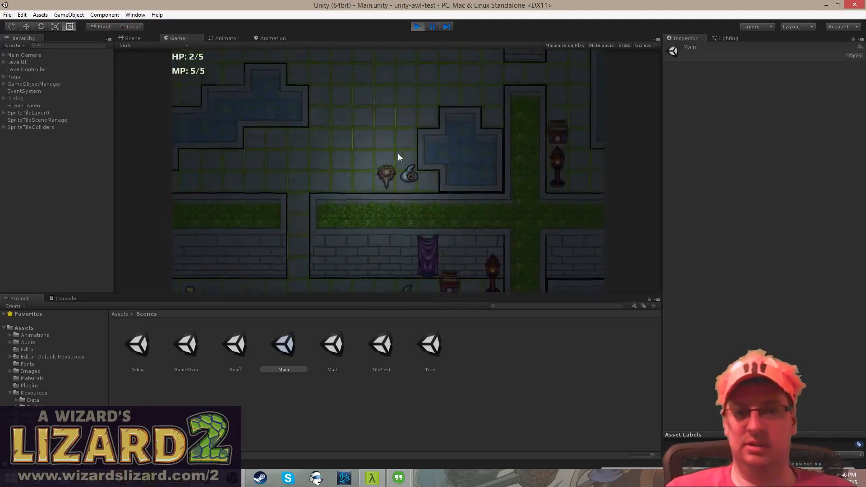
# - Walk through the south passage into the grass-bed room and set off the TNT crate beside the purple curtain
pyautogui.press('a')
pyautogui.press('s')
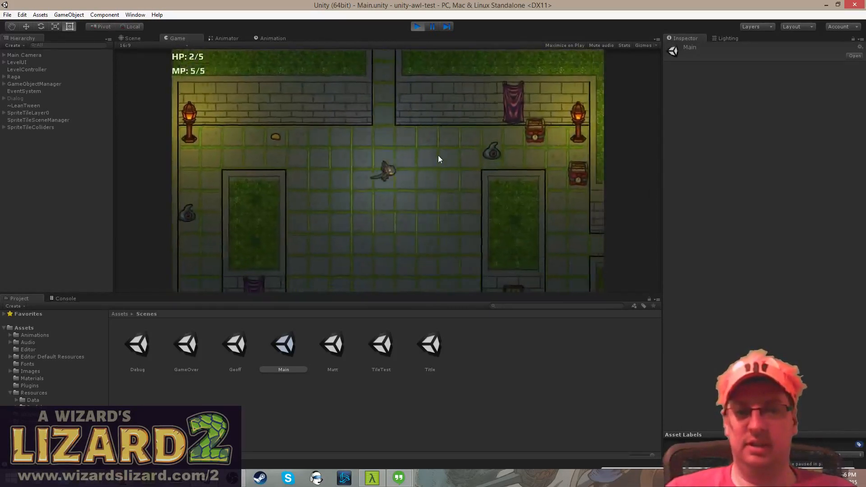
pyautogui.press('d')
pyautogui.press('w')
pyautogui.click(448, 152)
pyautogui.press('w')
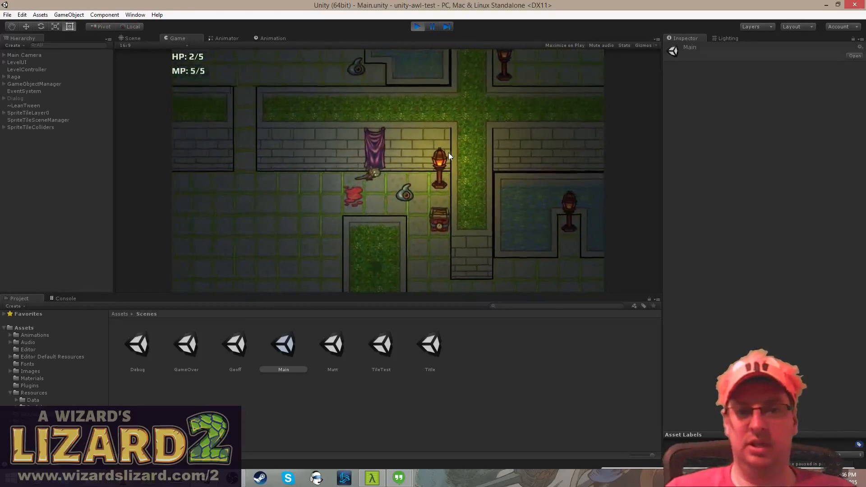
# - Set off the TNT crate below the torch in the grass-bed room while avoiding the nearby slime
pyautogui.press('d')
pyautogui.press('s')
pyautogui.click(448, 153)
pyautogui.press('w')
pyautogui.press('s')
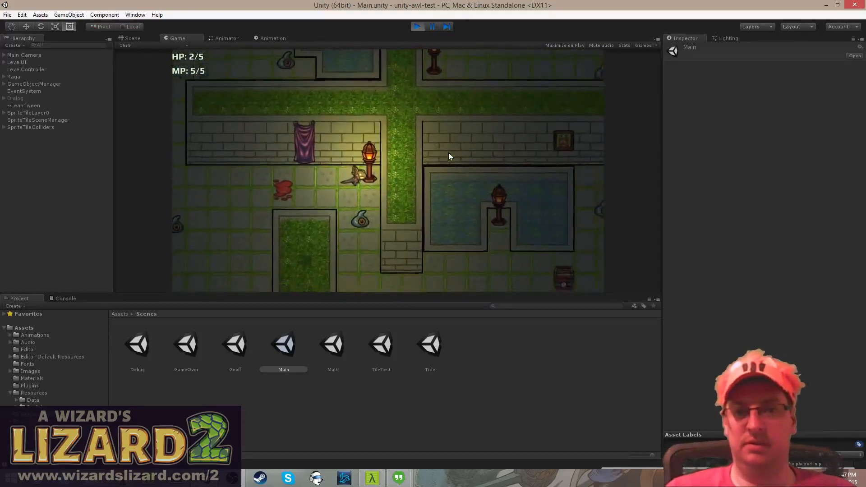
# - Move the character through the level in the running playtest, then stop play mode and deselect the Main scene asset
pyautogui.press('d')
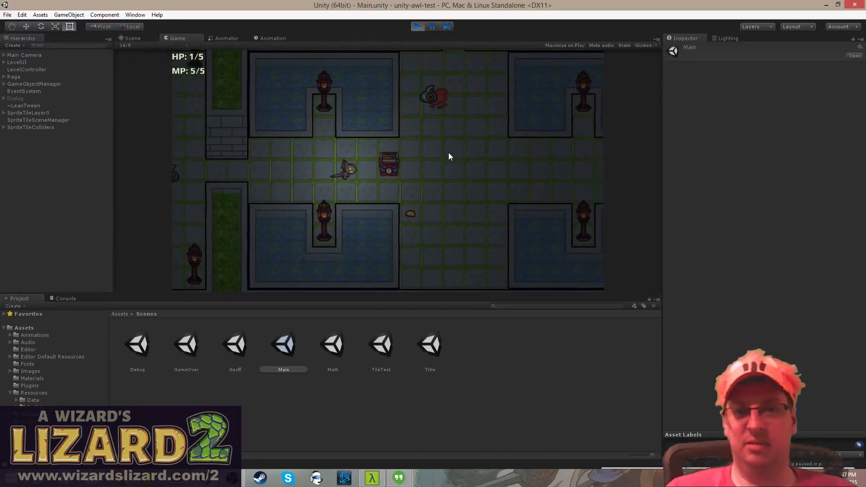
pyautogui.click(420, 27)
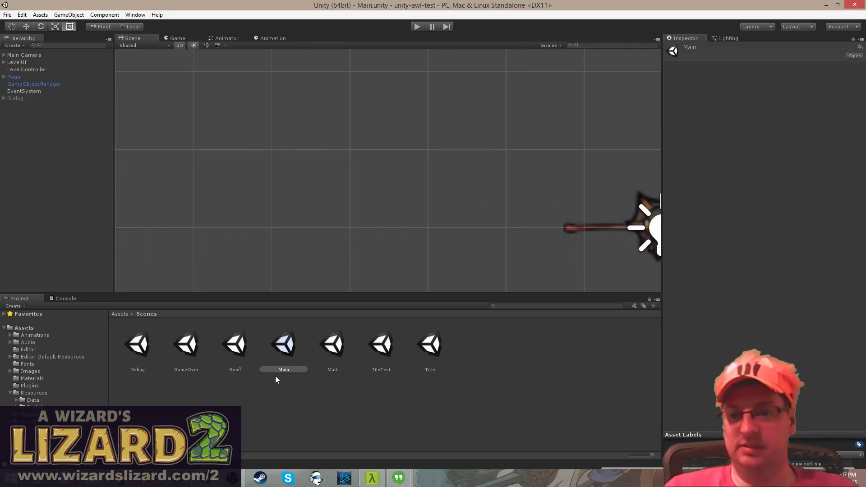
pyautogui.click(393, 417)
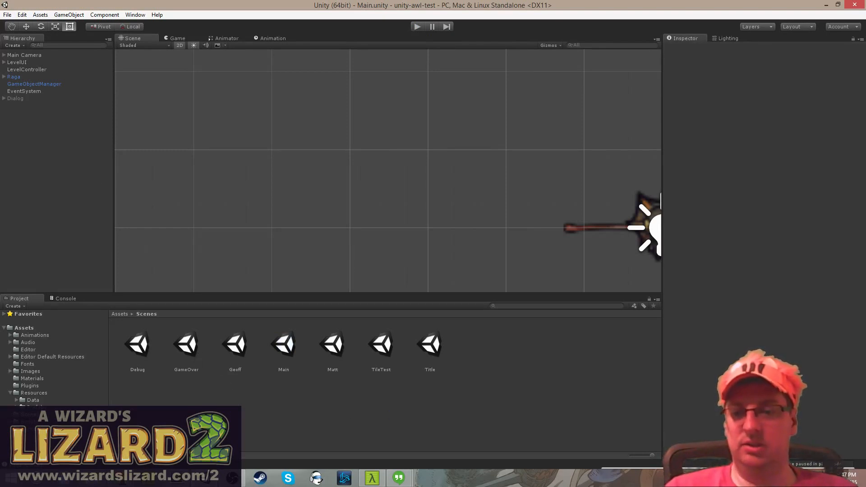
# - Switch to Cmder, clear the terminal and run git status on the unity-awl-test repository
pyautogui.click(372, 479)
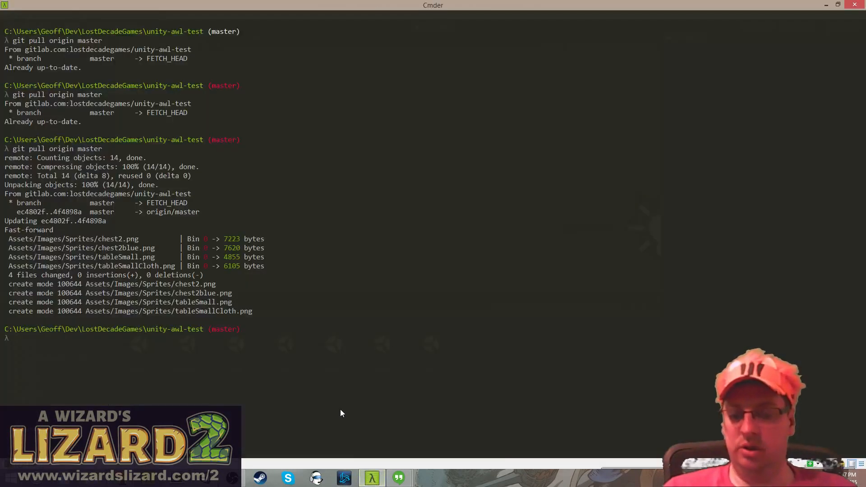
pyautogui.write('clear')
pyautogui.press('Return')
pyautogui.write('git statu')
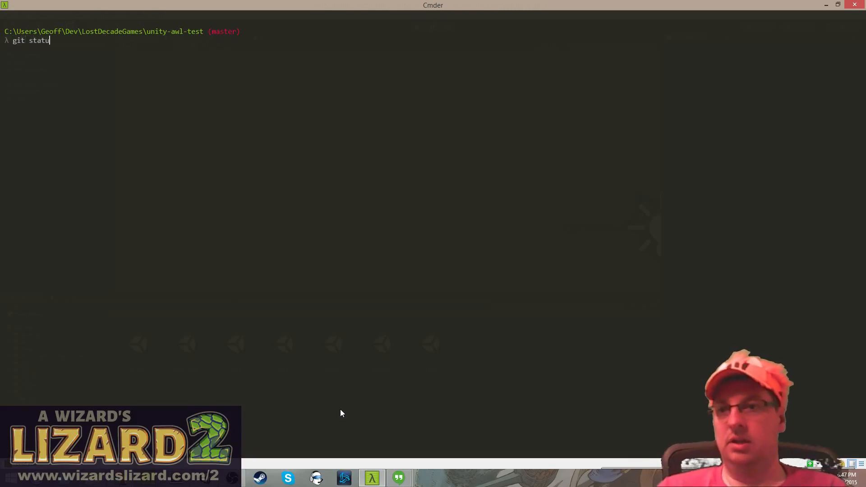
pyautogui.write('s')
pyautogui.press('Return')
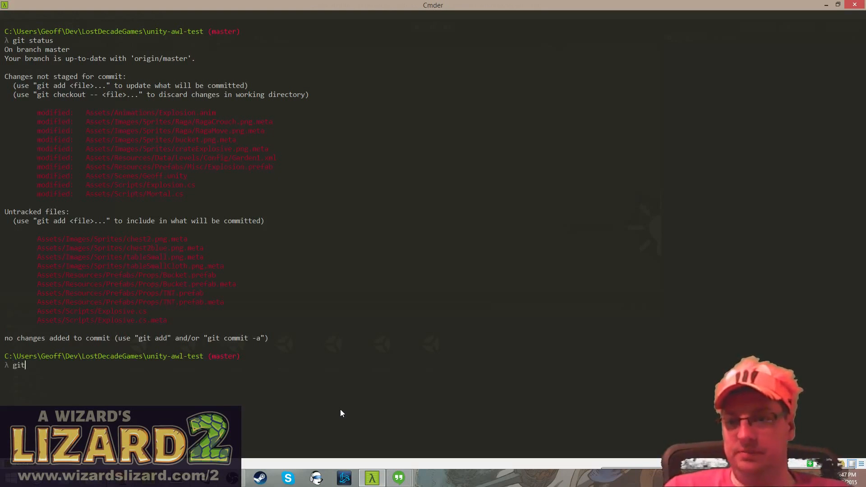
# - Run git diff and examine the changes to the Explosion.anim animation curves and clip settings
pyautogui.write('git diff')
pyautogui.press('Return')
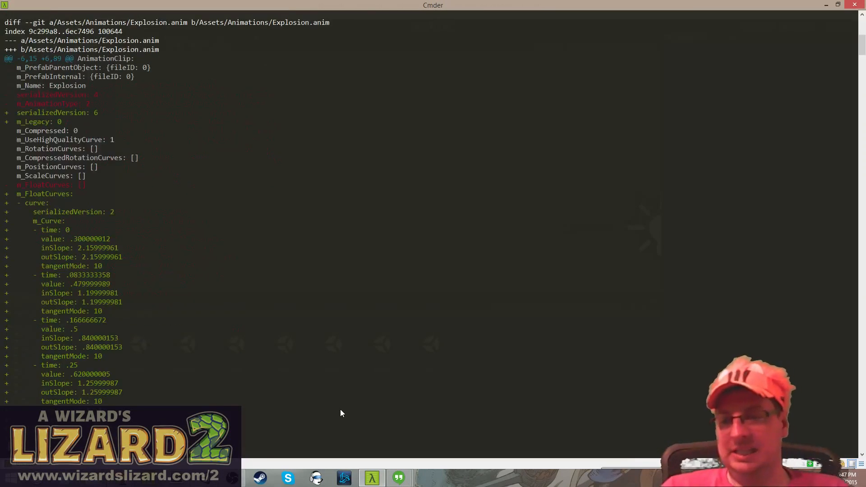
pyautogui.scroll(-1, 340, 410)
pyautogui.scroll(-3, 340, 410)
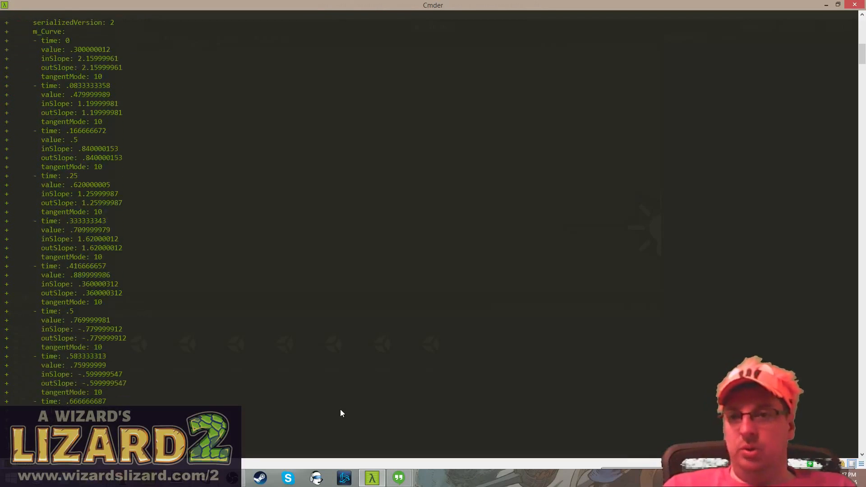
pyautogui.scroll(-12, 339, 410)
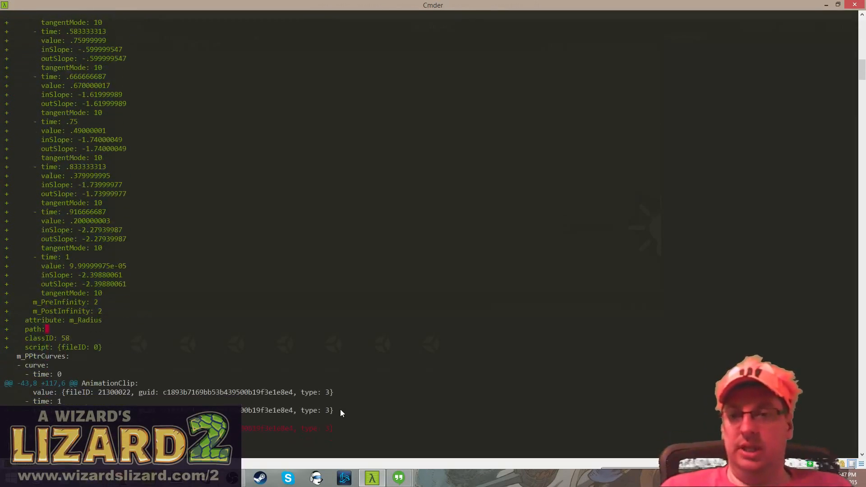
pyautogui.scroll(-7, 340, 409)
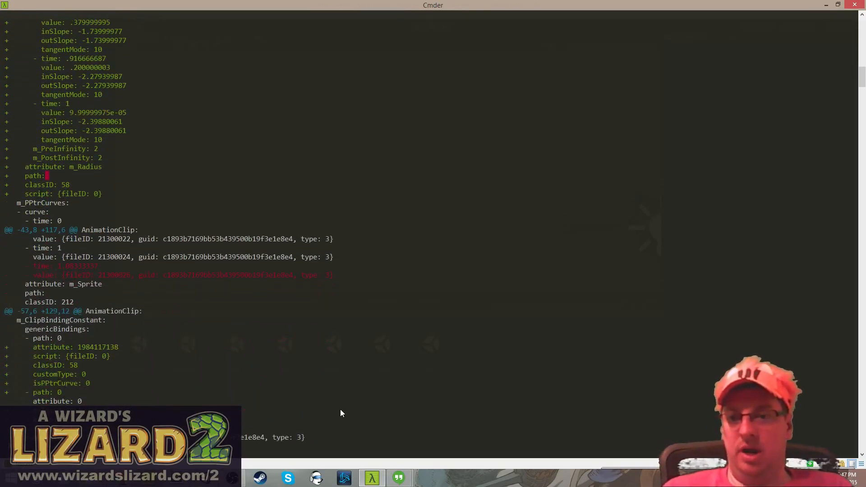
pyautogui.scroll(-7, 340, 409)
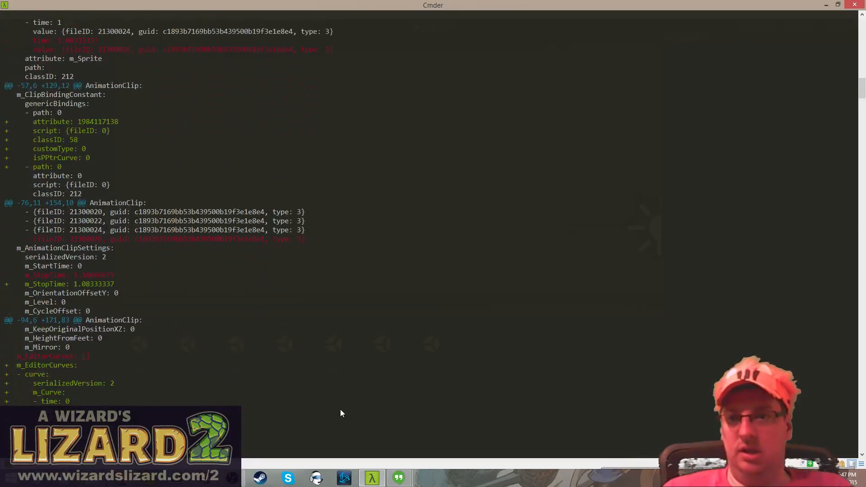
pyautogui.scroll(3, 340, 409)
pyautogui.scroll(15, 340, 413)
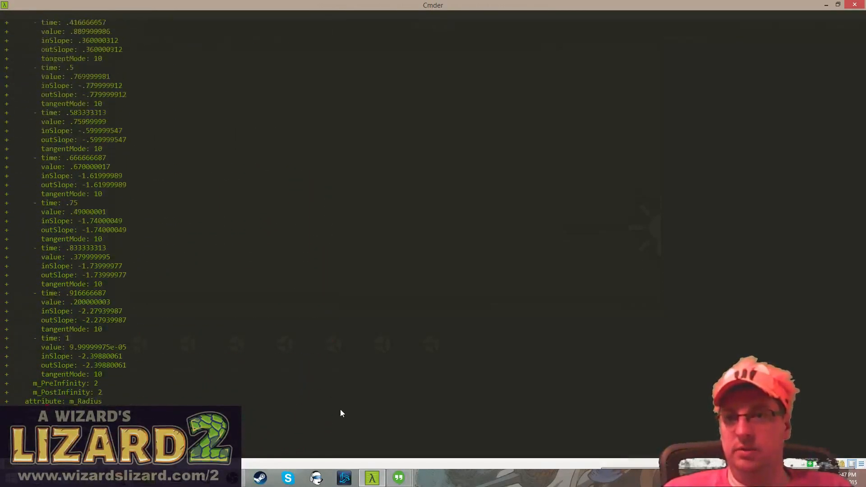
pyautogui.scroll(5, 340, 413)
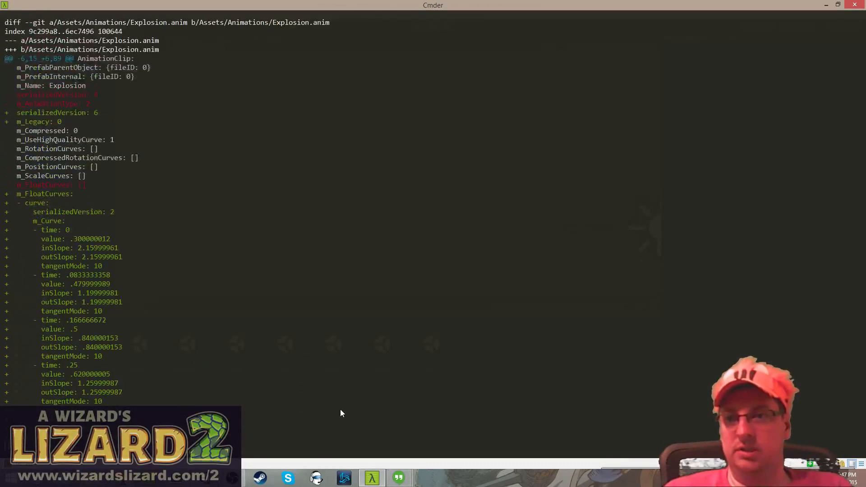
pyautogui.scroll(-5, 340, 413)
pyautogui.scroll(-20, 340, 413)
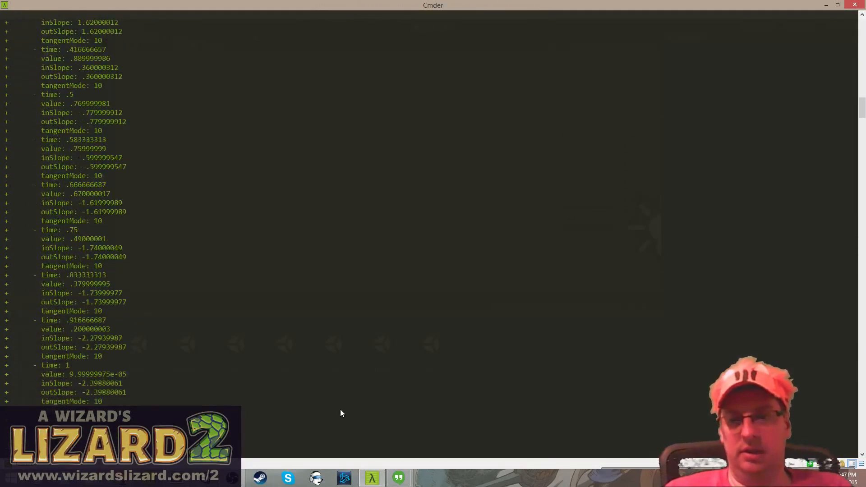
pyautogui.scroll(-8, 341, 412)
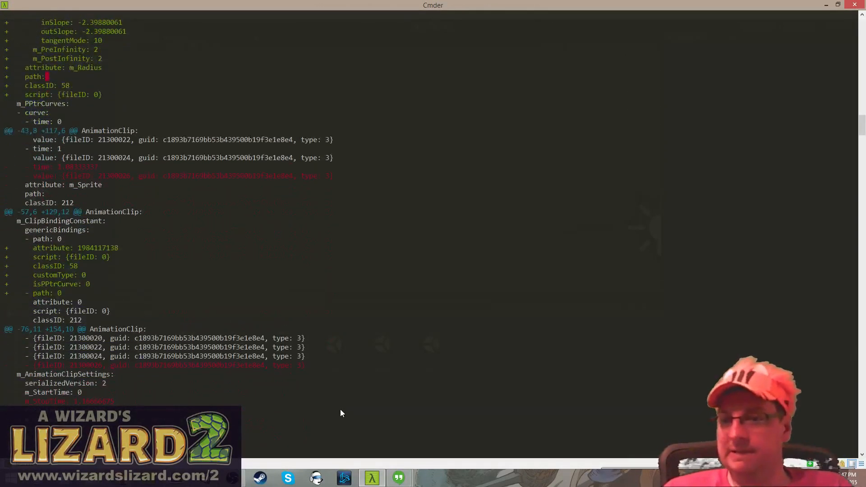
pyautogui.scroll(-17, 341, 413)
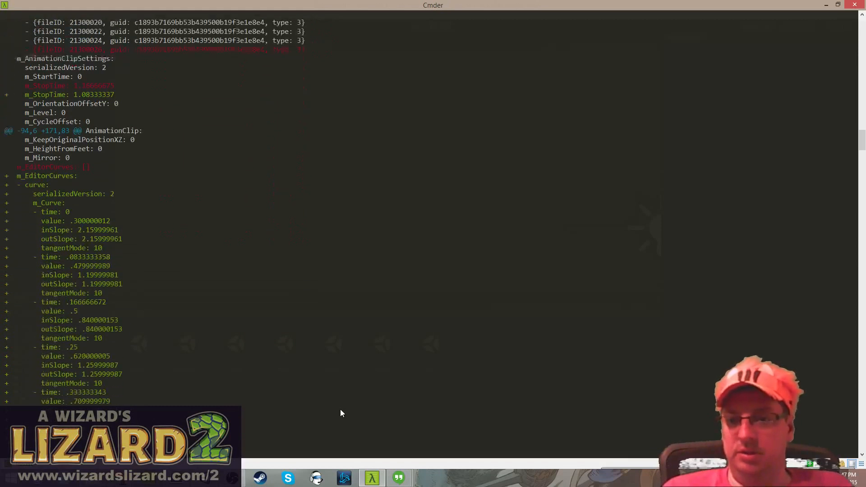
pyautogui.scroll(-13, 341, 413)
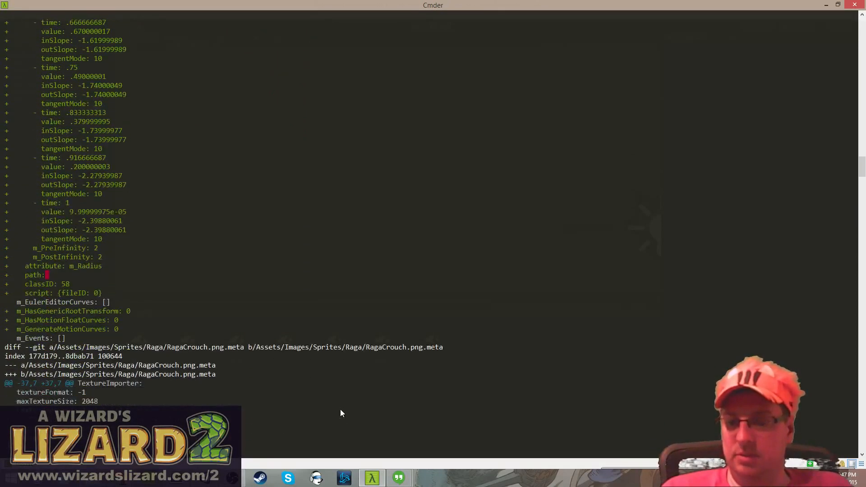
# - Examine the diff of the sprite meta files for RagaCrouch, RagaMove, bucket and crateExplosive
pyautogui.scroll(-11, 340, 410)
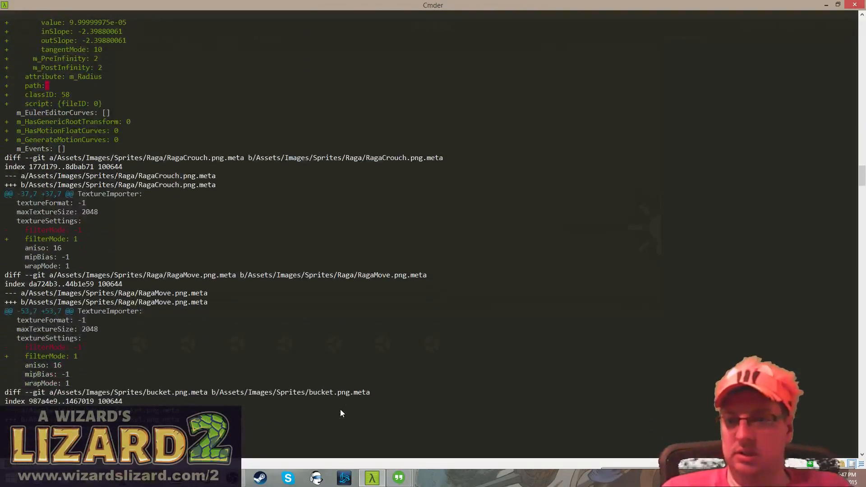
pyautogui.scroll(-6, 340, 410)
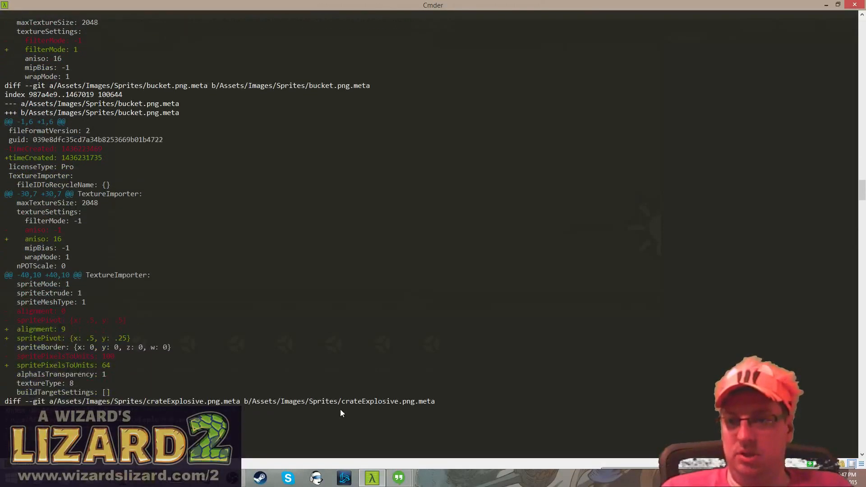
pyautogui.scroll(-3, 340, 413)
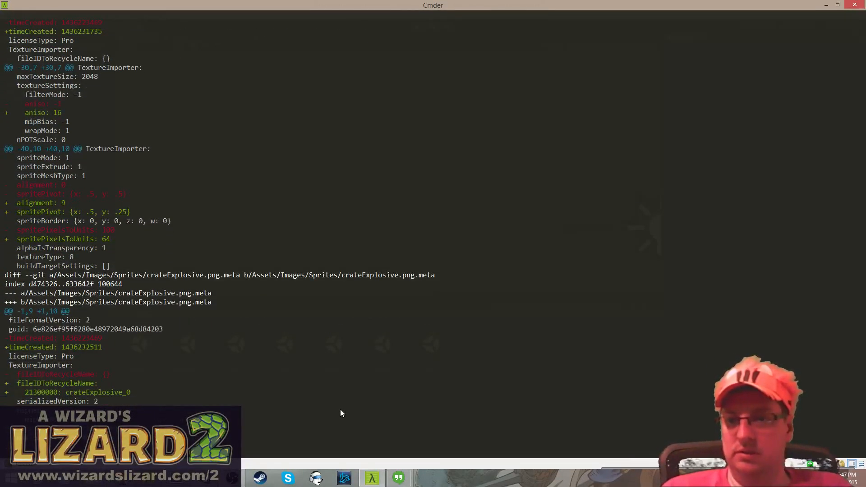
pyautogui.scroll(3, 341, 413)
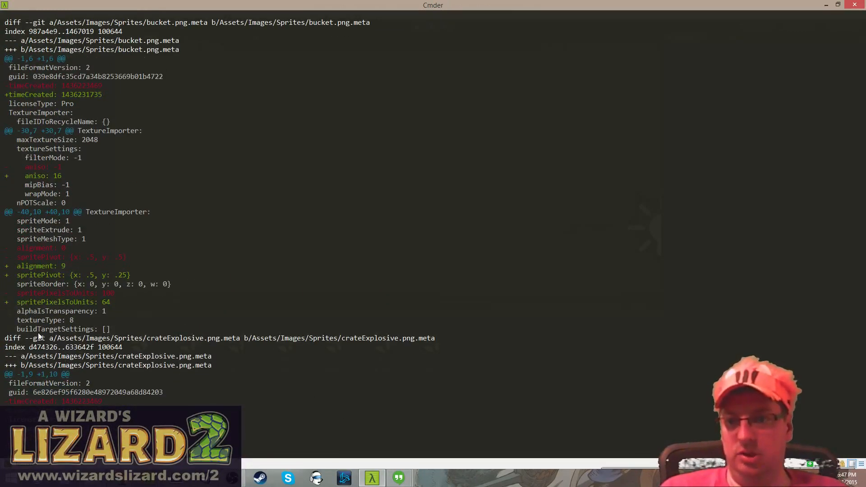
pyautogui.scroll(-7, 101, 300)
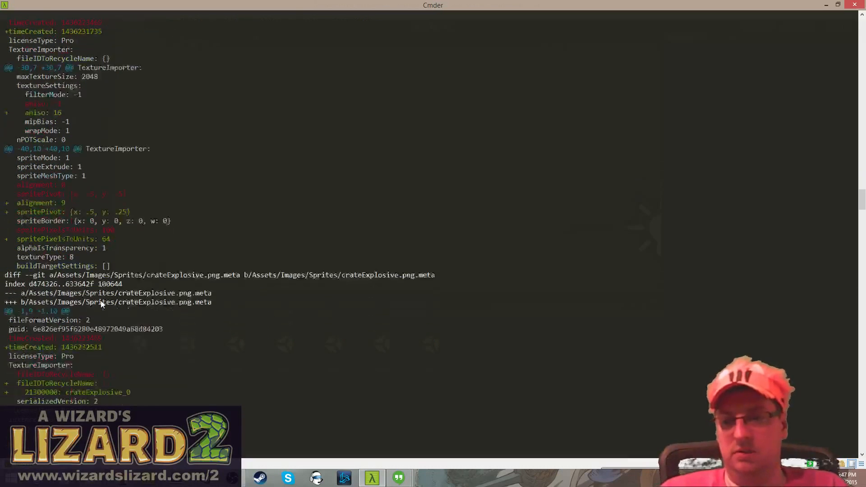
pyautogui.scroll(-13, 101, 300)
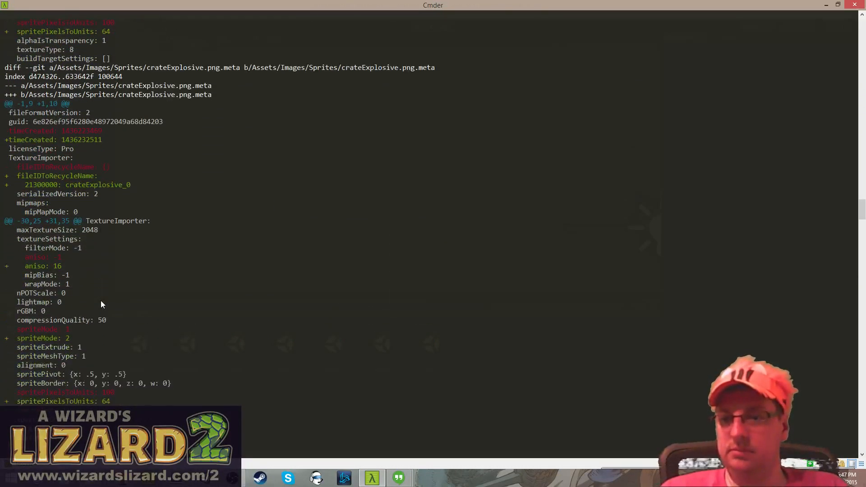
pyautogui.scroll(-2, 101, 301)
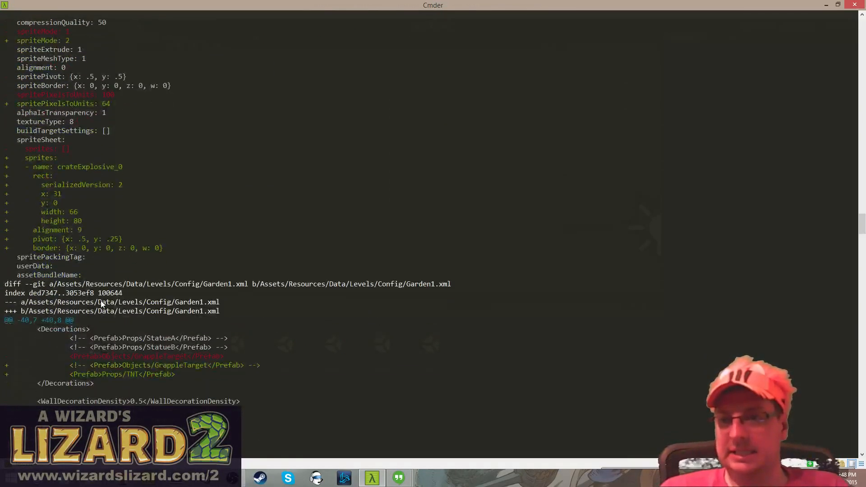
# - Review the remaining diffs for Garden1.xml, Explosion.prefab, Geoff.unity, Explosion.cs and Mortal.cs
pyautogui.scroll(-13, 101, 301)
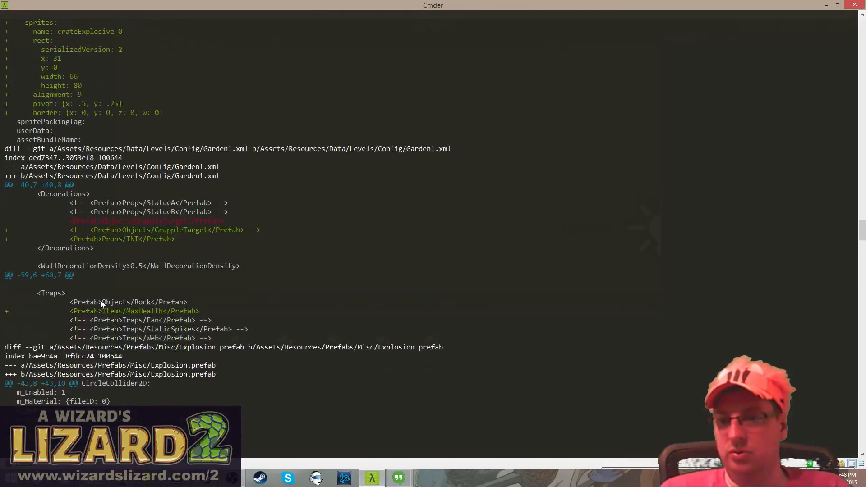
pyautogui.scroll(-11, 101, 300)
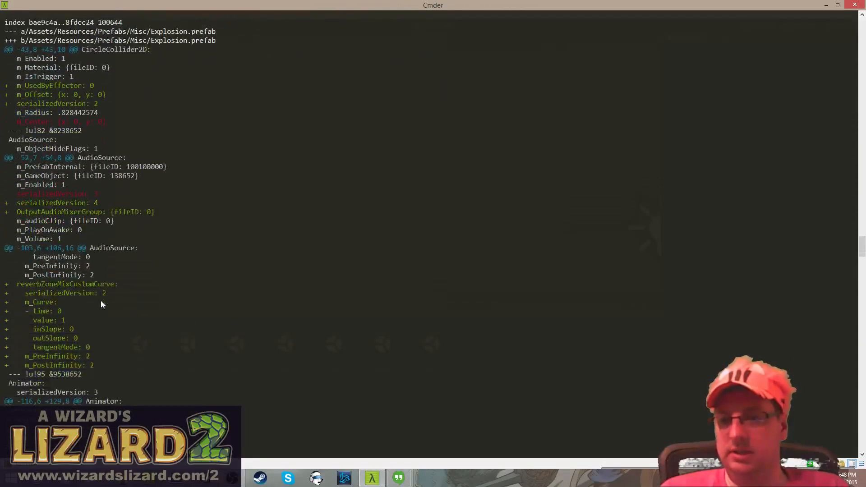
pyautogui.scroll(-6, 101, 300)
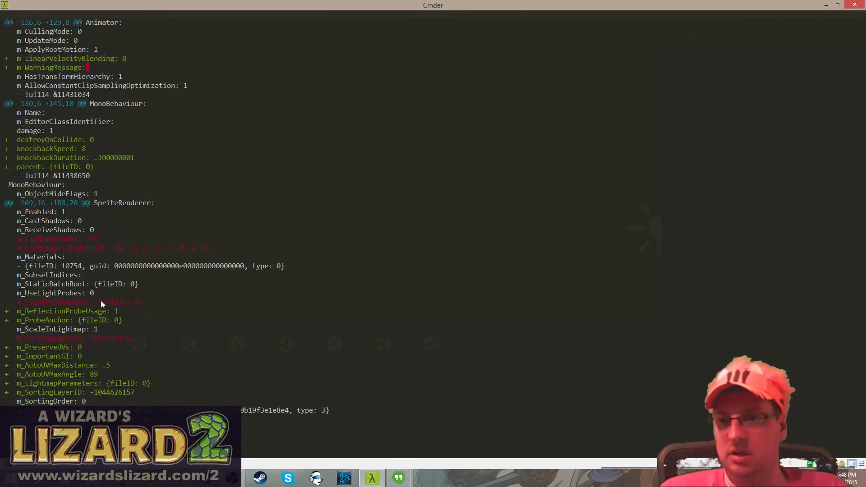
pyautogui.scroll(-12, 101, 300)
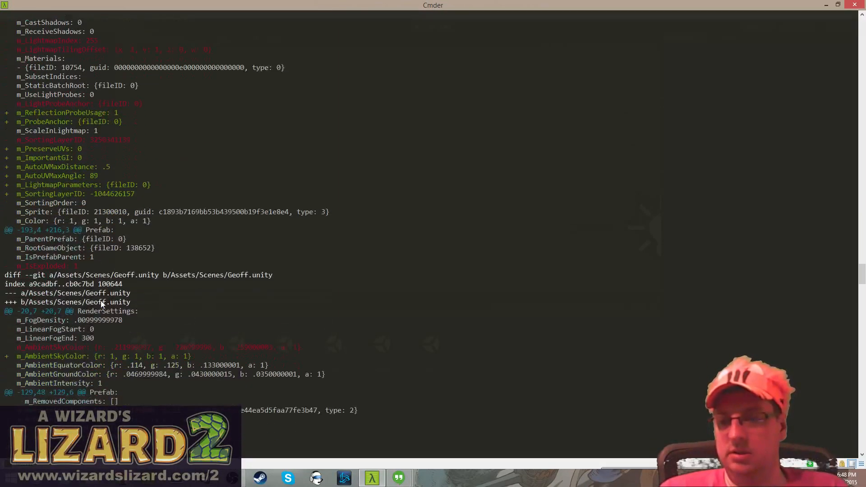
pyautogui.scroll(-7, 101, 300)
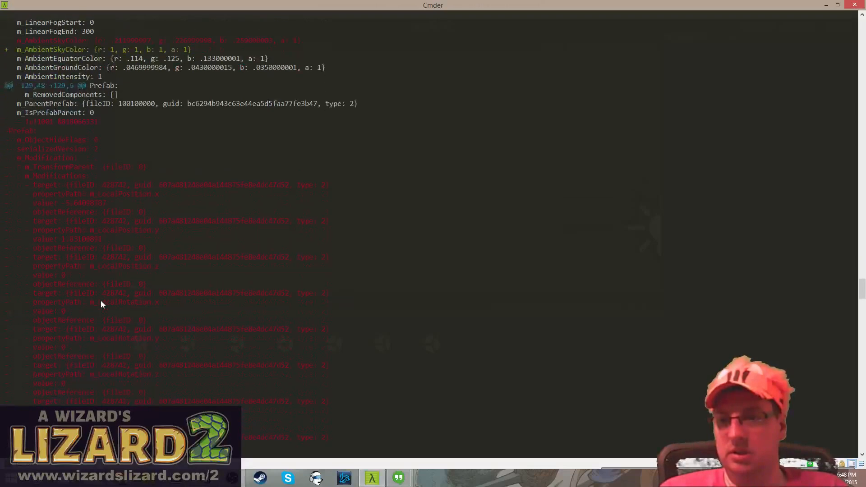
pyautogui.scroll(-20, 101, 300)
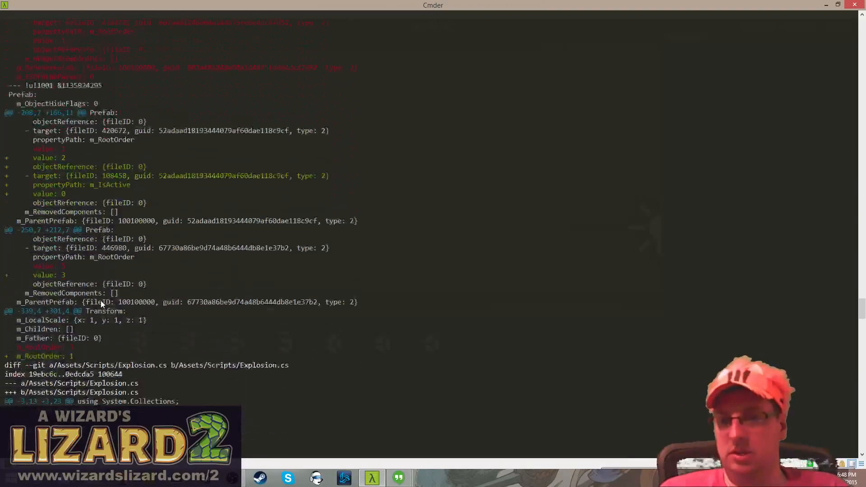
pyautogui.scroll(-5, 101, 300)
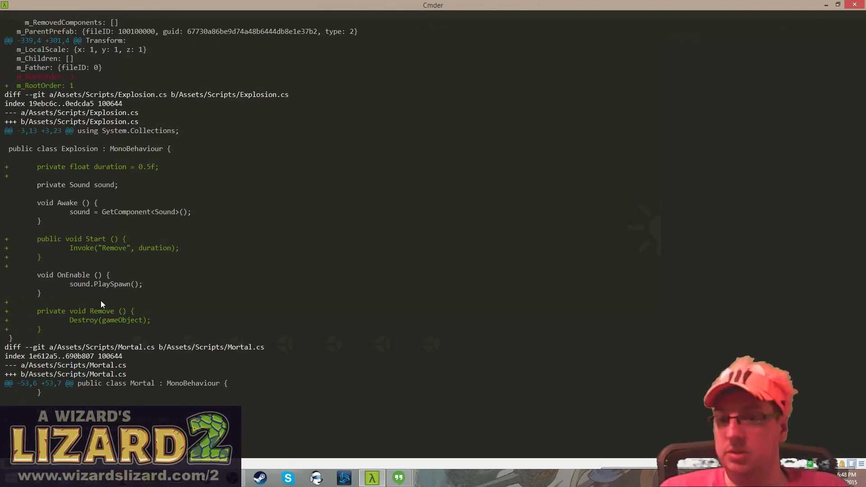
pyautogui.scroll(-3, 101, 300)
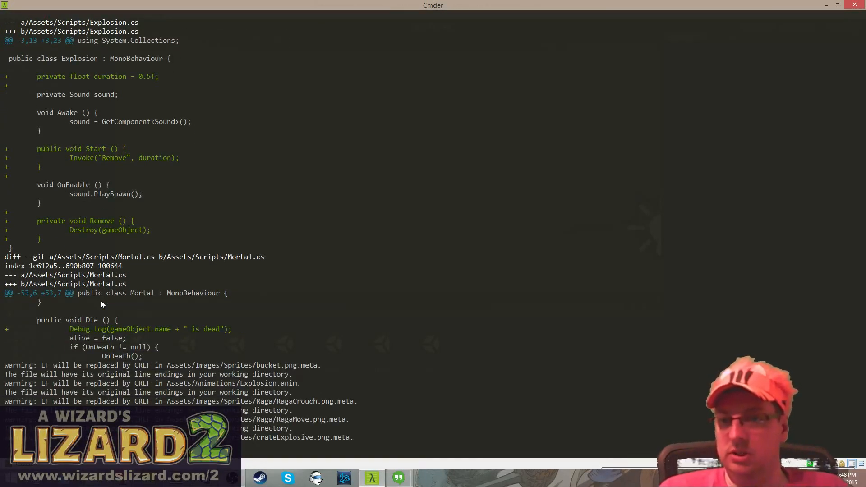
pyautogui.scroll(-2, 101, 301)
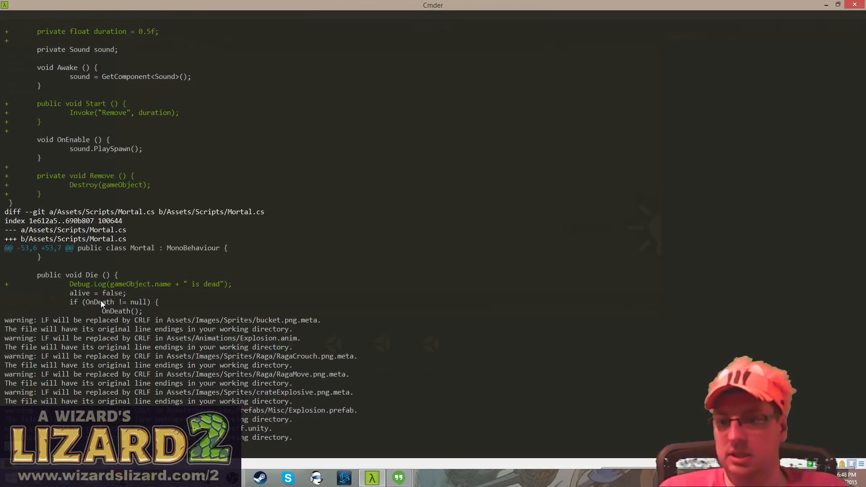
pyautogui.scroll(-1, 101, 300)
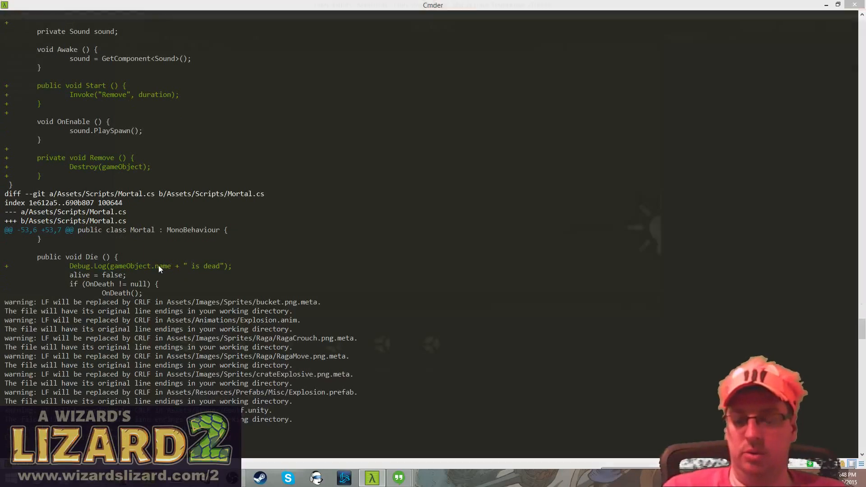
# - Switch to Sublime Text and delete the Debug.Log line from the Die method in Mortal.cs
pyautogui.hotkey('alt', 'Tab')
pyautogui.hotkey('alt', 'Tab')
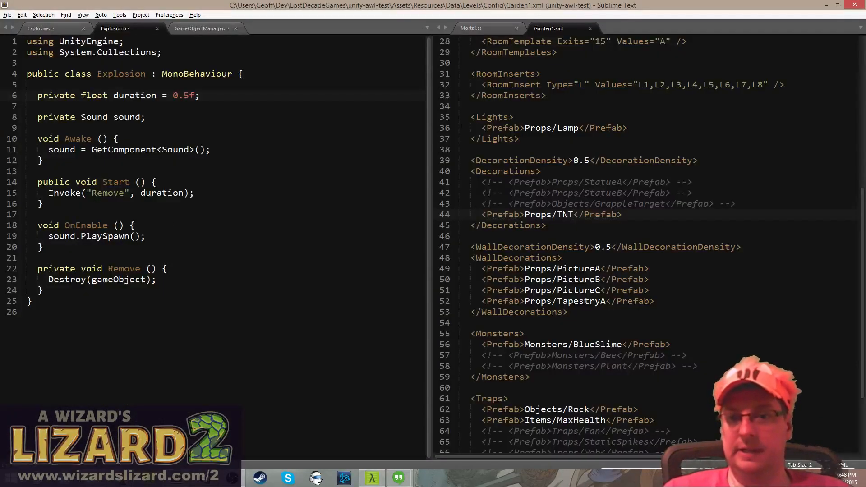
pyautogui.click(470, 28)
pyautogui.scroll(-8, 645, 243)
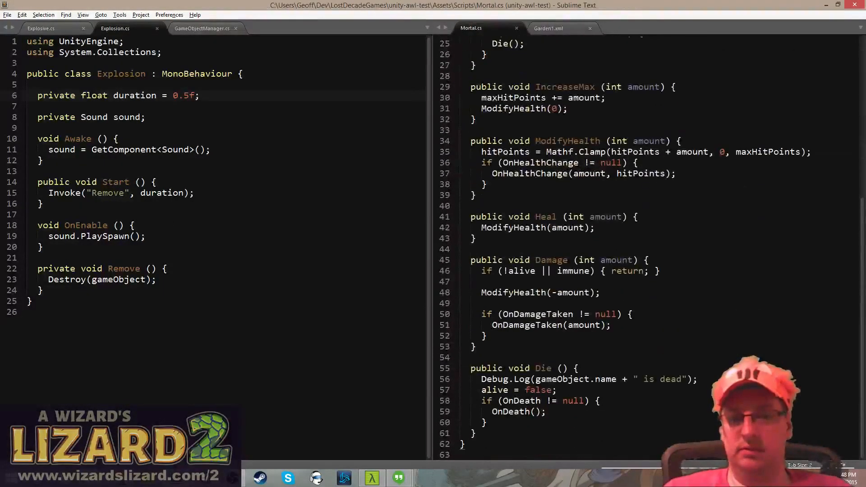
pyautogui.hotkey('ctrl', 'shift', 'k')
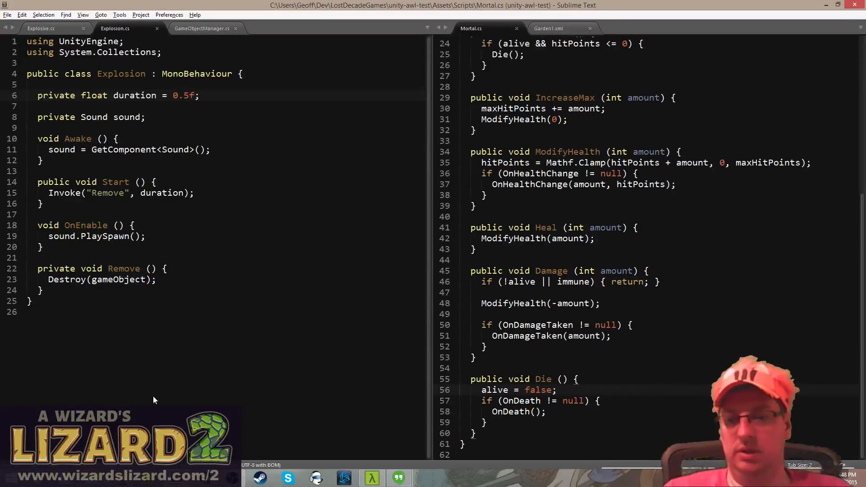
# - Switch to Cmder, check the repository with git status and stage all changes with git add -A
pyautogui.press('alt')
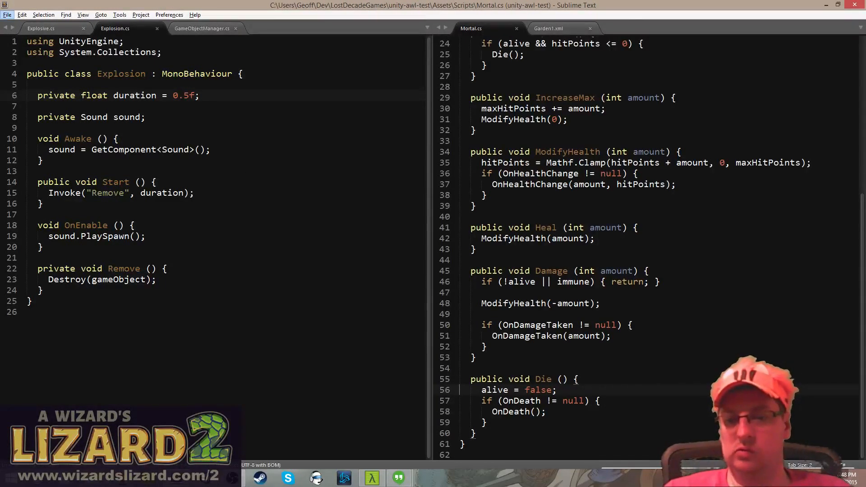
pyautogui.click(372, 478)
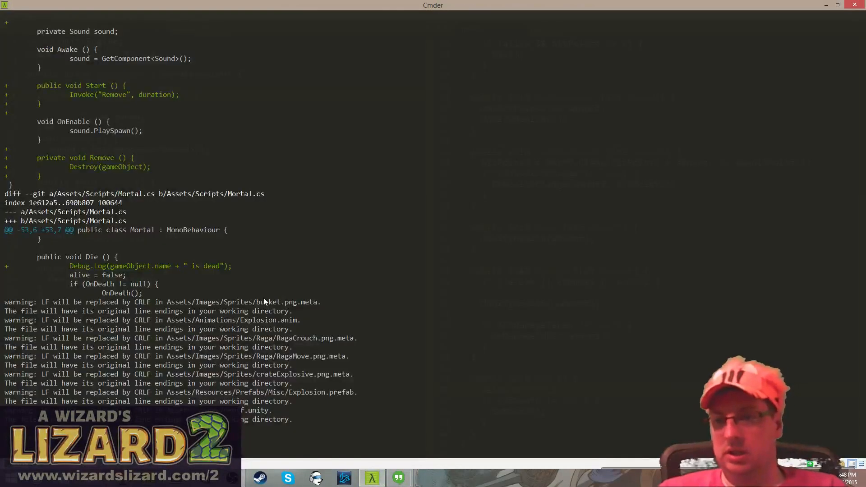
pyautogui.write('git status')
pyautogui.press('Return')
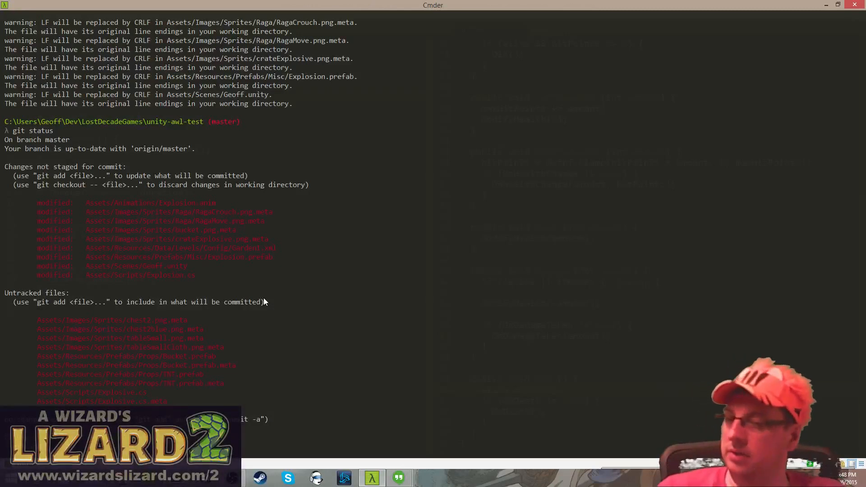
pyautogui.write('git add -A')
pyautogui.press('Return')
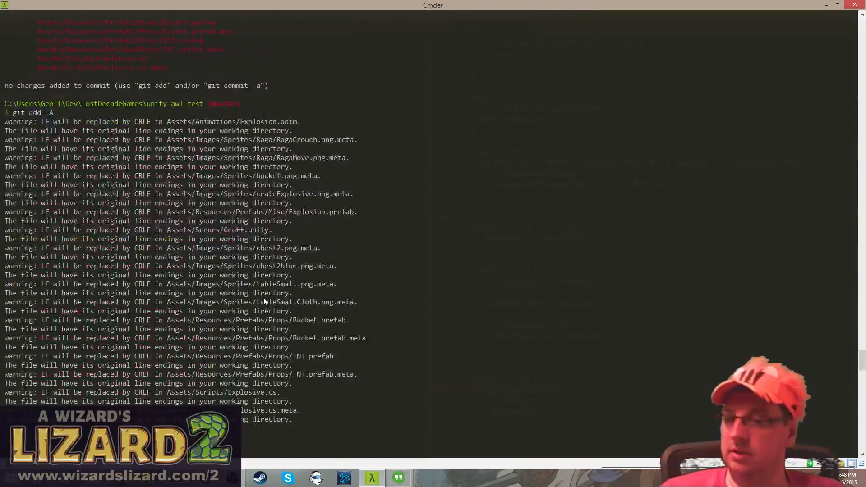
# - Clear the terminal and commit the staged changes with the message "Add Bucket prefab and TNT crate which explodes"
pyautogui.hotkey('ctrl', 'l')
pyautogui.write('git ')
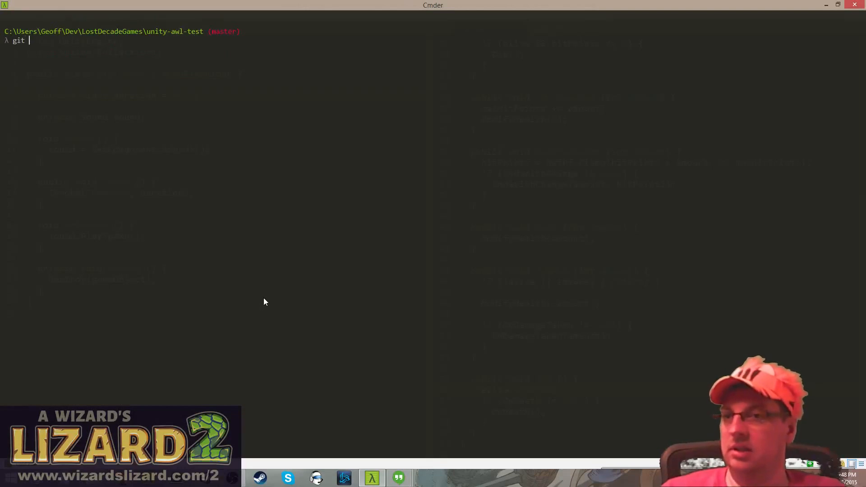
pyautogui.write('commit -m "')
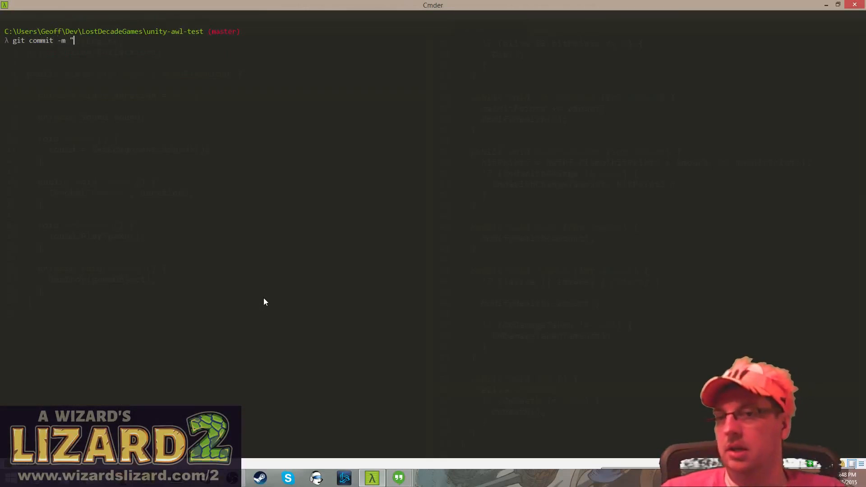
pyautogui.write('Add Buck')
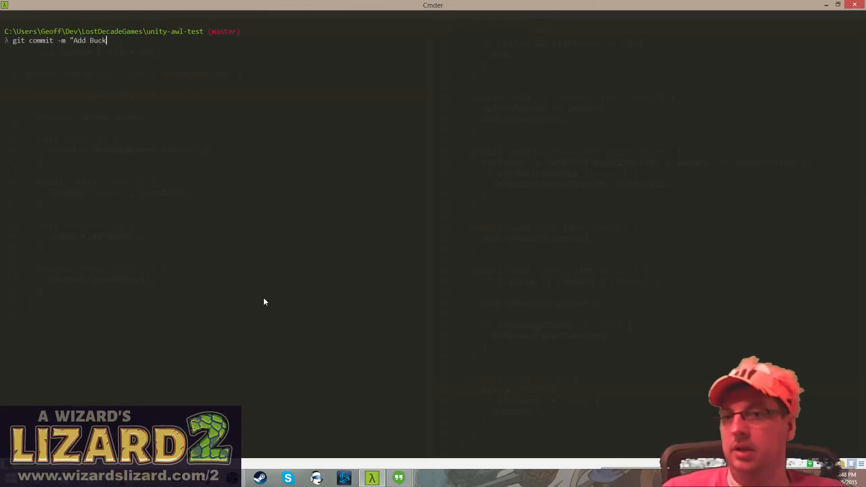
pyautogui.write('et prefab and')
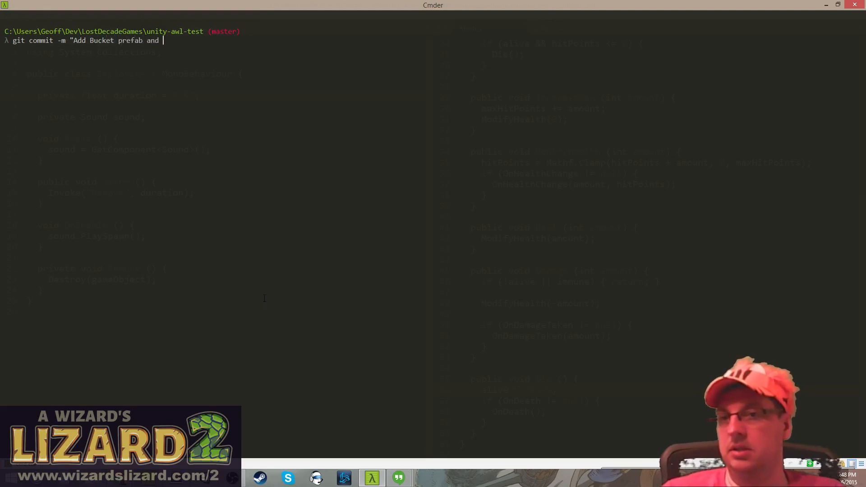
pyautogui.write(' TNT')
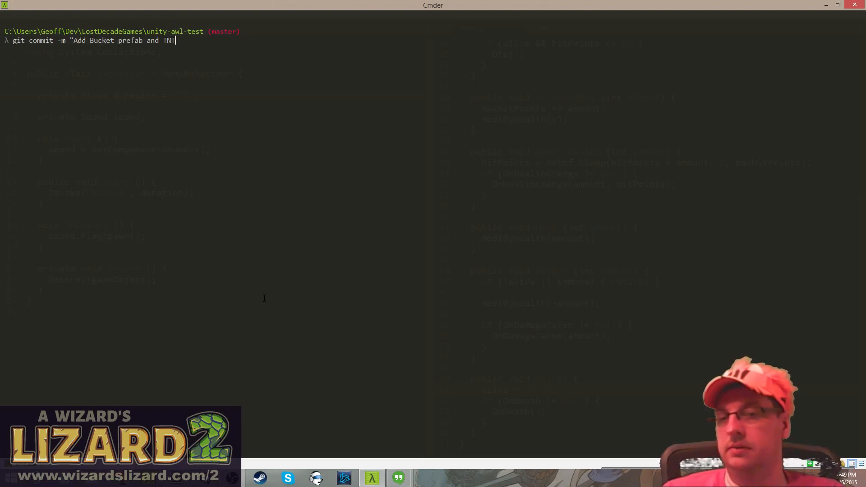
pyautogui.write(' cr')
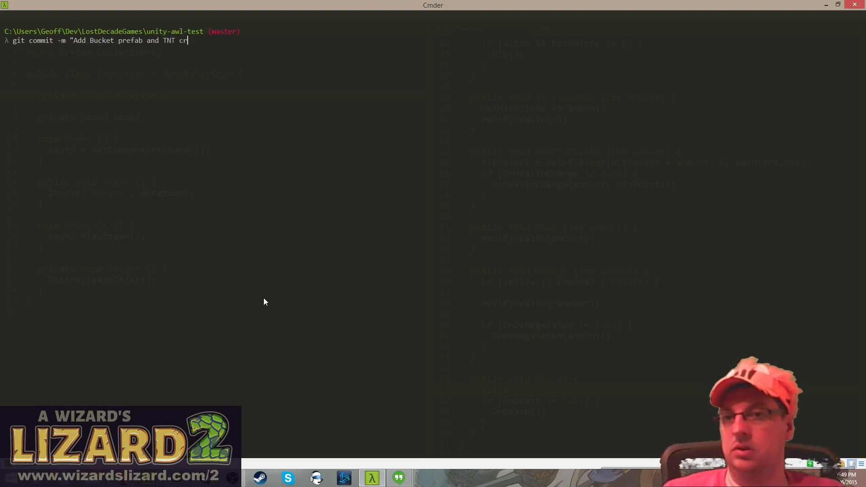
pyautogui.write('ate whic')
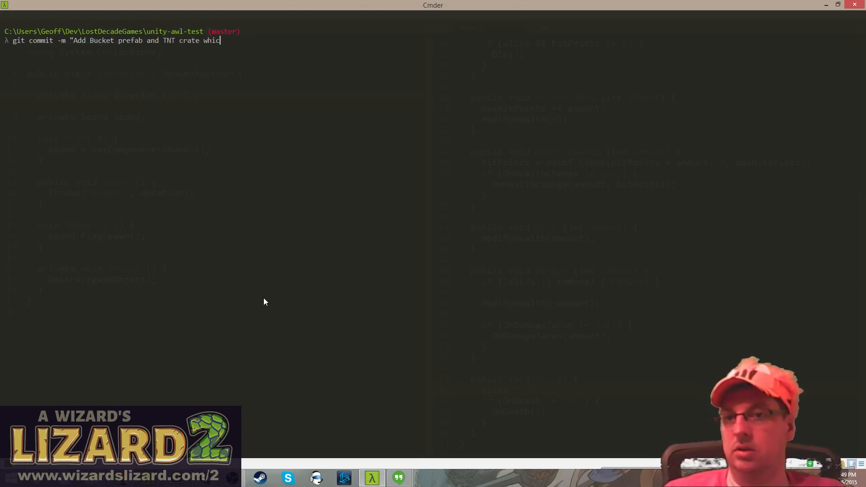
pyautogui.write('h explodes"')
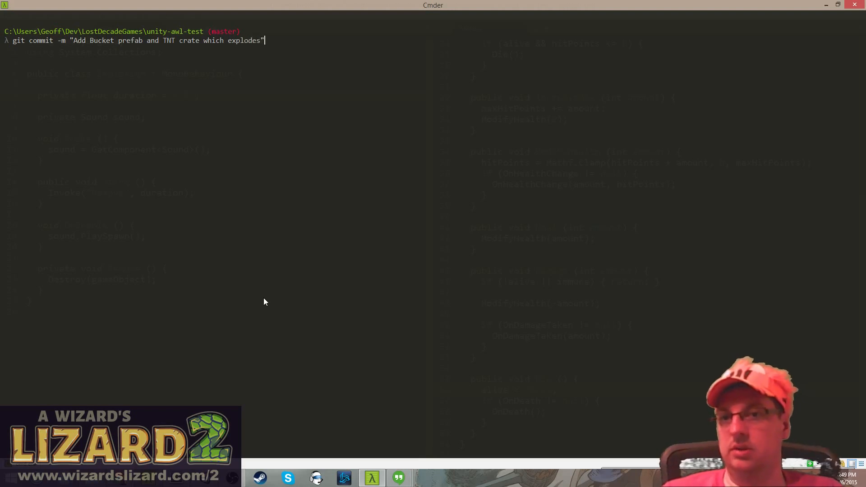
pyautogui.press('Return')
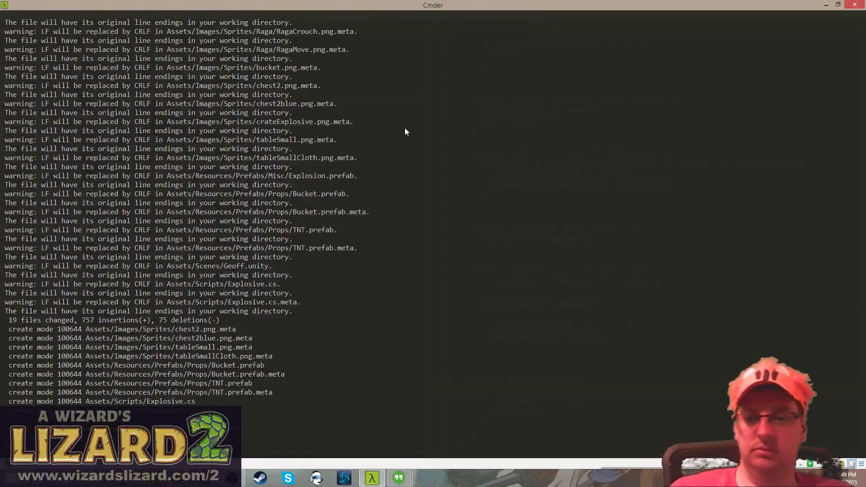
# - Switch to the Twitch chat window and read the recent viewer messages
pyautogui.hotkey('alt', 'Tab')
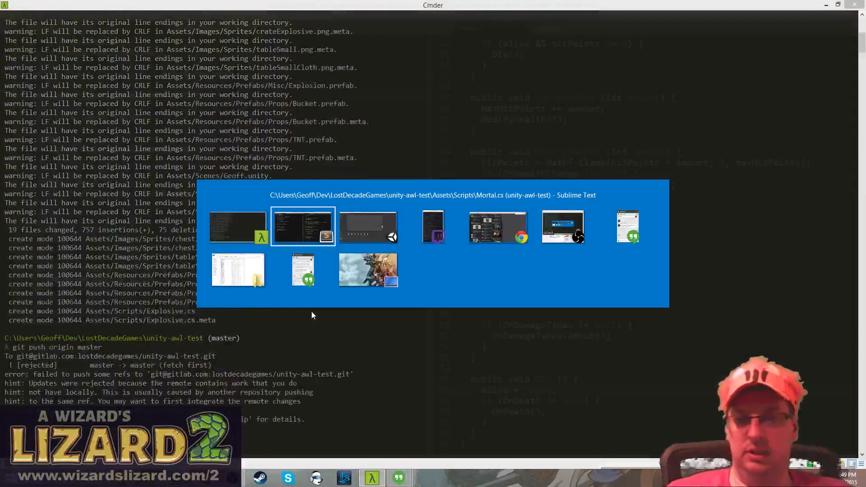
pyautogui.hotkey('alt', 'Tab')
pyautogui.hotkey('alt', 'Tab')
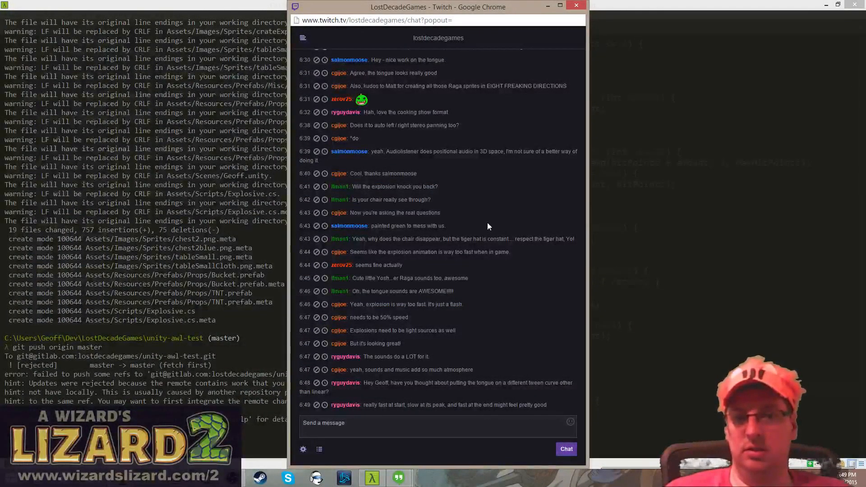
pyautogui.scroll(1, 488, 225)
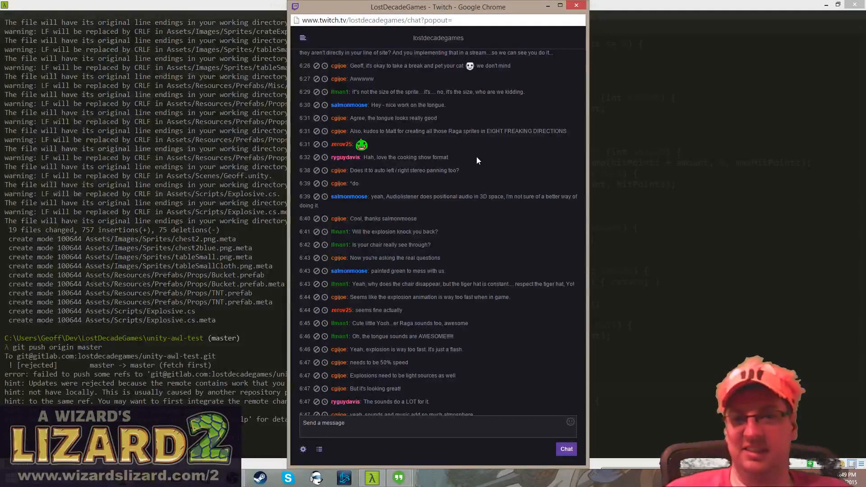
pyautogui.scroll(-1, 477, 160)
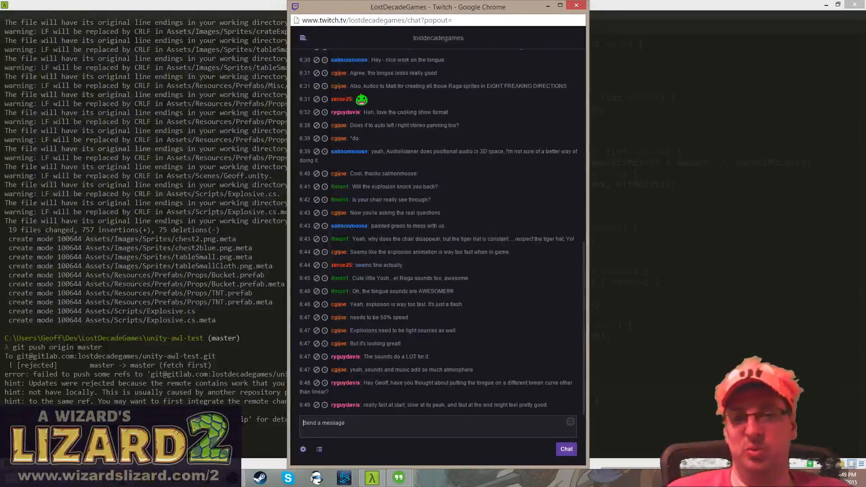
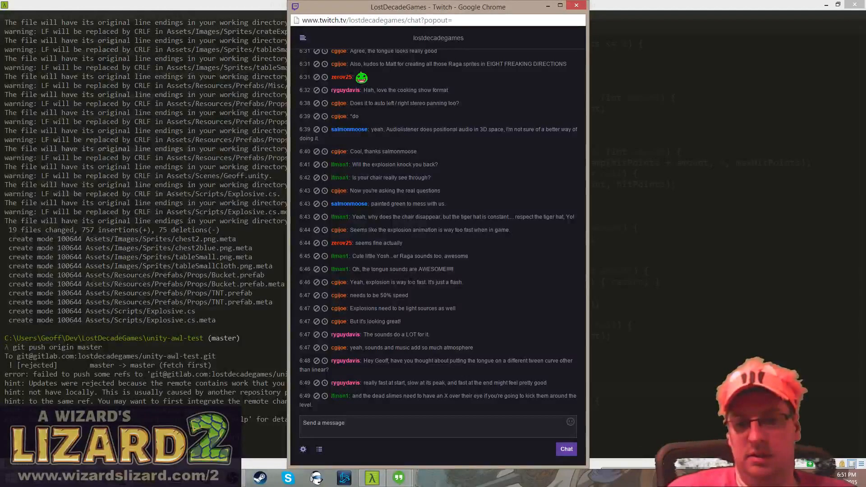
# - Return to Cmder and run git pull origin master to merge the remote changes
pyautogui.click(234, 100)
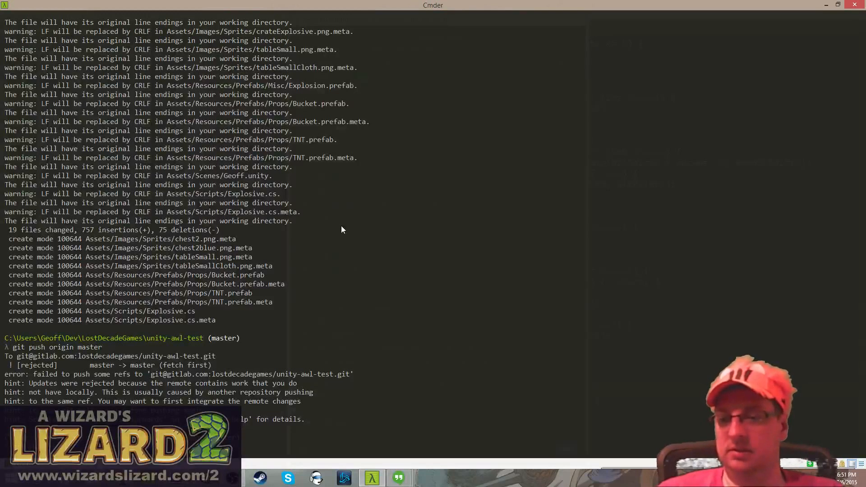
pyautogui.scroll(-1, 341, 229)
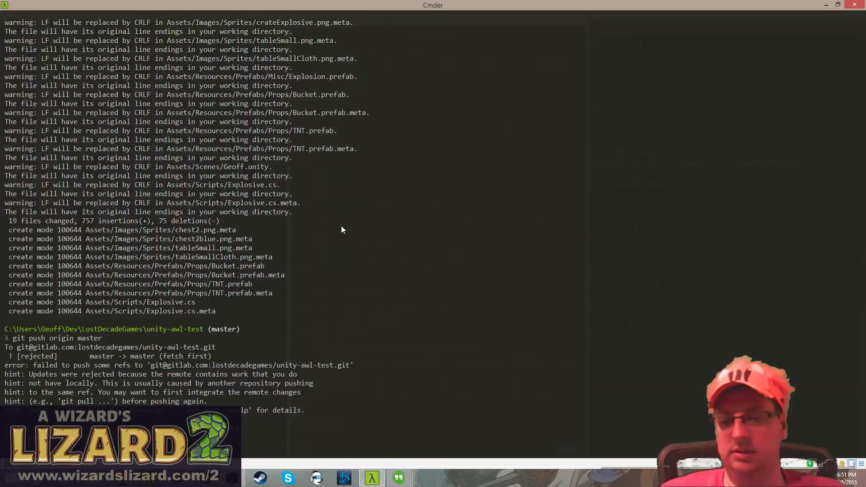
pyautogui.press('Return')
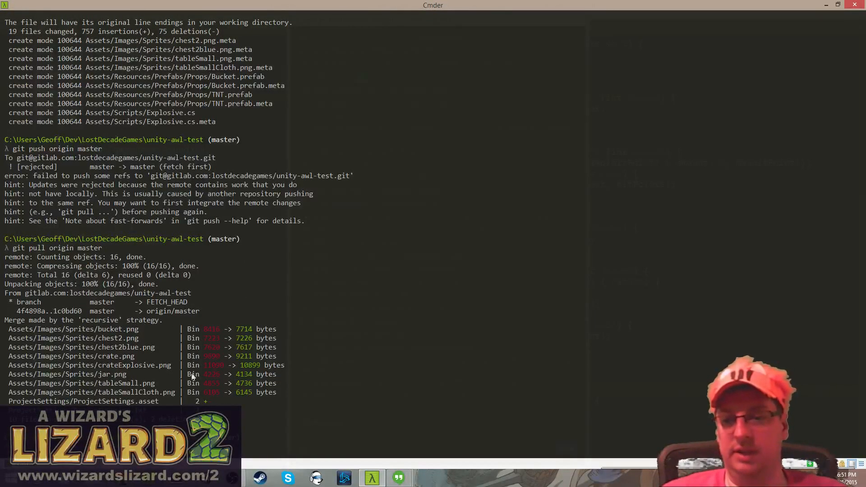
# - Switch to Unity, open the Images/Sprites folder and inspect the crate and crateExplosive sprites and their import settings
pyautogui.click(204, 478)
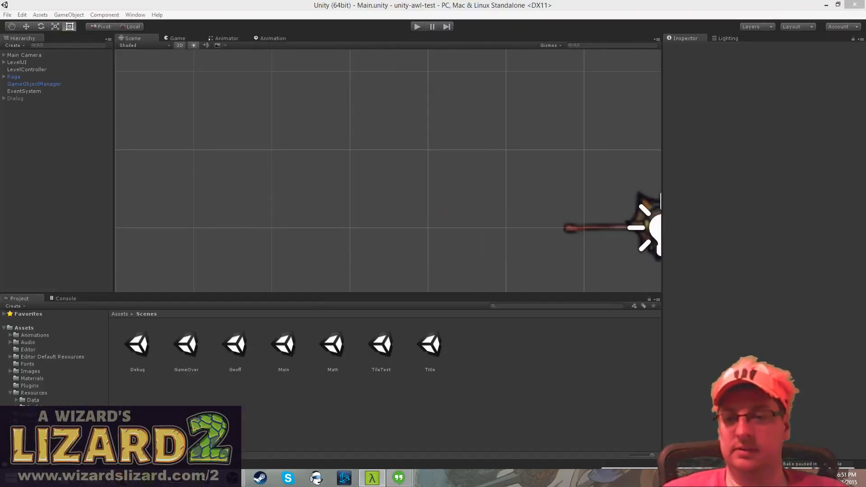
pyautogui.click(38, 348)
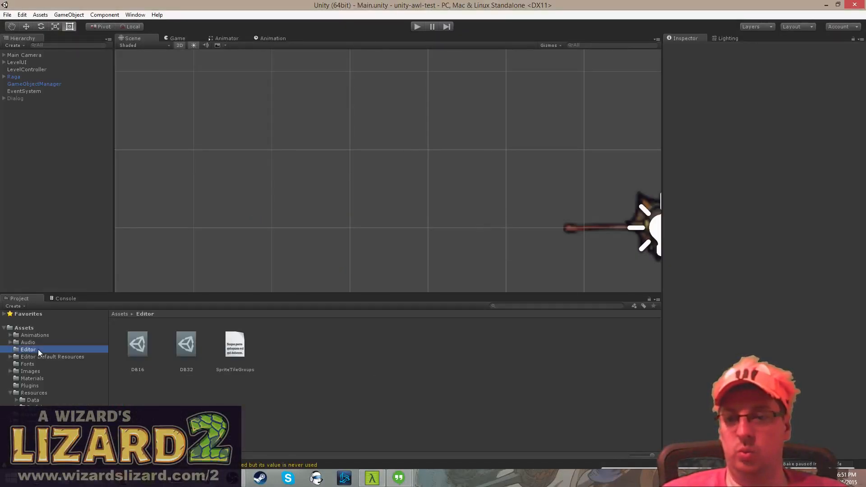
pyautogui.click(38, 343)
pyautogui.click(42, 371)
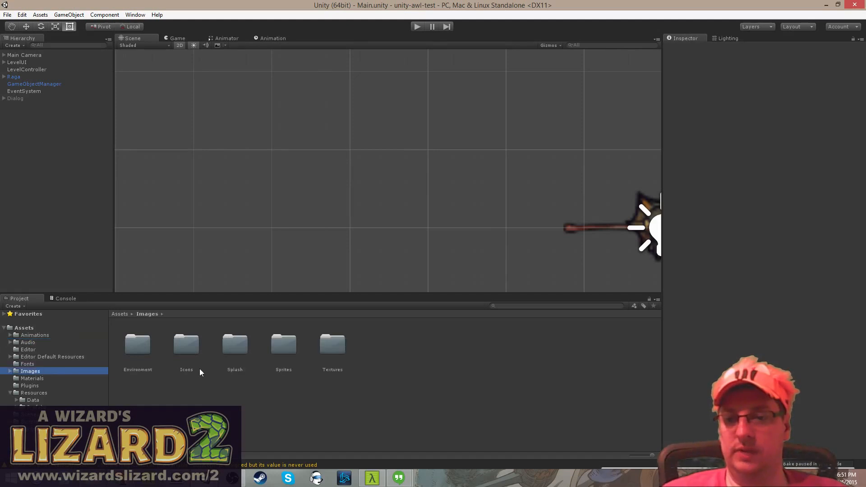
pyautogui.doubleClick(292, 346)
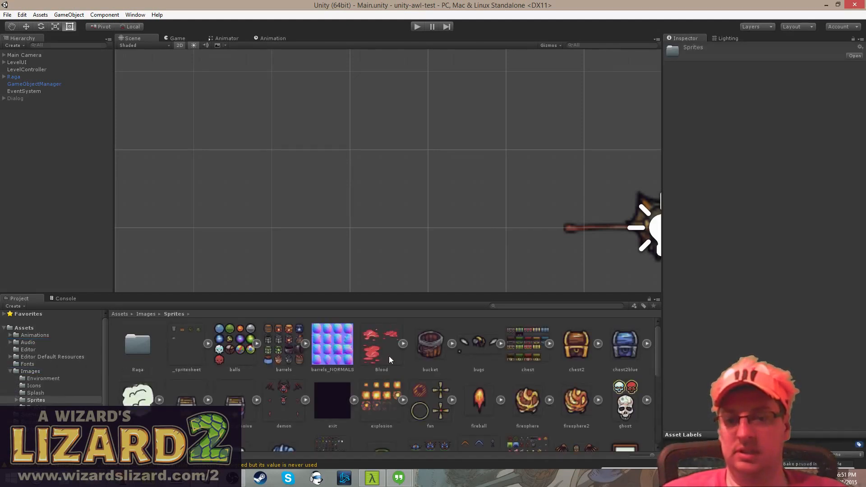
pyautogui.click(194, 398)
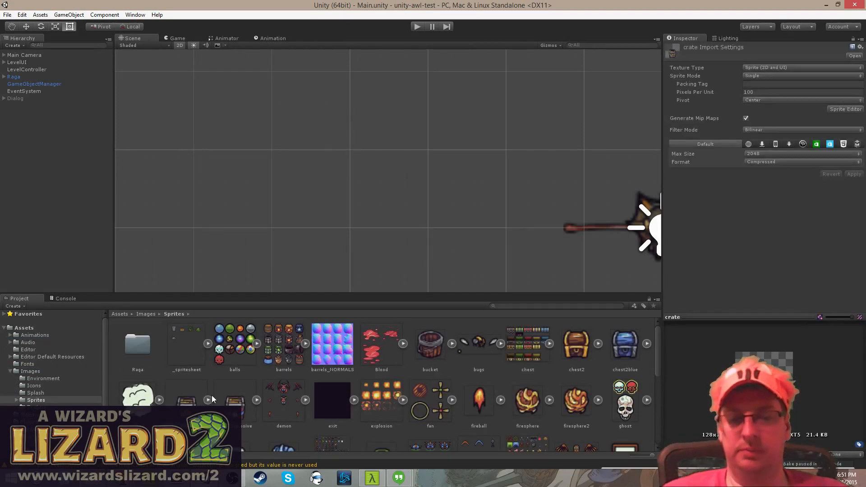
pyautogui.click(240, 408)
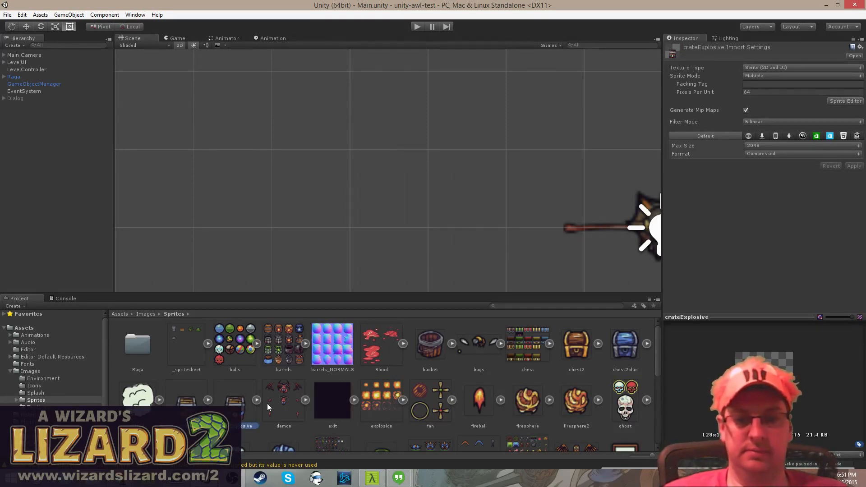
pyautogui.scroll(-4, 268, 402)
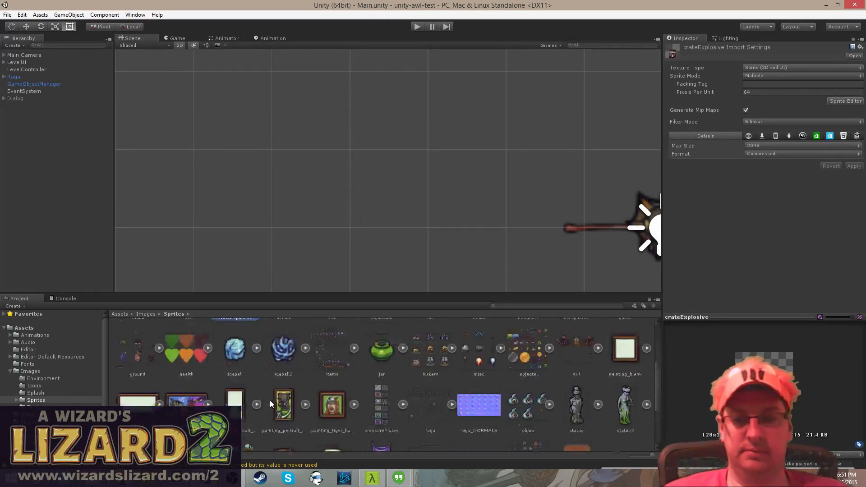
# - Check the git pull output in Cmder and bring the Twitch chat window back up
pyautogui.click(372, 478)
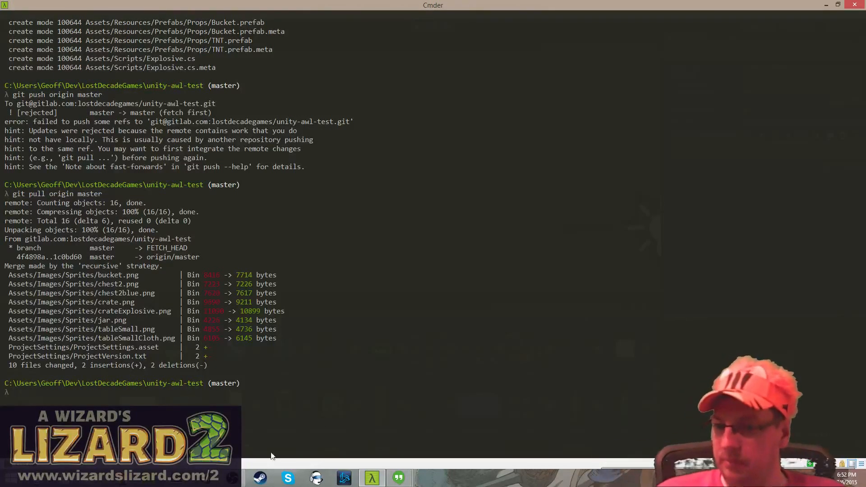
pyautogui.click(232, 477)
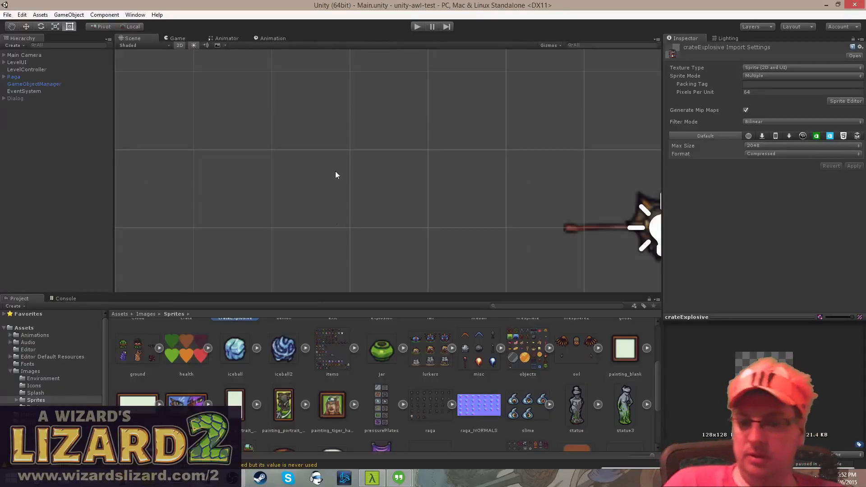
pyautogui.click(121, 477)
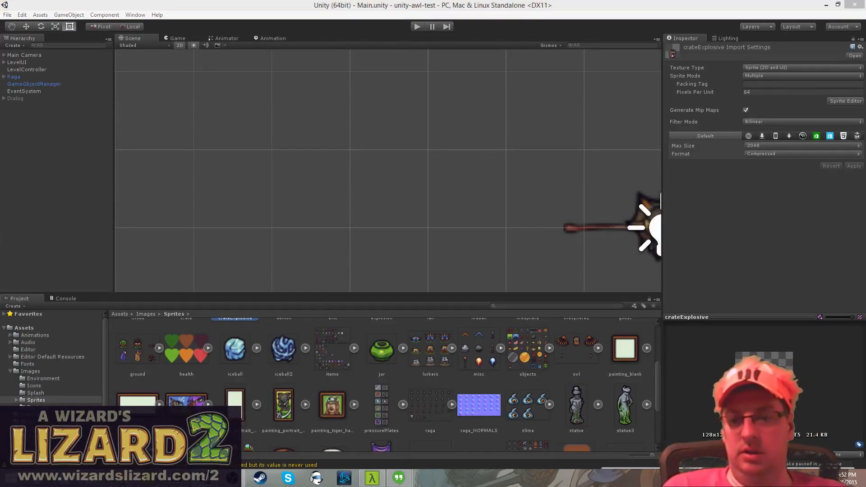
pyautogui.click(172, 432)
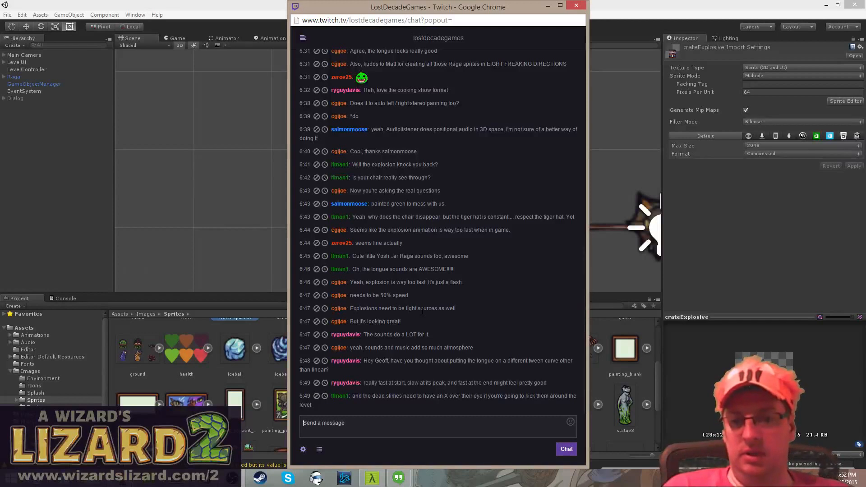
# - Return to Unity, browse through the Sprites folder and inspect the import settings of the tableSmallCloth sprite
pyautogui.click(246, 2)
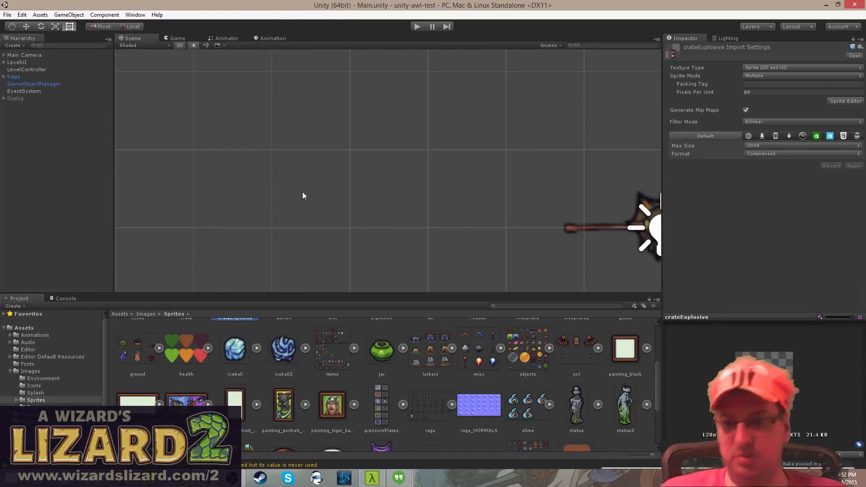
pyautogui.scroll(3, 301, 397)
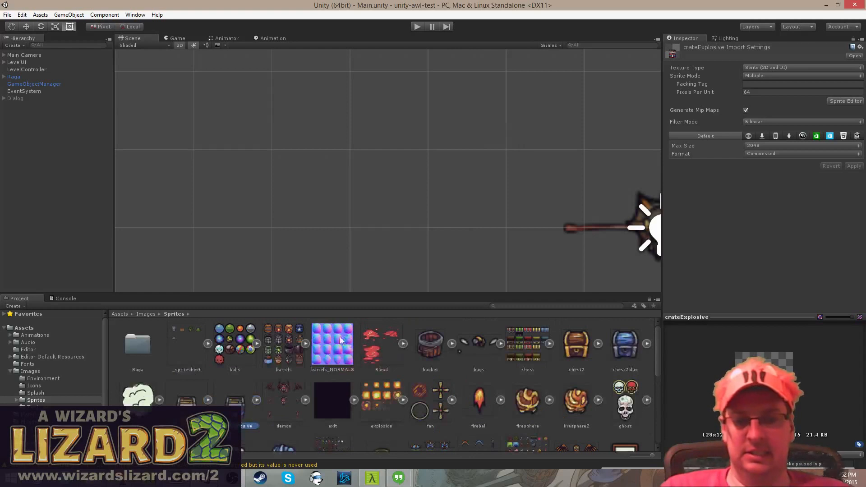
pyautogui.scroll(-2, 302, 374)
pyautogui.scroll(2, 253, 361)
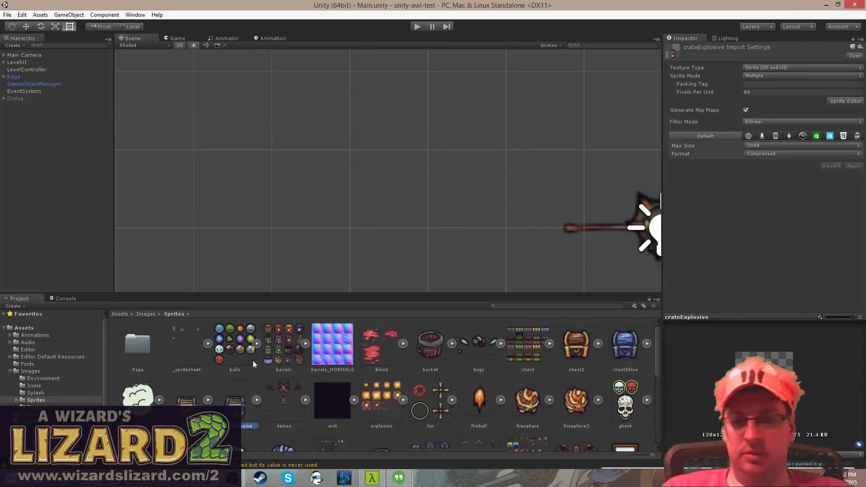
pyautogui.scroll(-1, 253, 361)
pyautogui.scroll(-10, 253, 360)
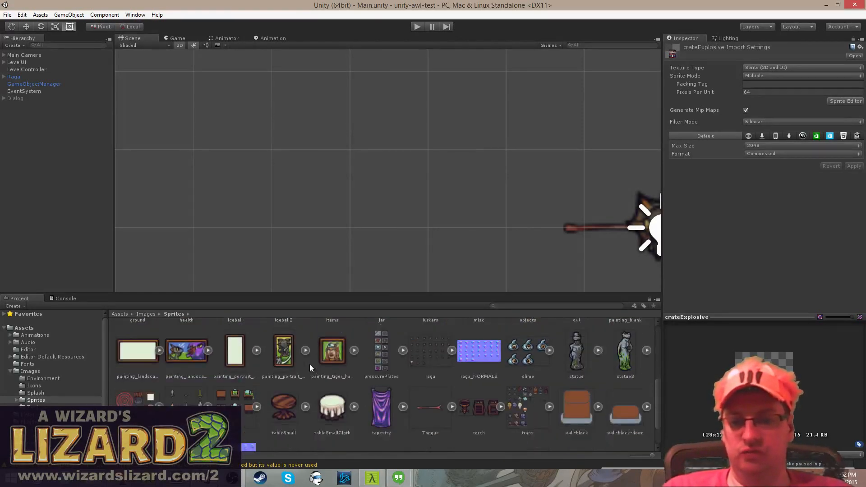
pyautogui.scroll(1, 325, 373)
pyautogui.click(326, 408)
pyautogui.scroll(-1, 326, 406)
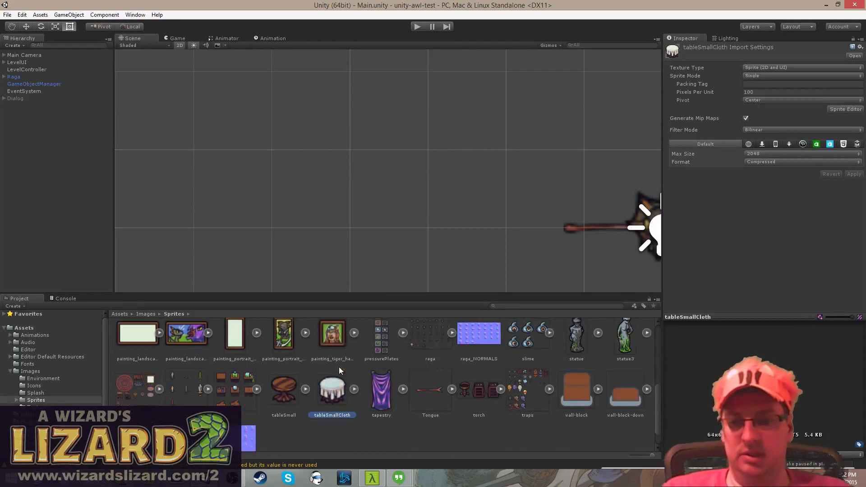
pyautogui.scroll(-1, 49, 361)
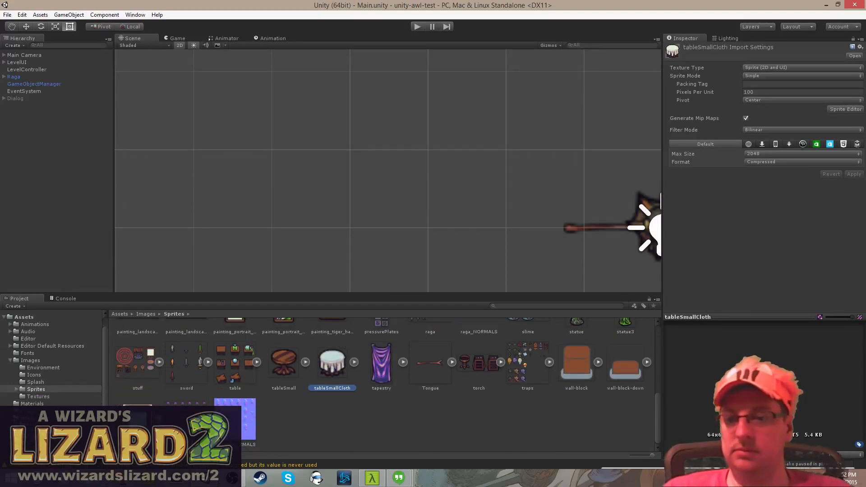
pyautogui.click(36, 426)
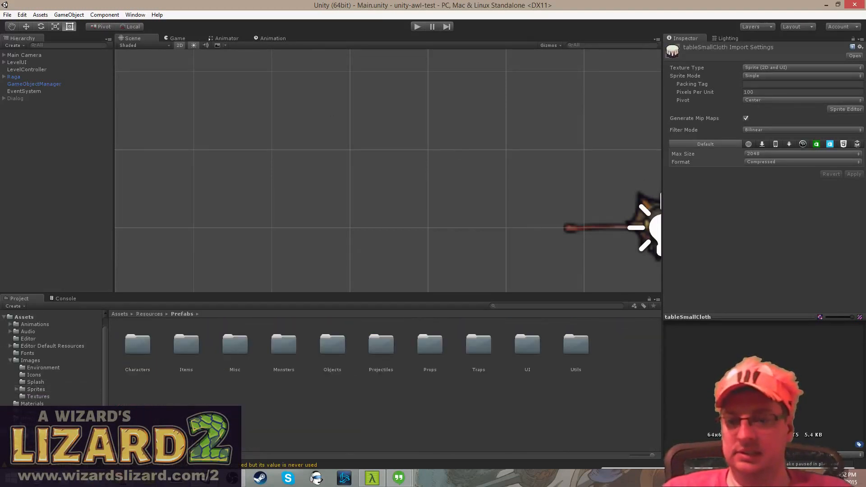
pyautogui.scroll(-3, 51, 383)
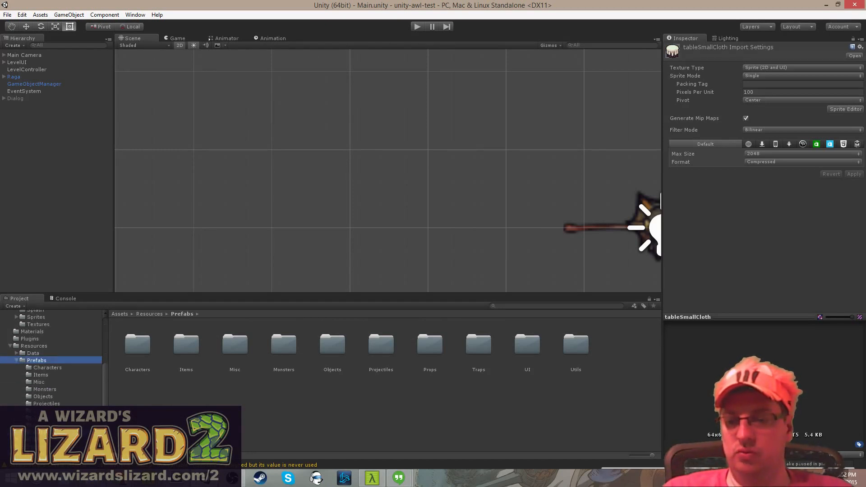
pyautogui.scroll(3, 36, 375)
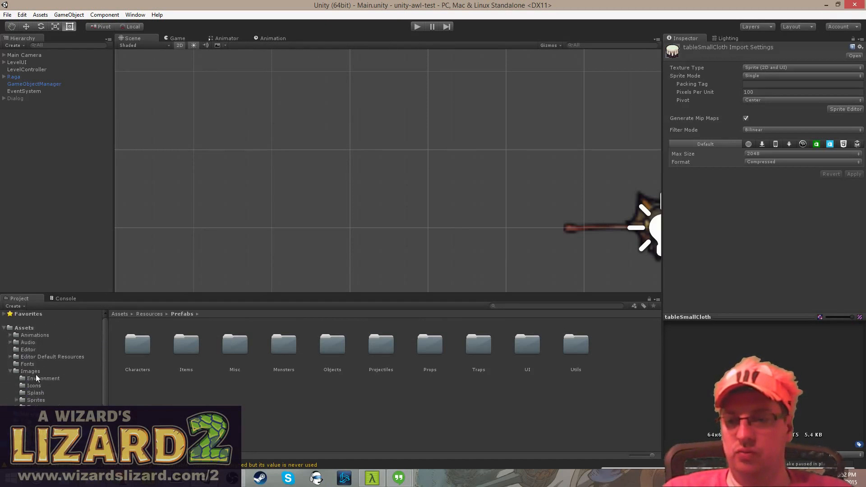
# - Return to the Sprites folder, expand tableSmallCloth and set its Pixels Per Unit to 64
pyautogui.click(45, 400)
pyautogui.scroll(-2, 365, 397)
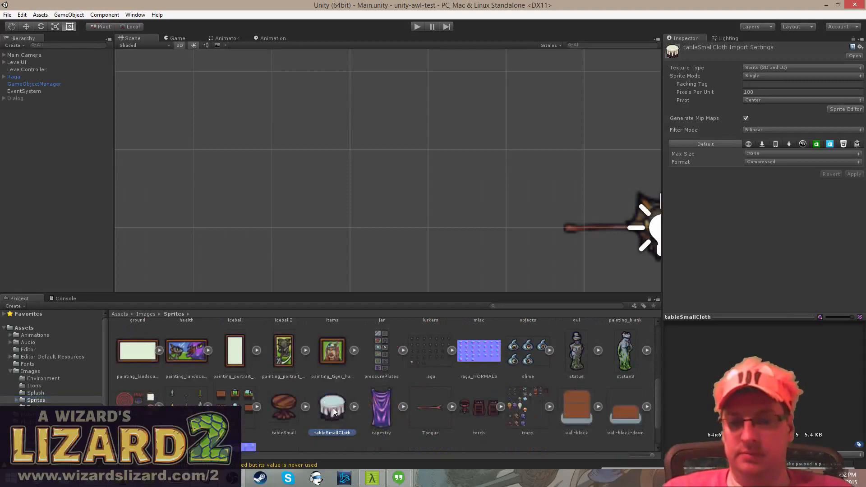
pyautogui.click(354, 406)
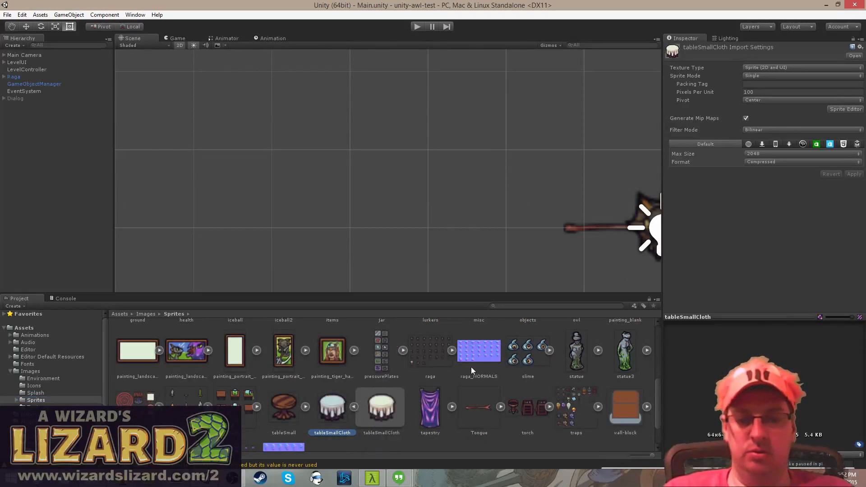
pyautogui.click(711, 92)
pyautogui.write('64')
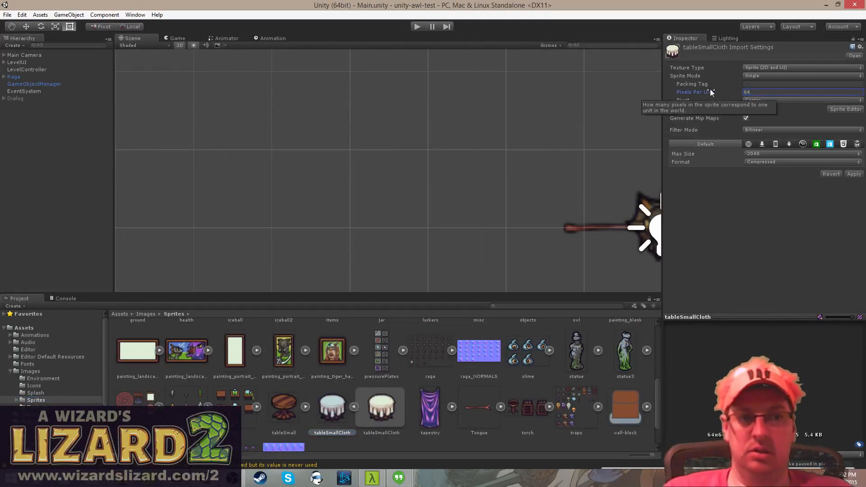
# - Set tableSmallCloth's sprite mode to Multiple, slice it automatically in the Sprite Editor and apply the slicing
pyautogui.click(766, 75)
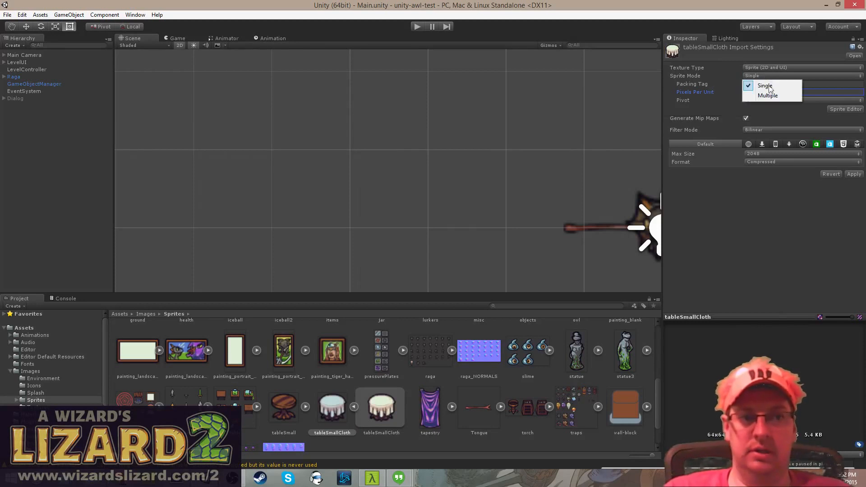
pyautogui.click(770, 97)
pyautogui.click(844, 101)
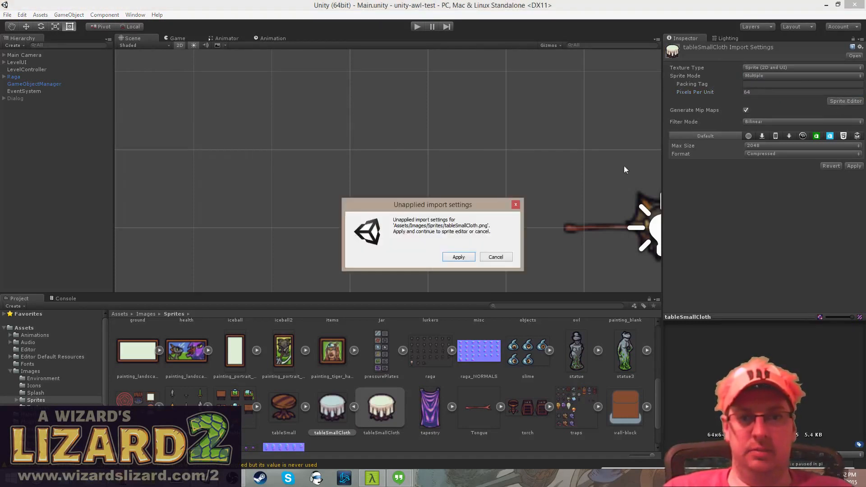
pyautogui.click(458, 259)
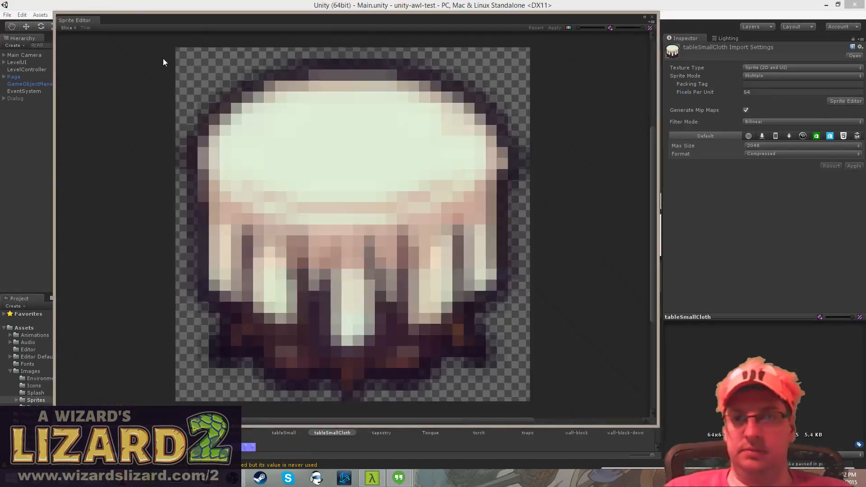
pyautogui.click(65, 28)
pyautogui.click(158, 79)
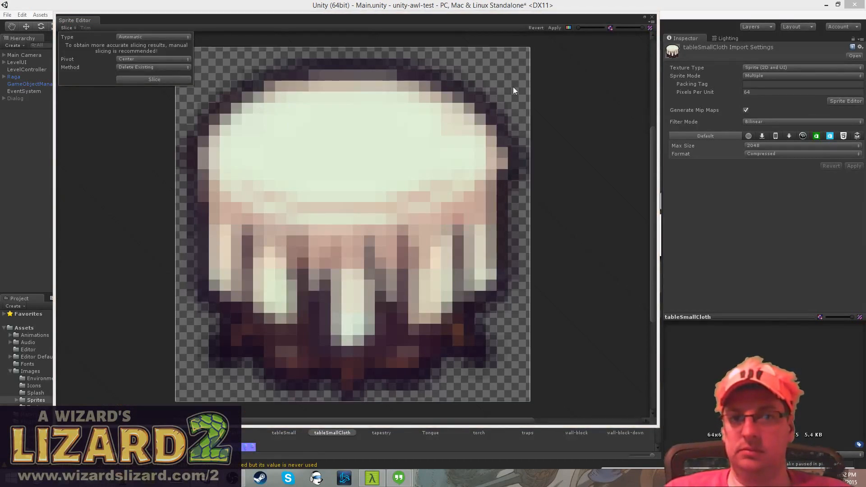
pyautogui.click(556, 28)
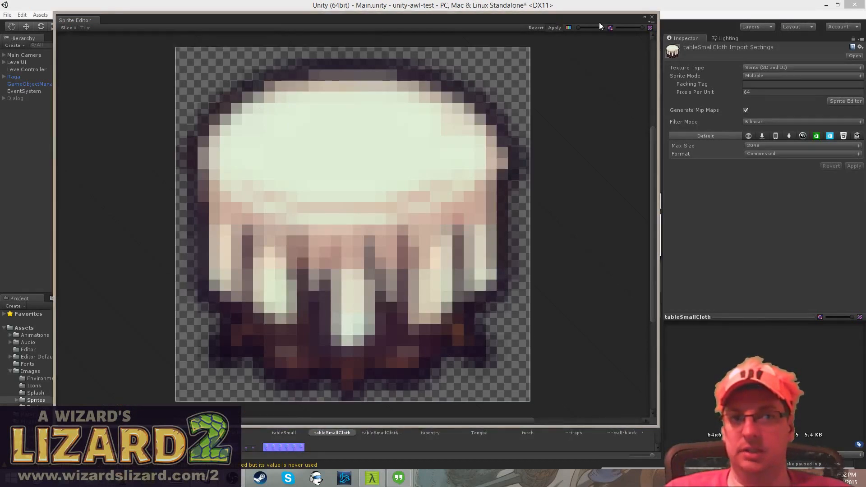
pyautogui.click(651, 16)
# - Set tableSmallCloth's sprite mode to Single, apply the import settings and open it in the Sprite Editor
pyautogui.click(755, 75)
pyautogui.click(762, 84)
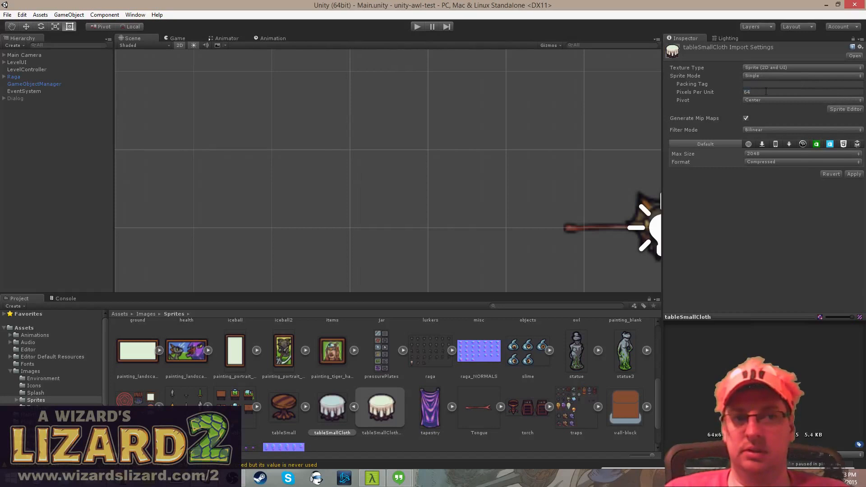
pyautogui.click(839, 110)
pyautogui.click(460, 257)
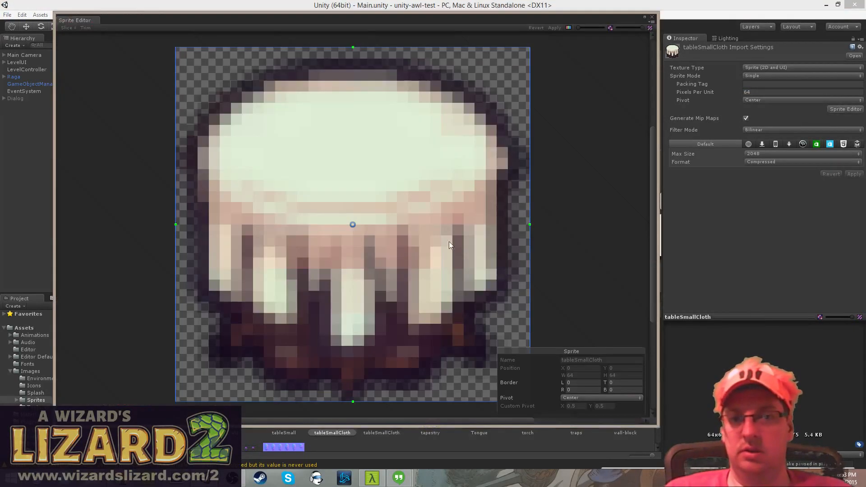
# - Give tableSmallCloth a custom pivot of X 0.5 and Y 0.25, apply it and close the Sprite Editor
pyautogui.moveTo(354, 226); pyautogui.dragTo(352, 304)
pyautogui.click(572, 406)
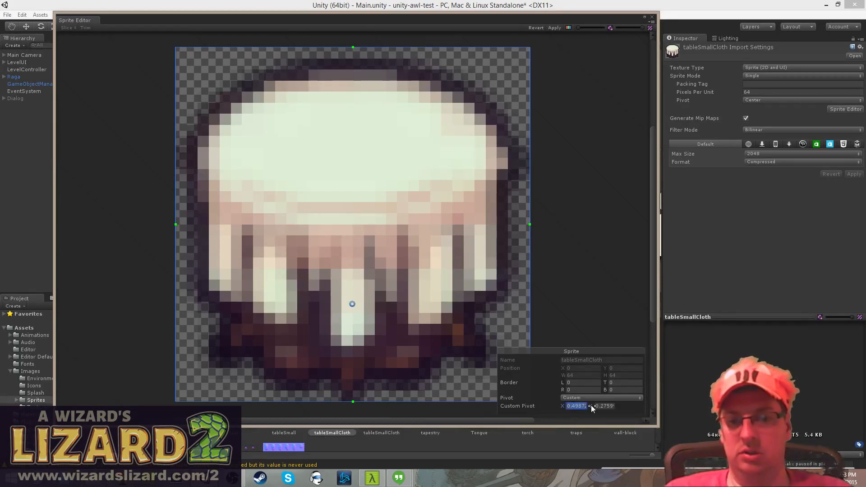
pyautogui.write('.5')
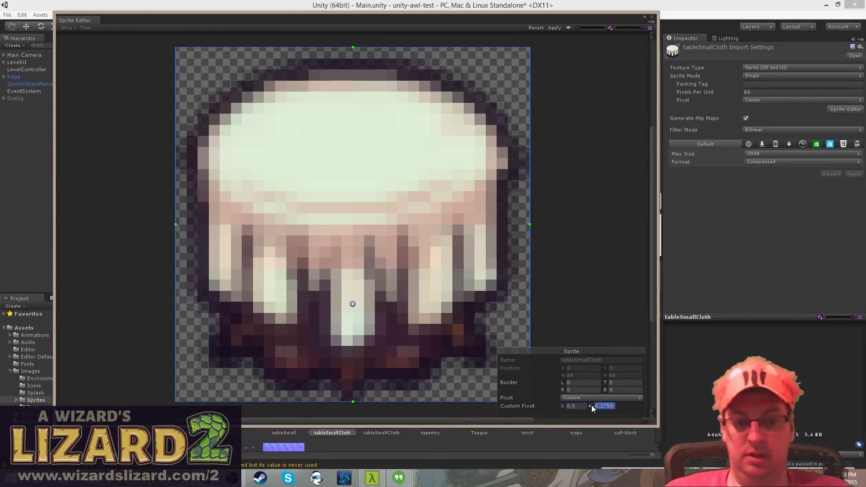
pyautogui.write('.25')
pyautogui.press('Return')
pyautogui.hotkey('ctrl', 's')
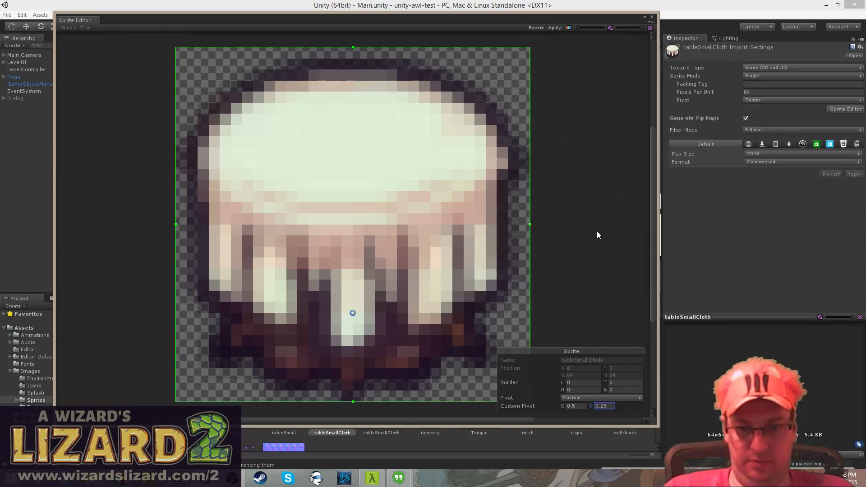
pyautogui.click(554, 27)
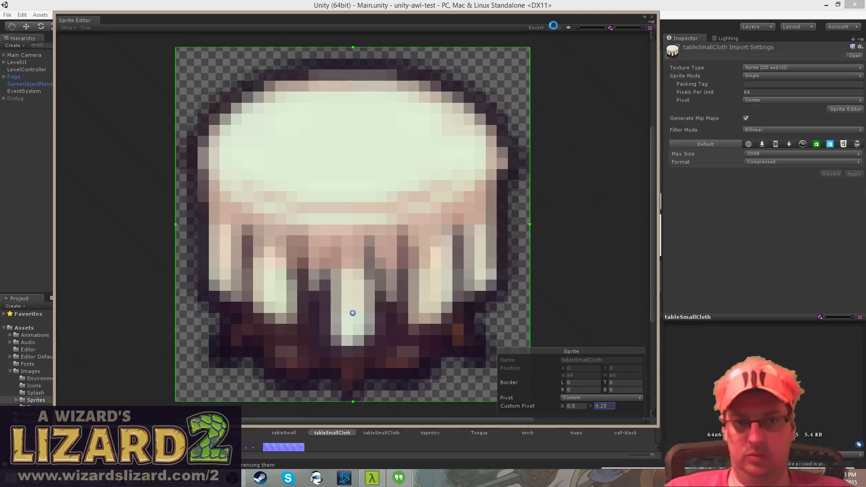
pyautogui.click(651, 16)
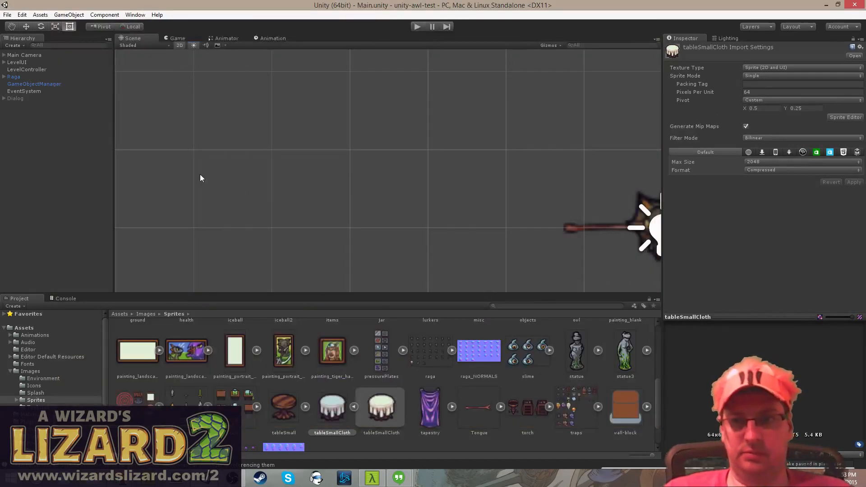
# - Try out tableSmallCloth in the Main scene with a short play test, and delete the test object from the scene
pyautogui.click(354, 406)
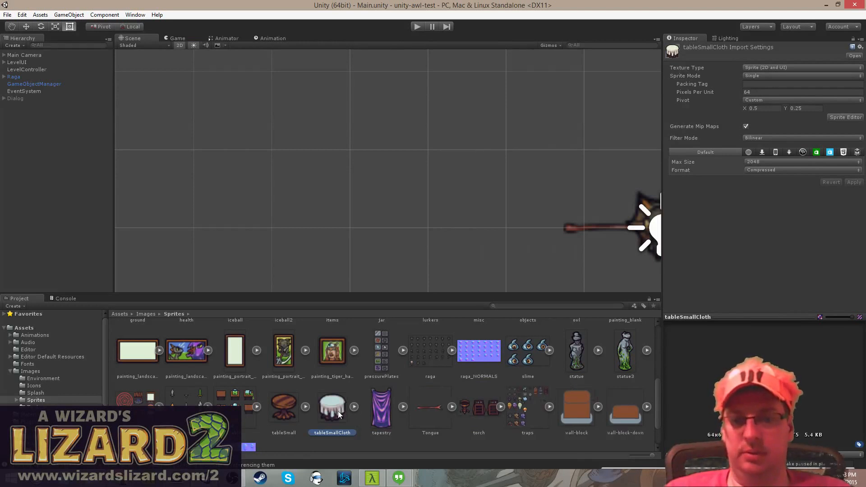
pyautogui.moveTo(434, 203); pyautogui.dragTo(460, 210)
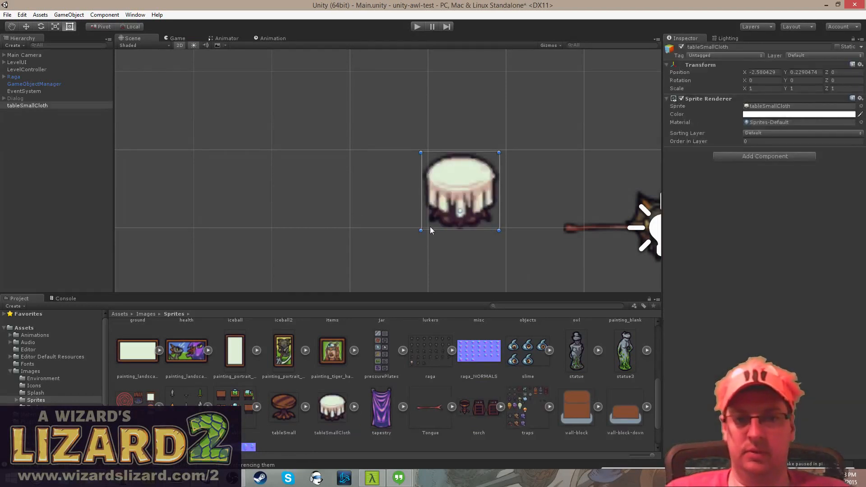
pyautogui.click(415, 26)
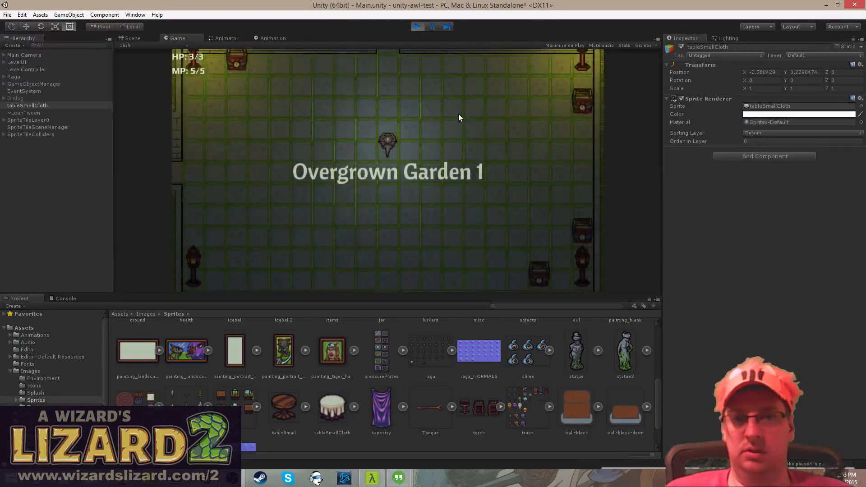
pyautogui.click(417, 26)
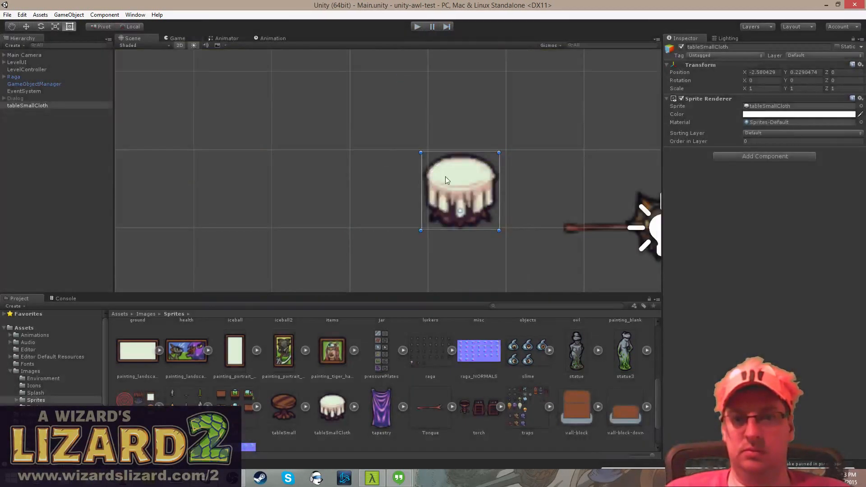
pyautogui.rightClick(14, 105)
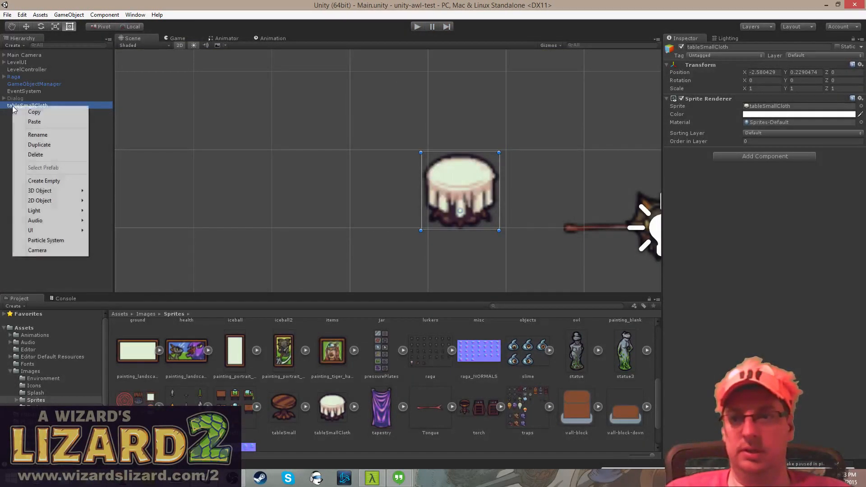
pyautogui.click(36, 154)
# - From the Scenes folder, open the developer's personal scene listed between GameOver and Main
pyautogui.scroll(-4, 57, 401)
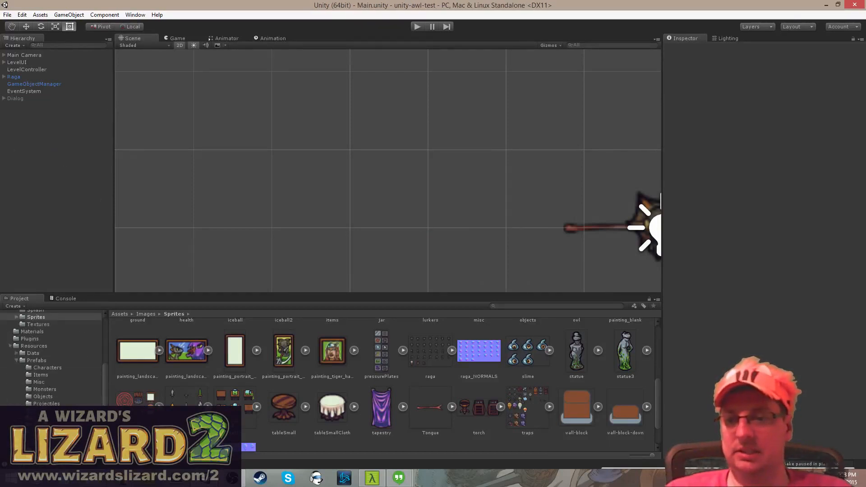
pyautogui.click(34, 425)
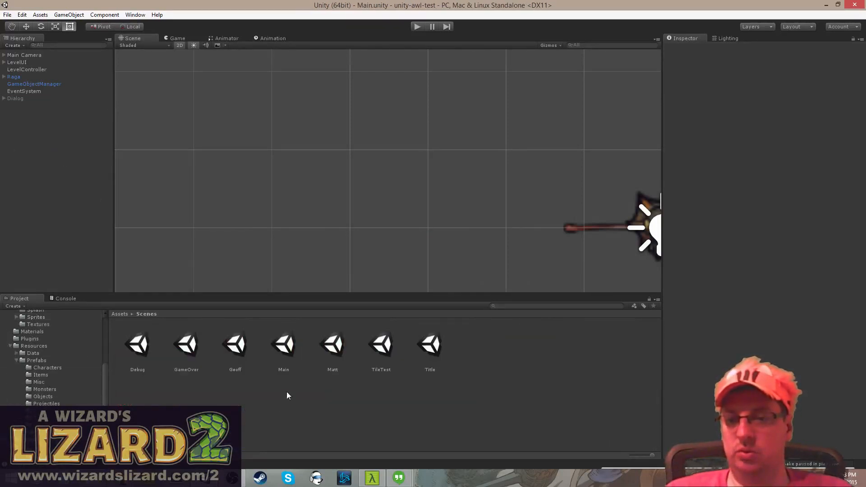
pyautogui.doubleClick(232, 344)
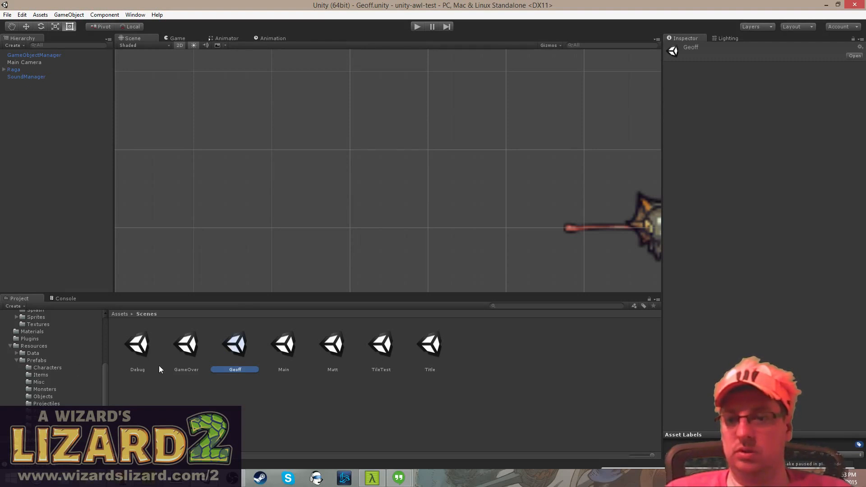
# - Place the tableSmallCloth sprite from the Sprites folder in the empty area of the scene
pyautogui.scroll(4, 45, 365)
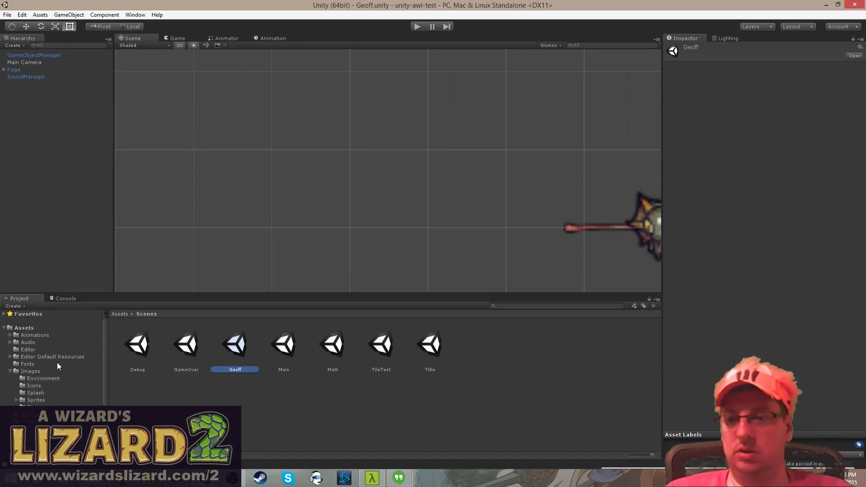
pyautogui.click(41, 397)
pyautogui.scroll(-3, 386, 384)
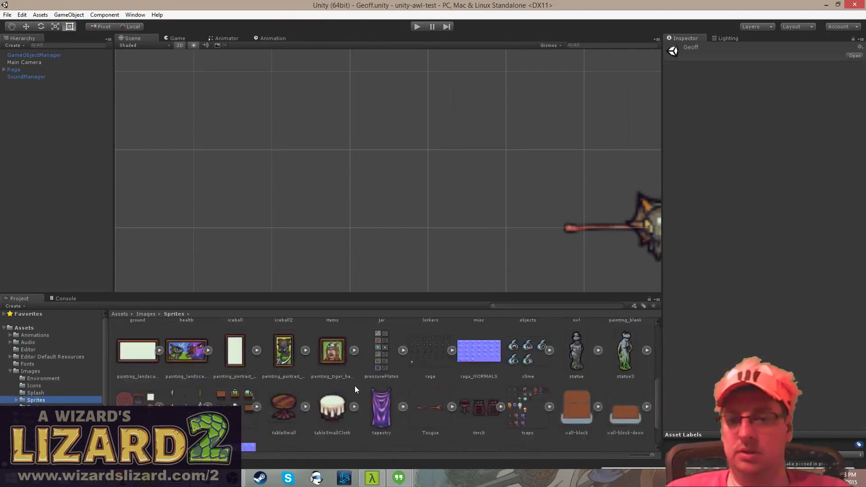
pyautogui.moveTo(332, 408); pyautogui.dragTo(278, 210)
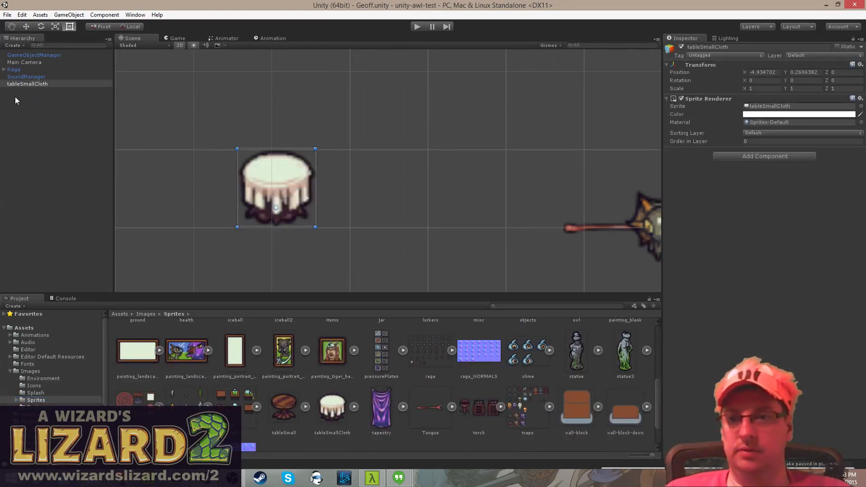
# - Rename the tableSmallCloth object in the scene as SmallTableCloth and save the scene
pyautogui.click(23, 84)
pyautogui.click(30, 84)
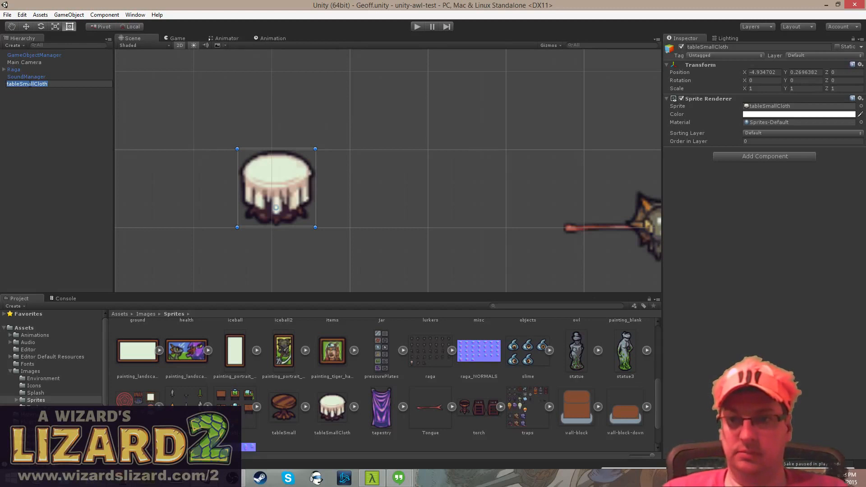
pyautogui.write('Sma')
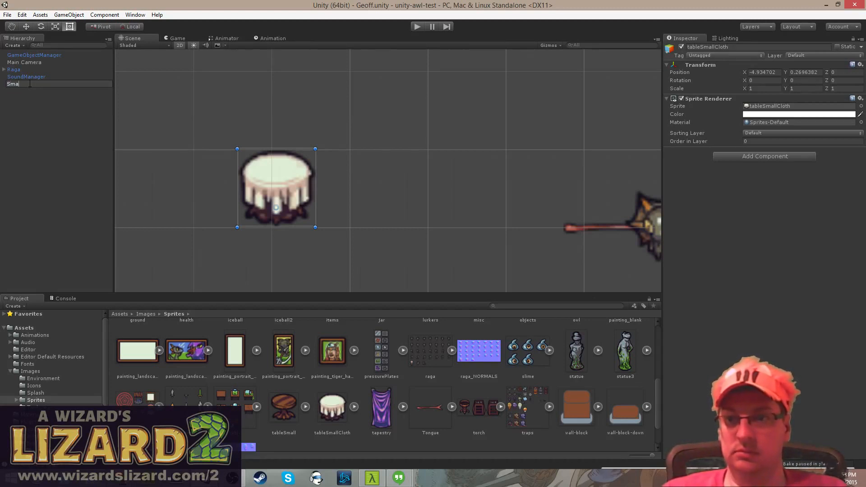
pyautogui.write('llTableCloth')
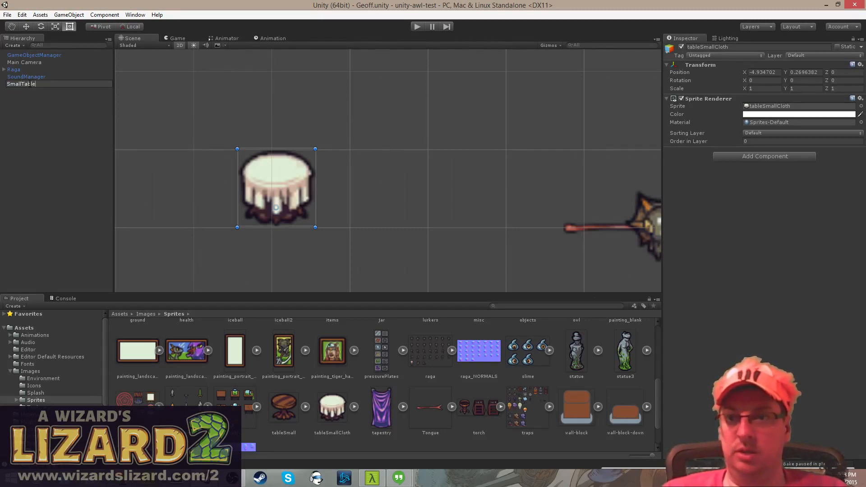
pyautogui.press('Return')
pyautogui.hotkey('ctrl', 's')
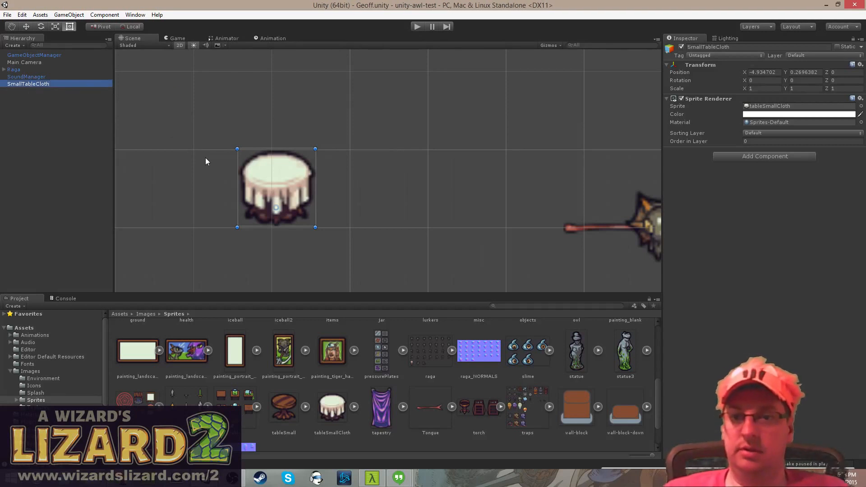
# - Add the Sprite Depth script and a Circle Collider 2D to the SmallTableCloth object
pyautogui.click(759, 156)
pyautogui.write('dep')
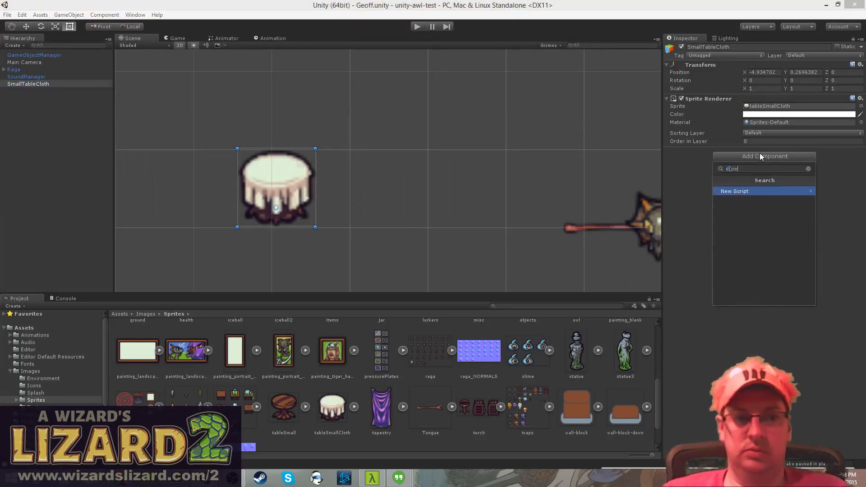
pyautogui.press('Return')
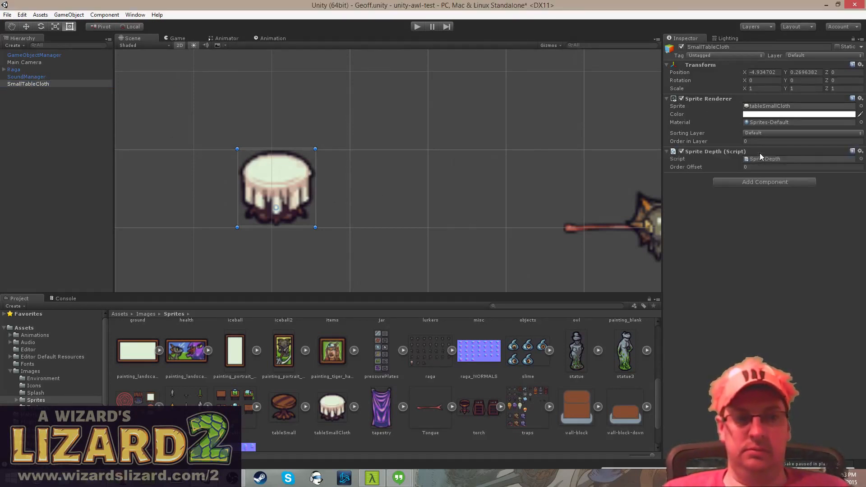
pyautogui.click(765, 181)
pyautogui.press('BackSpace')
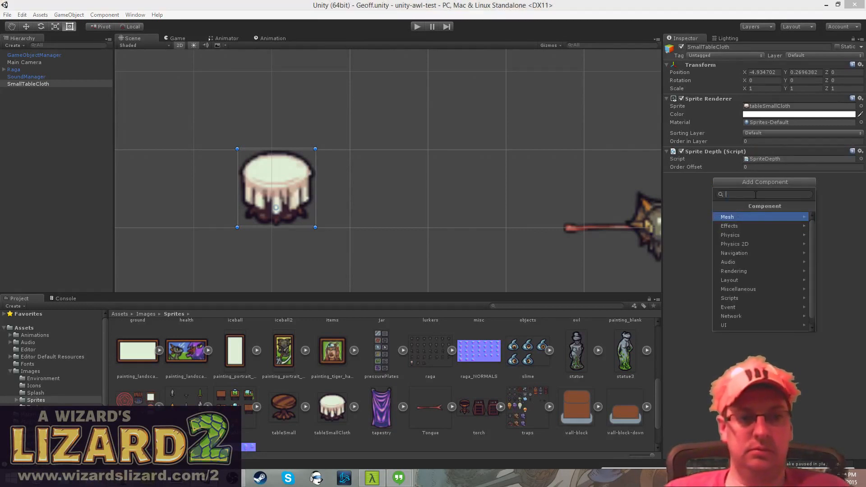
pyautogui.write('circ')
pyautogui.press('Return')
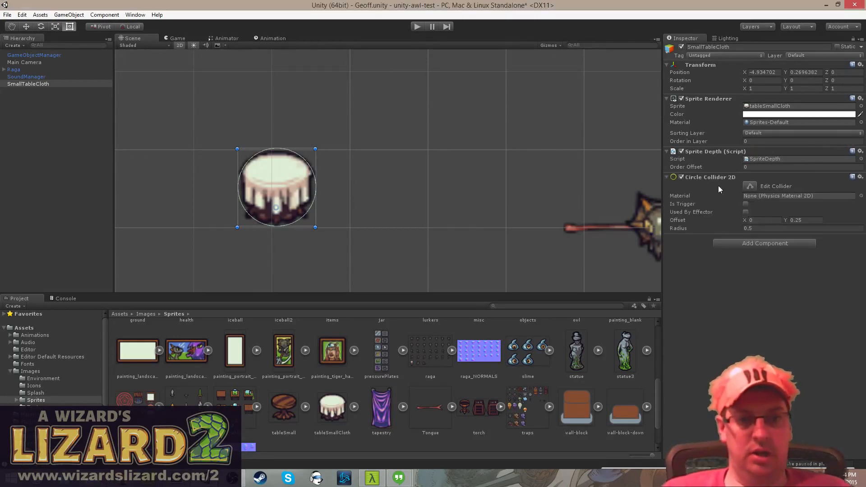
# - Fit the circle collider to the table's base with radius 0.38 and Y offset 0.12, and save the scene
pyautogui.moveTo(712, 228); pyautogui.dragTo(695, 230)
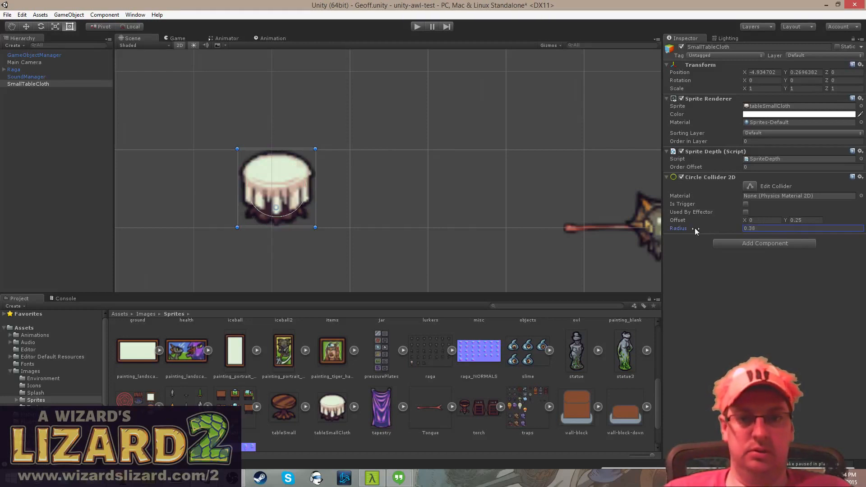
pyautogui.click(787, 220)
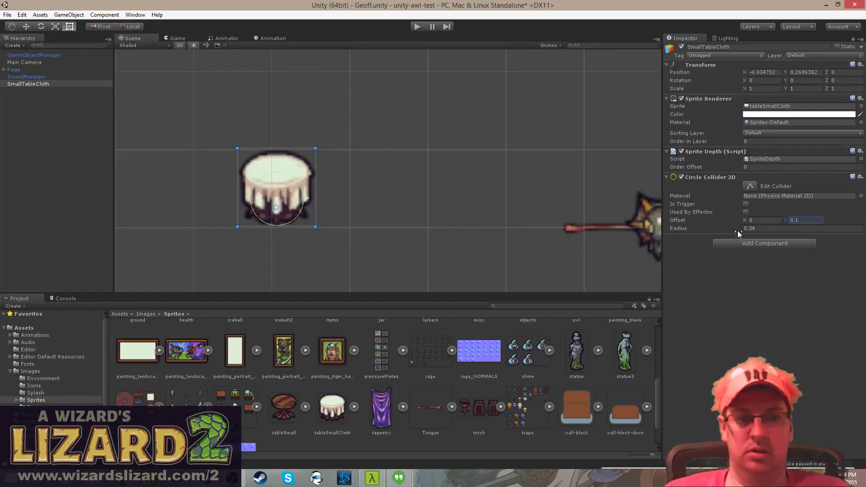
pyautogui.moveTo(723, 228); pyautogui.dragTo(724, 228)
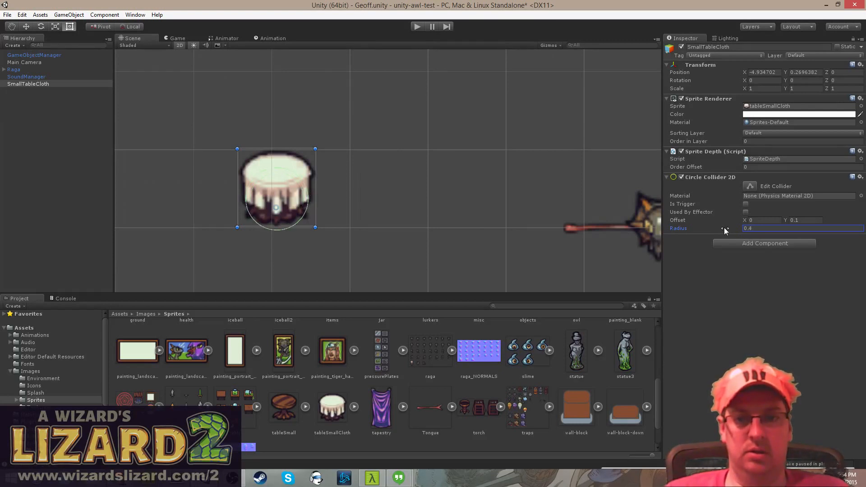
pyautogui.click(785, 220)
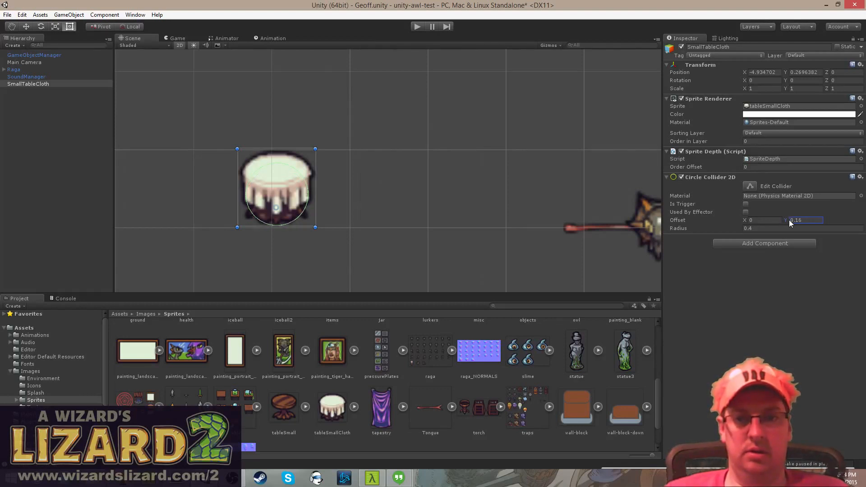
pyautogui.click(759, 228)
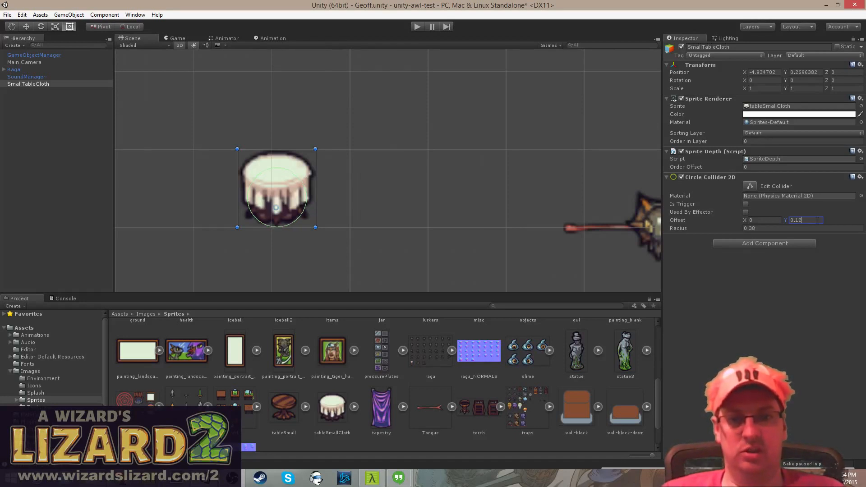
pyautogui.hotkey('ctrl', 's')
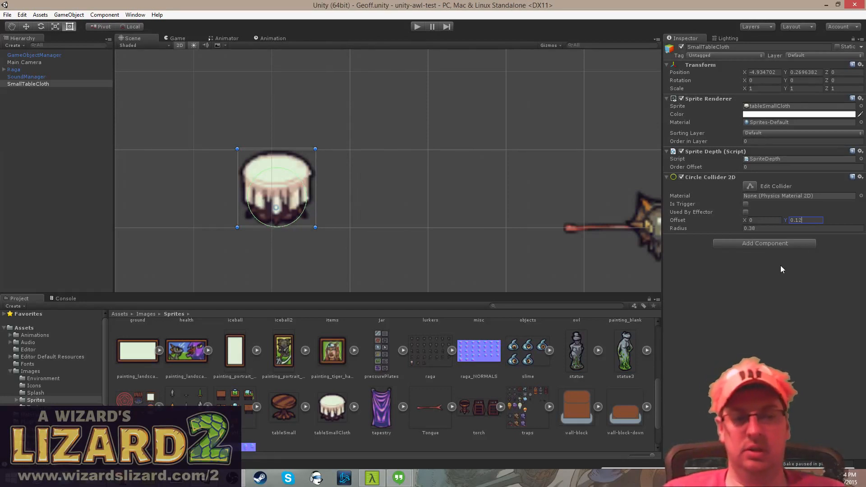
# - Play-test the scene by steering the character against the table from behind to check collision and depth order, and stop playing
pyautogui.click(416, 27)
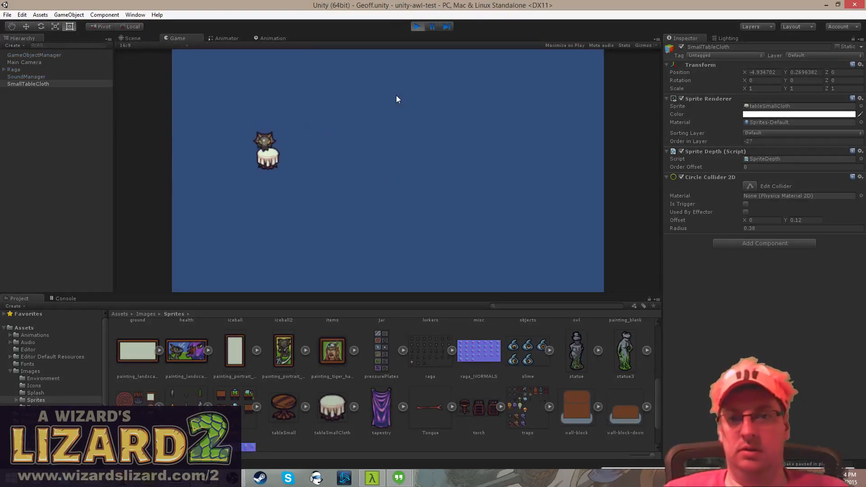
pyautogui.press('s')
pyautogui.press('a')
pyautogui.press('w')
pyautogui.press('w')
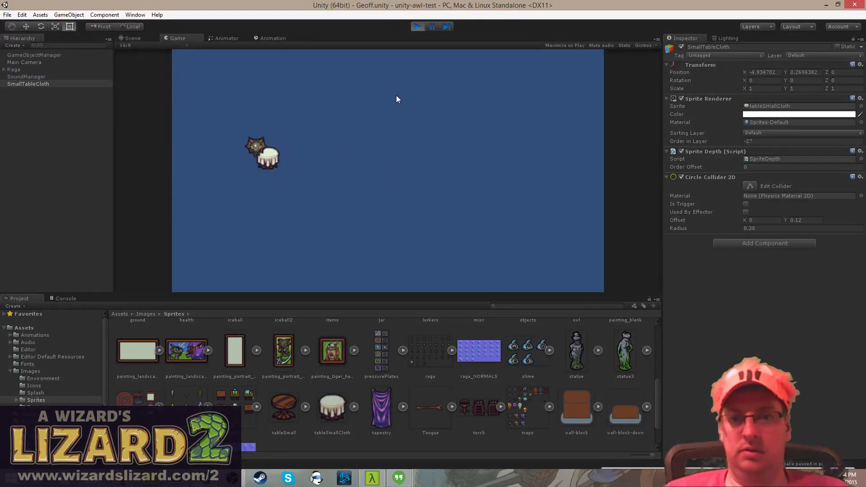
pyautogui.press('s')
pyautogui.press('d')
pyautogui.press('w')
pyautogui.press('w')
pyautogui.press('d')
pyautogui.press('a')
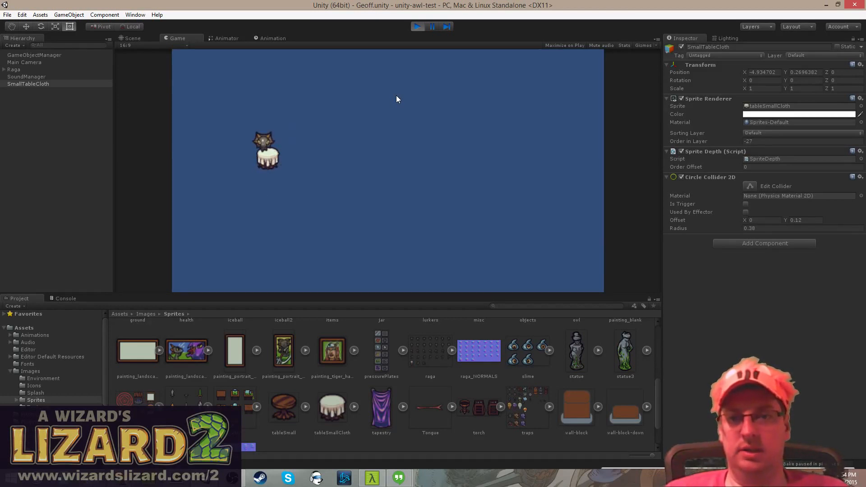
pyautogui.click(417, 27)
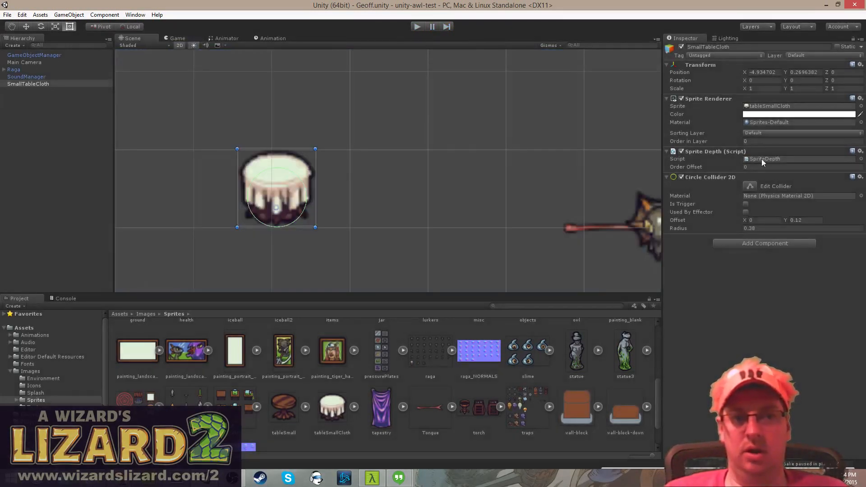
# - Set SmallTableCloth's sorting layer to TallObjects and its material to Sprites-Lit
pyautogui.click(772, 132)
pyautogui.click(771, 172)
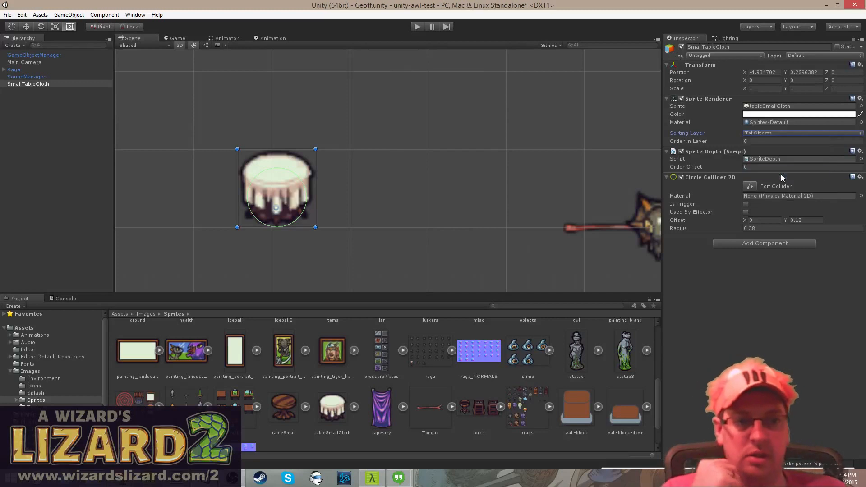
pyautogui.click(861, 123)
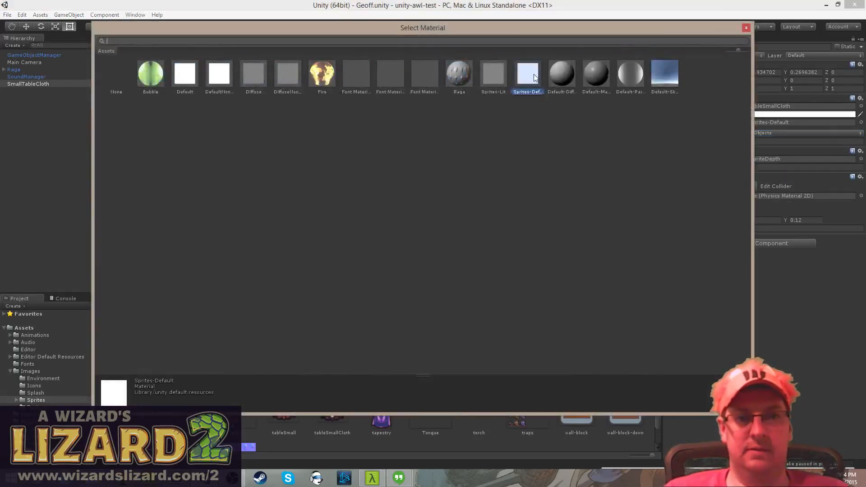
pyautogui.doubleClick(501, 73)
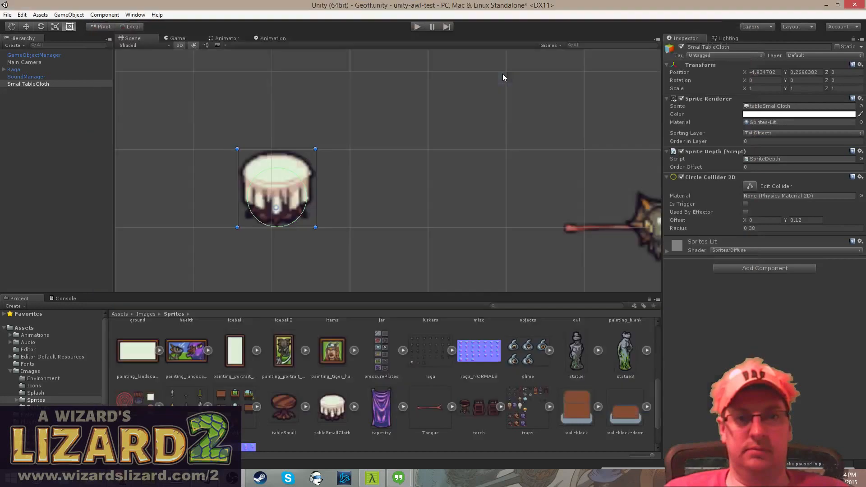
# - Play-test the new sorting layer and material by moving the character around all sides of the table, and stop playing
pyautogui.click(417, 29)
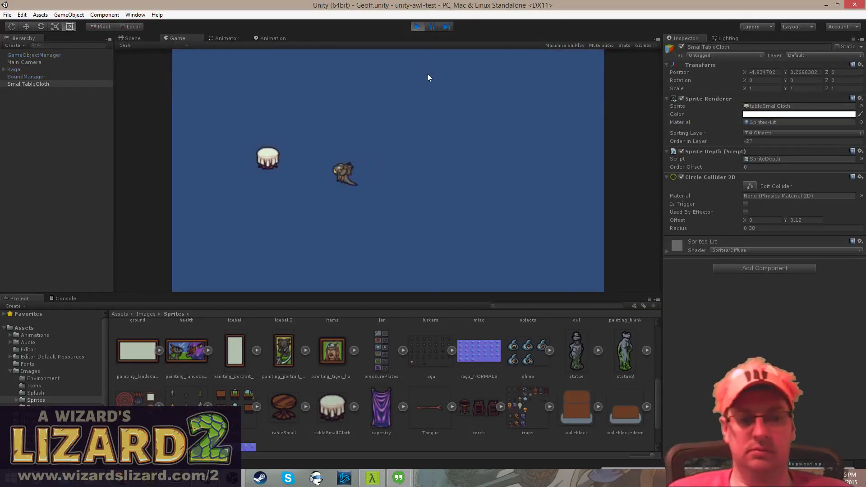
pyautogui.press('a')
pyautogui.press('w')
pyautogui.press('a')
pyautogui.press('s')
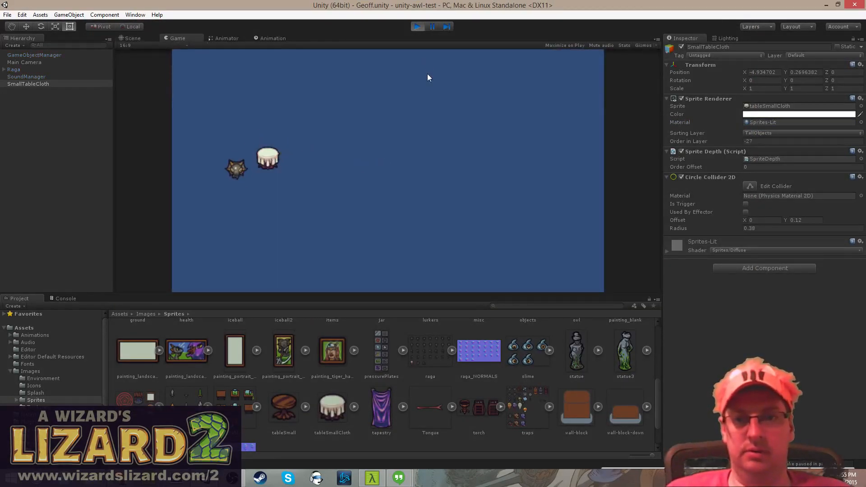
pyautogui.press('d')
pyautogui.press('w')
pyautogui.press('a')
pyautogui.press('w')
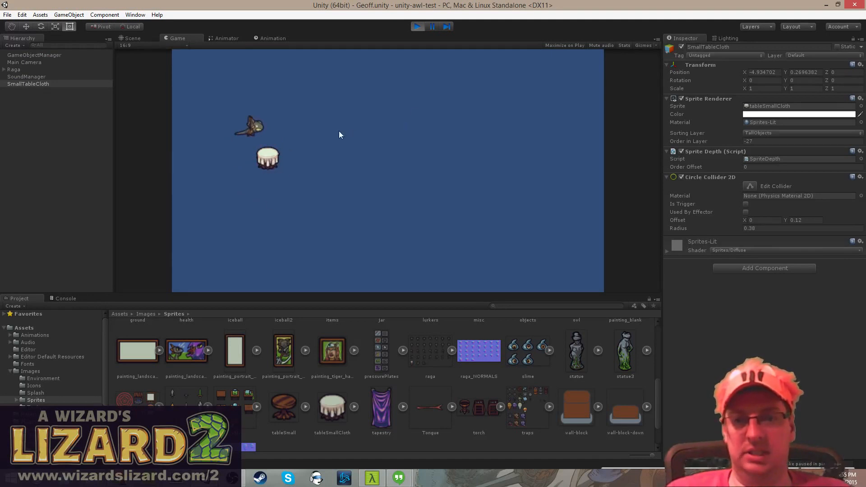
pyautogui.press('s')
pyautogui.press('a')
pyautogui.press('s')
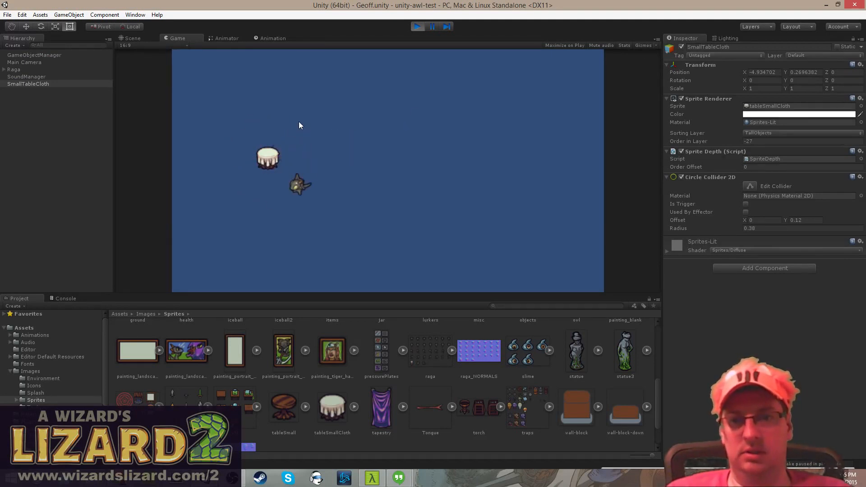
pyautogui.press('a')
pyautogui.press('w')
pyautogui.press('s')
pyautogui.press('w')
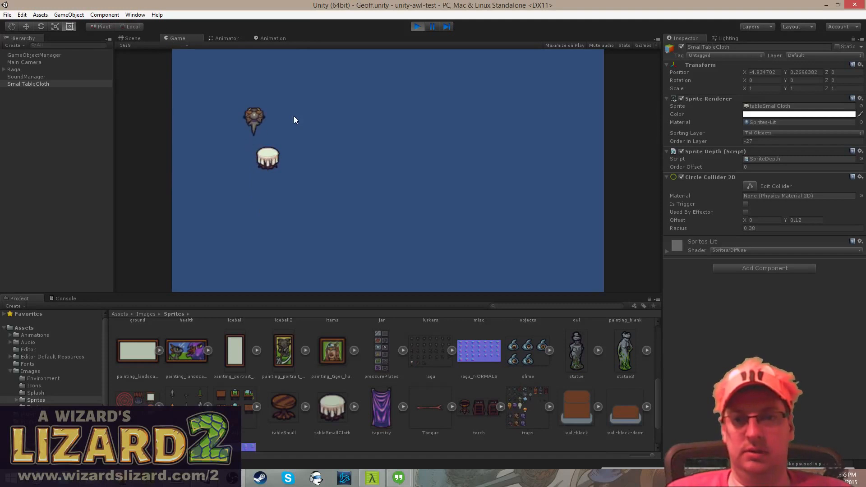
pyautogui.press('d')
pyautogui.press('s')
pyautogui.press('d')
pyautogui.press('s')
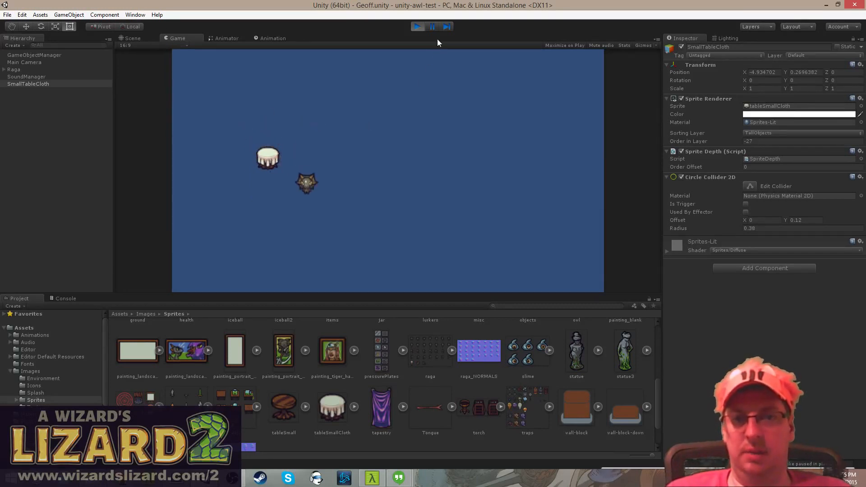
pyautogui.click(420, 29)
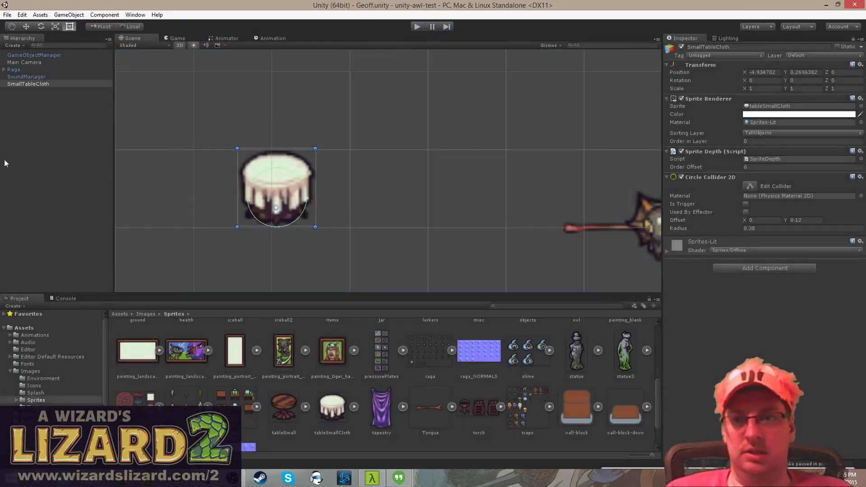
# - Add a Rigidbody 2D to SmallTableCloth with angular drag 0 and gravity scale 0, and save the scene
pyautogui.click(774, 268)
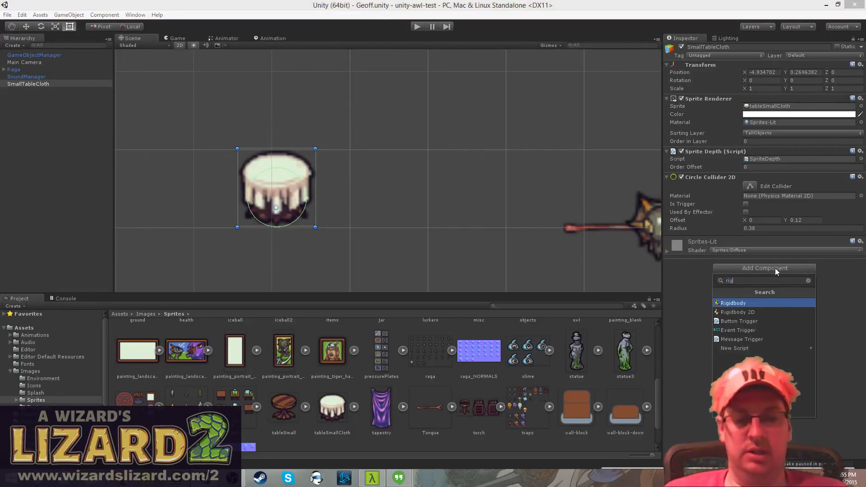
pyautogui.press('Return')
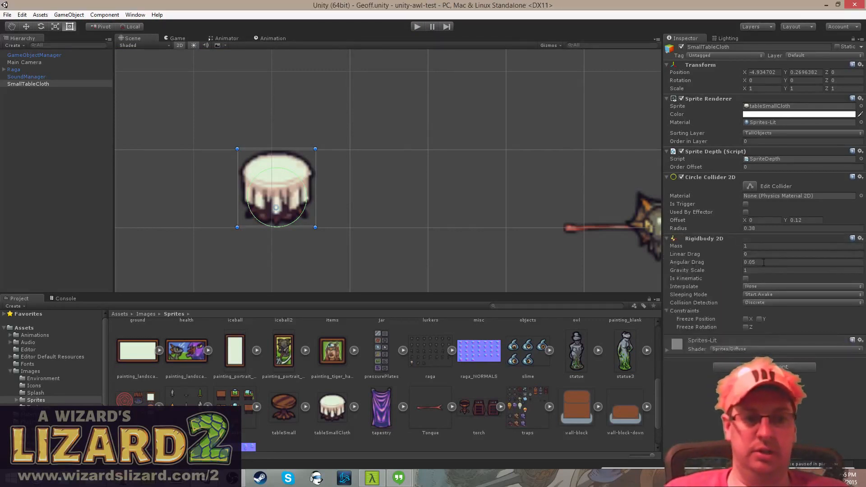
pyautogui.click(769, 260)
pyautogui.write('0')
pyautogui.press('Tab')
pyautogui.write('0')
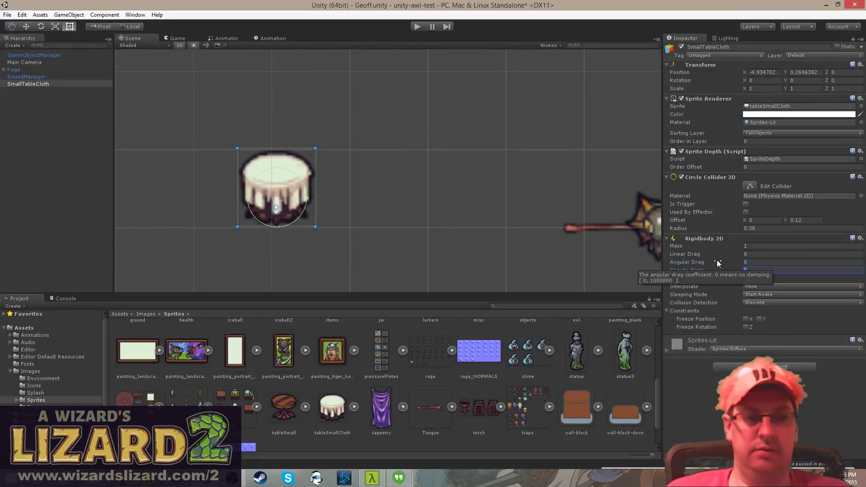
pyautogui.hotkey('ctrl', 's')
# - Set the table's Rigidbody 2D interpolation to Interpolate and go through its drag and gravity values
pyautogui.click(793, 286)
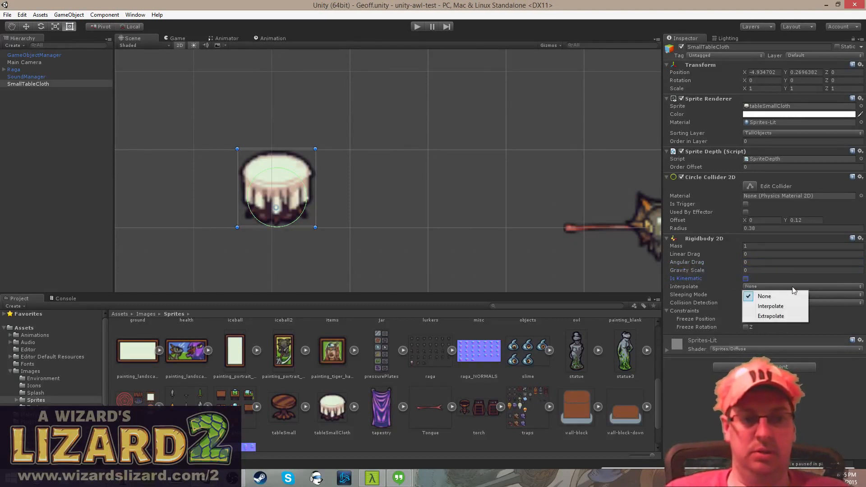
pyautogui.click(791, 303)
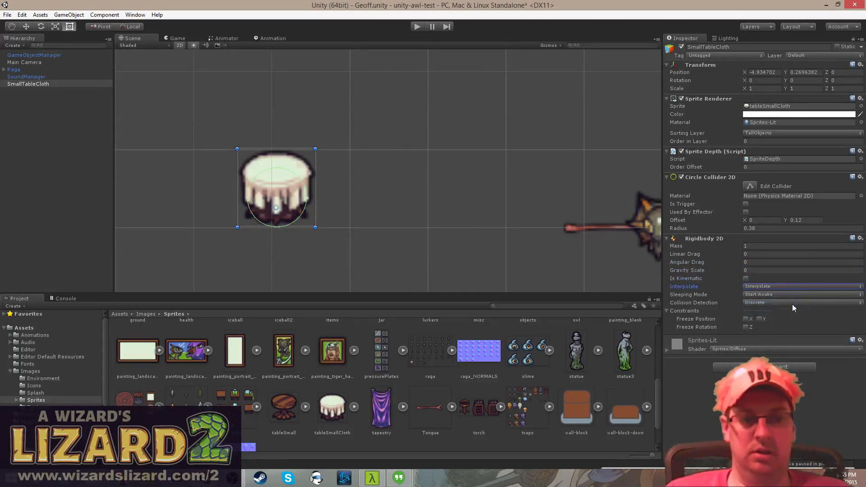
pyautogui.click(753, 254)
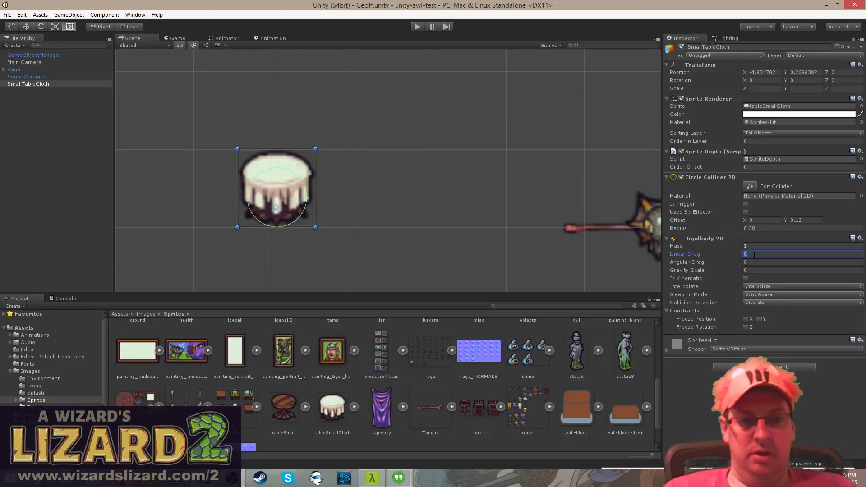
pyautogui.press('Tab')
pyautogui.press('Tab')
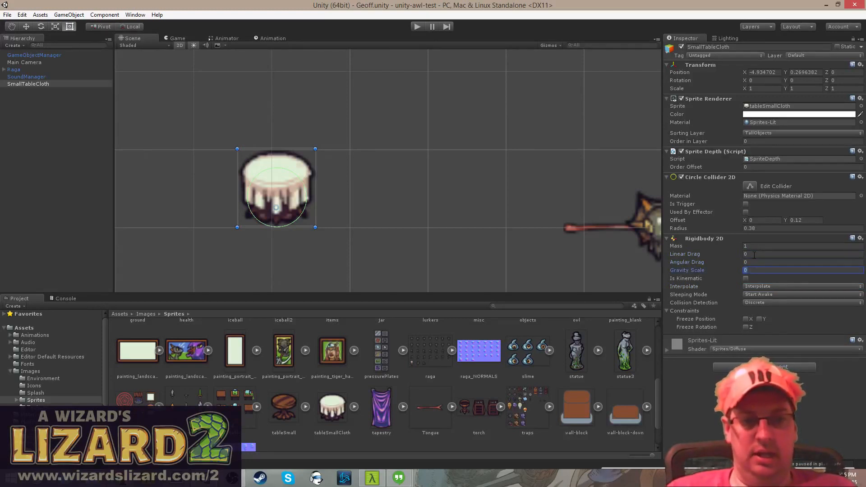
# - Go through the Rigidbody 2D's Is Kinematic and interpolation settings, keeping Interpolate selected
pyautogui.press('Tab')
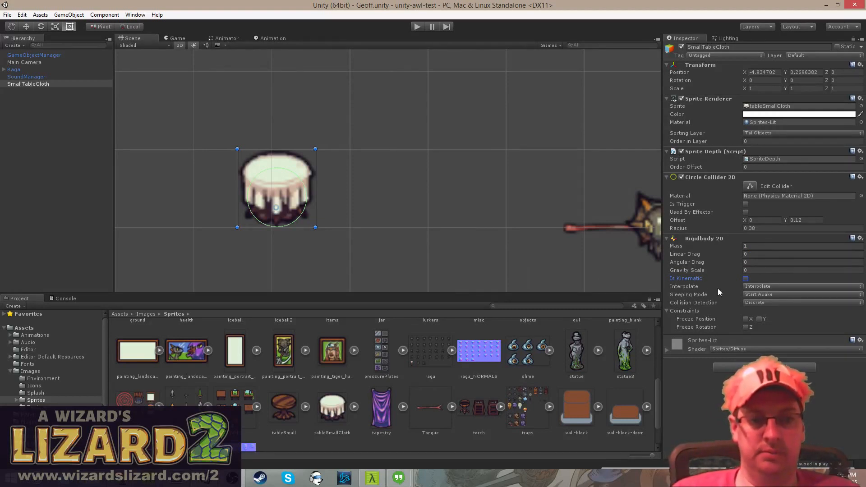
pyautogui.click(770, 287)
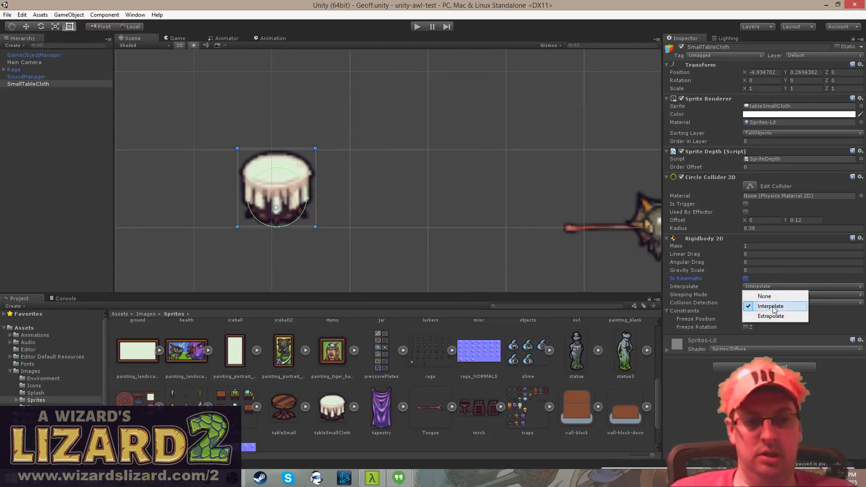
pyautogui.click(770, 306)
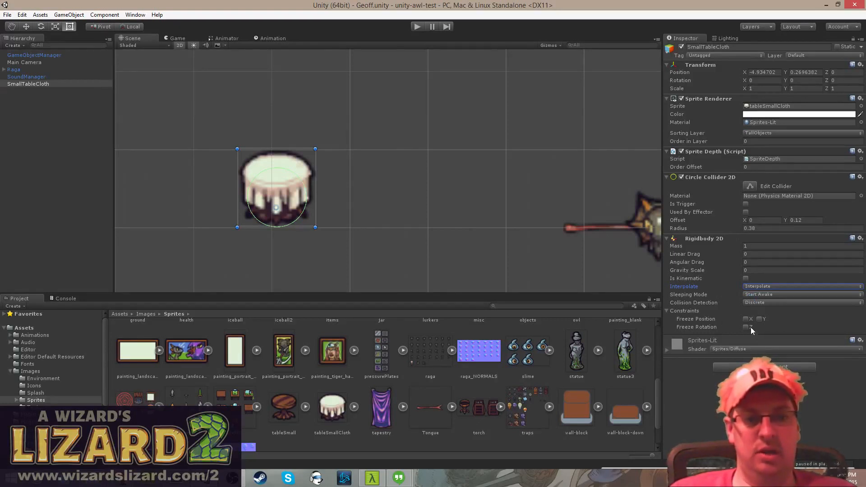
# - Play-test the table's rigidbody in two runs by bumping the character into it, and stop playing
pyautogui.click(417, 28)
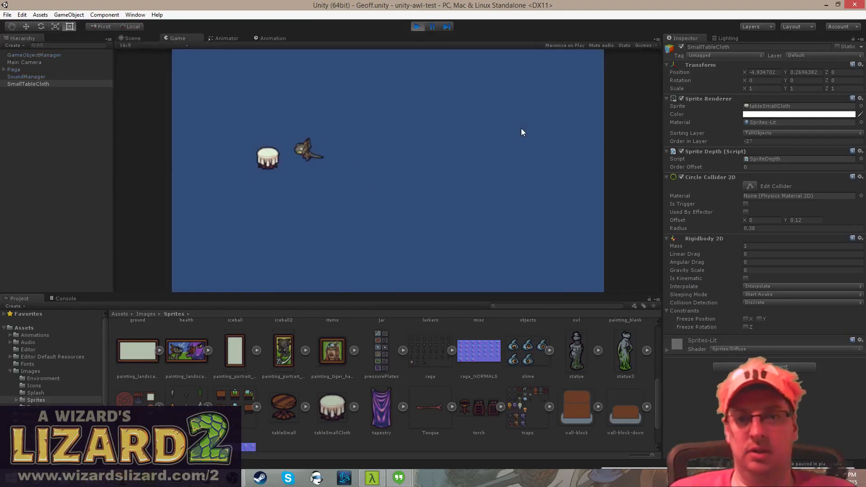
pyautogui.click(421, 27)
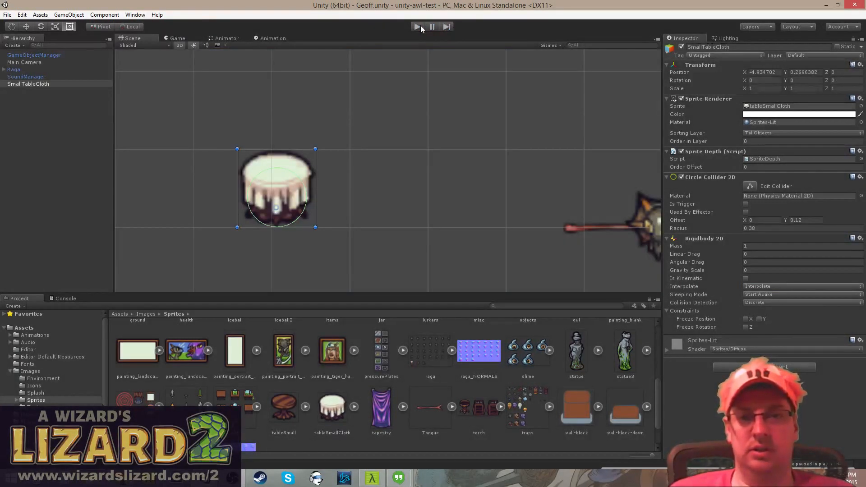
pyautogui.click(420, 27)
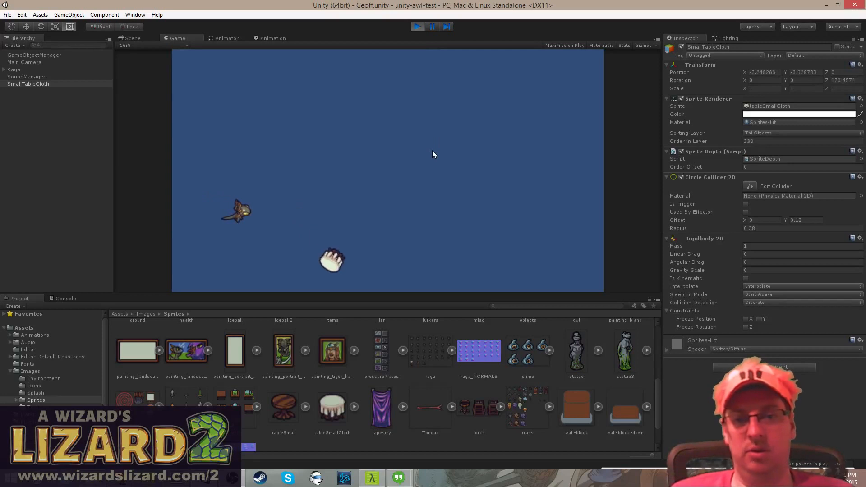
pyautogui.click(417, 26)
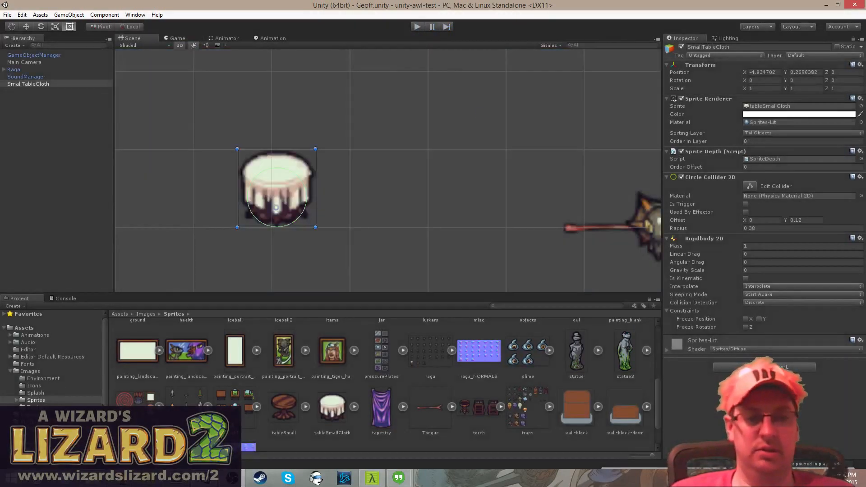
# - Freeze the table's Z rotation and play-test it by running the character into the table, stopping after the run
pyautogui.click(745, 326)
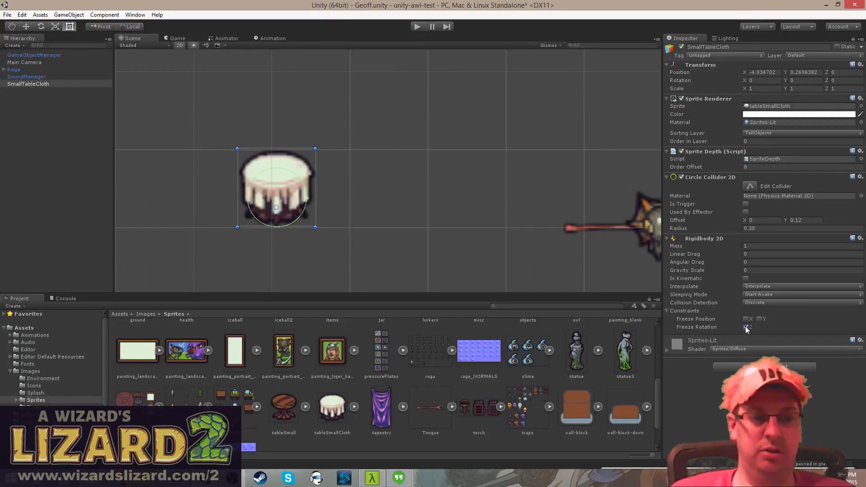
pyautogui.click(415, 26)
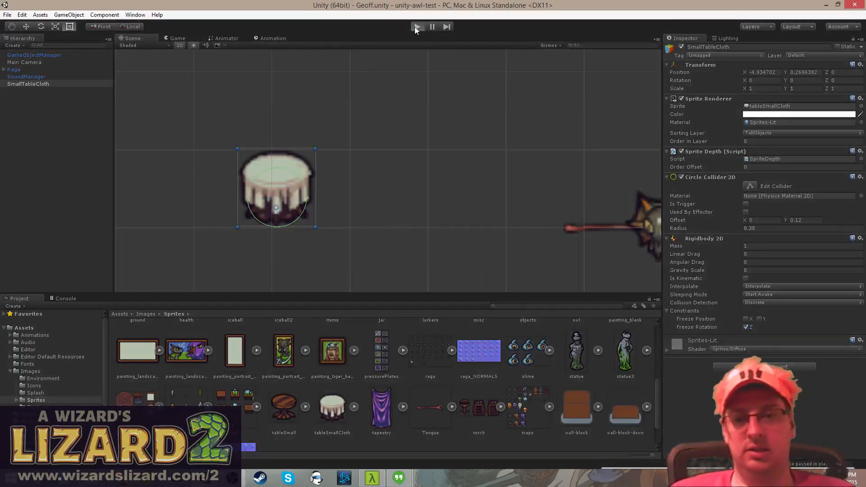
pyautogui.press('a')
pyautogui.press('w')
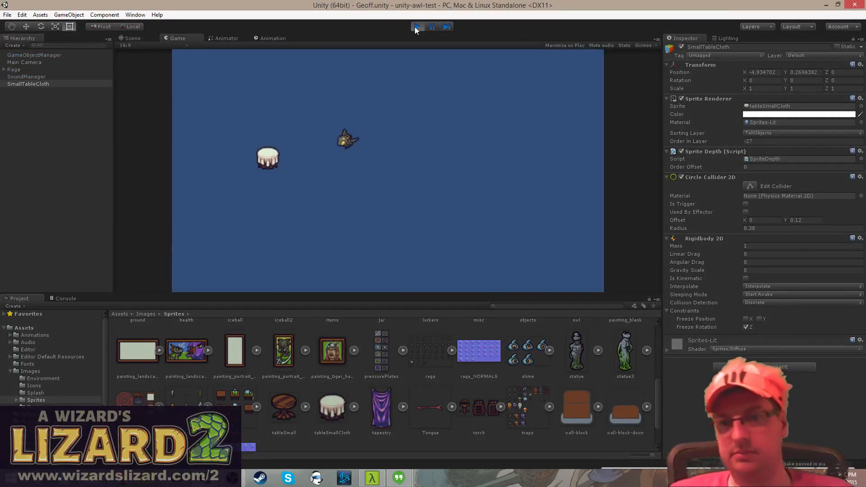
pyautogui.press('s')
pyautogui.press('a')
pyautogui.press('w')
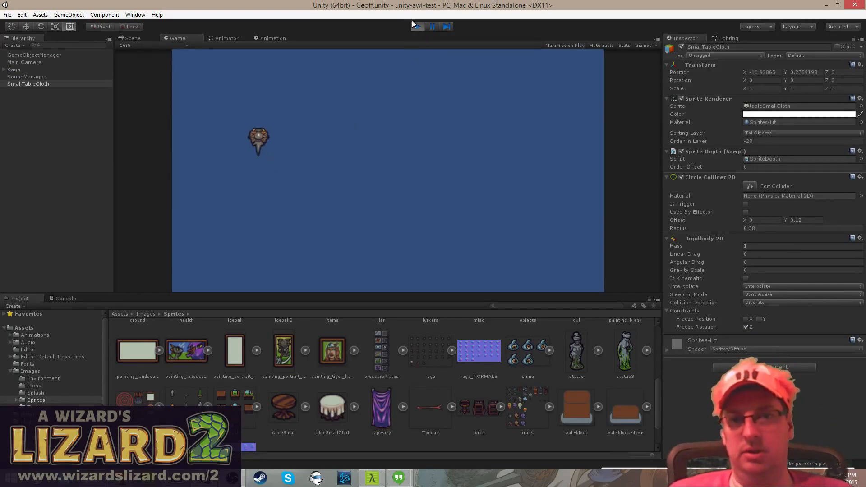
pyautogui.click(416, 27)
# - Play-test the frozen rotation again by pushing the table around from several sides with the character, and stop playing
pyautogui.click(416, 26)
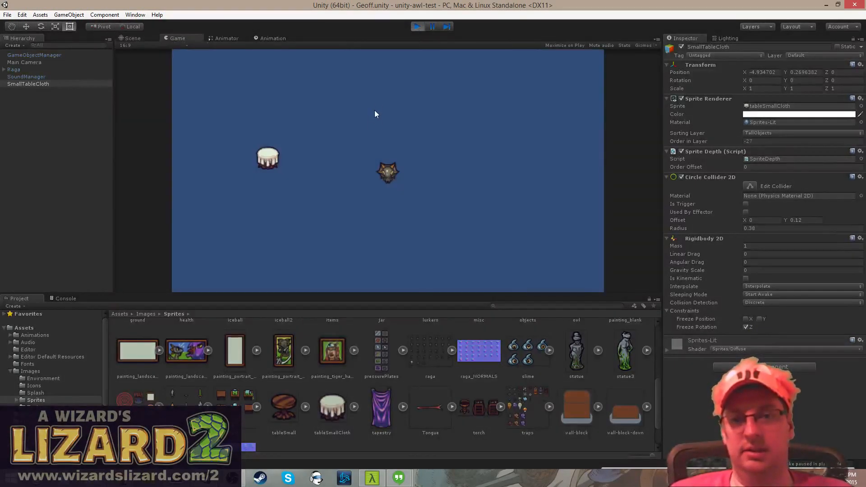
pyautogui.press('a')
pyautogui.press('w')
pyautogui.press('d')
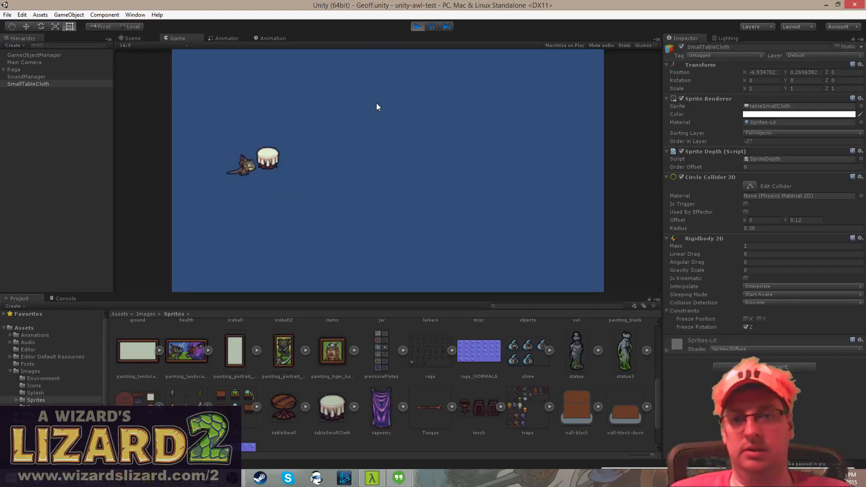
pyautogui.press('d')
pyautogui.press('w')
pyautogui.press('a')
pyautogui.press('w')
pyautogui.press('d')
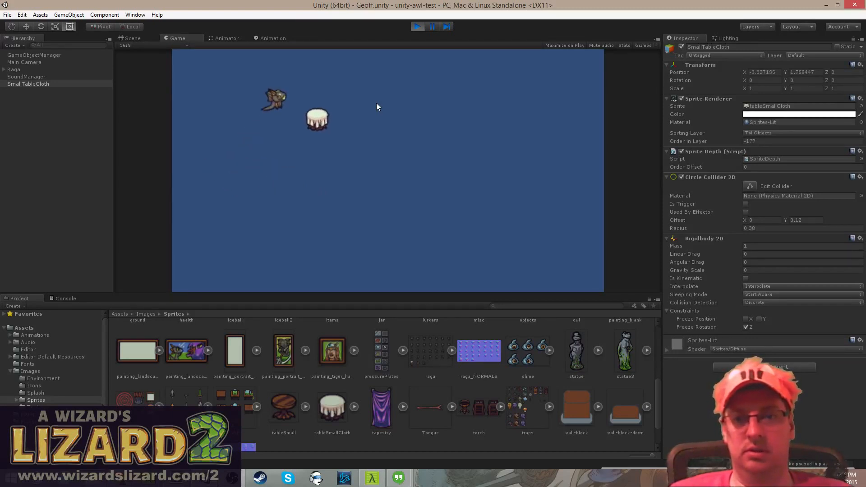
pyautogui.press('s')
pyautogui.press('a')
pyautogui.press('s')
pyautogui.press('d')
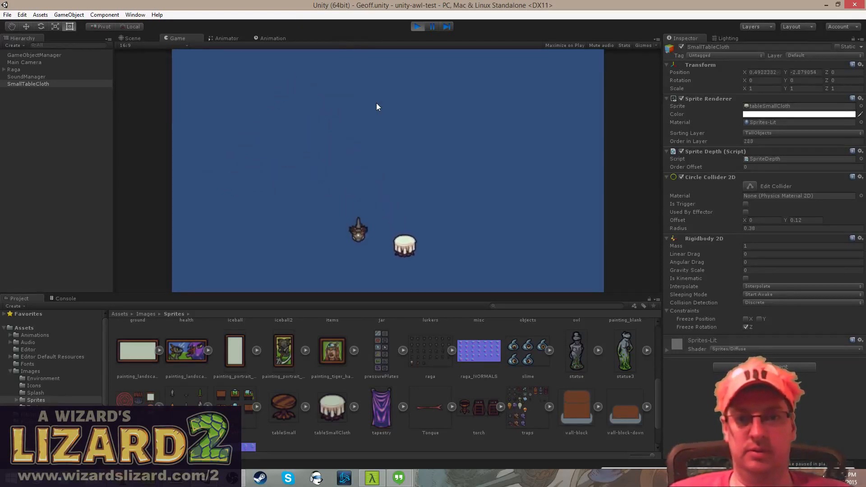
pyautogui.press('w')
pyautogui.press('d')
pyautogui.press('w')
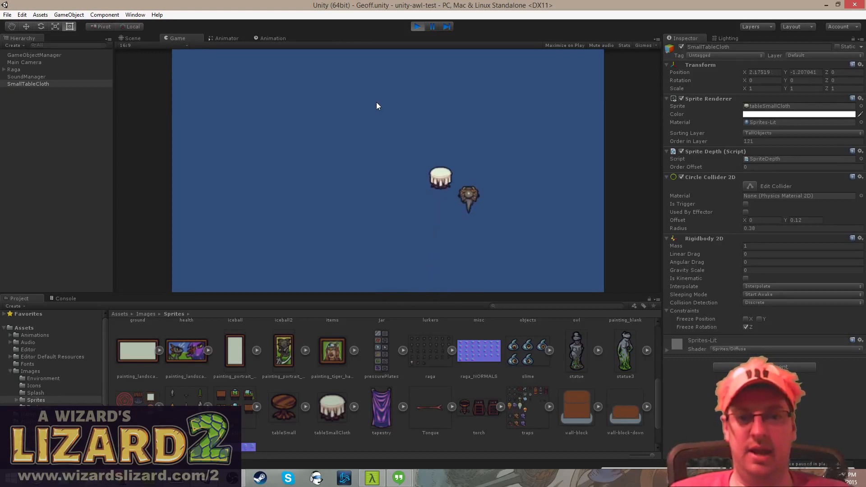
pyautogui.press('a')
pyautogui.press('s')
pyautogui.press('a')
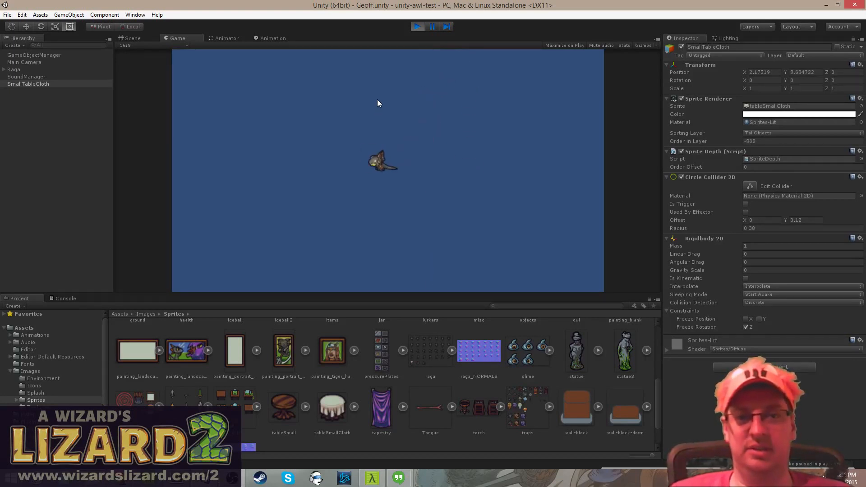
pyautogui.press('w')
pyautogui.click(417, 27)
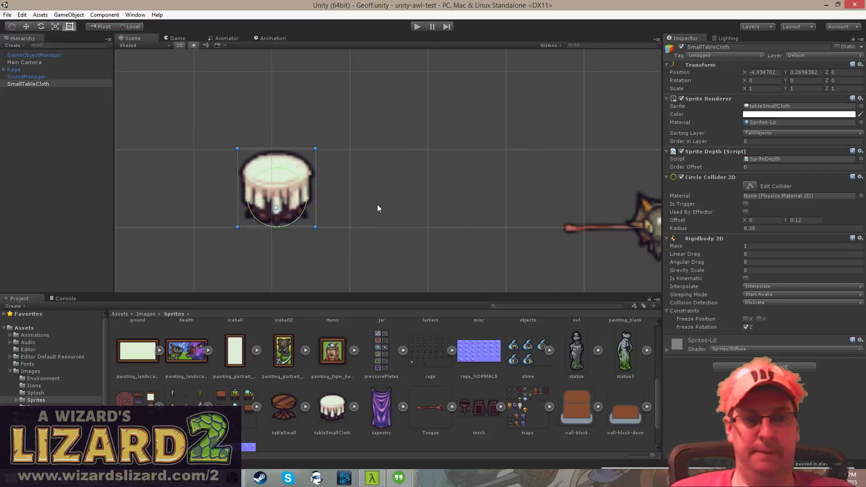
# - Set the mass of SmallTableCloth's Rigidbody 2D to 100
pyautogui.click(765, 247)
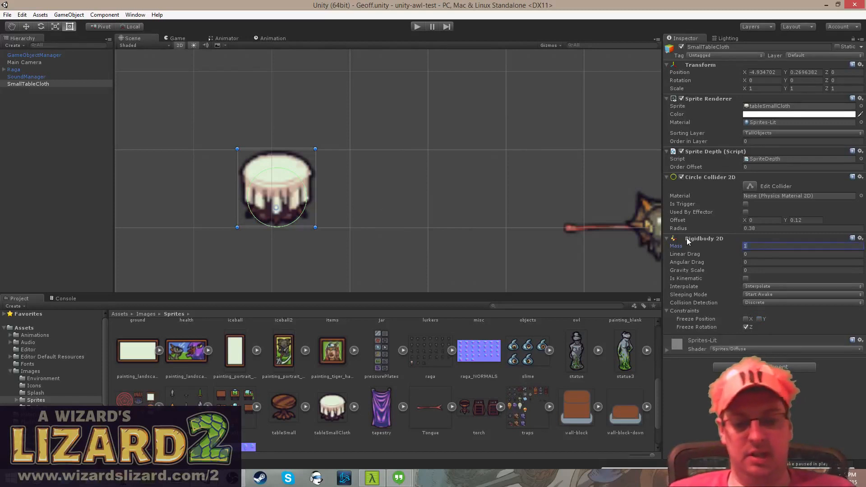
pyautogui.write('100')
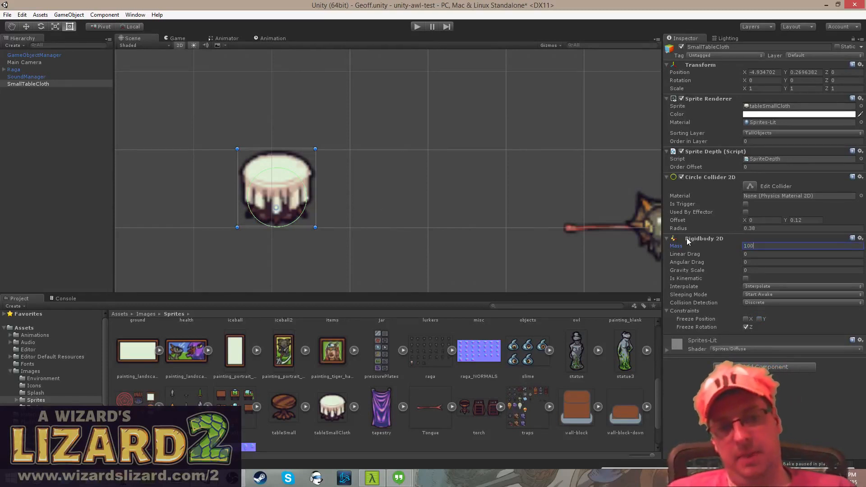
# - Play-test the heavier table by pushing it across the scene in all directions with the character, and stop playing
pyautogui.click(417, 27)
pyautogui.press('a')
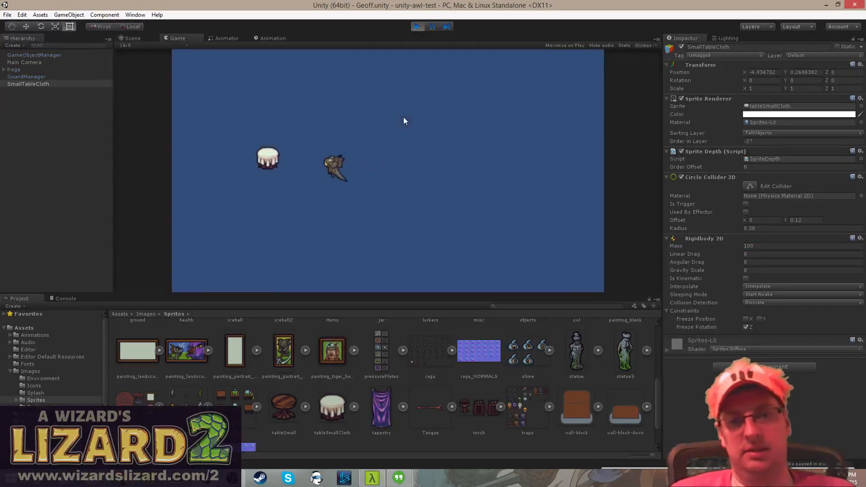
pyautogui.press('w')
pyautogui.press('s')
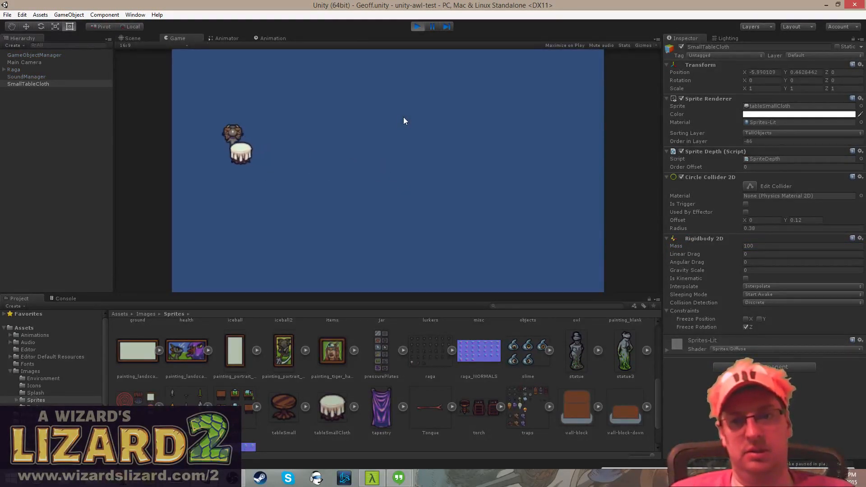
pyautogui.press('a')
pyautogui.press('s')
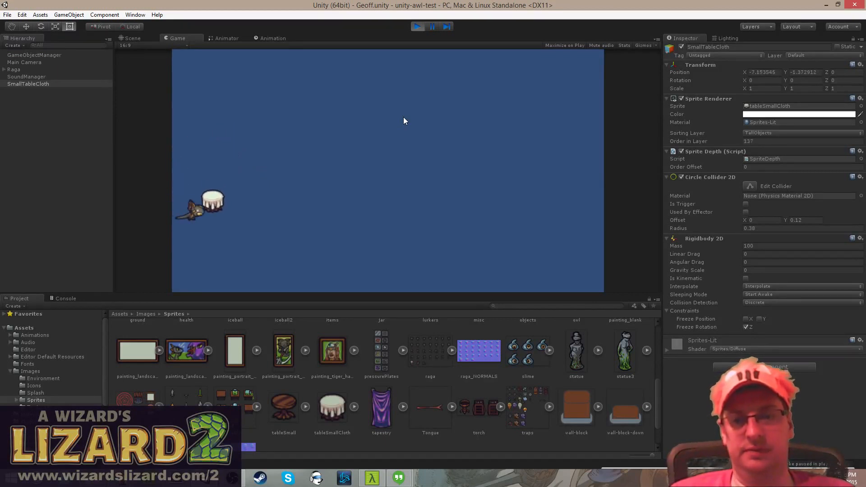
pyautogui.press('a')
pyautogui.press('d')
pyautogui.press('w')
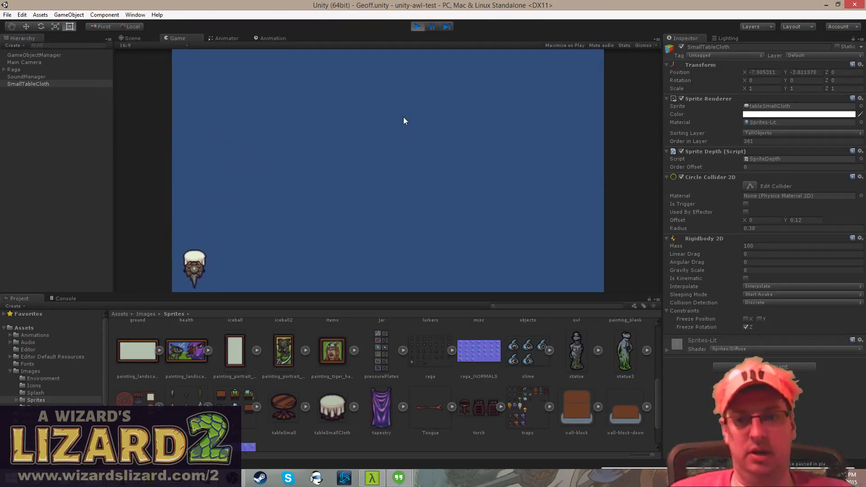
pyautogui.press('a')
pyautogui.press('w')
pyautogui.press('d')
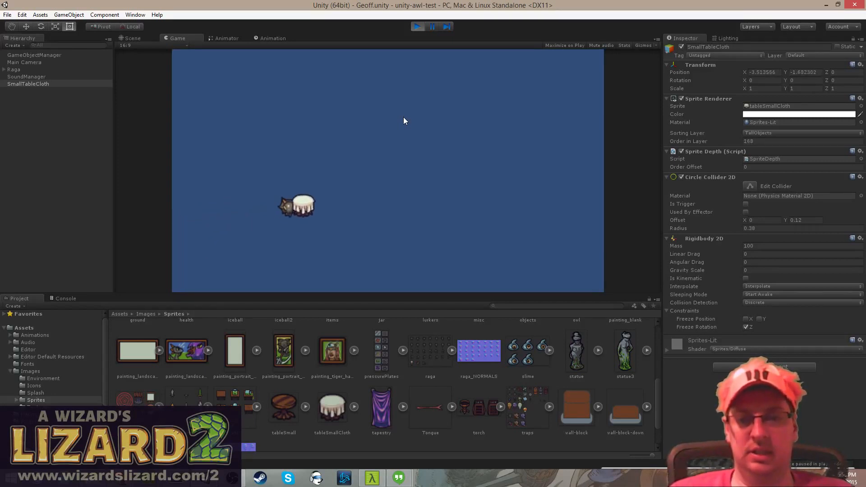
pyautogui.press('s')
pyautogui.press('d')
pyautogui.press('w')
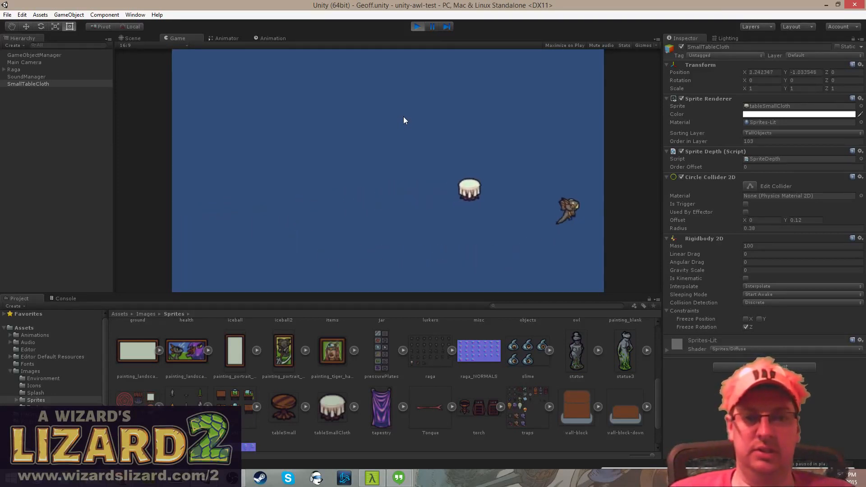
pyautogui.press('a')
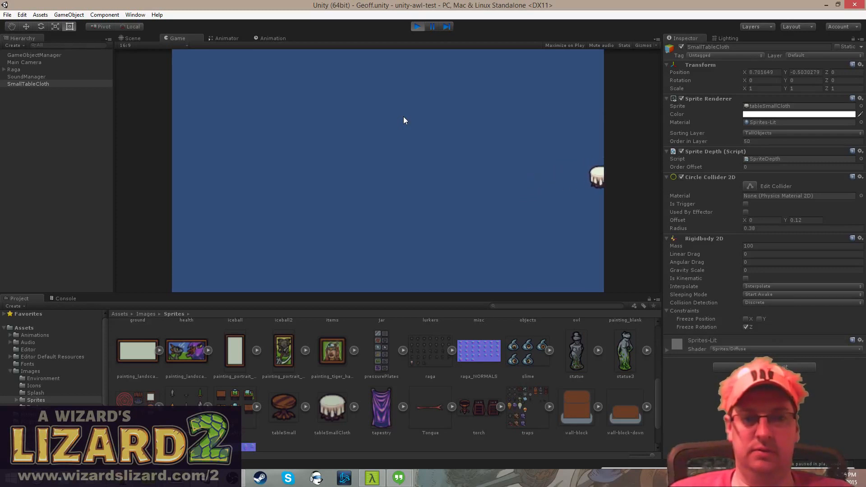
pyautogui.press('a')
pyautogui.press('s')
pyautogui.press('d')
pyautogui.press('w')
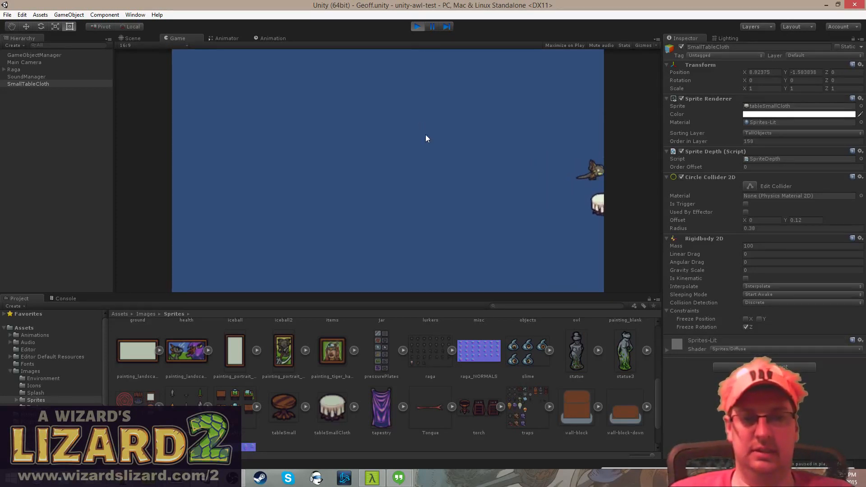
pyautogui.press('a')
pyautogui.press('d')
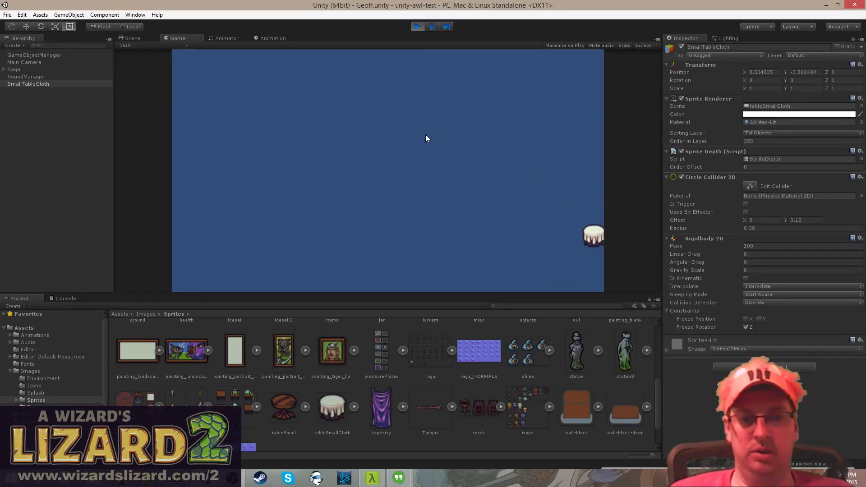
pyautogui.press('s')
pyautogui.press('a')
pyautogui.press('w')
pyautogui.press('d')
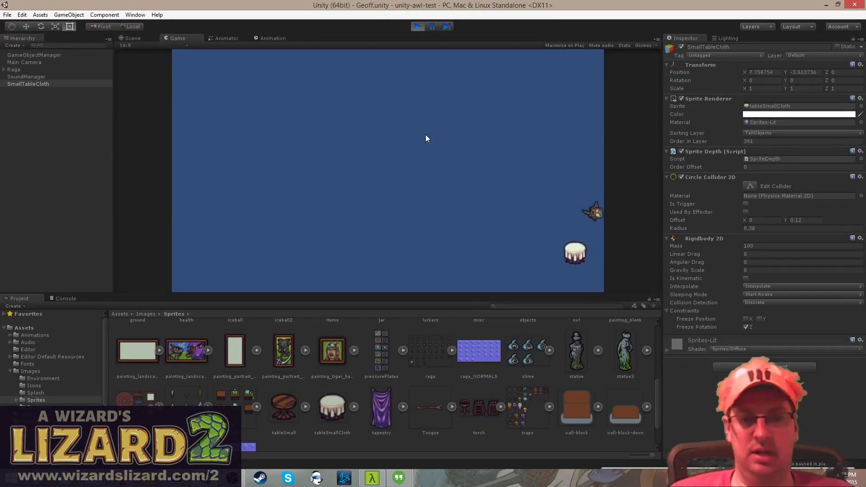
pyautogui.press('s')
pyautogui.press('a')
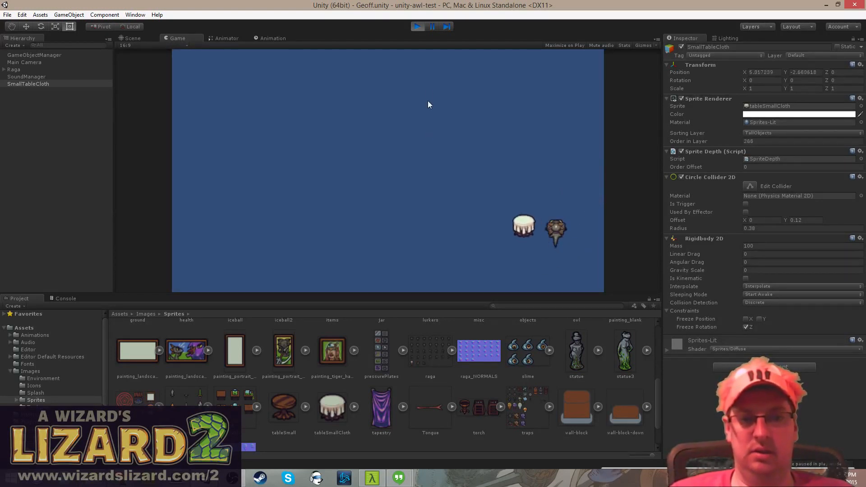
pyautogui.press('w')
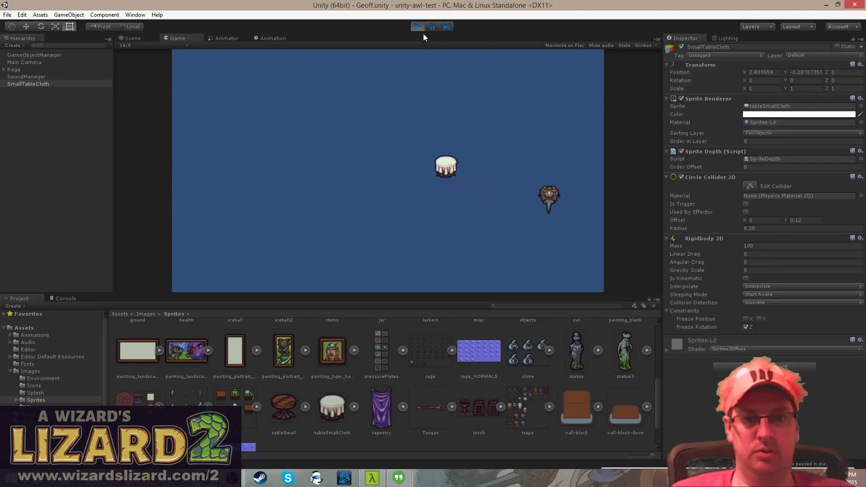
pyautogui.click(418, 26)
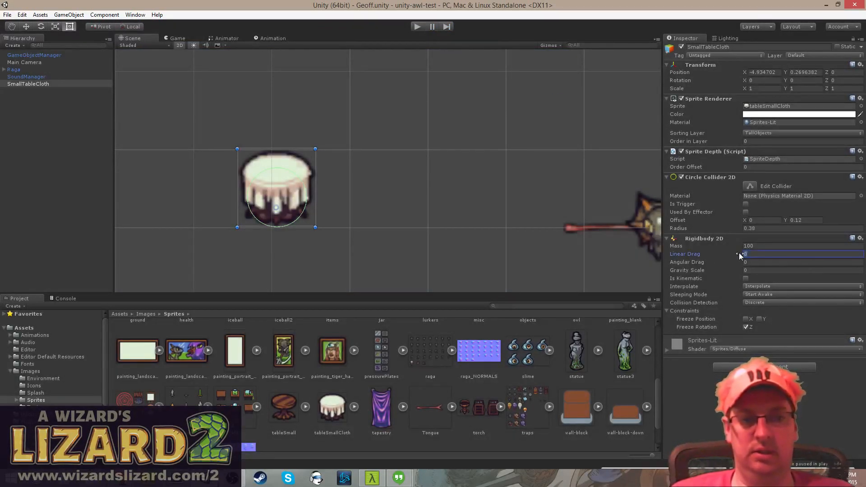
# - Set the Linear Drag of SmallTableCloth's Rigidbody 2D to 10 and save the scene
pyautogui.write('10')
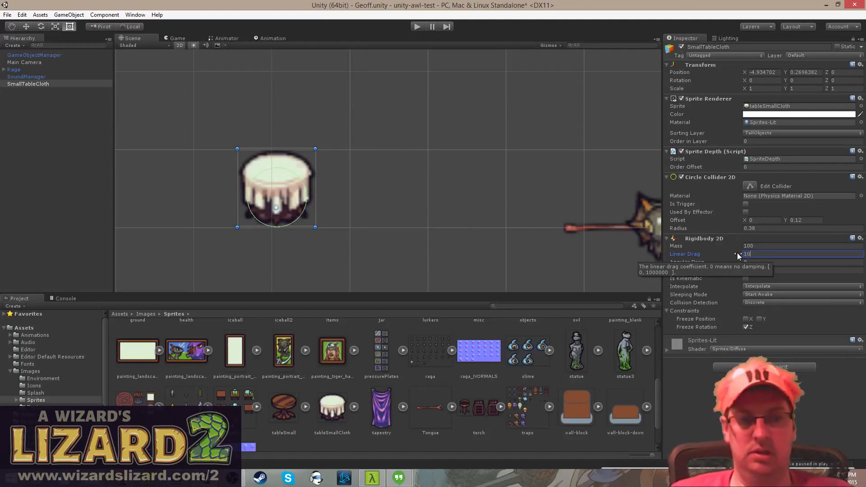
pyautogui.hotkey('ctrl', 's')
# - Play-test the linear drag of 10 by pushing the table from all sides with the character, and stop playing
pyautogui.click(418, 27)
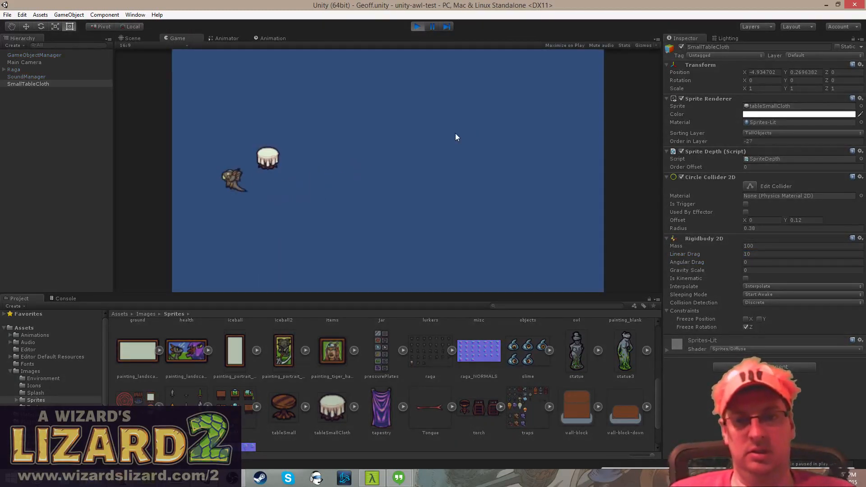
pyautogui.press('w')
pyautogui.press('d')
pyautogui.press('a')
pyautogui.press('s')
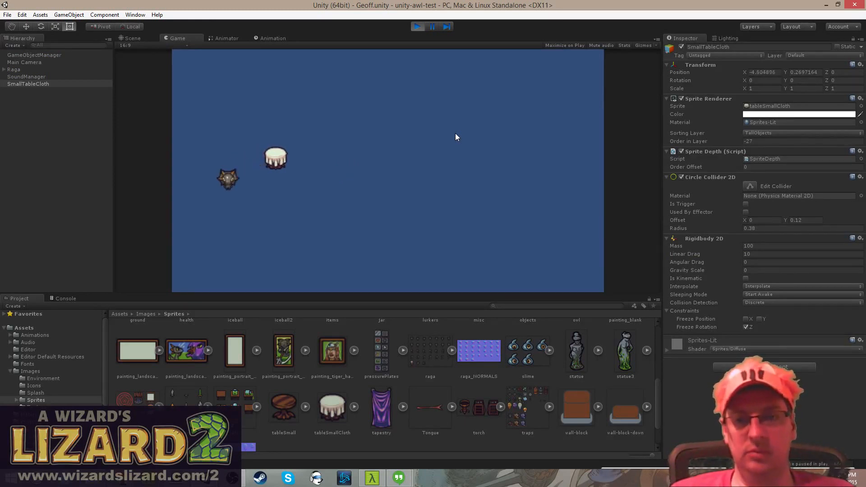
pyautogui.press('w')
pyautogui.press('d')
pyautogui.press('w')
pyautogui.press('d')
pyautogui.press('s')
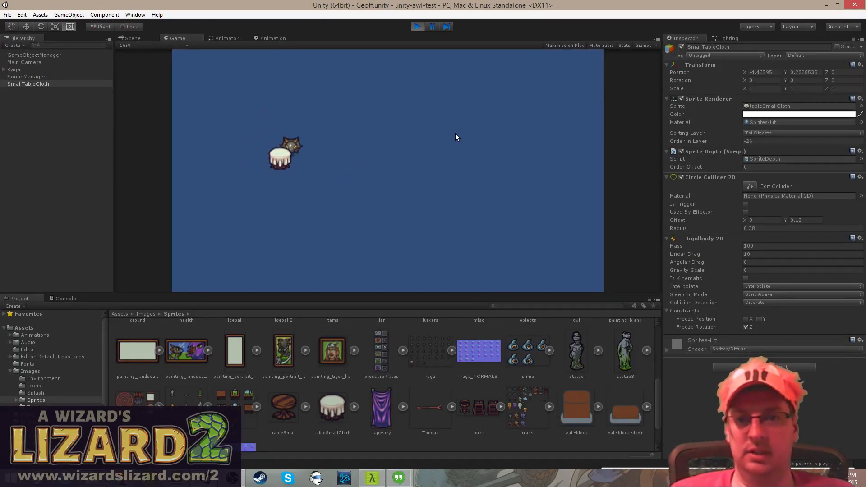
pyautogui.press('w')
pyautogui.press('a')
pyautogui.press('s')
pyautogui.press('w')
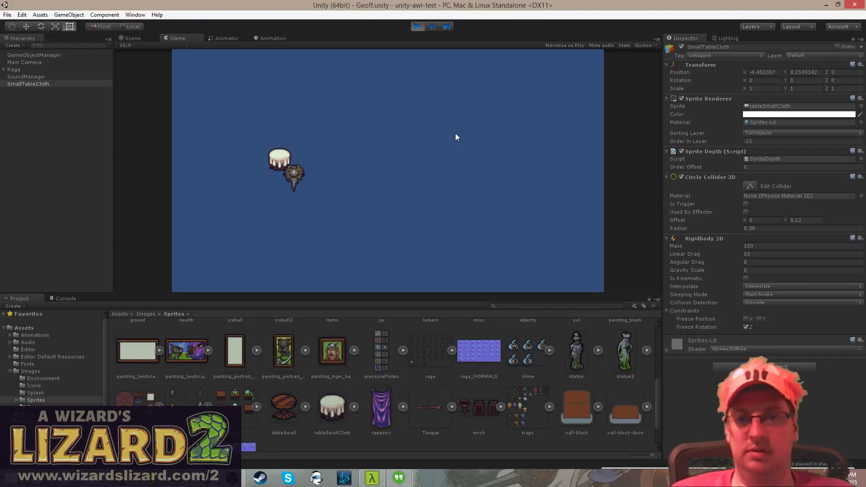
pyautogui.press('a')
pyautogui.press('s')
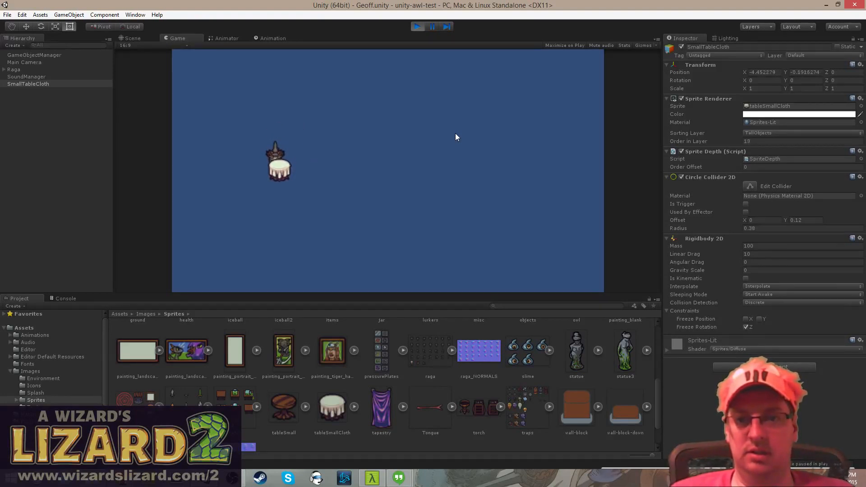
pyautogui.press('d')
pyautogui.press('w')
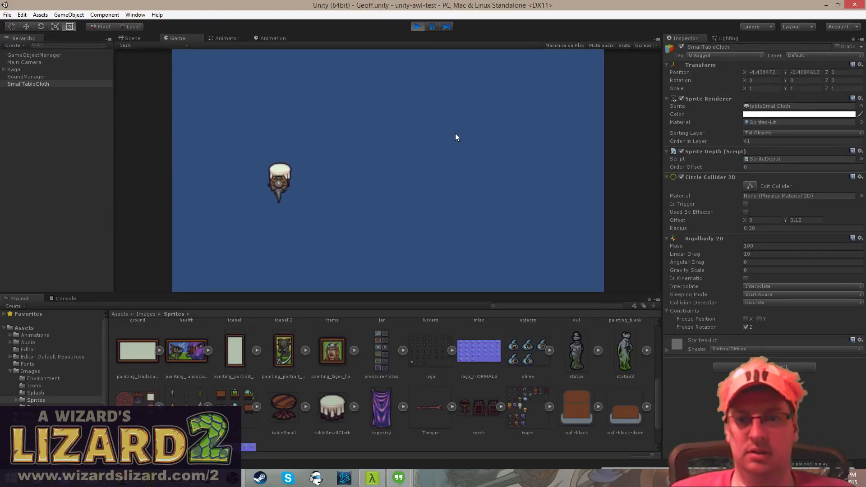
pyautogui.press('a')
pyautogui.click(421, 27)
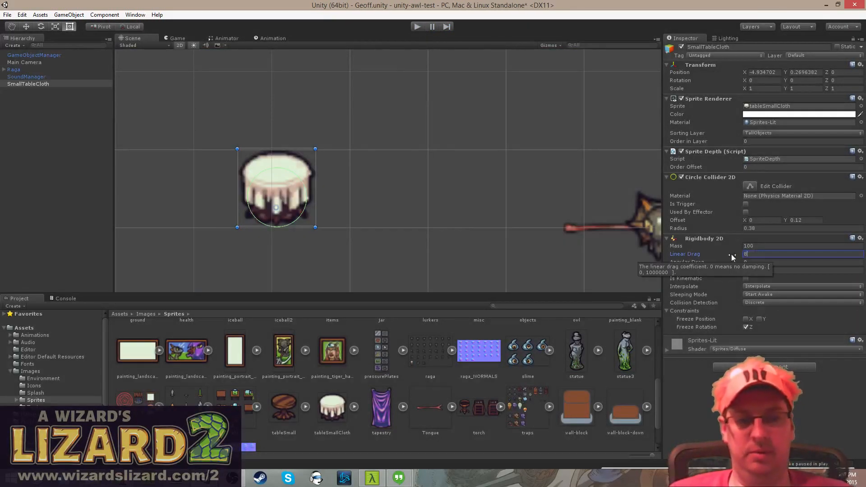
# - Set the table's Linear Drag to 8 and its Mass to 50 in the Rigidbody 2D
pyautogui.write('8')
pyautogui.click(732, 246)
pyautogui.write('50')
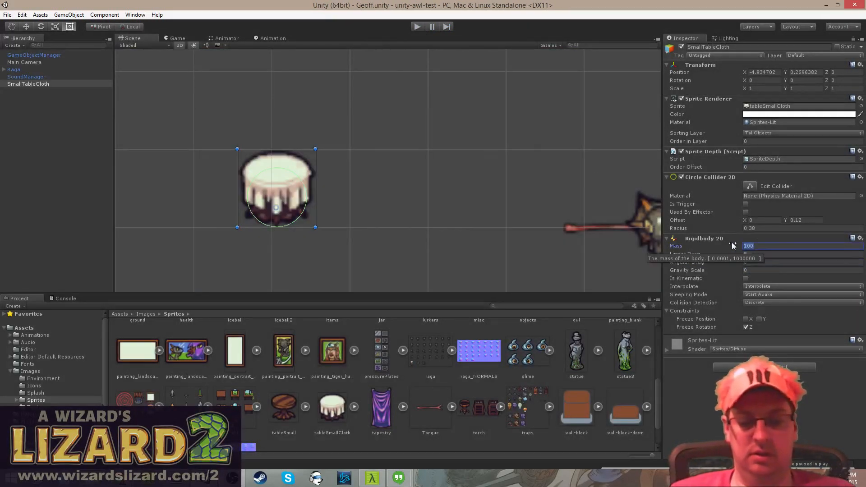
# - Play-test the table at mass 50 and drag 8 by pushing it with the character, and stop playing
pyautogui.click(416, 26)
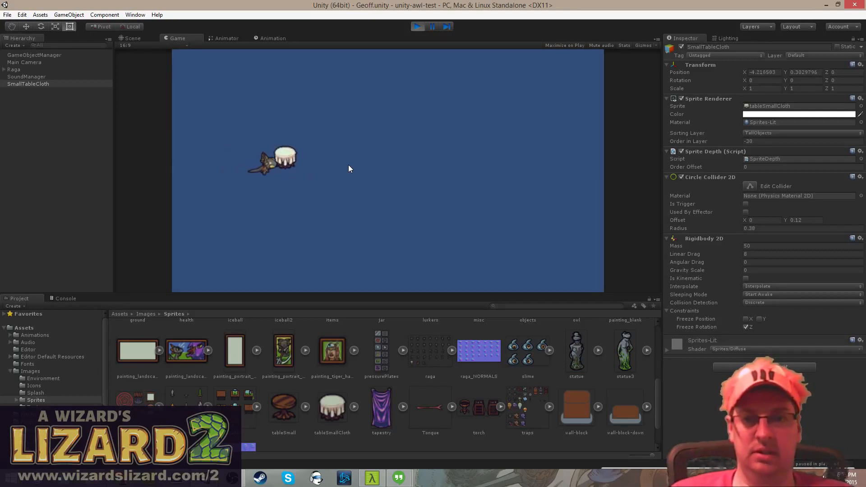
pyautogui.press('a')
pyautogui.press('w')
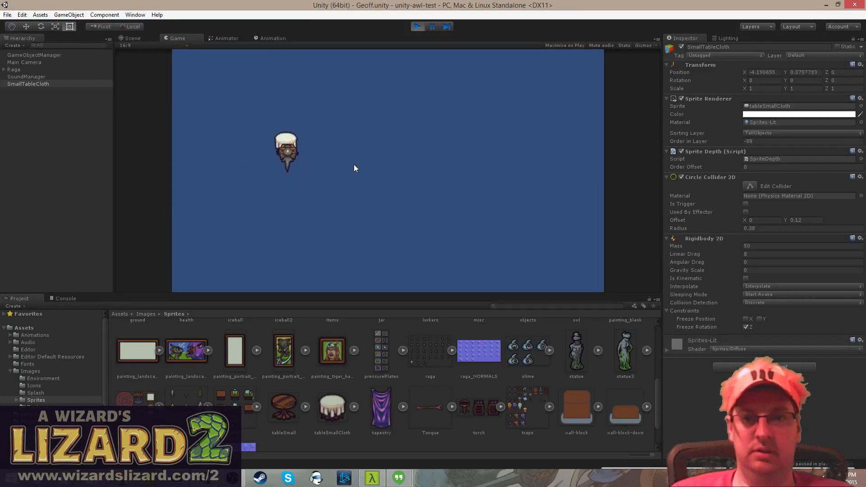
pyautogui.press('d')
pyautogui.click(418, 26)
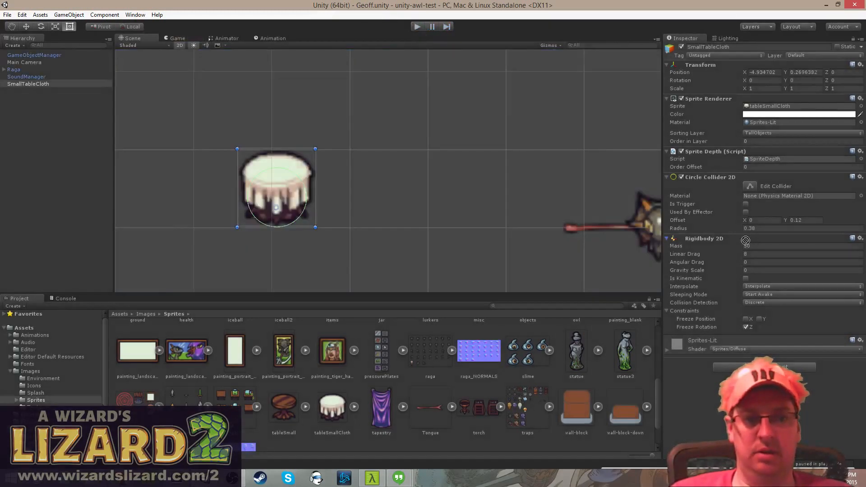
# - Set the mass of SmallTableCloth's Rigidbody 2D to 25 and start play mode
pyautogui.click(751, 245)
pyautogui.write('2')
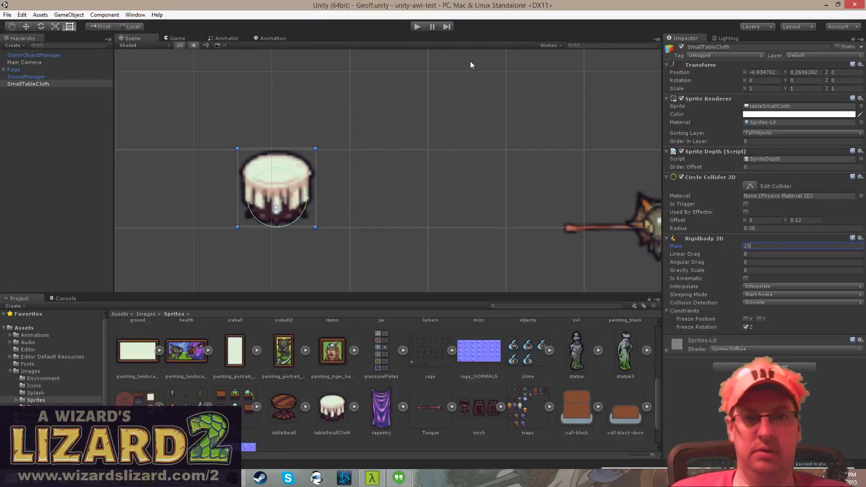
pyautogui.click(418, 26)
# - Move the character around the table and push it from several sides to test the mass of 25
pyautogui.press('a')
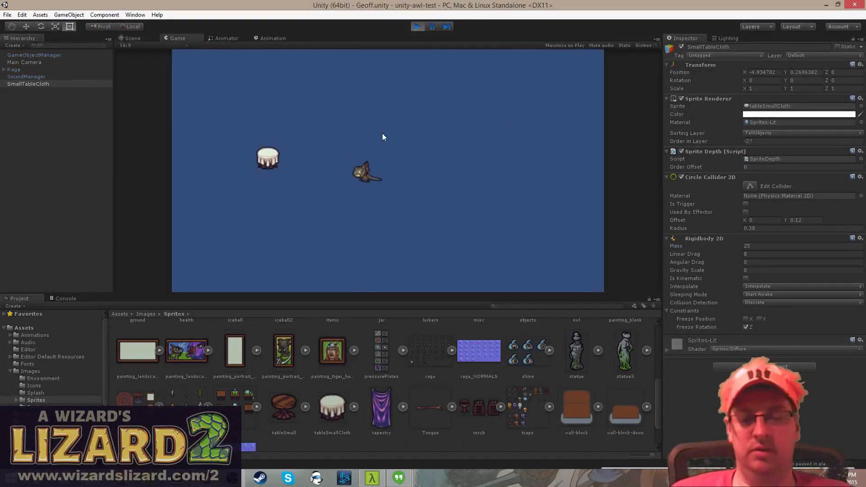
pyautogui.press('s')
pyautogui.press('w')
pyautogui.press('d')
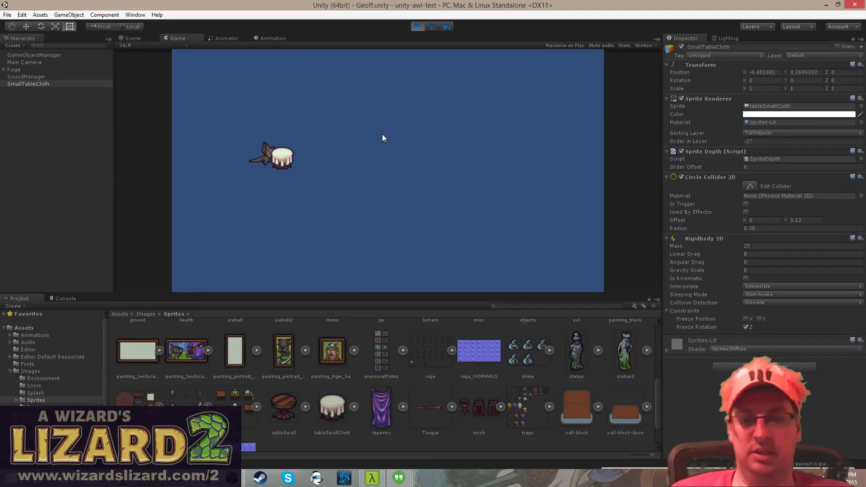
pyautogui.press('w')
pyautogui.press('d')
pyautogui.press('s')
pyautogui.press('d')
pyautogui.press('d')
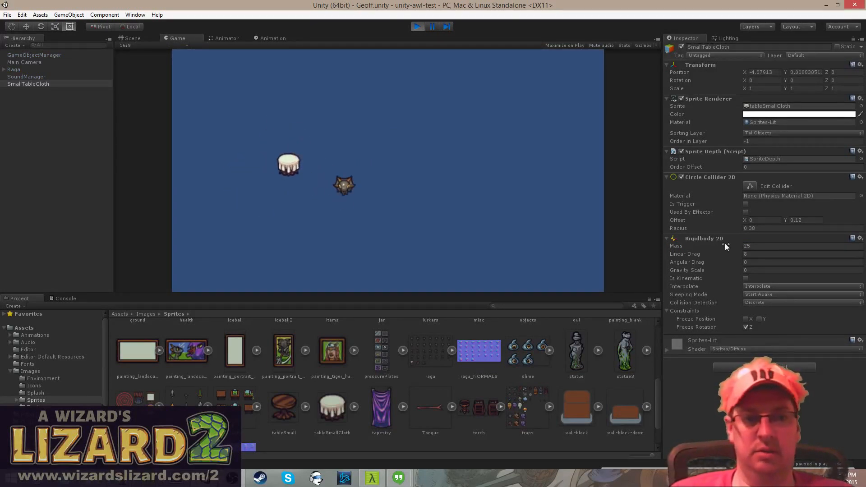
pyautogui.press('s')
pyautogui.press('a')
pyautogui.press('w')
# - Lower the table's Linear Drag to 7.22 during play and push the table across the scene with the character
pyautogui.click(699, 253)
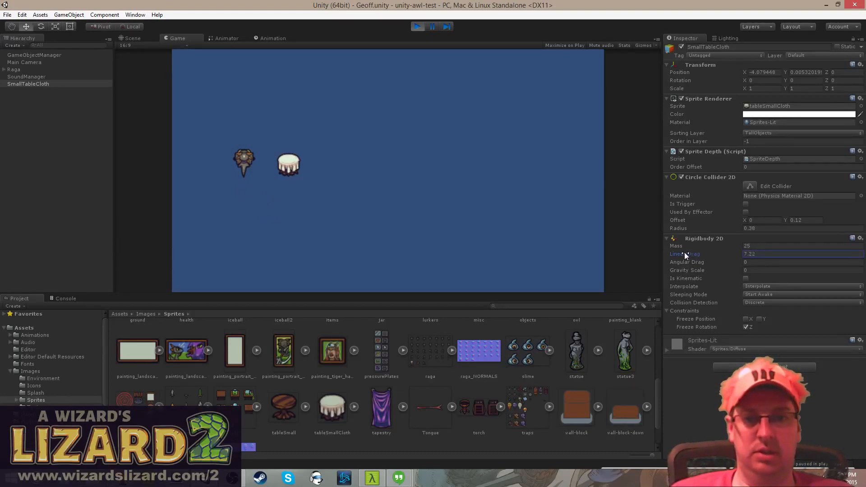
pyautogui.click(436, 129)
pyautogui.press('d')
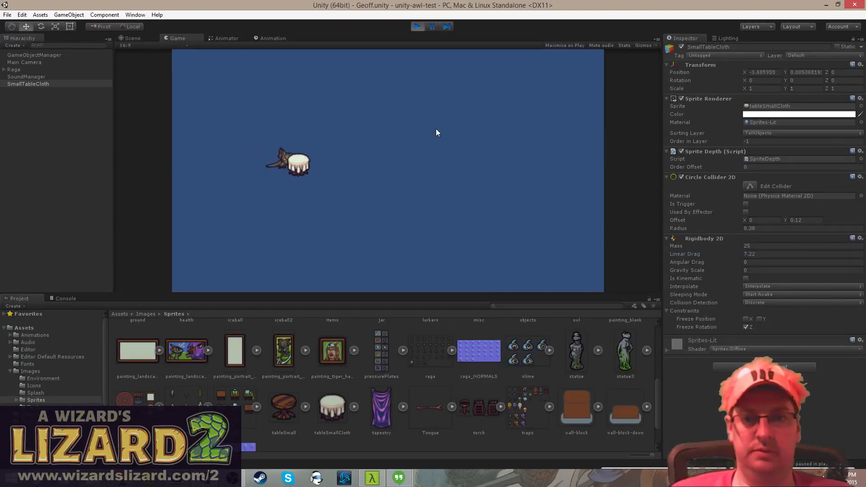
pyautogui.press('w')
pyautogui.press('d')
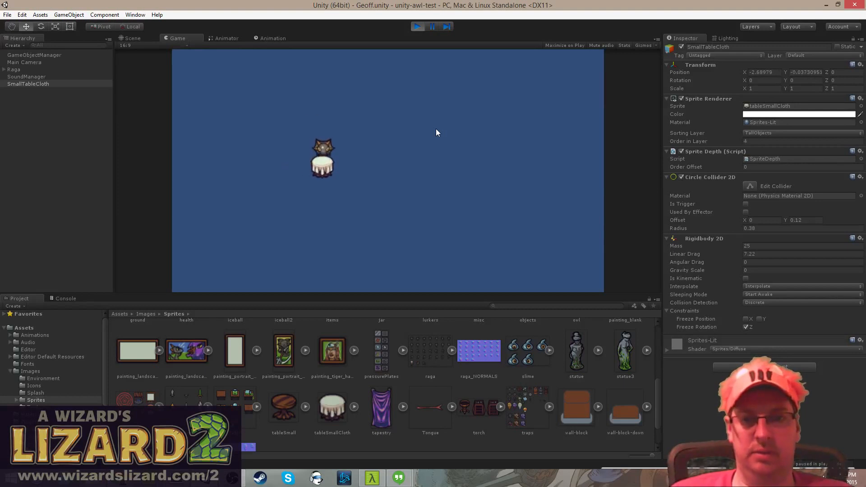
pyautogui.press('s')
pyautogui.press('a')
pyautogui.press('s')
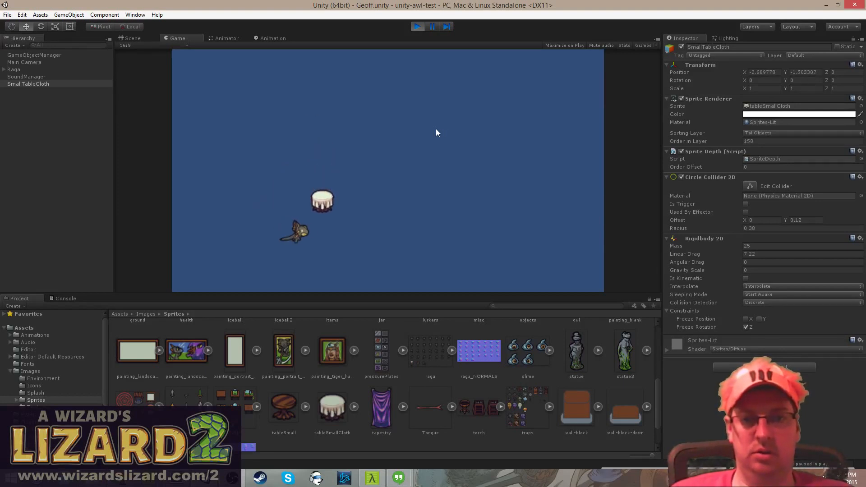
pyautogui.write('wd')
# - Set the table's Linear Drag to 7 during play and try to save the scene
pyautogui.write('7')
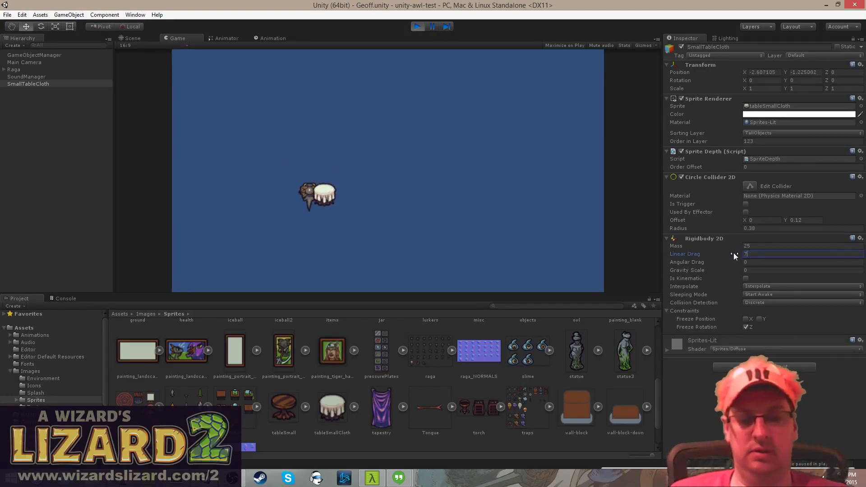
pyautogui.press('Tab')
pyautogui.hotkey('ctrl', 's')
# - Set the table's Linear Drag to 5 during play and push the table around with the character to test it
pyautogui.click(752, 254)
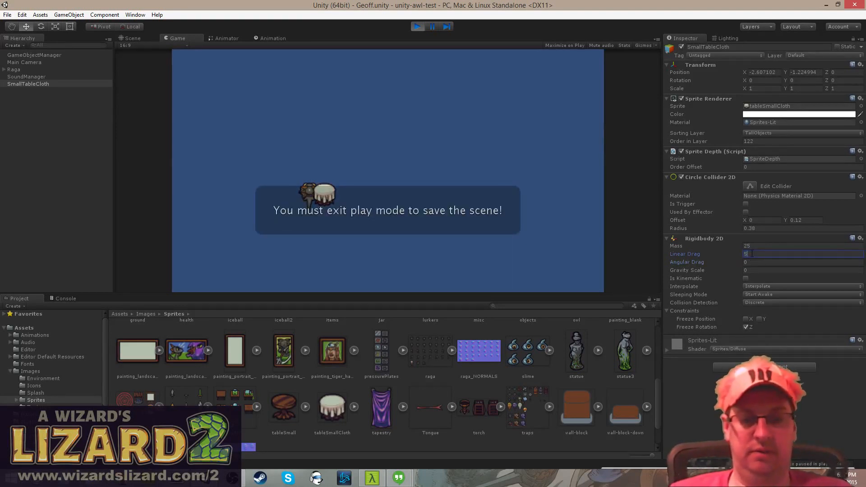
pyautogui.click(448, 149)
pyautogui.press('w')
pyautogui.press('a')
pyautogui.press('s')
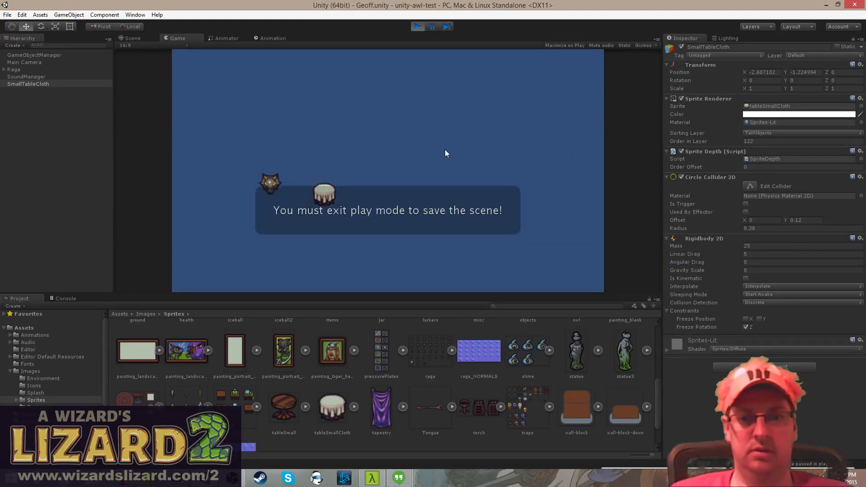
pyautogui.press('d')
pyautogui.press('s')
pyautogui.press('d')
pyautogui.press('w')
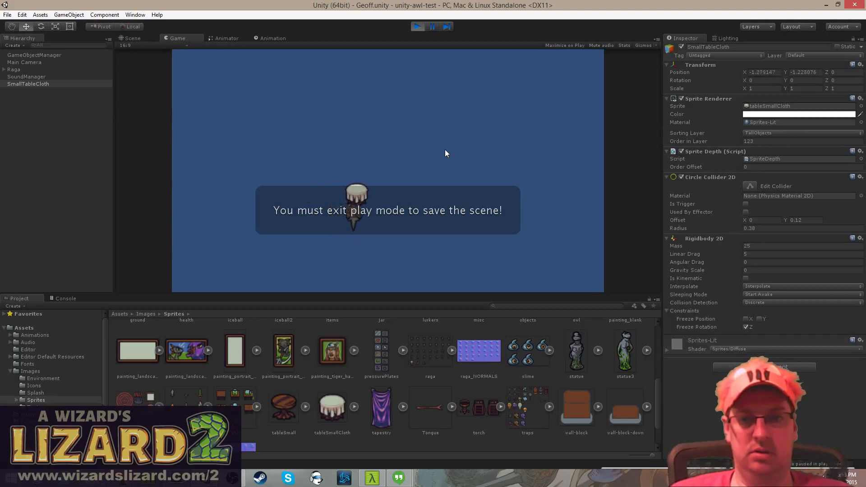
pyautogui.press('a')
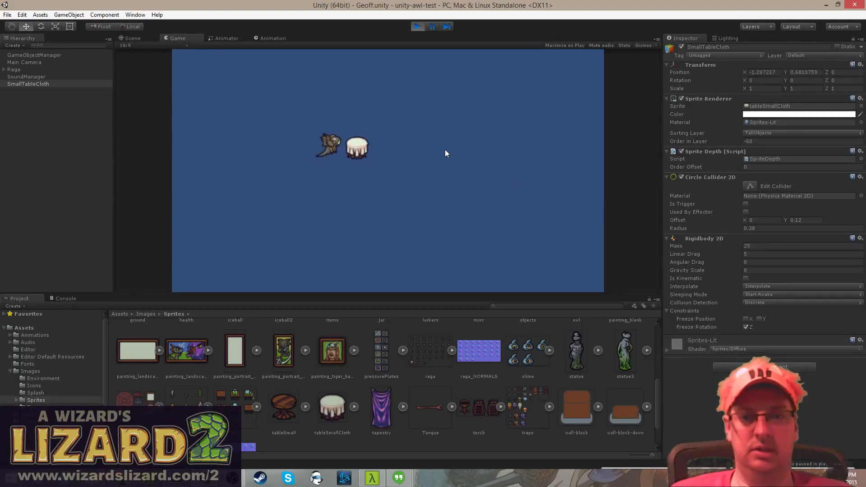
pyautogui.press('d')
pyautogui.press('a')
pyautogui.press('s')
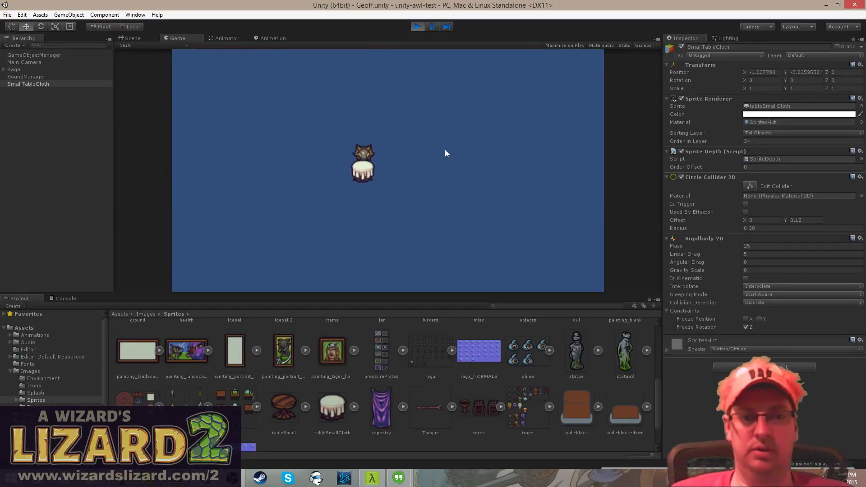
pyautogui.write('as')
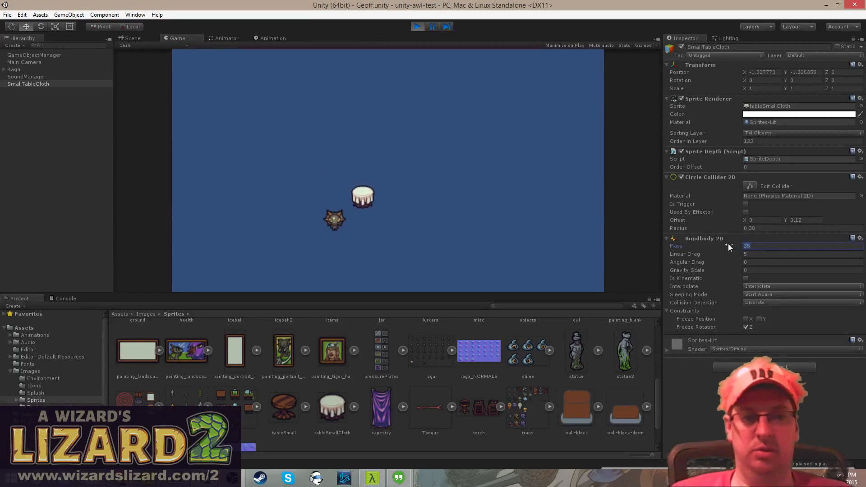
# - Set the table's Mass to 10 during play and test it by pushing the table in several directions
pyautogui.write('10')
pyautogui.click(435, 153)
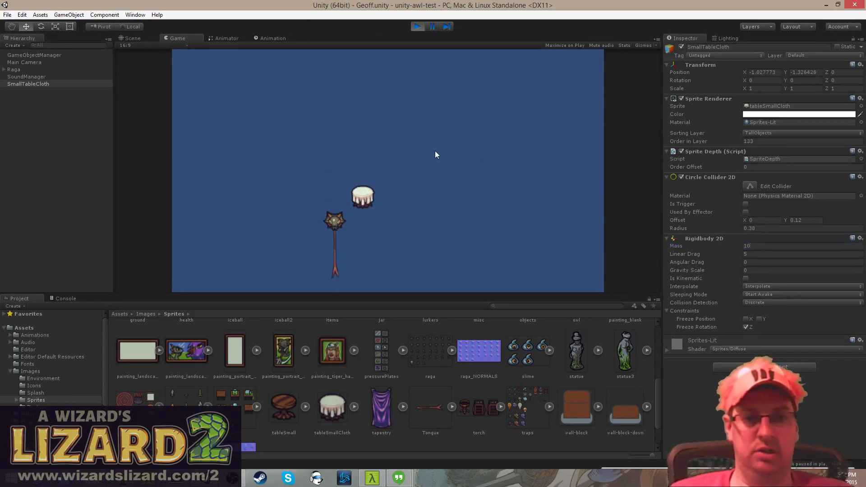
pyautogui.press('w')
pyautogui.press('d')
pyautogui.press('s')
pyautogui.press('a')
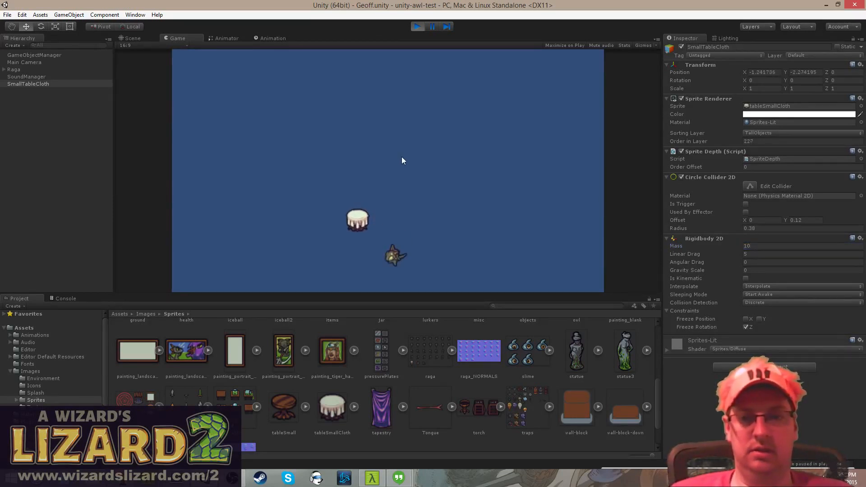
pyautogui.press('w')
pyautogui.press('d')
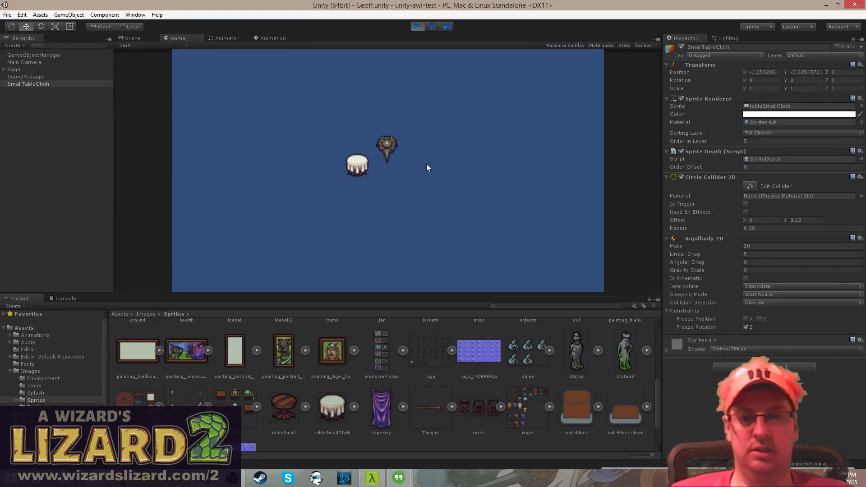
pyautogui.press('a')
pyautogui.press('s')
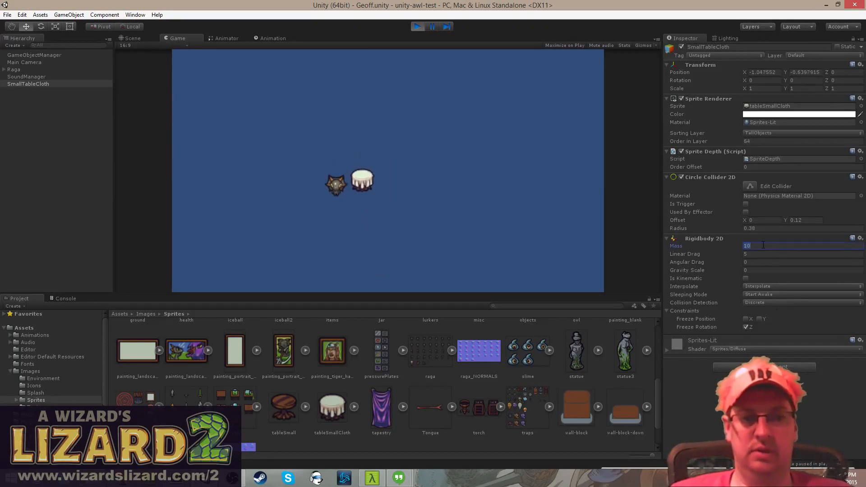
# - Set the table's Mass to 15 during play and test it by pushing the table from different sides
pyautogui.click(473, 169)
pyautogui.press('w')
pyautogui.press('d')
pyautogui.press('s')
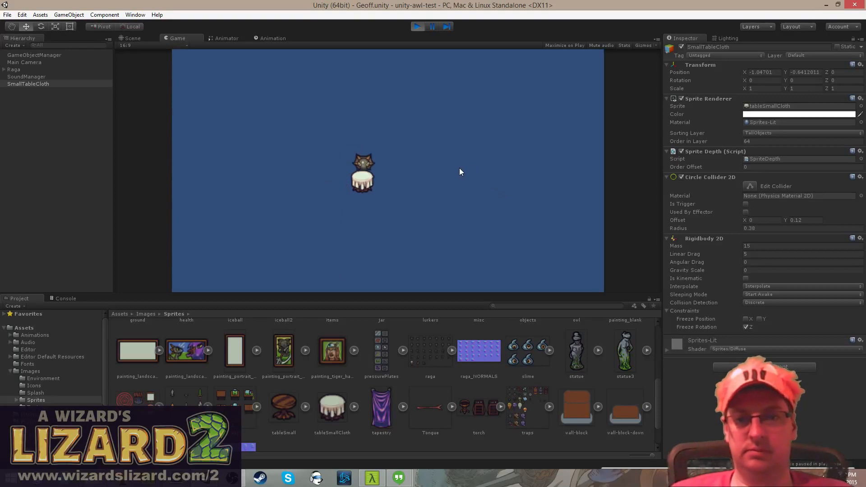
pyautogui.press('d')
pyautogui.press('s')
pyautogui.press('a')
pyautogui.press('w')
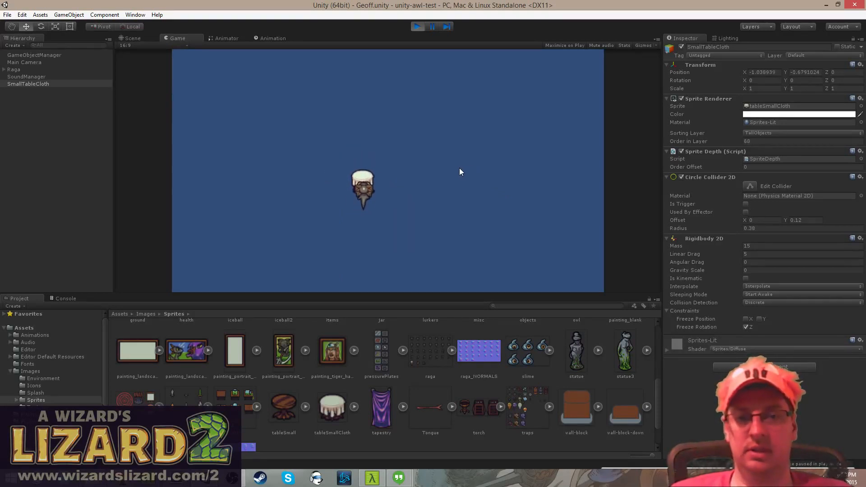
pyautogui.press('a')
pyautogui.press('d')
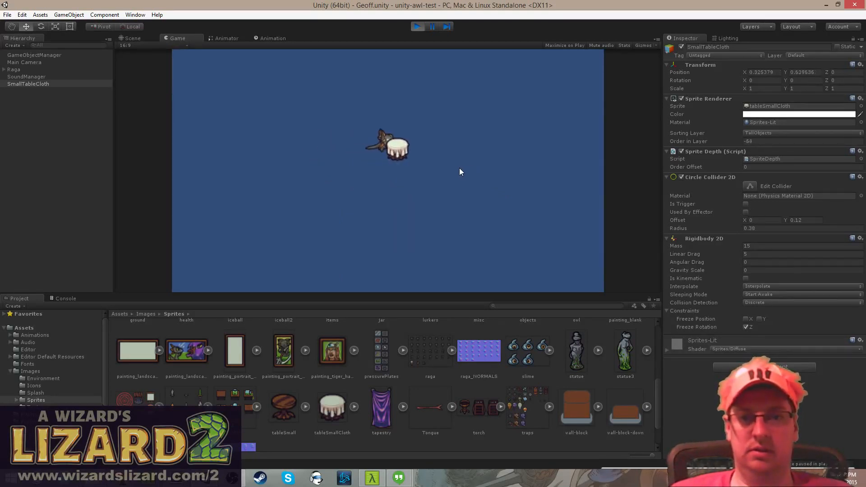
pyautogui.press('w')
pyautogui.press('s')
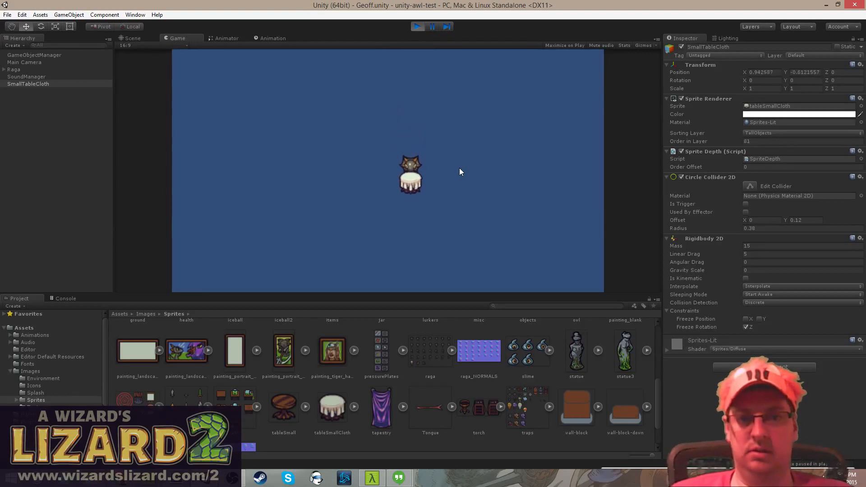
# - Push the table around with the character from all sides to test Mass 15 and Linear Drag 5, and try to save the scene during play
pyautogui.press('d')
pyautogui.press('s')
pyautogui.press('a')
pyautogui.press('d')
pyautogui.press('s')
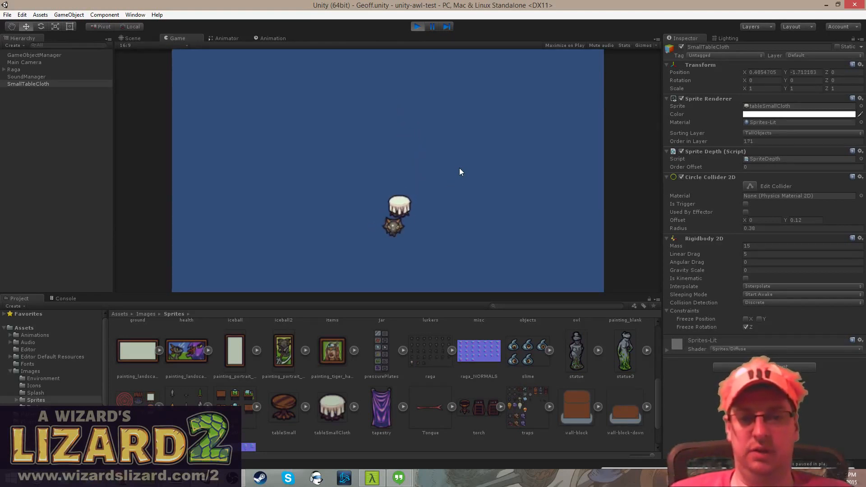
pyautogui.press('w')
pyautogui.press('w')
pyautogui.press('d')
pyautogui.press('s')
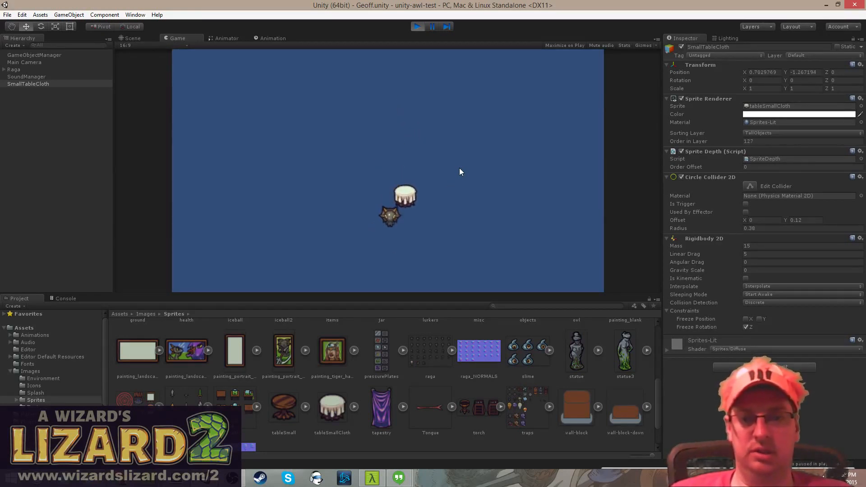
pyautogui.press('d')
pyautogui.press('w')
pyautogui.press('a')
pyautogui.press('s')
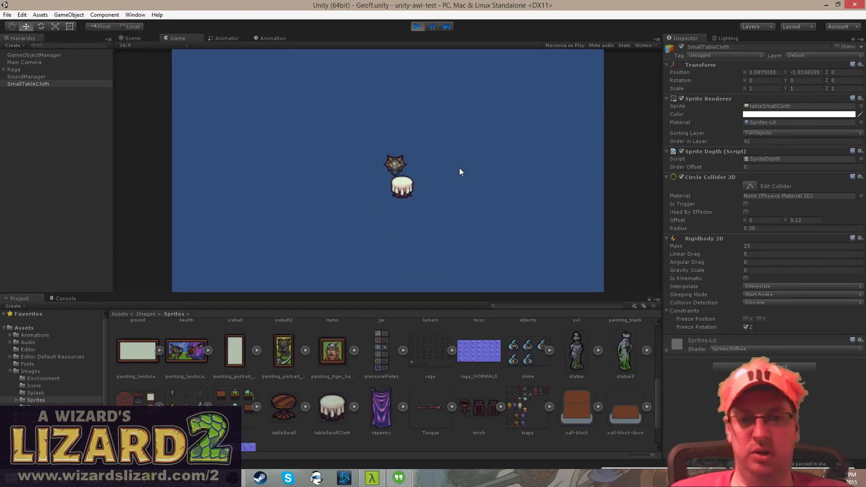
pyautogui.press('d')
pyautogui.press('w')
pyautogui.press('a')
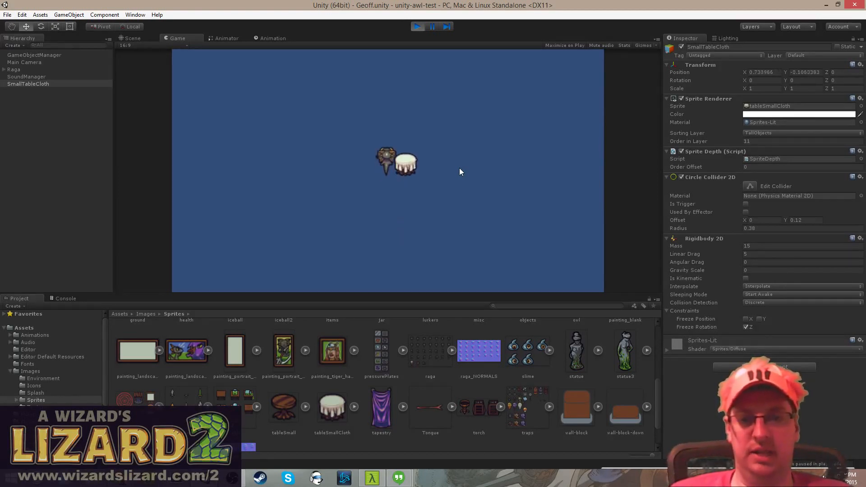
pyautogui.press('d')
pyautogui.press('s')
pyautogui.press('w')
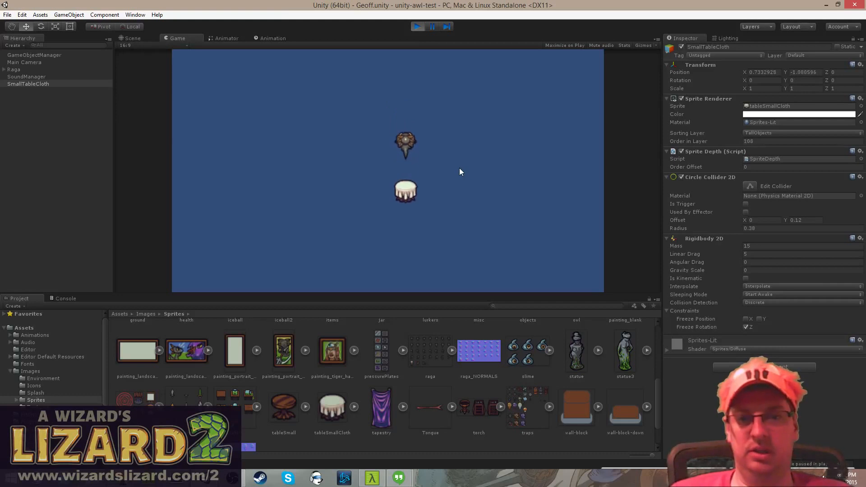
pyautogui.press('a')
pyautogui.press('s')
pyautogui.press('d')
pyautogui.press('w')
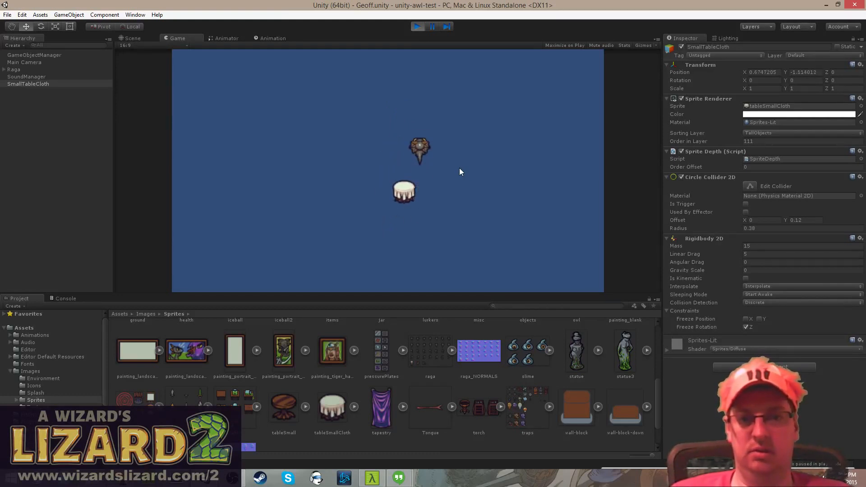
pyautogui.press('a')
pyautogui.press('s')
pyautogui.press('s')
pyautogui.press('d')
pyautogui.press('w')
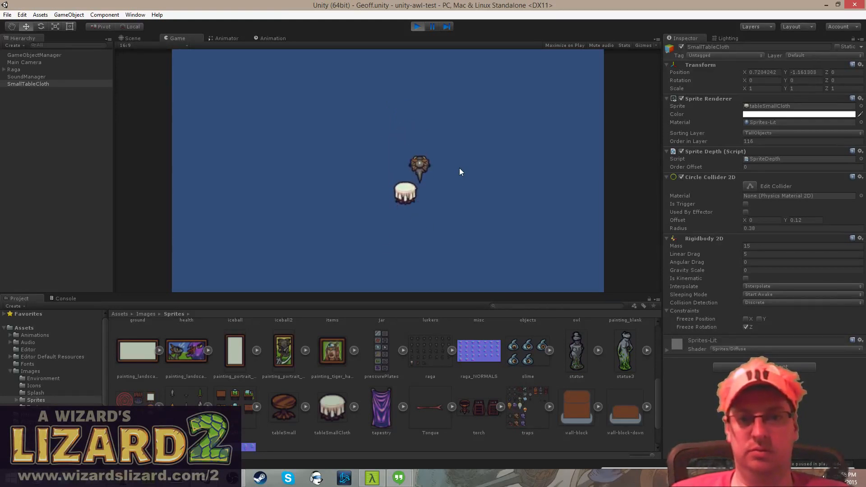
pyautogui.press('a')
pyautogui.press('s')
pyautogui.press('d')
pyautogui.press('w')
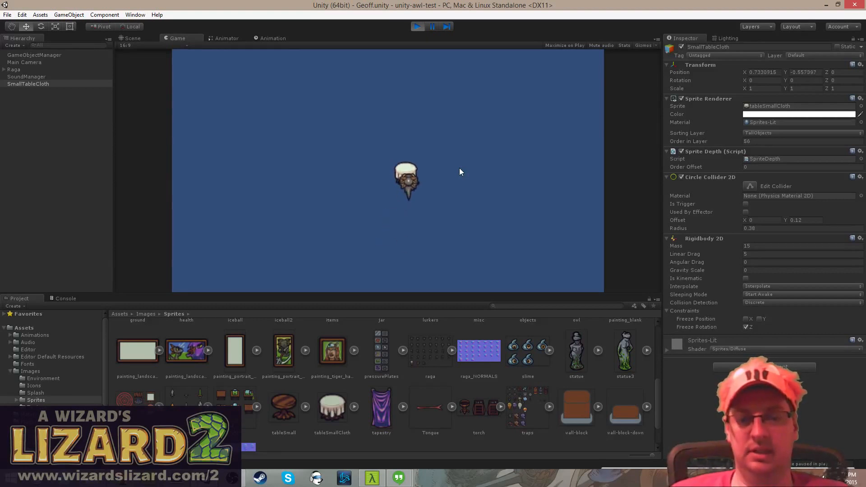
pyautogui.press('w')
pyautogui.press('s')
pyautogui.press('a')
pyautogui.press('w')
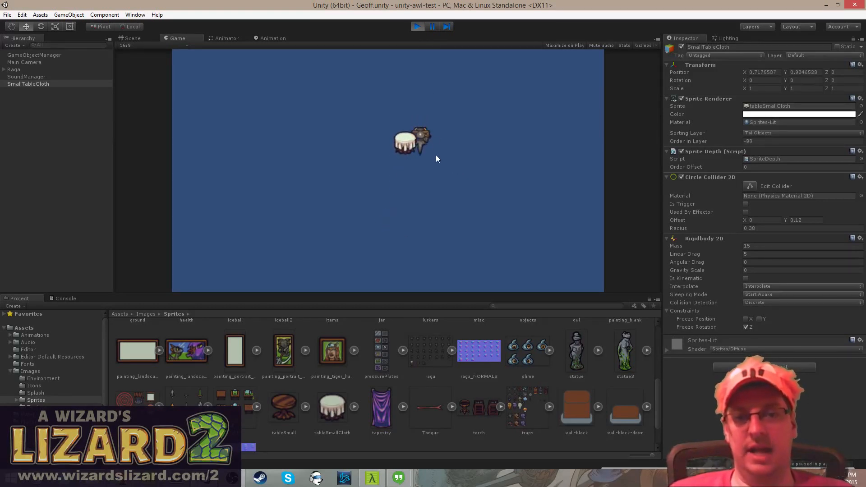
pyautogui.press('a')
pyautogui.press('s')
pyautogui.press('s')
pyautogui.press('a')
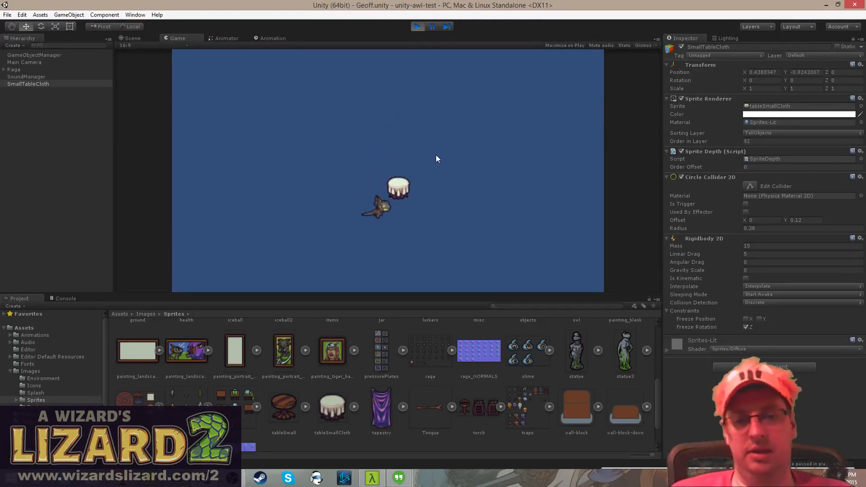
pyautogui.press('d')
pyautogui.press('w')
pyautogui.press('d')
pyautogui.press('a')
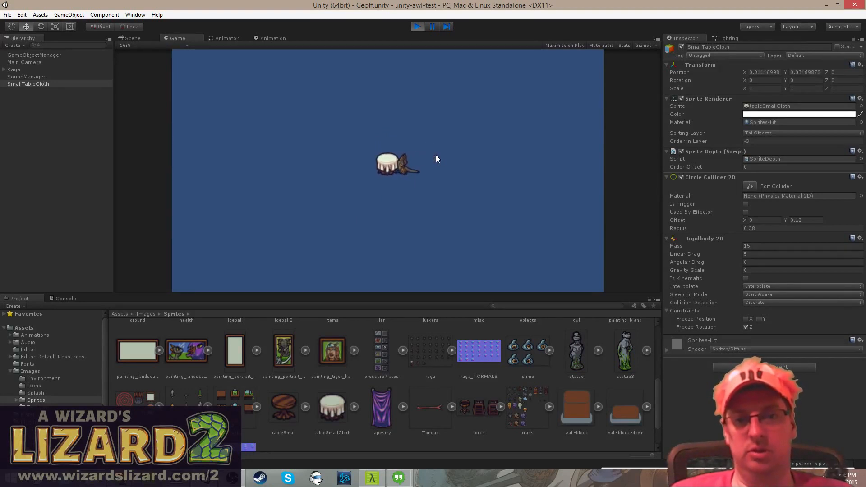
pyautogui.press('w')
pyautogui.press('a')
pyautogui.press('w')
pyautogui.press('s')
pyautogui.press('d')
pyautogui.press('w')
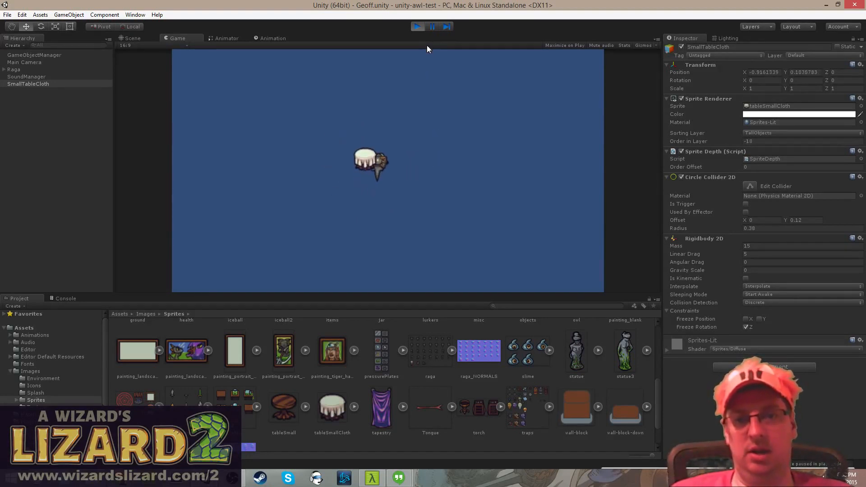
pyautogui.press('w')
pyautogui.press('a')
pyautogui.press('s')
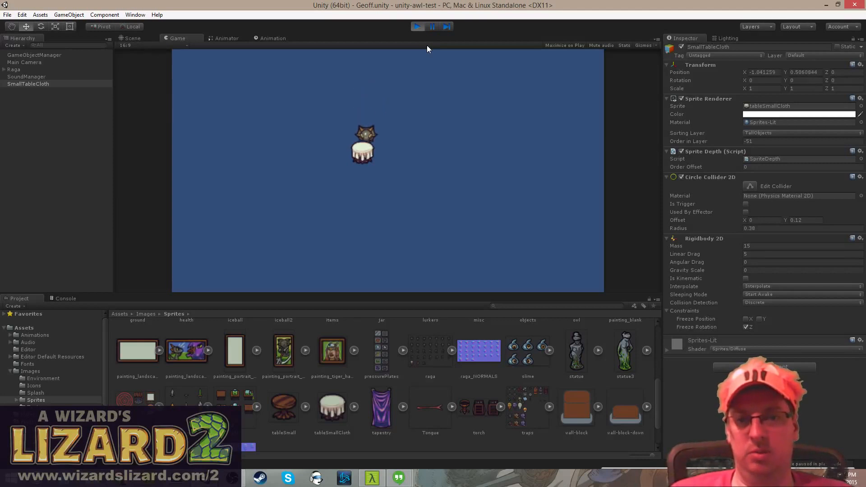
pyautogui.press('w')
pyautogui.press('d')
pyautogui.press('s')
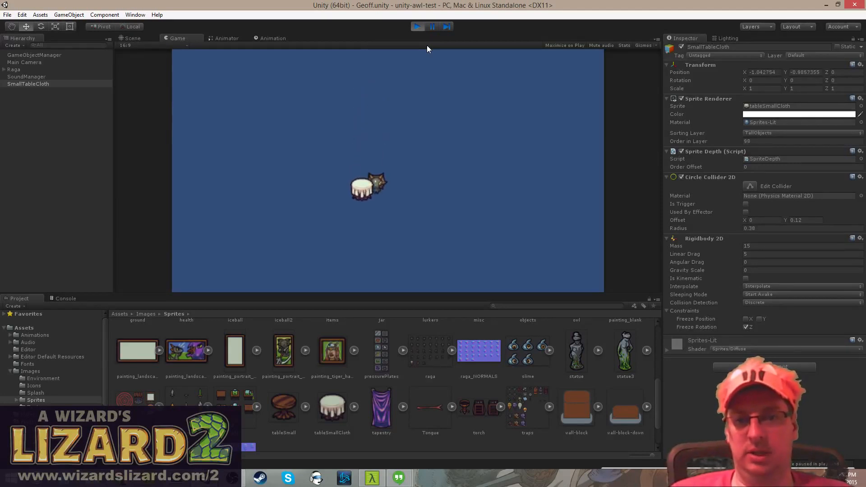
pyautogui.press('a')
pyautogui.press('w')
pyautogui.press('d')
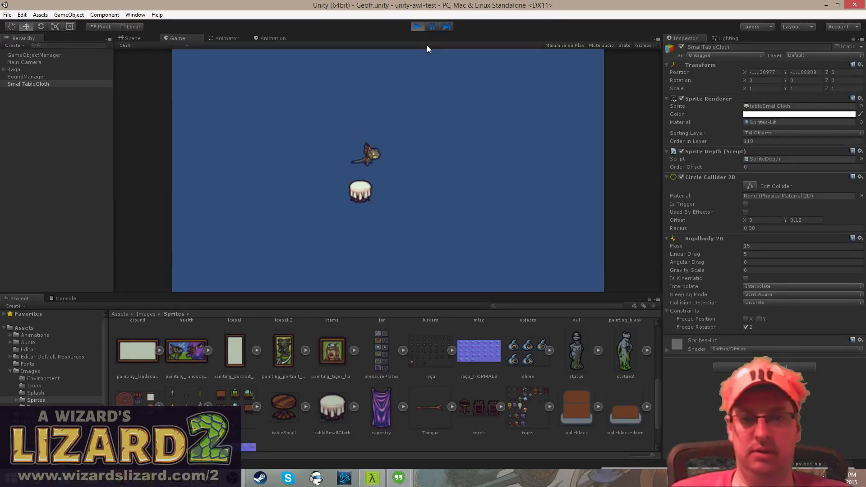
pyautogui.press('s')
pyautogui.press('a')
pyautogui.press('s')
pyautogui.press('a')
pyautogui.press('w')
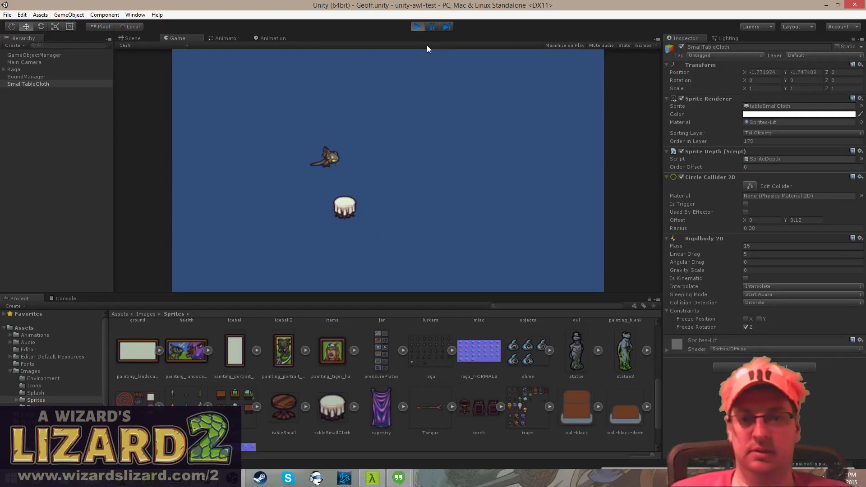
pyautogui.press('s')
pyautogui.press('a')
pyautogui.hotkey('ctrl', 's')
# - Exit play mode, set the table's Rigidbody 2D Mass to 15 and Linear Drag to 5, and save the scene
pyautogui.click(36, 84)
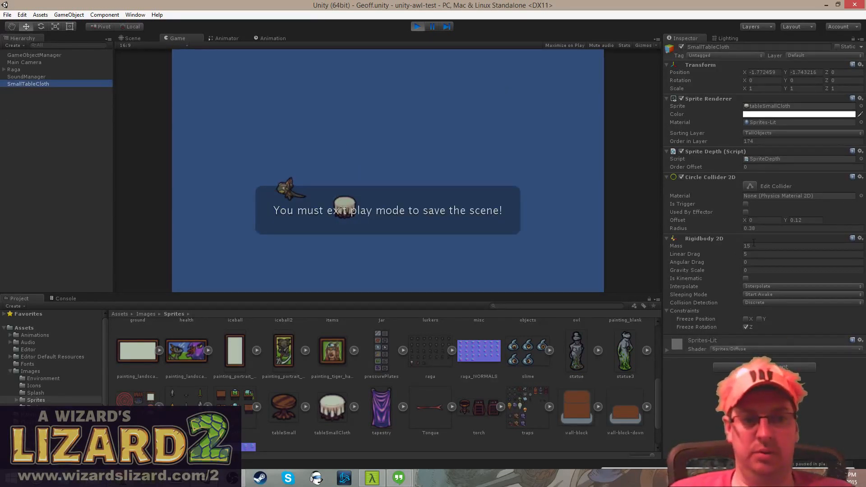
pyautogui.click(417, 26)
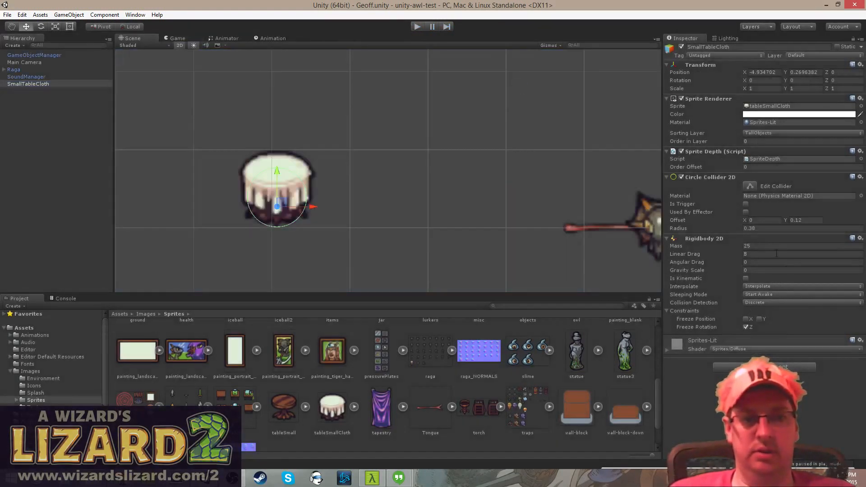
pyautogui.click(766, 246)
pyautogui.write('15')
pyautogui.press('Tab')
pyautogui.write('5')
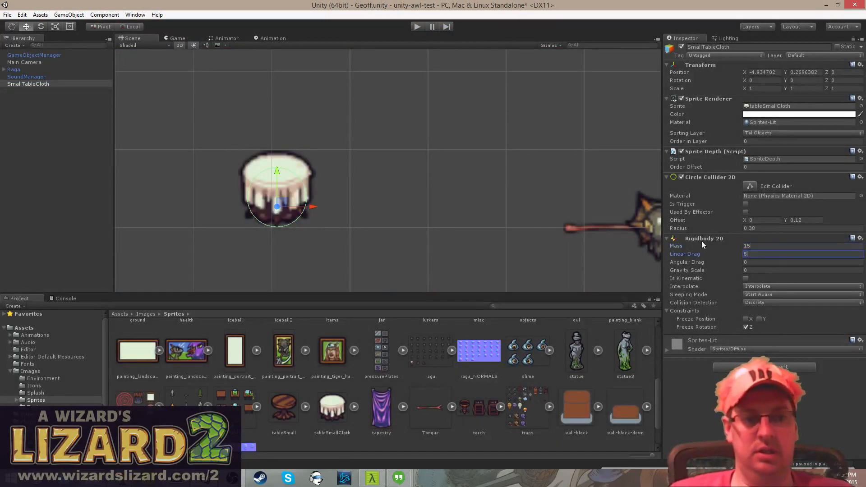
pyautogui.click(32, 98)
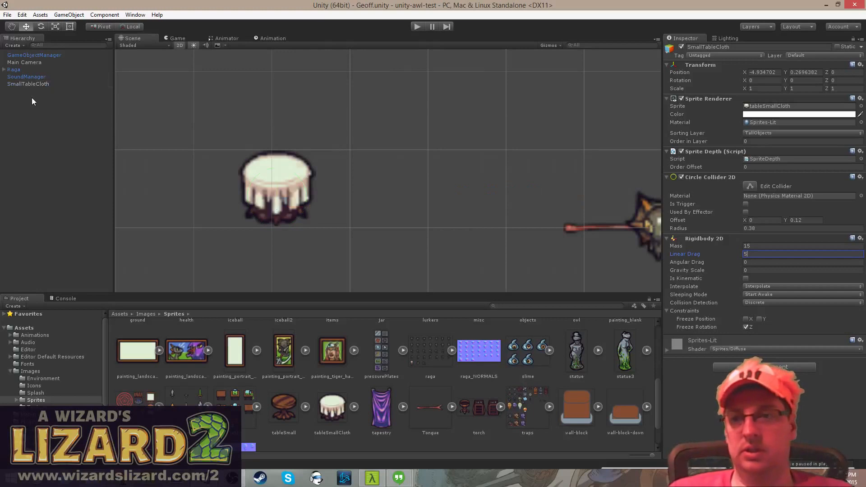
pyautogui.click(50, 86)
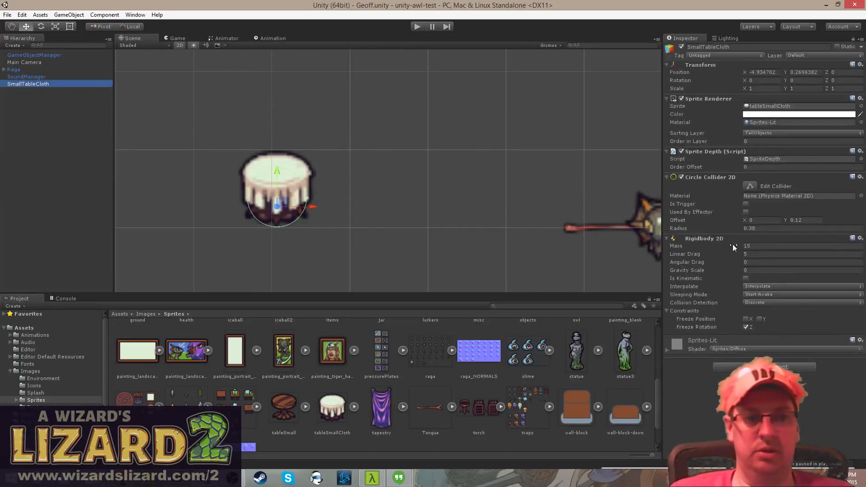
# - Disable the Circle Collider 2D on SmallTableCloth and add a Box Collider 2D component in its place
pyautogui.click(681, 177)
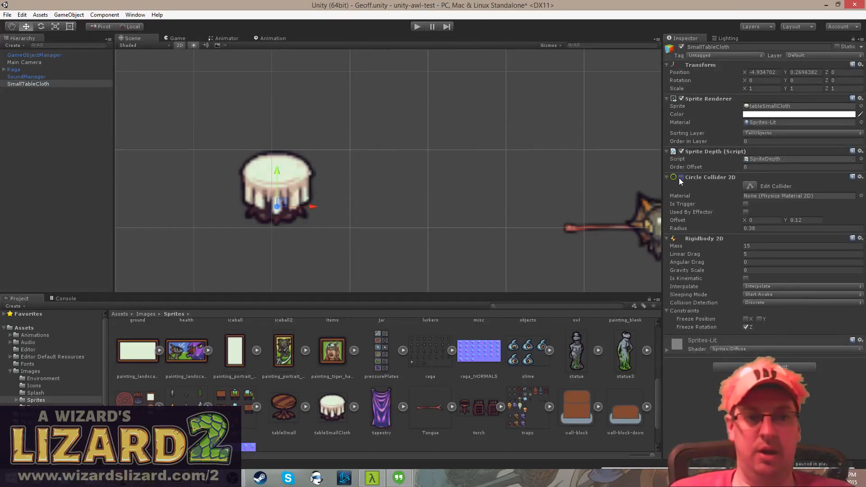
pyautogui.click(808, 367)
pyautogui.write('box')
pyautogui.press('Down')
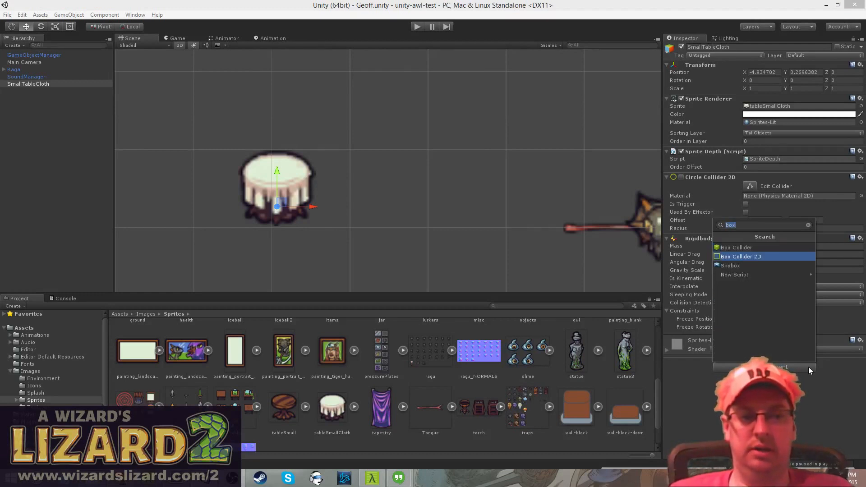
pyautogui.press('Return')
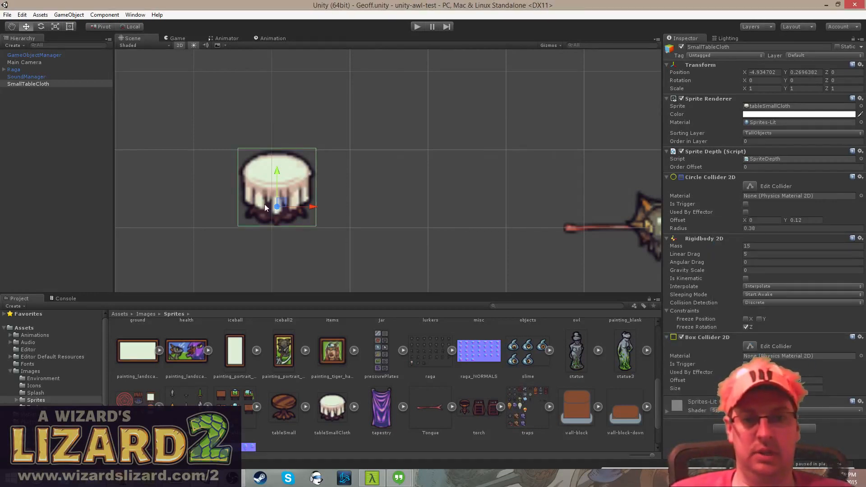
# - Shrink the Box Collider 2D to the table's outline from the base up to the middle of the tabletop, and save the scene
pyautogui.click(34, 84)
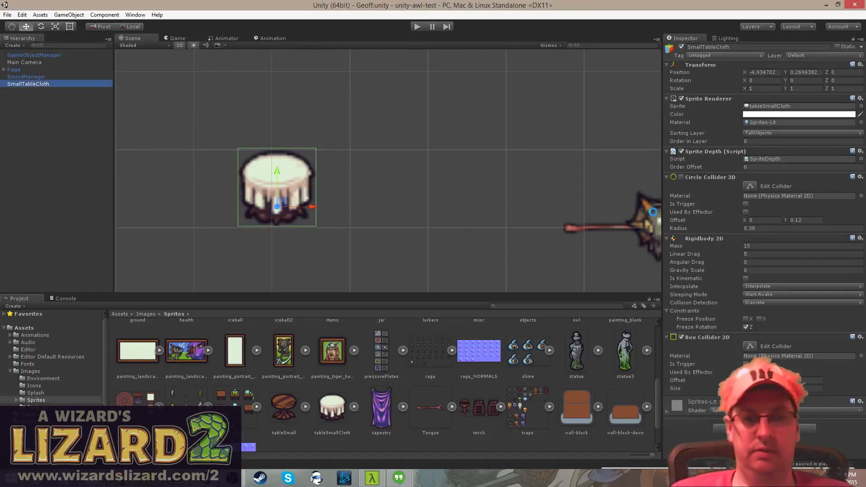
pyautogui.click(745, 338)
pyautogui.click(745, 338)
pyautogui.click(753, 345)
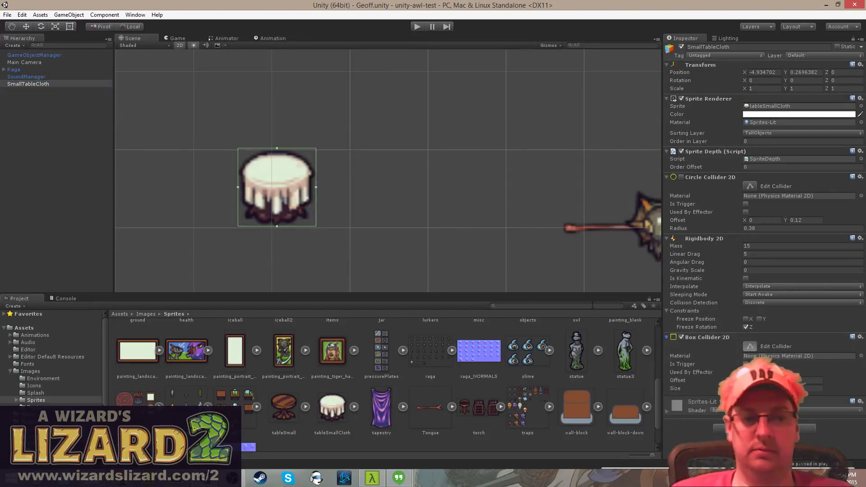
pyautogui.moveTo(277, 148); pyautogui.dragTo(279, 170)
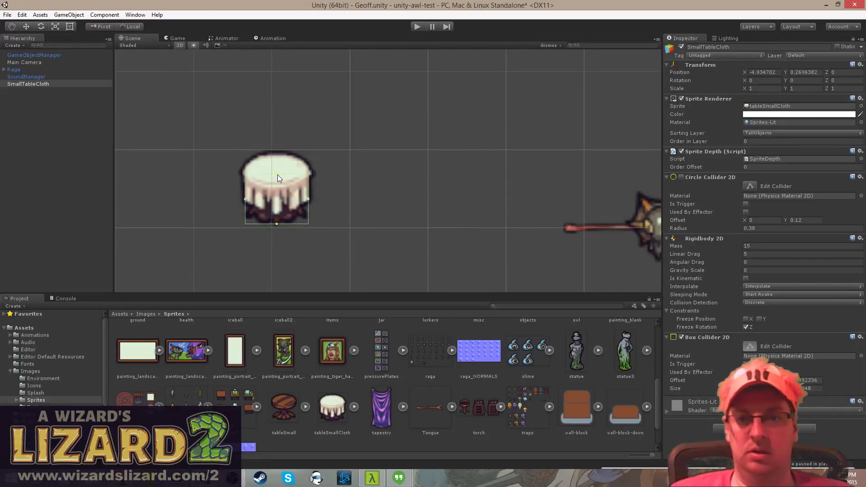
pyautogui.moveTo(277, 174); pyautogui.dragTo(277, 176)
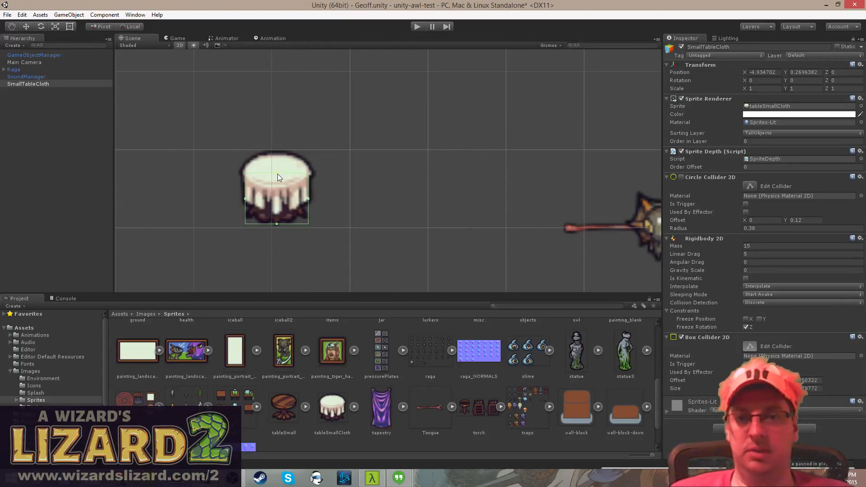
pyautogui.click(76, 137)
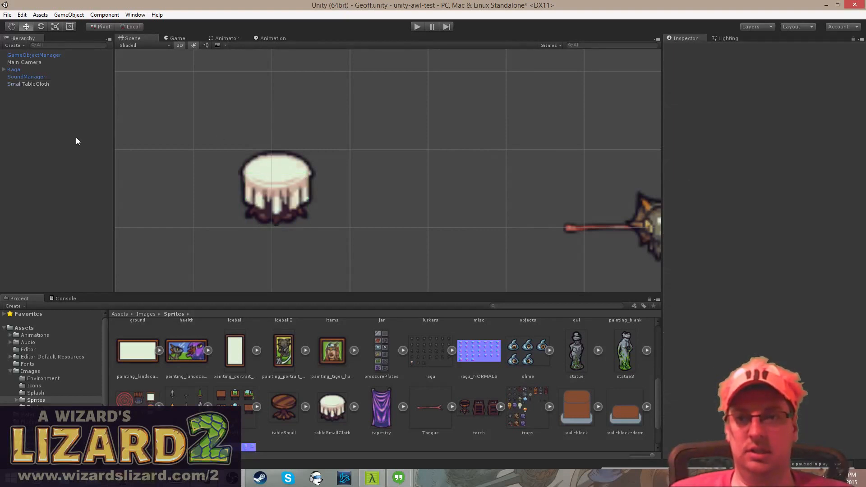
pyautogui.hotkey('ctrl', 's')
# - Play the scene, push SmallTableCloth with the character from all sides to test the Box Collider 2D, and exit play mode
pyautogui.click(265, 182)
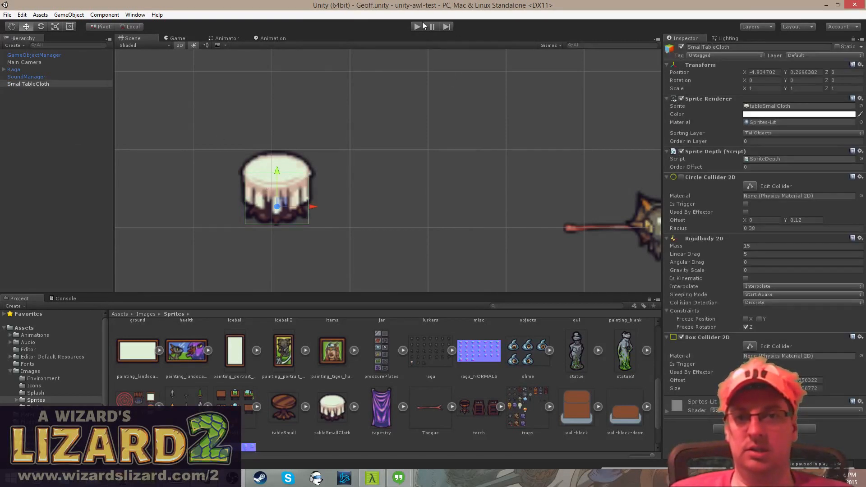
pyautogui.click(417, 27)
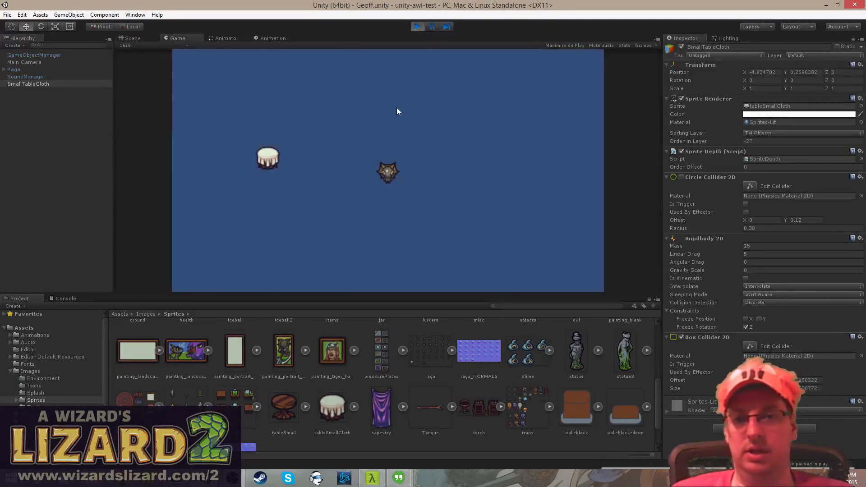
pyautogui.press('a')
pyautogui.press('s')
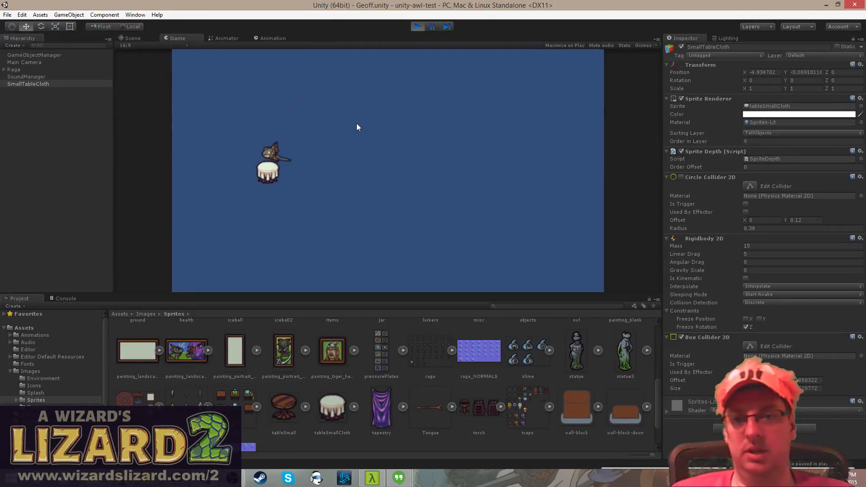
pyautogui.press('a')
pyautogui.press('s')
pyautogui.press('d')
pyautogui.press('w')
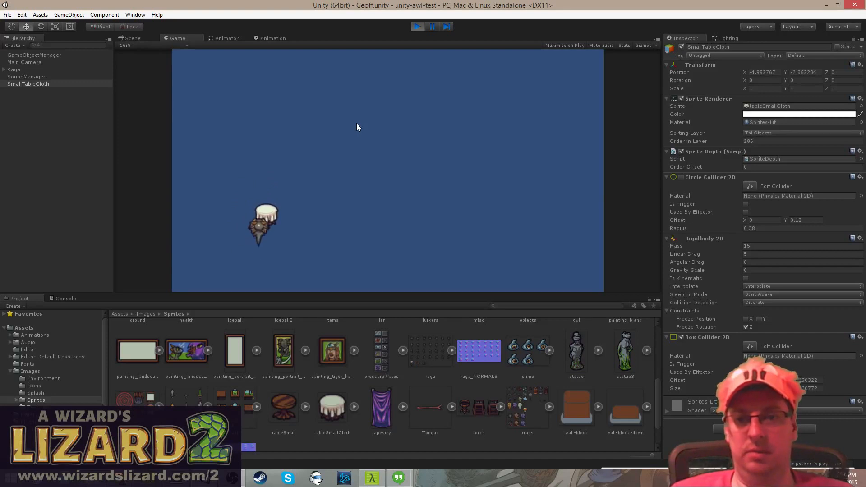
pyautogui.press('a')
pyautogui.press('w')
pyautogui.press('d')
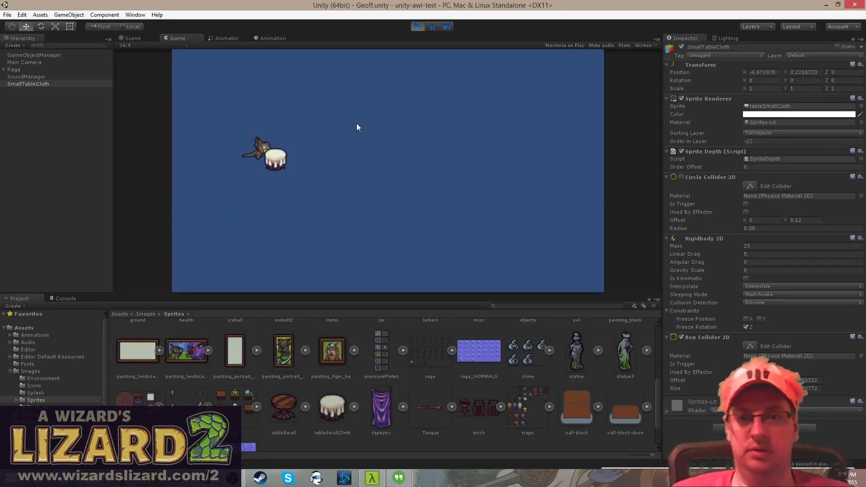
pyautogui.press('a')
pyautogui.press('s')
pyautogui.press('d')
pyautogui.press('d')
pyautogui.press('w')
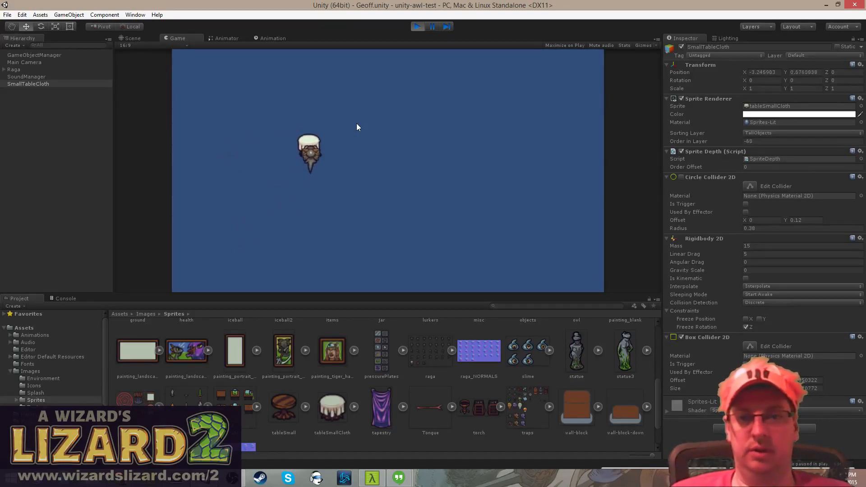
pyautogui.press('a')
pyautogui.press('w')
pyautogui.press('d')
pyautogui.press('s')
pyautogui.press('d')
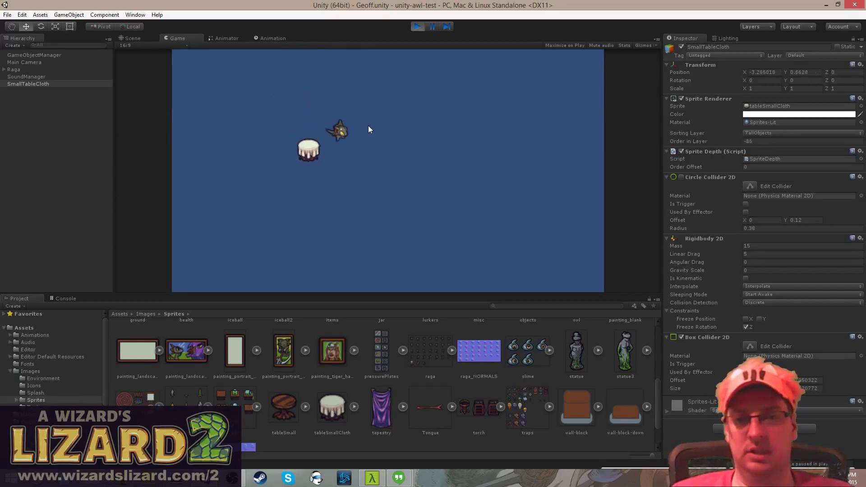
pyautogui.press('s')
pyautogui.press('a')
pyautogui.press('s')
pyautogui.press('a')
pyautogui.press('w')
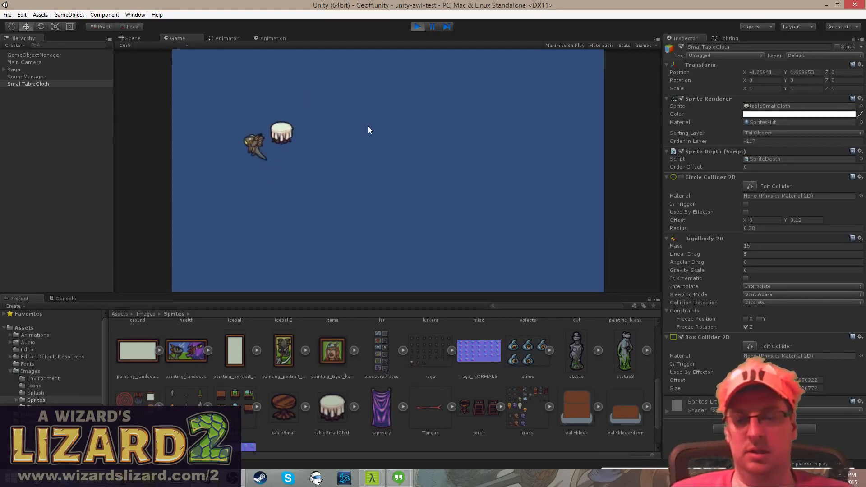
pyautogui.press('w')
pyautogui.press('d')
pyautogui.press('s')
pyautogui.press('a')
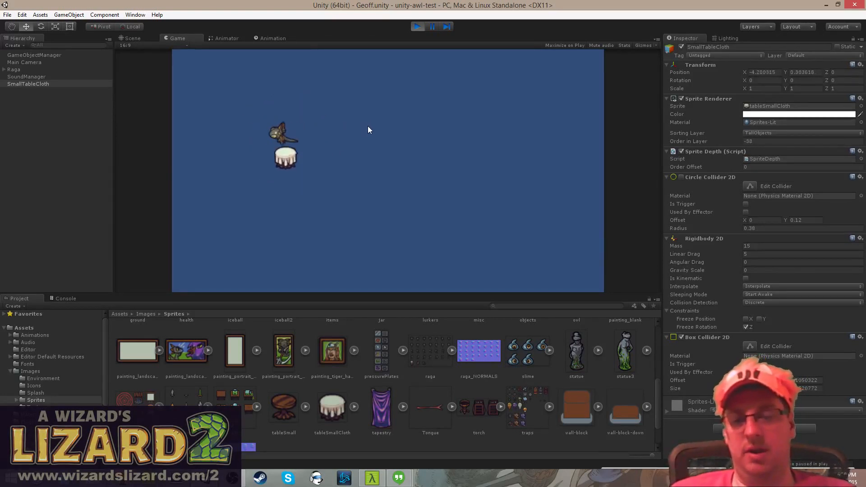
pyautogui.press('s')
pyautogui.press('d')
pyautogui.press('a')
pyautogui.press('w')
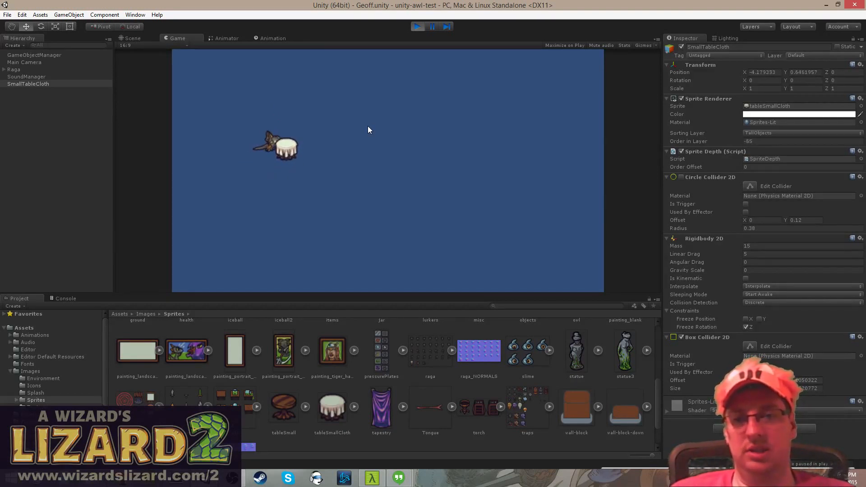
pyautogui.press('d')
pyautogui.press('s')
pyautogui.press('d')
pyautogui.press('w')
pyautogui.press('a')
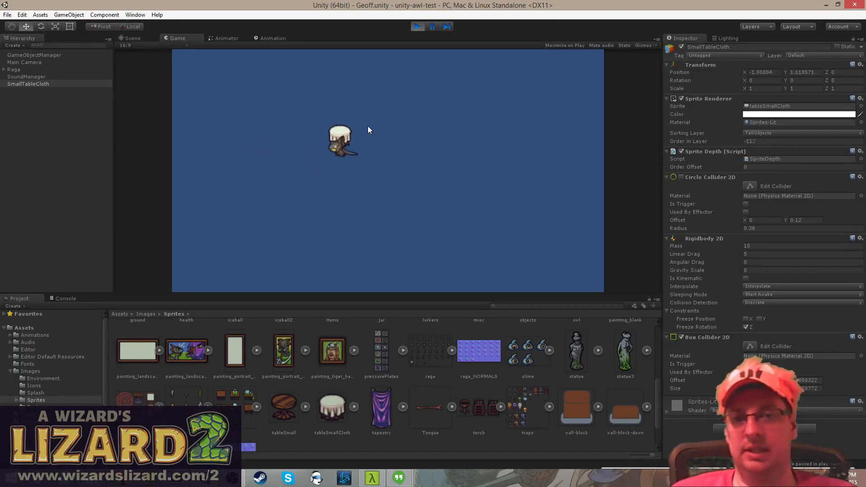
pyautogui.press('w')
pyautogui.press('d')
pyautogui.press('s')
pyautogui.press('s')
pyautogui.press('d')
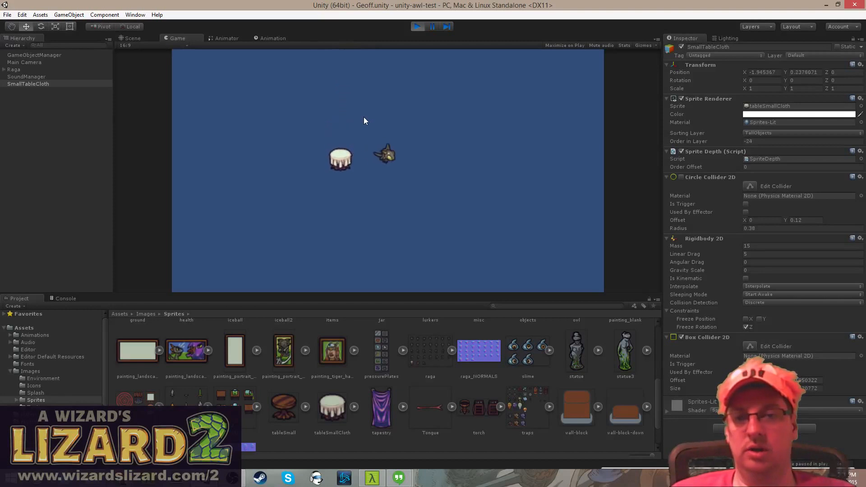
pyautogui.press('s')
pyautogui.press('a')
pyautogui.press('w')
pyautogui.press('w')
pyautogui.press('a')
pyautogui.press('w')
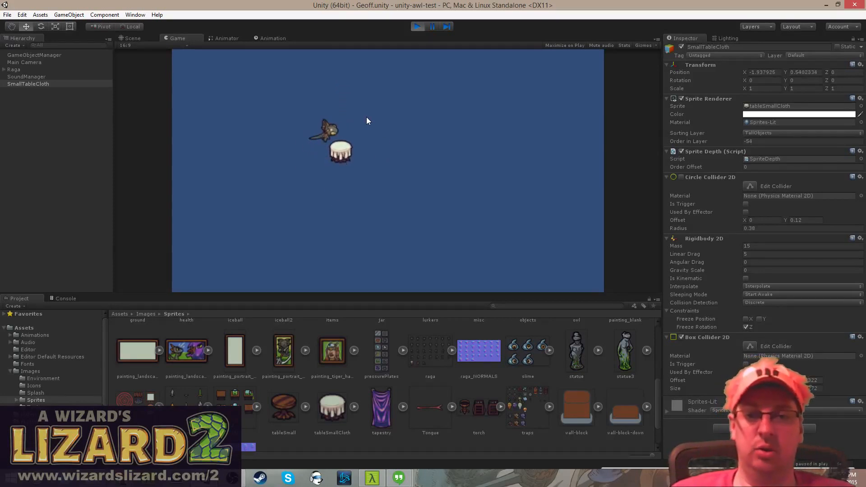
pyautogui.press('d')
pyautogui.press('s')
pyautogui.press('a')
pyautogui.press('s')
pyautogui.press('d')
pyautogui.press('w')
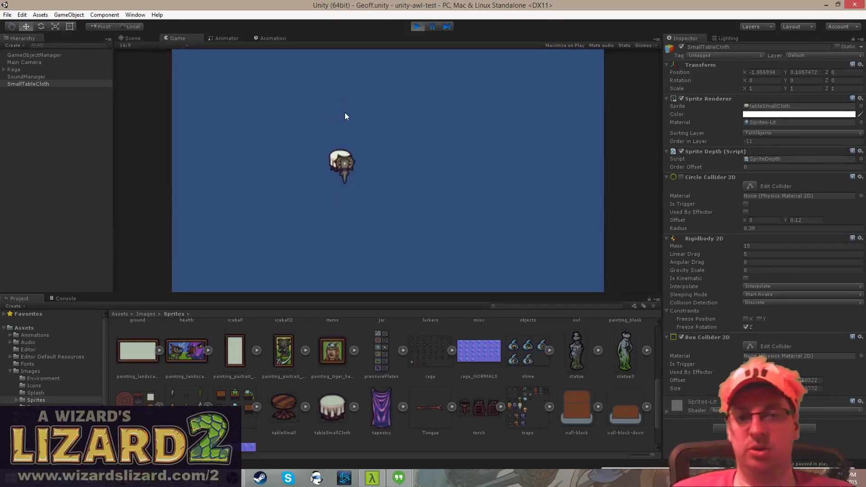
pyautogui.press('d')
pyautogui.press('w')
pyautogui.press('a')
pyautogui.hotkey('ctrl', 's')
pyautogui.click(416, 26)
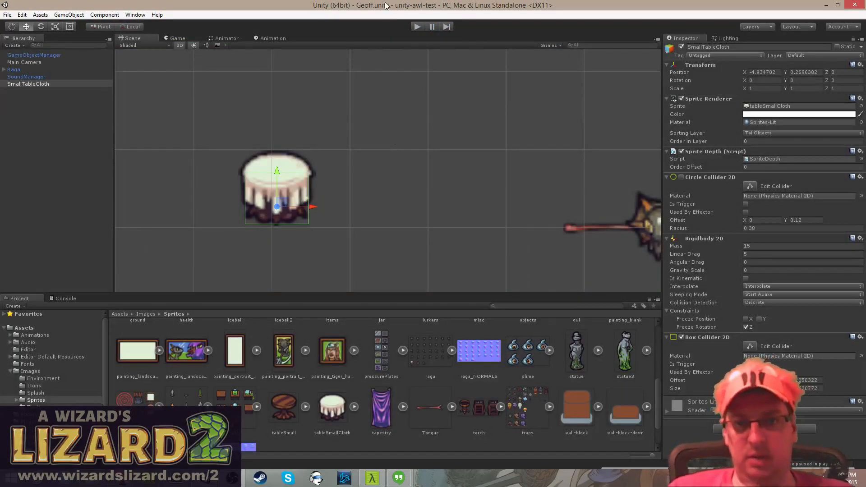
# - Create a prefab of SmallTableCloth in the Resources/Prefabs/Props folder
pyautogui.click(61, 138)
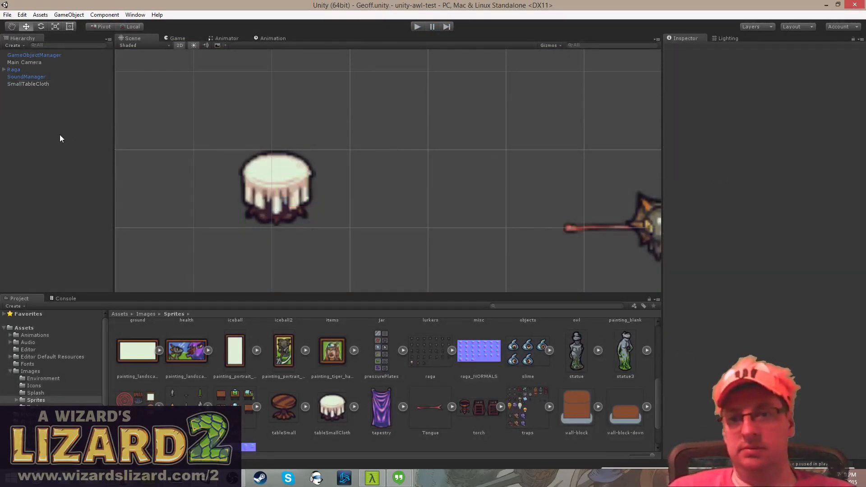
pyautogui.scroll(-5, 48, 395)
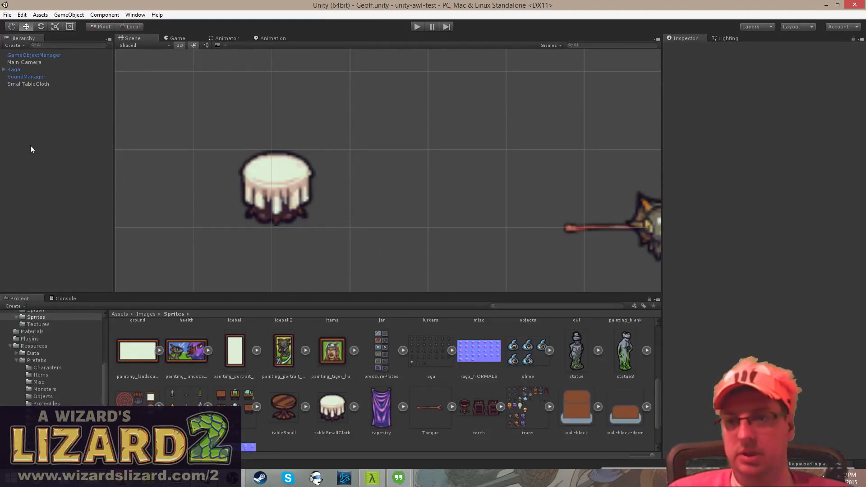
pyautogui.click(48, 409)
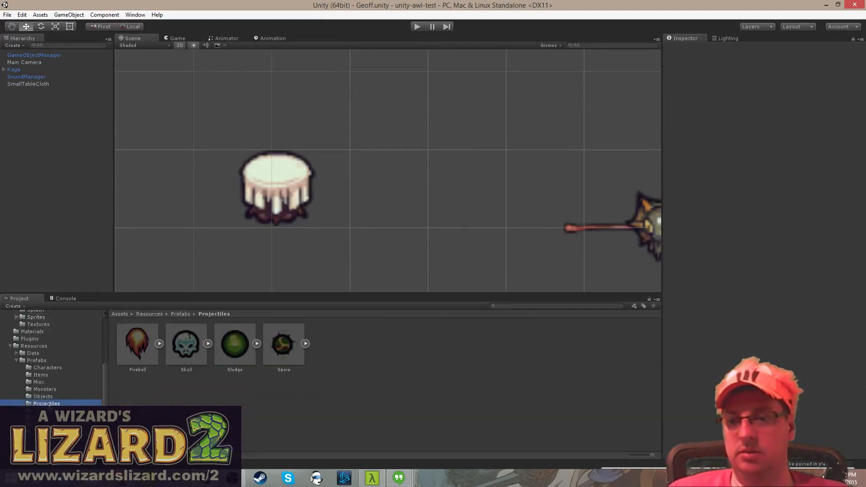
pyautogui.moveTo(38, 89); pyautogui.dragTo(481, 385)
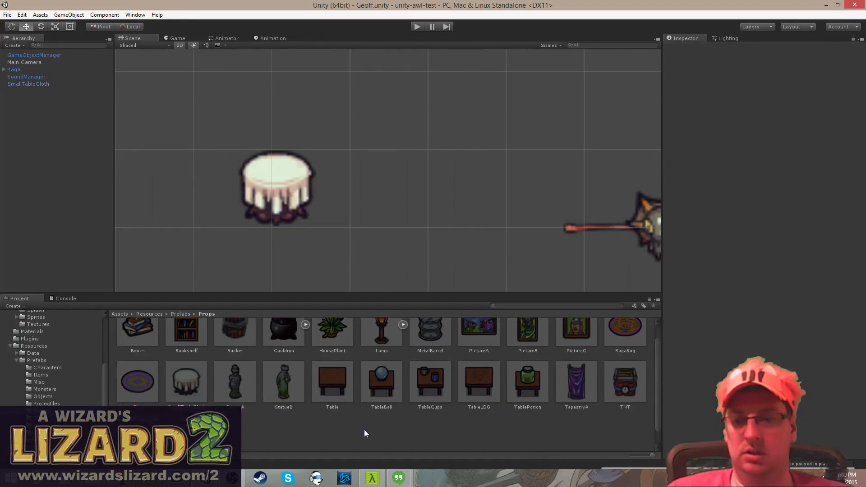
# - Set the SmallTableCloth prefab's position to X 0 and Y 0
pyautogui.click(196, 374)
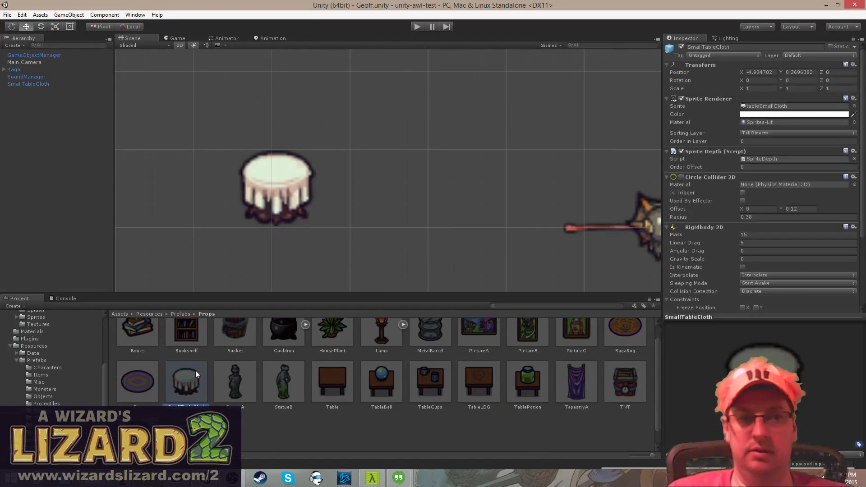
pyautogui.click(768, 65)
pyautogui.click(749, 65)
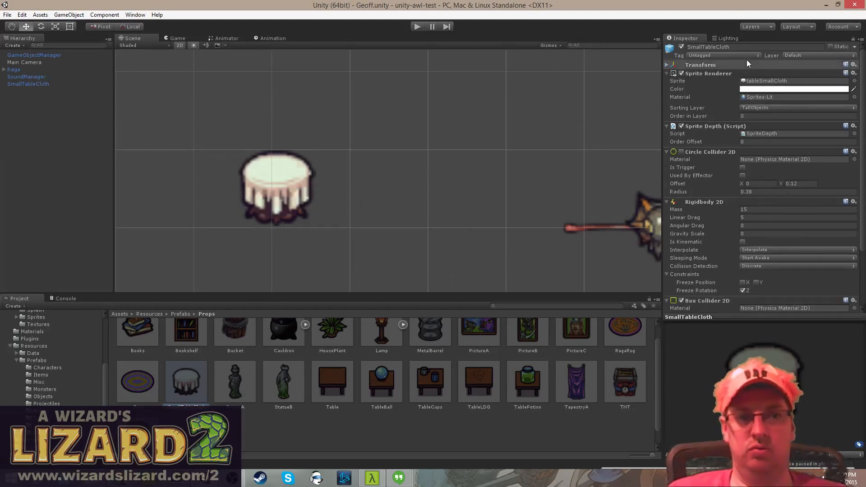
pyautogui.write('0')
pyautogui.press('Tab')
pyautogui.write('0')
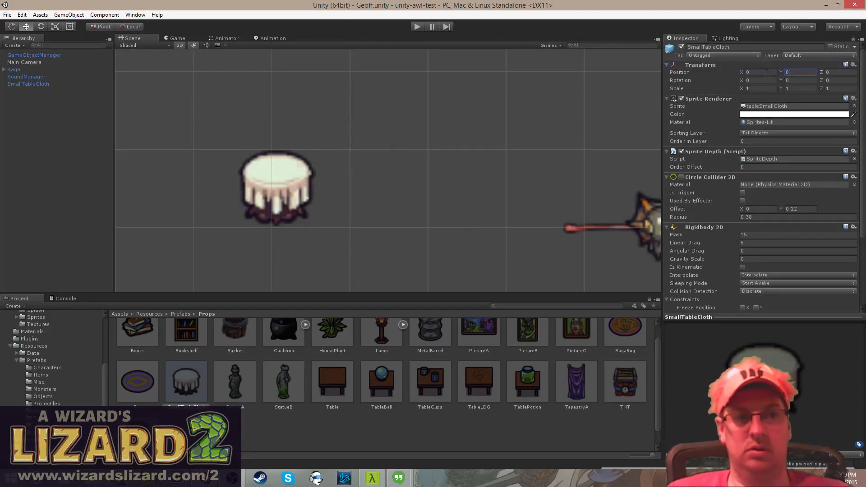
pyautogui.rightClick(34, 85)
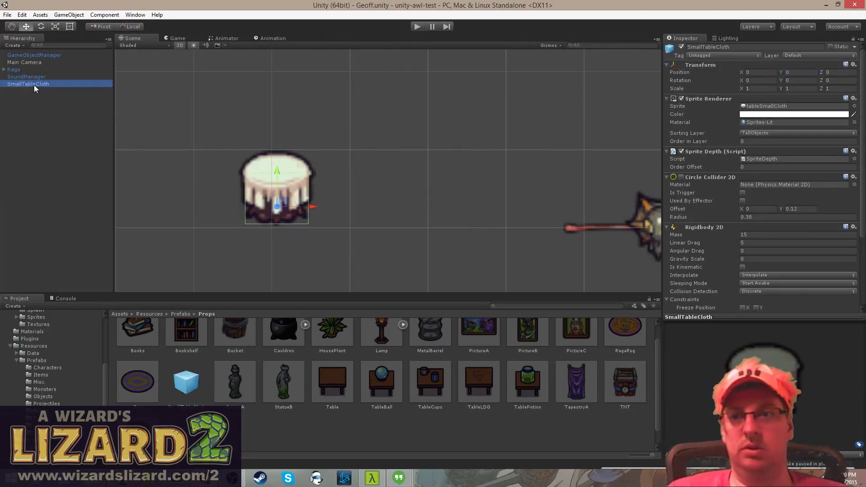
pyautogui.click(27, 283)
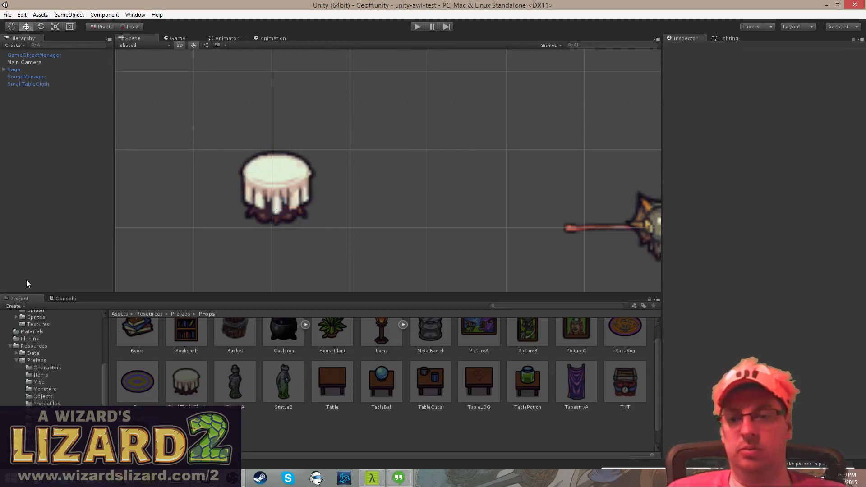
# - Open the Main scene from the project's Scenes folder
pyautogui.scroll(4, 41, 334)
pyautogui.scroll(-4, 43, 334)
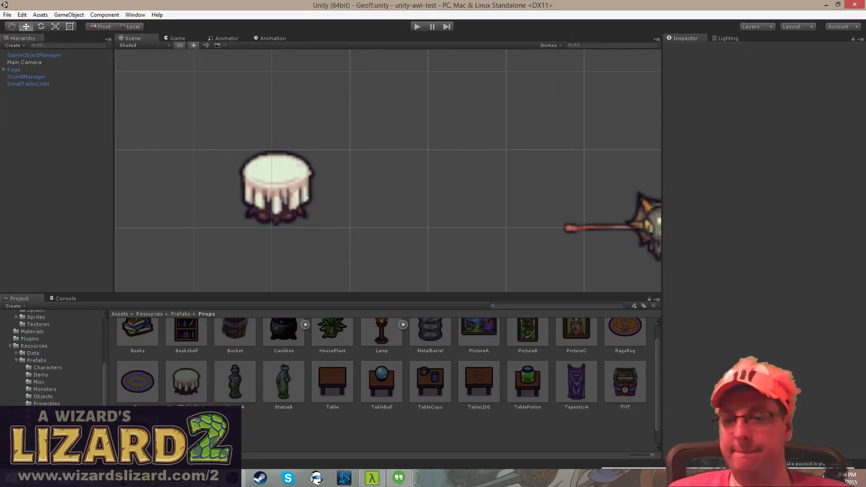
pyautogui.click(31, 432)
pyautogui.doubleClick(284, 344)
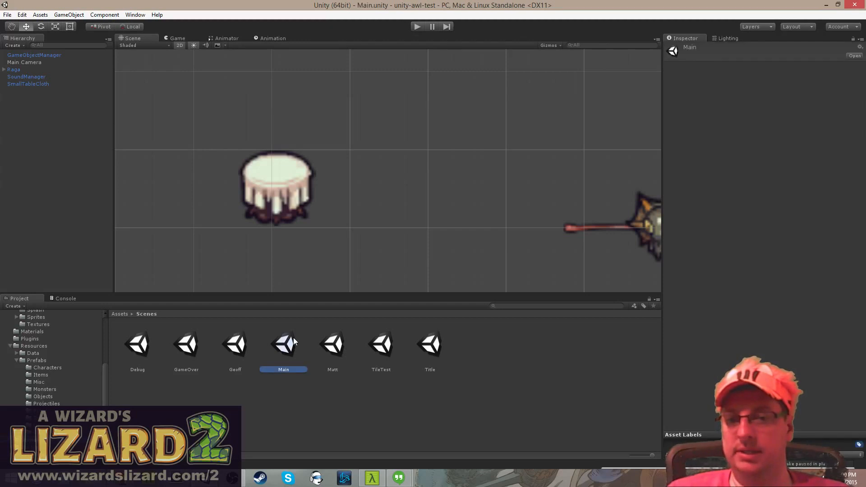
# - Switch to Sublime Text and replace the Props/TNT prefab with Props/SmallTableCloth in the Decorations of Garden1.xml
pyautogui.hotkey('alt', 'Tab')
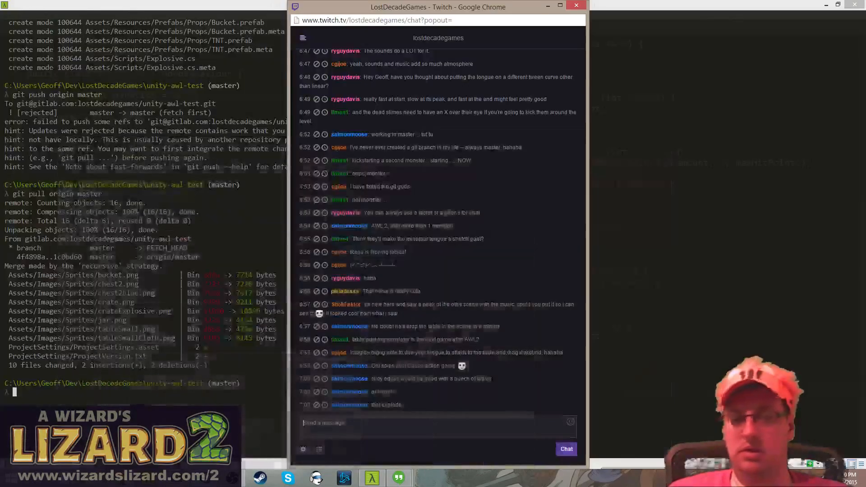
pyautogui.hotkey('alt', 'Tab')
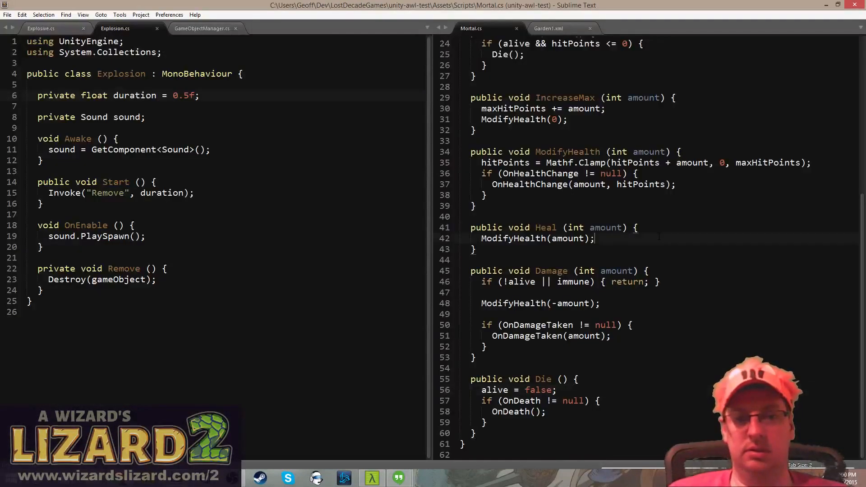
pyautogui.scroll(5, 658, 236)
pyautogui.click(548, 30)
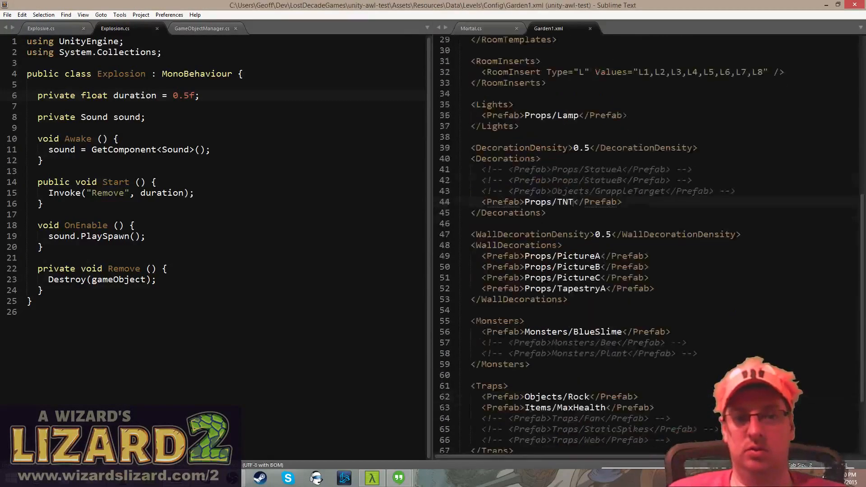
pyautogui.scroll(-5, 631, 225)
pyautogui.scroll(1, 631, 243)
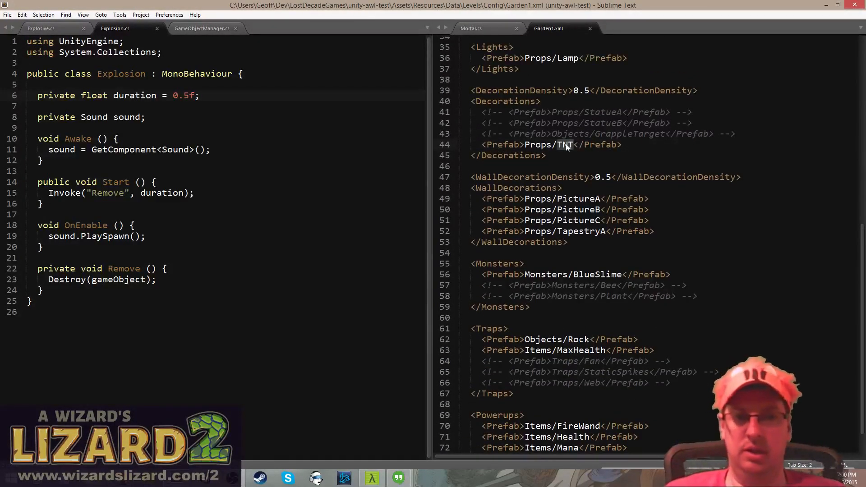
pyautogui.write('SmallTabl')
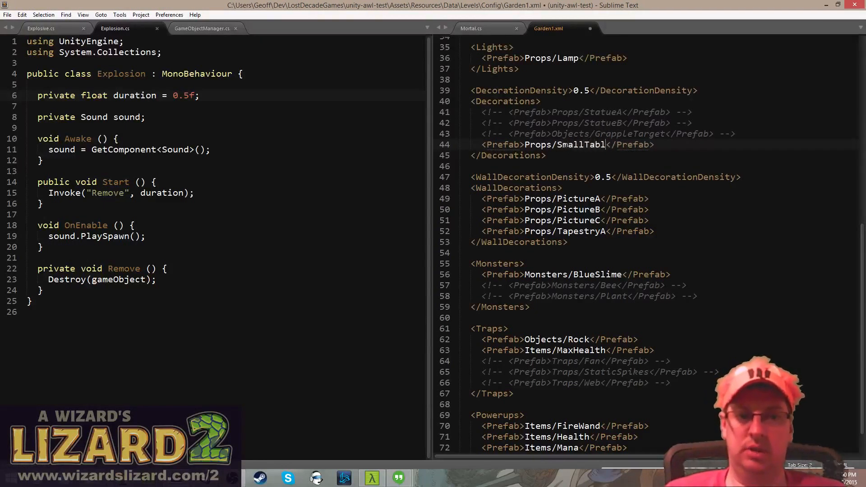
pyautogui.write('eCloth')
# - Switch back to Unity and run the Main scene to test the SmallTableCloth decorations
pyautogui.hotkey('alt', 'Tab')
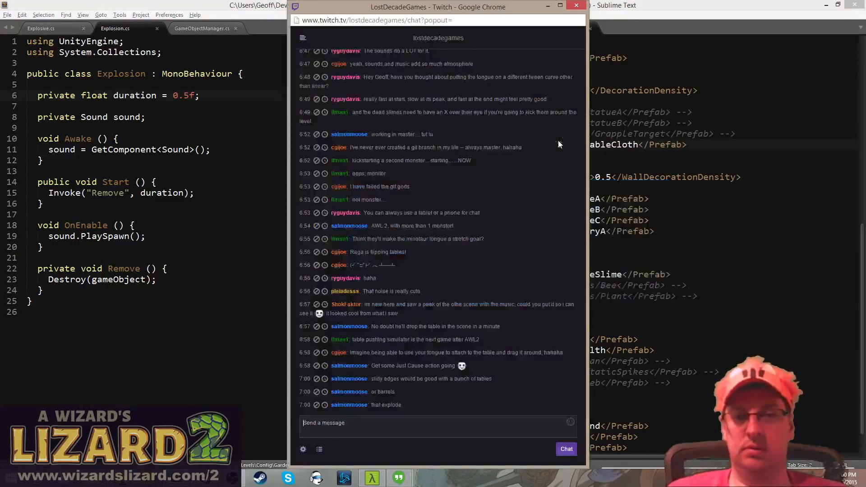
pyautogui.hotkey('alt', 'Tab')
pyautogui.hotkey('alt', 'Tab')
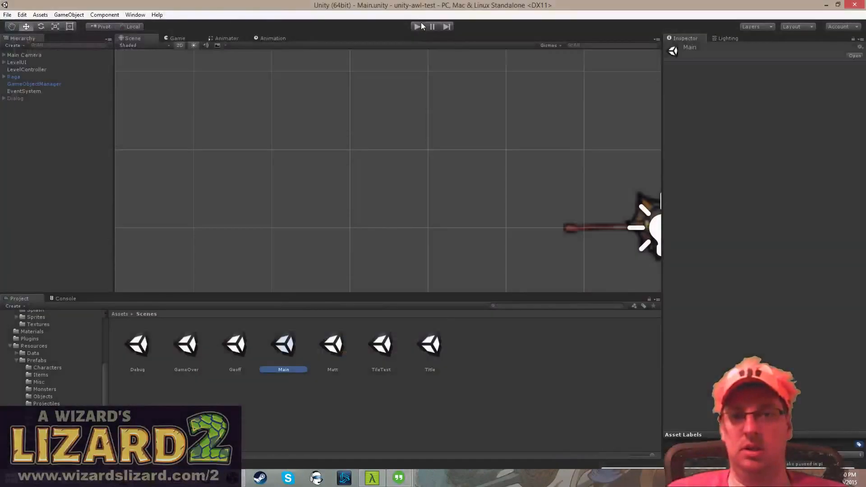
pyautogui.click(418, 23)
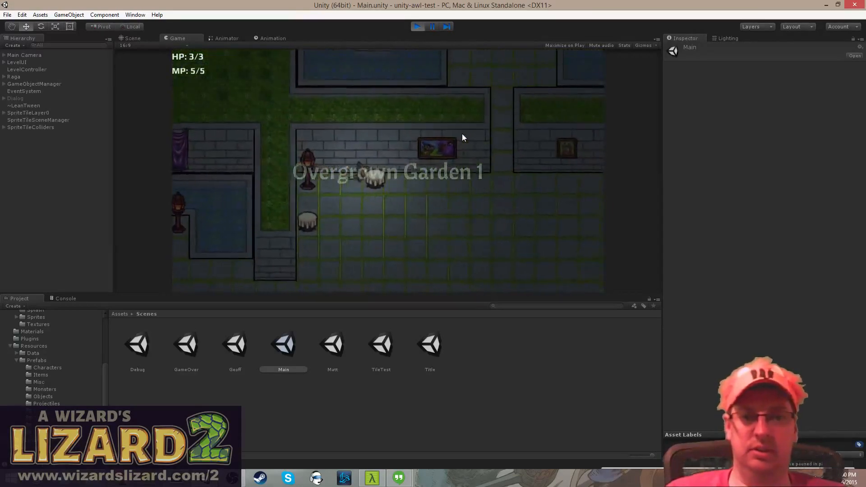
# - Walk the character around the first cloth-covered table and test pushing it from several sides across the garden floor
pyautogui.press('d')
pyautogui.press('s')
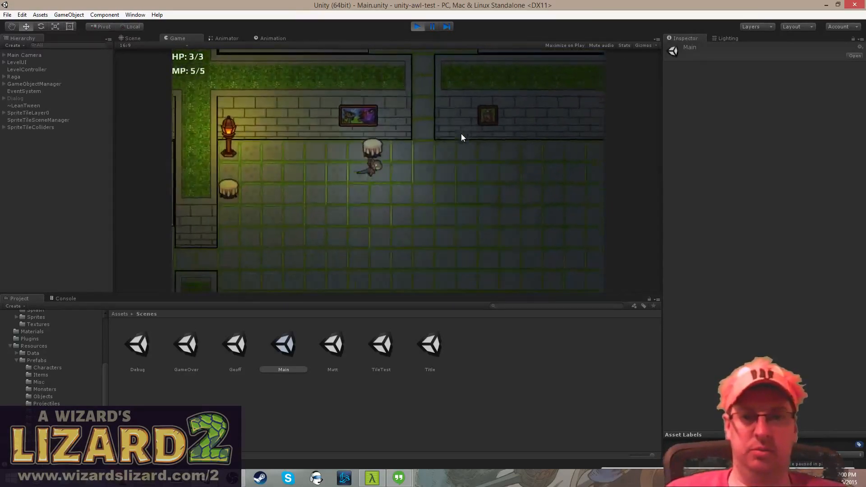
pyautogui.press('d')
pyautogui.press('w')
pyautogui.press('a')
pyautogui.press('s')
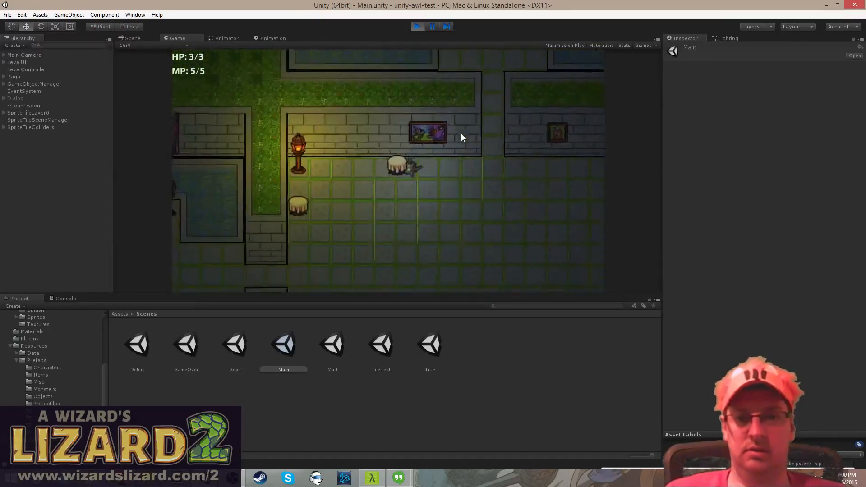
pyautogui.press('a')
pyautogui.press('w')
pyautogui.press('d')
pyautogui.press('s')
pyautogui.press('a')
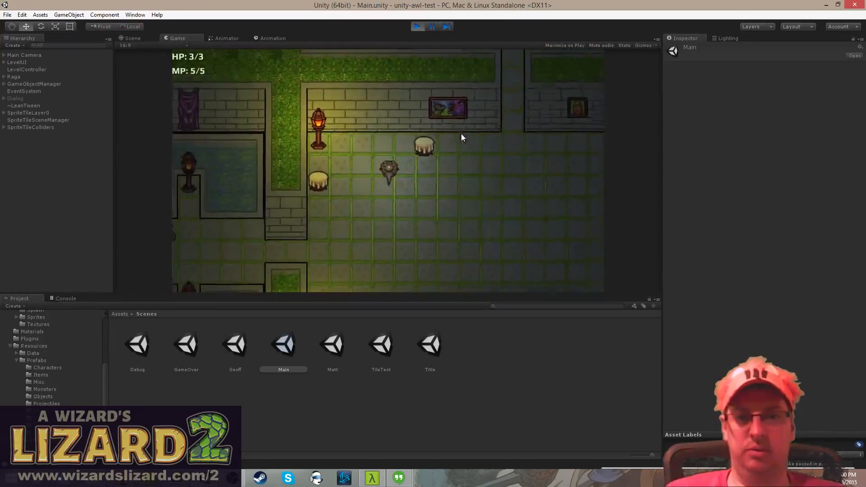
pyautogui.press('w')
pyautogui.press('d')
pyautogui.press('s')
pyautogui.press('s')
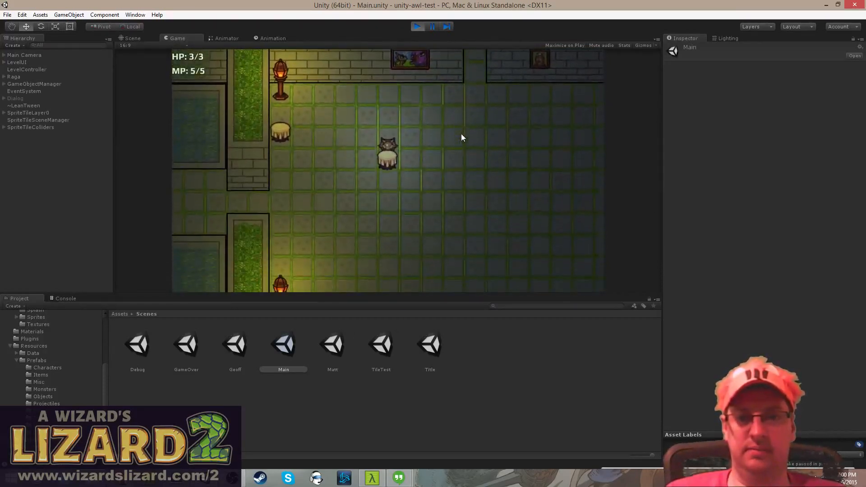
pyautogui.press('s')
pyautogui.press('a')
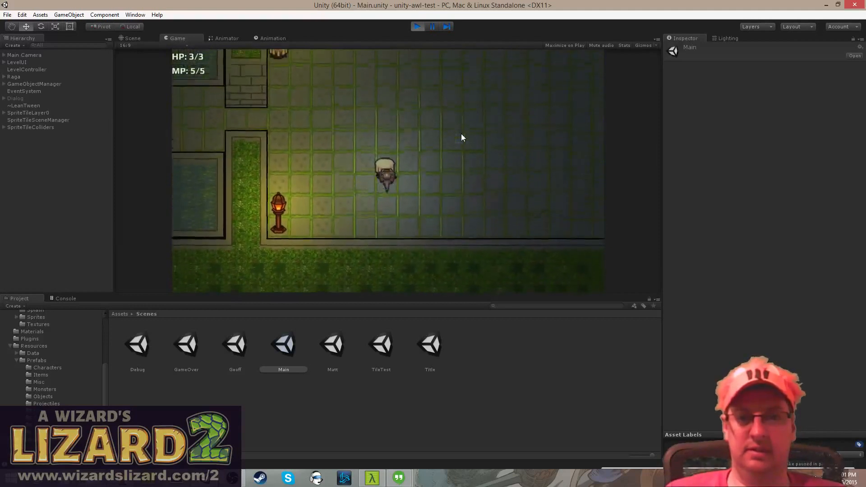
# - Test pushing the second table beside the lamp down and across the room, and stop the game
pyautogui.press('w')
pyautogui.press('a')
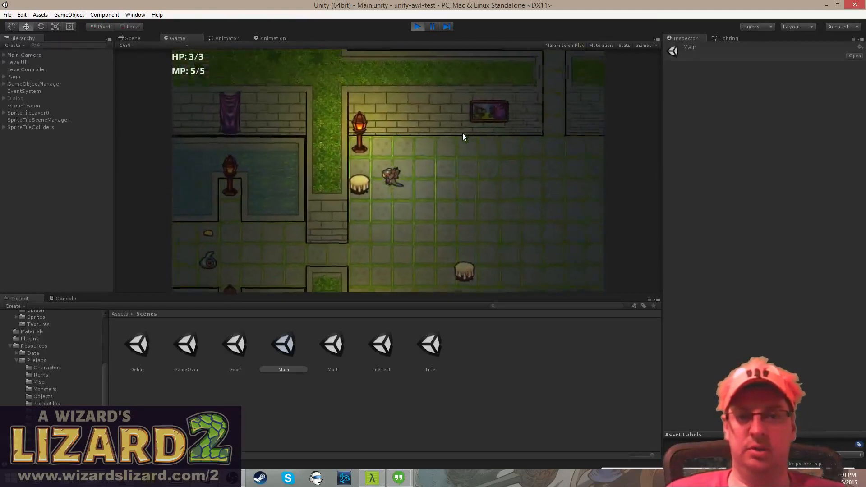
pyautogui.press('s')
pyautogui.press('s')
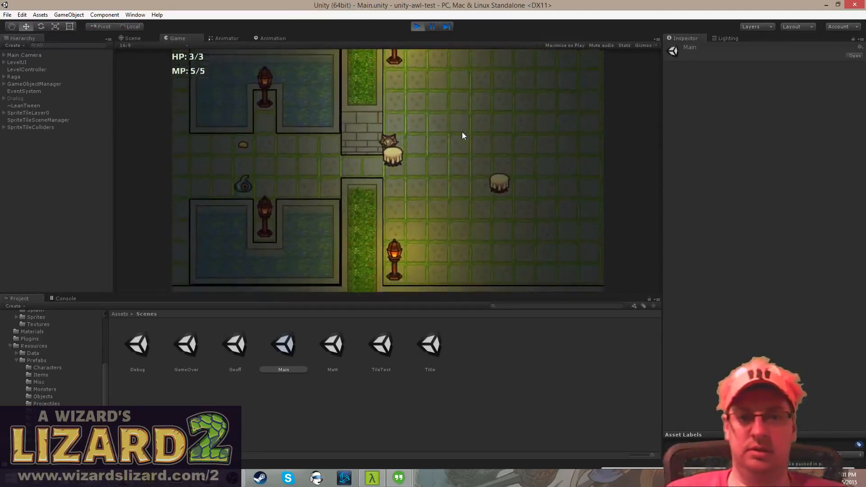
pyautogui.press('d')
pyautogui.press('s')
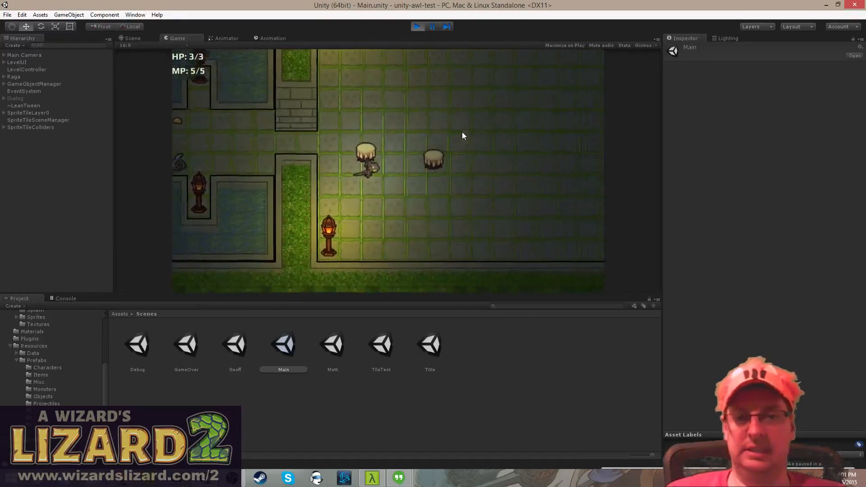
pyautogui.press('w')
pyautogui.press('a')
pyautogui.press('d')
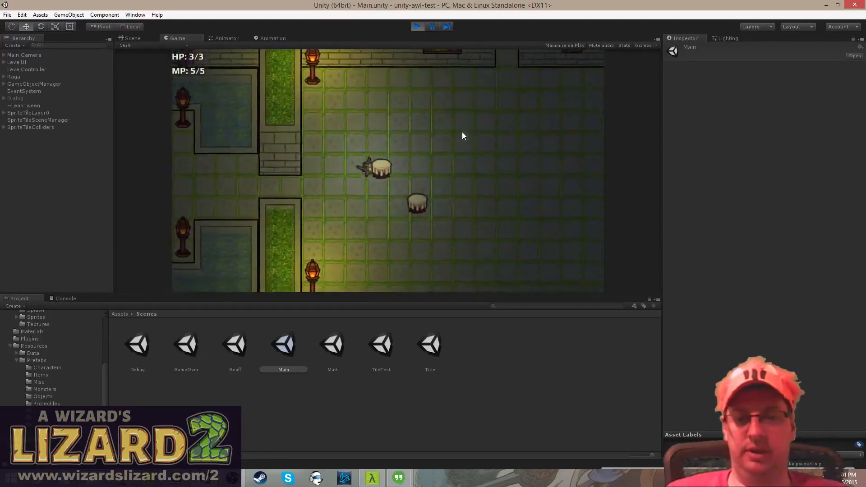
pyautogui.press('w')
pyautogui.press('d')
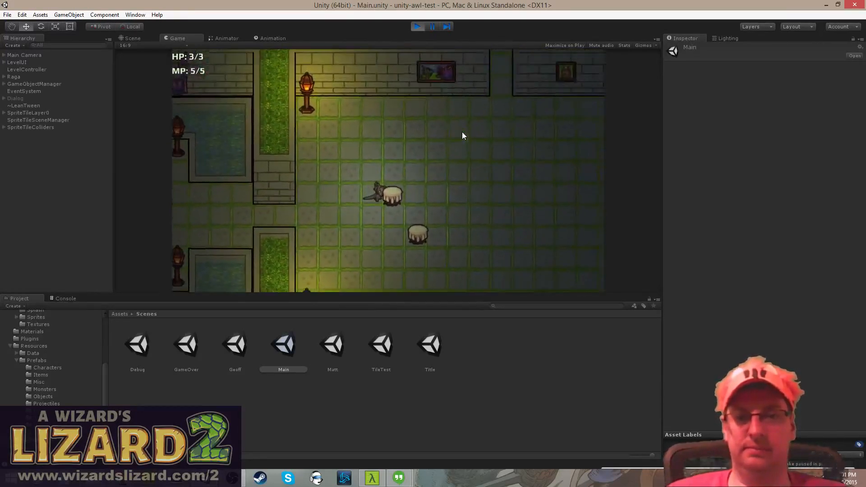
pyautogui.press('d')
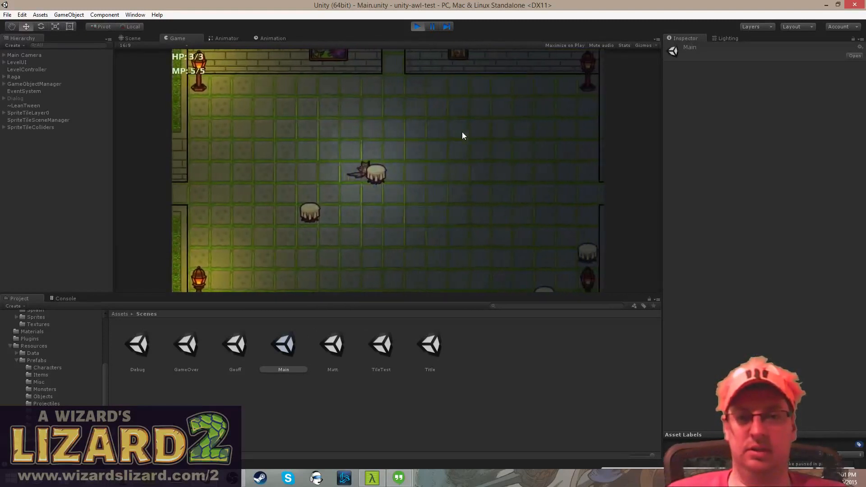
pyautogui.press('w')
pyautogui.click(418, 27)
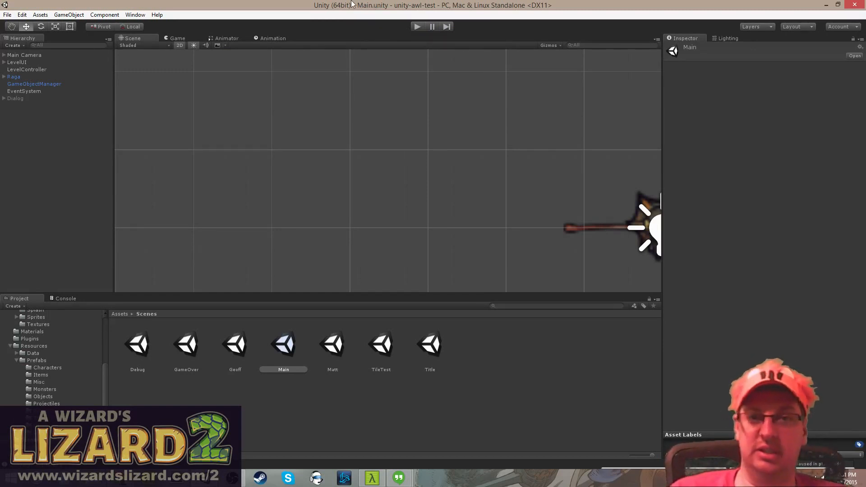
# - Check the Twitch chat window for viewer messages and return to Unity
pyautogui.click(399, 394)
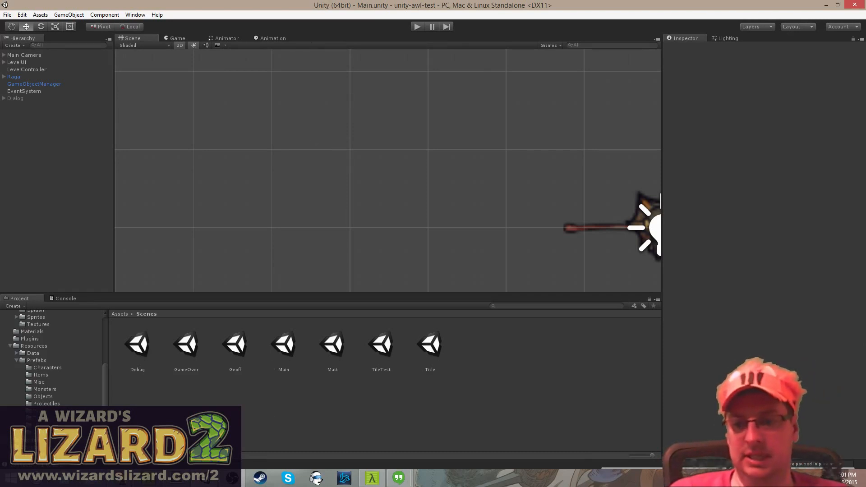
pyautogui.click(120, 478)
pyautogui.click(169, 431)
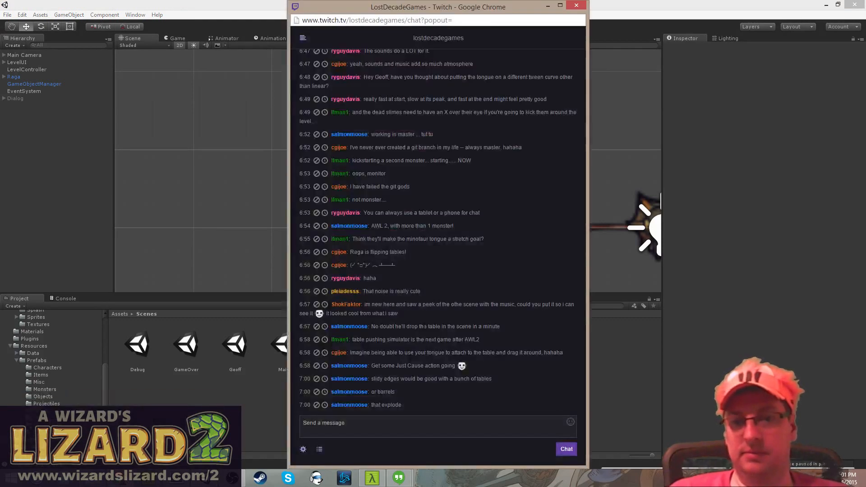
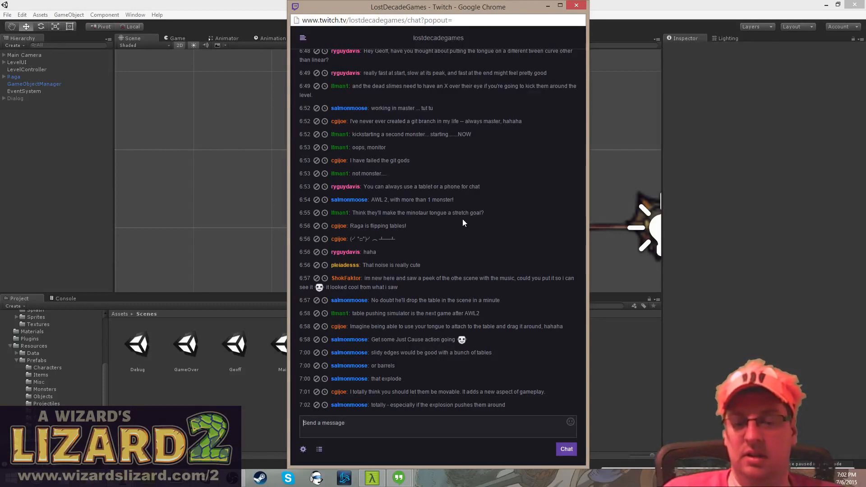
pyautogui.hotkey('alt', 'Tab')
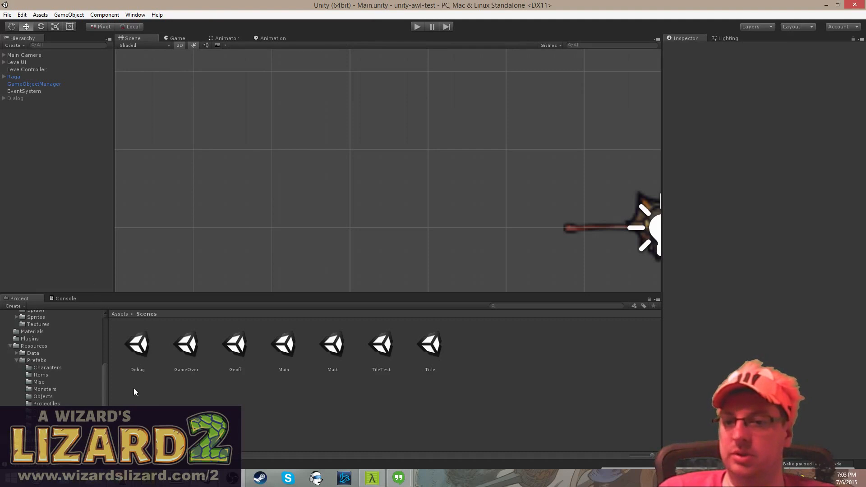
# - Select the Explosion prefab in Resources/Prefabs/Misc and examine its Circle Collider 2D and Hazard knockback settings
pyautogui.click(63, 403)
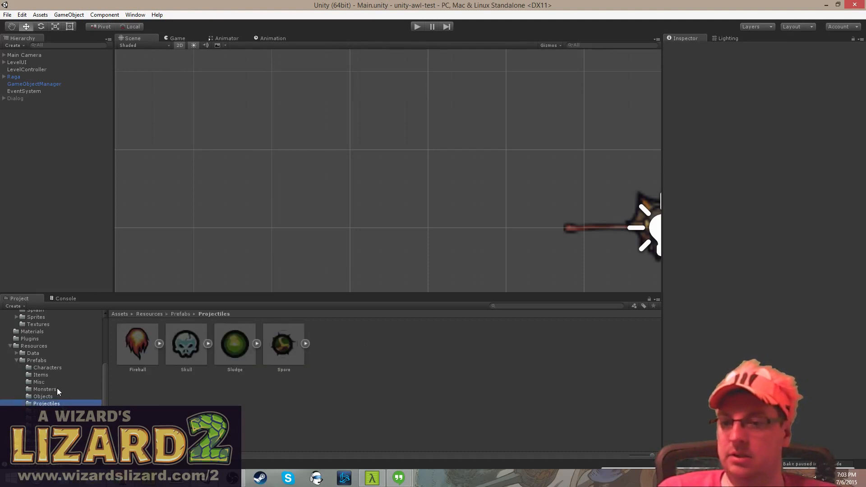
pyautogui.click(40, 382)
pyautogui.click(282, 344)
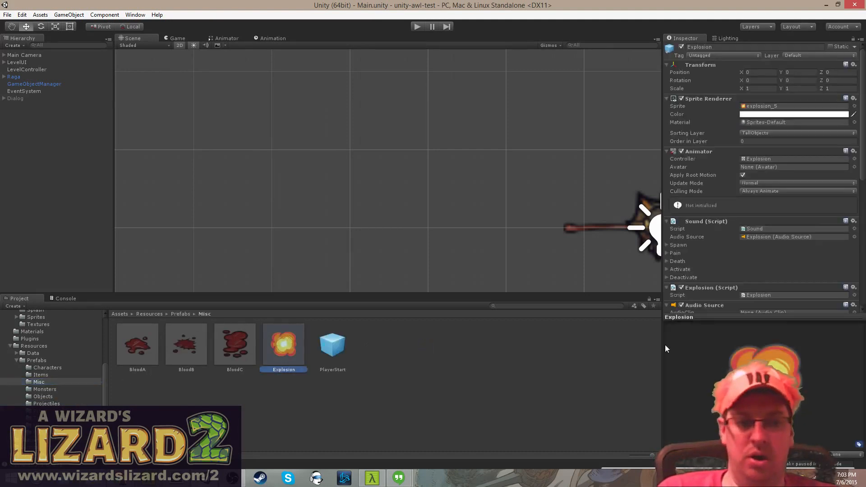
pyautogui.scroll(-5, 770, 269)
pyautogui.scroll(-2, 770, 269)
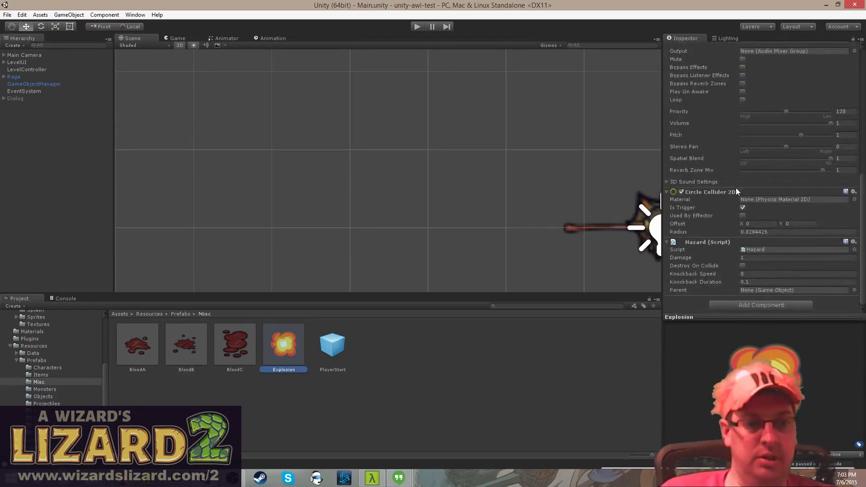
pyautogui.click(767, 280)
pyautogui.click(762, 274)
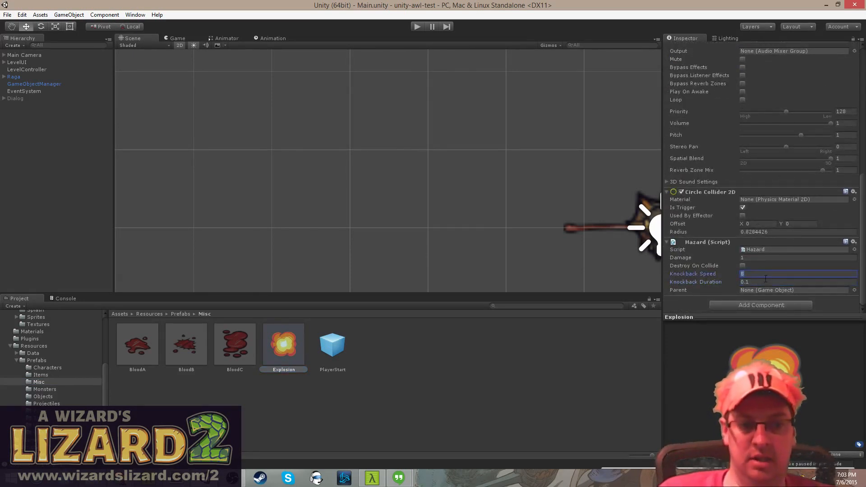
pyautogui.click(768, 279)
pyautogui.click(766, 274)
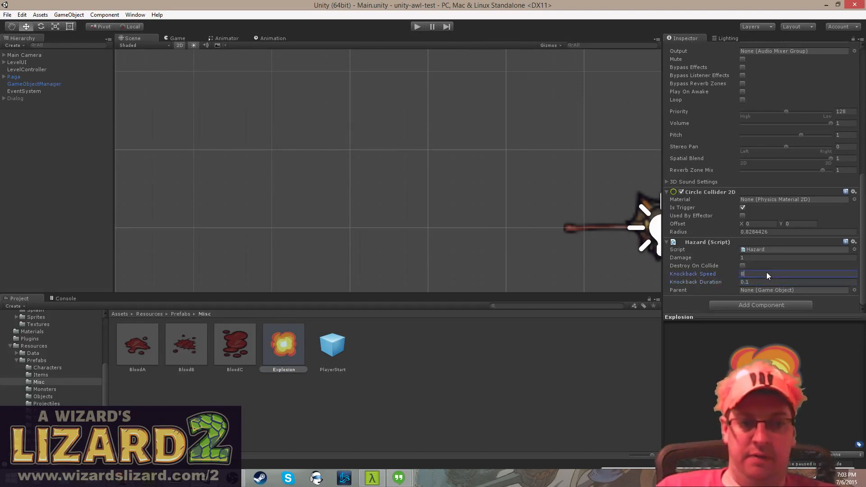
pyautogui.click(769, 280)
pyautogui.click(768, 275)
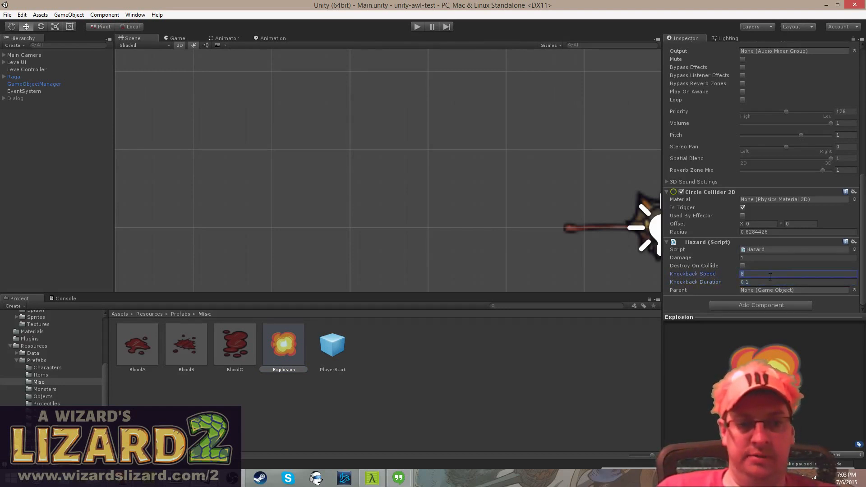
pyautogui.click(770, 280)
pyautogui.click(767, 275)
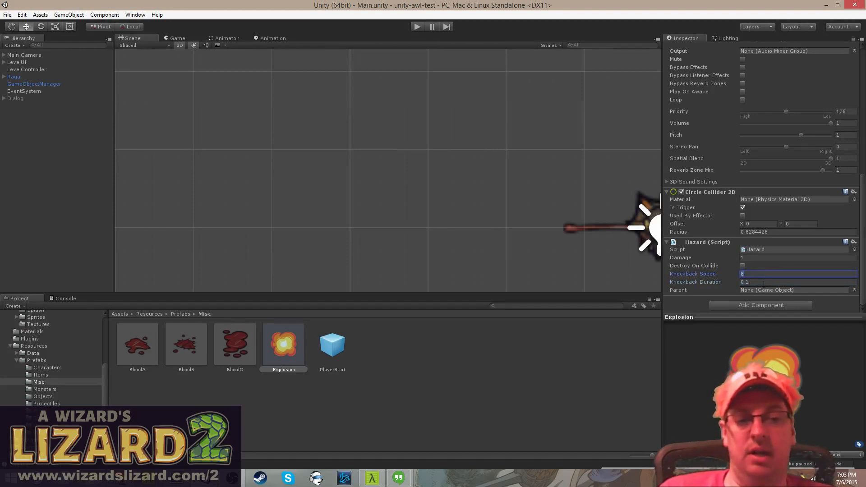
pyautogui.click(764, 282)
pyautogui.click(766, 275)
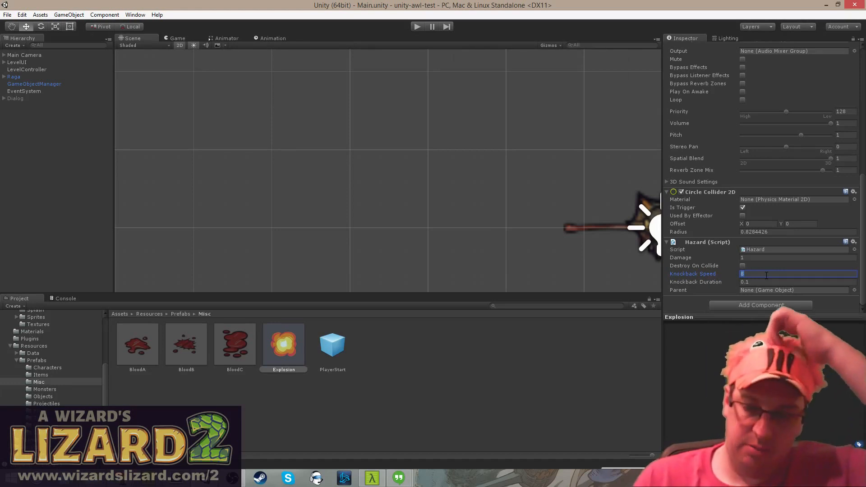
# - Run the Main scene again and test the character's movement and repeated tongue attacks to the right
pyautogui.click(416, 26)
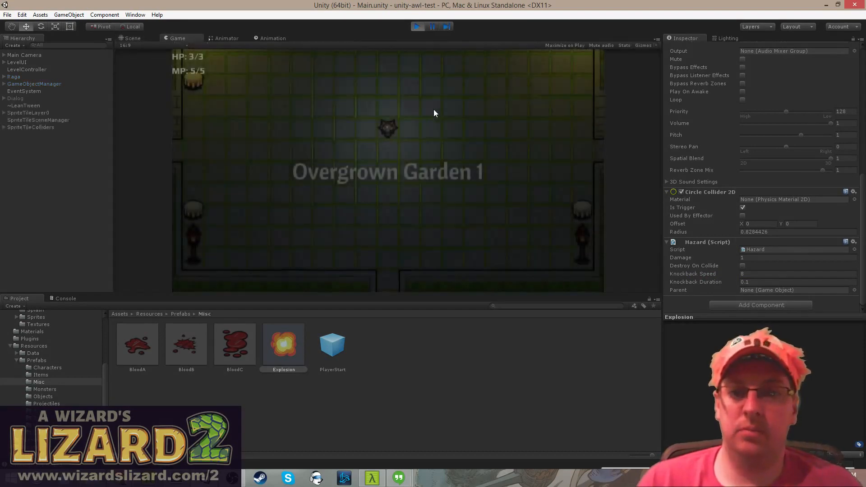
pyautogui.press('d')
pyautogui.press('d')
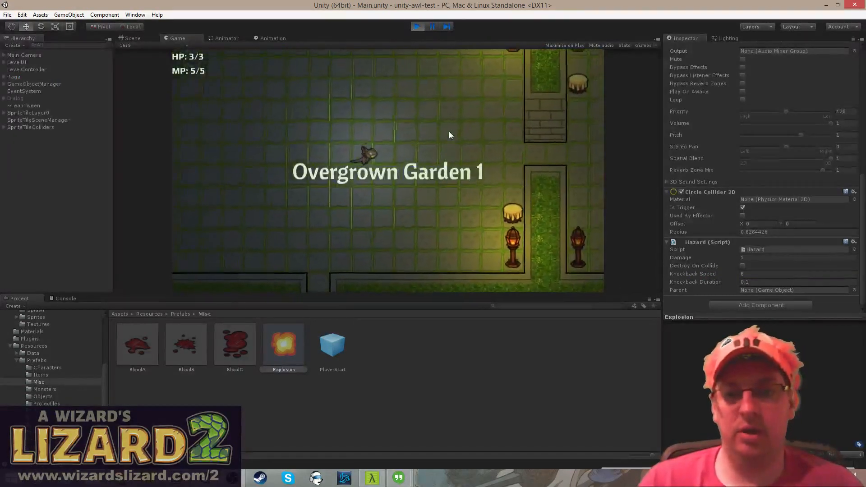
pyautogui.press('s')
pyautogui.press('a')
pyautogui.press('w')
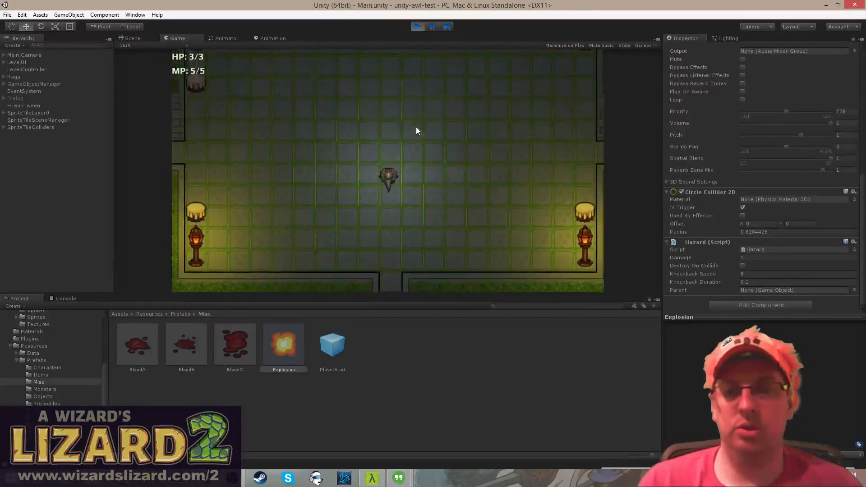
pyautogui.press('Right')
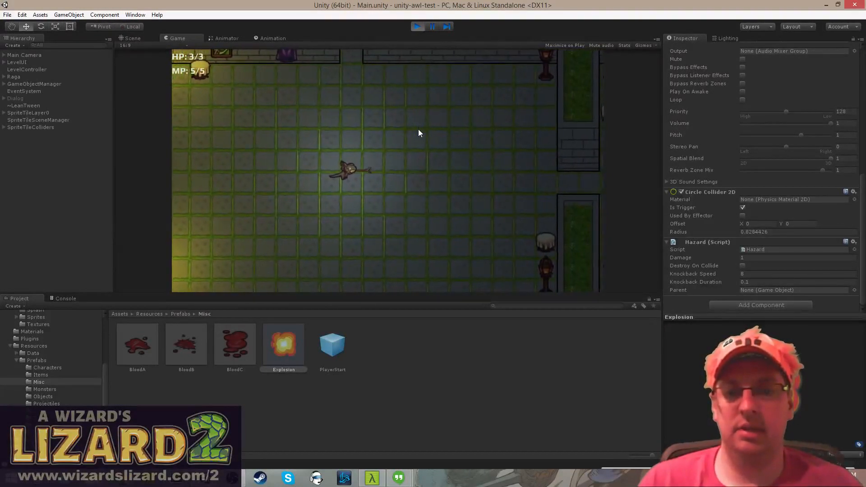
pyautogui.press('Right')
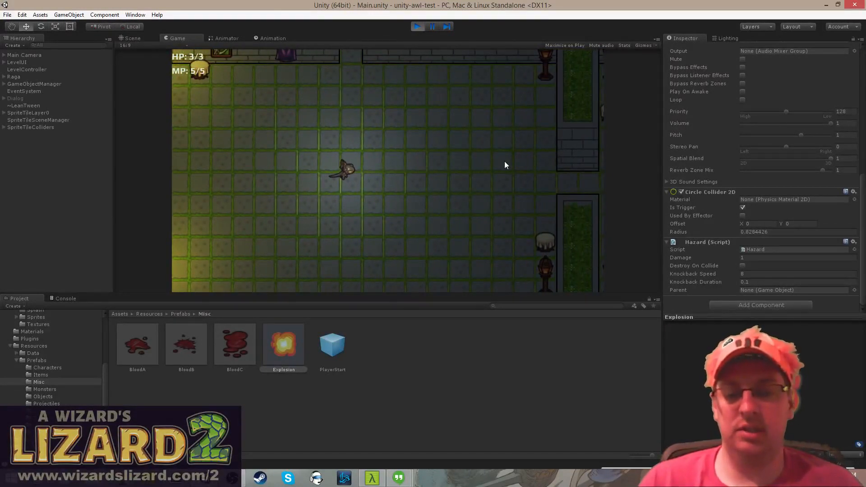
pyautogui.press('Right')
pyautogui.press('Right')
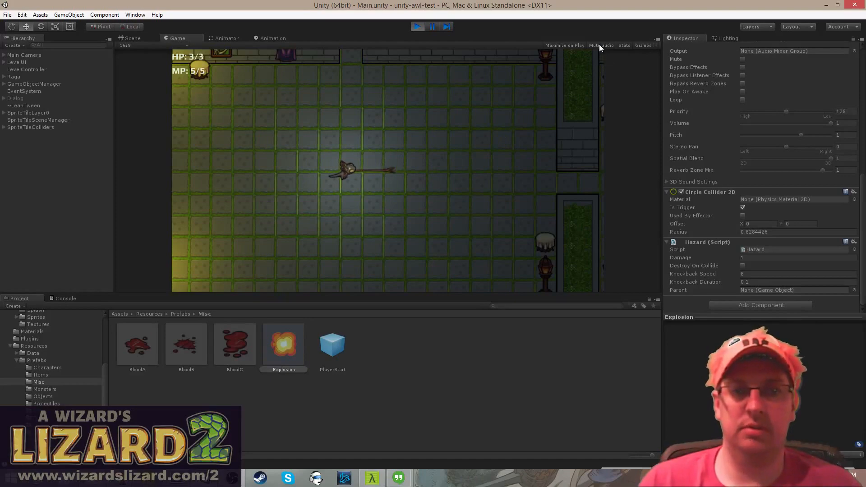
# - Mute the Game view's audio while moving the character around the garden room
pyautogui.press('w')
pyautogui.press('d')
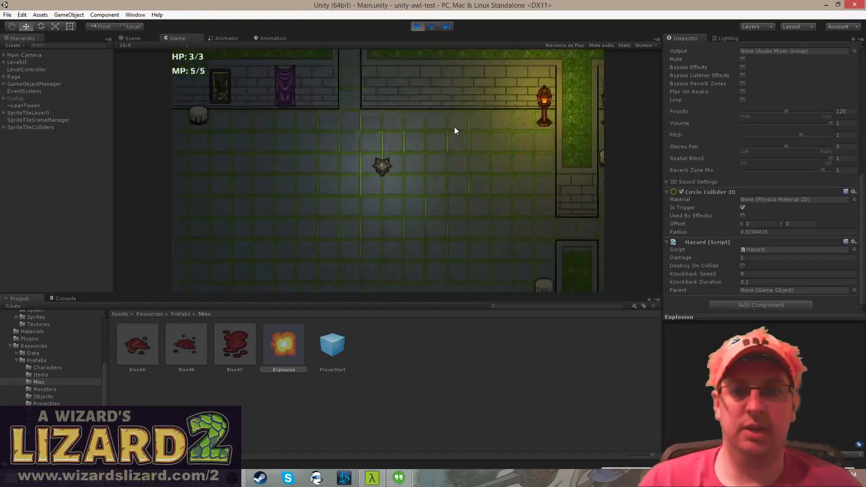
pyautogui.press('s')
pyautogui.click(599, 45)
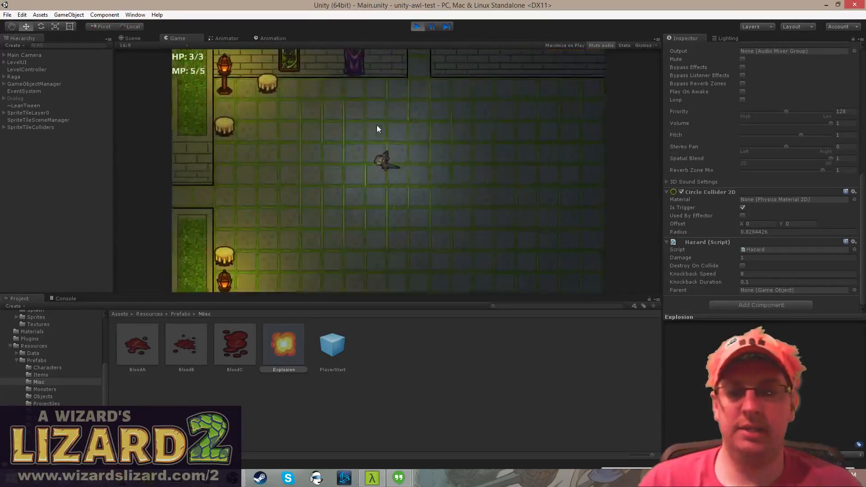
# - Walk the character across the garden room and test its tongue attack to the right
pyautogui.press('d')
pyautogui.press('Right')
pyautogui.press('d')
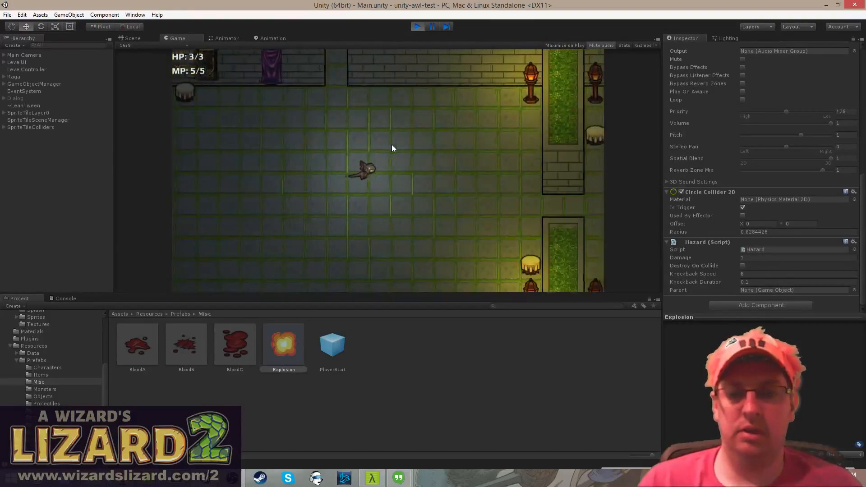
pyautogui.press('Right')
pyautogui.press('d')
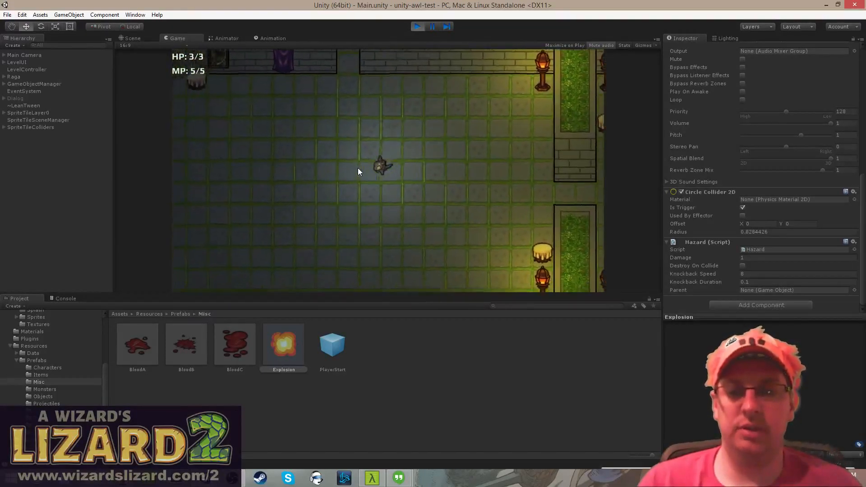
pyautogui.press('w')
pyautogui.press('d')
pyautogui.press('s')
pyautogui.press('d')
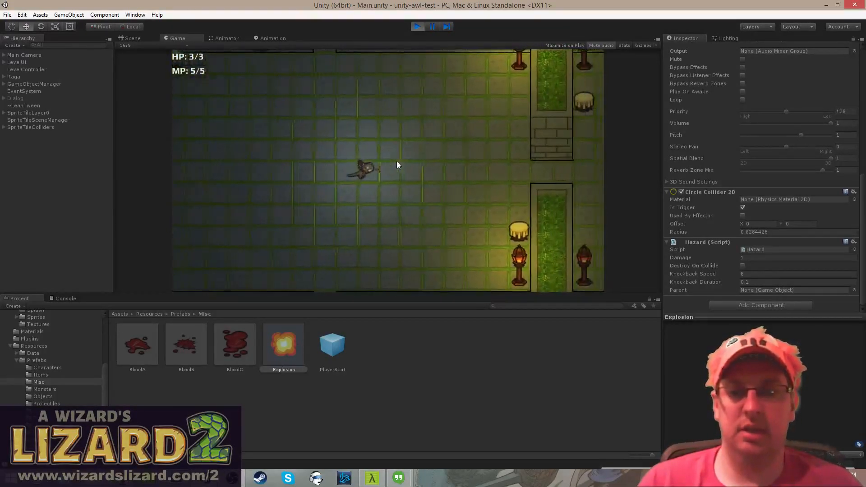
pyautogui.press('Right')
pyautogui.click(396, 166)
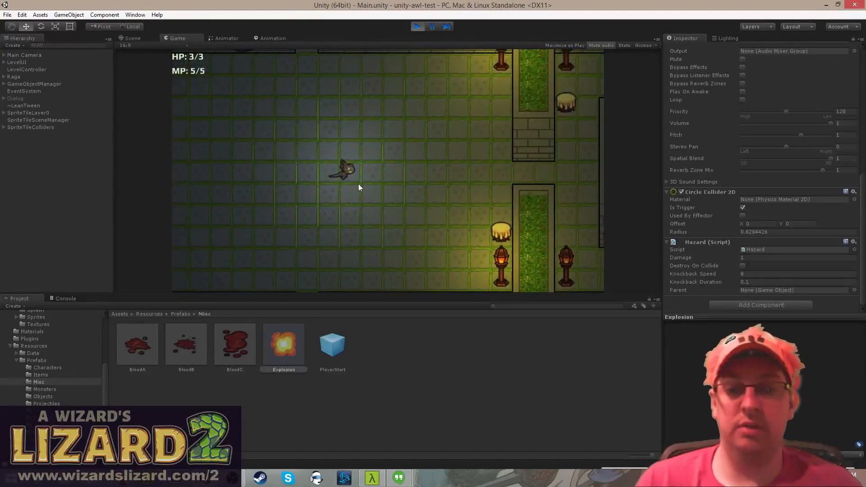
pyautogui.click(421, 167)
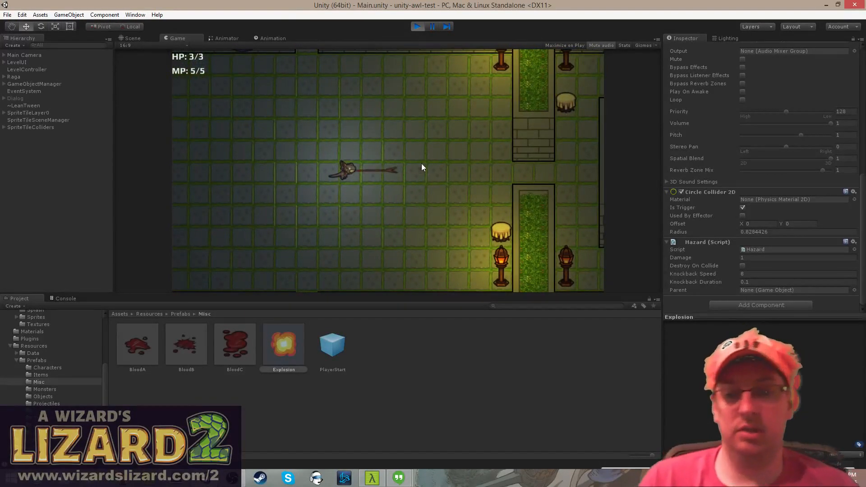
pyautogui.click(399, 148)
# - Walk the character in all directions around the garden room to test its movement
pyautogui.press('a')
pyautogui.press('w')
pyautogui.press('d')
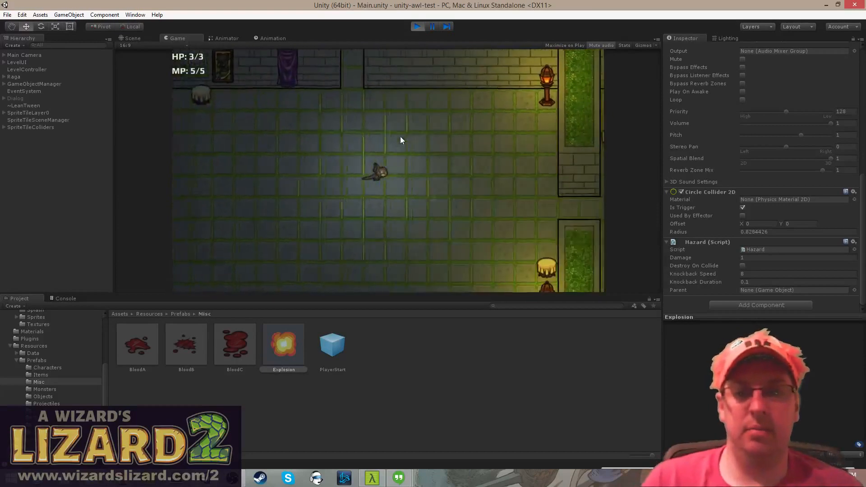
pyautogui.press('s')
pyautogui.press('a')
pyautogui.press('w')
pyautogui.press('d')
pyautogui.press('s')
pyautogui.press('a')
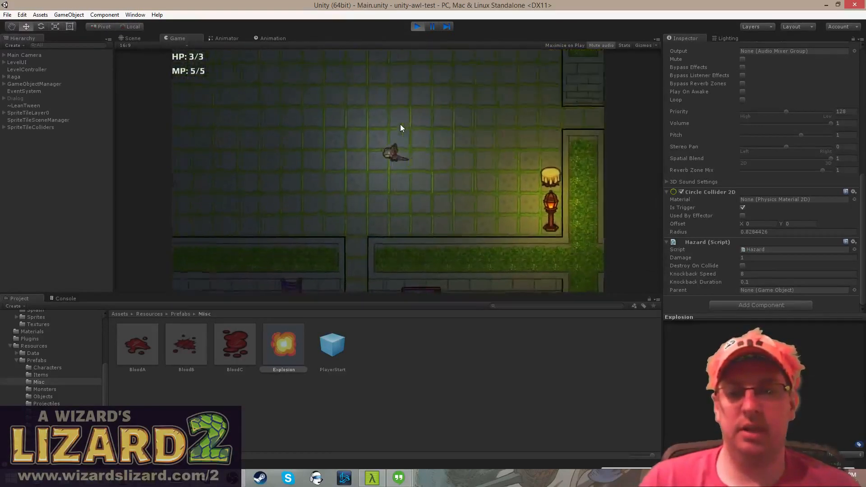
pyautogui.press('w')
pyautogui.press('s')
pyautogui.press('d')
pyautogui.press('w')
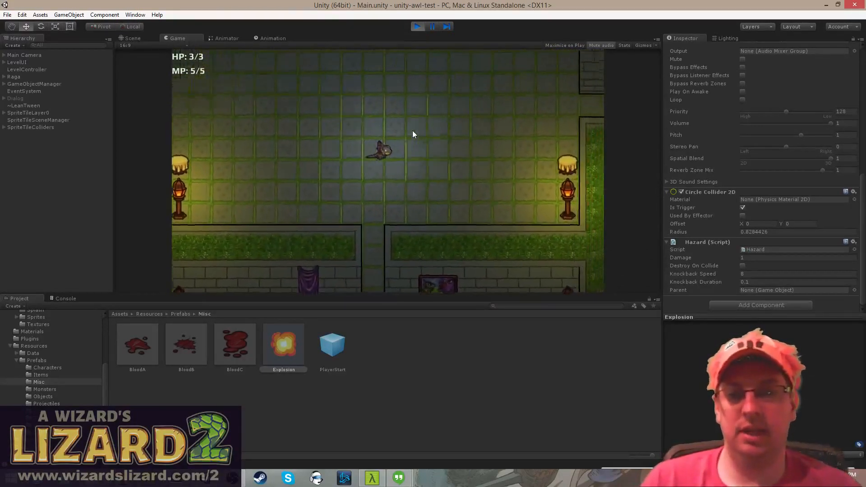
pyautogui.press('a')
pyautogui.press('s')
pyautogui.press('d')
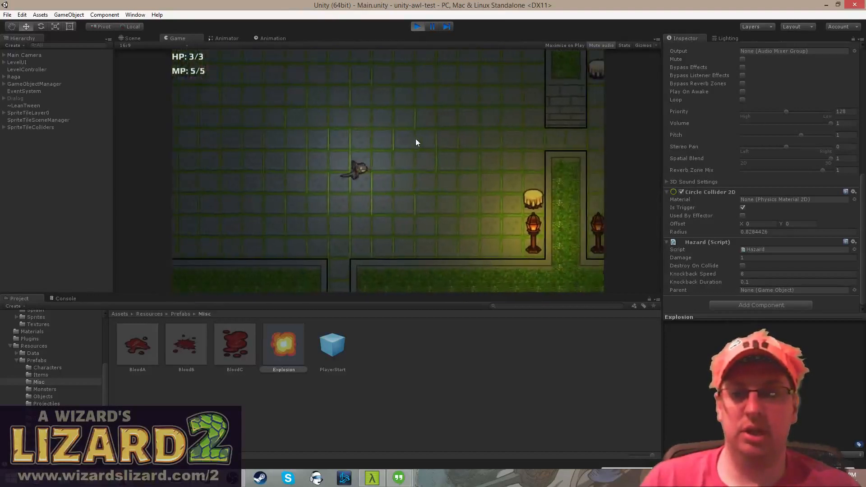
# - Fire the tongue attack repeatedly to the right while the character stands still near the lower wall of the room
pyautogui.click(415, 139)
pyautogui.click(416, 140)
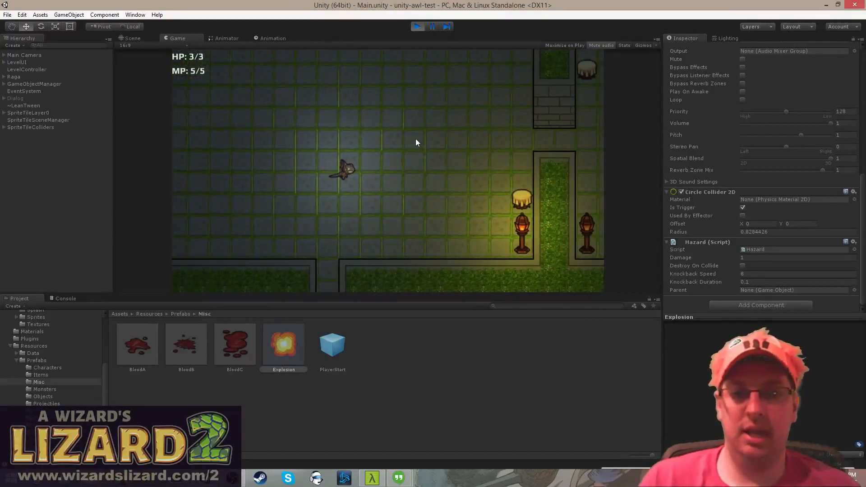
pyautogui.click(419, 170)
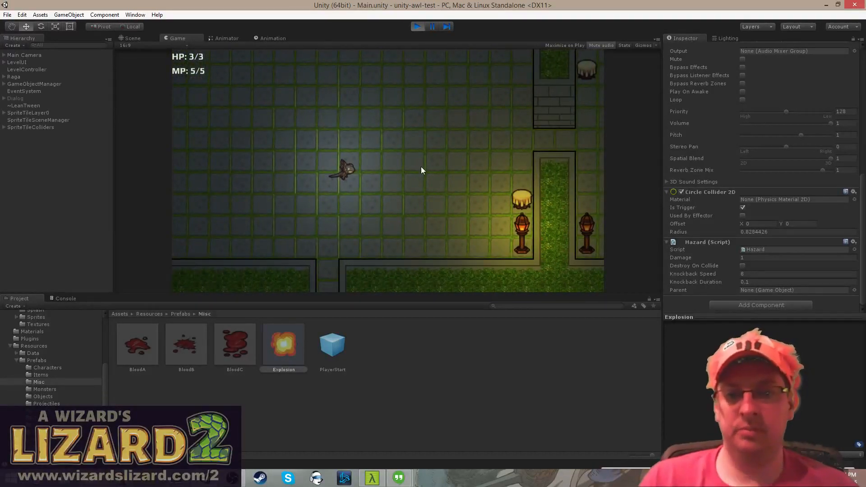
pyautogui.click(422, 164)
pyautogui.click(422, 176)
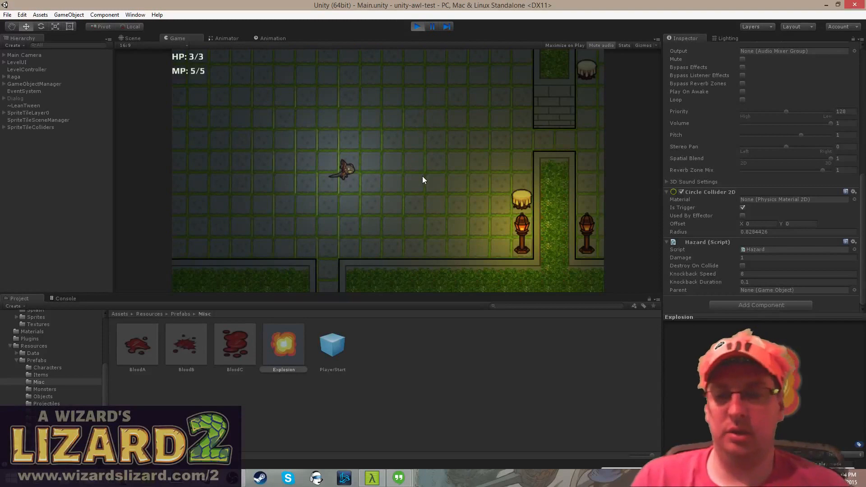
pyautogui.click(421, 177)
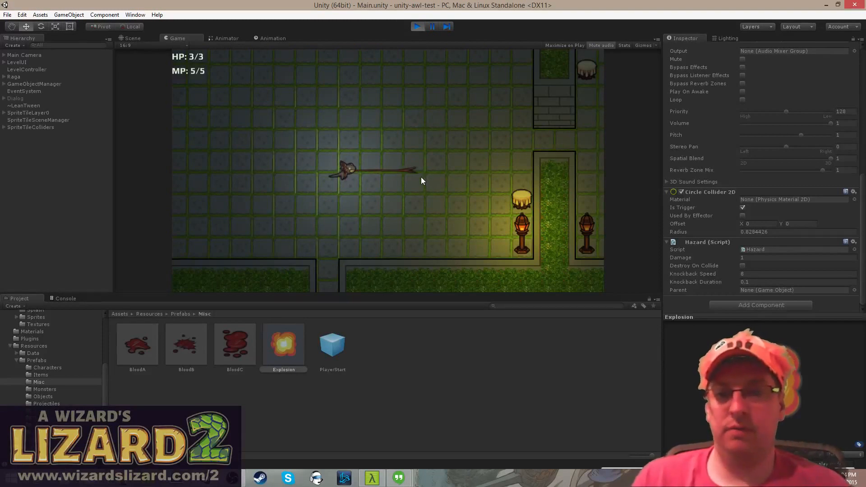
pyautogui.click(380, 176)
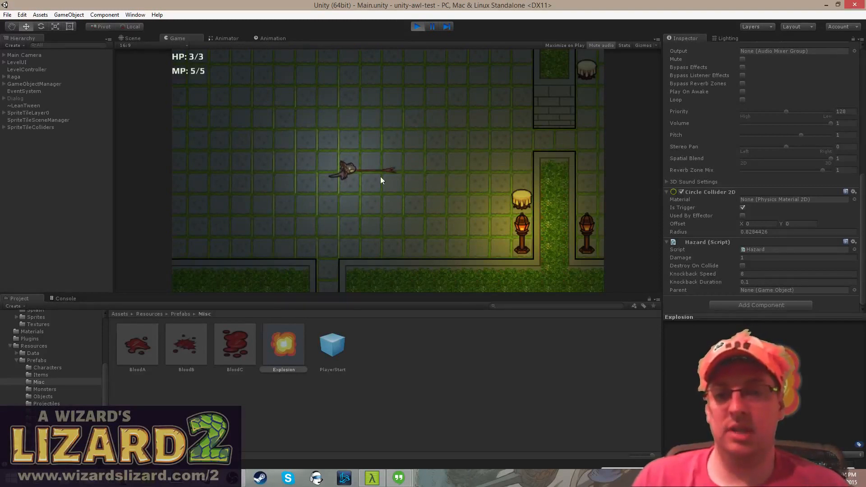
pyautogui.click(421, 176)
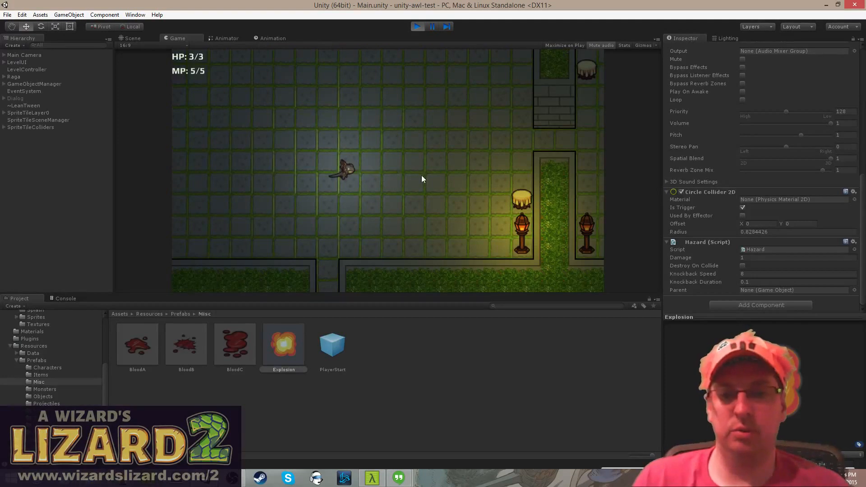
pyautogui.click(458, 165)
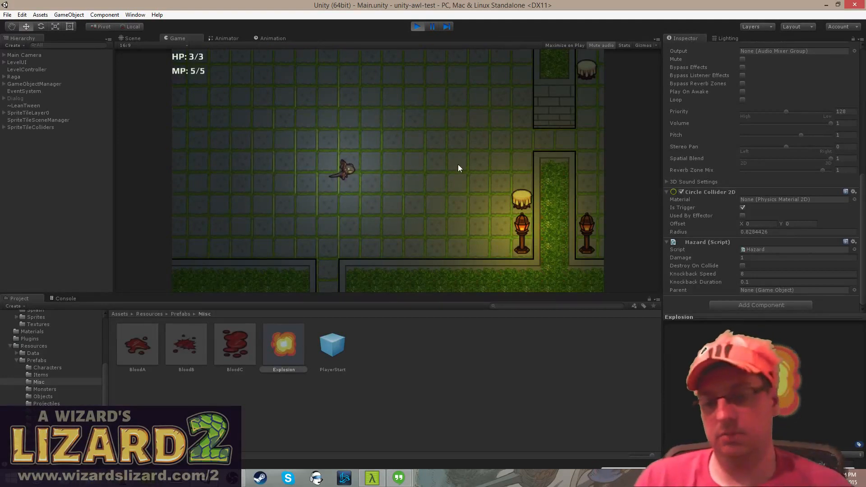
pyautogui.click(454, 166)
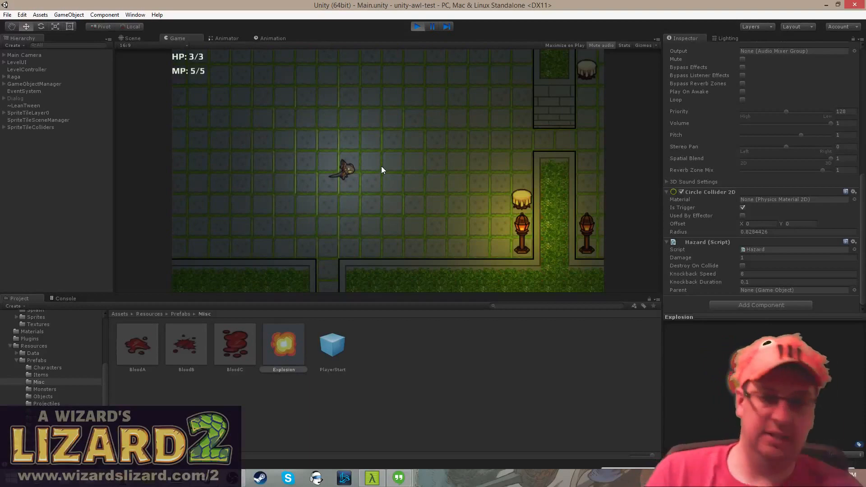
pyautogui.click(381, 166)
# - Walk the character upward, attack in that direction, and stop the playtest
pyautogui.press('w')
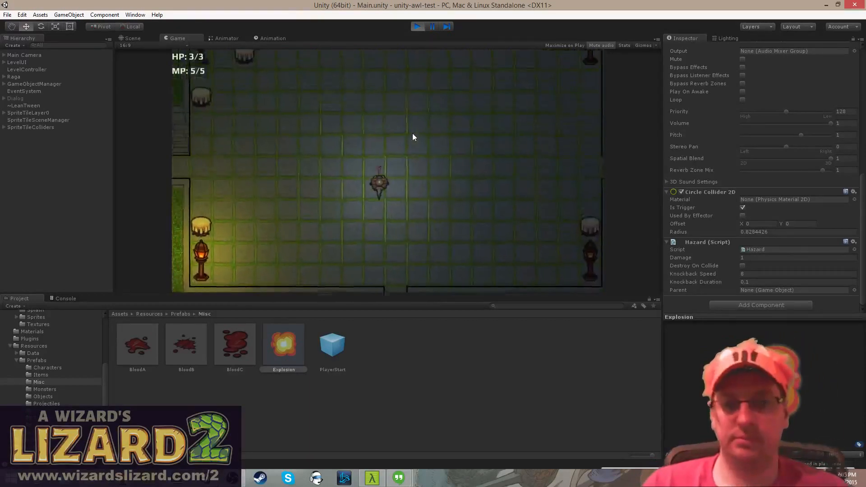
pyautogui.click(412, 133)
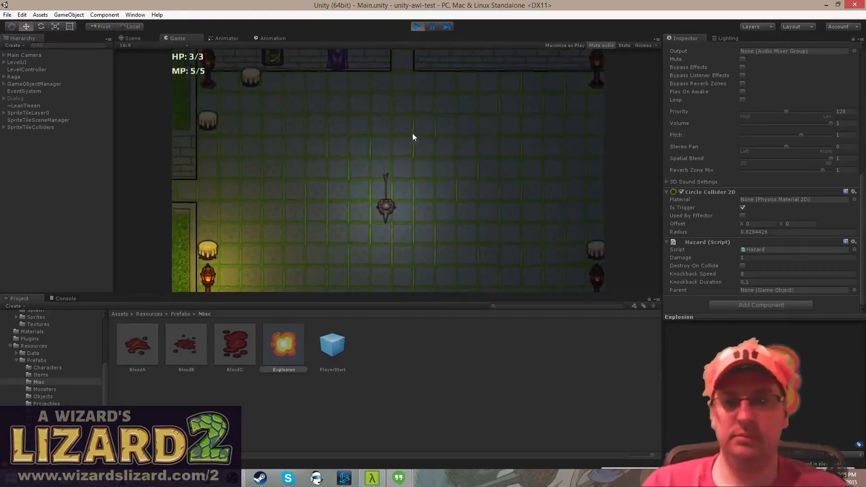
pyautogui.click(416, 26)
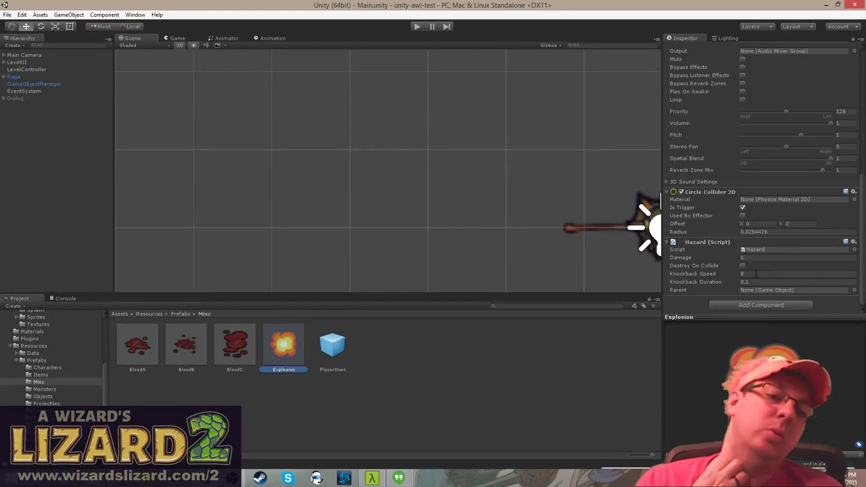
# - Check the Explosion prefab's Knockback Speed and glance at Explosion.cs and Garden1.xml in Sublime Text before returning to Unity
pyautogui.click(755, 273)
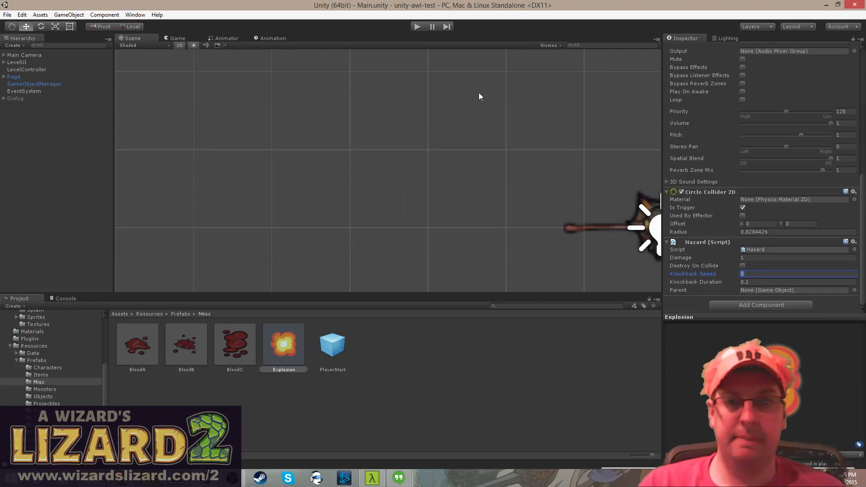
pyautogui.hotkey('alt', 'Tab')
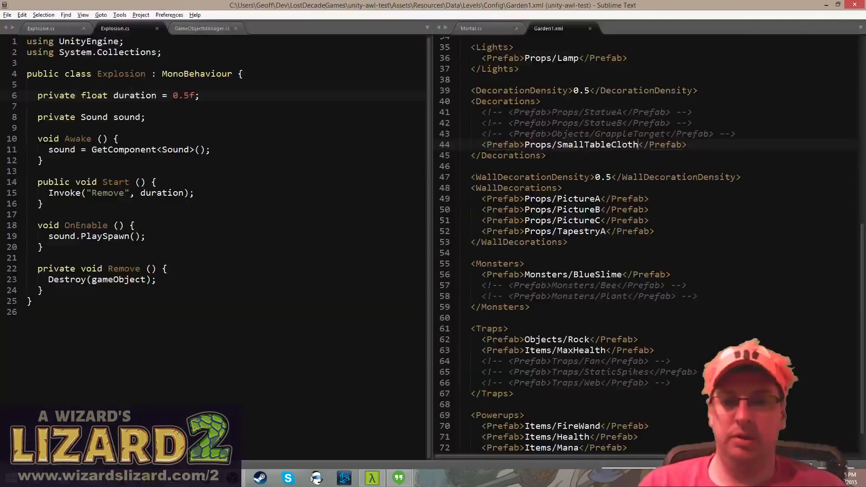
pyautogui.hotkey('alt', 'Tab')
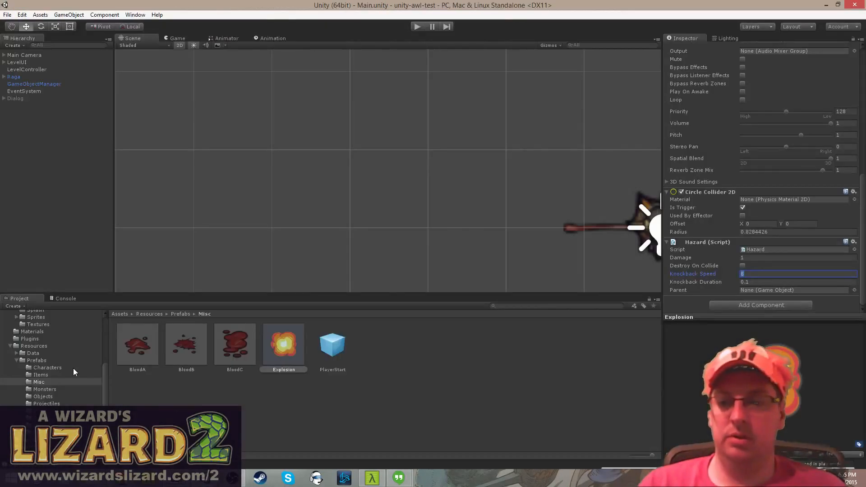
# - Open the Geoff scene from the project's Scenes folder
pyautogui.click(28, 440)
pyautogui.click(27, 432)
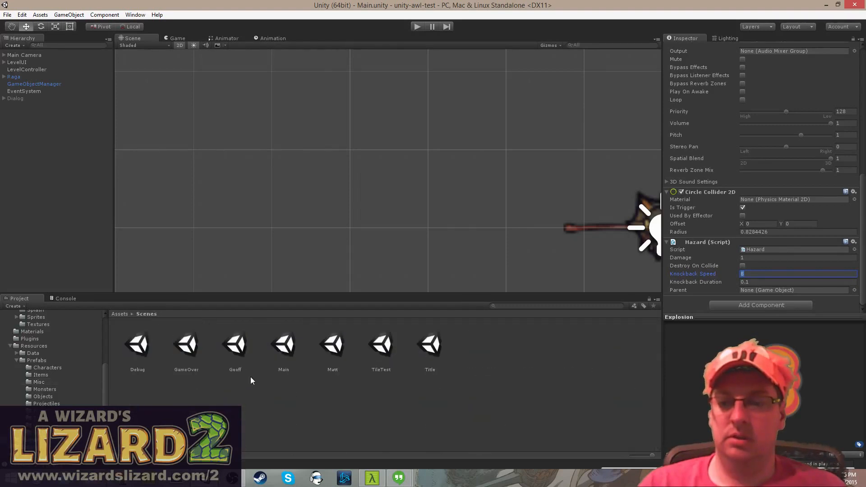
pyautogui.doubleClick(232, 343)
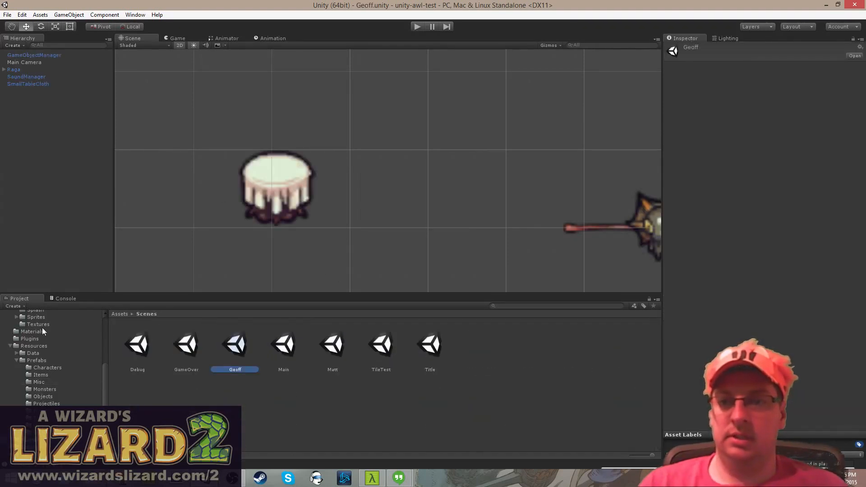
# - Place a TNT prefab from Resources/Prefabs/Props in the scene between the small table and the character
pyautogui.click(45, 411)
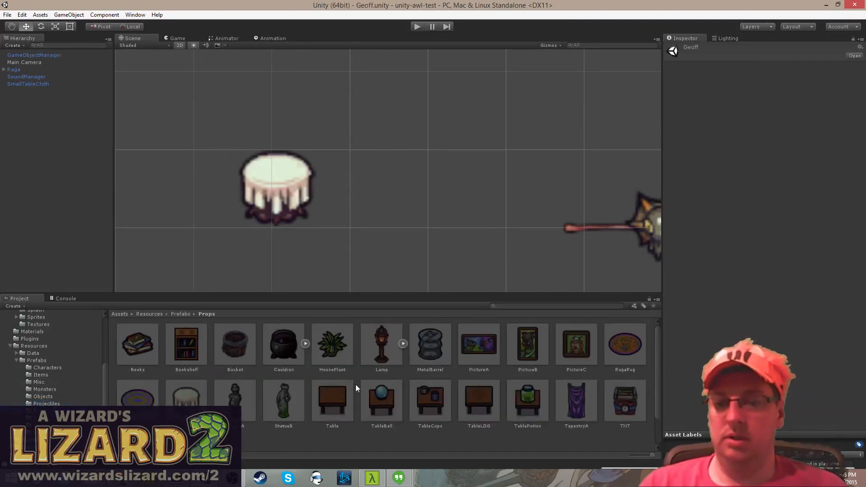
pyautogui.scroll(-2, 504, 402)
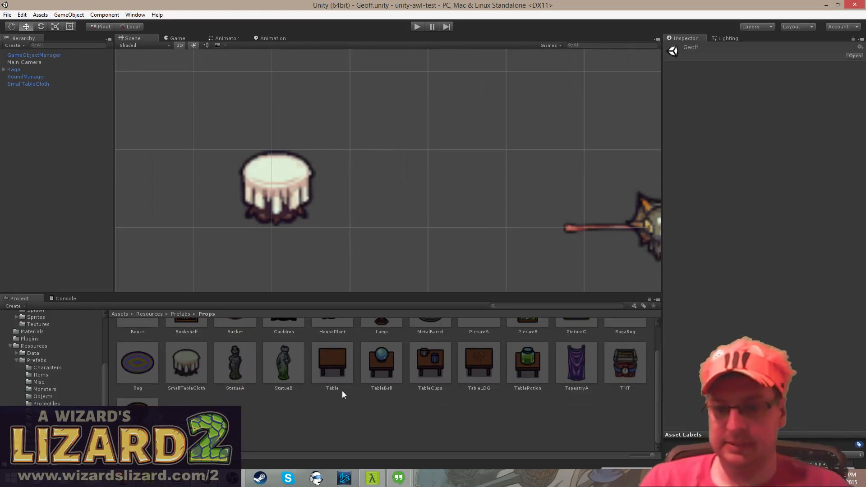
pyautogui.scroll(2, 345, 392)
pyautogui.moveTo(622, 399); pyautogui.dragTo(461, 215)
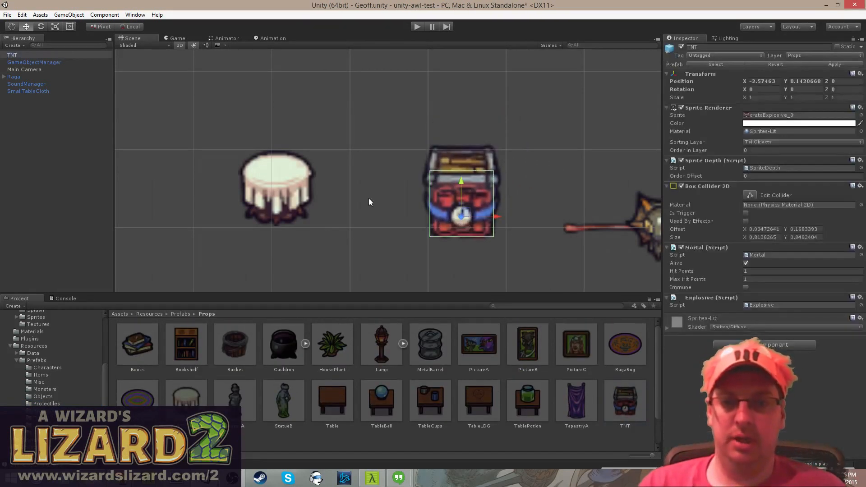
# - Move SmallTableCloth close beside the TNT crate, at about X -3.897, Y 0.183
pyautogui.click(40, 90)
pyautogui.moveTo(288, 190); pyautogui.dragTo(361, 214)
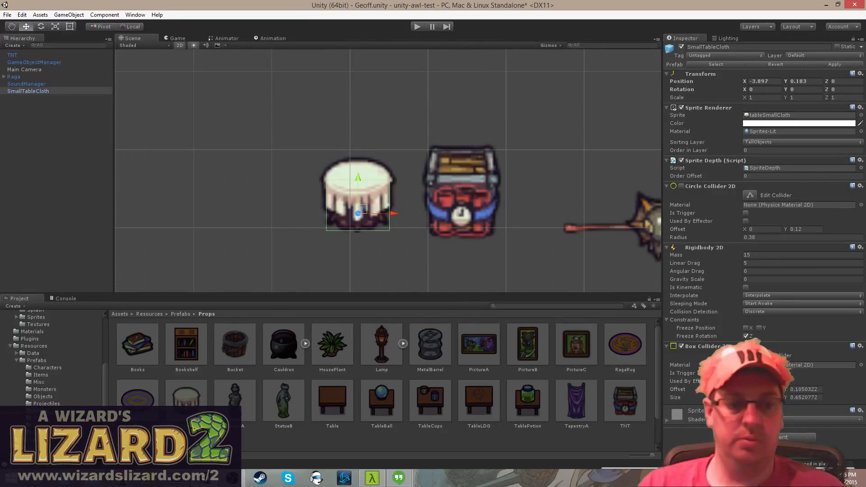
# - Add the Mortal script component to SmallTableCloth
pyautogui.click(765, 437)
pyautogui.write('mor')
pyautogui.press('Return')
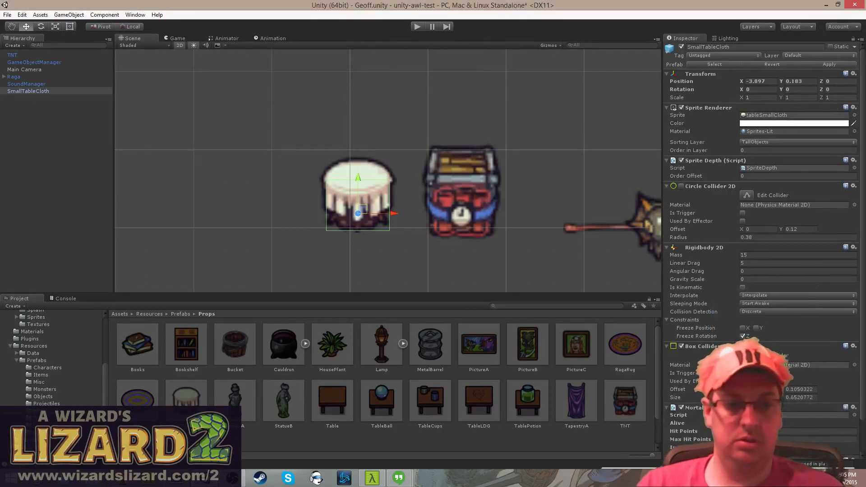
# - Fill in the Mortal script's Hit Points and Max Hit Points on SmallTableCloth and save the Geoff scene
pyautogui.scroll(-2, 762, 248)
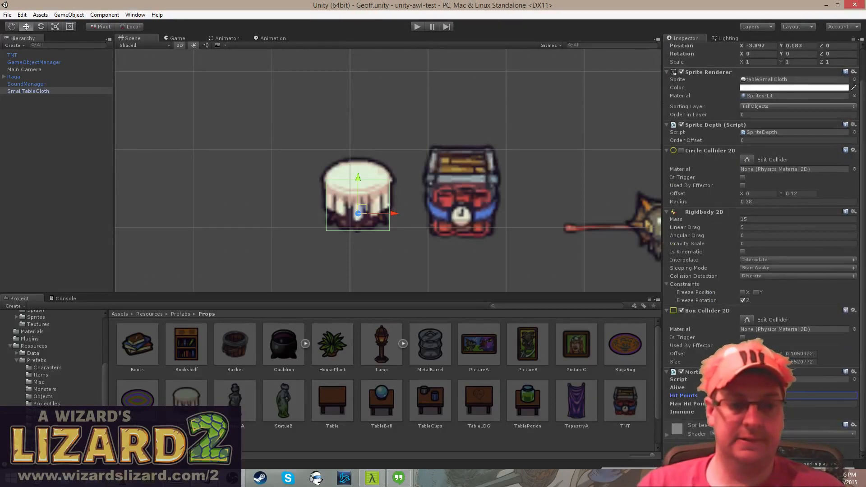
pyautogui.press('Tab')
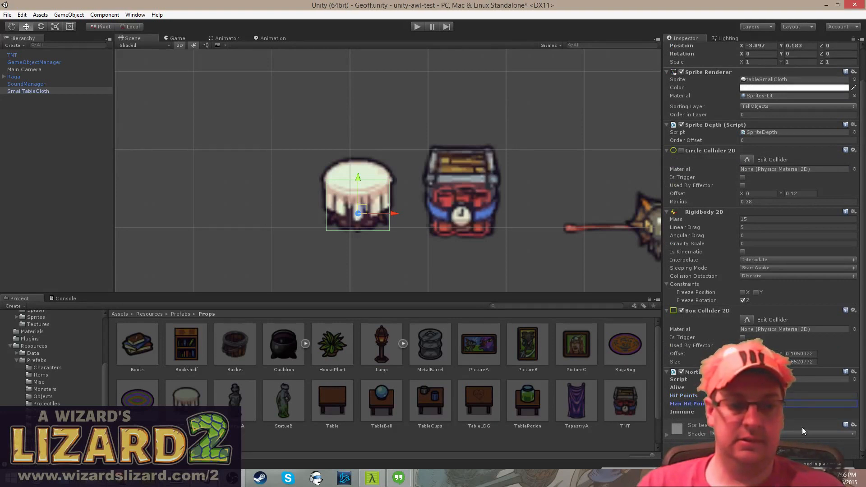
pyautogui.hotkey('ctrl', 's')
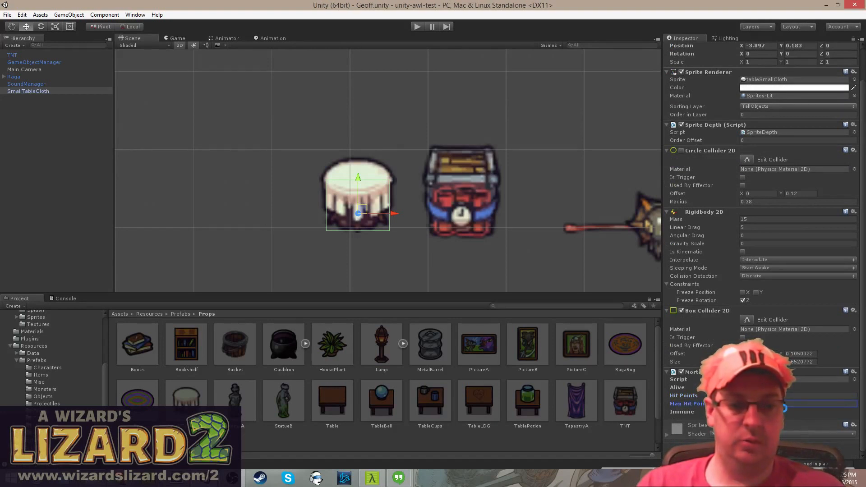
# - Run the Geoff scene to test the TNT explosion beside the table, and stop the playtest
pyautogui.click(418, 26)
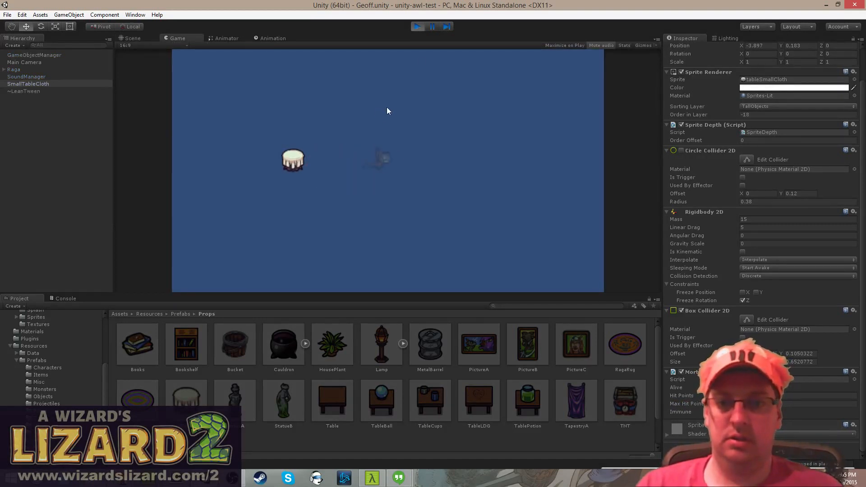
pyautogui.click(418, 26)
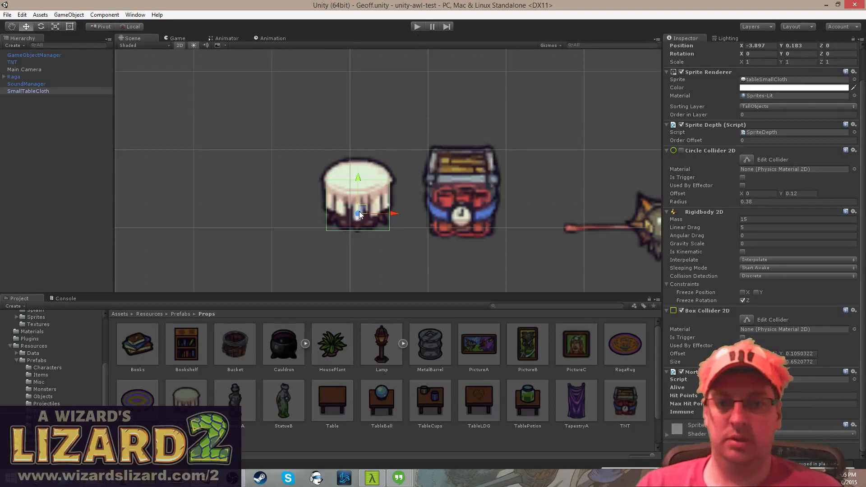
# - Move SmallTableCloth right against the TNT crate, at about X -3.468, and run a brief playtest of the scene
pyautogui.moveTo(359, 215); pyautogui.dragTo(392, 215)
pyautogui.click(416, 27)
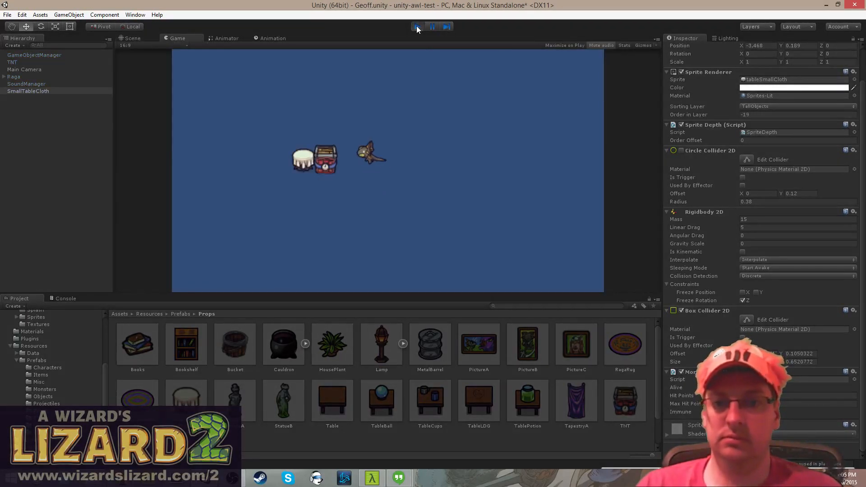
pyautogui.click(416, 27)
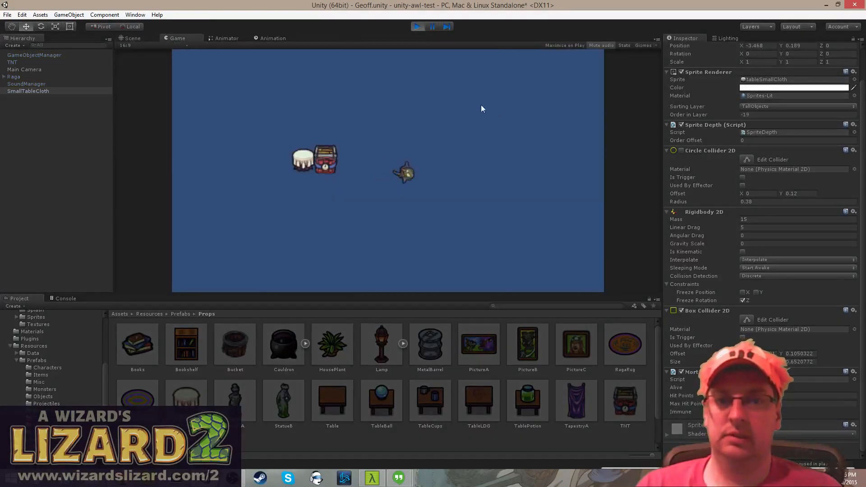
pyautogui.click(420, 28)
# - Review the project's Physics 2D settings and layer collision matrix
pyautogui.click(45, 92)
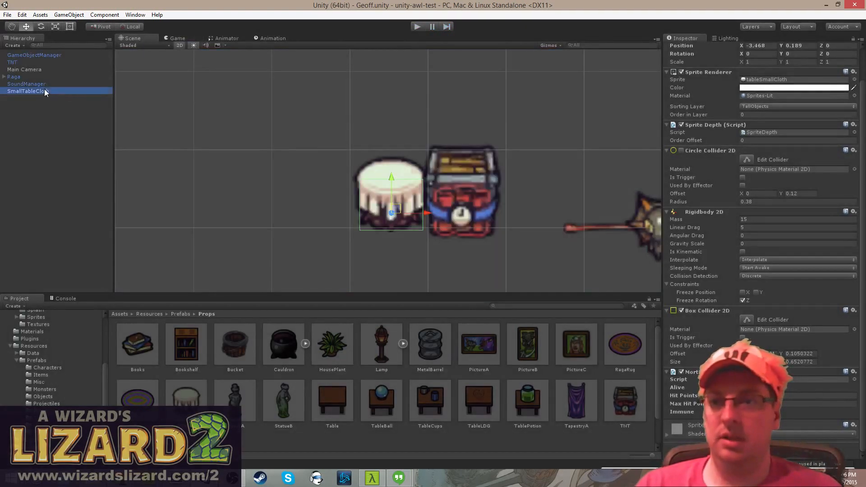
pyautogui.click(7, 15)
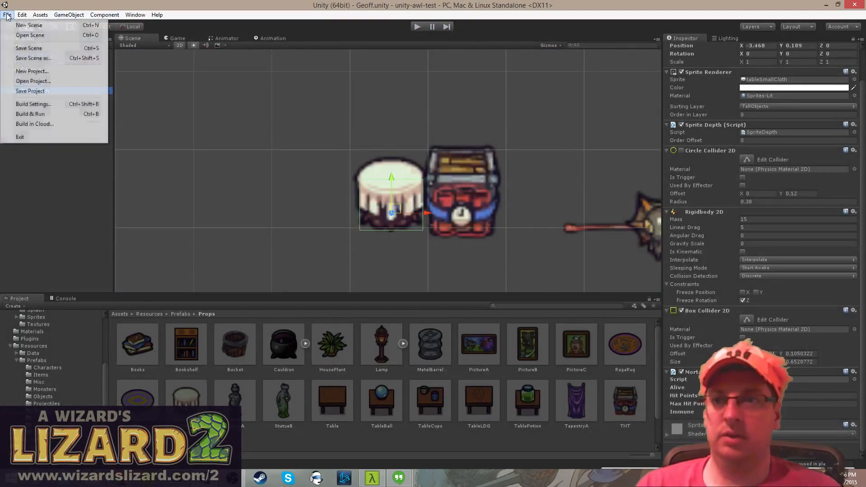
pyautogui.moveTo(23, 15)
pyautogui.moveTo(67, 238)
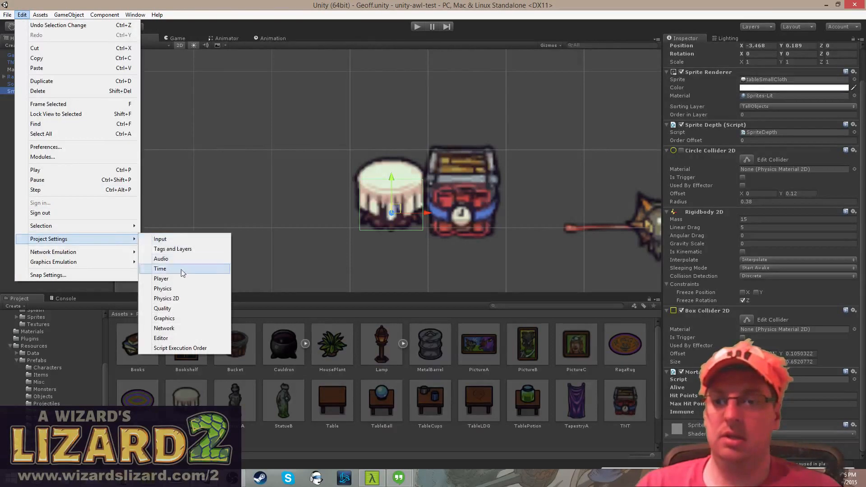
pyautogui.click(179, 299)
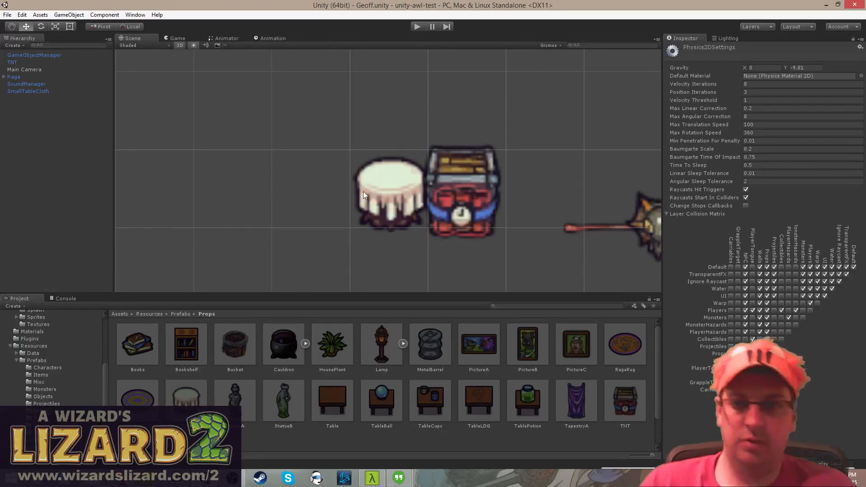
# - Inspect the Explosion prefab in the Prefabs/Misc folder
pyautogui.click(53, 379)
pyautogui.click(291, 353)
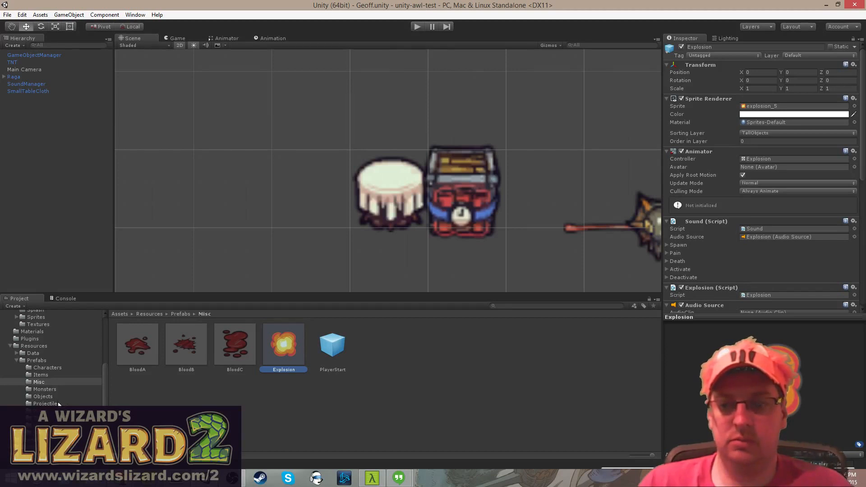
pyautogui.click(22, 15)
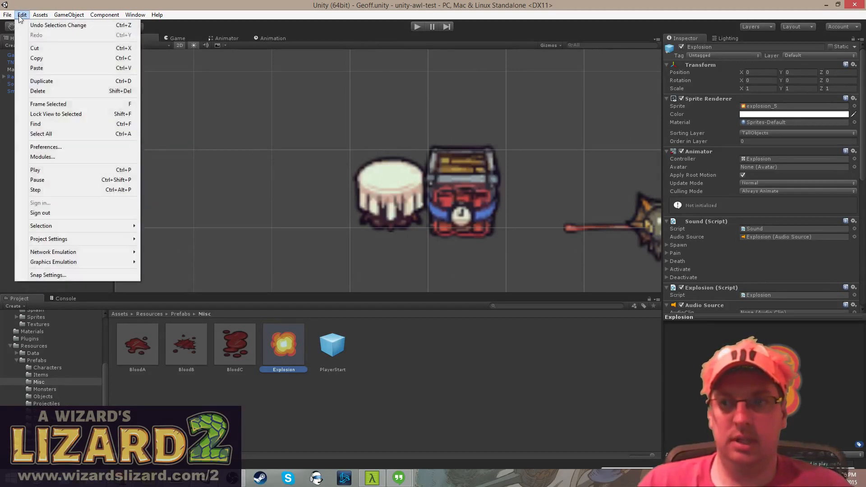
pyautogui.click(22, 16)
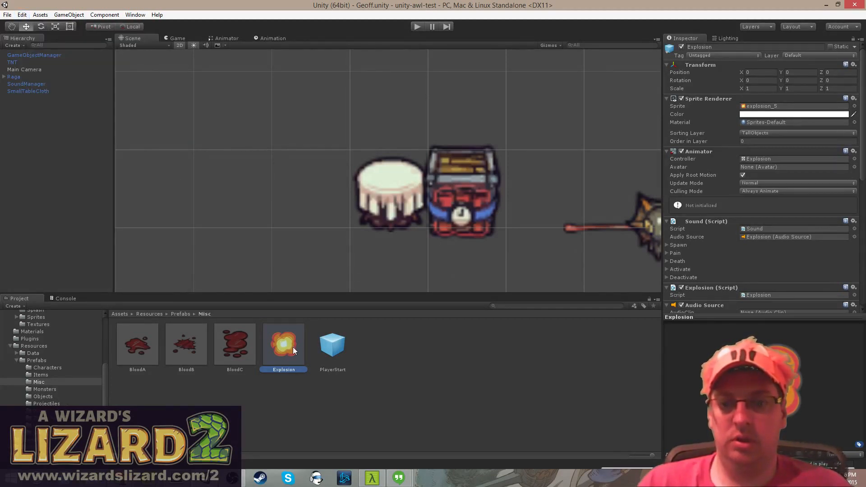
# - Add a new layer named GlobalHazards as User Layer 21
pyautogui.click(810, 53)
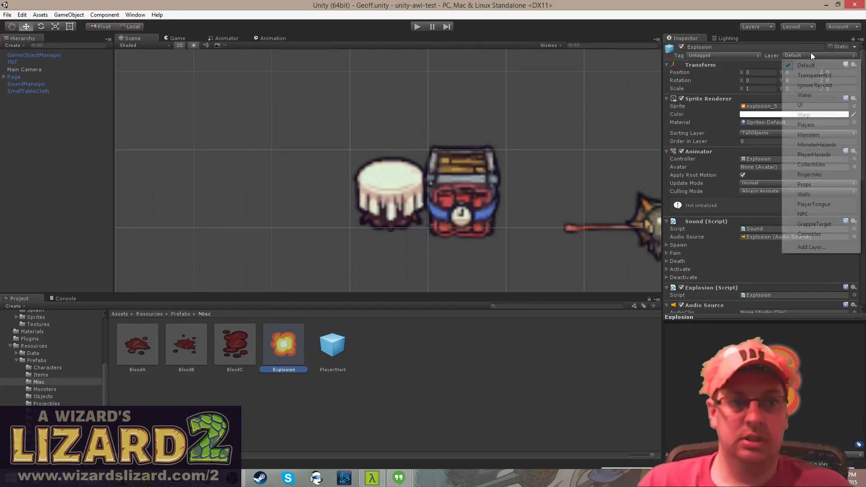
pyautogui.click(810, 247)
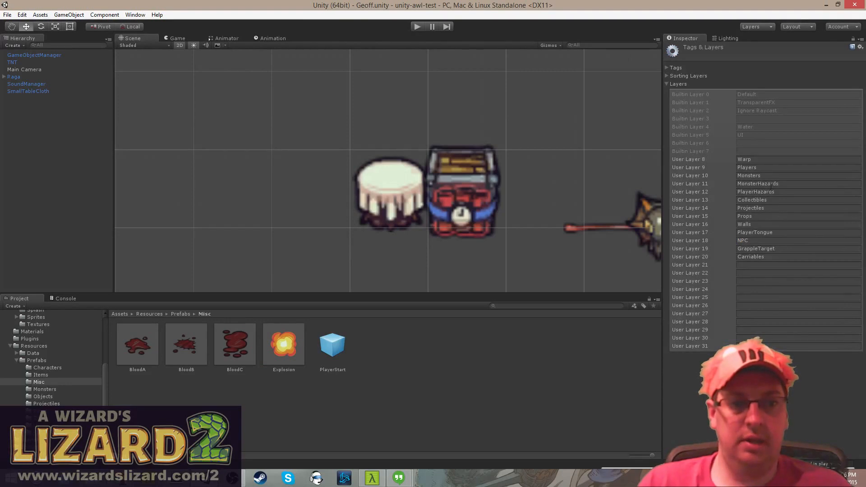
pyautogui.click(783, 265)
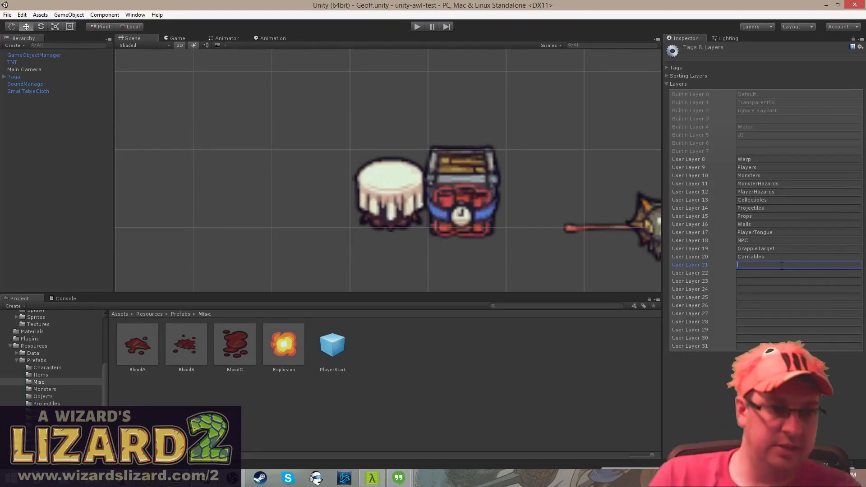
pyautogui.write('Glo')
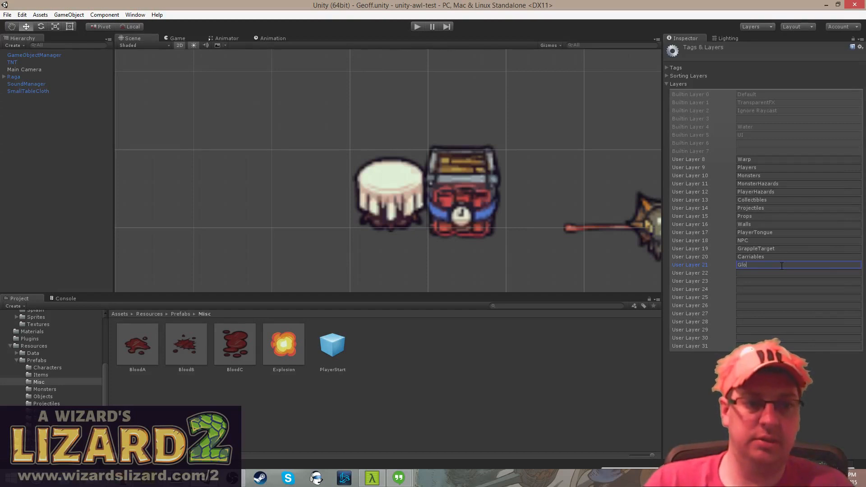
pyautogui.write(' alHaz')
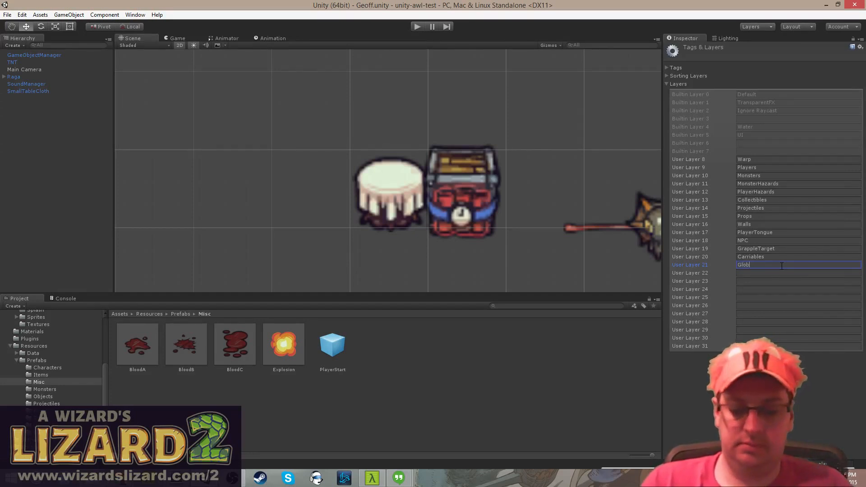
pyautogui.write('ards')
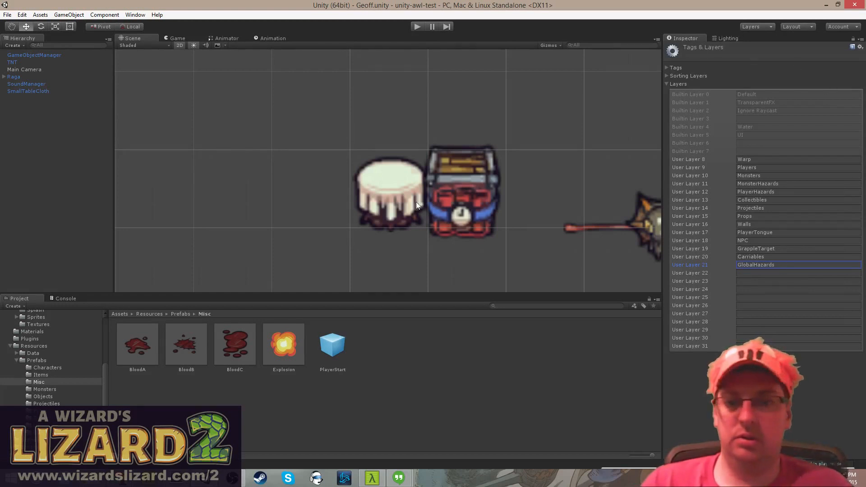
# - Assign the Explosion prefab to the GlobalHazards layer
pyautogui.click(267, 363)
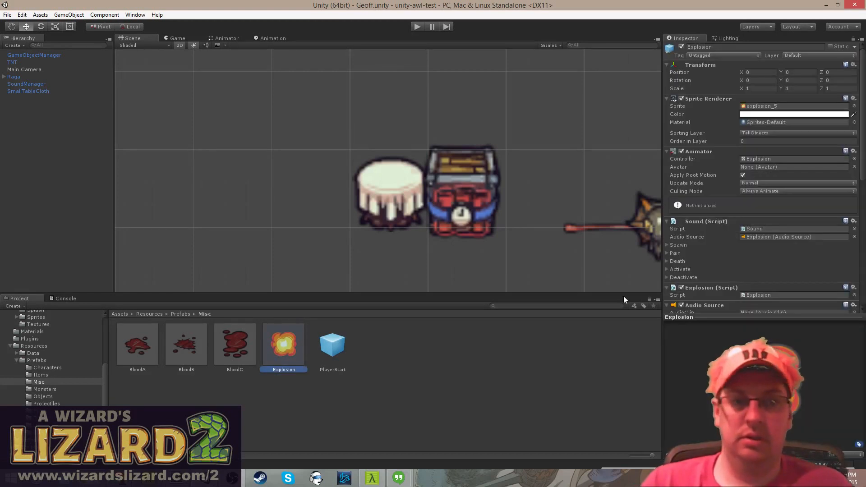
pyautogui.click(799, 55)
pyautogui.click(813, 244)
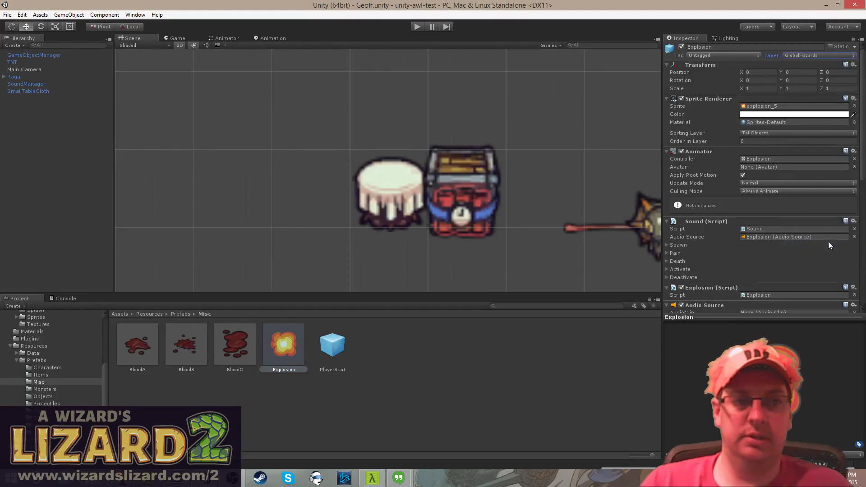
# - Disable GlobalHazards collisions with Default, TransparentFX, Ignore Raycast, Water, UI, Warp, Players and Monsters in the Physics 2D layer collision matrix
pyautogui.click(21, 14)
pyautogui.moveTo(83, 240)
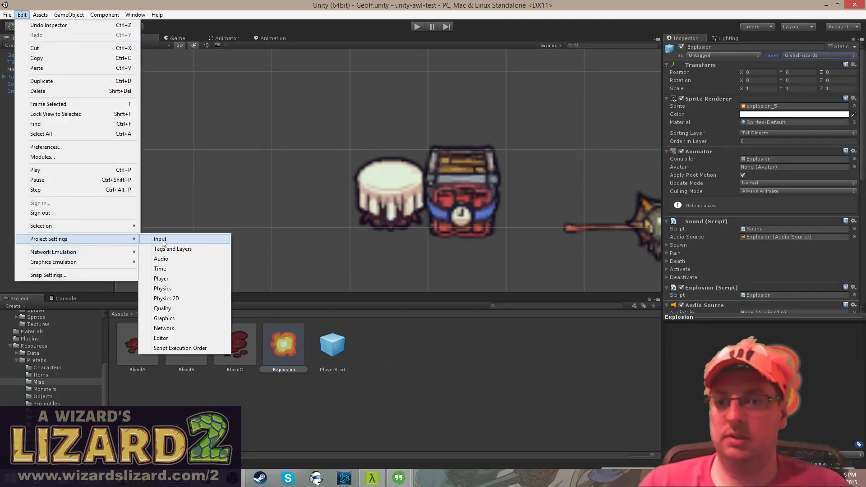
pyautogui.click(199, 299)
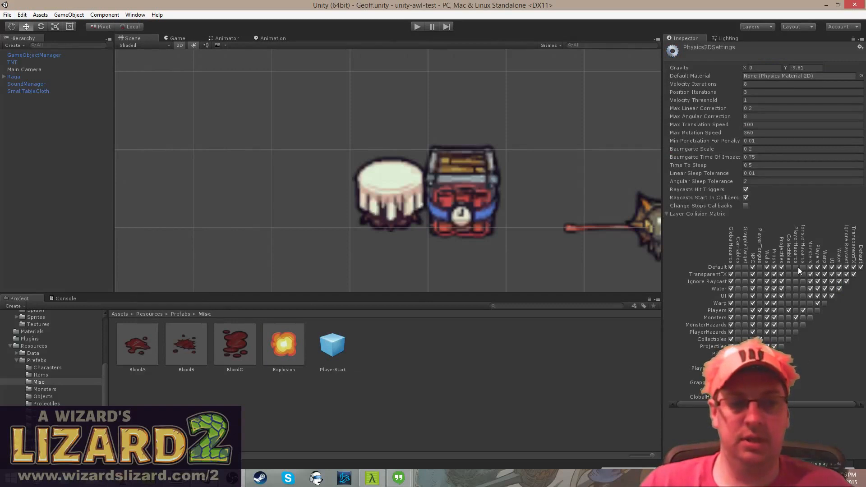
pyautogui.click(730, 266)
pyautogui.click(731, 274)
pyautogui.click(731, 281)
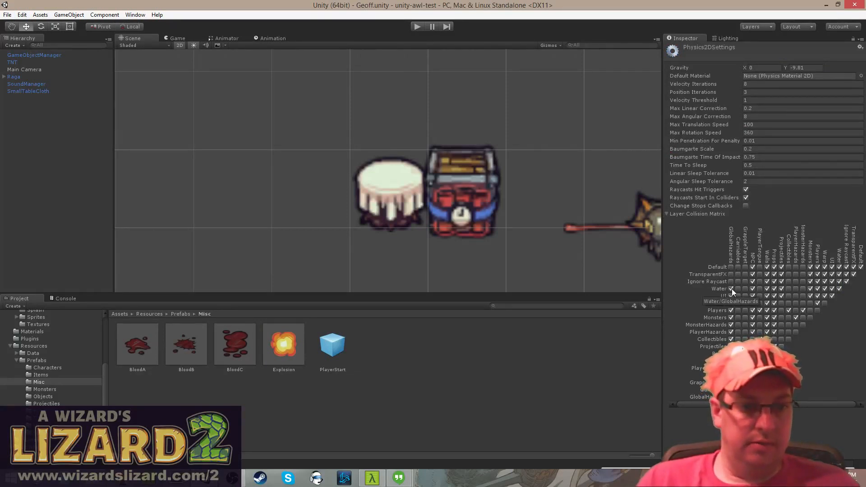
pyautogui.click(731, 288)
pyautogui.click(731, 295)
pyautogui.click(731, 302)
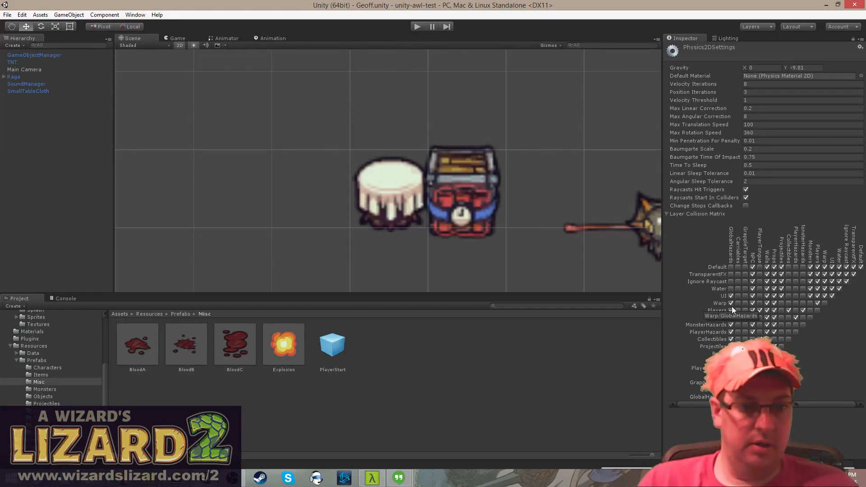
pyautogui.click(730, 310)
pyautogui.click(730, 318)
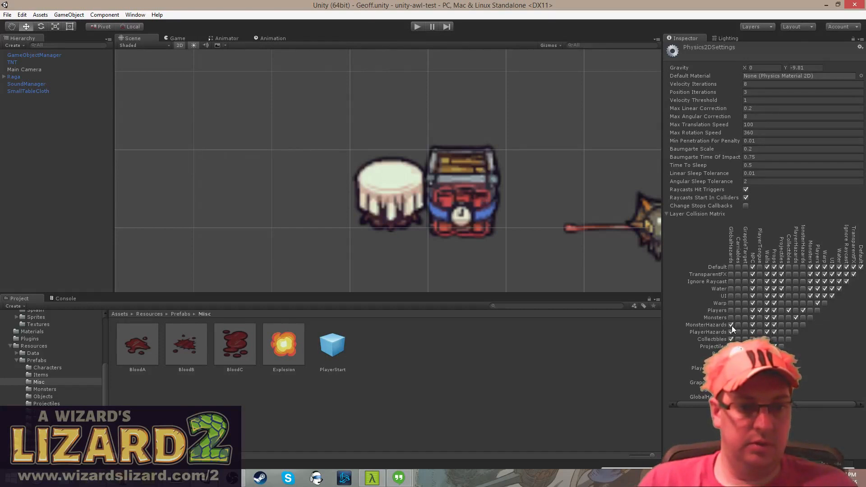
# - In the layer collision matrix, disable GlobalHazards against MonsterHazards, PlayerHazards and Collectibles, and enable it against Players and Monsters
pyautogui.click(730, 324)
pyautogui.click(731, 332)
pyautogui.click(730, 339)
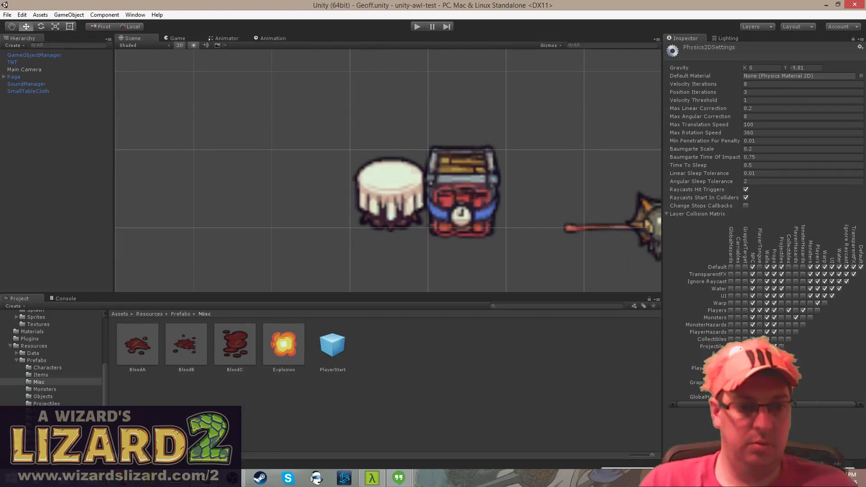
pyautogui.click(730, 311)
pyautogui.click(730, 318)
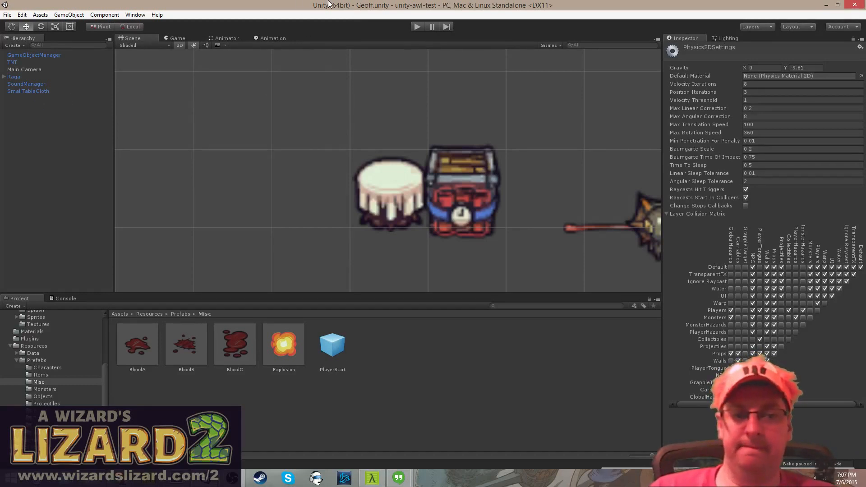
# - Play-test the TNT explosion beside the table twice, checking the Explosion prefab's settings between the runs
pyautogui.click(417, 27)
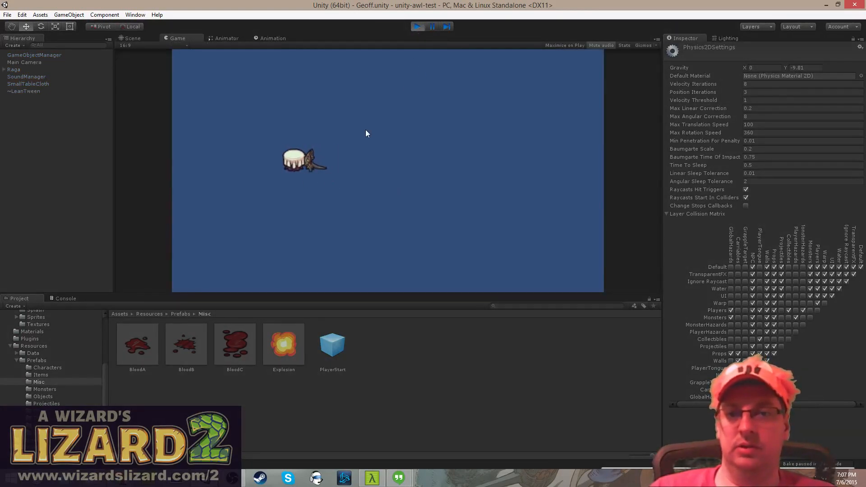
pyautogui.click(417, 27)
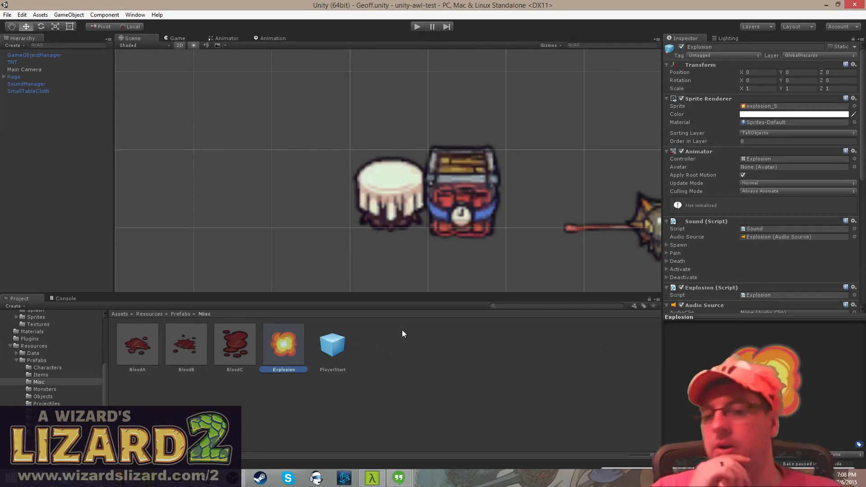
pyautogui.click(397, 349)
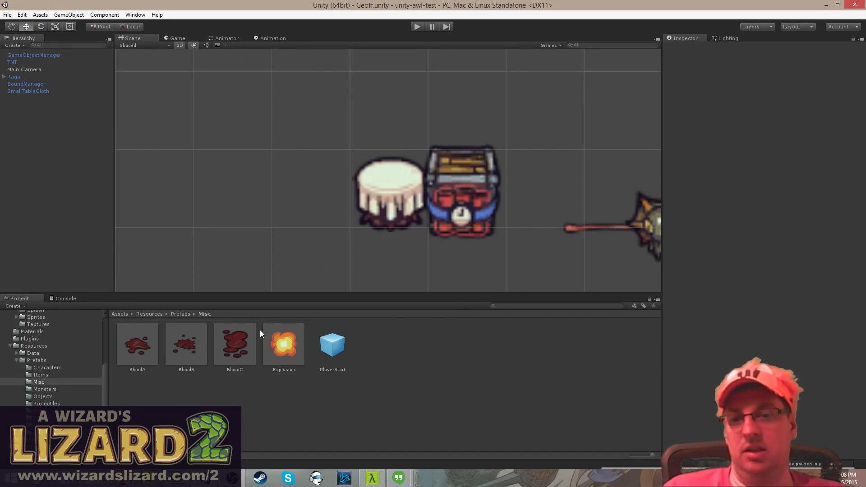
pyautogui.click(271, 334)
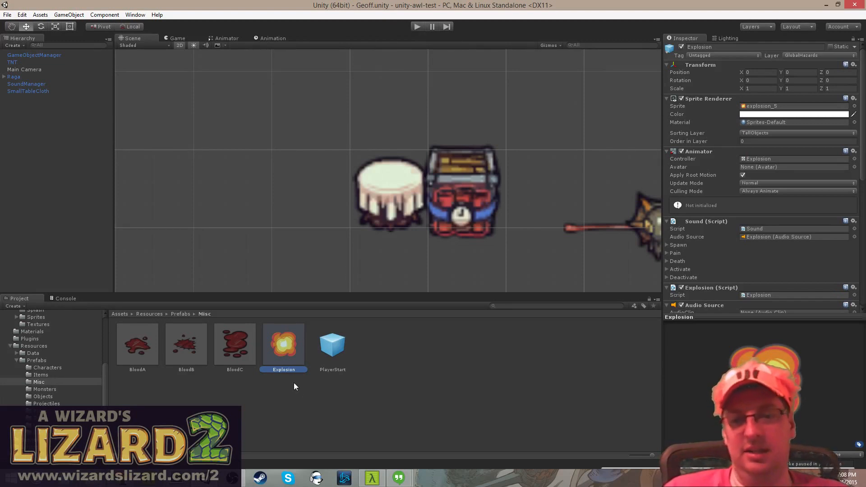
pyautogui.click(419, 26)
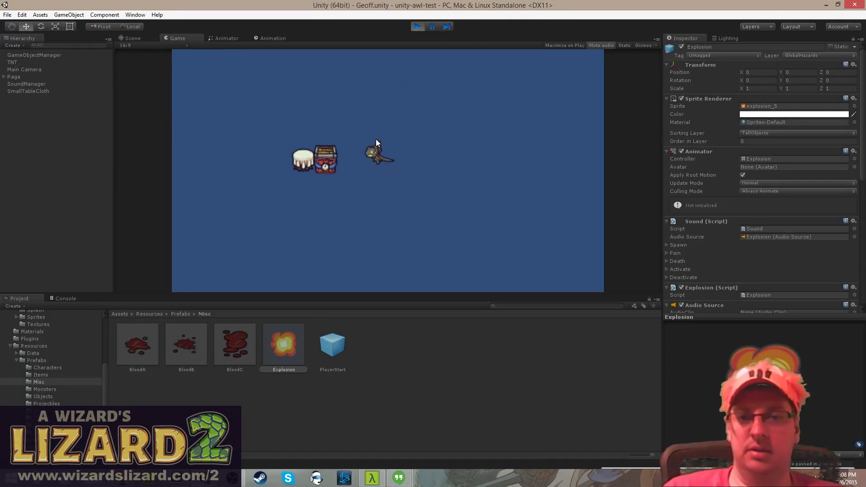
pyautogui.click(420, 29)
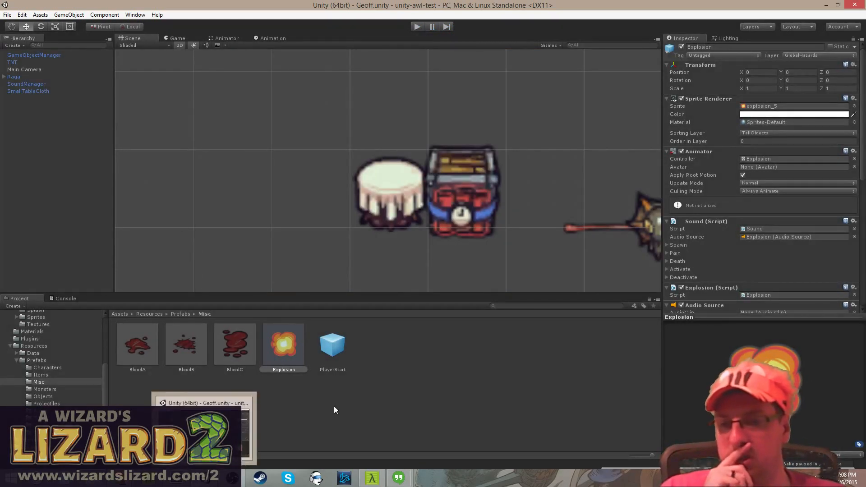
# - Place an instance of the Explosion prefab in the scene beside the table, at about X -5.68, Y 0.61
pyautogui.click(293, 345)
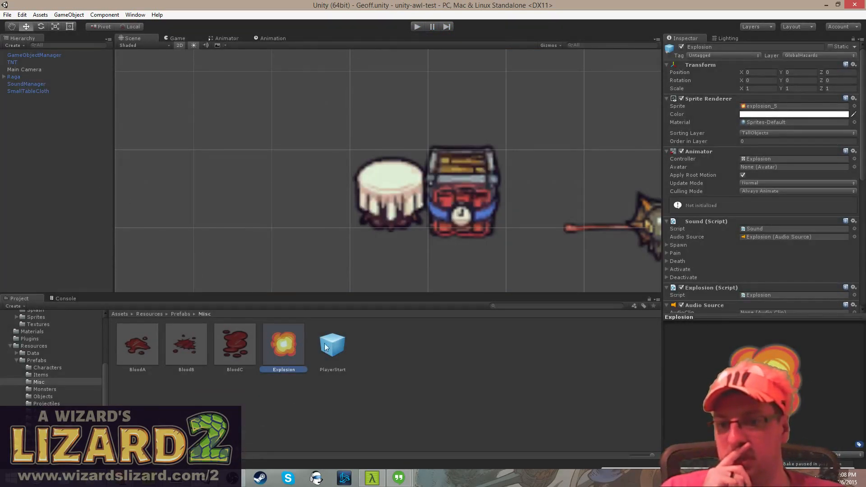
pyautogui.moveTo(280, 339); pyautogui.dragTo(219, 180)
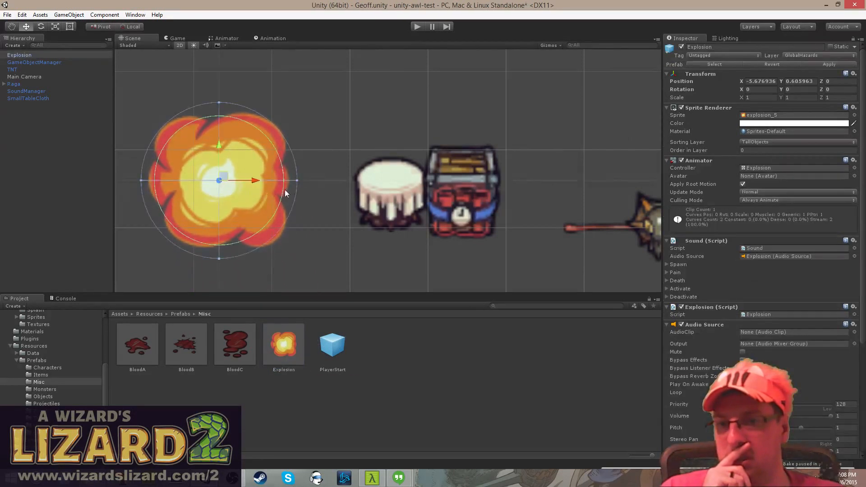
pyautogui.click(43, 55)
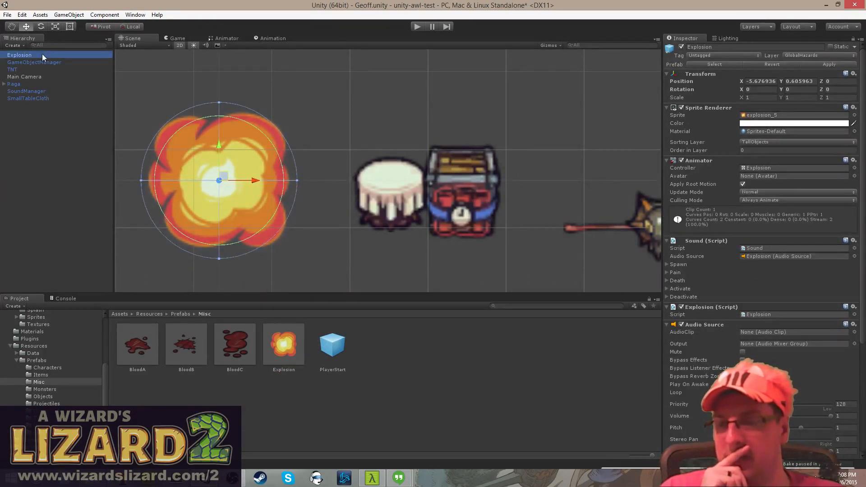
# - Compare the components of SmallTableCloth and Explosion in the scene, including Explosion's collider and hazard settings
pyautogui.click(45, 99)
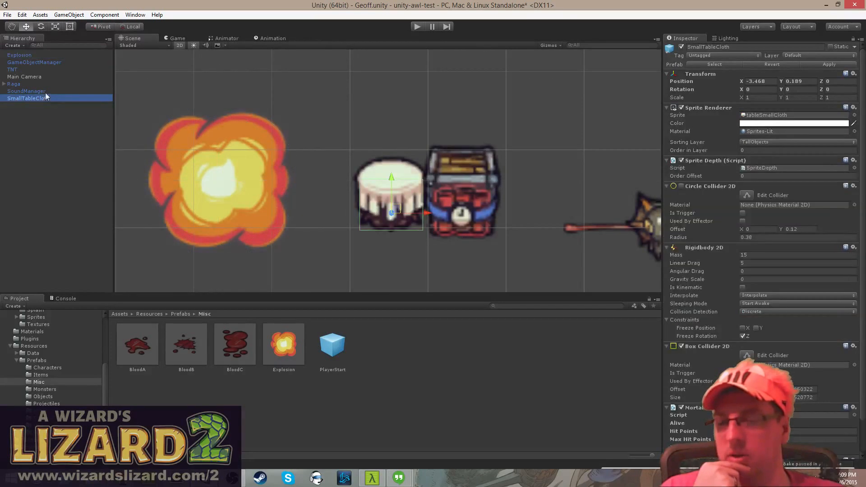
pyautogui.click(38, 55)
pyautogui.click(52, 99)
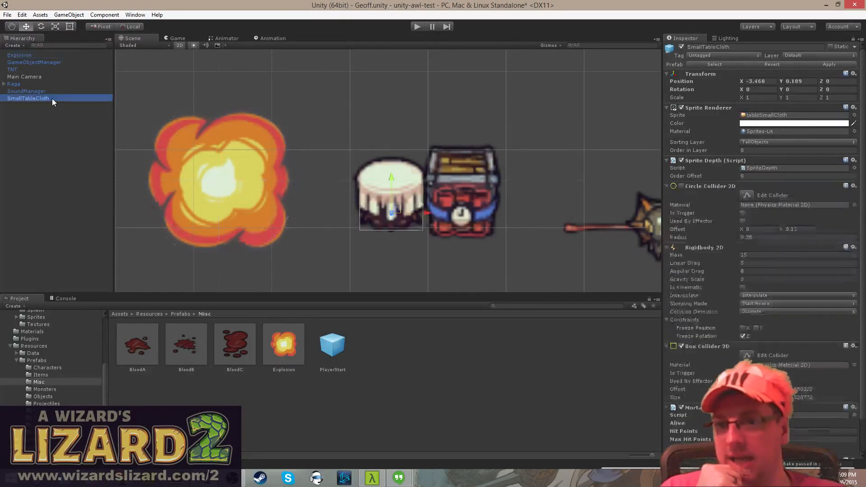
pyautogui.click(38, 54)
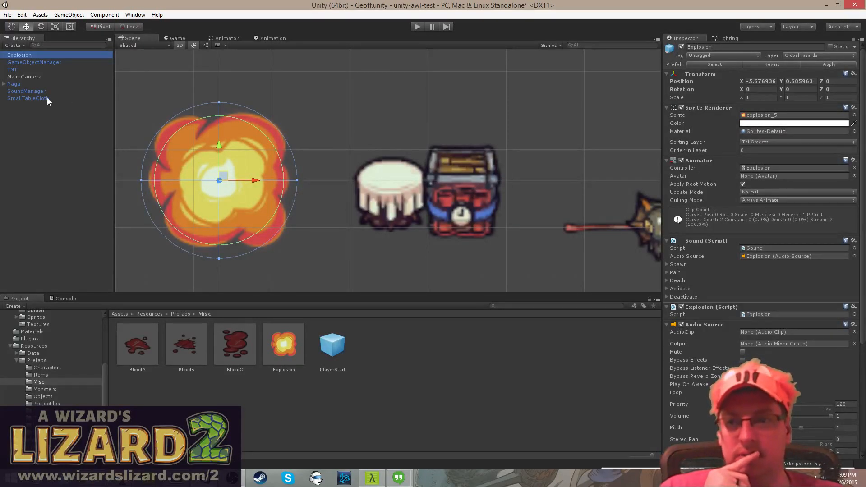
pyautogui.click(46, 99)
pyautogui.click(36, 55)
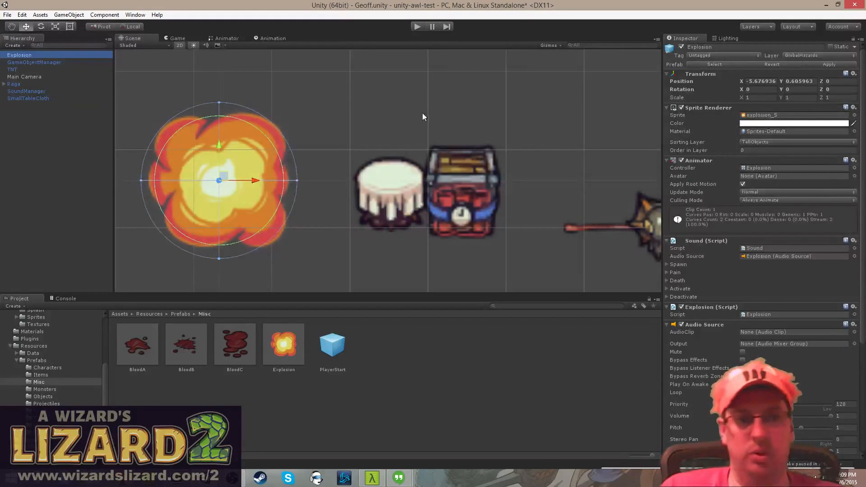
pyautogui.scroll(-6, 742, 175)
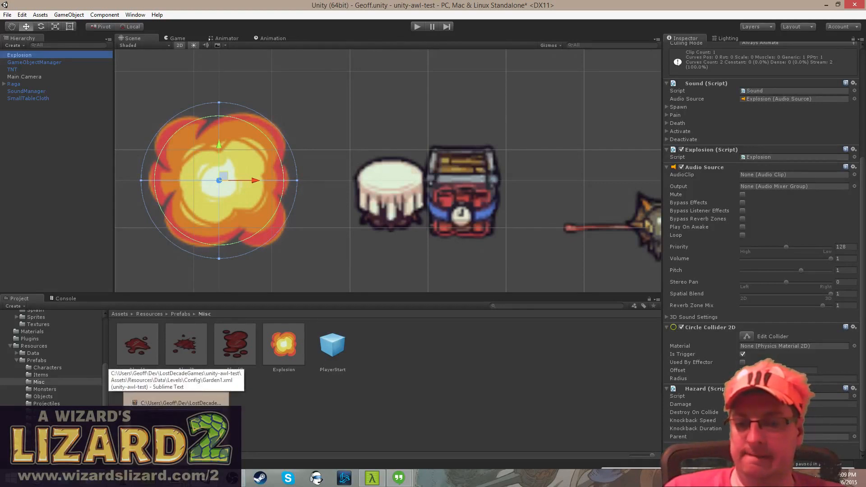
# - Switch to Sublime Text and add an empty public void OnTriggerEnter2D method below Remove in Explosion.cs
pyautogui.hotkey('alt', 'Tab')
pyautogui.click(136, 139)
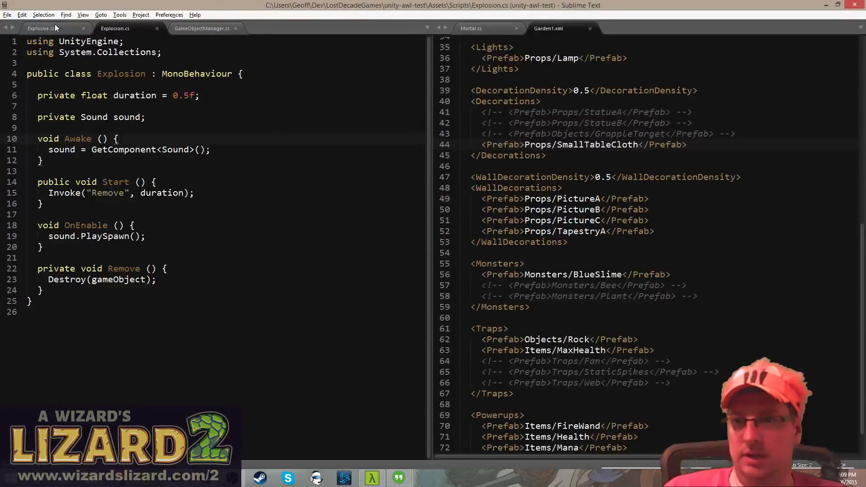
pyautogui.hotkey('ctrl', 's')
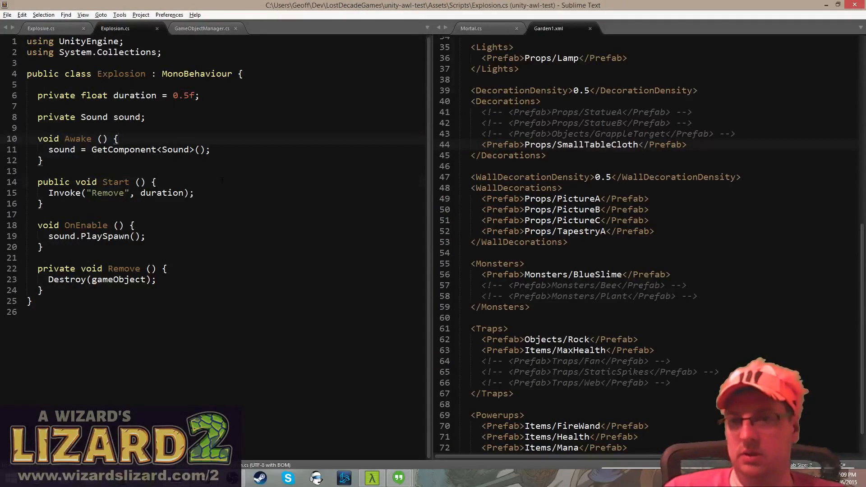
pyautogui.click(240, 97)
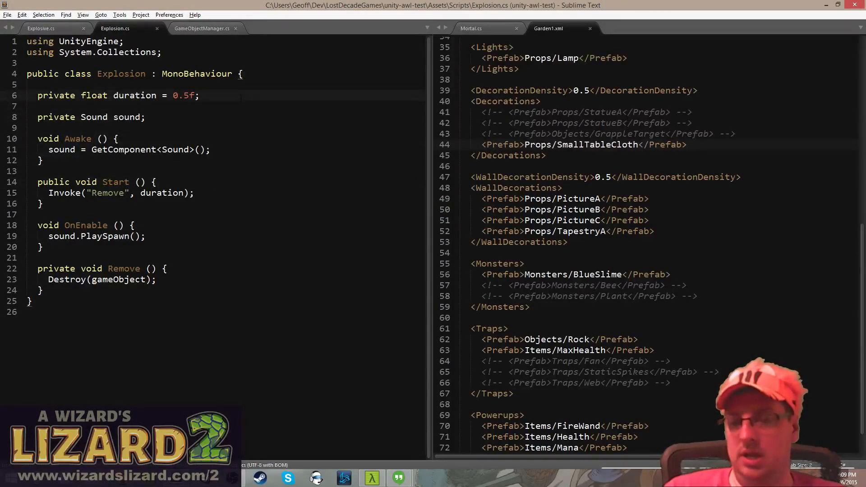
pyautogui.click(208, 289)
pyautogui.press('Return')
pyautogui.press('Return')
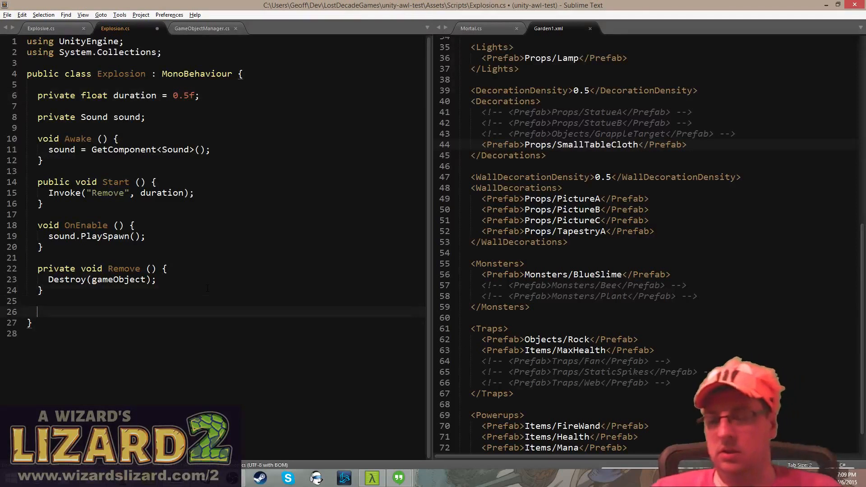
pyautogui.write('public')
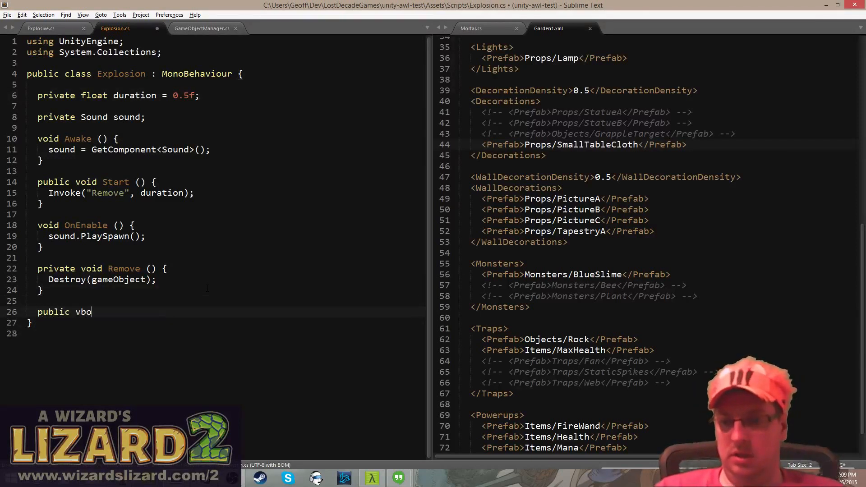
pyautogui.write(' void ')
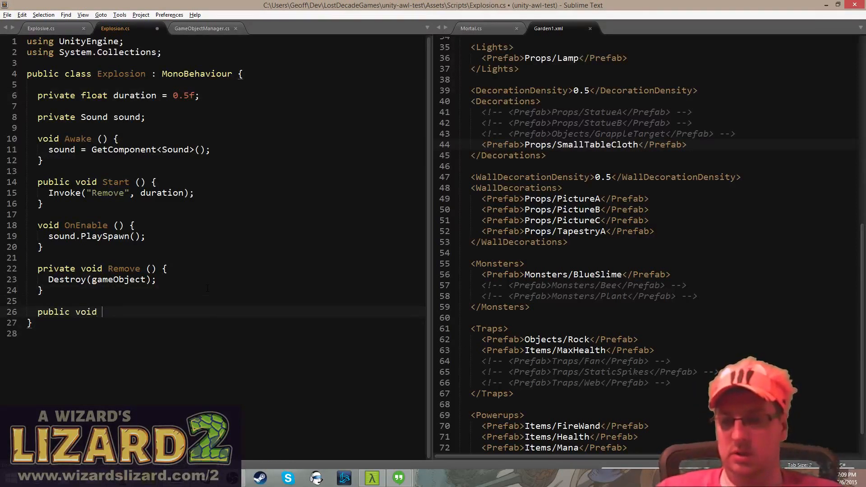
pyautogui.write('OnTriggerEn')
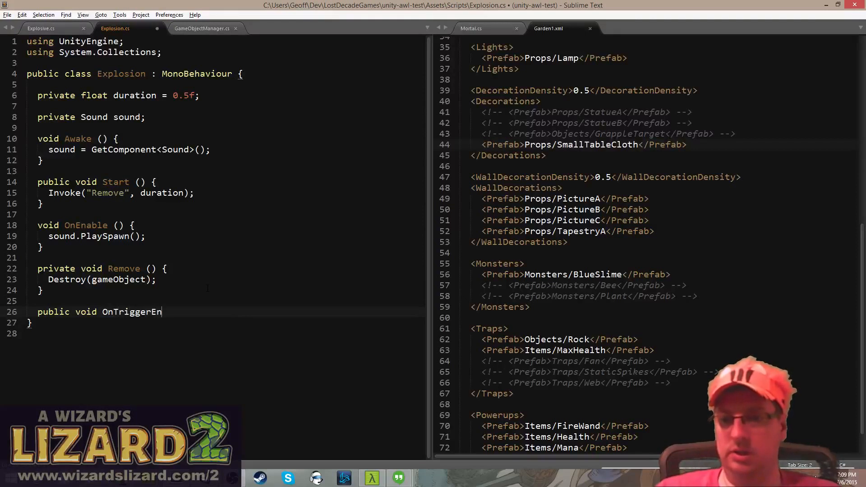
pyautogui.write('ter2D ')
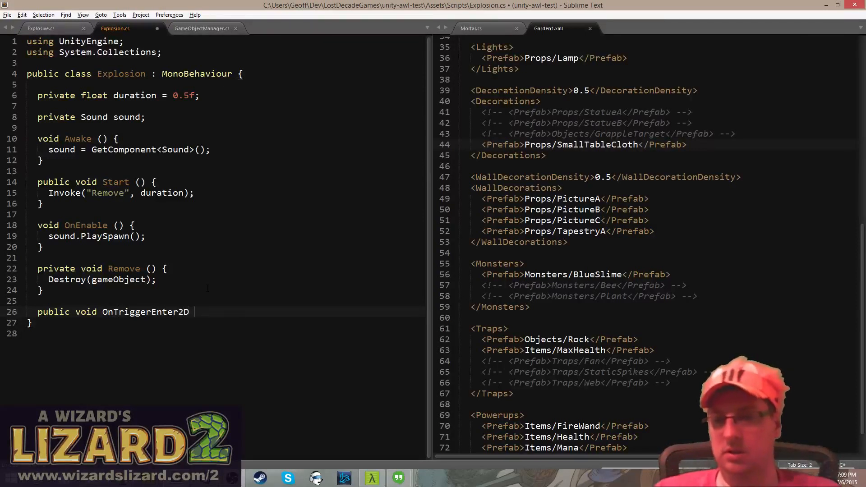
pyautogui.write('()')
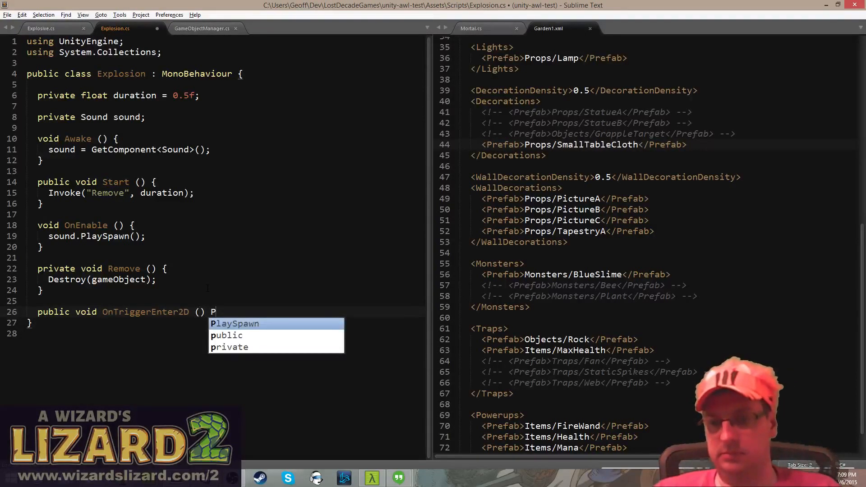
pyautogui.write(' {')
pyautogui.press('Return')
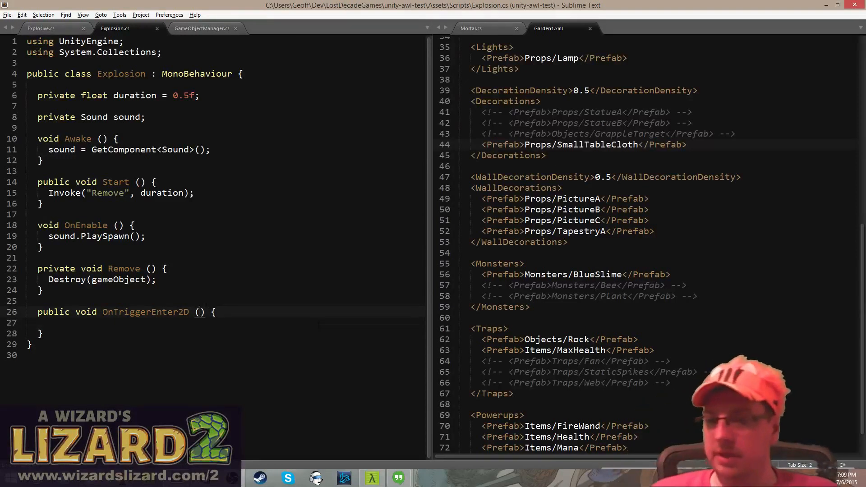
# - Give the OnTriggerEnter2D method a Collider2D parameter named collider
pyautogui.write('Collider')
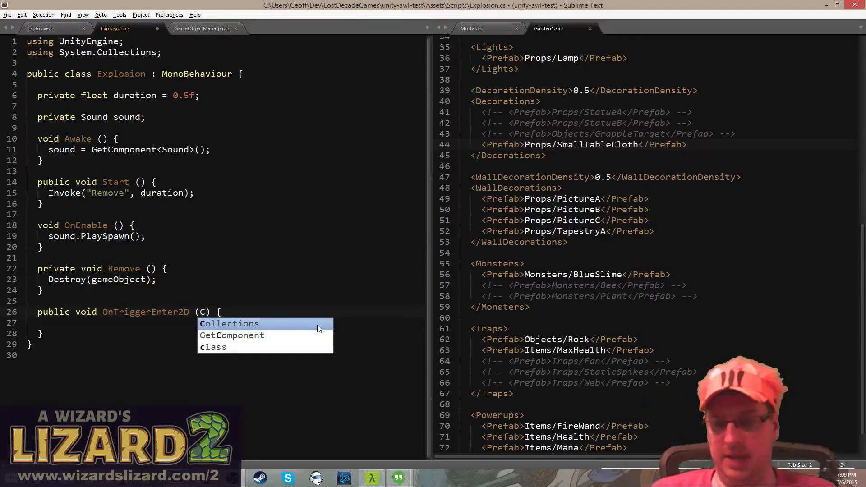
pyautogui.write('2')
pyautogui.press('Escape')
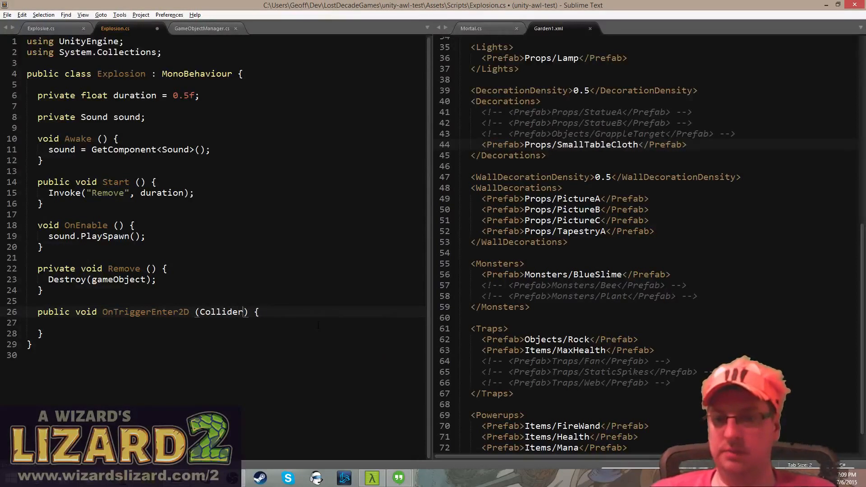
pyautogui.write('D collider')
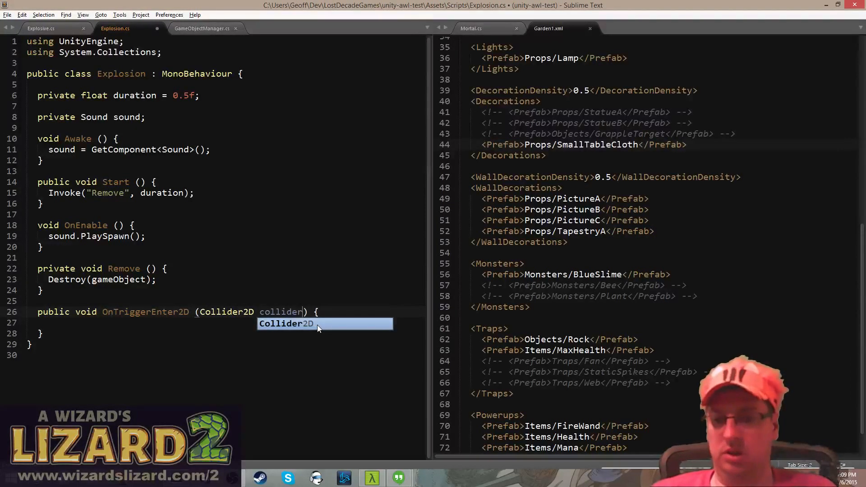
pyautogui.press('Escape')
pyautogui.press('Down')
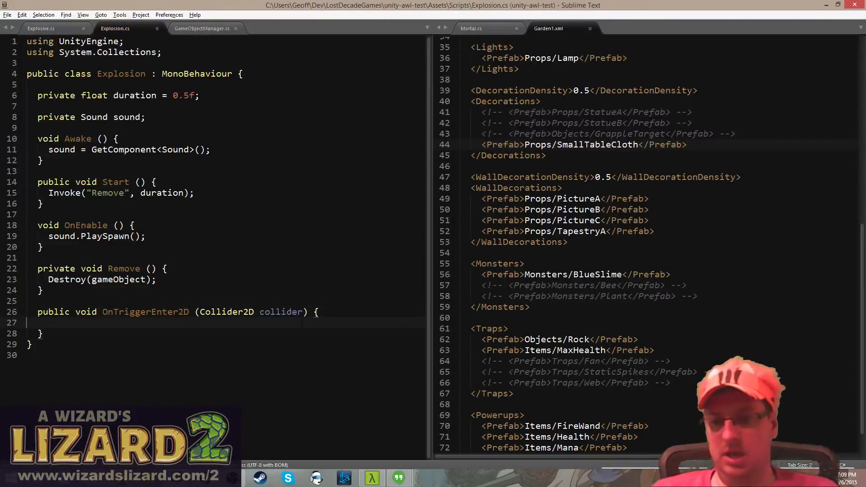
# - Switch to Chrome, search the web for "ontriggerenter2d" and open the Unity Scripting API page on it
pyautogui.hotkey('alt', 'Tab')
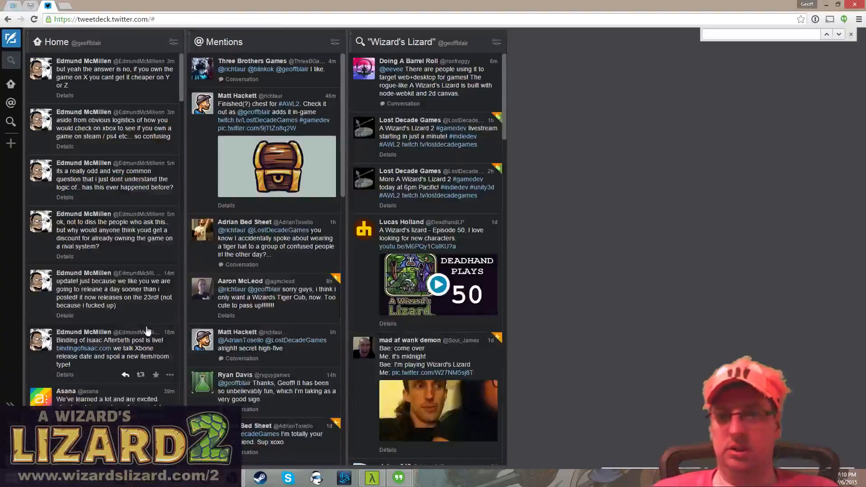
pyautogui.hotkey('ctrl', 't')
pyautogui.write('on')
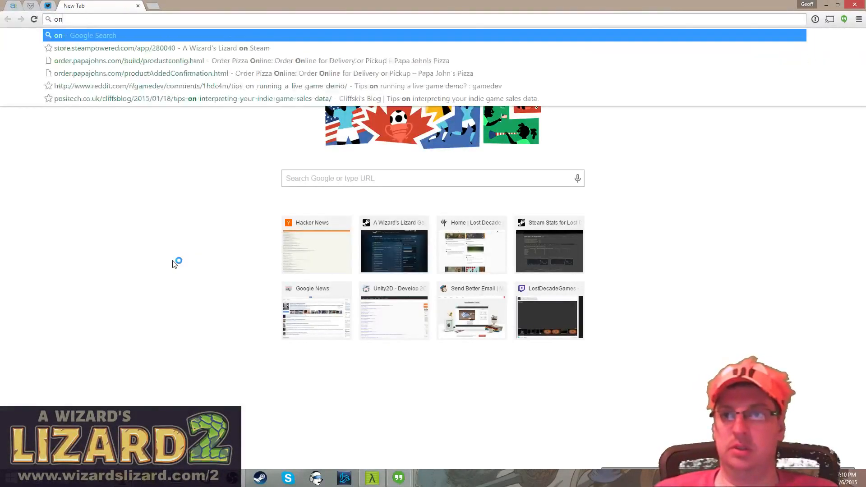
pyautogui.write('triggerenter')
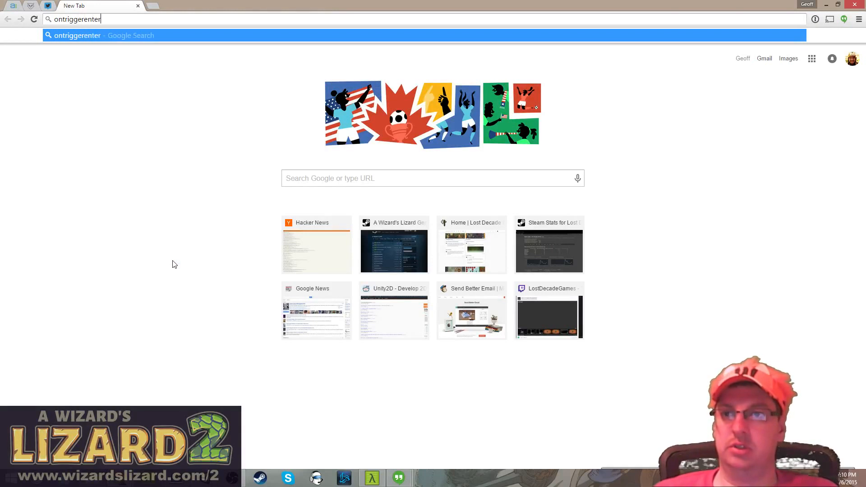
pyautogui.write('2d')
pyautogui.press('Return')
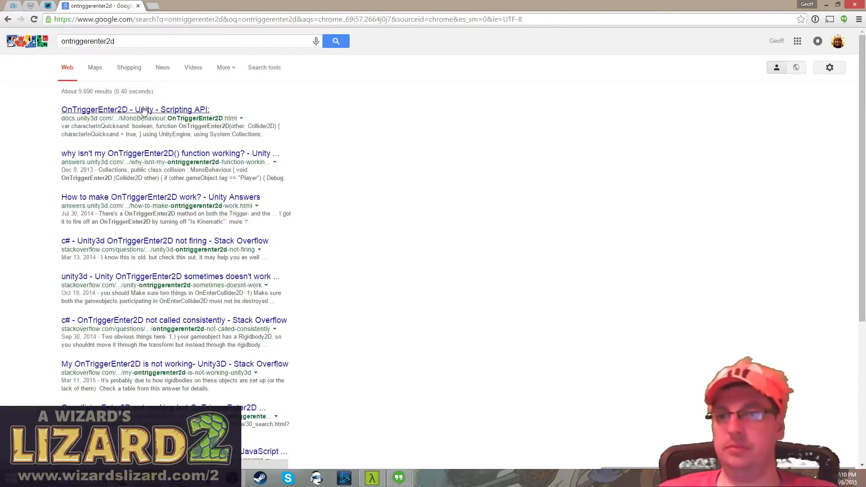
pyautogui.click(144, 110)
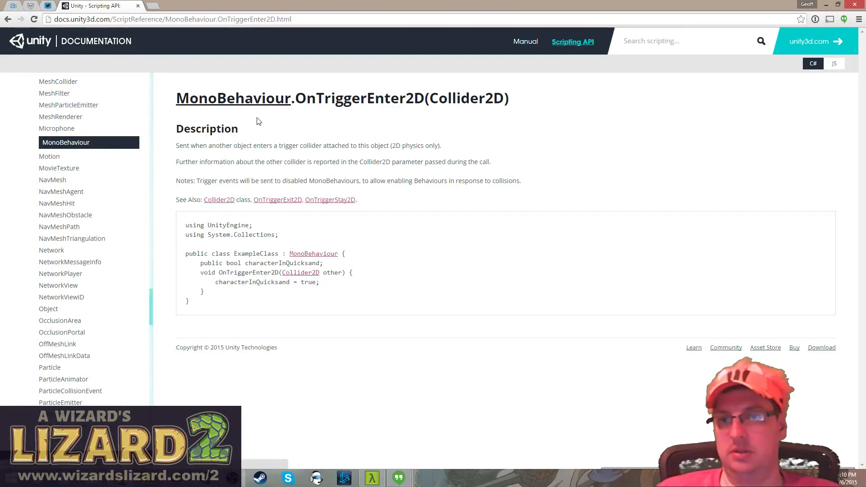
# - Open the Collider2D class page and review its variables, public functions, messages and inherited members
pyautogui.click(219, 199)
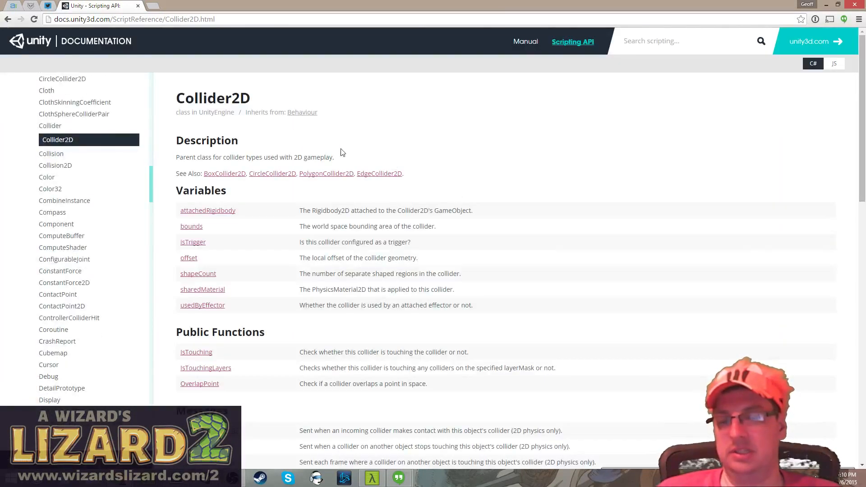
pyautogui.scroll(-1, 342, 152)
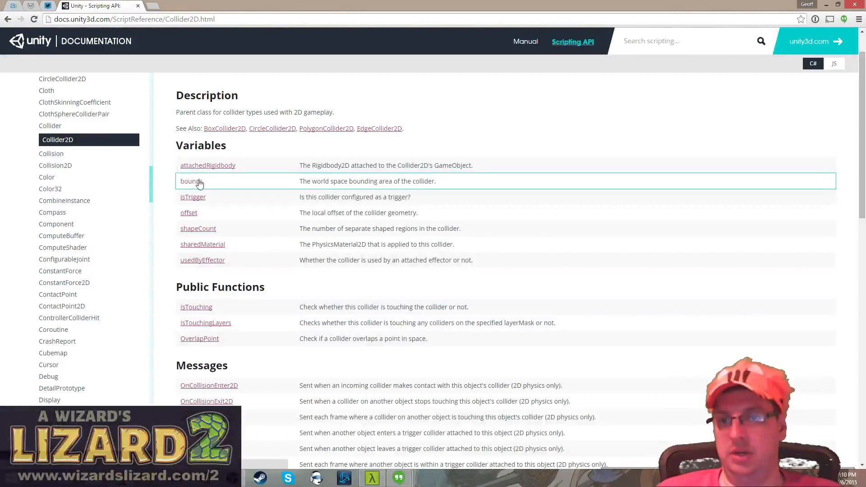
pyautogui.scroll(-1, 302, 242)
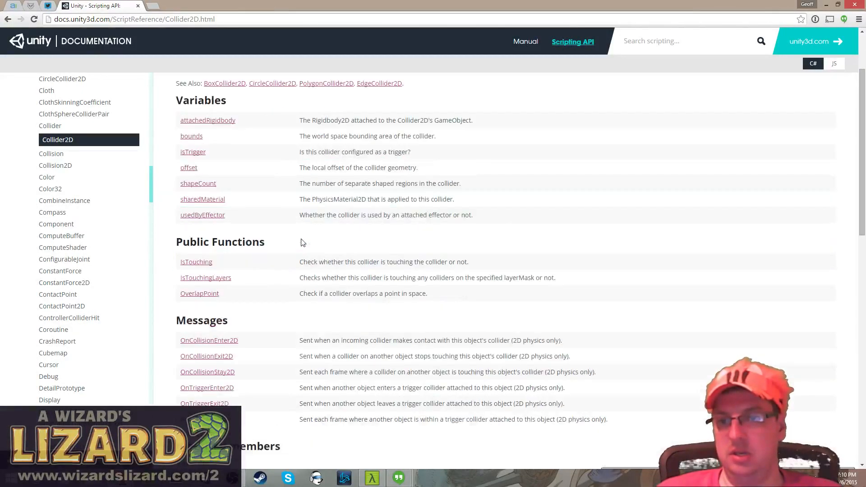
pyautogui.scroll(-10, 302, 243)
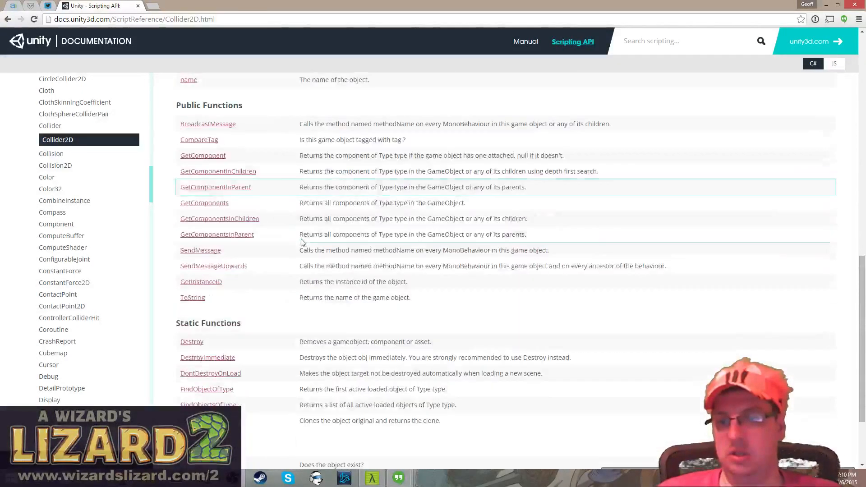
pyautogui.scroll(-2, 302, 243)
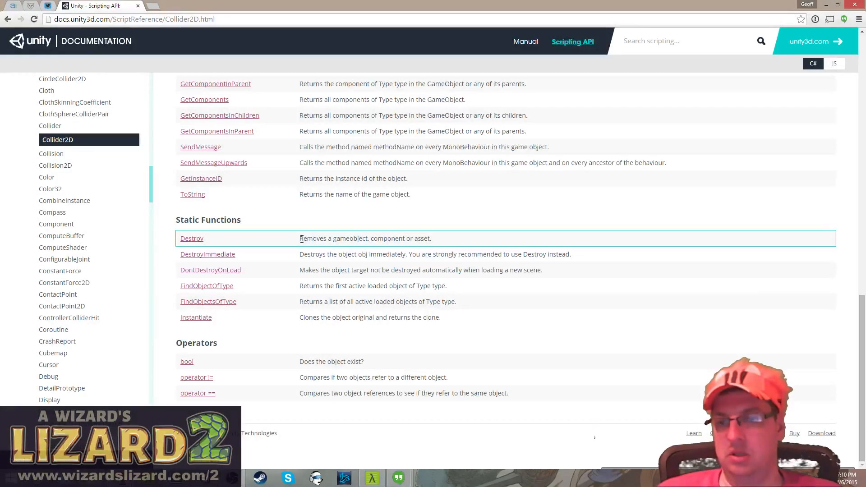
pyautogui.scroll(3, 302, 239)
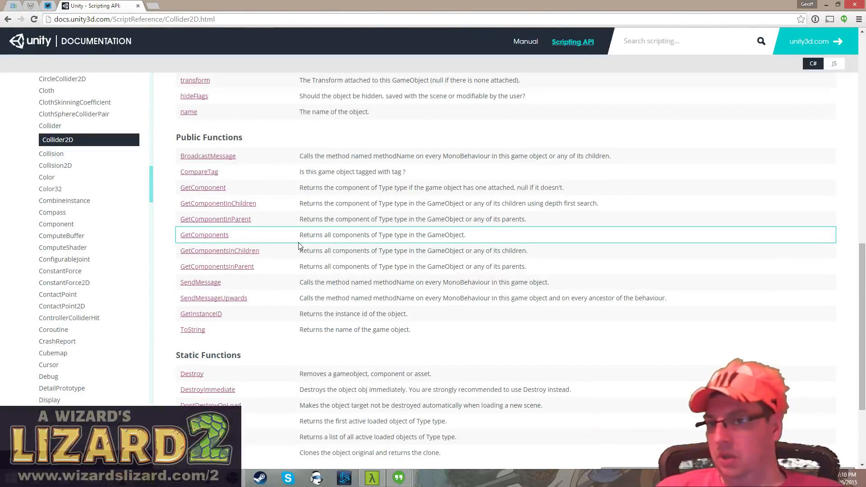
pyautogui.scroll(9, 286, 218)
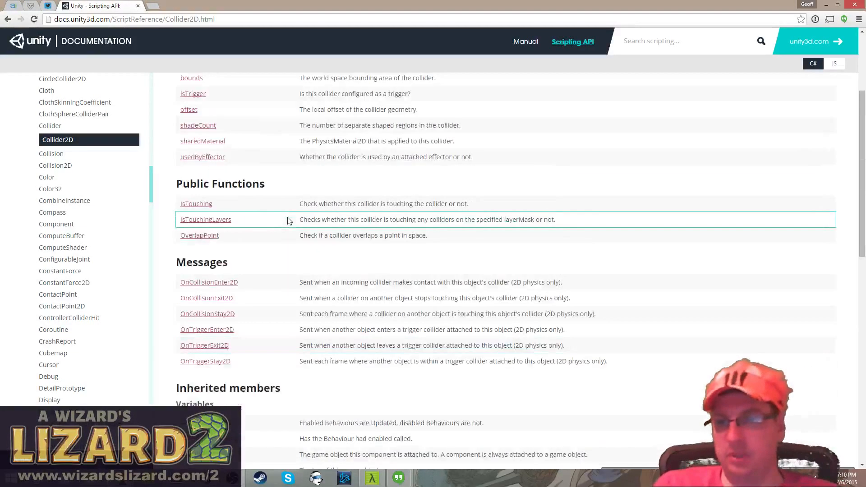
pyautogui.scroll(1, 284, 179)
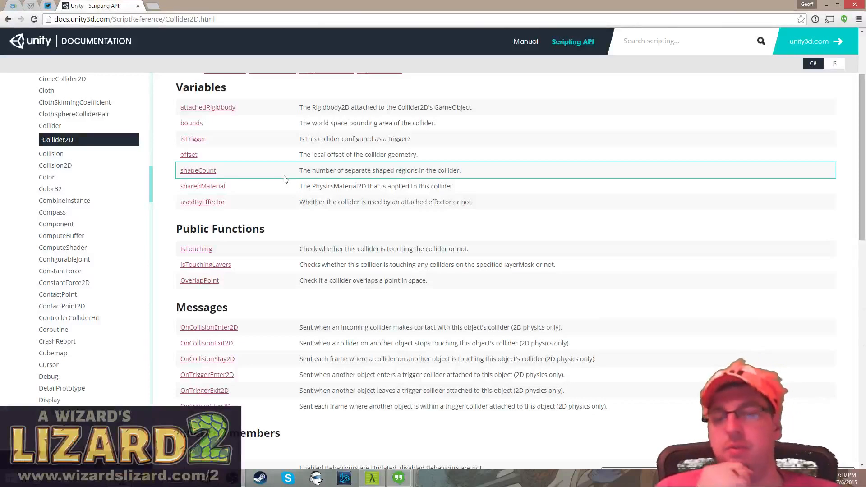
pyautogui.scroll(2, 268, 145)
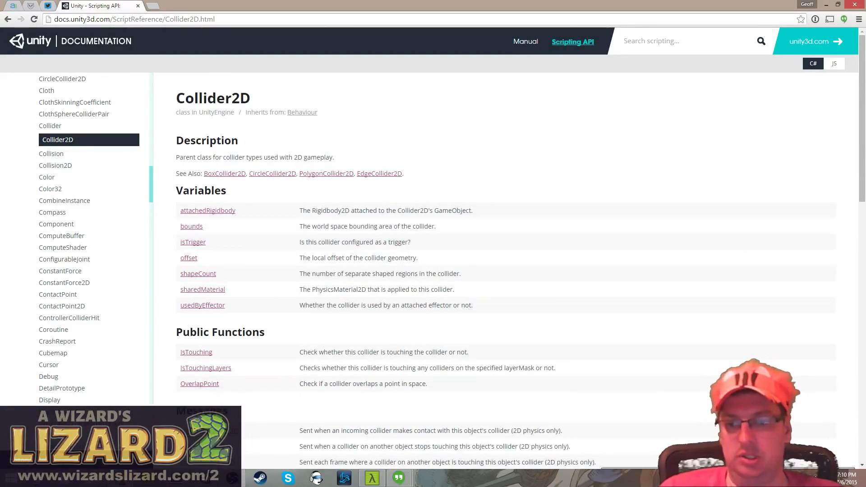
# - Switch to Unity, select the Explosion prefab in the Misc folder, and return to Sublime Text
pyautogui.hotkey('alt', 'Tab')
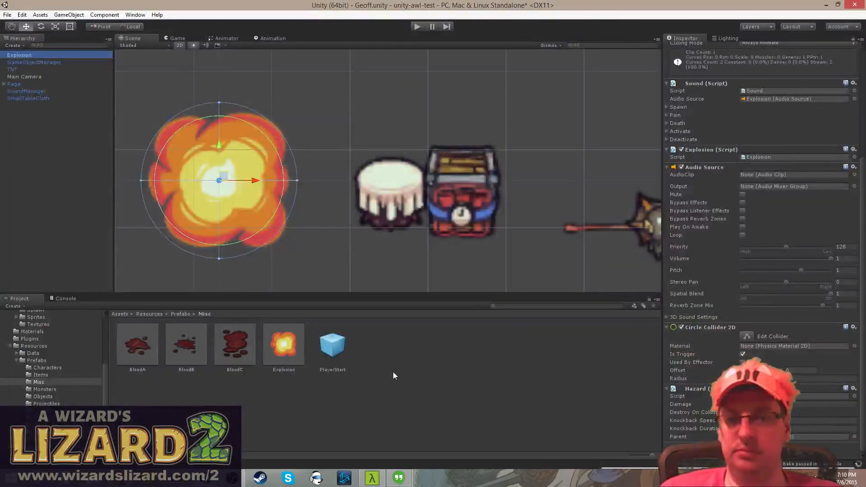
pyautogui.click(292, 349)
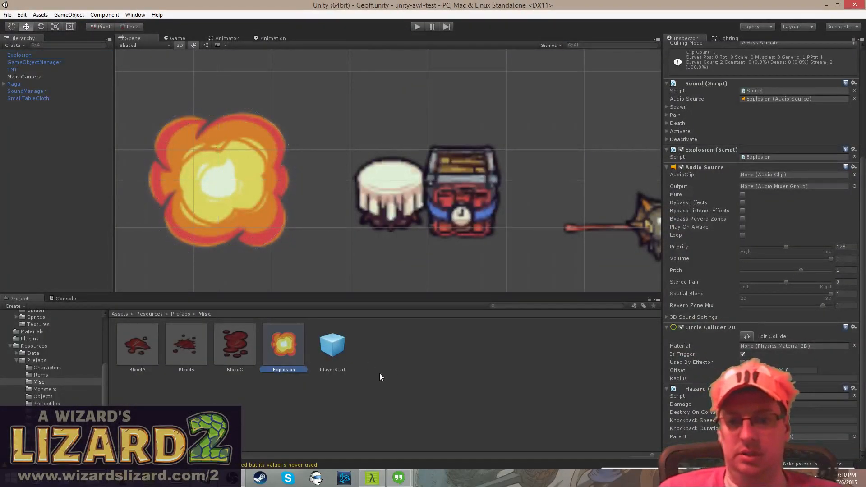
pyautogui.hotkey('alt', 'Tab')
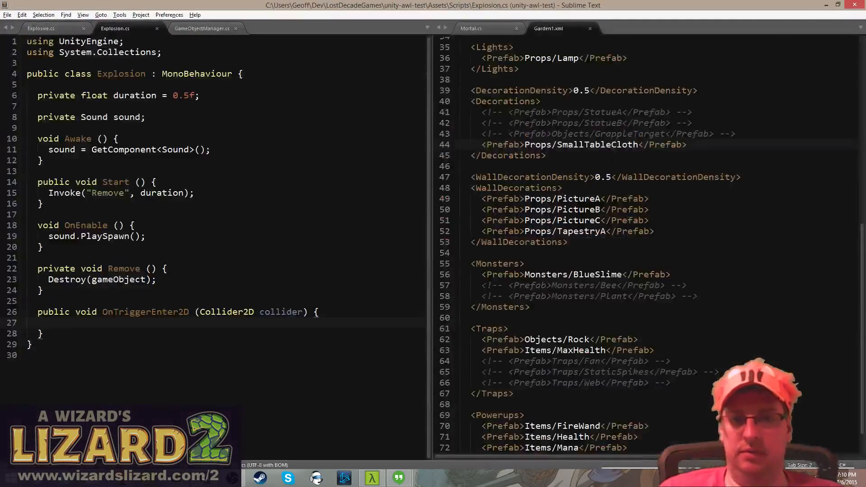
pyautogui.click(572, 70)
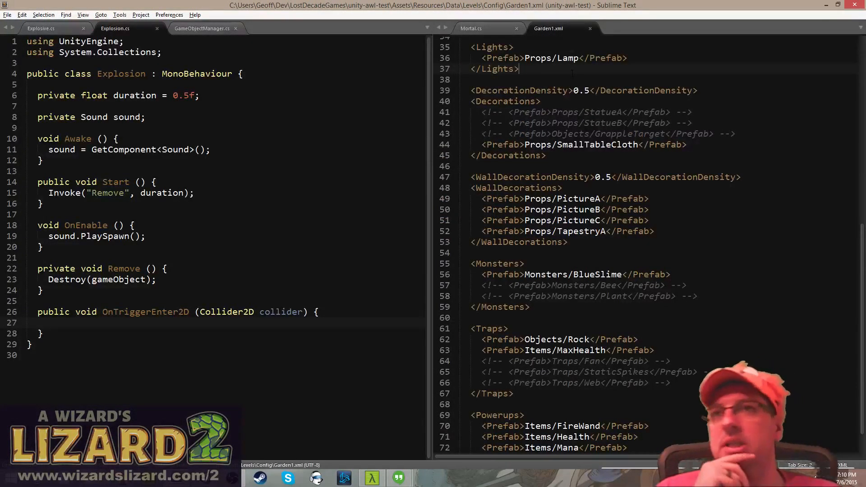
# - In OnTriggerEnter2D of Explosion.cs, declare "Rigidbody2D body = collider.GetComponent<Rigidbody2D>();" and save the script
pyautogui.click(308, 322)
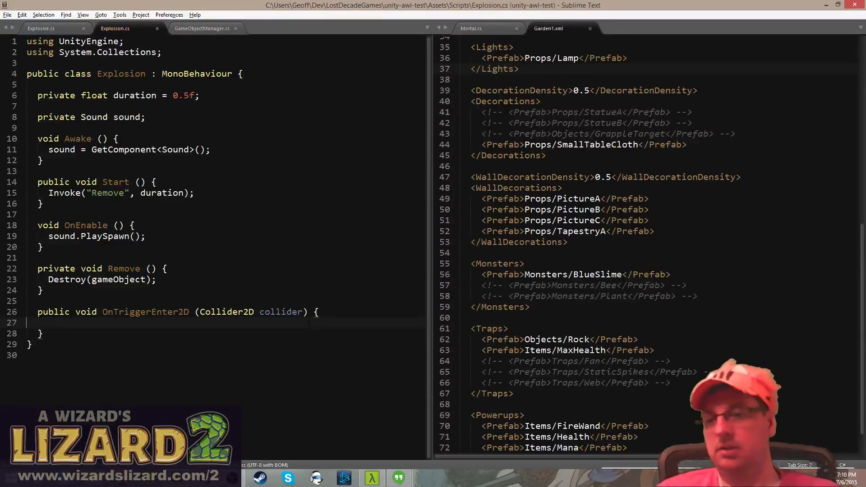
pyautogui.press('Tab')
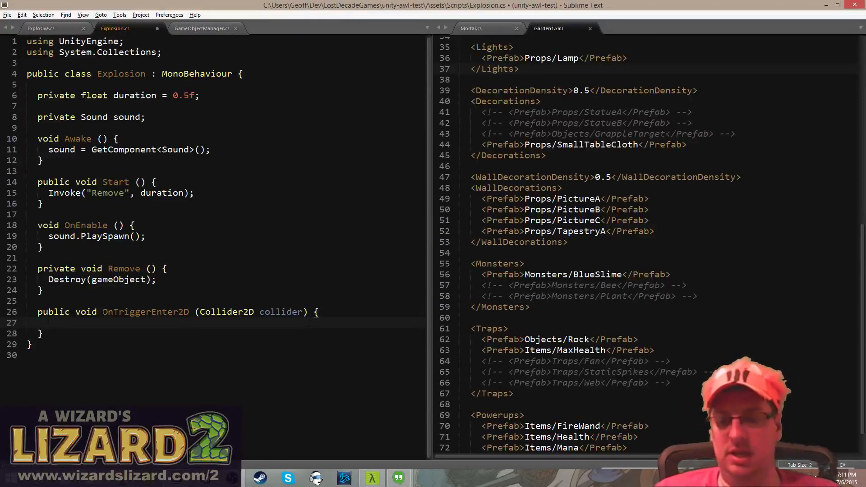
pyautogui.write('Ri')
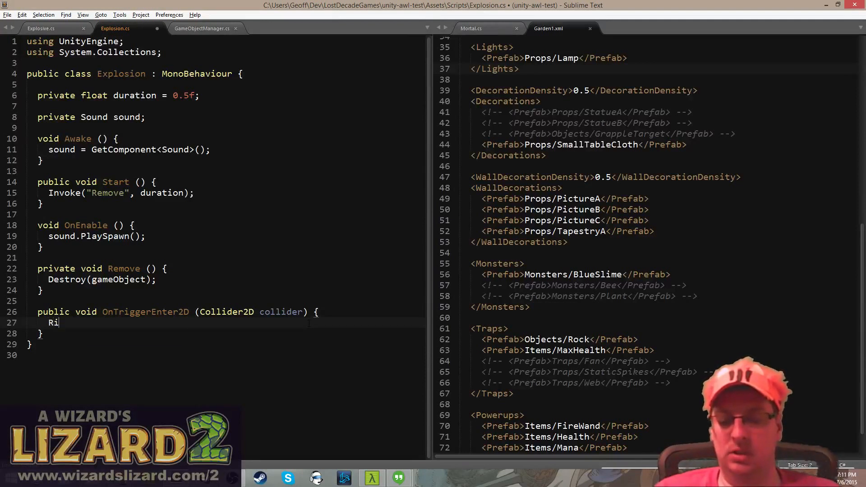
pyautogui.write('gidbo')
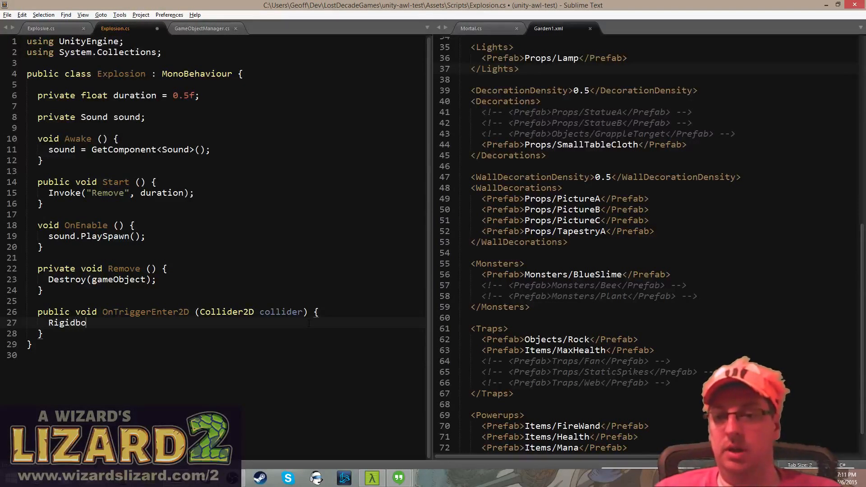
pyautogui.write('dy2D body ')
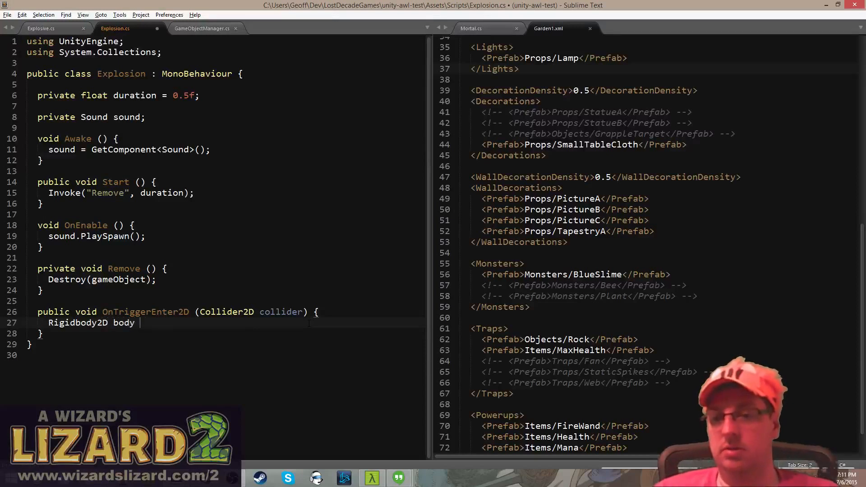
pyautogui.write('= collider.GetC')
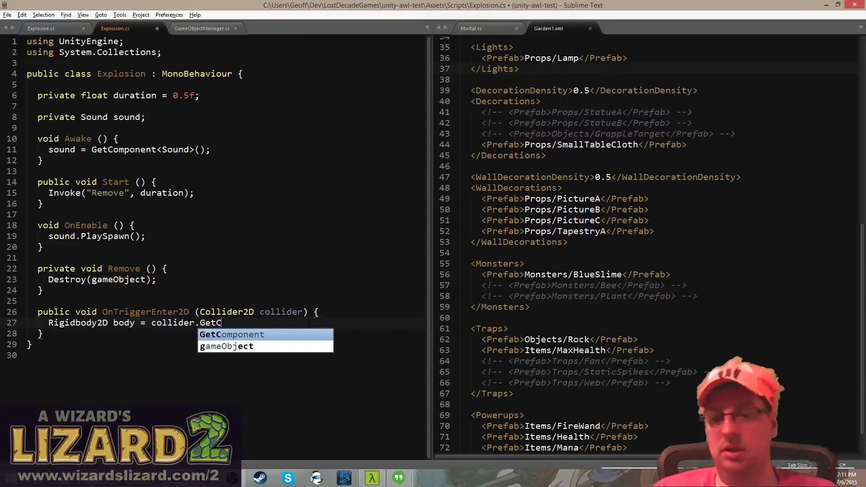
pyautogui.press('Tab')
pyautogui.write('<')
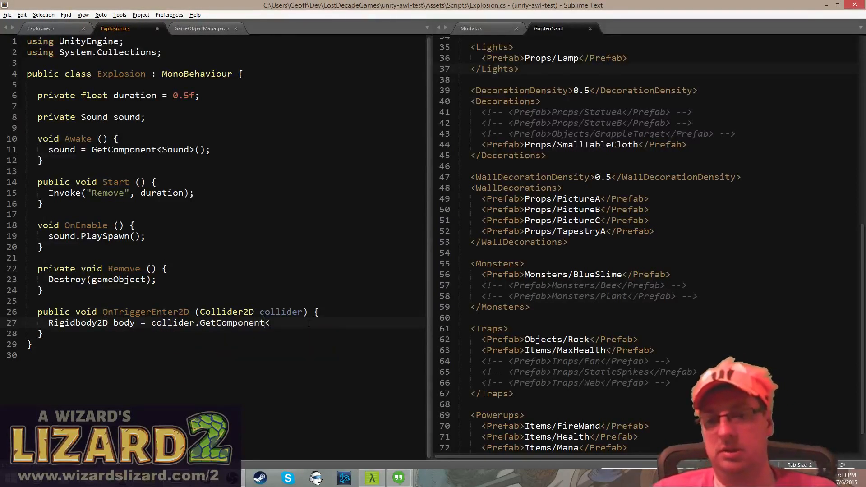
pyautogui.write('Rig')
pyautogui.press('Tab')
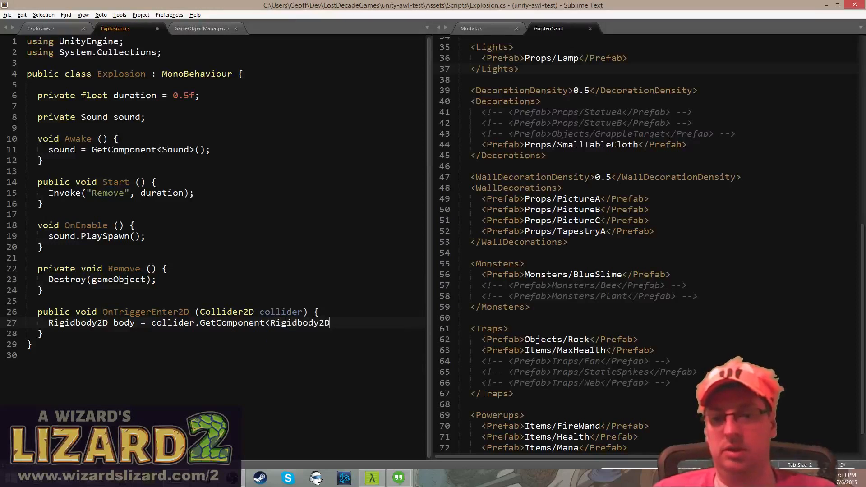
pyautogui.write('>();')
pyautogui.press('Return')
pyautogui.hotkey('ctrl', 's')
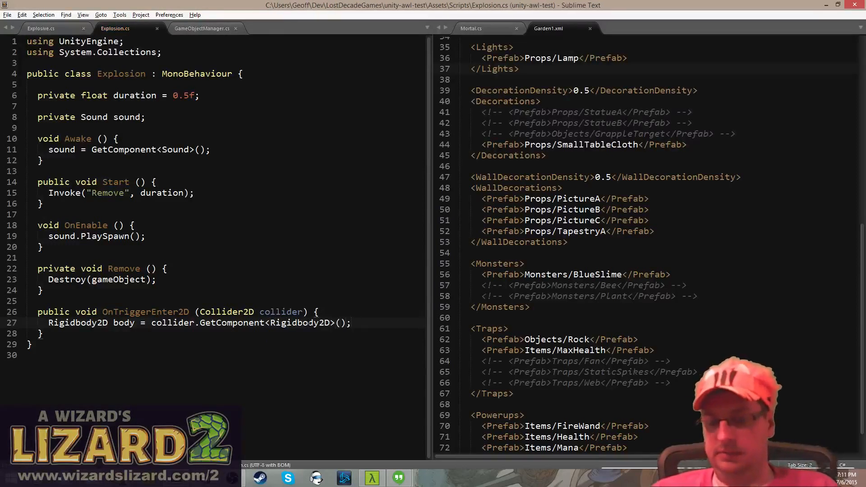
# - Below the body declaration, add an if block with the condition "body != null"
pyautogui.press('Tab')
pyautogui.write('if (')
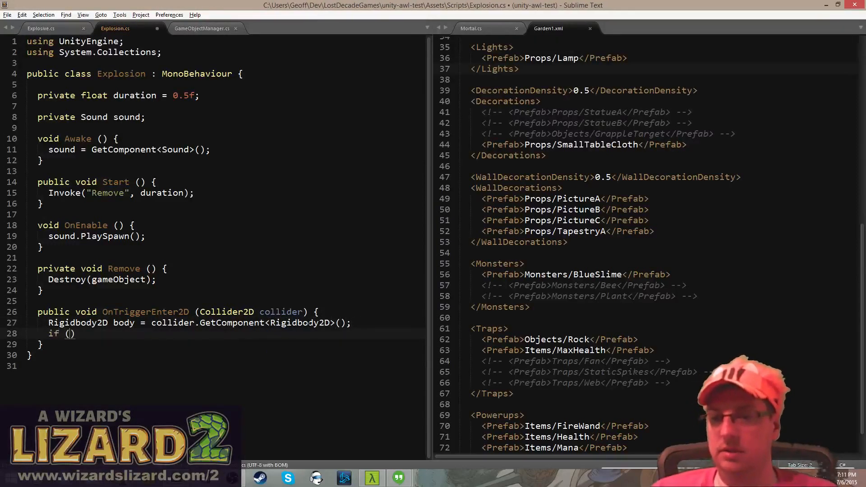
pyautogui.write('body ')
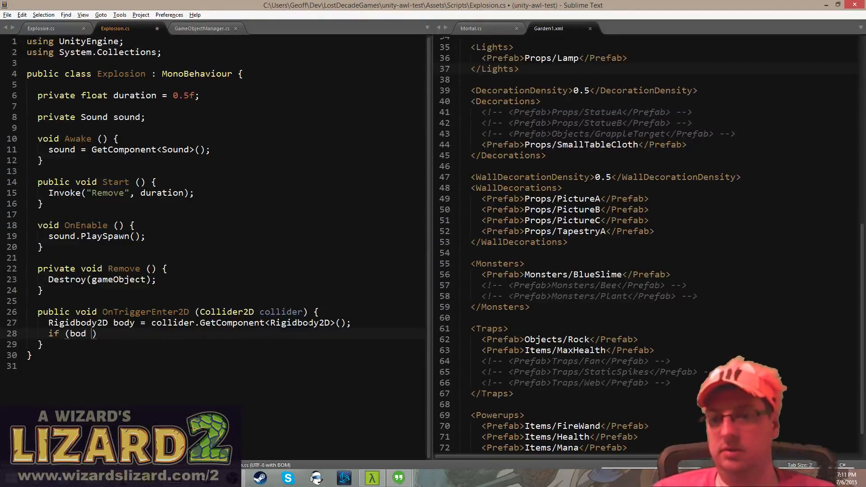
pyautogui.write('!= null')
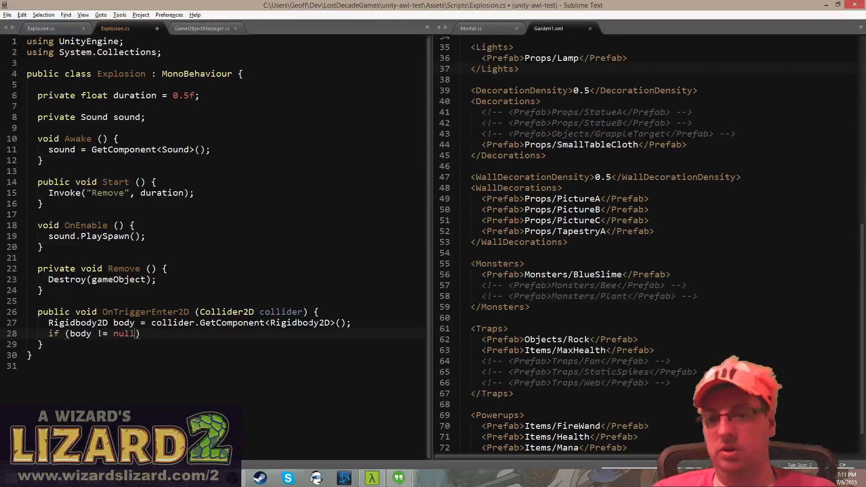
pyautogui.press('Right')
pyautogui.write('{')
pyautogui.press('Return')
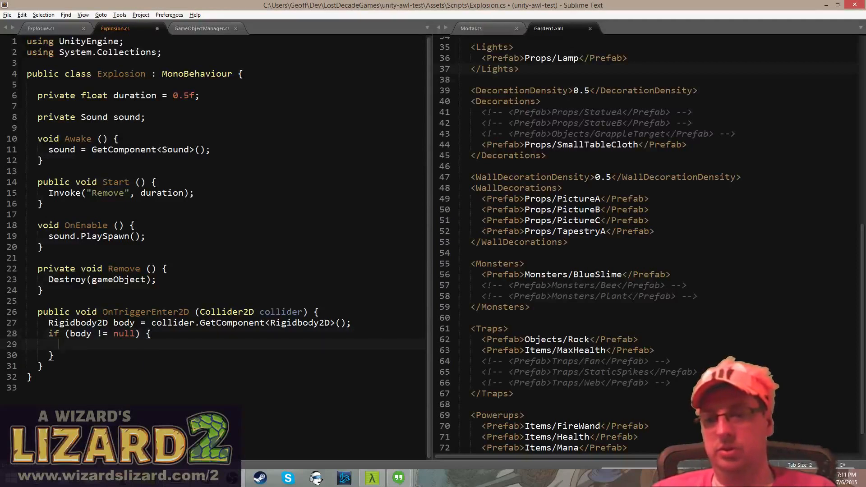
# - Inside the null-check block, write the call "body.AddForce(new Vector2(1, 0))"
pyautogui.write('b')
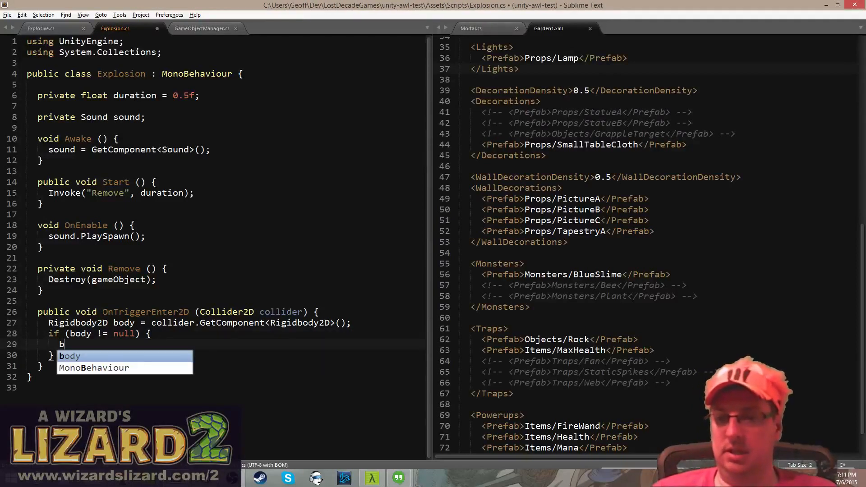
pyautogui.write('ody.Add')
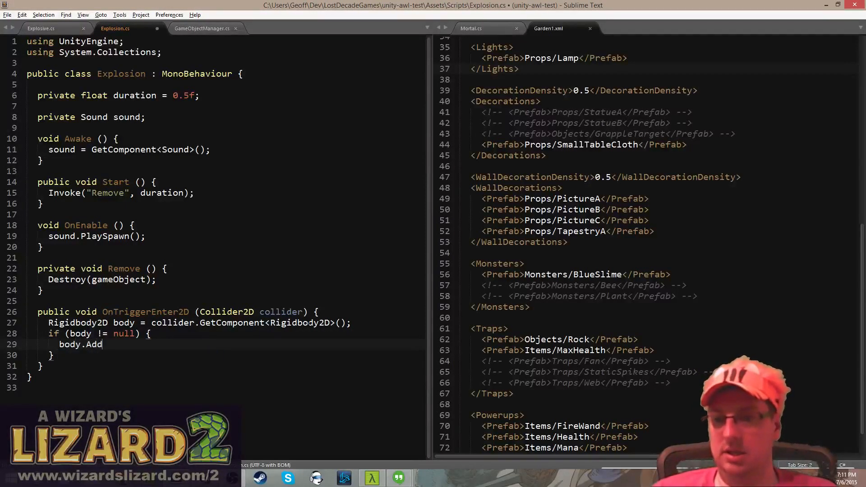
pyautogui.write('Force(')
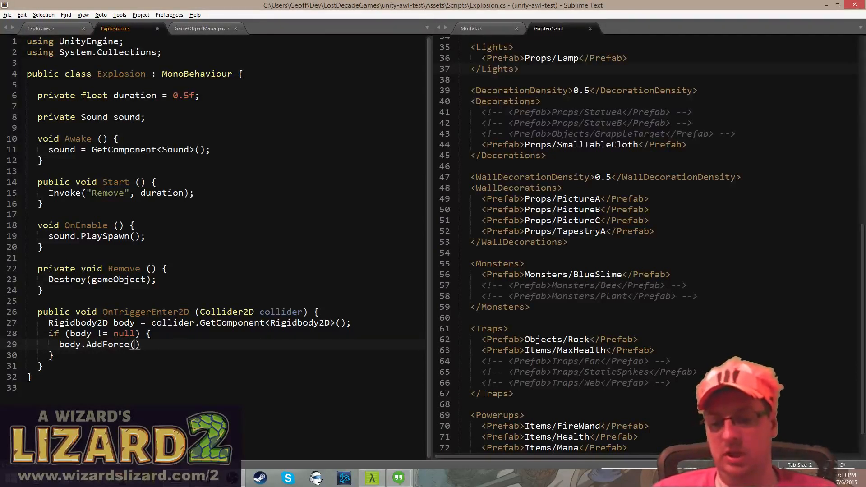
pyautogui.write('new Vector')
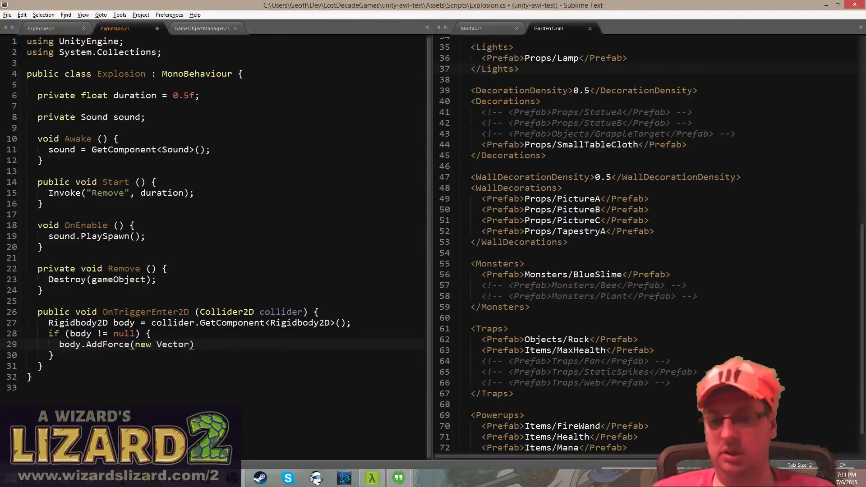
pyautogui.write('(')
pyautogui.press('BackSpace')
pyautogui.write('2(')
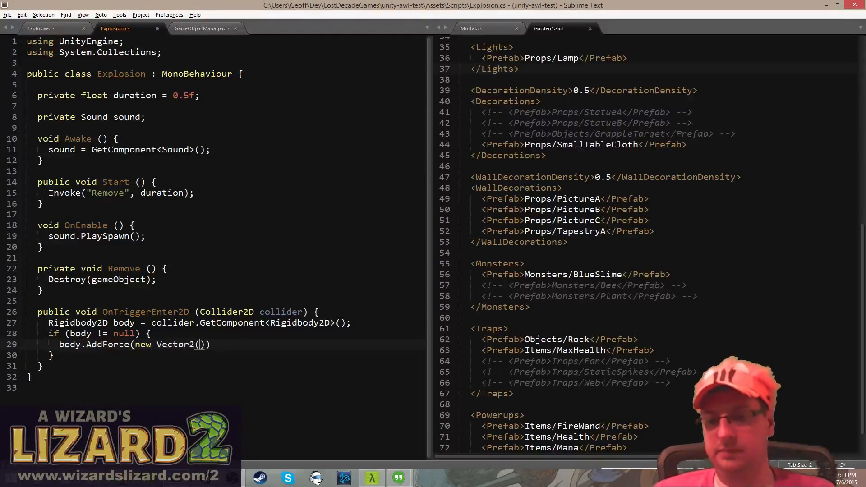
pyautogui.write('0')
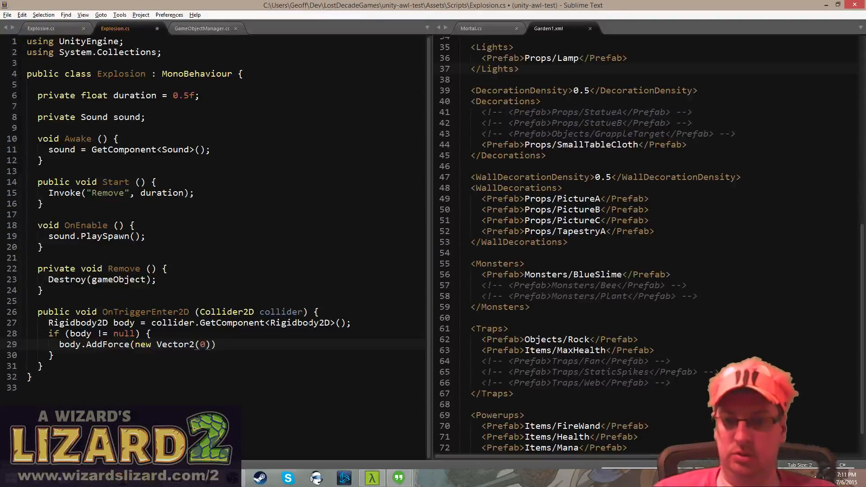
pyautogui.write(',')
pyautogui.press('BackSpace')
pyautogui.press('BackSpace')
pyautogui.write('1, ')
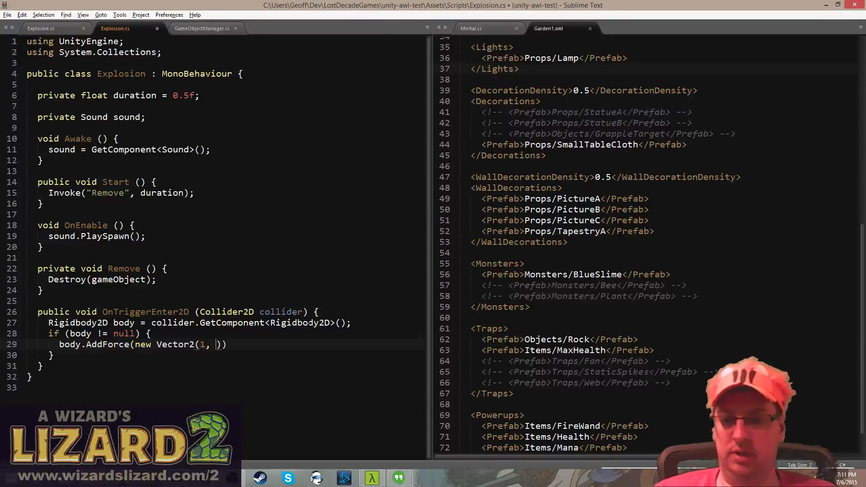
pyautogui.write('0)')
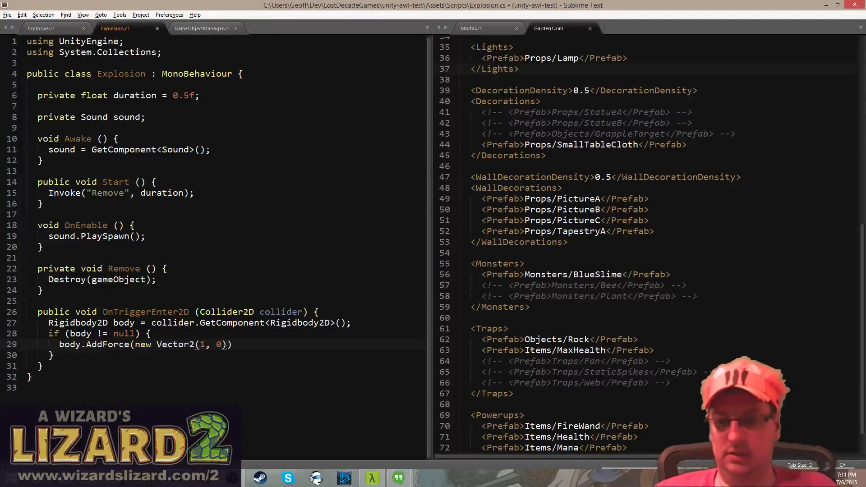
pyautogui.write(', ')
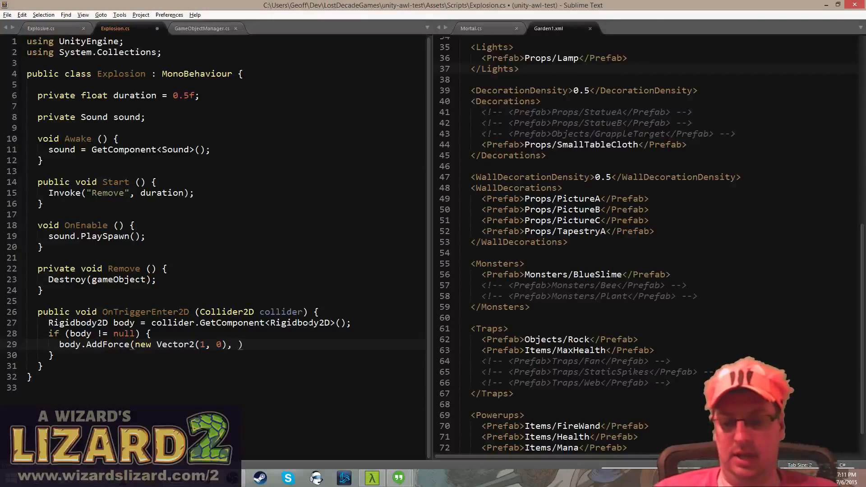
pyautogui.write('2')
pyautogui.press('BackSpace')
pyautogui.write('10f')
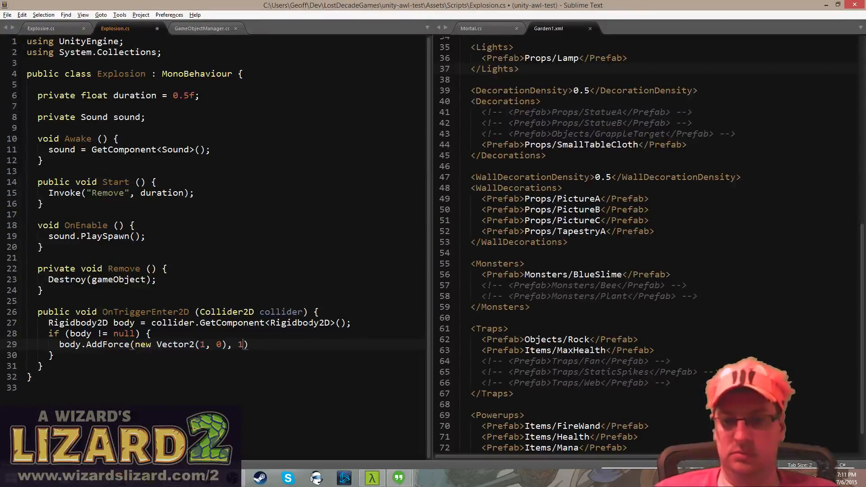
pyautogui.hotkey('ctrl', 's')
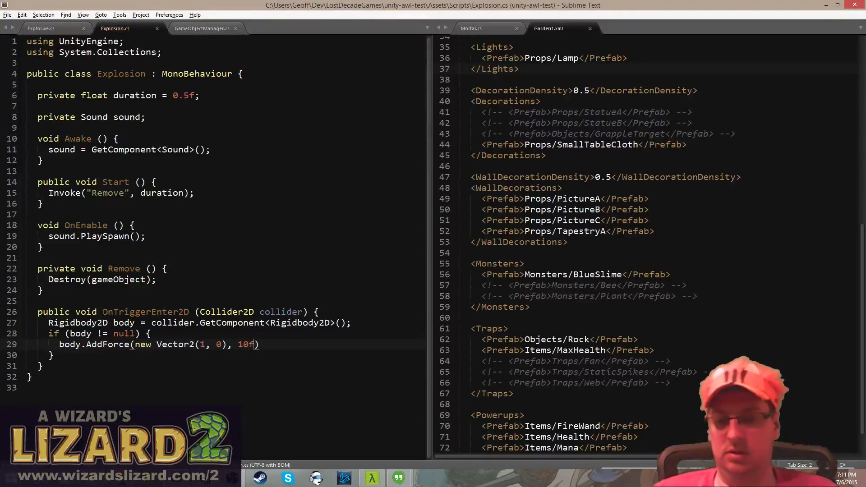
pyautogui.press('BackSpace')
pyautogui.press('BackSpace')
pyautogui.press('BackSpace')
pyautogui.press('BackSpace')
pyautogui.press('BackSpace')
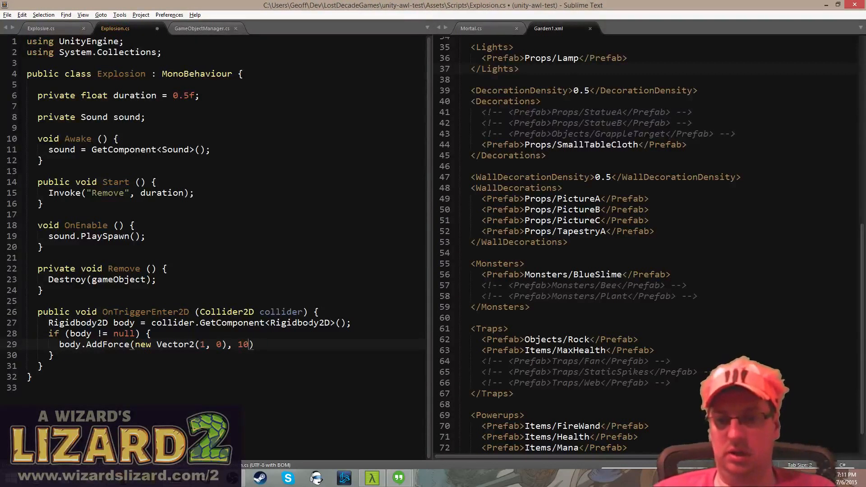
# - Multiply the AddForce vector by 10f, add ForceMode2D.Impulse as the second argument, end the statement and save the script
pyautogui.write('* 10f')
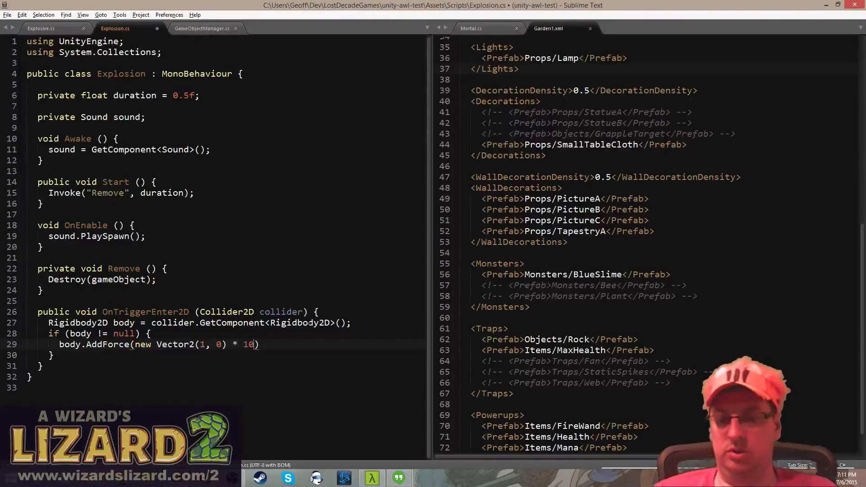
pyautogui.write(',')
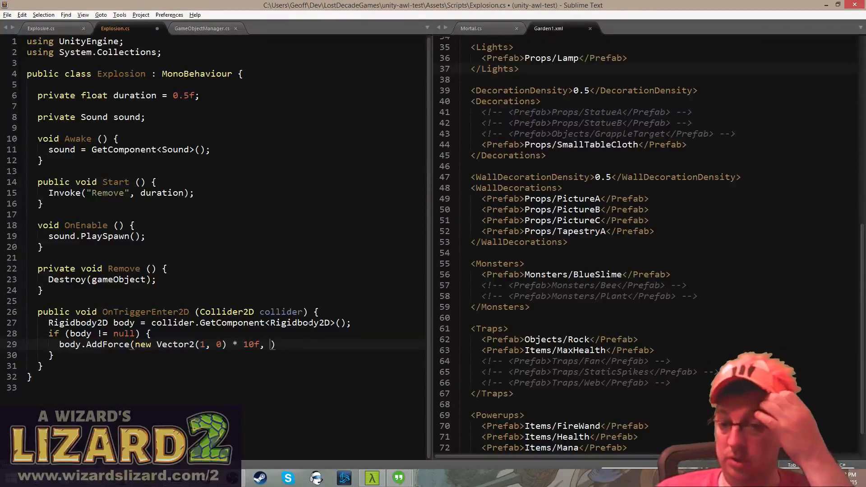
pyautogui.hotkey('ctrl', 's')
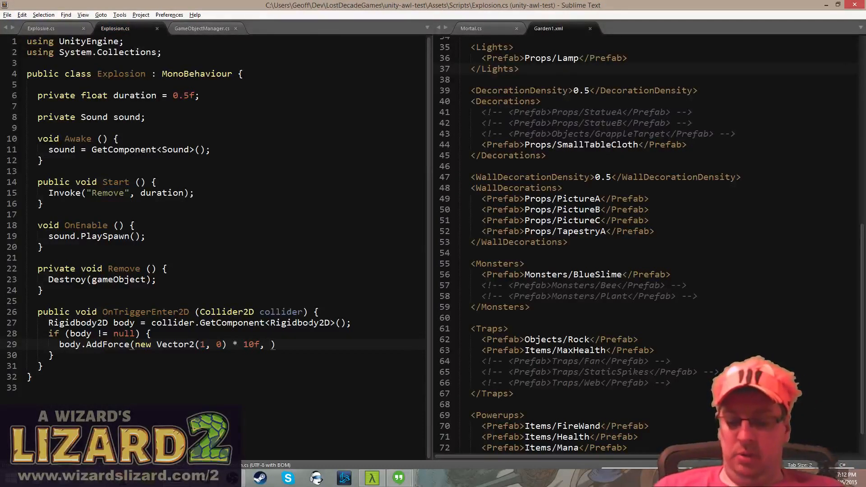
pyautogui.write('Force2')
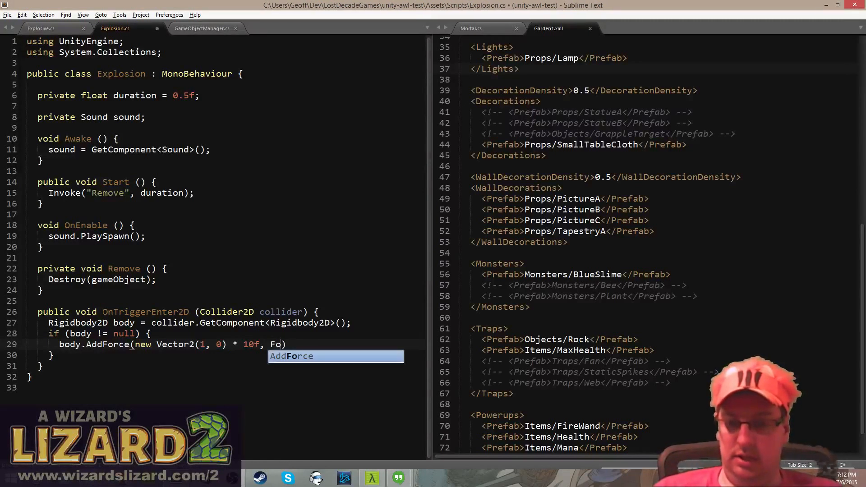
pyautogui.press('BackSpace')
pyautogui.write('Mode2D.')
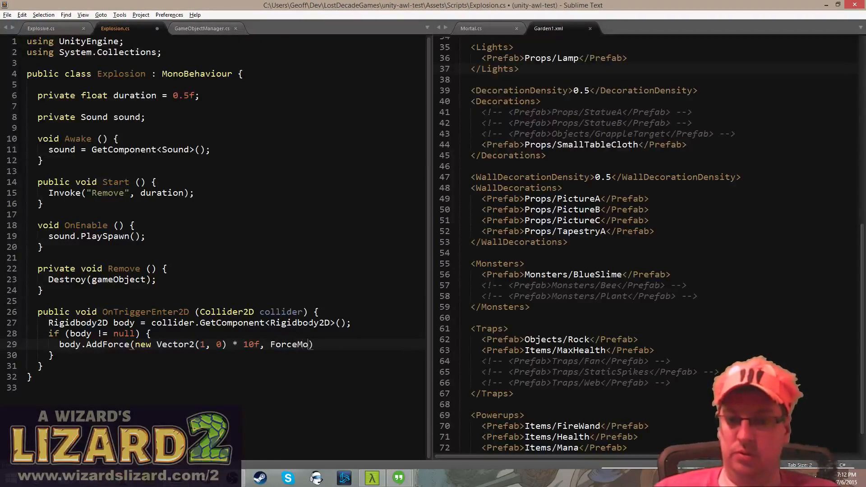
pyautogui.write('Im')
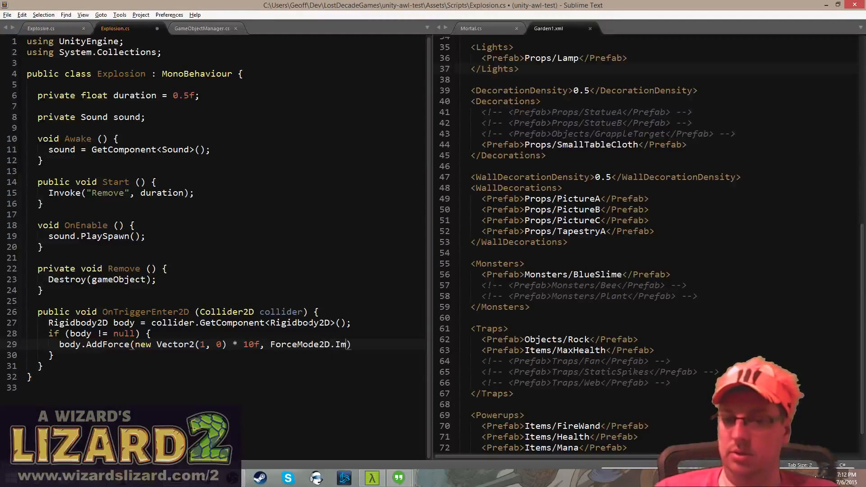
pyautogui.write('pulse);')
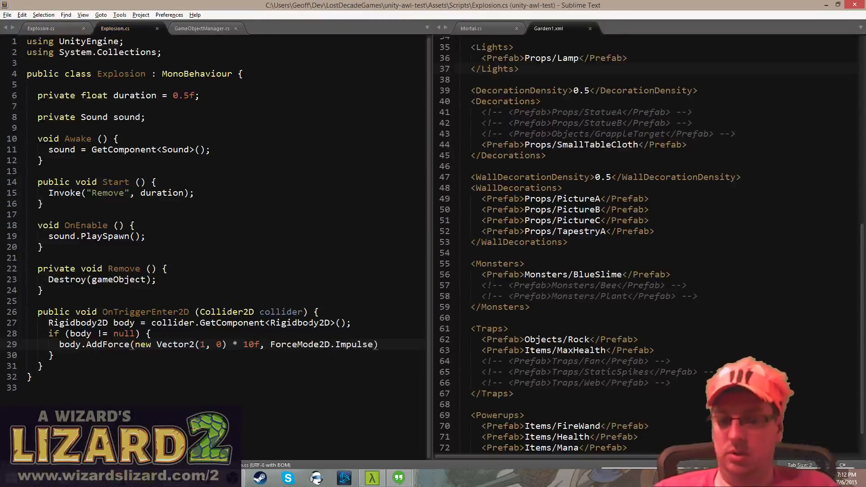
pyautogui.hotkey('ctrl', 's')
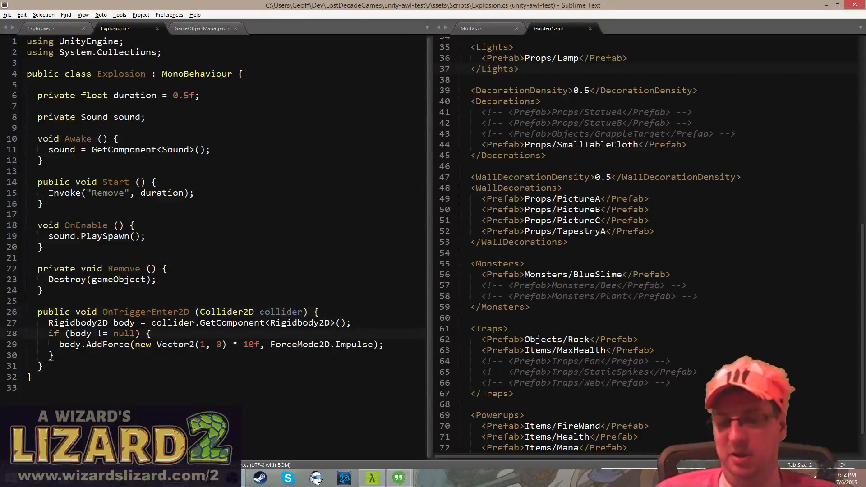
# - Switch to Unity and play-test the TNT explosion beside the cloth-covered table twice, stopping play mode after each run
pyautogui.hotkey('alt', 'Tab')
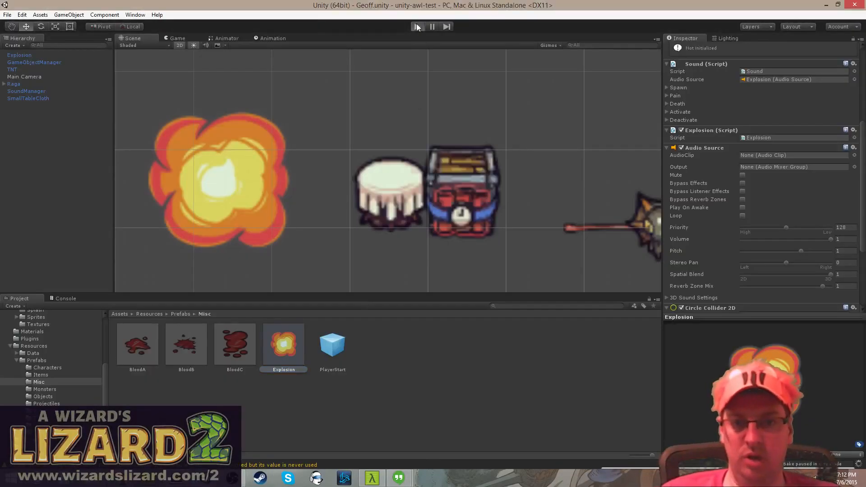
pyautogui.click(417, 26)
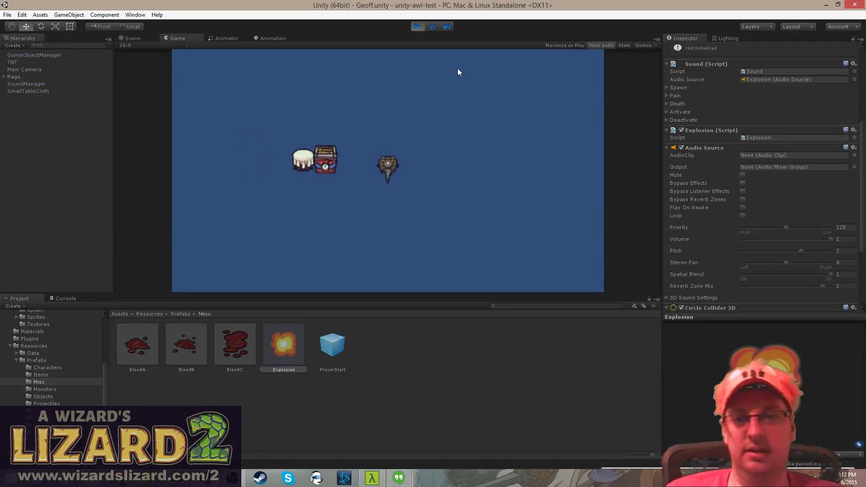
pyautogui.click(415, 26)
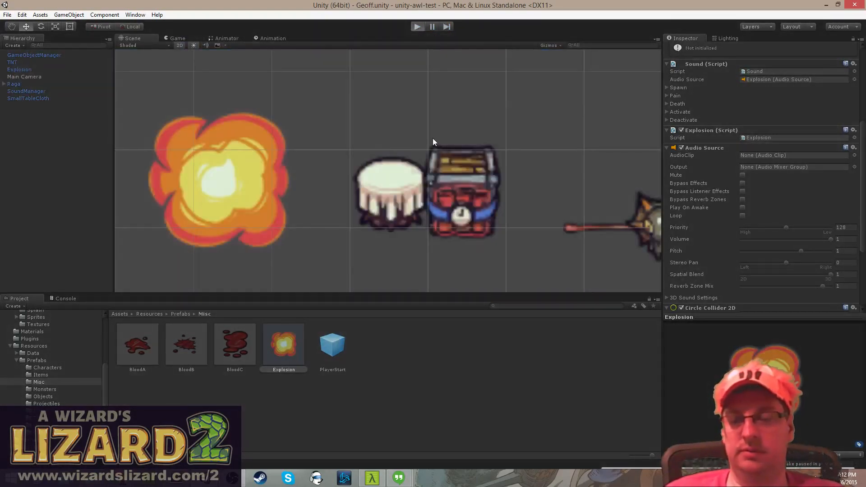
pyautogui.hotkey('ctrl', 'p')
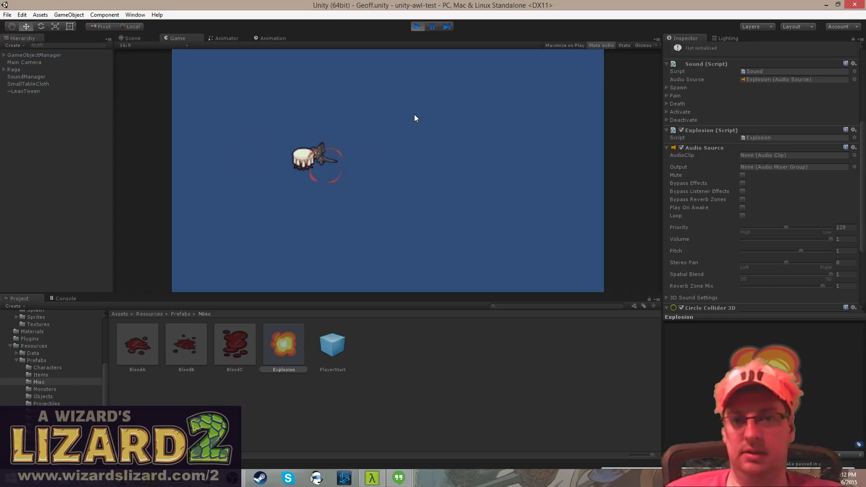
pyautogui.click(416, 27)
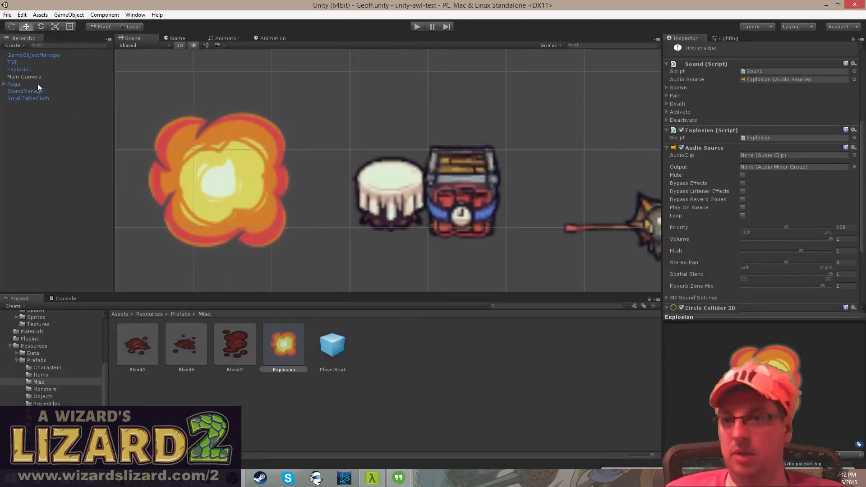
# - Select the Explosion object in the scene and apply its changes to the prefab
pyautogui.click(27, 64)
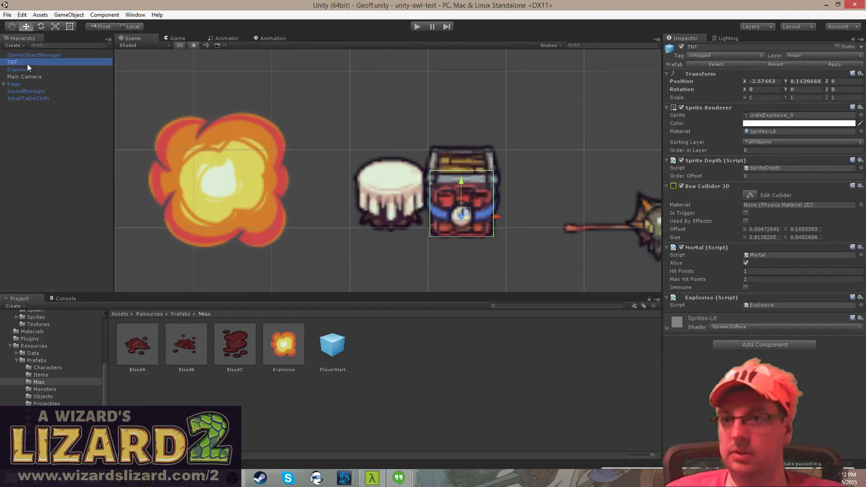
pyautogui.click(31, 69)
pyautogui.click(832, 63)
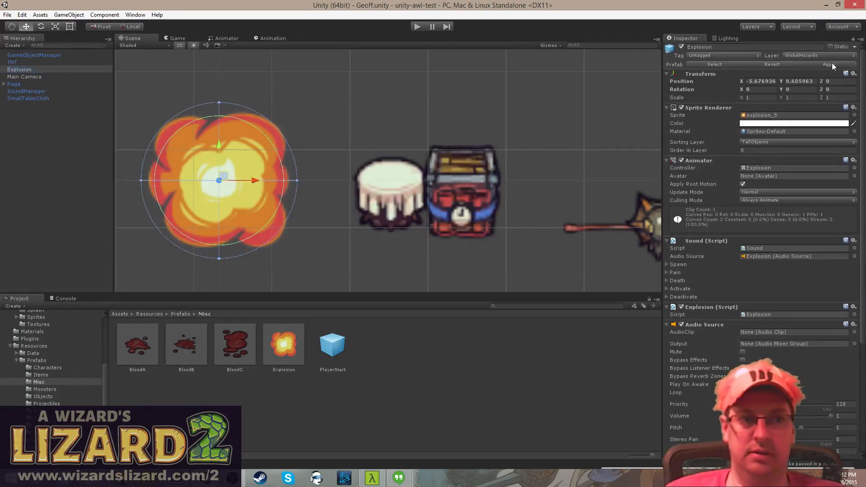
# - Run the scene again to test how the explosion affects the table, and stop play mode
pyautogui.click(416, 26)
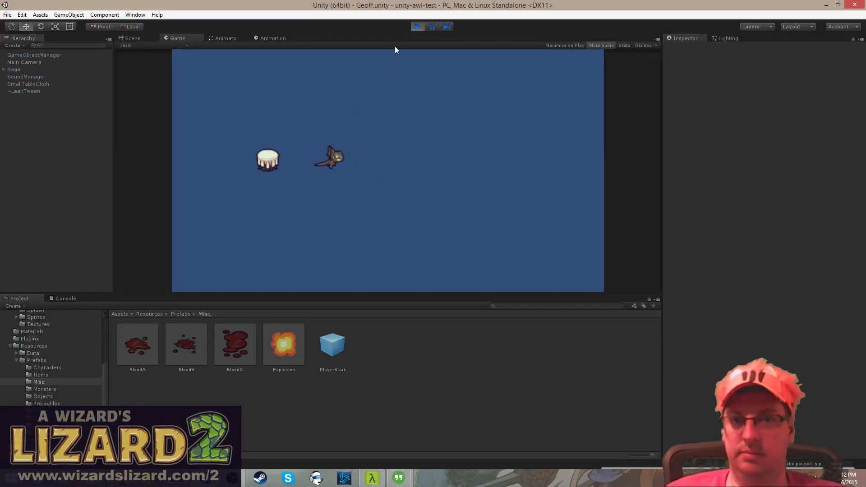
pyautogui.hotkey('ctrl', 's')
pyautogui.click(417, 26)
# - Switch to Sublime Text, add Debug.Log("pushing " + collider.name); above the AddForce call in Explosion.cs, and save the script
pyautogui.hotkey('alt', 'Tab')
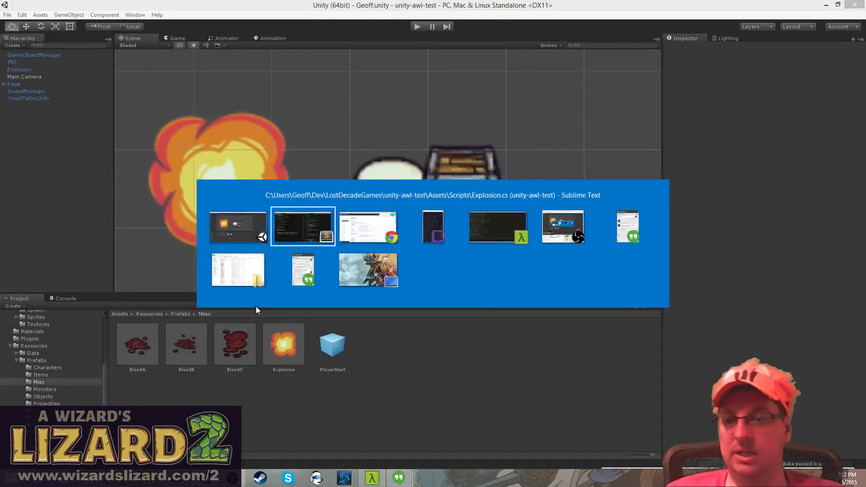
pyautogui.hotkey('ctrl', 's')
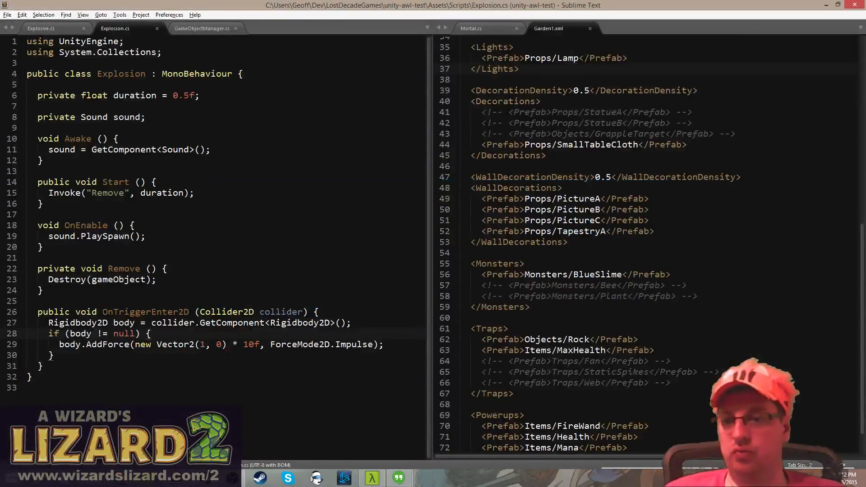
pyautogui.press('Return')
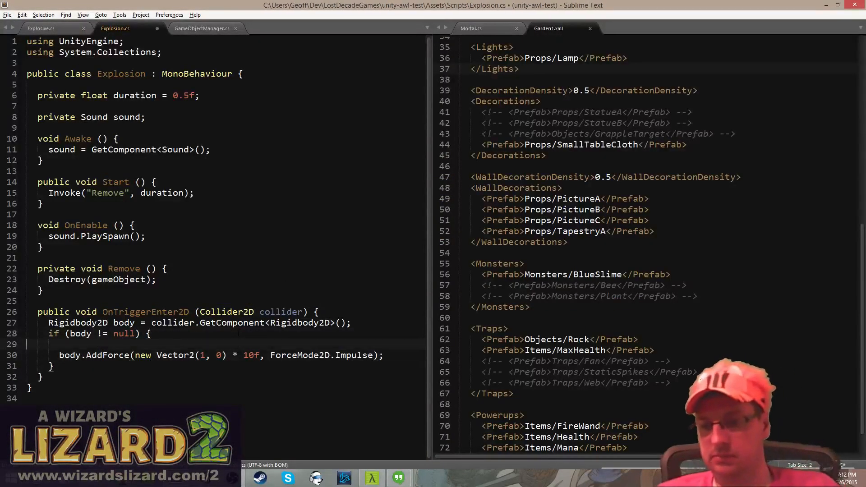
pyautogui.write('Debug.Log')
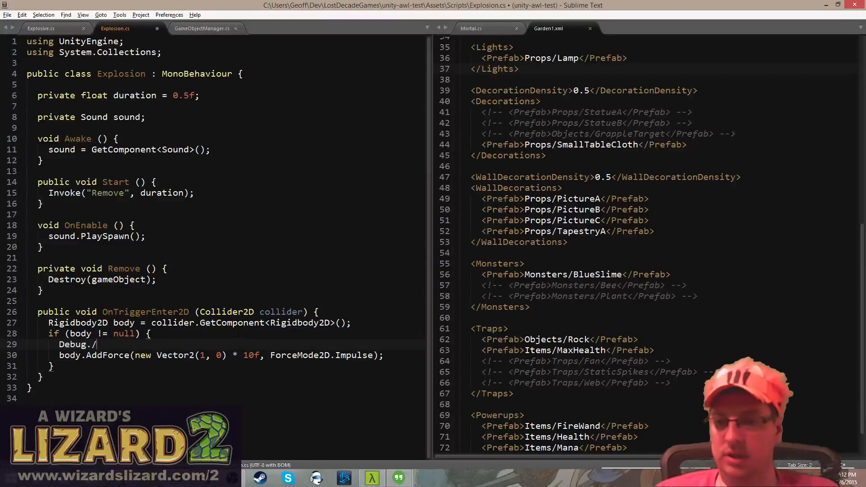
pyautogui.write('("')
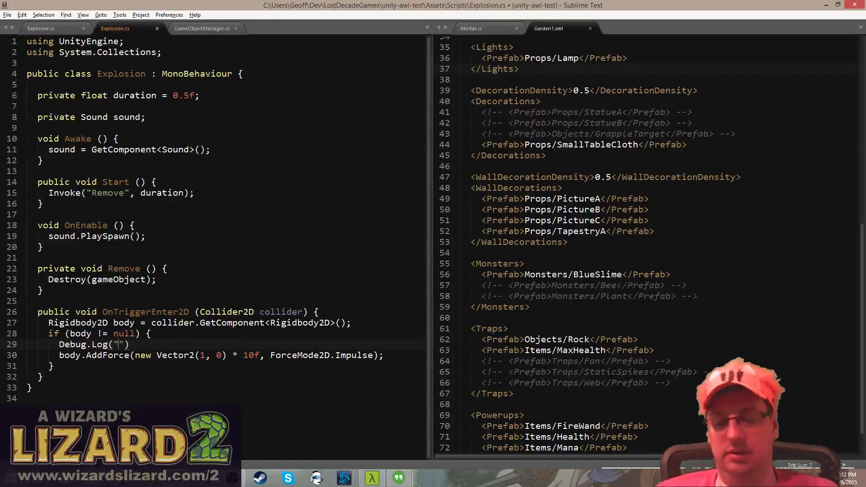
pyautogui.write('pushing "')
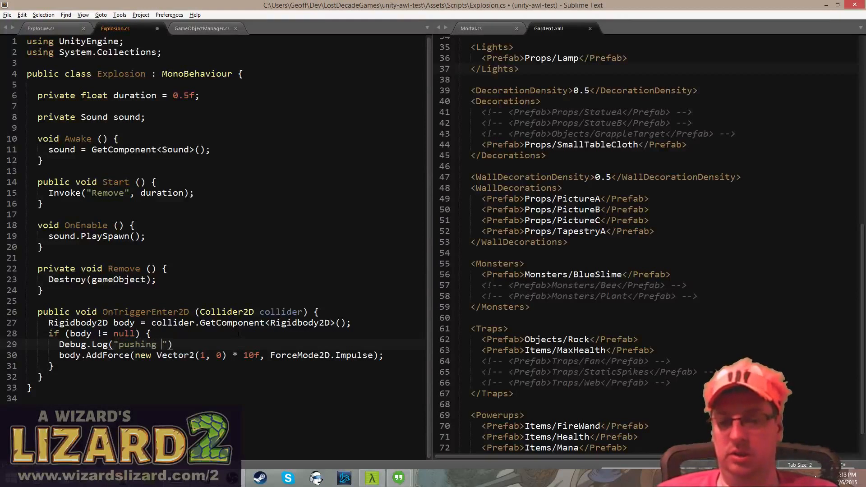
pyautogui.write(' + collider')
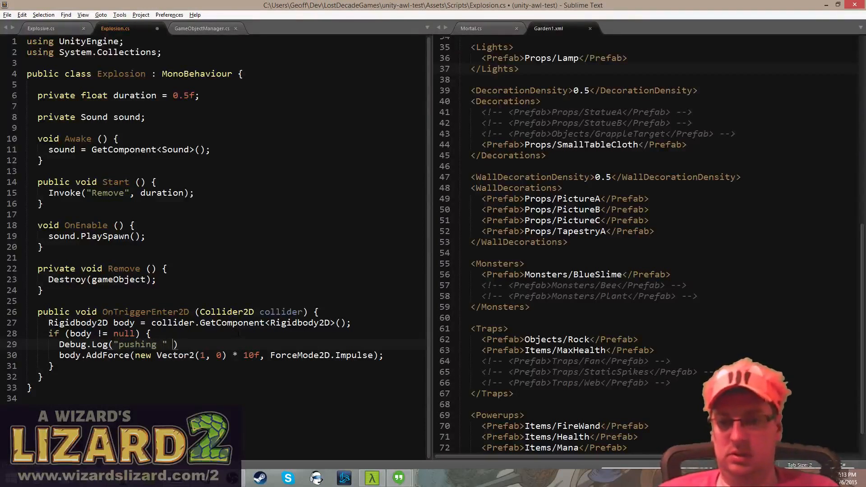
pyautogui.write('.namne')
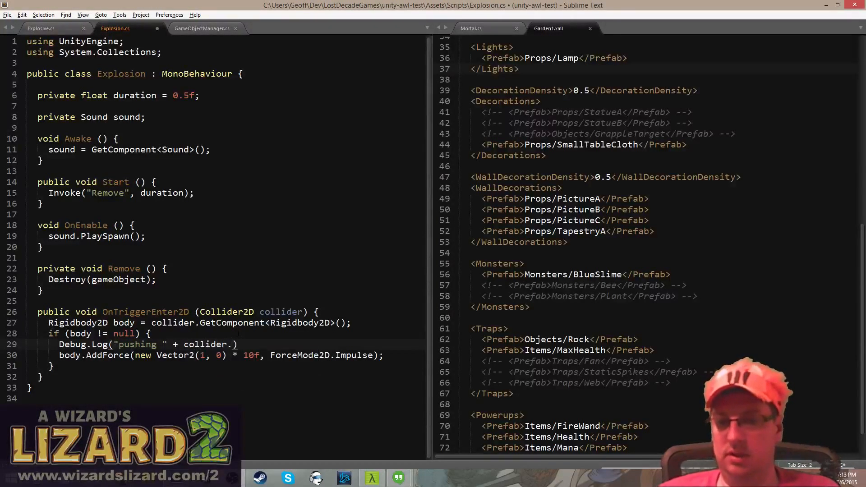
pyautogui.press('BackSpace')
pyautogui.press('BackSpace')
pyautogui.write('e +')
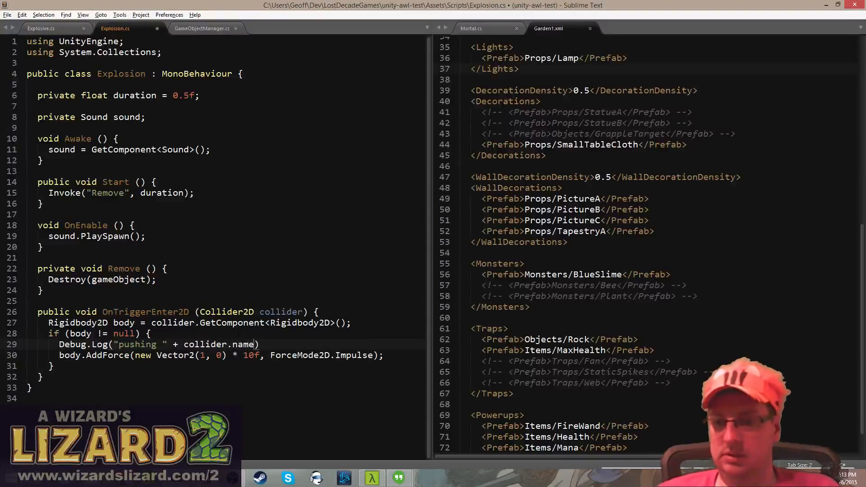
pyautogui.press('BackSpace')
pyautogui.press('BackSpace')
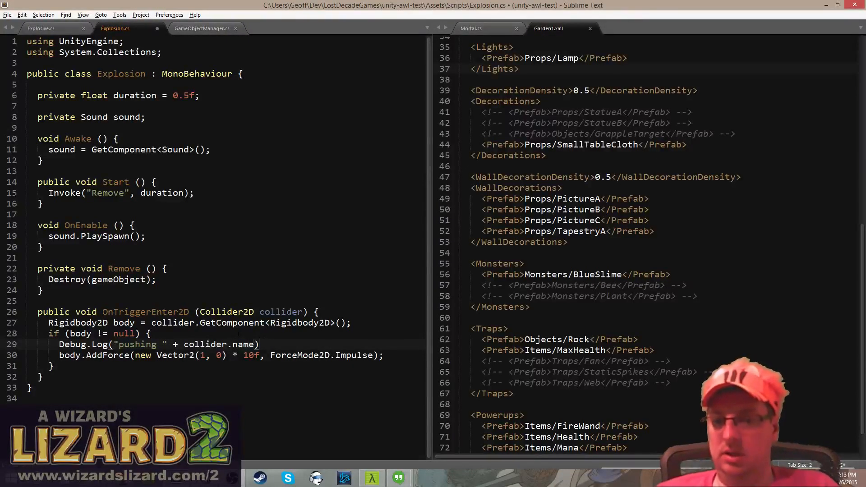
pyautogui.hotkey('ctrl', 's')
# - Switch to Unity, run the scene, check the console for the pushed objects, and stop play mode
pyautogui.hotkey('alt', 'Tab')
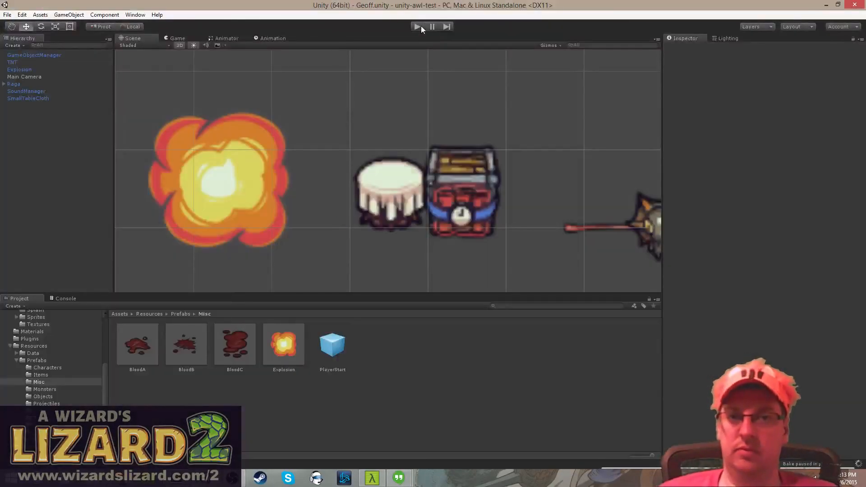
pyautogui.click(419, 25)
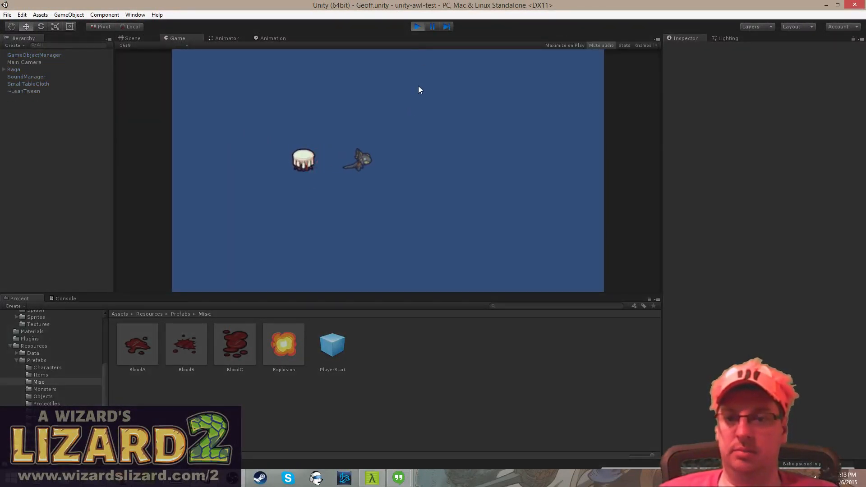
pyautogui.click(73, 297)
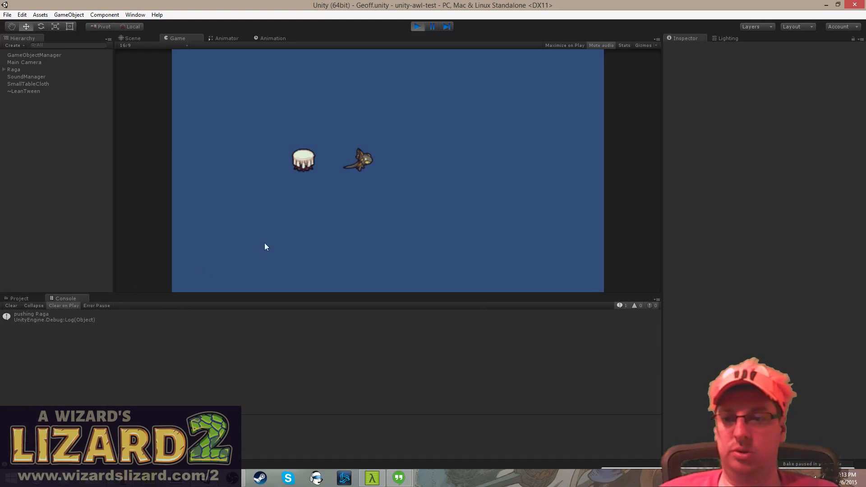
pyautogui.click(417, 27)
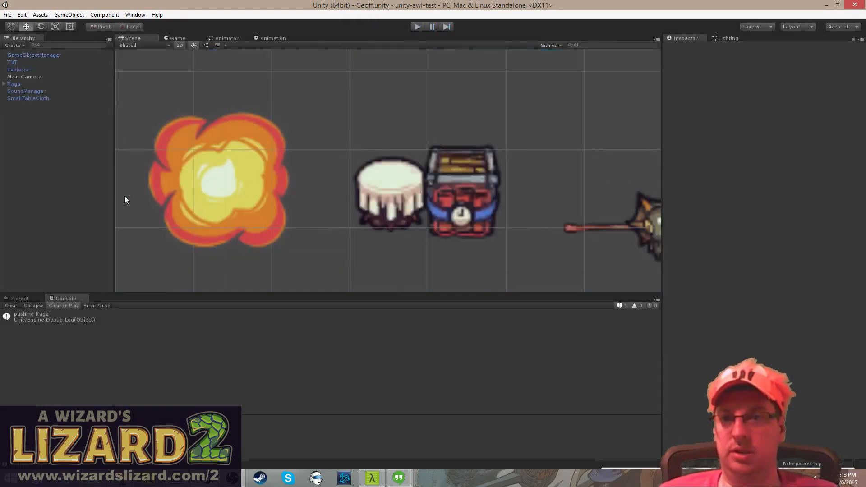
# - Assign the SmallTableCloth object to the Props layer and run the scene
pyautogui.click(55, 98)
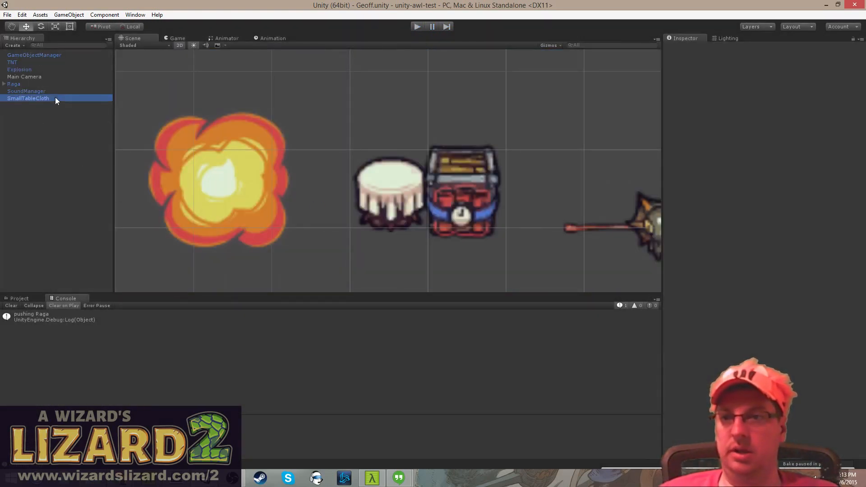
pyautogui.click(799, 55)
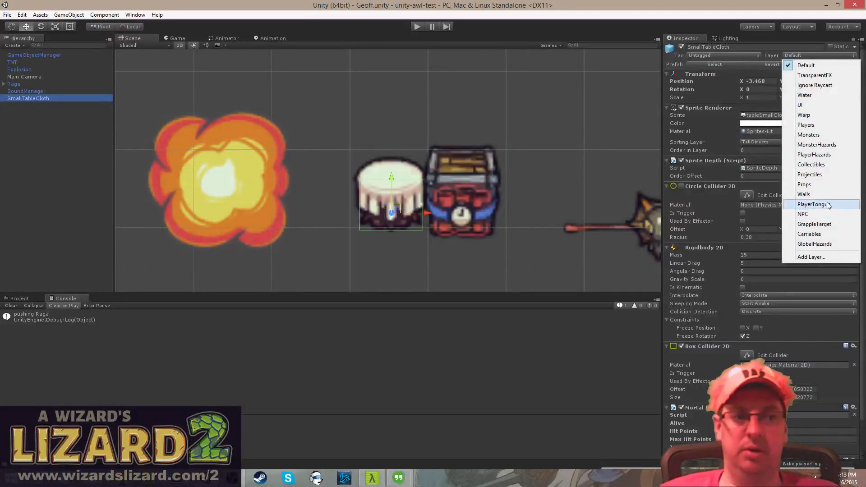
pyautogui.click(825, 185)
pyautogui.click(415, 26)
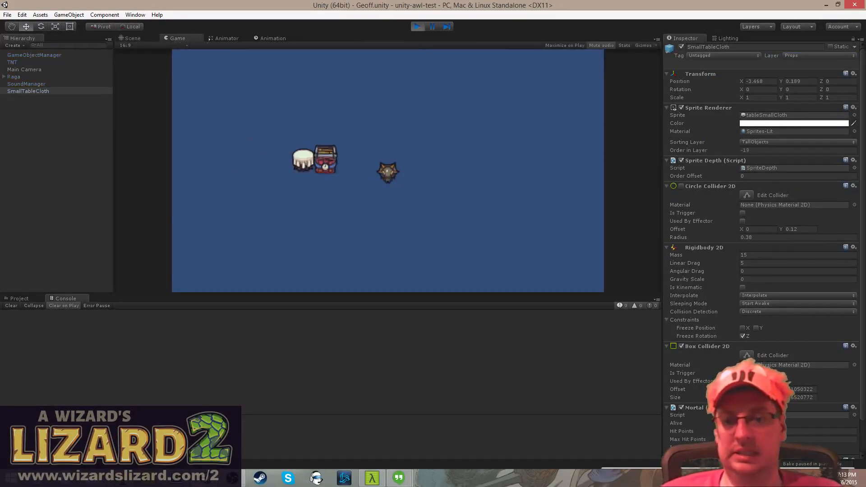
# - Switch to Sublime Text, change the AddForce vector to Vector2(-1, 0) in Explosion.cs, and save the script
pyautogui.hotkey('alt', 'Tab')
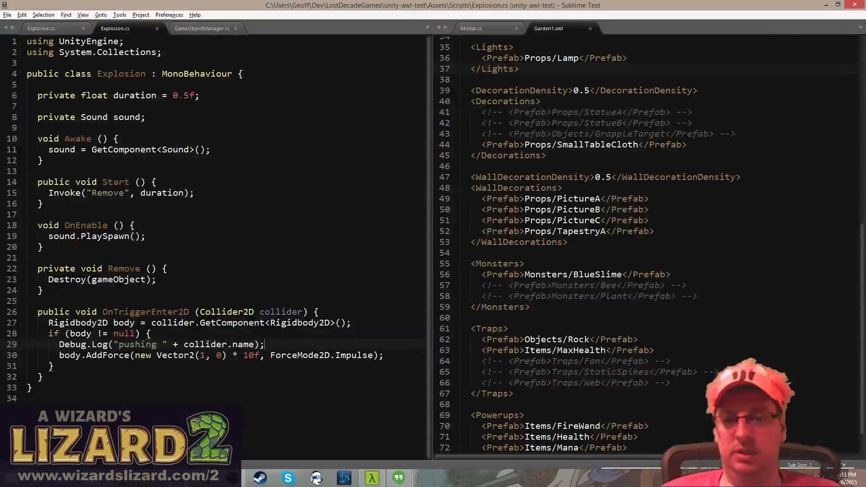
pyautogui.click(203, 354)
pyautogui.write('-')
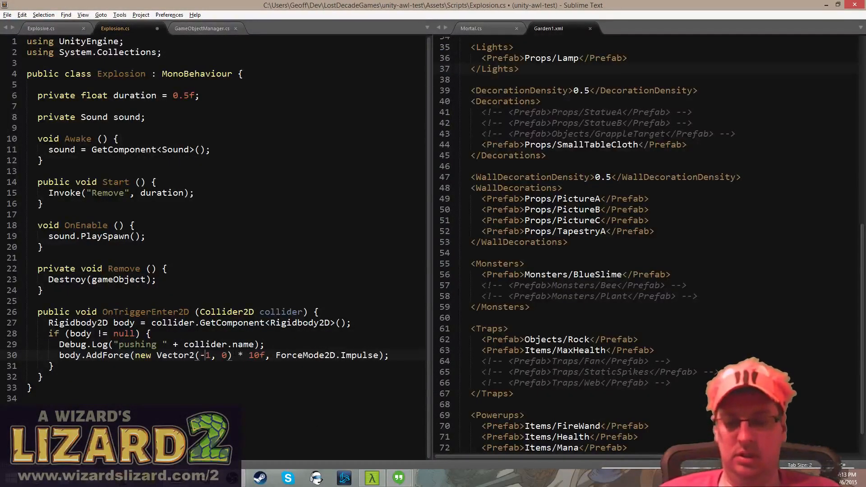
pyautogui.hotkey('ctrl', 's')
# - Switch to Unity, restart the scene to test how the explosion pushes the table with the reversed force, and stop play mode
pyautogui.hotkey('alt', 'Tab')
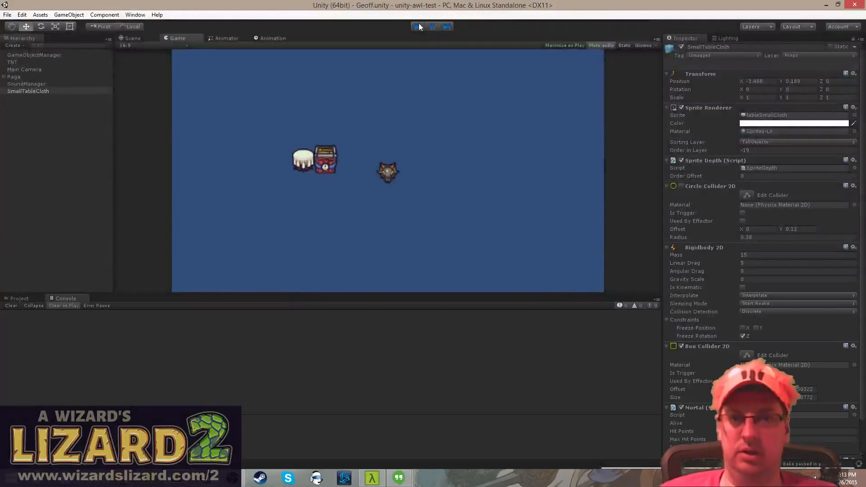
pyautogui.click(418, 23)
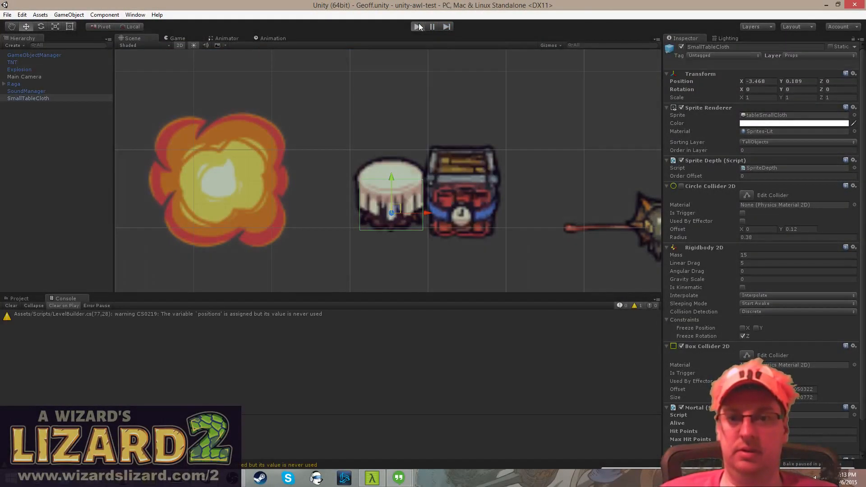
pyautogui.click(418, 25)
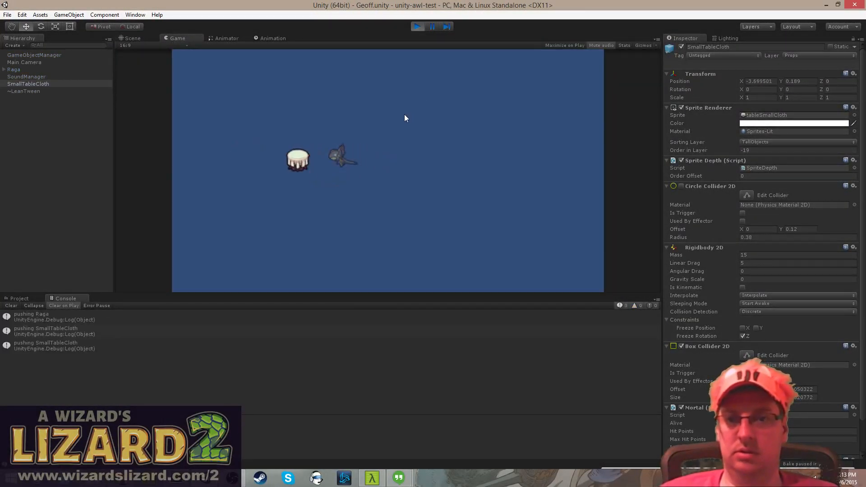
pyautogui.click(417, 26)
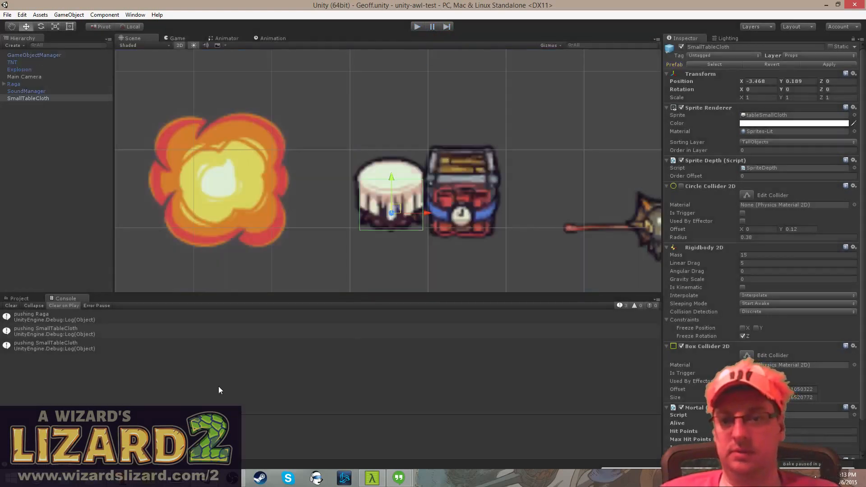
# - Switch to Sublime Text and raise the AddForce multiplier in Explosion.cs to 20f
pyautogui.hotkey('alt', 'Tab')
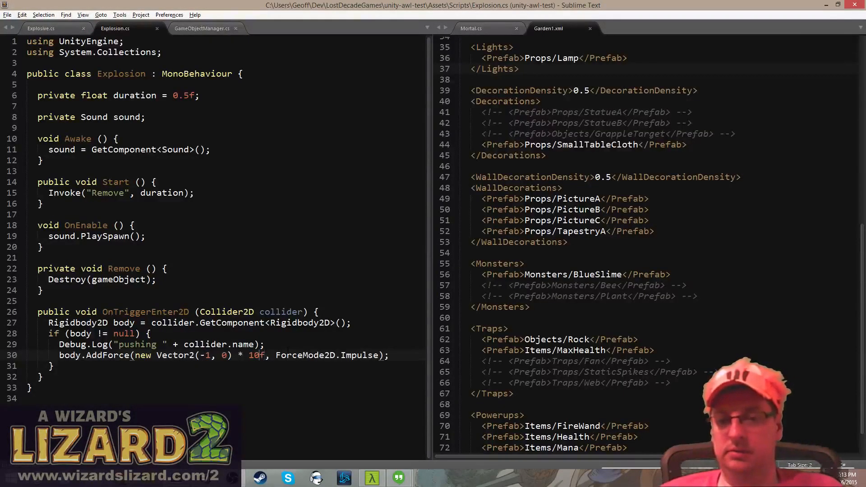
pyautogui.press('BackSpace')
pyautogui.write('2')
# - Switch to Unity, play-test the explosion with the 20f impulse, restarting the run once, and stop play mode
pyautogui.hotkey('alt', 'Tab')
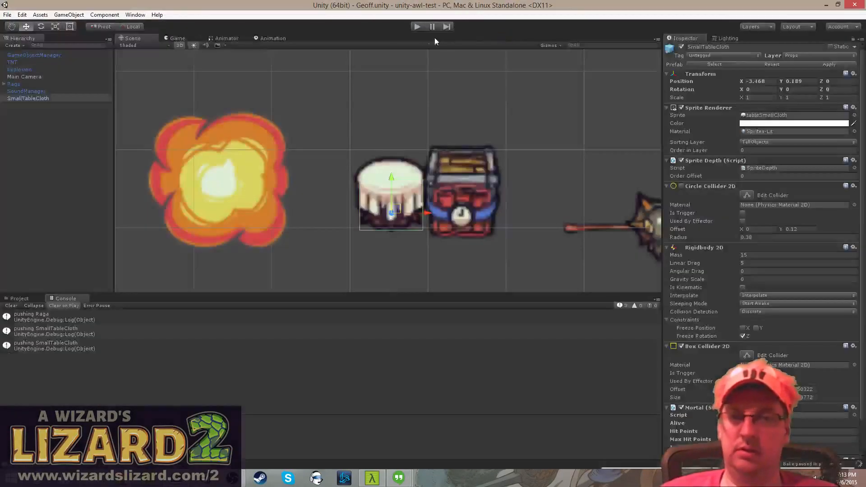
pyautogui.click(417, 26)
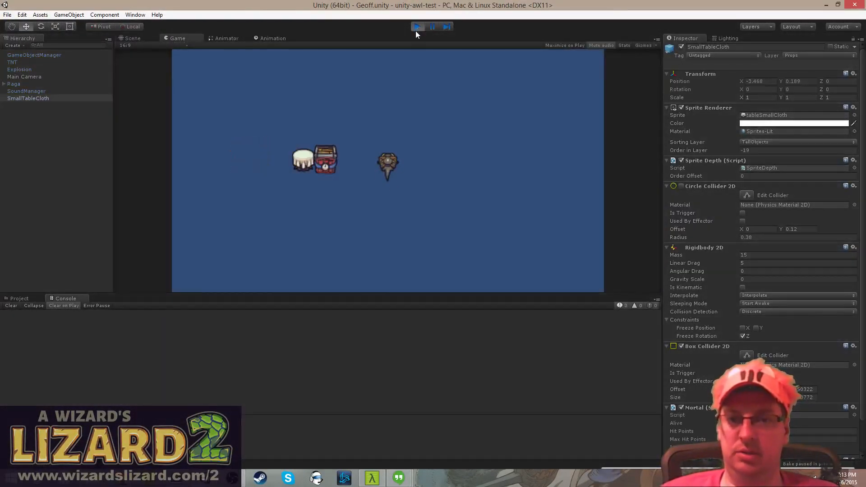
pyautogui.click(415, 30)
pyautogui.click(418, 26)
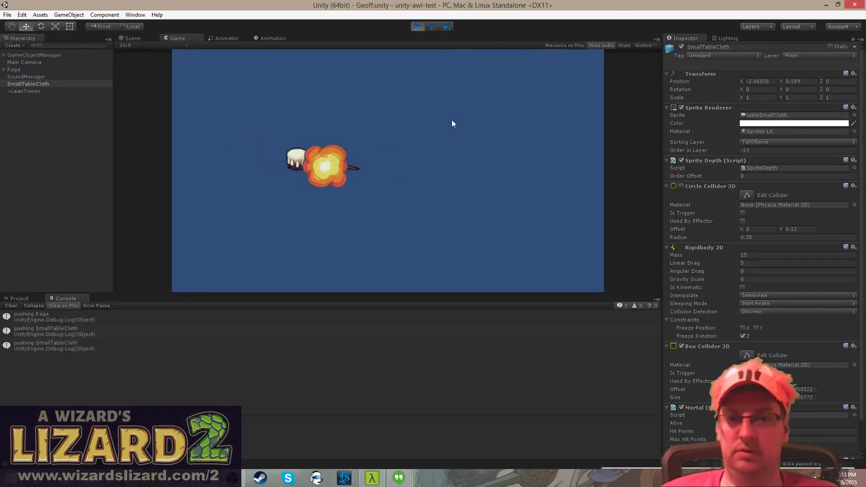
pyautogui.click(417, 26)
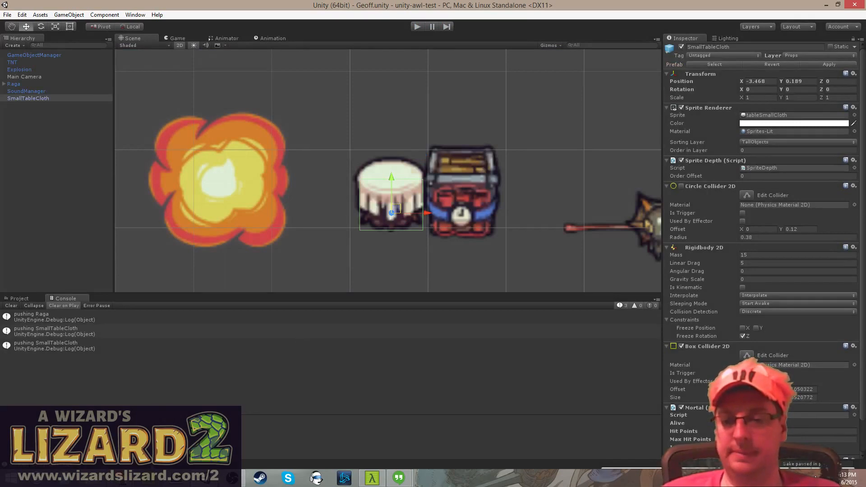
# - Switch to Sublime Text, raise the AddForce multiplier in Explosion.cs to 50f, and save the script
pyautogui.hotkey('alt', 'Tab')
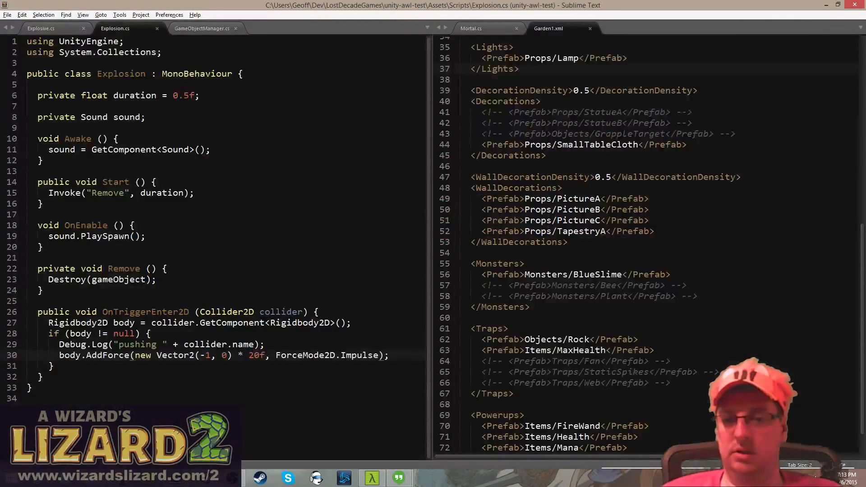
pyautogui.press('BackSpace')
pyautogui.write('5')
pyautogui.hotkey('ctrl', 's')
# - Switch to Unity and run the scene repeatedly to test how far the 50f impulse pushes the table
pyautogui.hotkey('alt', 'Tab')
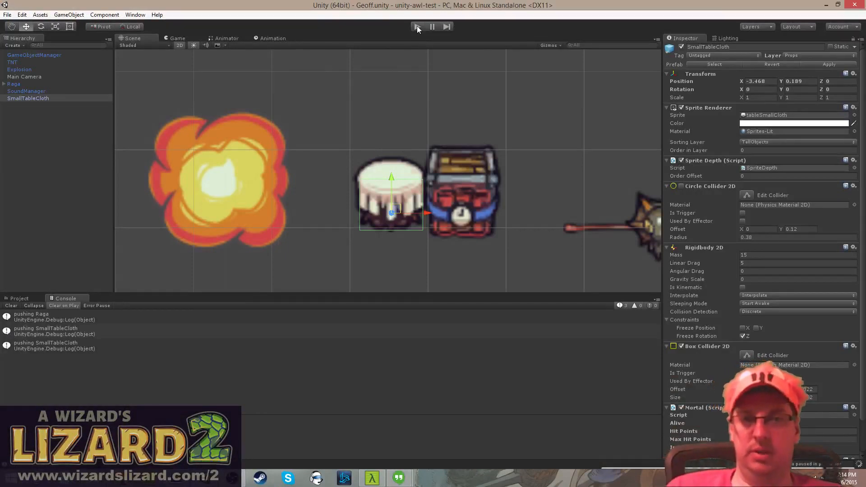
pyautogui.click(417, 26)
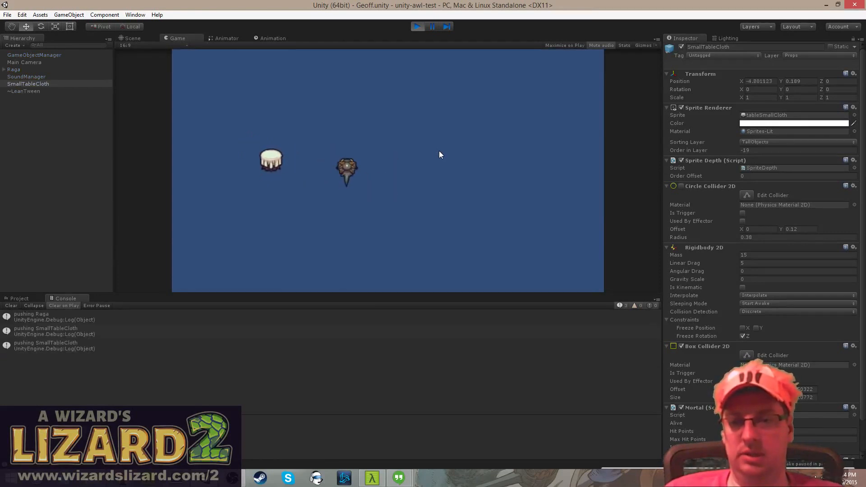
pyautogui.click(418, 26)
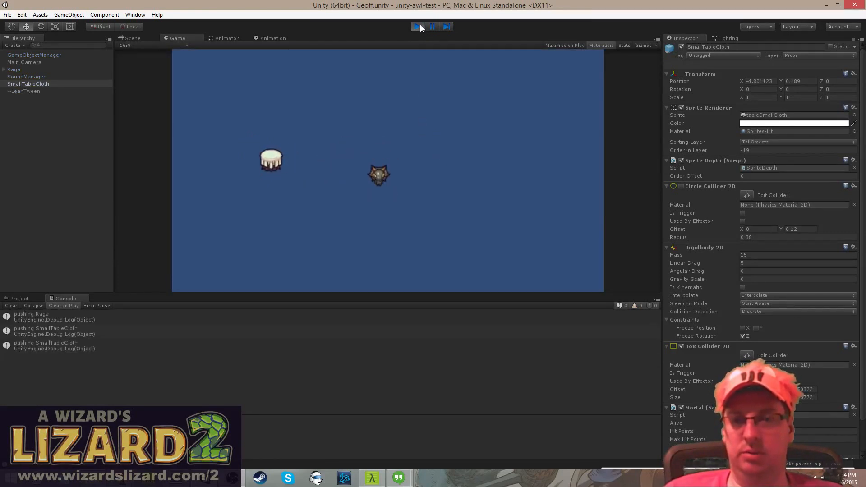
pyautogui.click(418, 26)
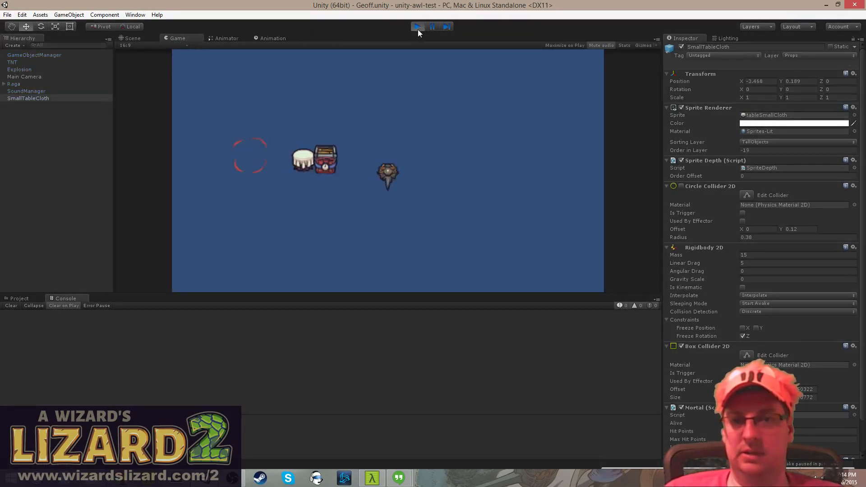
pyautogui.click(417, 28)
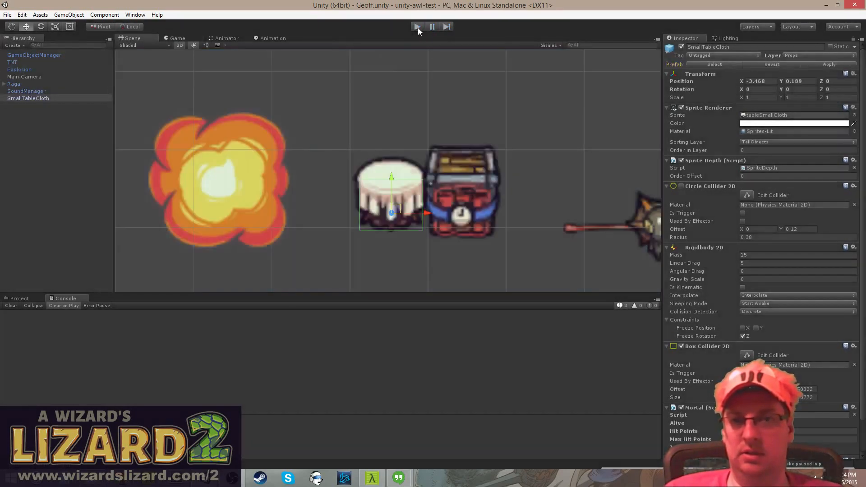
pyautogui.hotkey('ctrl', 'p')
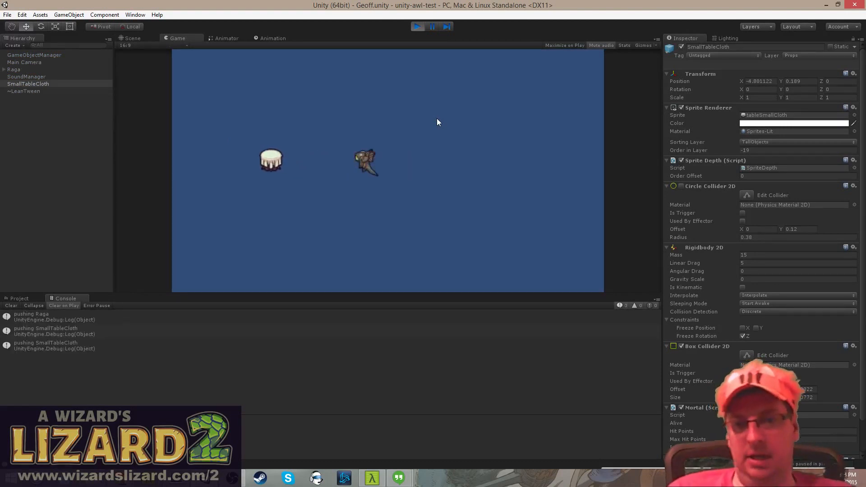
# - Restart the scene in play mode, move the lizard around near the chest and table while flicking its tongue, and stop play mode
pyautogui.hotkey('ctrl', 's')
pyautogui.click(416, 27)
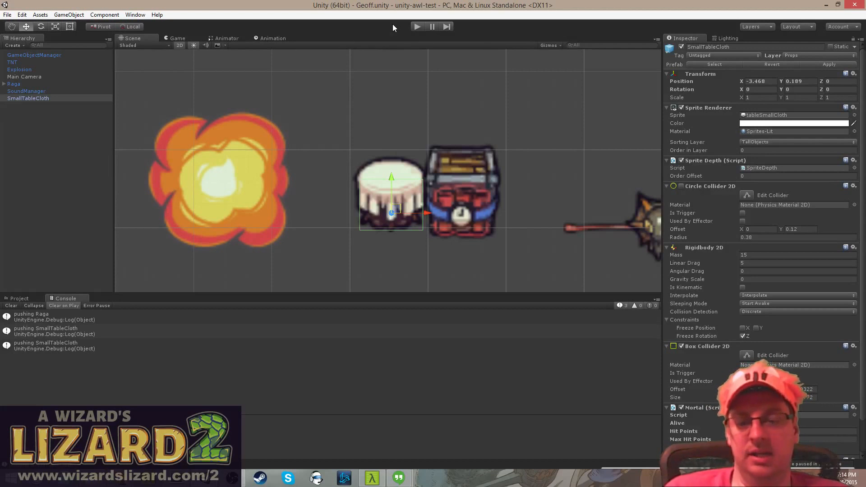
pyautogui.click(416, 27)
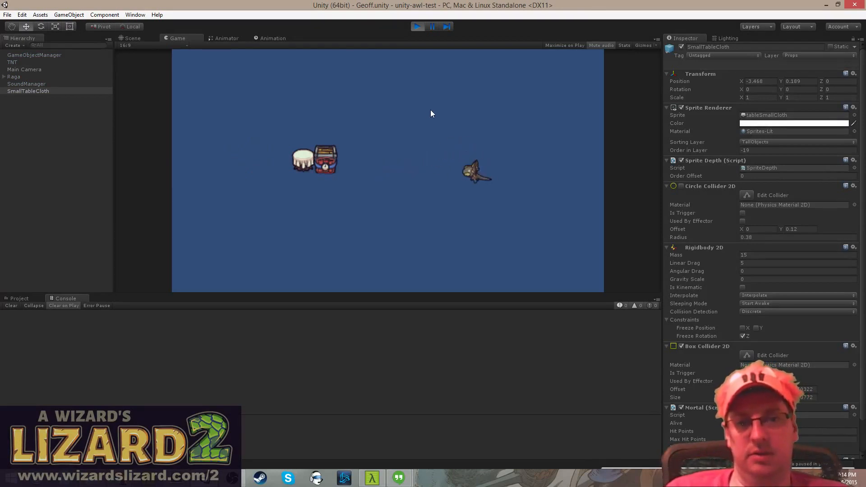
pyautogui.press('a')
pyautogui.press('w')
pyautogui.press('d')
pyautogui.click(422, 140)
pyautogui.press('d')
pyautogui.press('s')
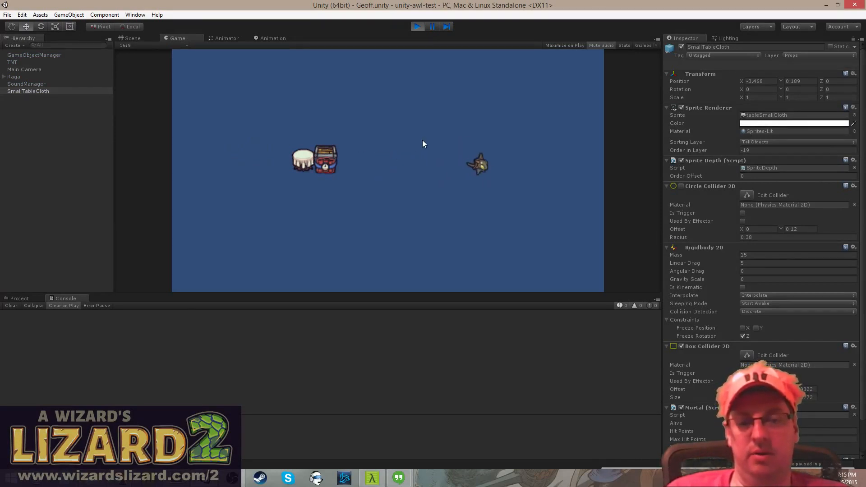
pyautogui.press('a')
pyautogui.press('Up')
pyautogui.press('w')
pyautogui.press('a')
pyautogui.press('Up')
pyautogui.press('Left')
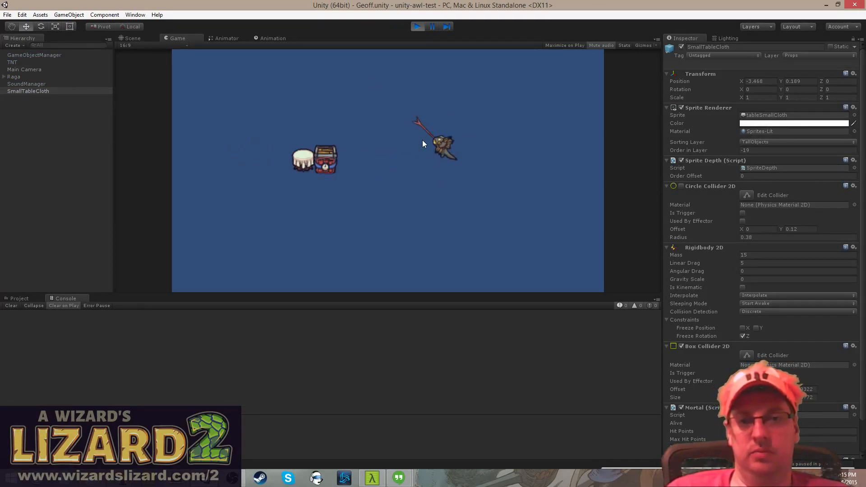
pyautogui.press('s')
pyautogui.press('a')
pyautogui.press('Down')
pyautogui.press('Left')
pyautogui.press('Left')
pyautogui.press('d')
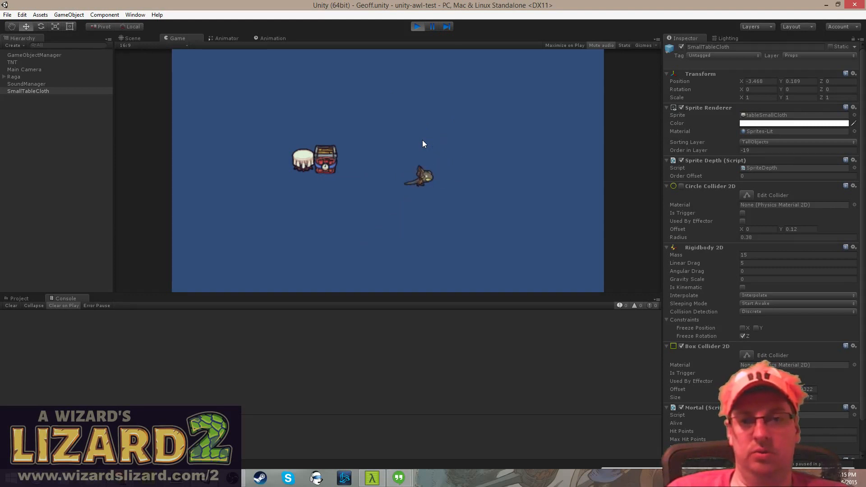
pyautogui.press('w')
pyautogui.press('Left')
pyautogui.press('w')
pyautogui.press('d')
pyautogui.press('Left')
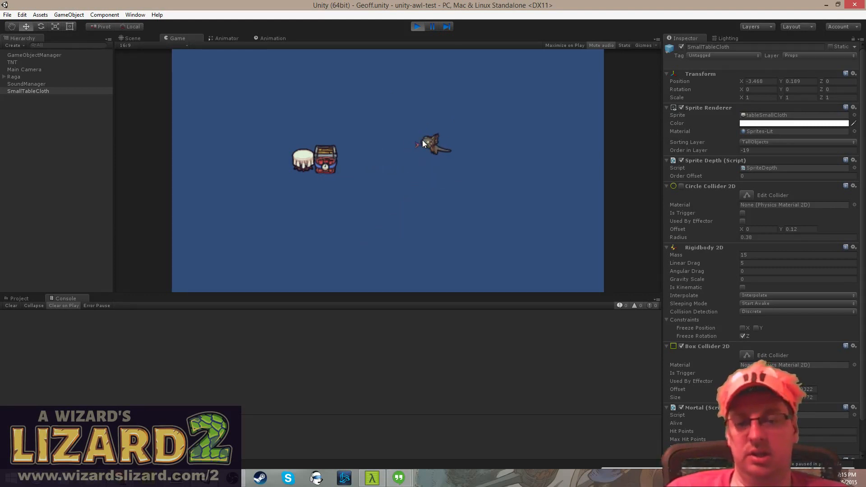
pyautogui.press('s')
pyautogui.press('Left')
pyautogui.press('d')
pyautogui.press('w')
pyautogui.press('a')
pyautogui.press('d')
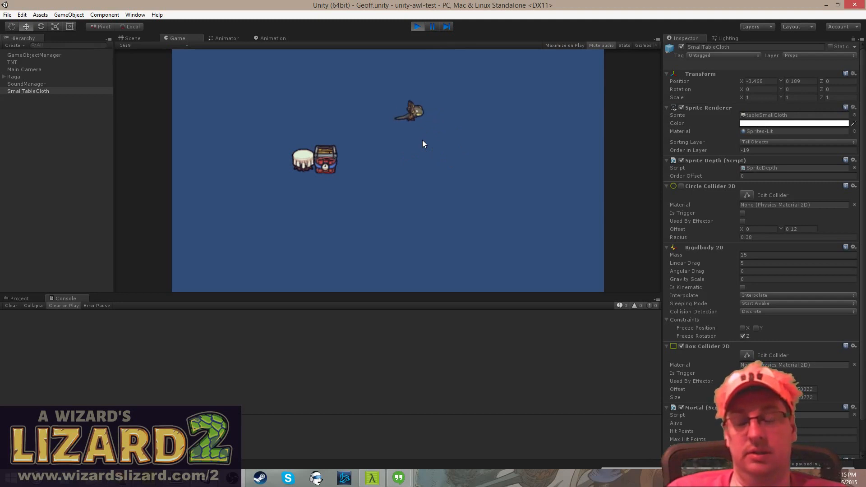
pyautogui.press('d')
pyautogui.press('w')
pyautogui.press('a')
pyautogui.press('Down')
pyautogui.press('Left')
pyautogui.press('s')
pyautogui.press('a')
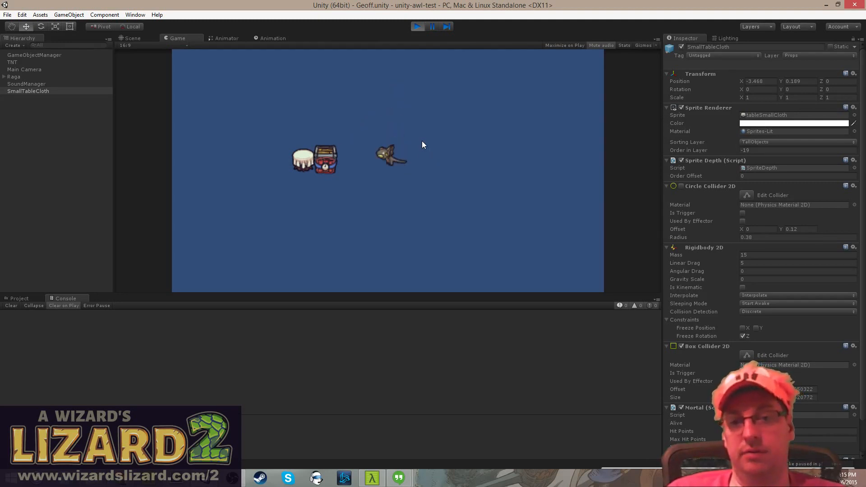
pyautogui.press('Left')
pyautogui.press('d')
pyautogui.press('s')
pyautogui.press('a')
pyautogui.press('Left')
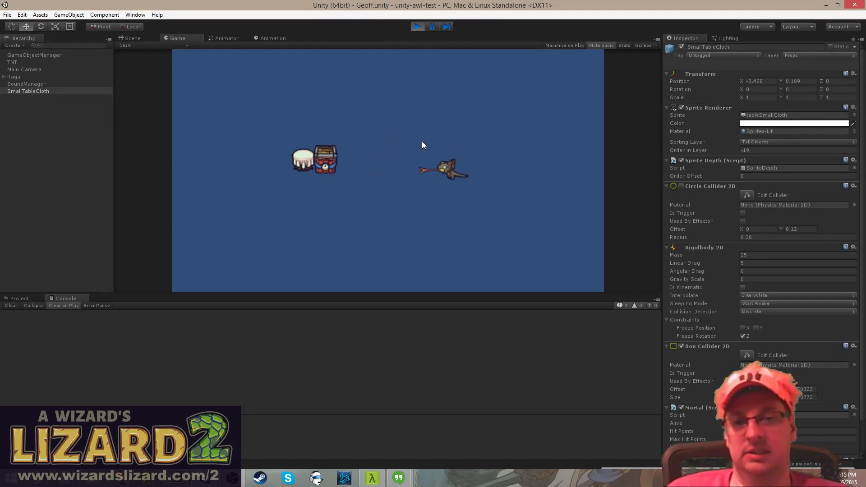
pyautogui.press('w')
pyautogui.press('a')
pyautogui.press('Left')
pyautogui.press('a')
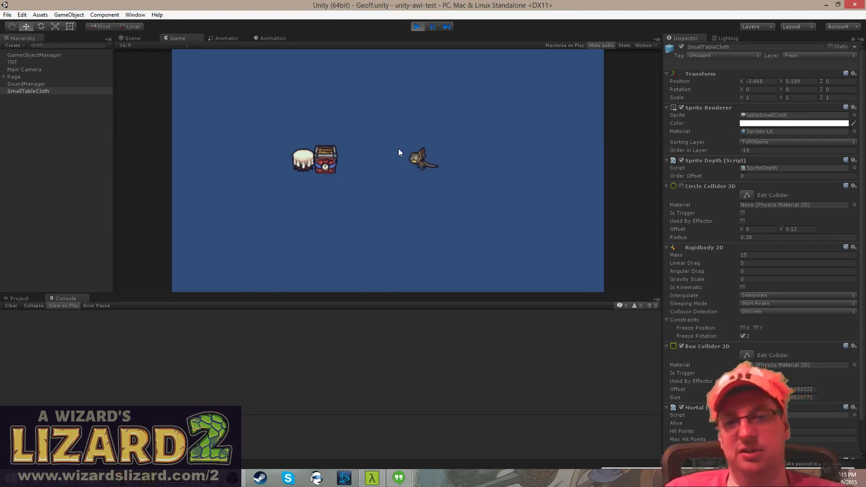
pyautogui.press('a')
pyautogui.press('Left')
pyautogui.press('d')
pyautogui.press('w')
pyautogui.press('a')
pyautogui.press('Down')
pyautogui.press('Left')
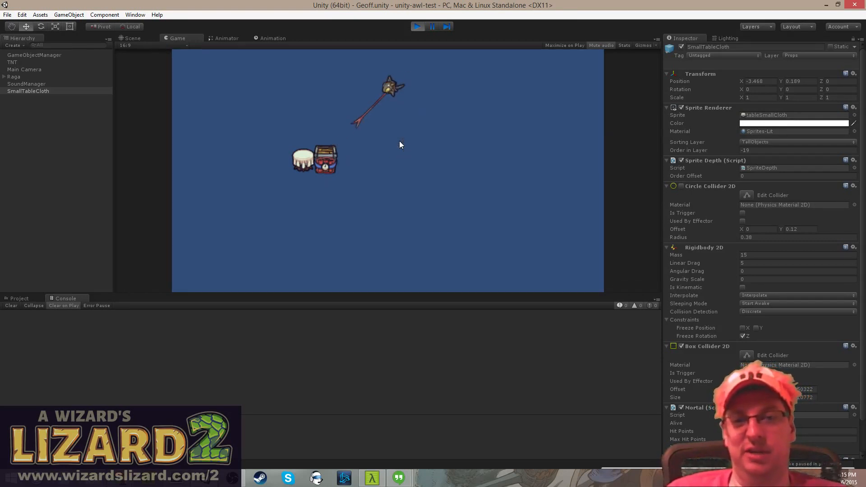
pyautogui.press('d')
pyautogui.press('s')
pyautogui.press('a')
pyautogui.press('Left')
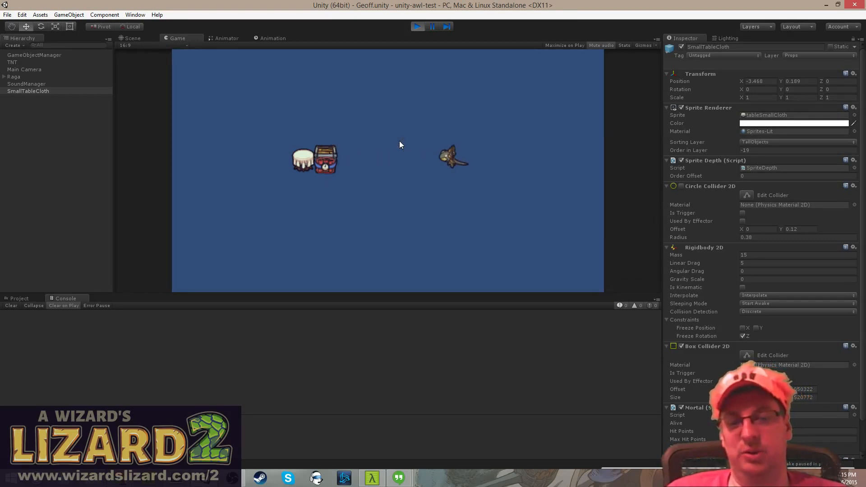
pyautogui.press('w')
pyautogui.press('a')
pyautogui.press('s')
pyautogui.press('Down')
pyautogui.press('Left')
pyautogui.press('d')
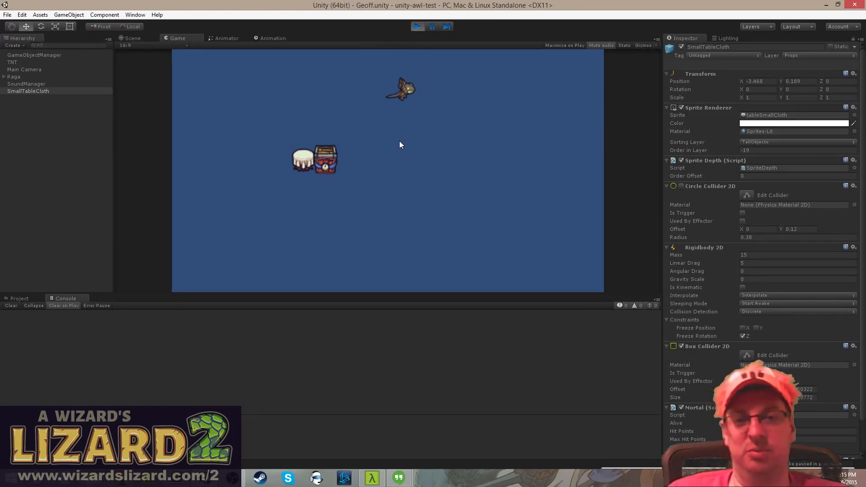
pyautogui.press('d')
pyautogui.press('s')
pyautogui.press('Left')
pyautogui.press('d')
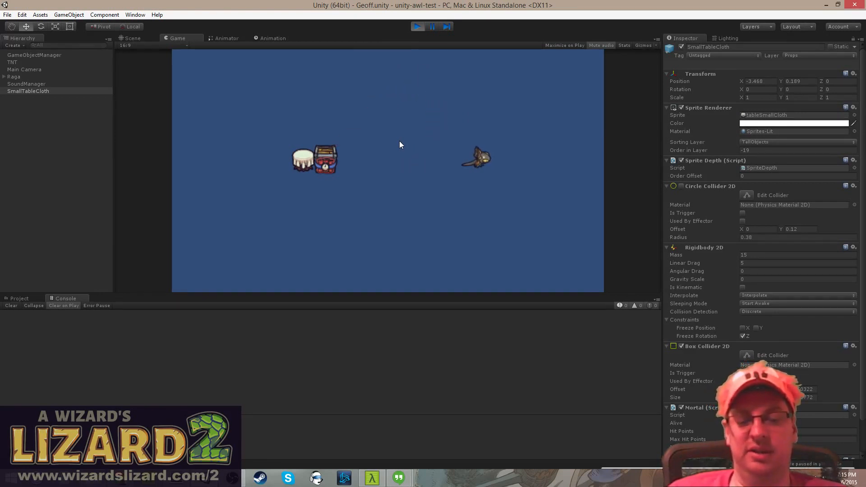
pyautogui.press('d')
pyautogui.press('a')
pyautogui.press('Left')
pyautogui.press('w')
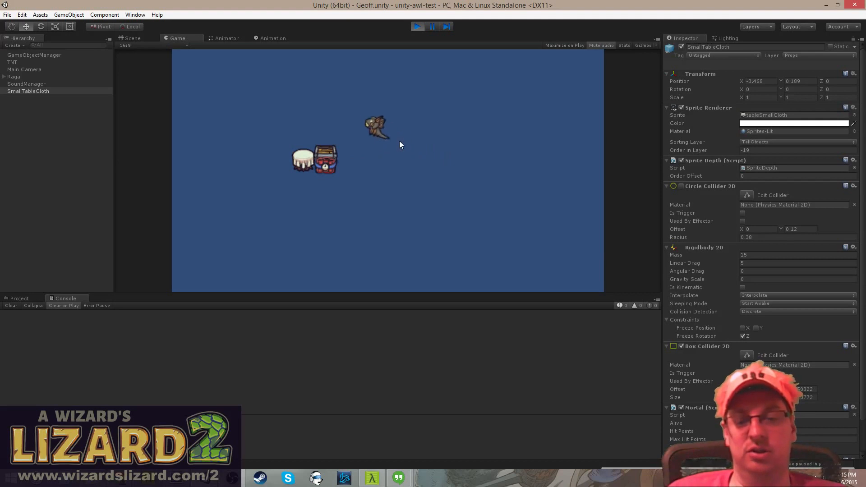
pyautogui.press('d')
pyautogui.press('s')
pyautogui.press('a')
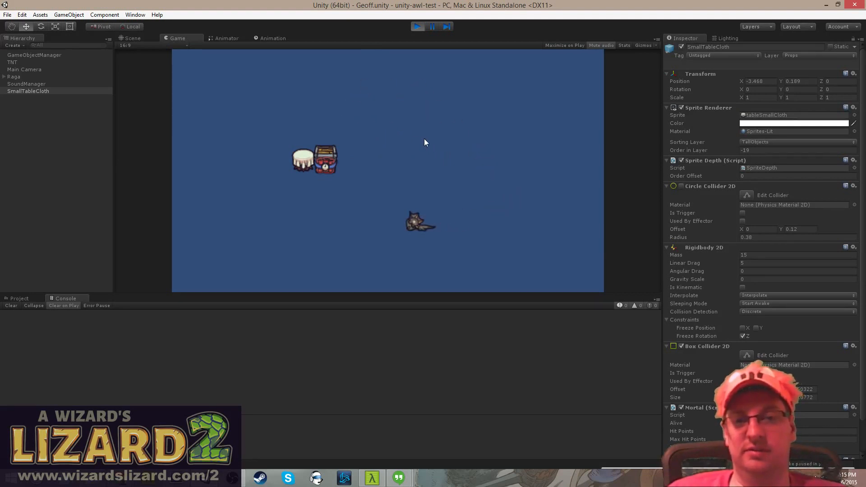
pyautogui.press('a')
pyautogui.press('w')
pyautogui.press('d')
pyautogui.press('s')
pyautogui.press('Left')
pyautogui.press('a')
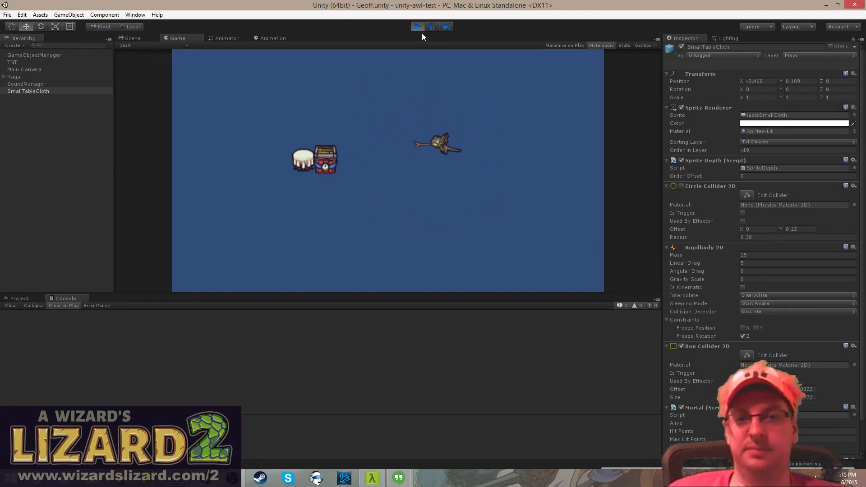
pyautogui.click(417, 27)
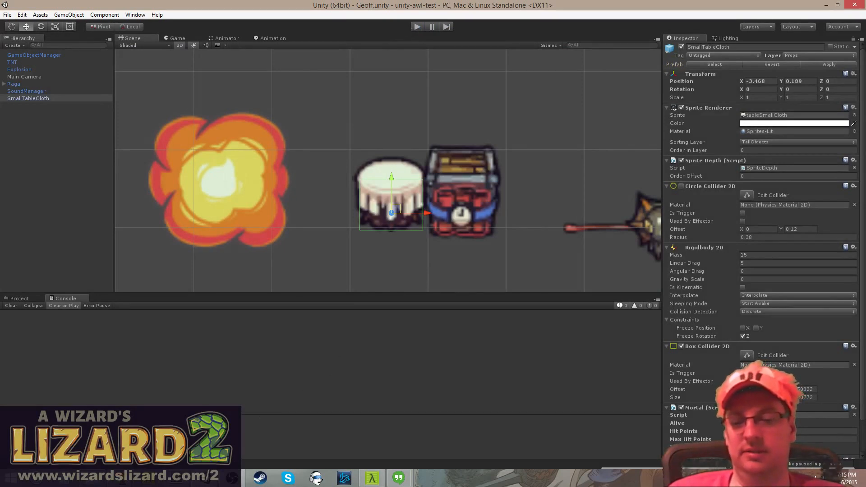
# - Switch to the Chrome window with the Twitch chat and read through the viewers' earlier and latest messages
pyautogui.click(121, 478)
pyautogui.click(170, 433)
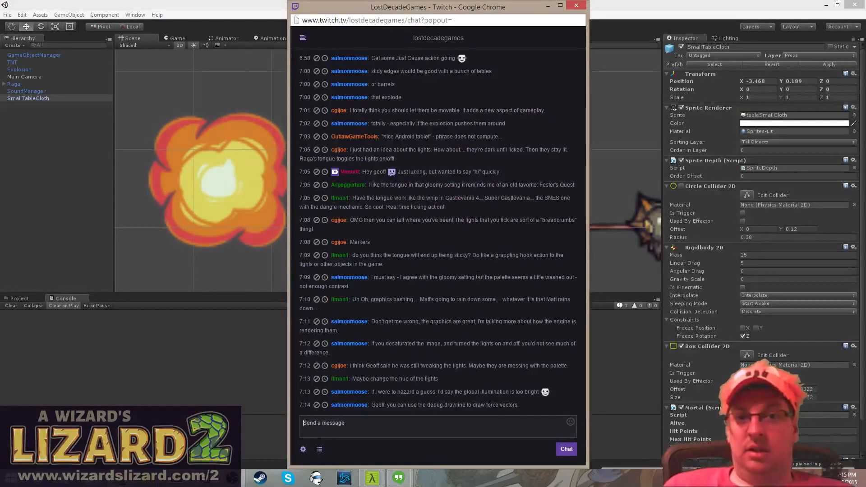
pyautogui.scroll(2, 483, 185)
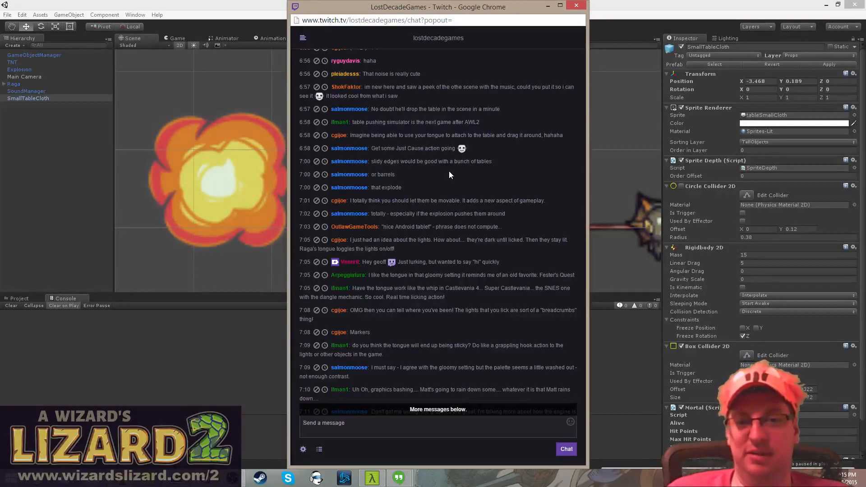
pyautogui.scroll(-1, 449, 174)
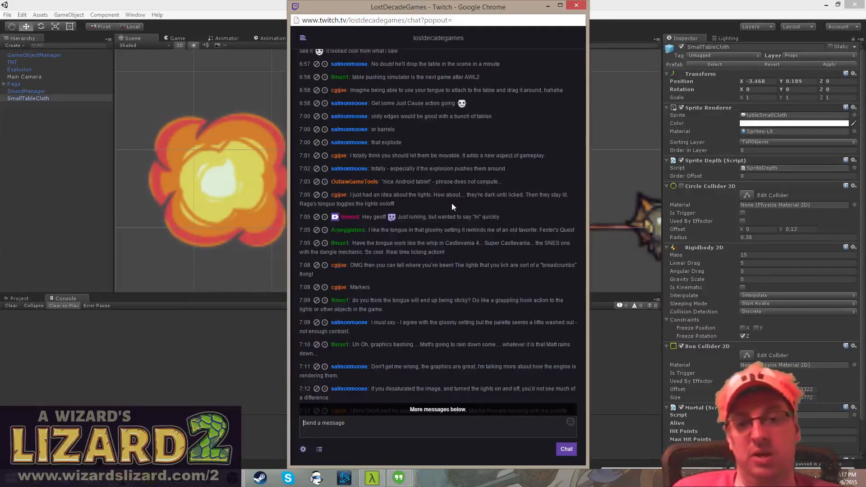
pyautogui.scroll(-1, 437, 225)
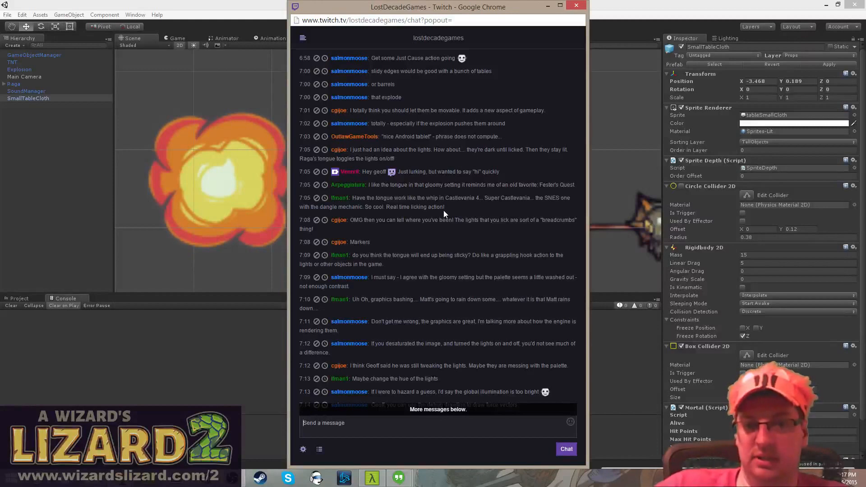
pyautogui.scroll(-2, 443, 212)
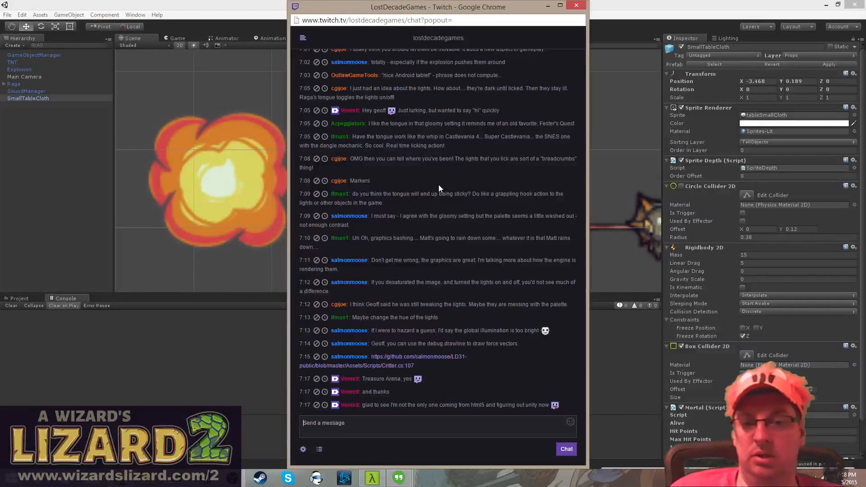
# - Open the GitHub link to Critter.cs from the chat in a new browser tab and view that page
pyautogui.rightClick(425, 357)
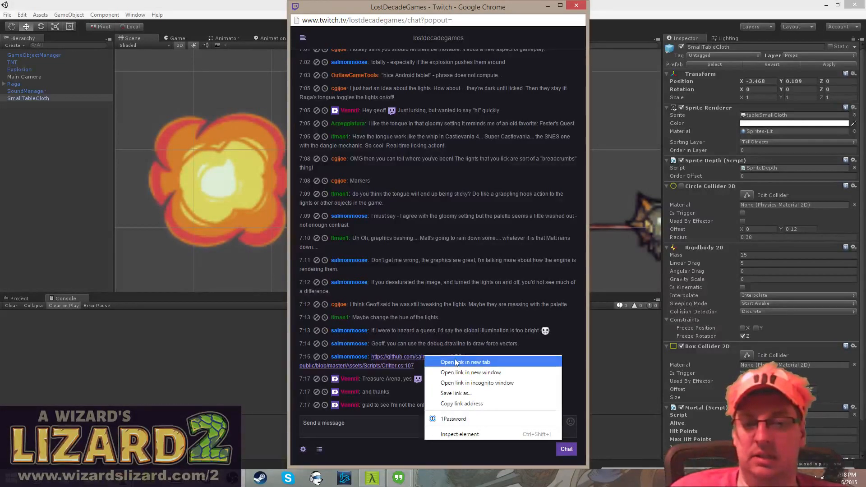
pyautogui.click(455, 362)
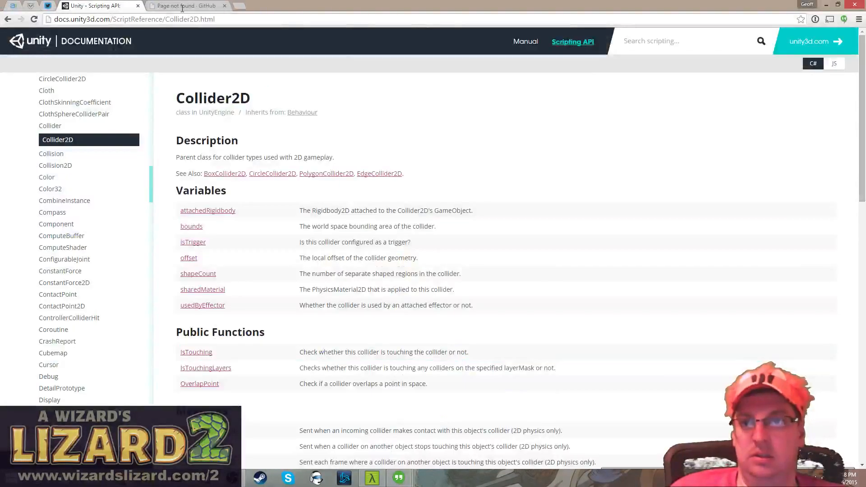
pyautogui.click(187, 5)
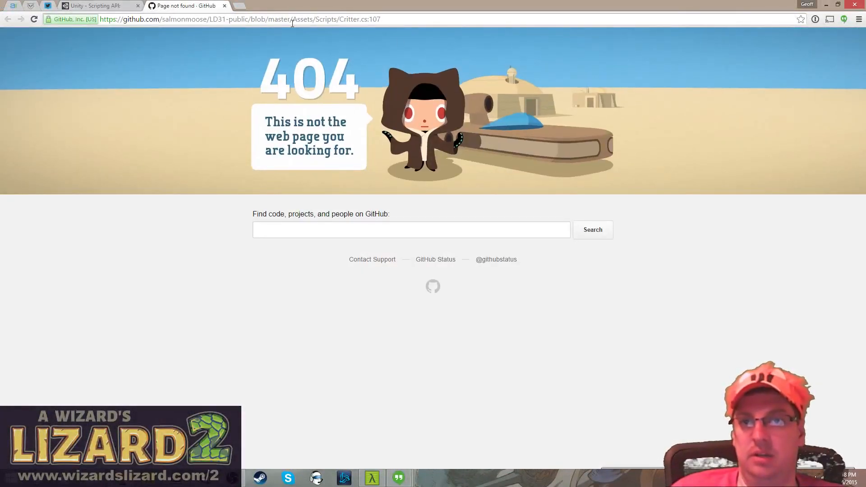
# - Shorten the GitHub address to the root of the LD31-public repository and load that page
pyautogui.click(432, 17)
pyautogui.click(431, 17)
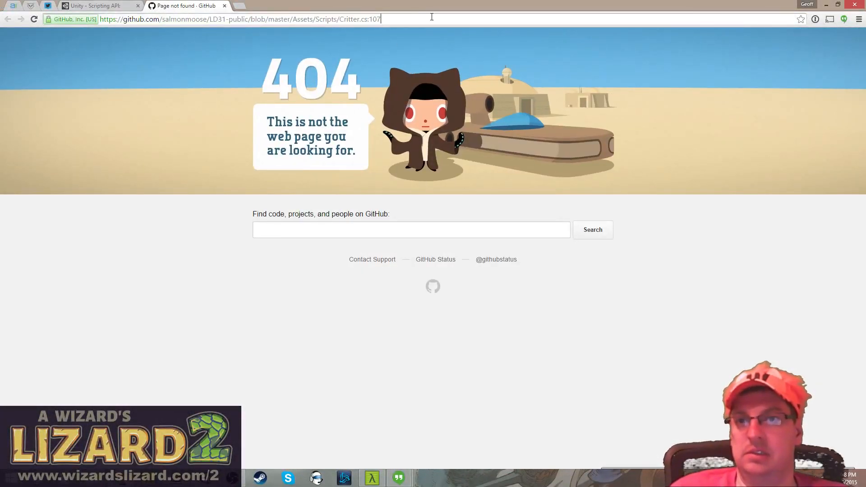
pyautogui.press('BackSpace')
pyautogui.press('BackSpace')
pyautogui.press('BackSpace')
pyautogui.press('BackSpace')
pyautogui.press('BackSpace')
pyautogui.press('BackSpace')
pyautogui.press('BackSpace')
pyautogui.press('BackSpace')
pyautogui.press('BackSpace')
pyautogui.press('BackSpace')
pyautogui.press('BackSpace')
pyautogui.press('BackSpace')
pyautogui.press('BackSpace')
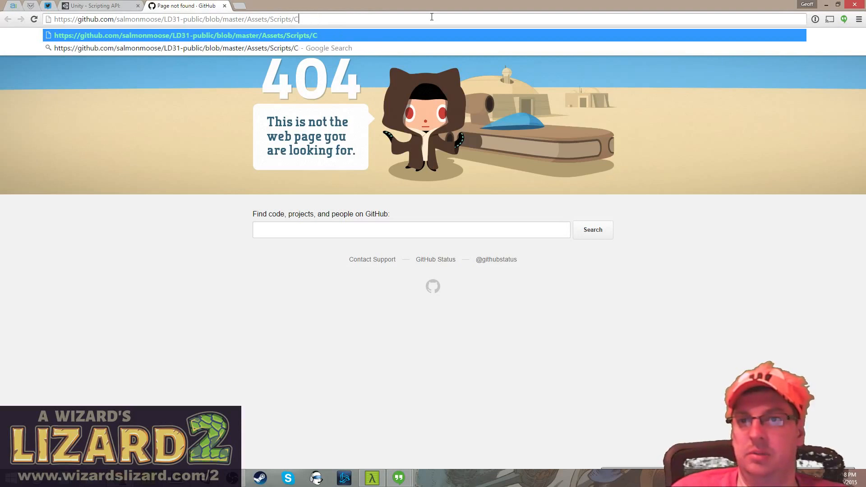
pyautogui.press('BackSpace')
pyautogui.press('BackSpace')
pyautogui.press('BackSpace')
pyautogui.press('BackSpace')
pyautogui.press('BackSpace')
pyautogui.press('BackSpace')
pyautogui.press('BackSpace')
pyautogui.press('BackSpace')
pyautogui.press('BackSpace')
pyautogui.press('BackSpace')
pyautogui.press('BackSpace')
pyautogui.press('BackSpace')
pyautogui.press('BackSpace')
pyautogui.press('BackSpace')
pyautogui.press('BackSpace')
pyautogui.press('BackSpace')
pyautogui.press('BackSpace')
pyautogui.press('BackSpace')
pyautogui.press('BackSpace')
pyautogui.press('BackSpace')
pyautogui.press('Return')
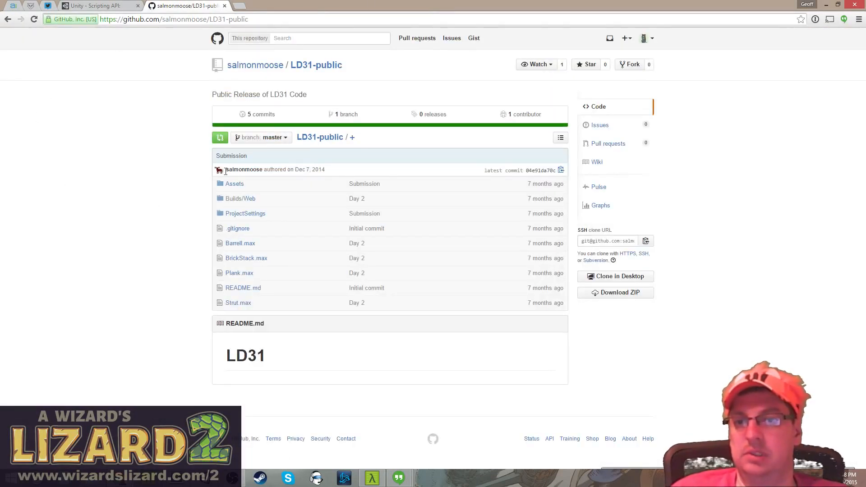
pyautogui.click(8, 20)
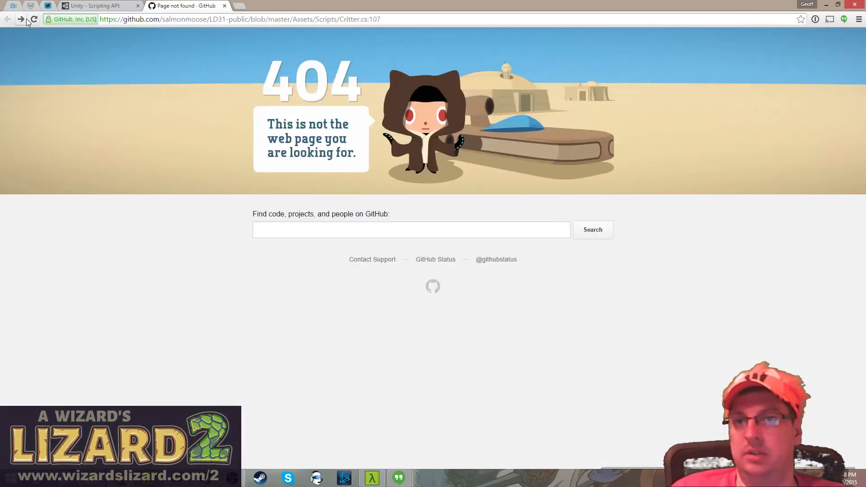
pyautogui.click(26, 20)
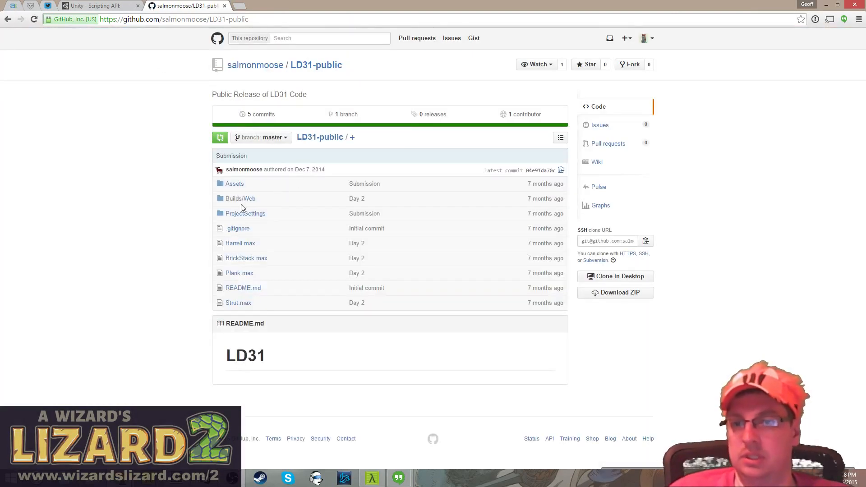
# - Open Critter.cs from the Assets/Scripts folder of the LD31-public repository
pyautogui.click(234, 183)
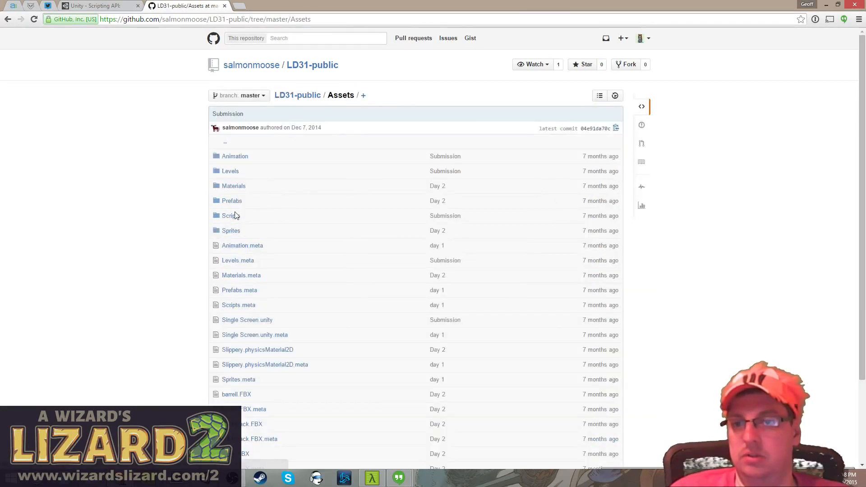
pyautogui.click(231, 216)
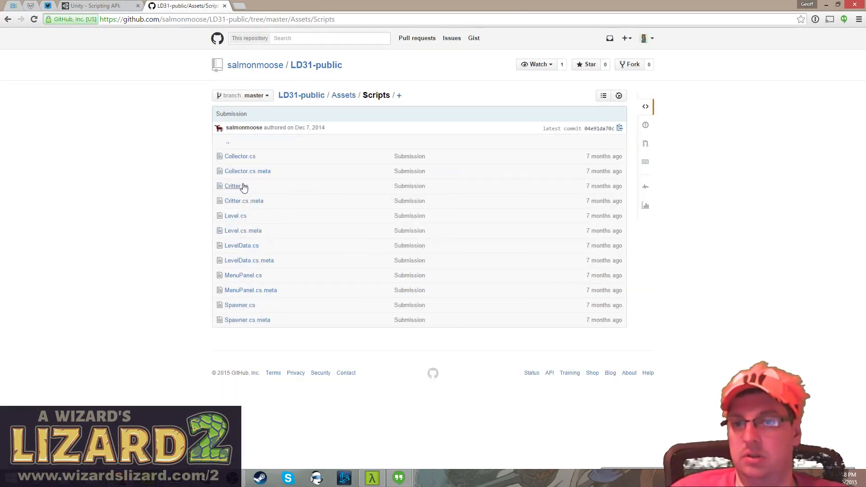
pyautogui.click(243, 187)
# - Read through the Critter.cs code, examining how the collision methods use Debug.DrawLine and Debug.DrawRay
pyautogui.scroll(-2, 153, 170)
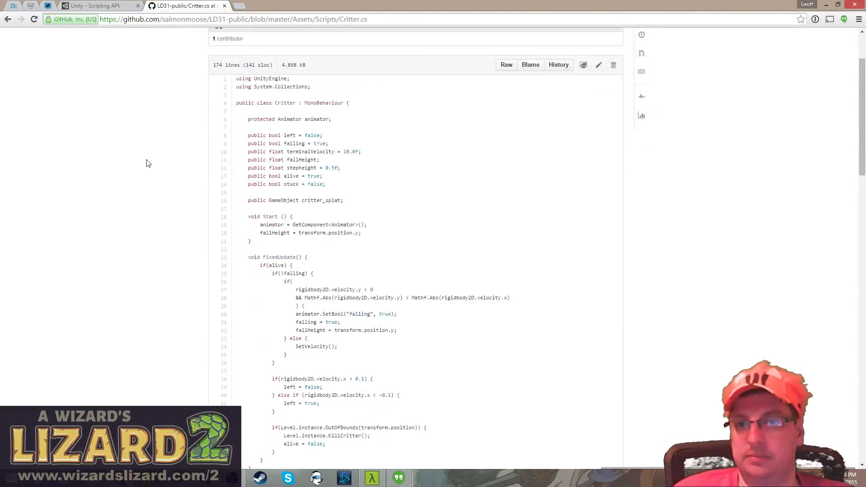
pyautogui.scroll(-2, 148, 163)
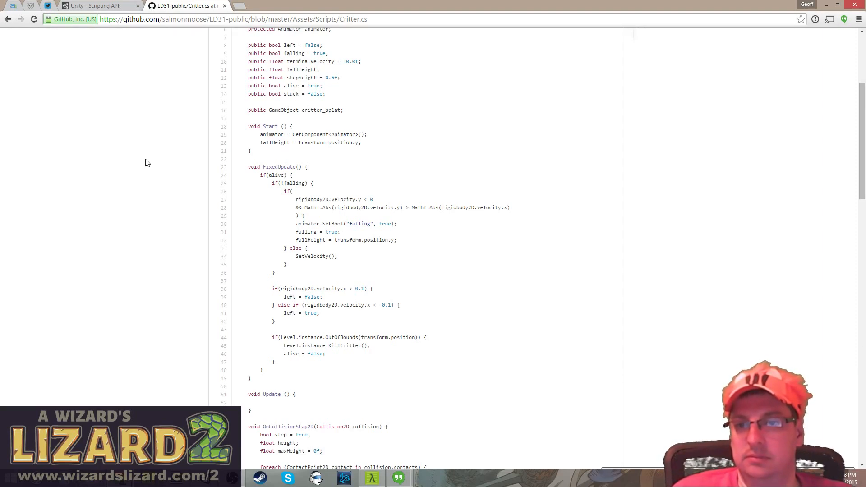
pyautogui.scroll(-3, 147, 163)
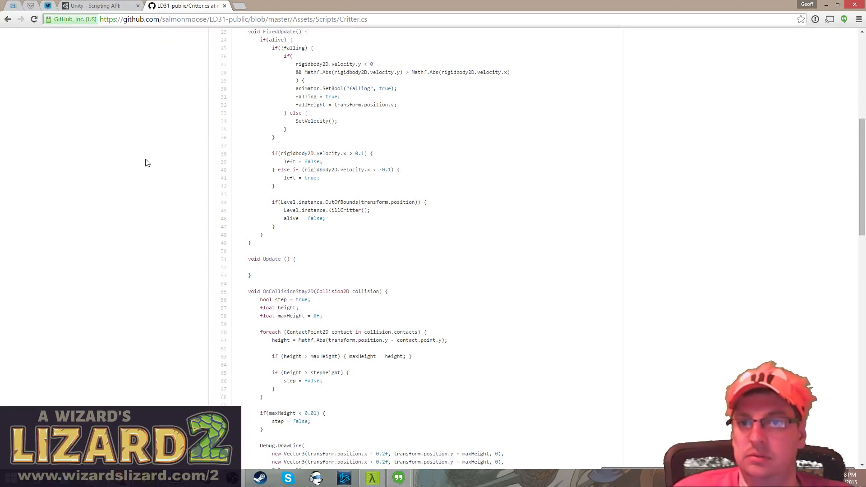
pyautogui.scroll(-4, 147, 163)
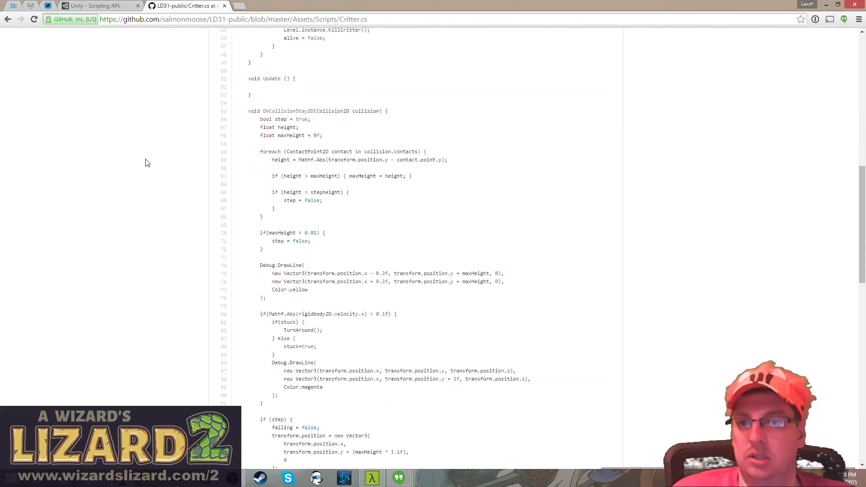
pyautogui.scroll(-3, 147, 163)
pyautogui.scroll(-4, 147, 163)
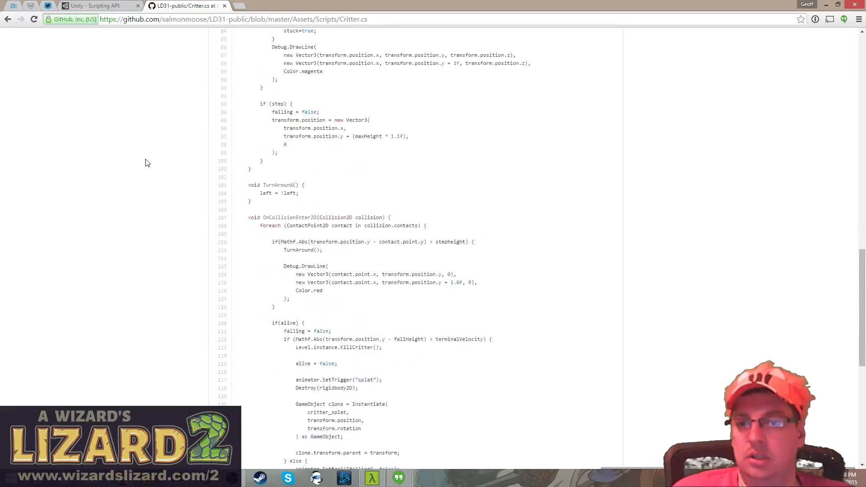
pyautogui.scroll(-8, 147, 163)
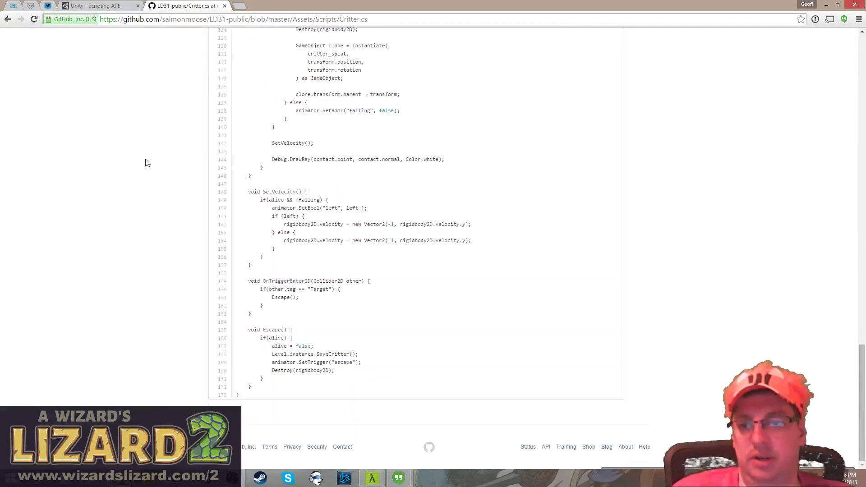
pyautogui.scroll(11, 147, 163)
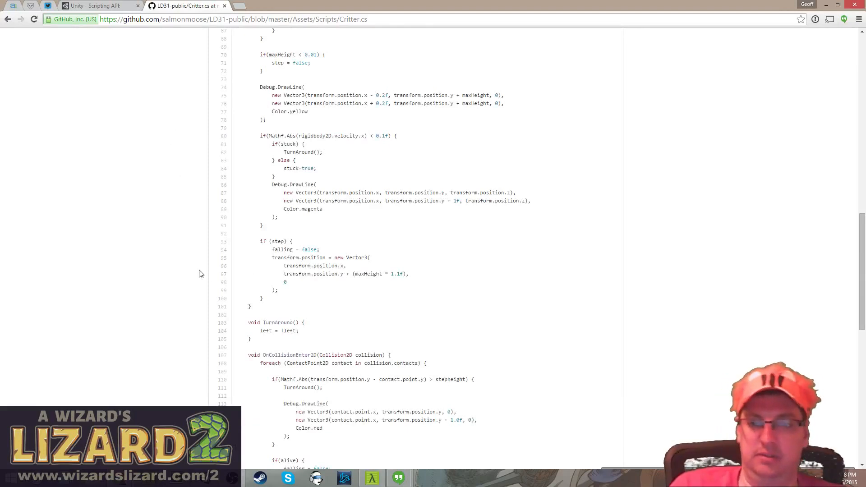
pyautogui.scroll(-2, 197, 266)
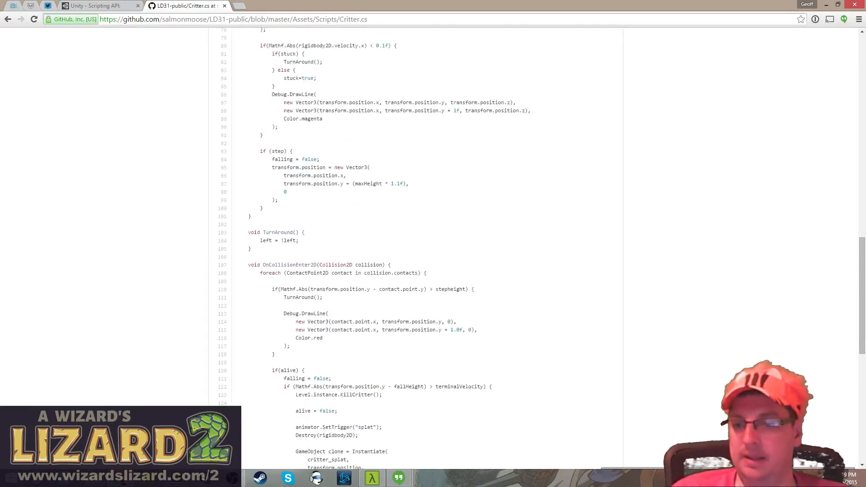
# - Check the latest messages in the Twitch chat window, then return the main browser window to the Unity Collider2D documentation
pyautogui.click(120, 478)
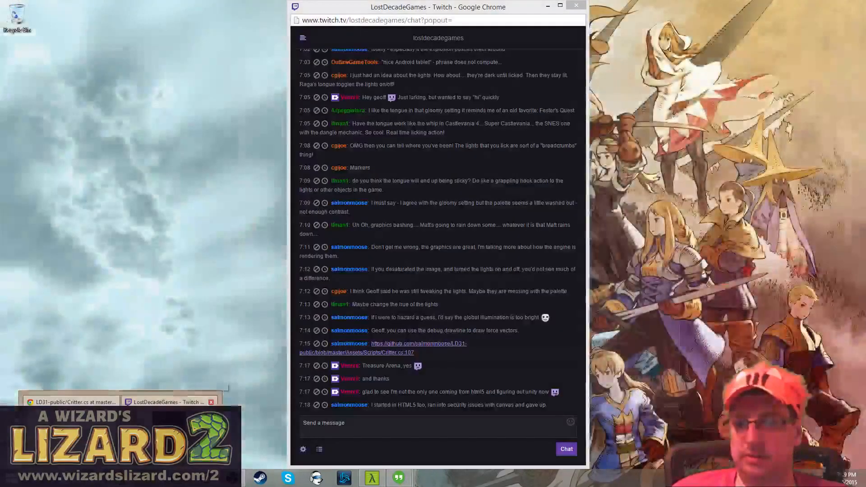
pyautogui.click(170, 431)
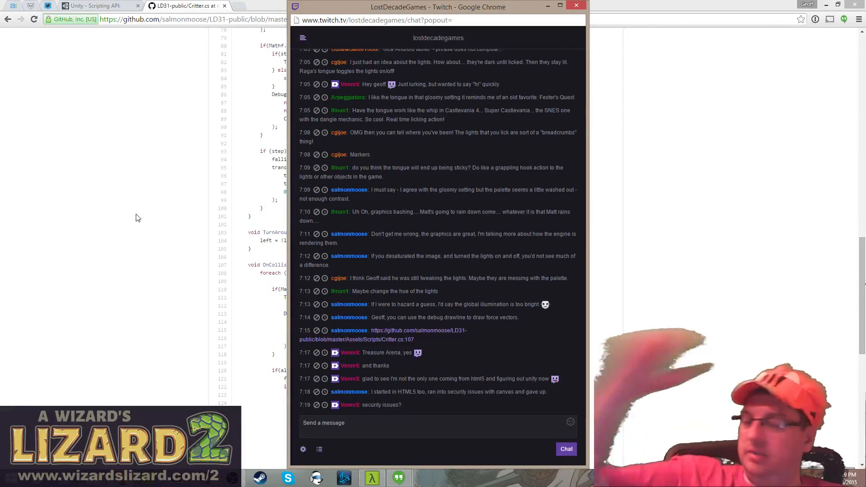
pyautogui.click(144, 225)
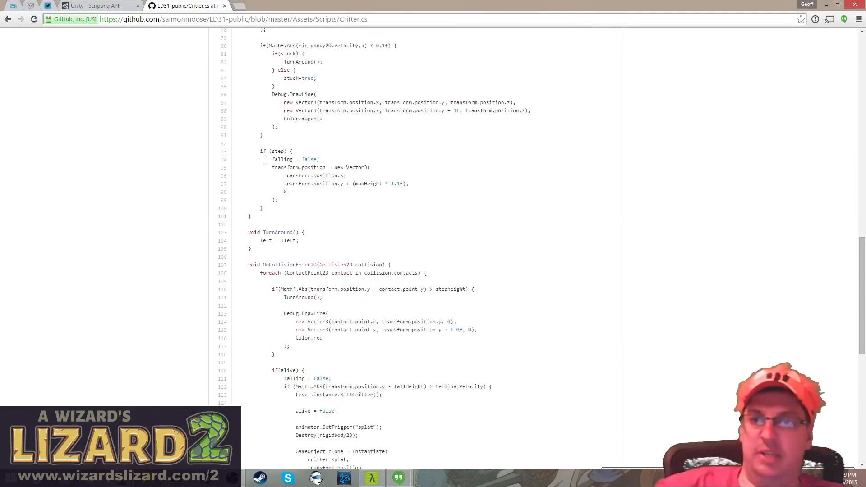
pyautogui.click(120, 6)
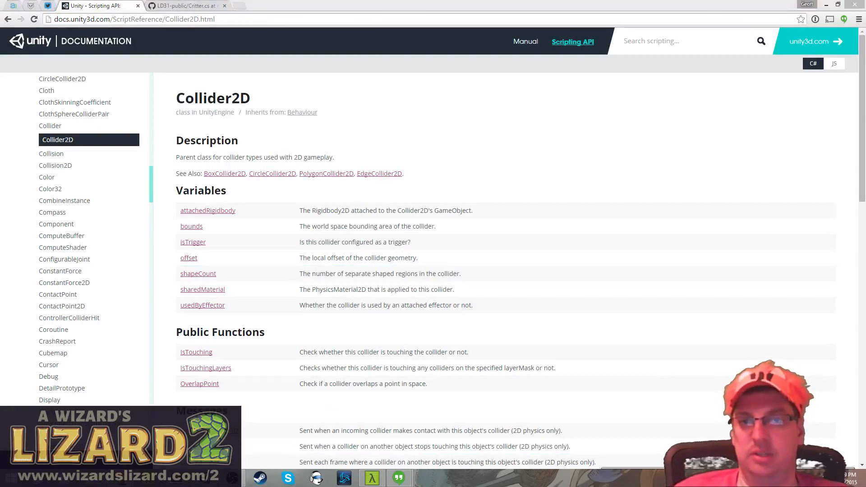
# - Switch to Unity, play-test the Geoff scene by setting off the TNT with the lizard beside the table, and stop play mode
pyautogui.hotkey('alt', 'Tab')
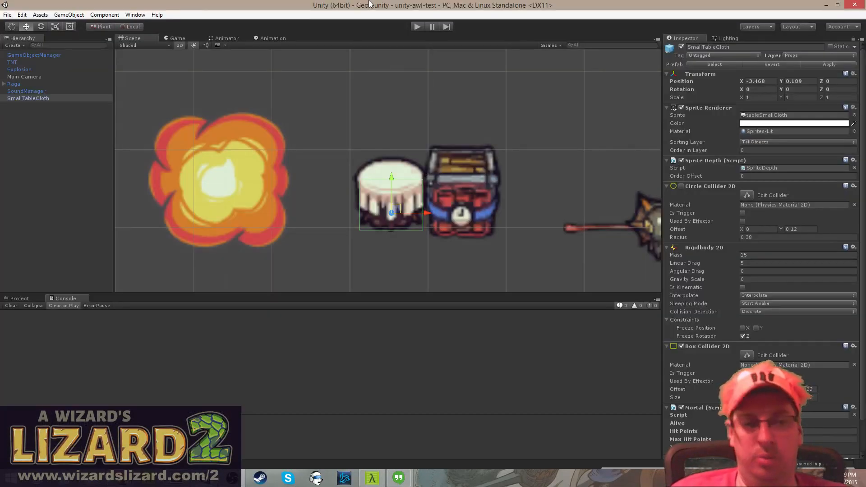
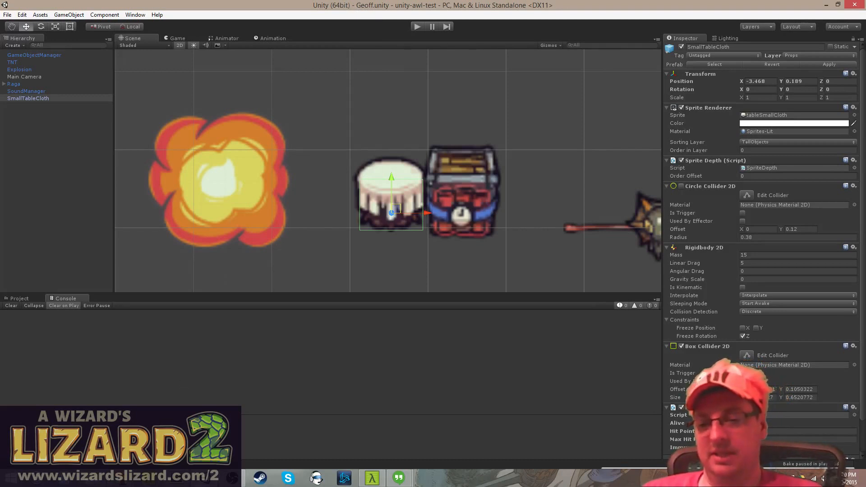
pyautogui.moveTo(120, 478)
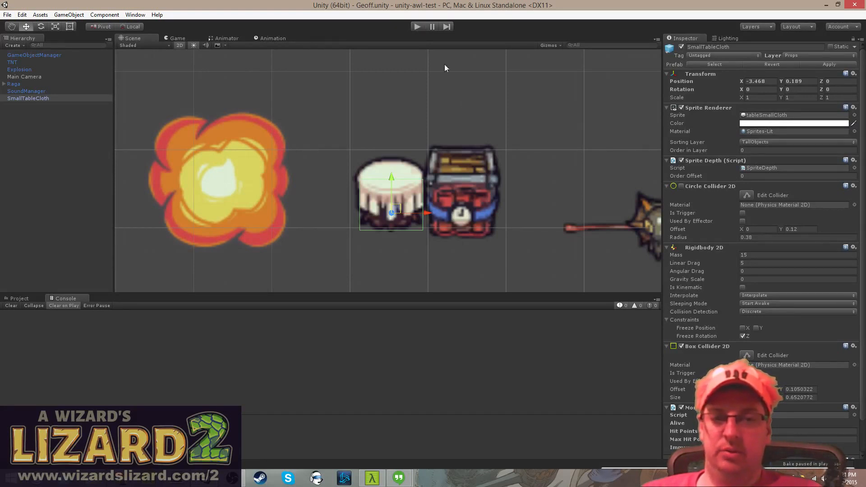
pyautogui.click(412, 26)
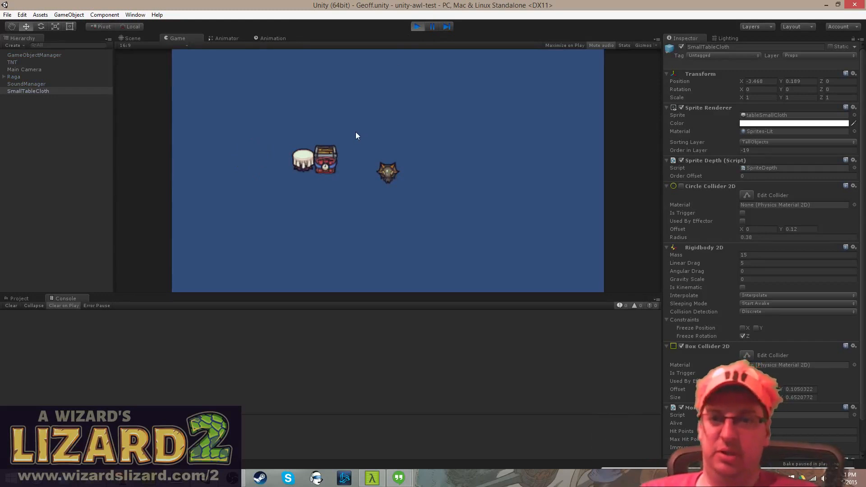
pyautogui.press('w')
pyautogui.press('a')
pyautogui.press('d')
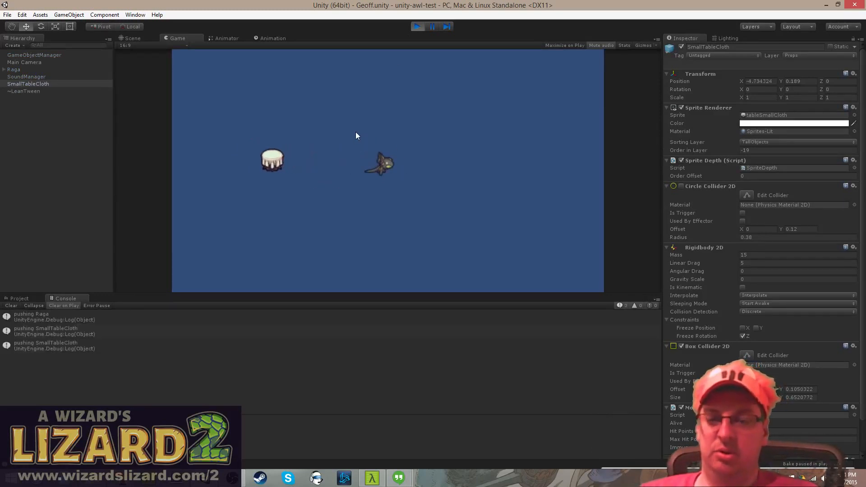
pyautogui.press('a')
pyautogui.click(416, 27)
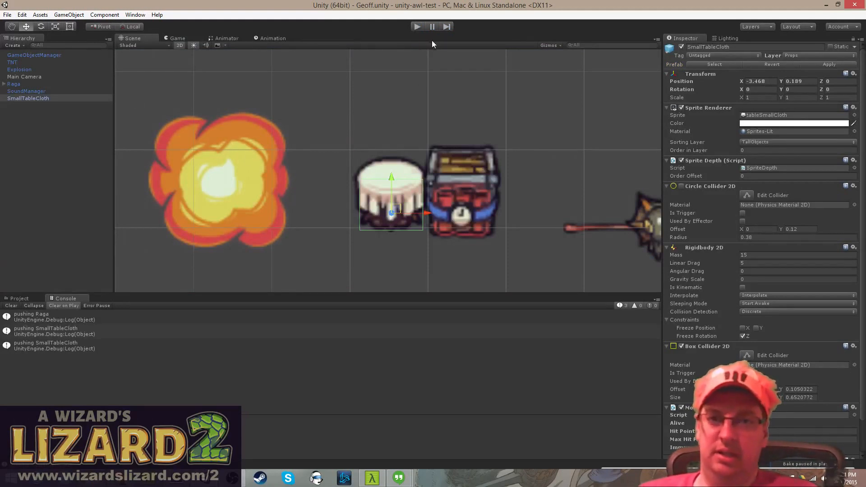
# - Switch to Sublime Text and, in the Decorations of Garden1.xml, comment out Props/SmallTableCloth and uncomment Objects/GrappleTarget
pyautogui.hotkey('alt', 'Tab')
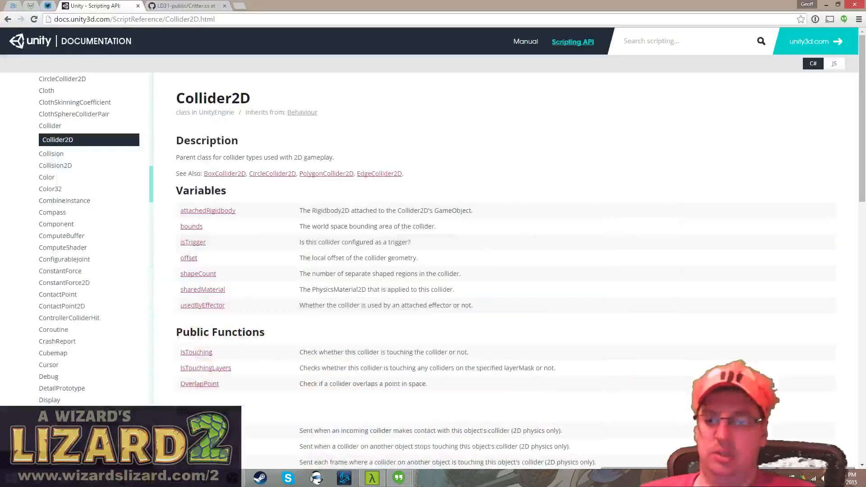
pyautogui.hotkey('alt', 'Tab')
pyautogui.scroll(-1, 598, 260)
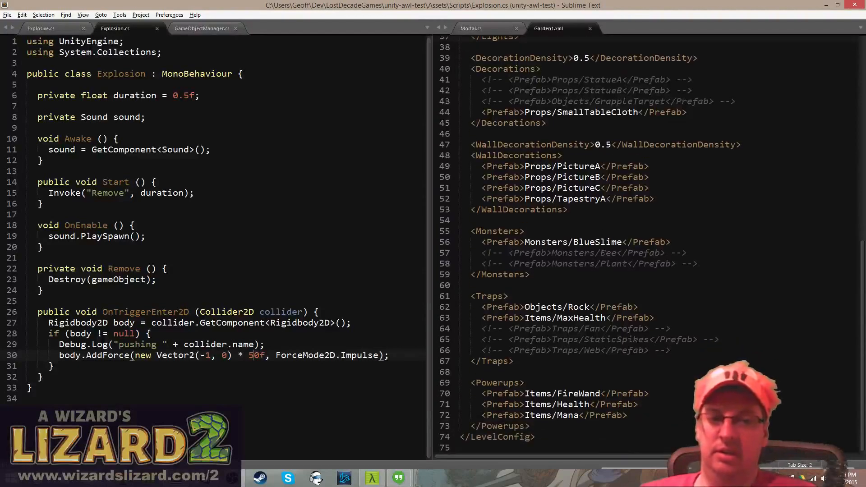
pyautogui.click(691, 318)
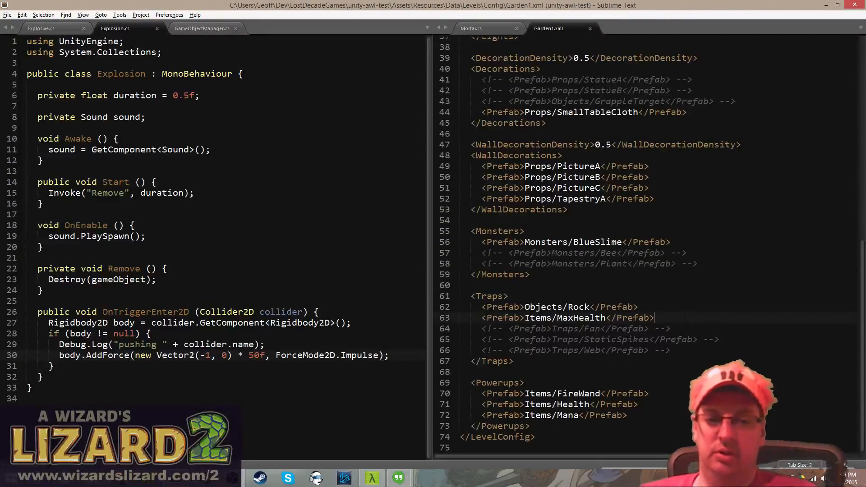
pyautogui.scroll(2, 650, 243)
pyautogui.scroll(1, 636, 228)
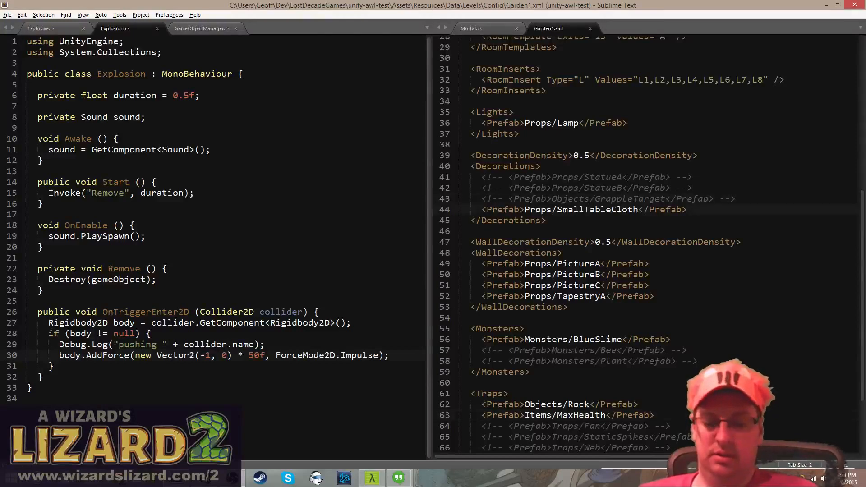
pyautogui.hotkey('ctrl', '/')
pyautogui.hotkey('ctrl', '/')
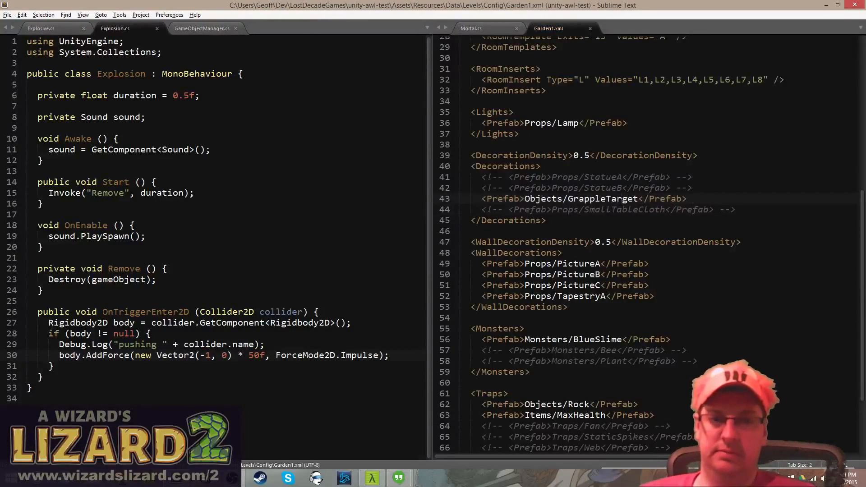
# - Switch to Unity and open the Main scene from the project's Scenes folder
pyautogui.hotkey('alt', 'Tab')
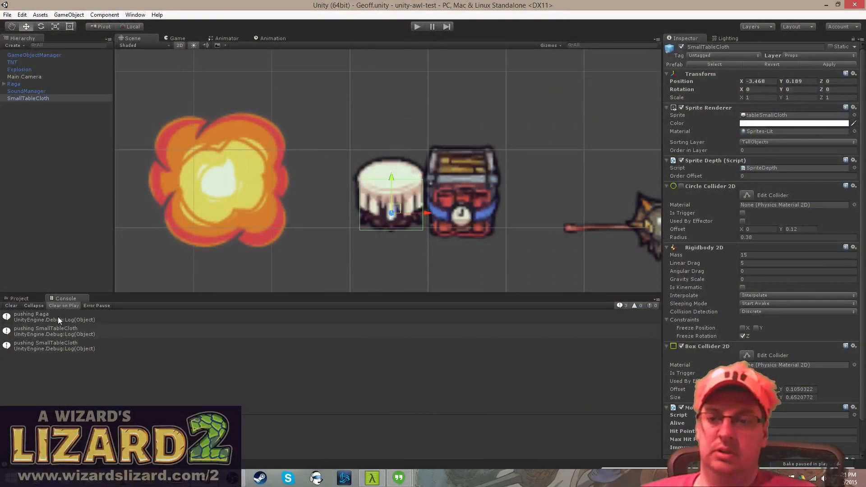
pyautogui.click(18, 299)
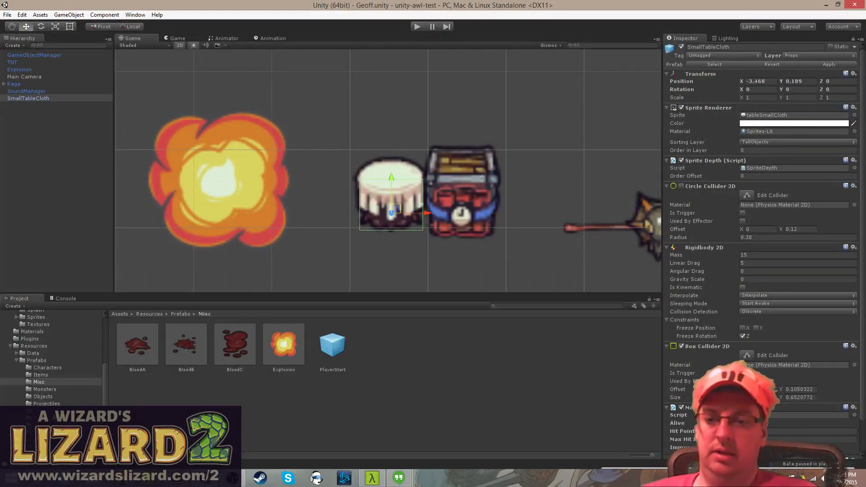
pyautogui.click(29, 433)
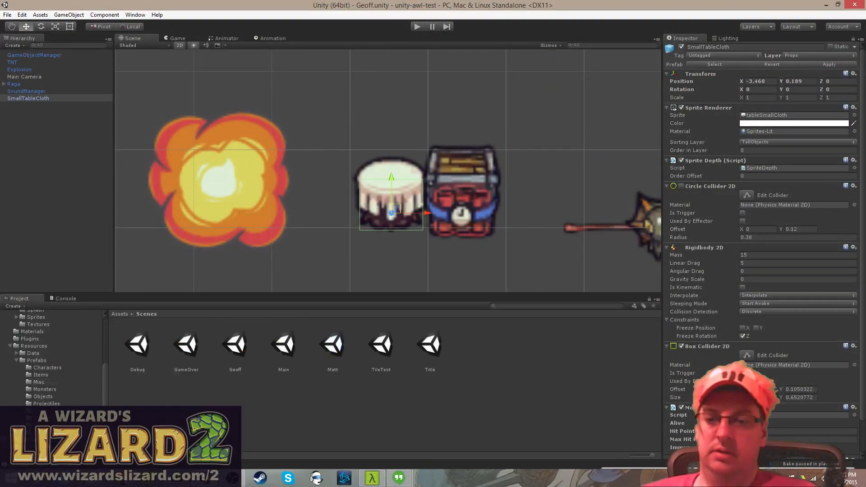
pyautogui.doubleClick(294, 352)
# - Start play mode and move the lizard between the grapple targets along the first garden room's walls, flicking its tongue at them
pyautogui.click(416, 26)
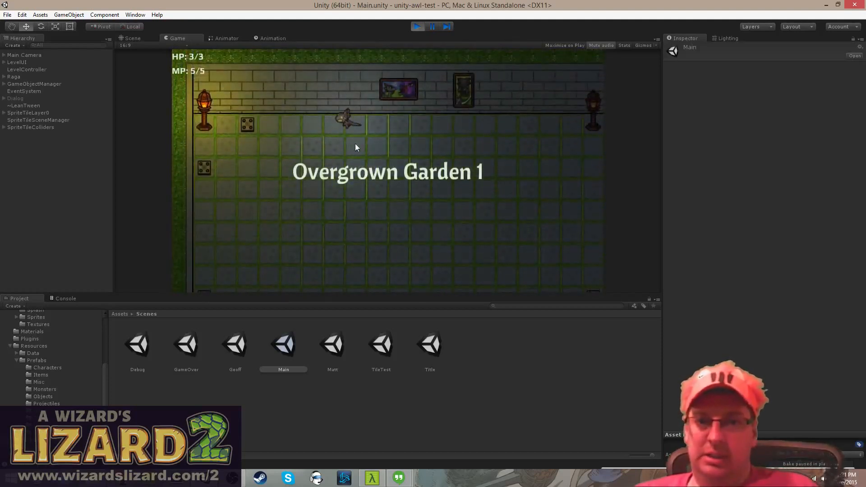
pyautogui.press('a')
pyautogui.press('Left')
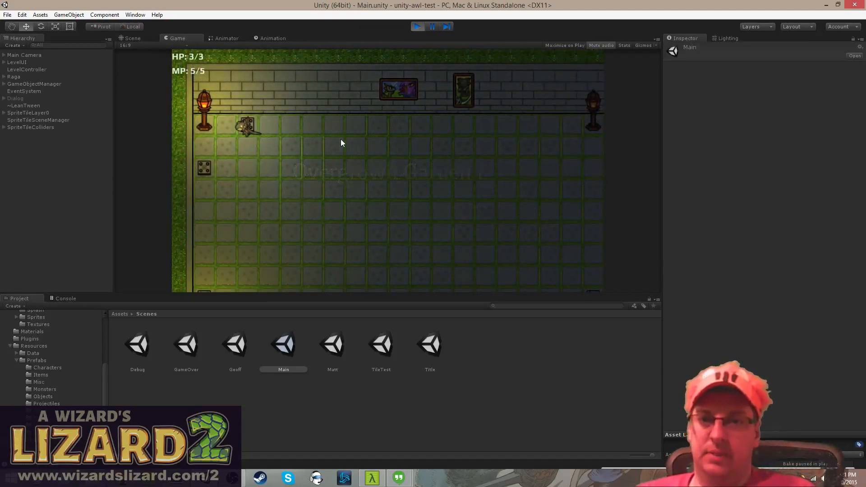
pyautogui.press('s')
pyautogui.press('d')
pyautogui.press('a')
pyautogui.press('Left')
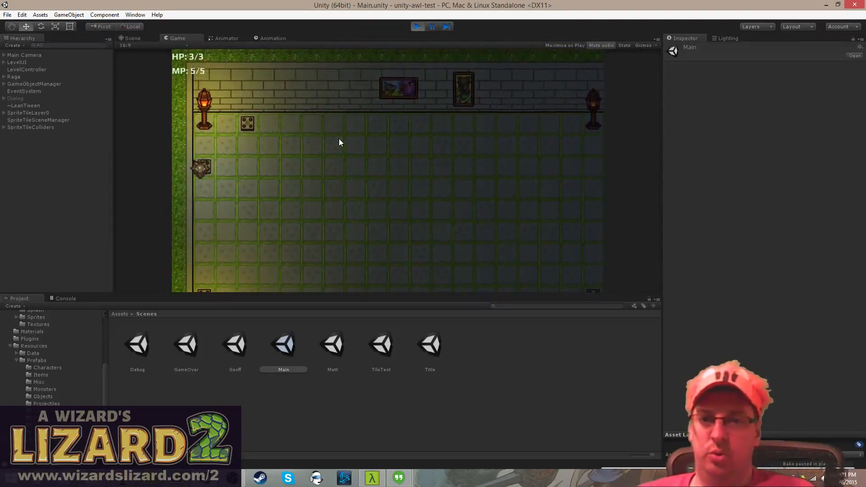
pyautogui.press('s')
pyautogui.press('Down')
pyautogui.press('Down')
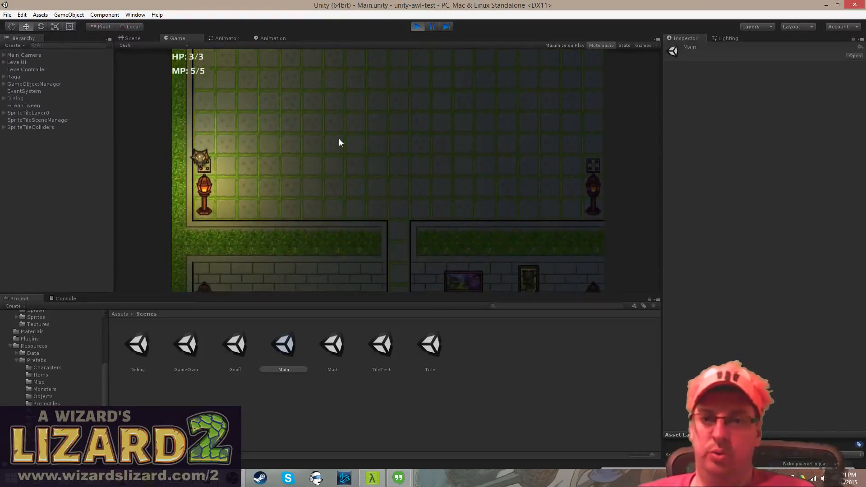
# - Move the lizard east through the garden rooms to the pond room and flick its tongue at the grapple target beside the northwest pond
pyautogui.press('d')
pyautogui.press('d')
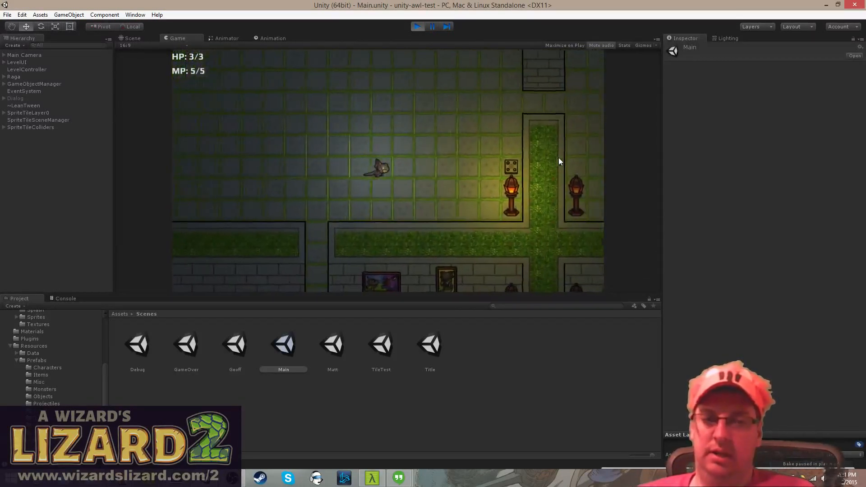
pyautogui.press('Right')
pyautogui.press('d')
pyautogui.press('w')
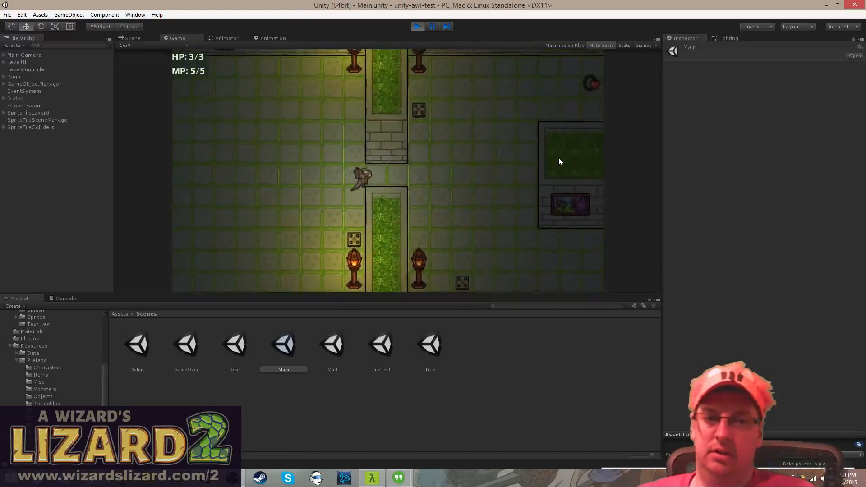
pyautogui.press('d')
pyautogui.press('s')
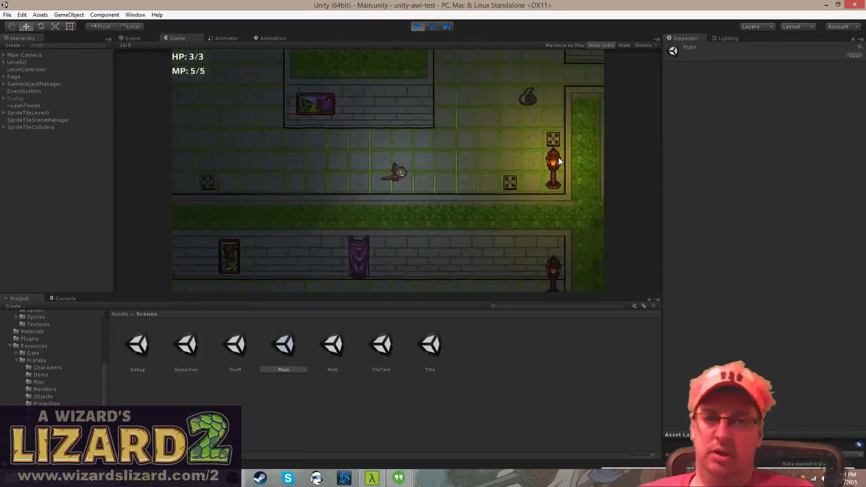
pyautogui.press('w')
pyautogui.press('d')
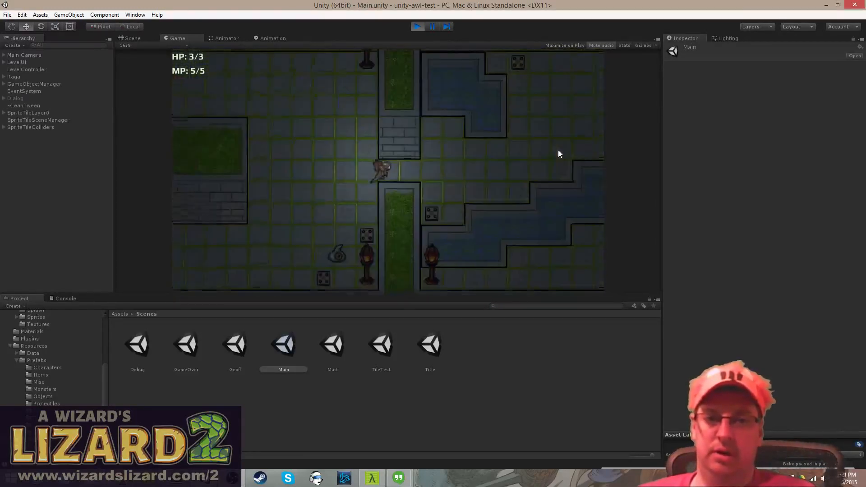
pyautogui.press('w')
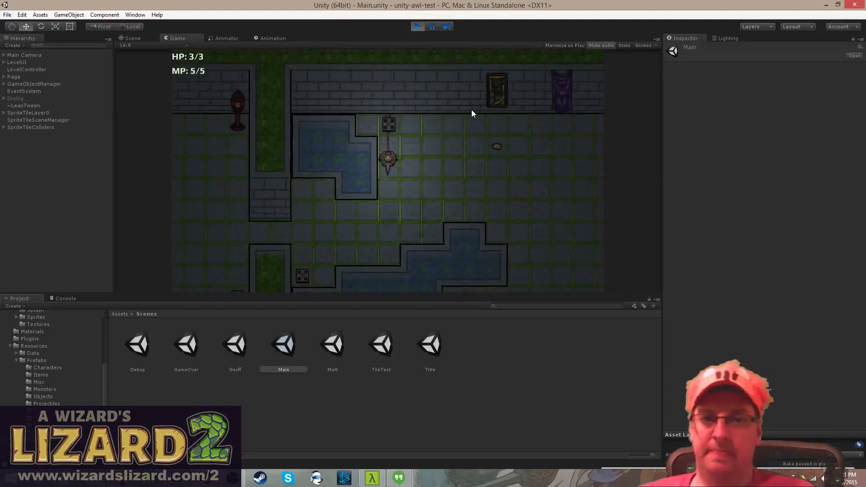
# - Walk the lizard around the open floor of the pond room and down to the southeast pond
pyautogui.press('d')
pyautogui.press('s')
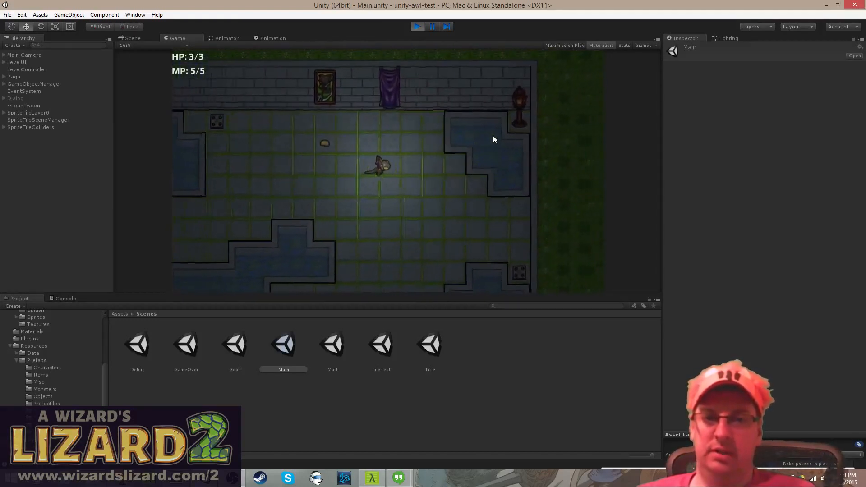
pyautogui.press('a')
pyautogui.press('s')
pyautogui.press('d')
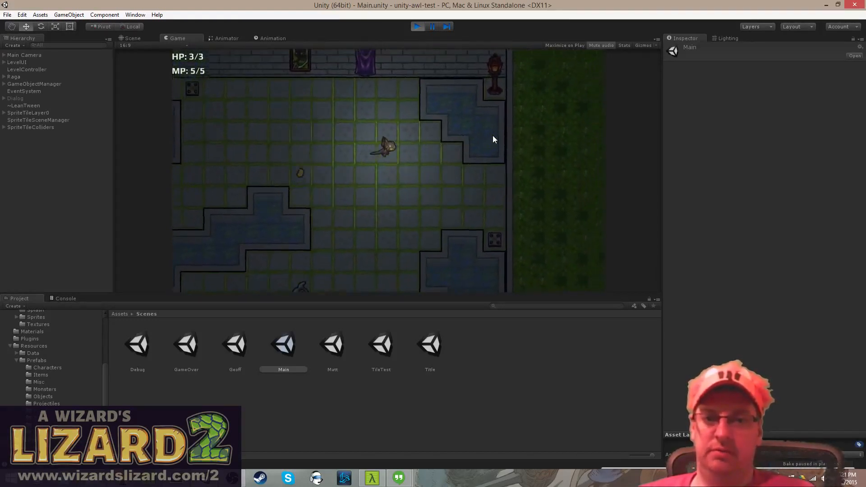
pyautogui.press('a')
pyautogui.press('w')
pyautogui.press('a')
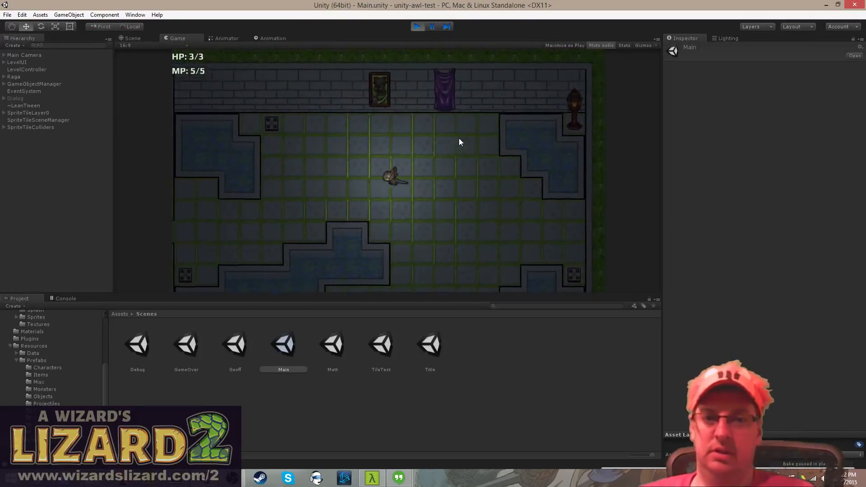
pyautogui.press('d')
pyautogui.press('s')
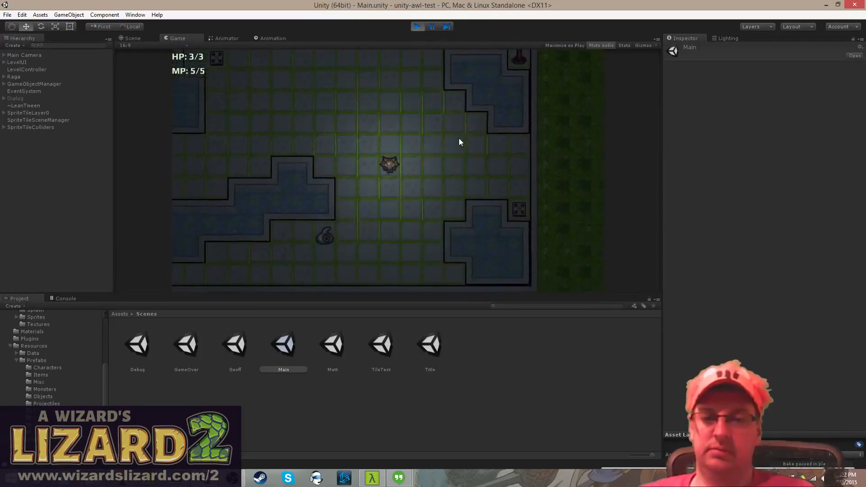
pyautogui.press('s')
pyautogui.press('a')
pyautogui.press('d')
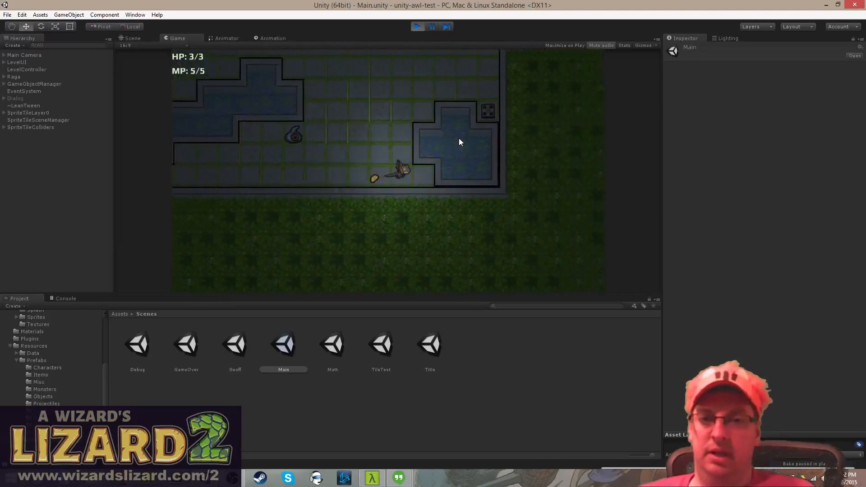
# - Test the lizard's actions beside the southeast pond, and bring it back up to the room's north wall
pyautogui.press('a')
pyautogui.press('space')
pyautogui.press('space')
pyautogui.press('a')
pyautogui.press('w')
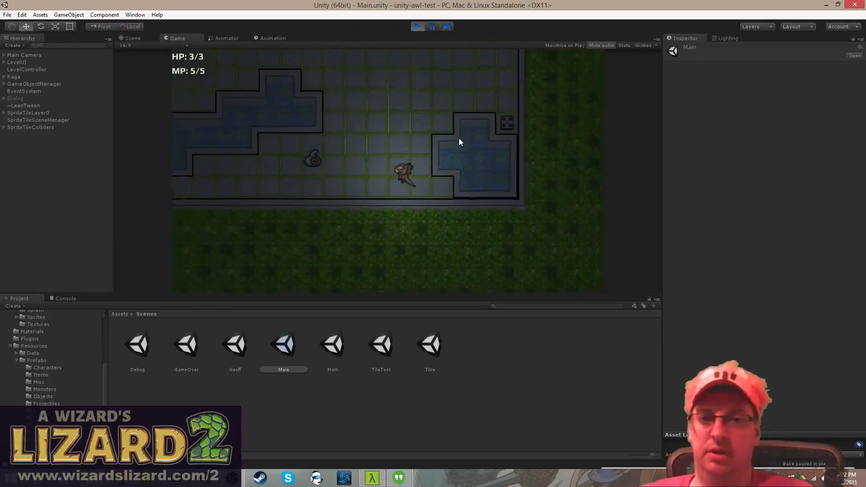
pyautogui.press('a')
pyautogui.press('w')
pyautogui.press('d')
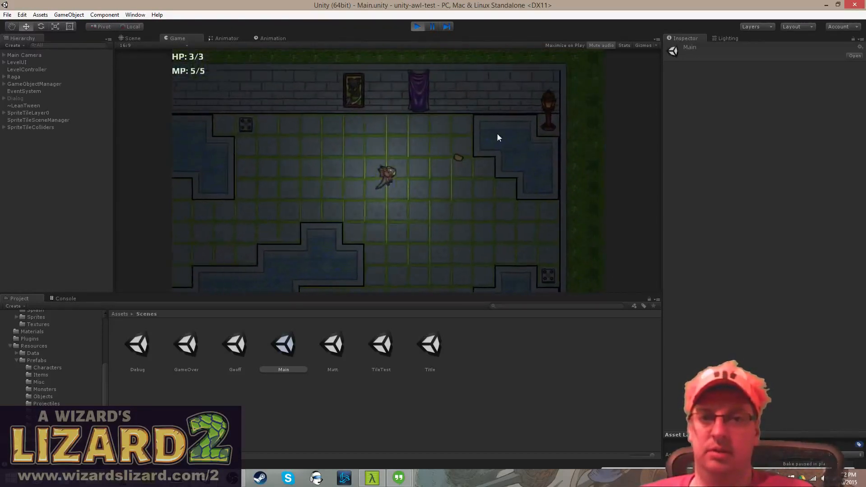
# - Try more lizard actions near the pond room's north wall, return to the neighbouring room to the west, and stop play mode
pyautogui.press('space')
pyautogui.press('a')
pyautogui.press('d')
pyautogui.press('space')
pyautogui.press('a')
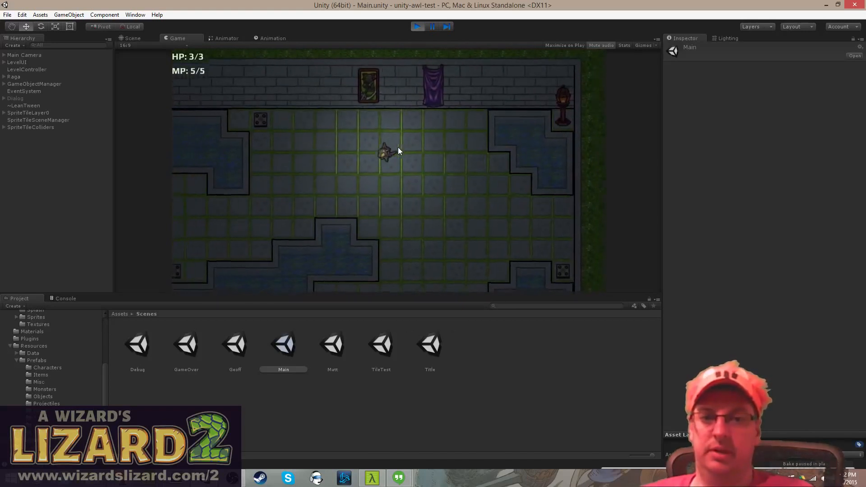
pyautogui.press('s')
pyautogui.press('a')
pyautogui.press('s')
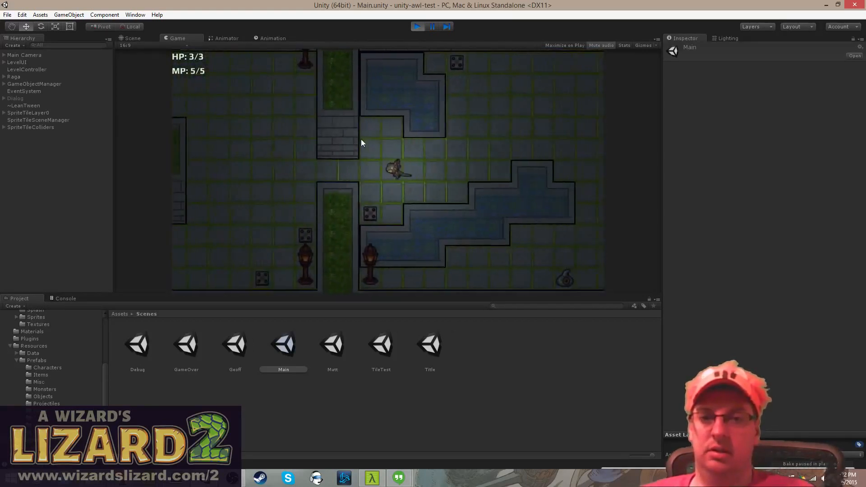
pyautogui.press('w')
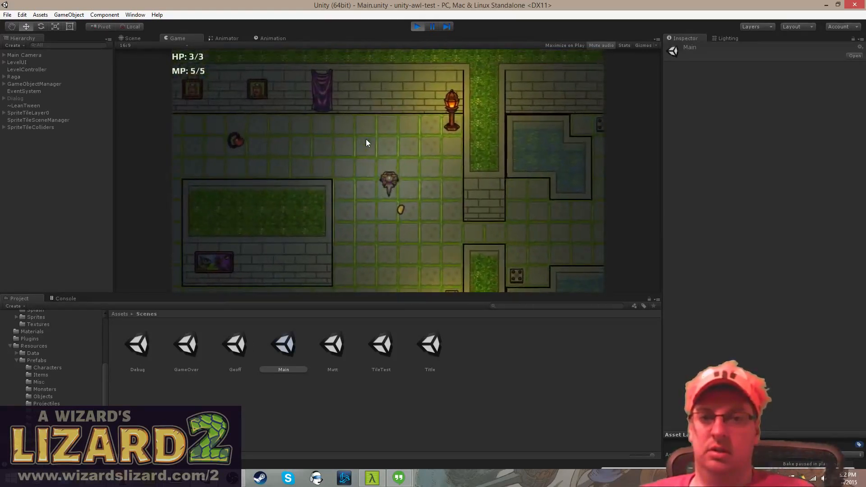
pyautogui.click(418, 26)
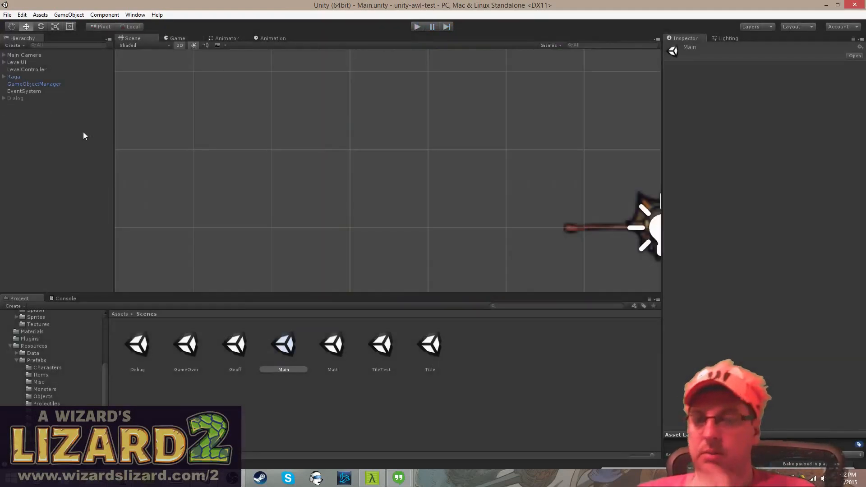
# - Look through the Projectiles, Traps, Monsters and Characters prefab folders, ending in Projectiles
pyautogui.click(248, 405)
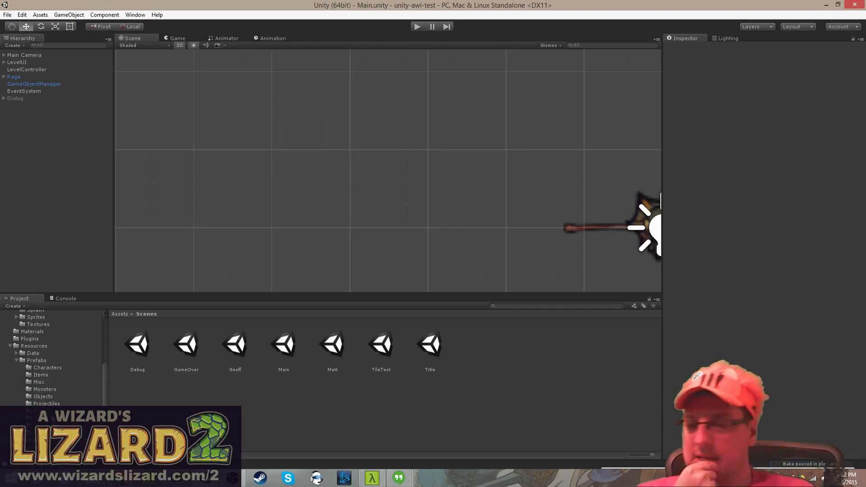
pyautogui.click(49, 404)
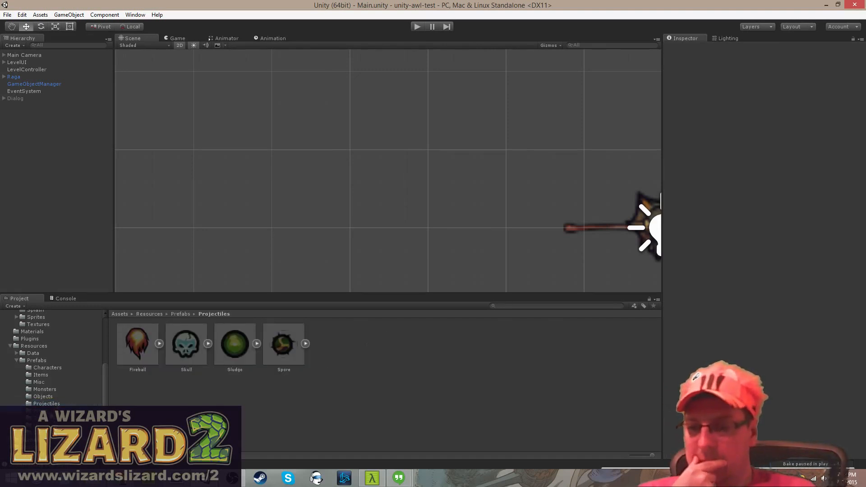
pyautogui.click(51, 410)
pyautogui.click(52, 418)
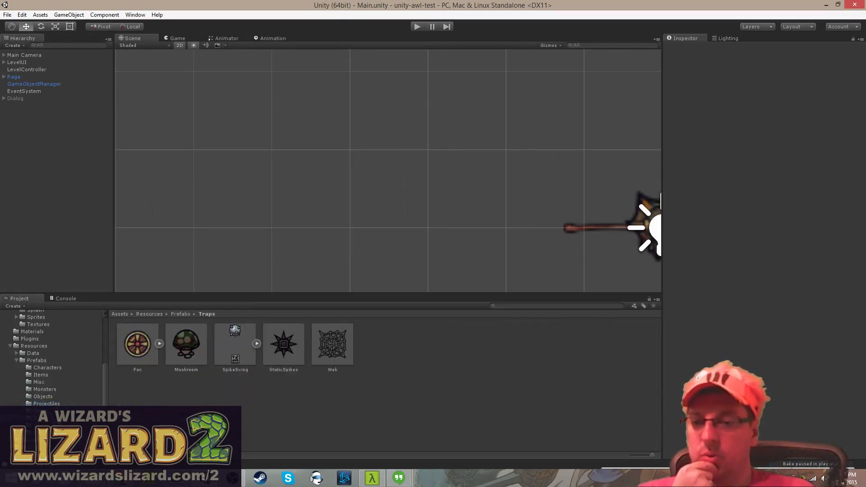
pyautogui.click(53, 390)
pyautogui.click(60, 361)
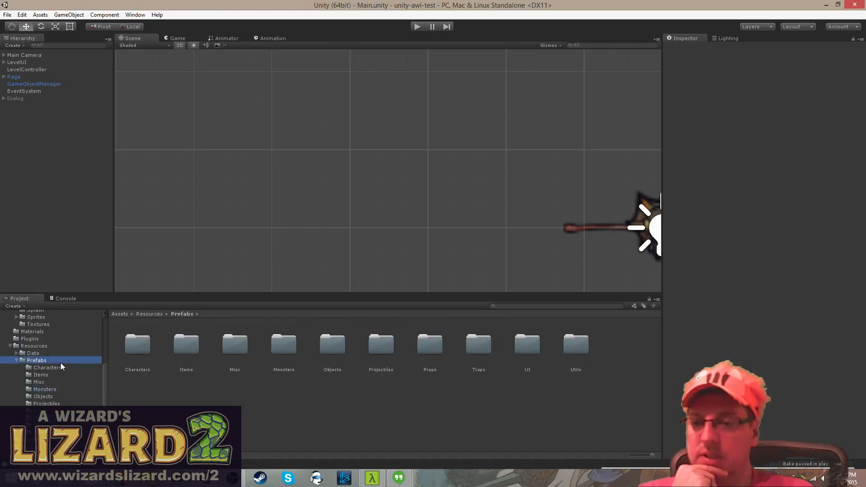
pyautogui.click(61, 366)
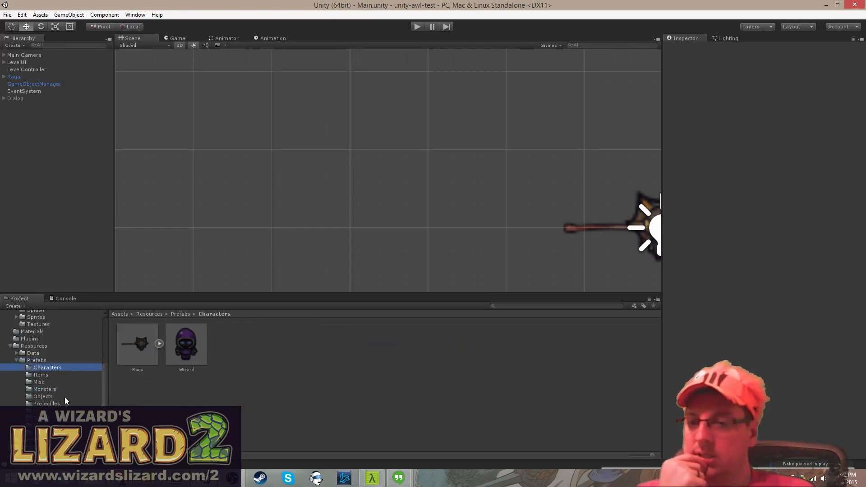
pyautogui.click(47, 403)
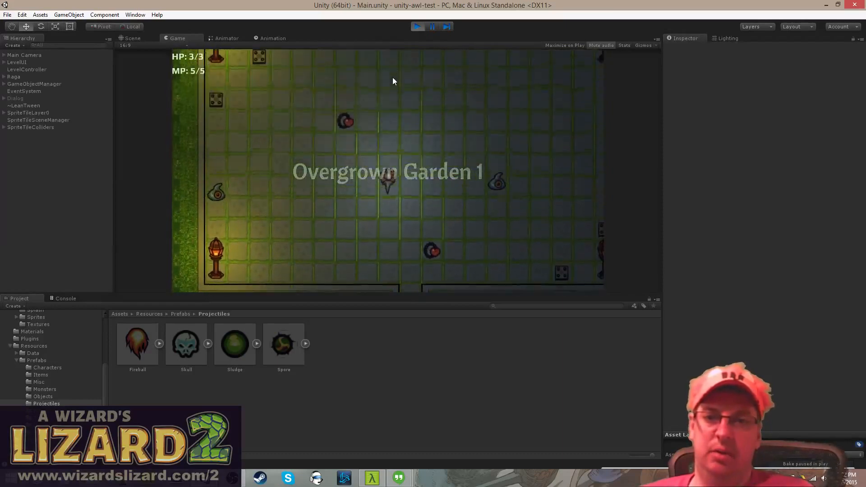
# - Play-test Overgrown Garden 1 by moving the lizard east past the large pond to the grapple target beside the lamp post
pyautogui.press('d')
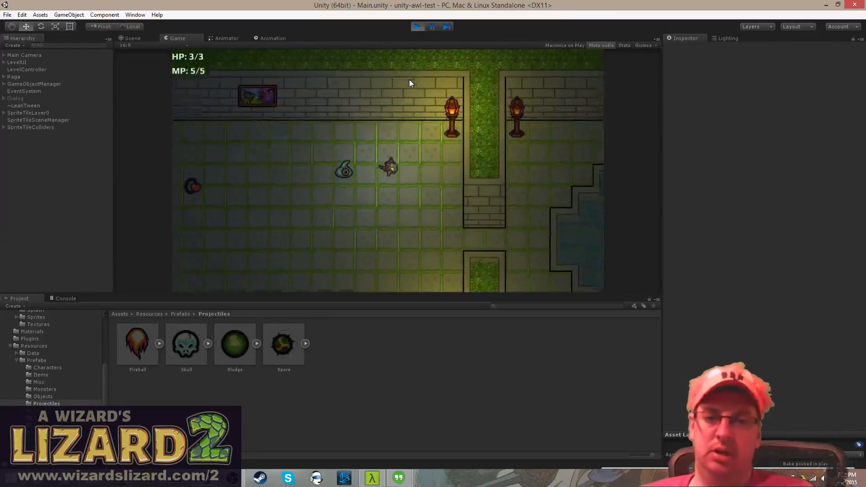
pyautogui.press('s')
pyautogui.press('d')
pyautogui.press('s')
pyautogui.press('s')
pyautogui.press('d')
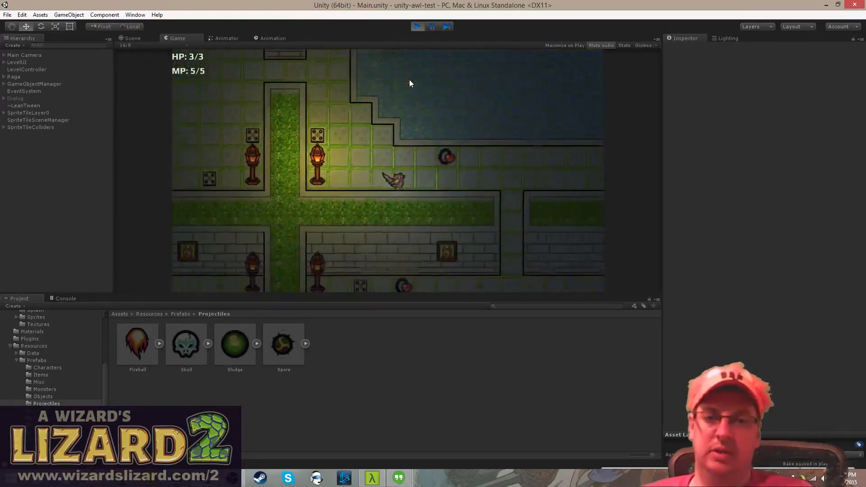
pyautogui.press('w')
pyautogui.press('d')
pyautogui.press('w')
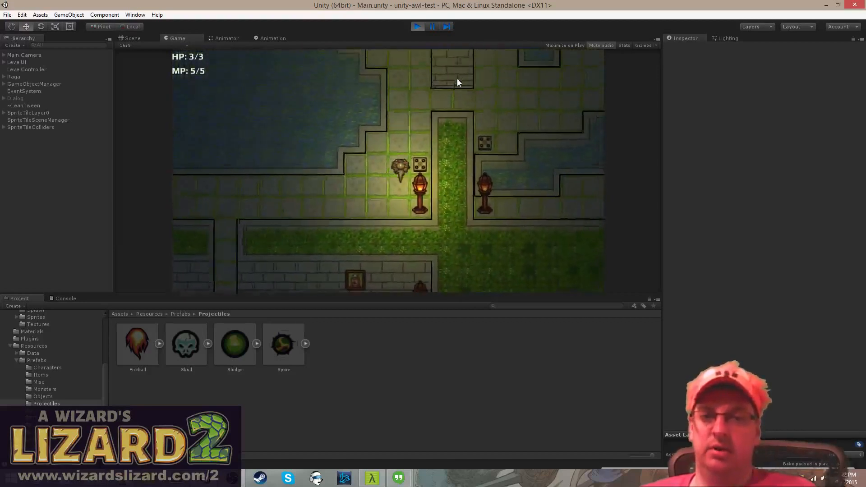
# - Take the lizard north past the enemies by the large pond and through the gap into the eastern pond room
pyautogui.press('a')
pyautogui.press('d')
pyautogui.press('w')
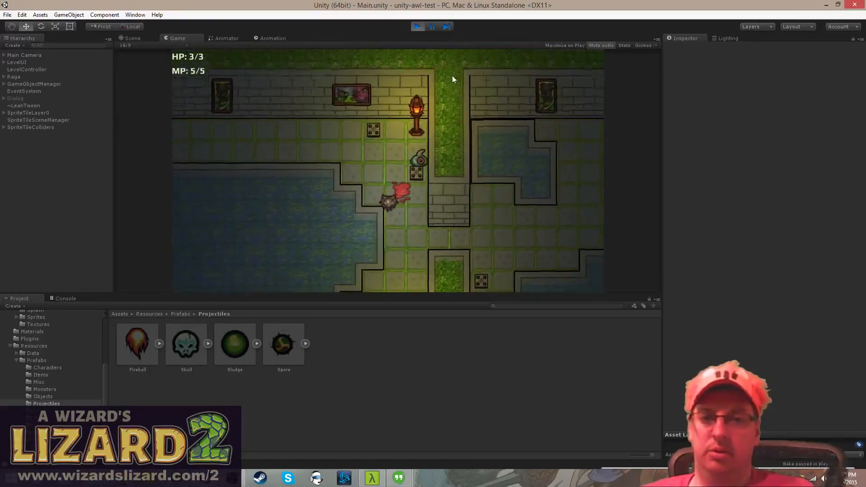
pyautogui.press('s')
pyautogui.press('d')
pyautogui.press('w')
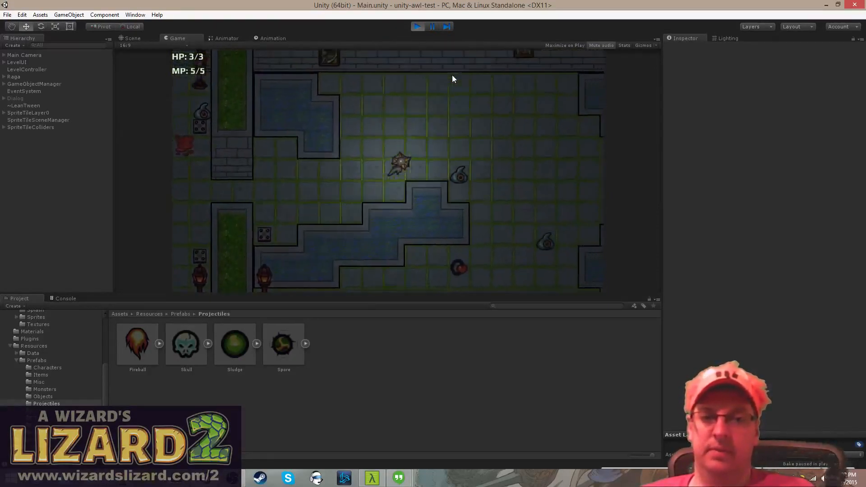
# - Move the lizard around the monsters in the eastern pond room, toward the southeast pond and back under the stepped pond
pyautogui.press('s')
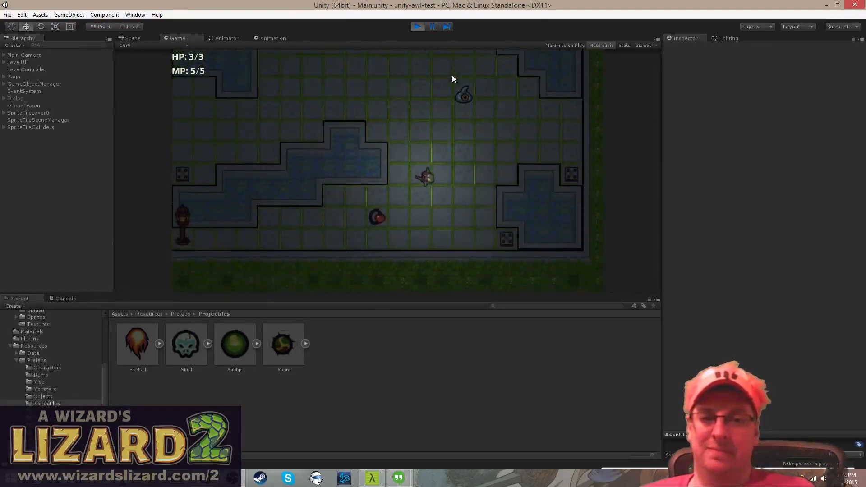
pyautogui.press('d')
pyautogui.press('d')
pyautogui.press('w')
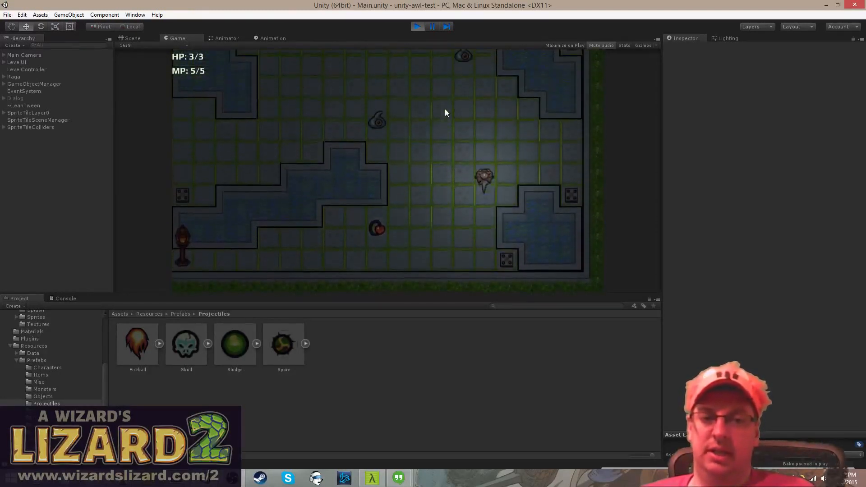
pyautogui.press('a')
pyautogui.press('s')
pyautogui.press('a')
pyautogui.press('s')
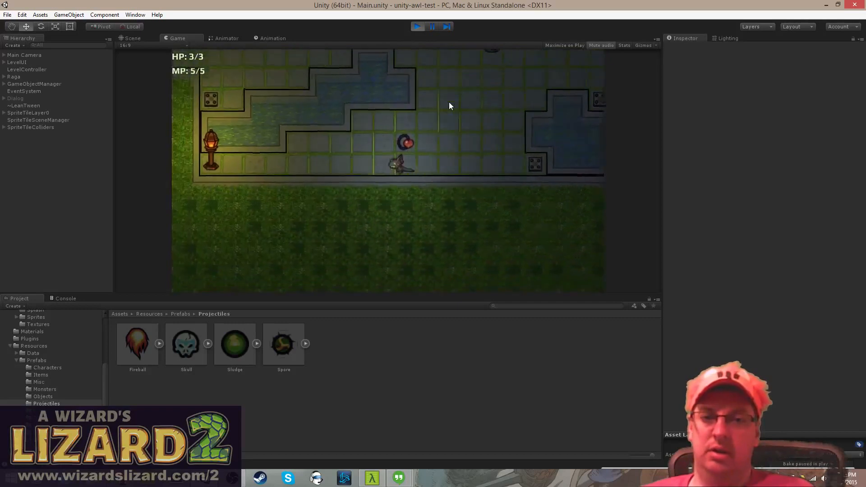
pyautogui.press('a')
pyautogui.press('w')
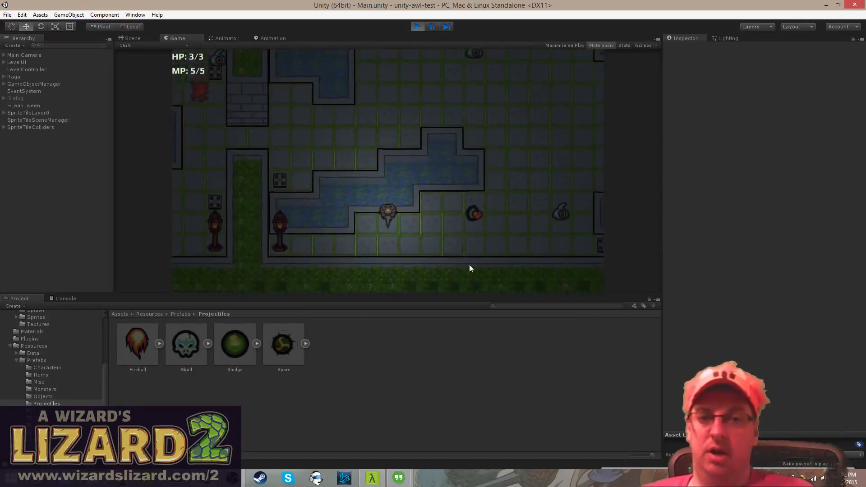
# - Test the stepped pond's collisions by walking the lizard along its southern edge, then head back east across the room
pyautogui.press('s')
pyautogui.press('a')
pyautogui.press('w')
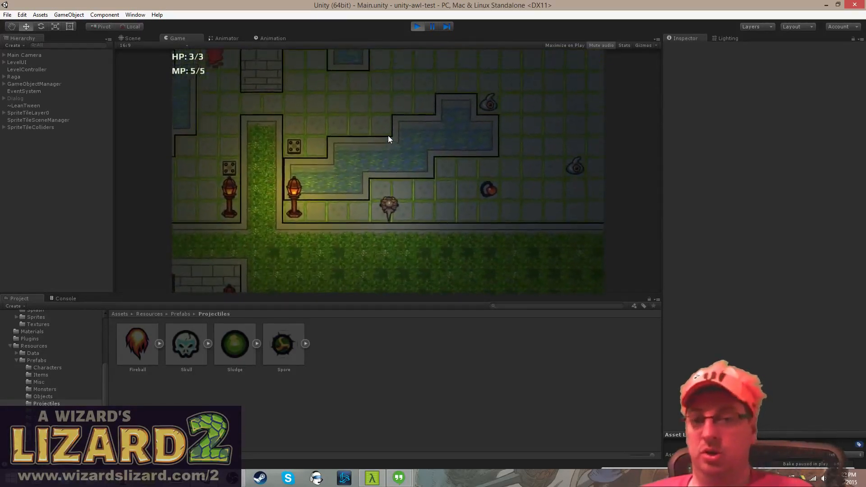
pyautogui.press('d')
pyautogui.press('a')
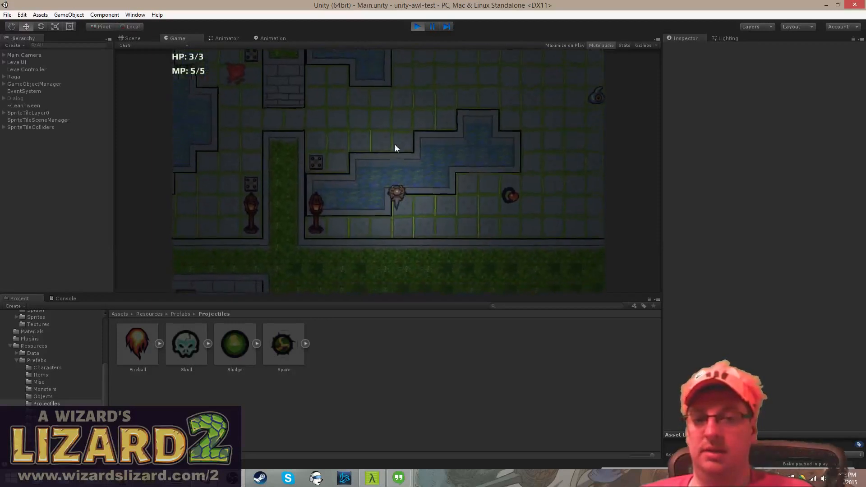
pyautogui.press('w')
pyautogui.press('s')
pyautogui.press('d')
pyautogui.press('w')
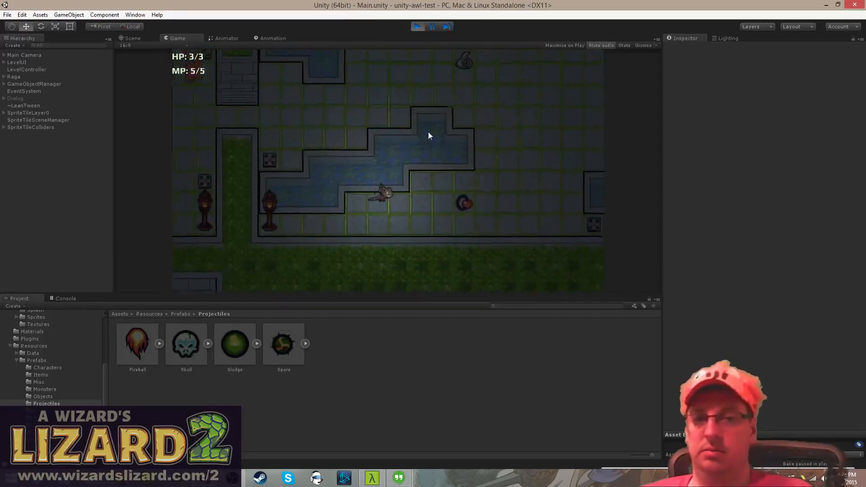
pyautogui.press('d')
pyautogui.press('w')
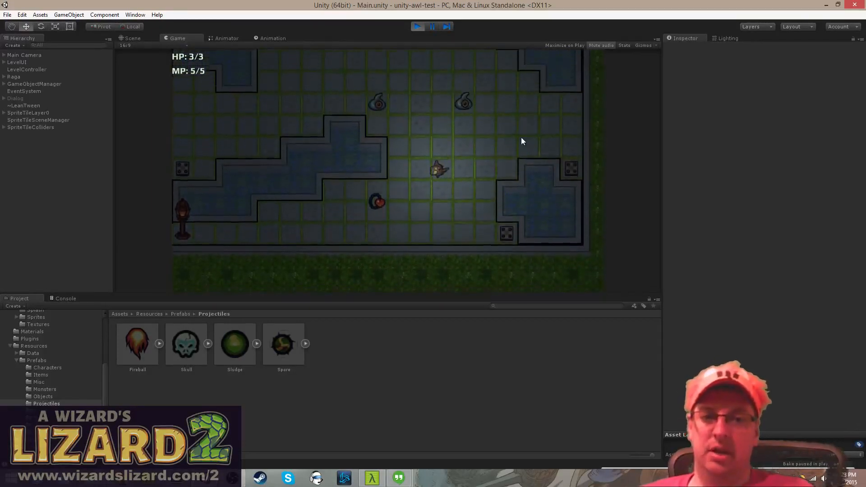
# - Walk the lizard south past the heart monster and along the eastern room's southern wall below the stepped pond
pyautogui.press('s')
pyautogui.press('d')
pyautogui.click(526, 137)
pyautogui.press('a')
pyautogui.press('s')
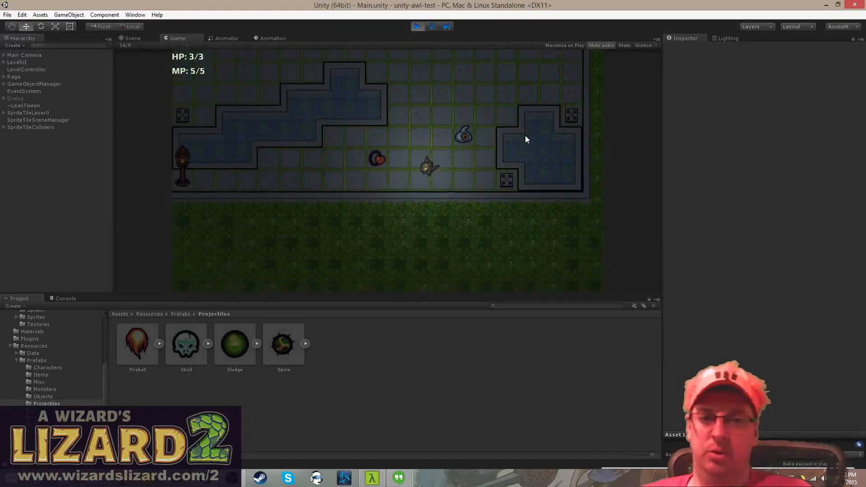
pyautogui.press('w')
pyautogui.press('s')
pyautogui.press('d')
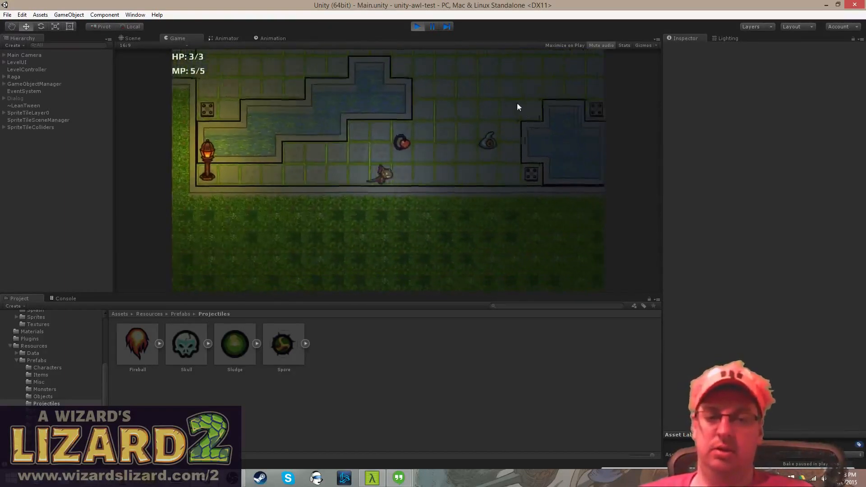
# - Take the lizard north past the two eye monsters, and back southwest to the northern edge of the stepped pond
pyautogui.press('w')
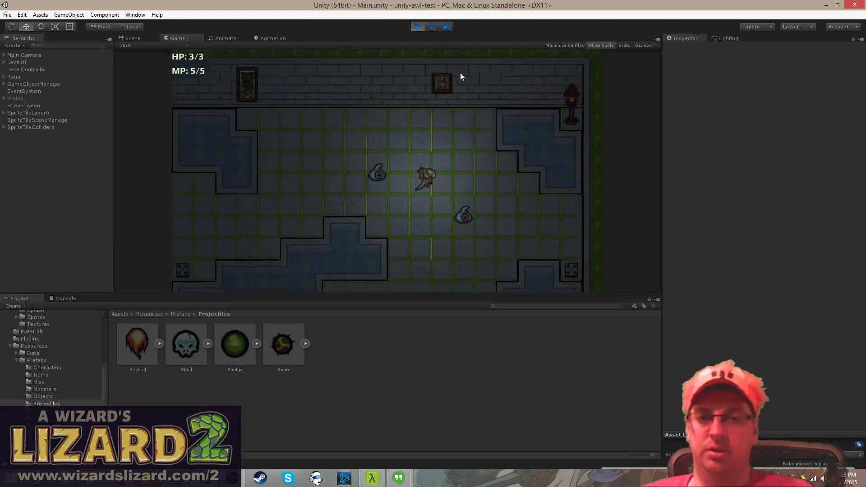
pyautogui.press('d')
pyautogui.press('a')
pyautogui.press('s')
pyautogui.press('a')
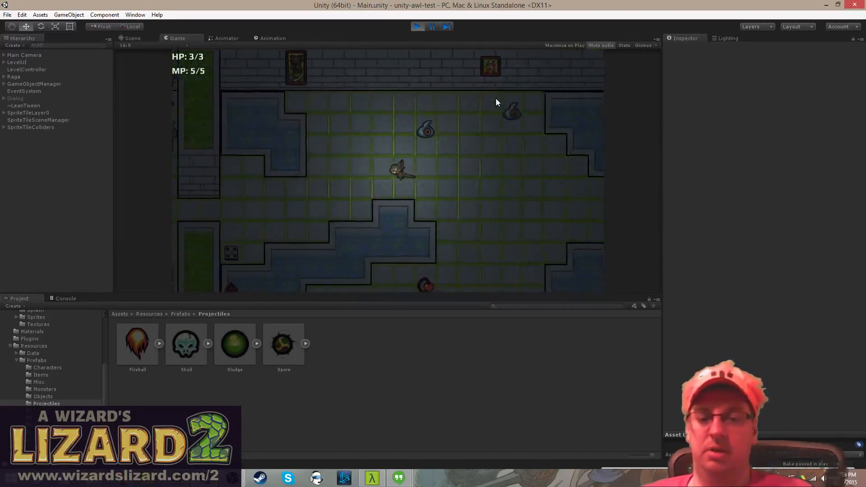
pyautogui.press('s')
pyautogui.press('d')
pyautogui.press('w')
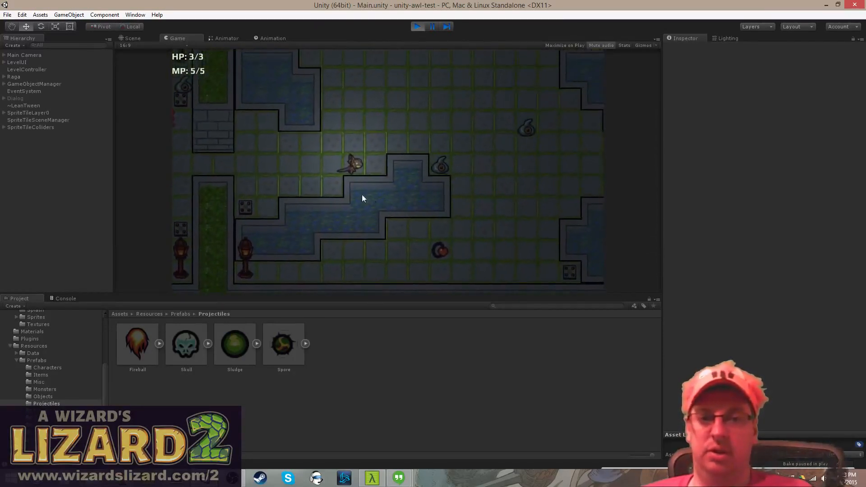
# - Walk the lizard from the stepped pond up to the north wall beside the northwest pond, and back south a little
pyautogui.press('a')
pyautogui.press('s')
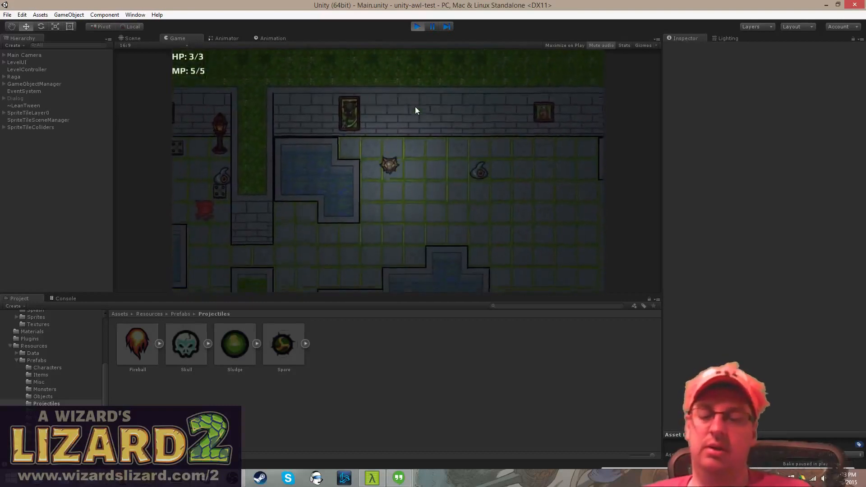
pyautogui.press('w')
pyautogui.press('a')
pyautogui.press('d')
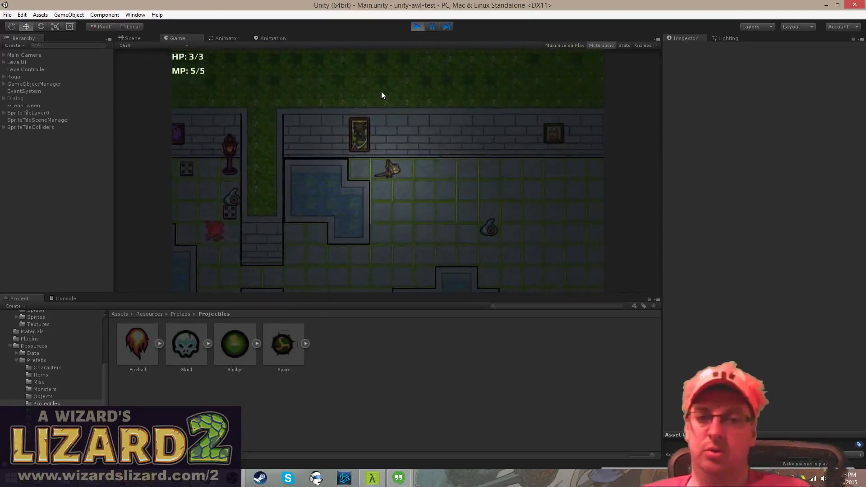
pyautogui.press('s')
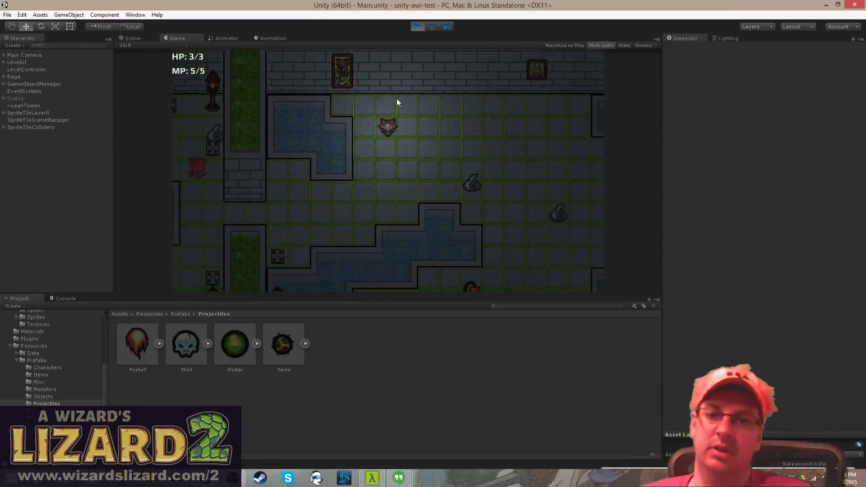
# - Move the lizard east and west in front of the two eye monsters to test how they follow it
pyautogui.press('d')
pyautogui.press('a')
pyautogui.press('d')
pyautogui.press('s')
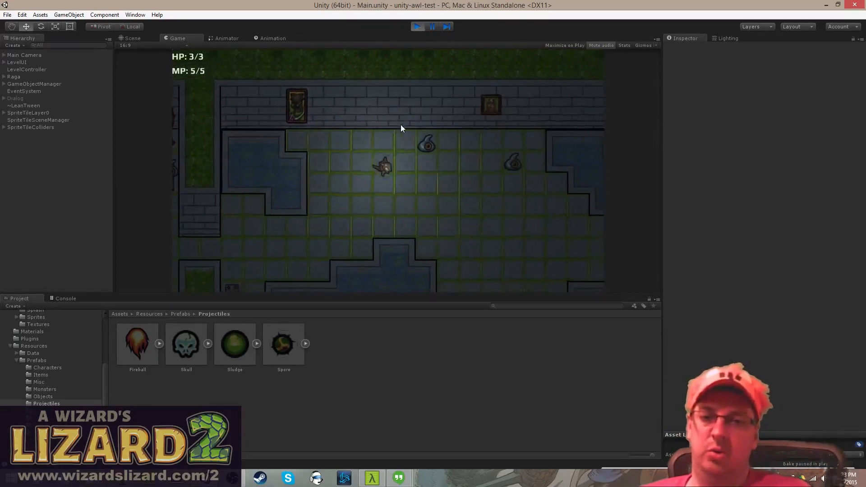
pyautogui.press('a')
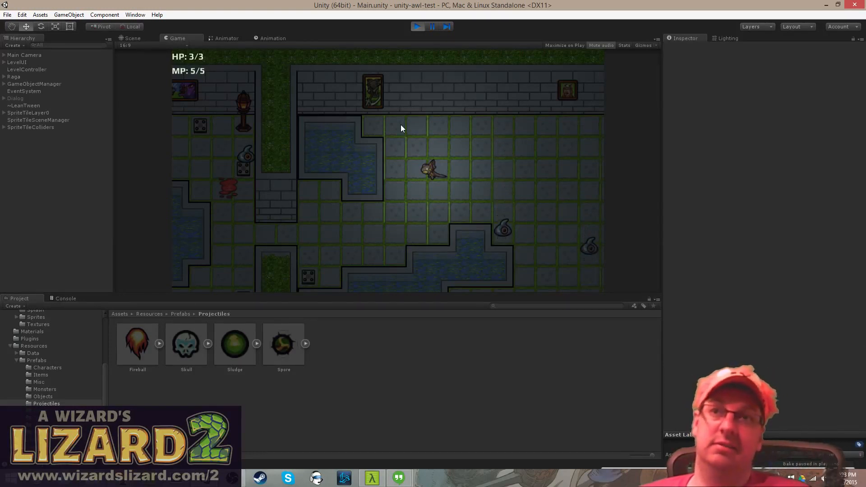
pyautogui.press('d')
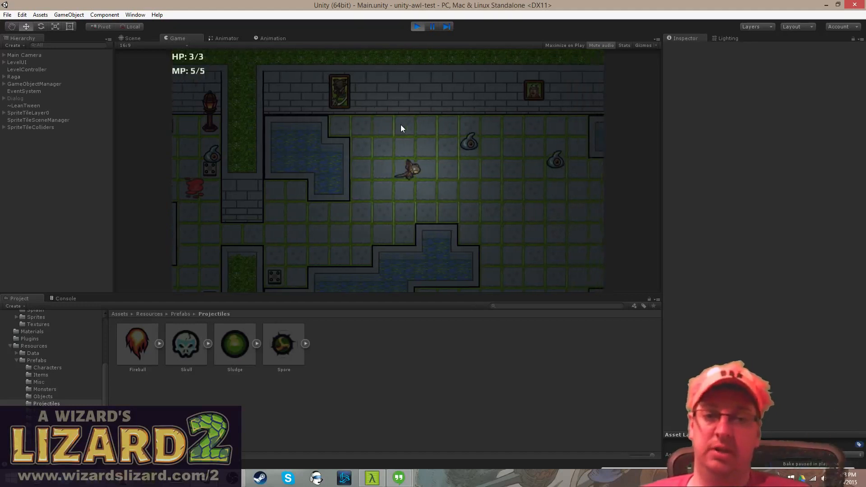
# - Lead the eye monsters along the north wall, and bring the lizard back between the northwest pond and the stepped pond
pyautogui.press('s')
pyautogui.press('w')
pyautogui.press('w')
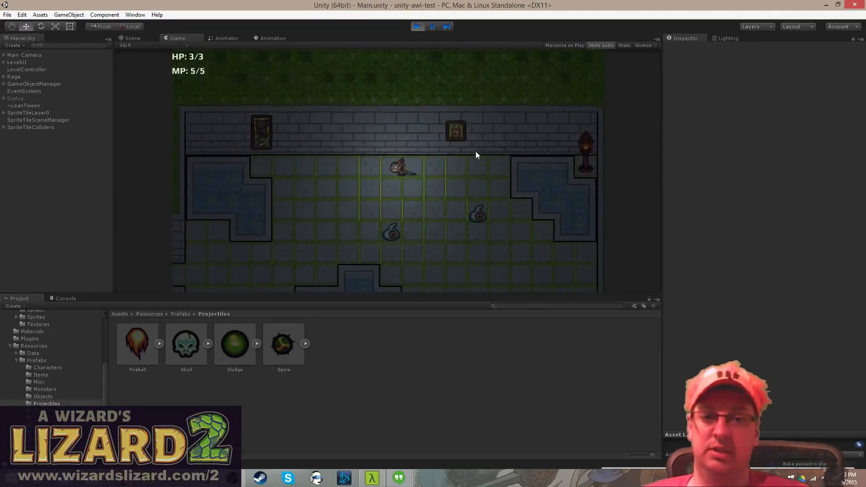
pyautogui.press('a')
pyautogui.press('w')
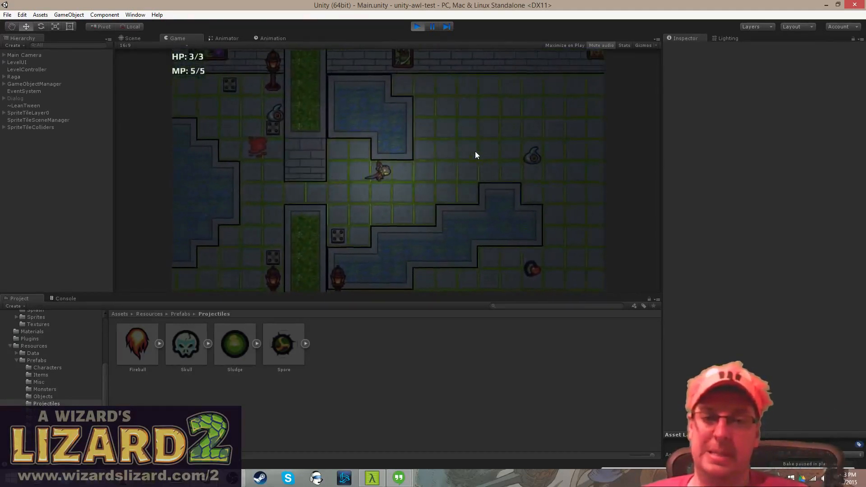
pyautogui.press('s')
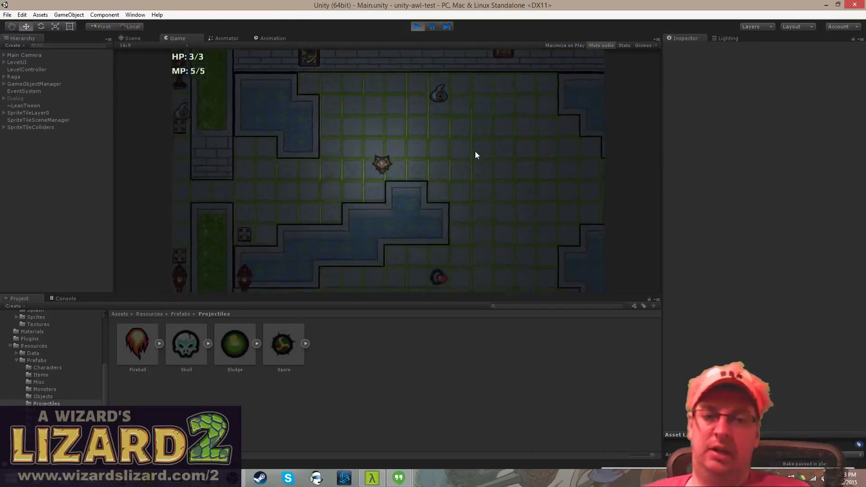
# - Stop the play-test and switch to the Twitch chat to read the latest viewer comments
pyautogui.hotkey('ctrl', 's')
pyautogui.click(417, 26)
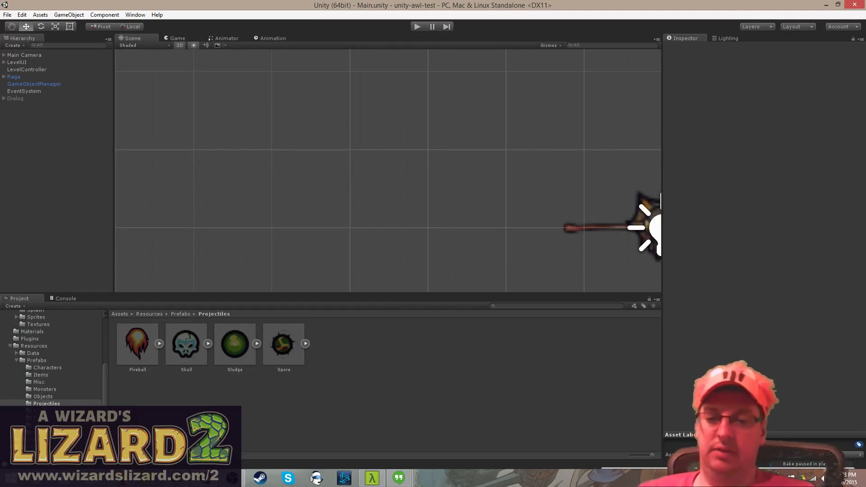
pyautogui.click(121, 478)
pyautogui.click(170, 428)
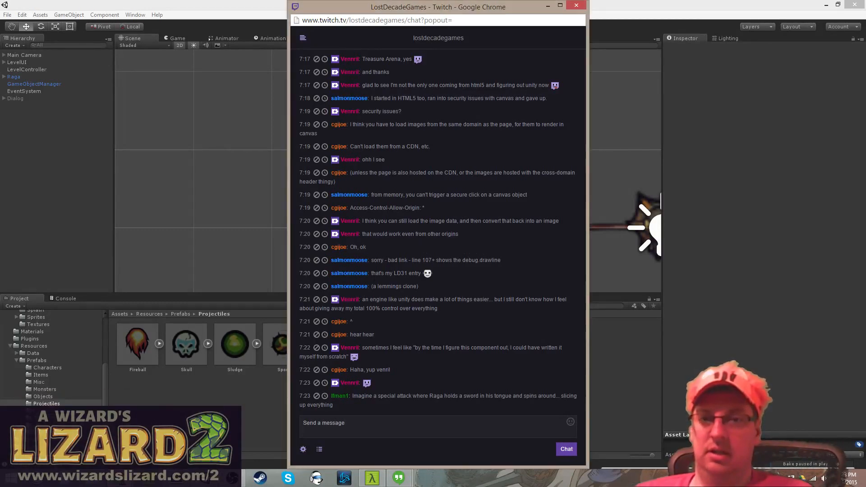
# - Switch to Critter.cs on GitHub and examine its Debug.DrawLine calls, highlighting line 107 at OnCollisionEnter2D
pyautogui.click(121, 478)
pyautogui.click(72, 428)
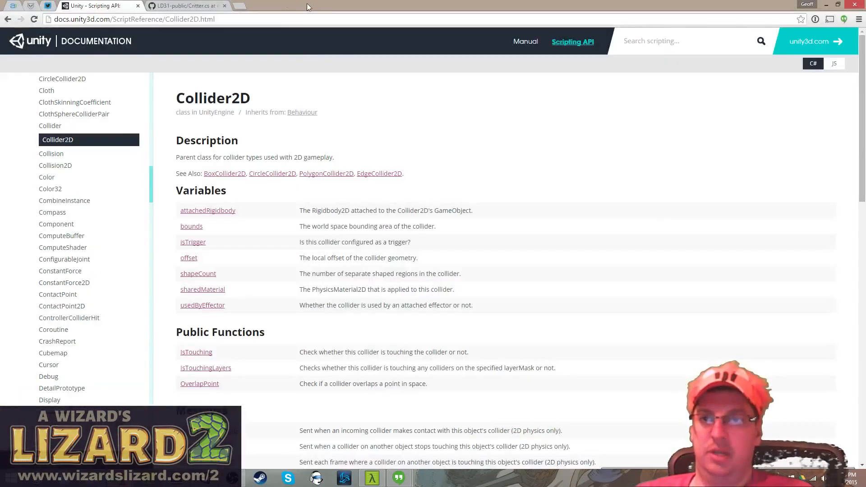
pyautogui.click(181, 6)
pyautogui.scroll(3, 385, 139)
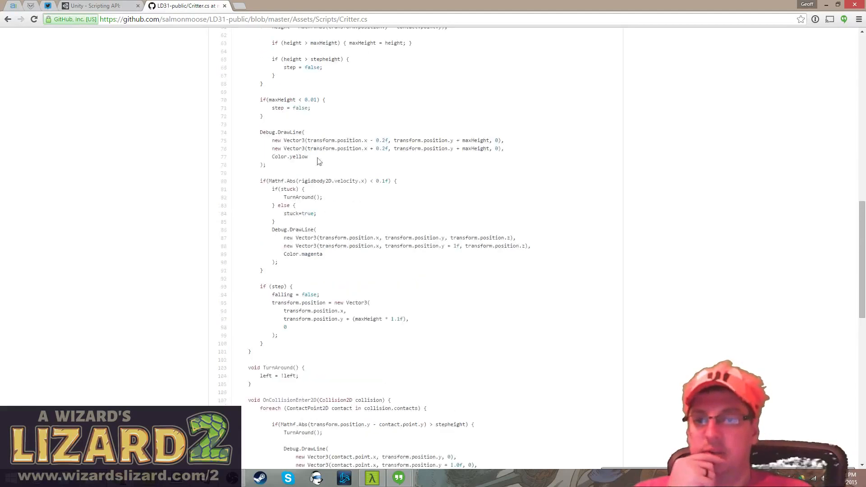
pyautogui.scroll(-7, 317, 157)
pyautogui.scroll(4, 262, 188)
pyautogui.scroll(2, 252, 198)
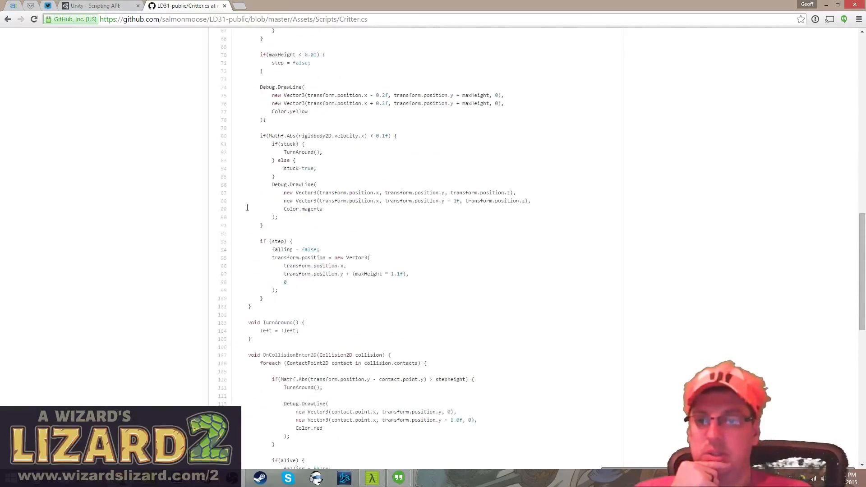
pyautogui.click(223, 355)
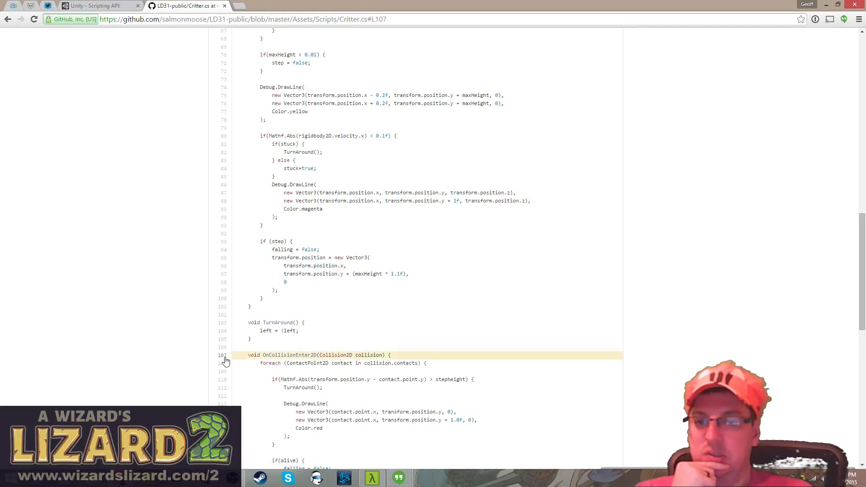
pyautogui.scroll(-1, 147, 298)
pyautogui.scroll(-1, 152, 294)
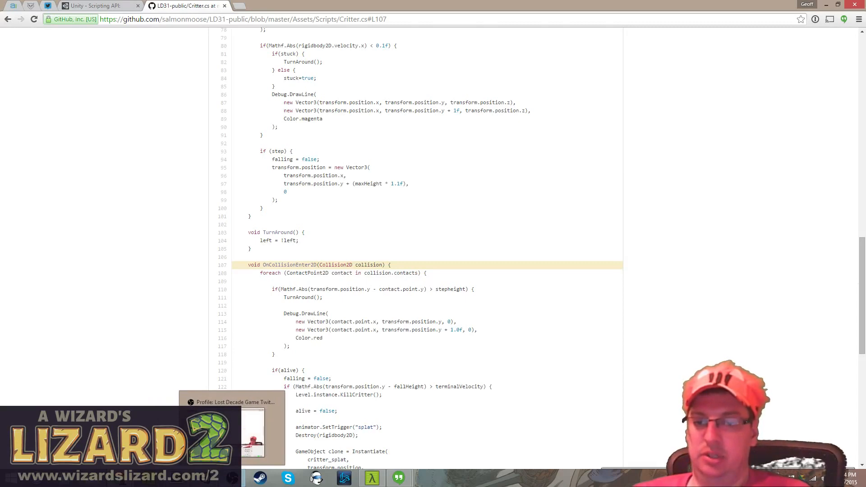
# - Read the new viewer suggestions in the Twitch chat and return to the Critter.cs page
pyautogui.moveTo(204, 478)
pyautogui.click(120, 478)
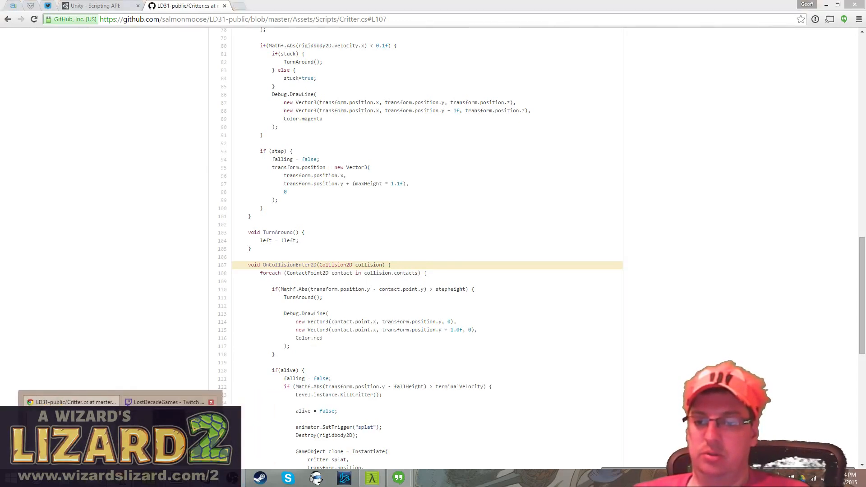
pyautogui.moveTo(169, 435)
pyautogui.click(166, 402)
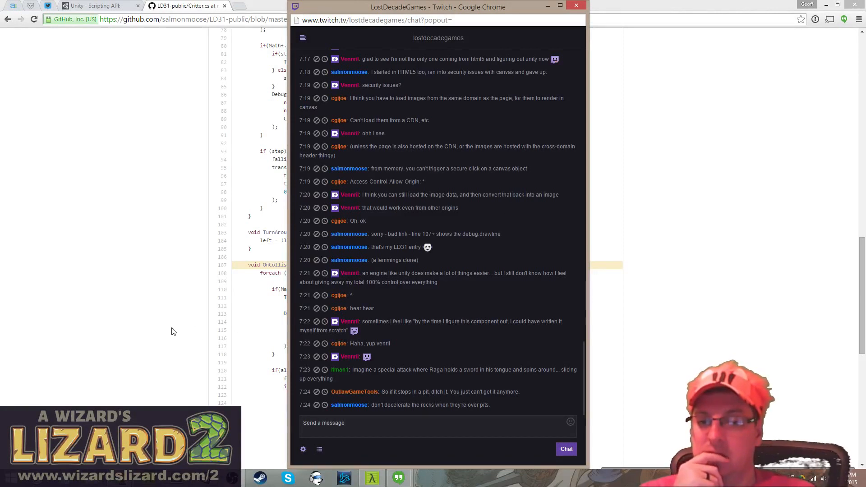
pyautogui.click(126, 316)
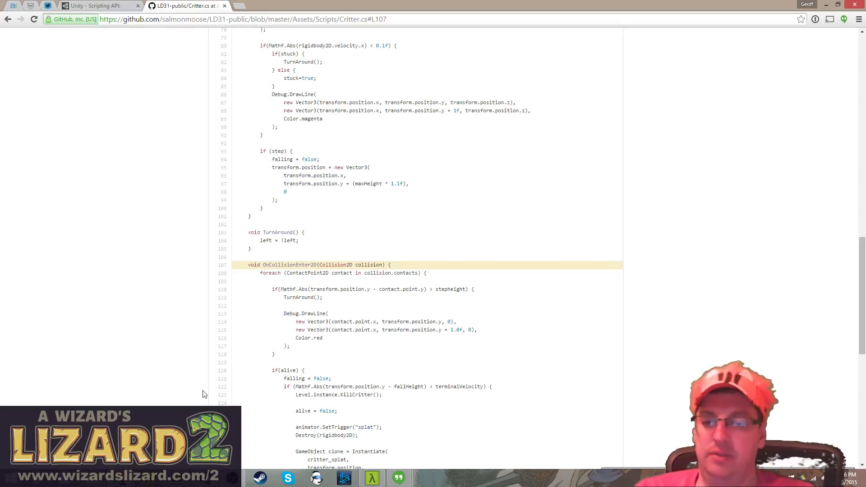
# - Switch to Unity and select the Rock prefab in Resources/Prefabs/Objects
pyautogui.moveTo(204, 477)
pyautogui.click(203, 433)
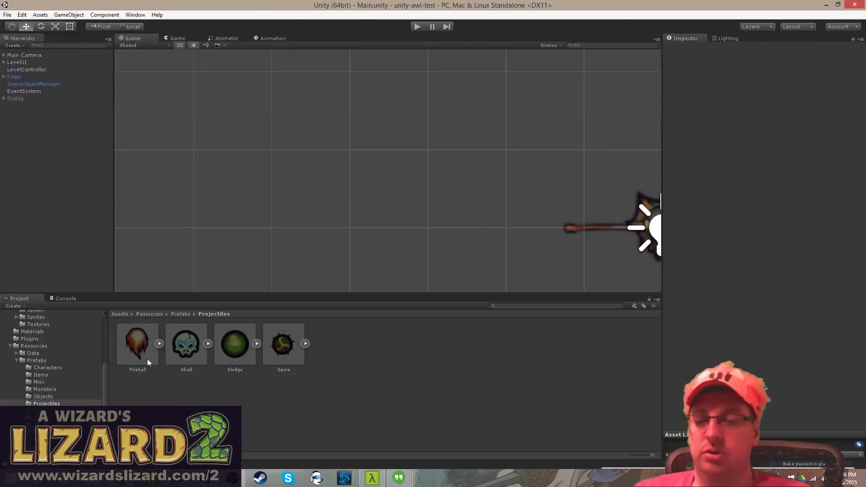
pyautogui.click(48, 374)
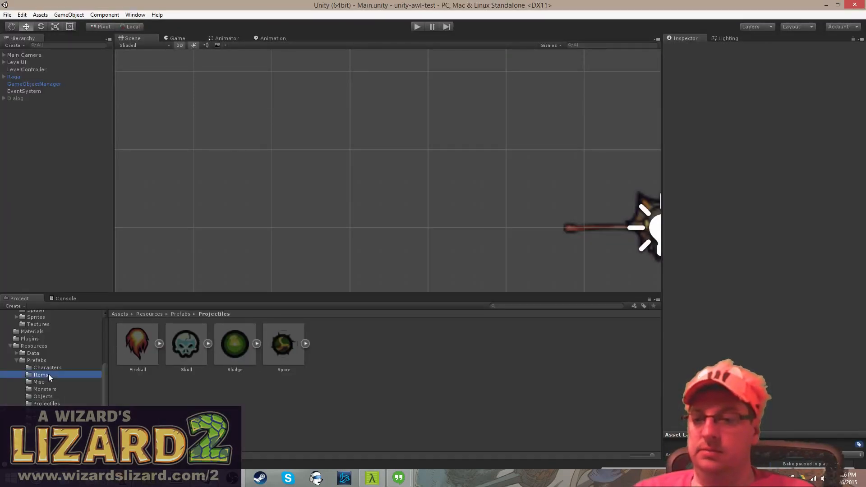
pyautogui.click(50, 382)
pyautogui.click(45, 397)
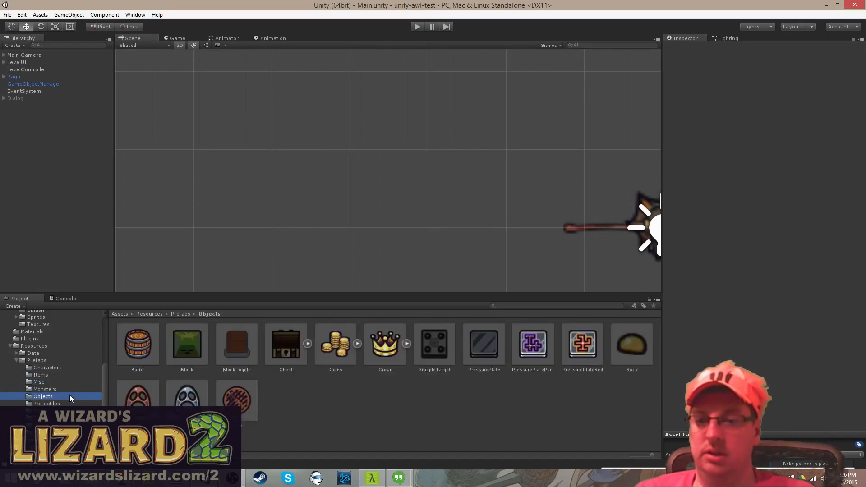
pyautogui.click(627, 341)
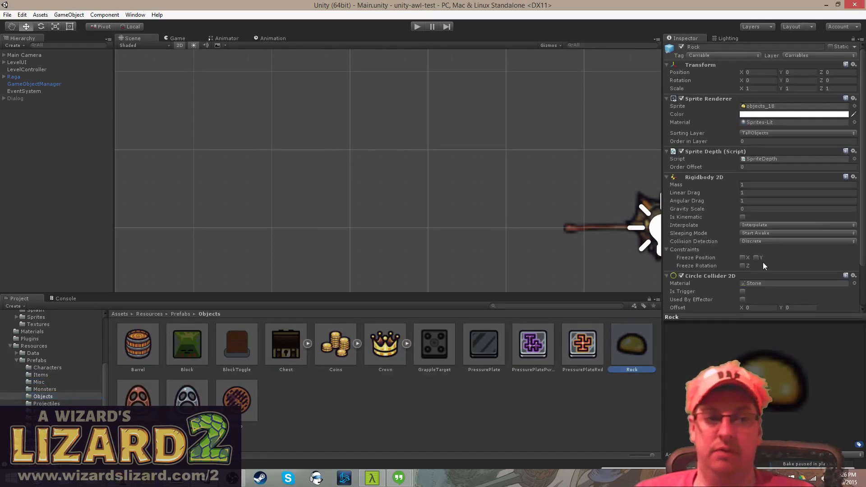
# - Examine the Mass and Linear Drag settings of the Rock's Rigidbody 2D, and switch back to the Twitch chat
pyautogui.scroll(-3, 713, 189)
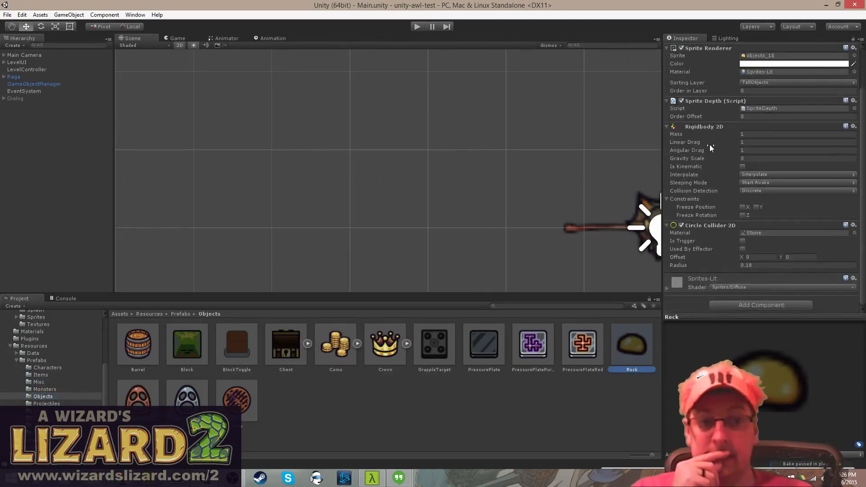
pyautogui.click(752, 142)
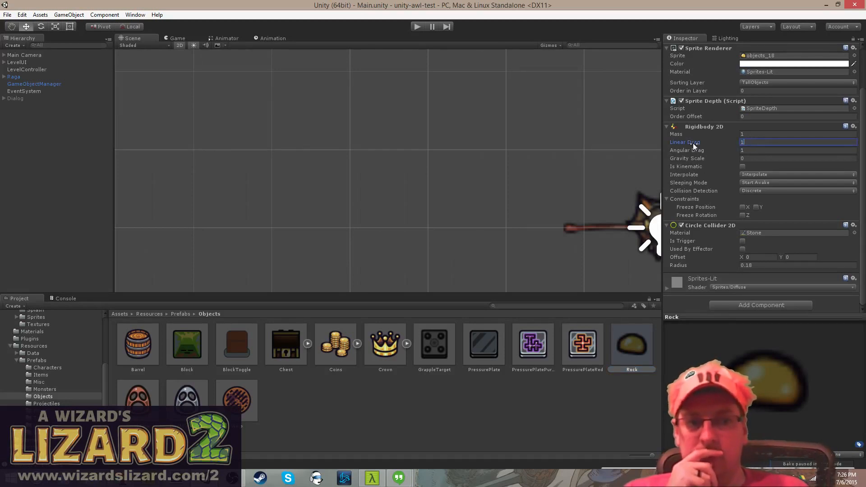
pyautogui.click(750, 136)
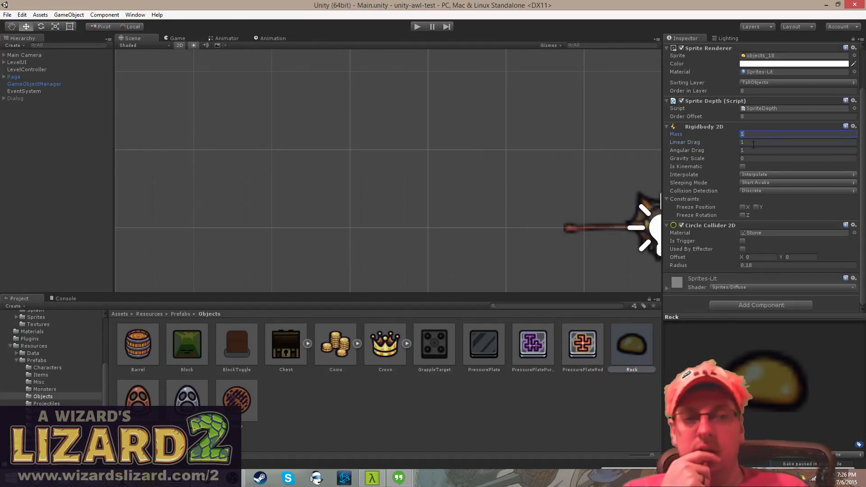
pyautogui.click(754, 142)
pyautogui.click(754, 134)
pyautogui.click(757, 143)
pyautogui.click(758, 136)
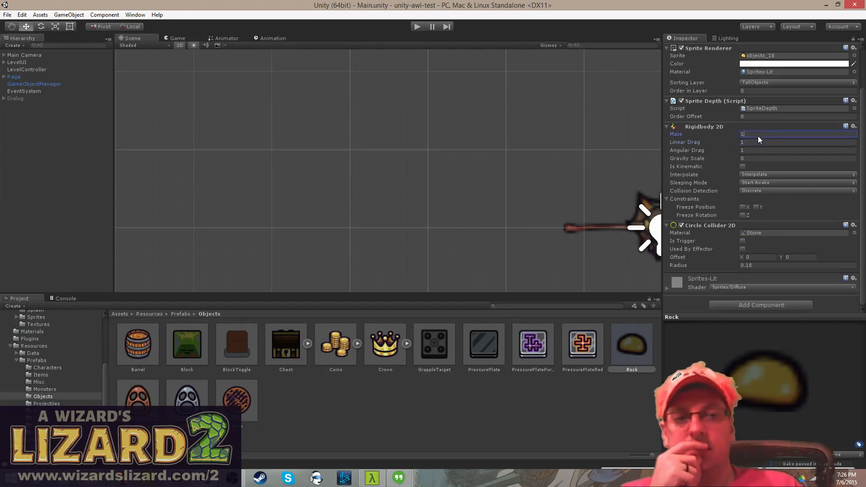
pyautogui.click(759, 143)
pyautogui.click(758, 134)
pyautogui.click(759, 143)
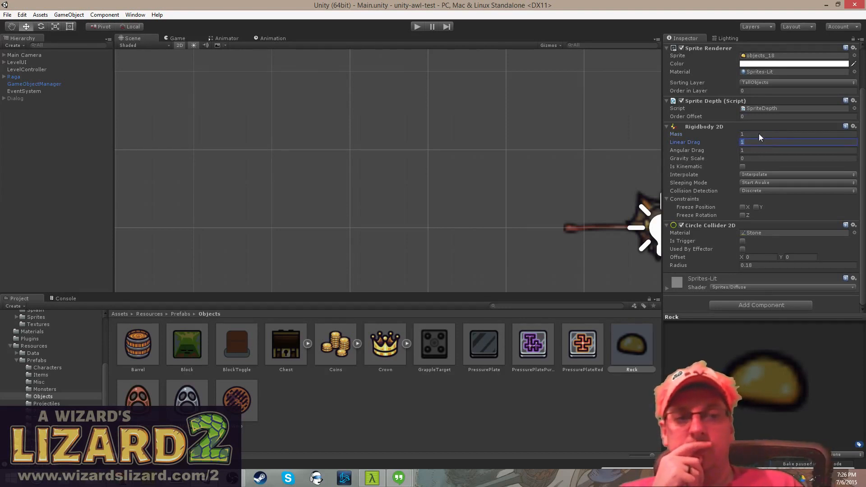
pyautogui.click(759, 135)
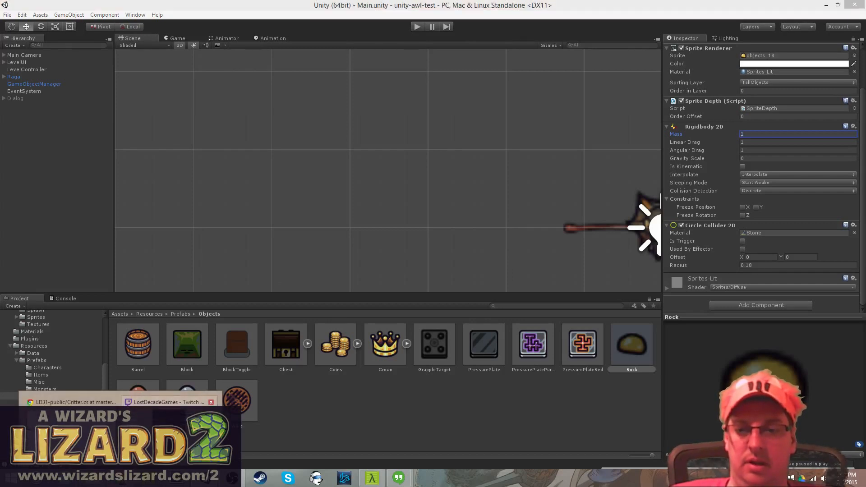
pyautogui.hotkey('alt', 'Tab')
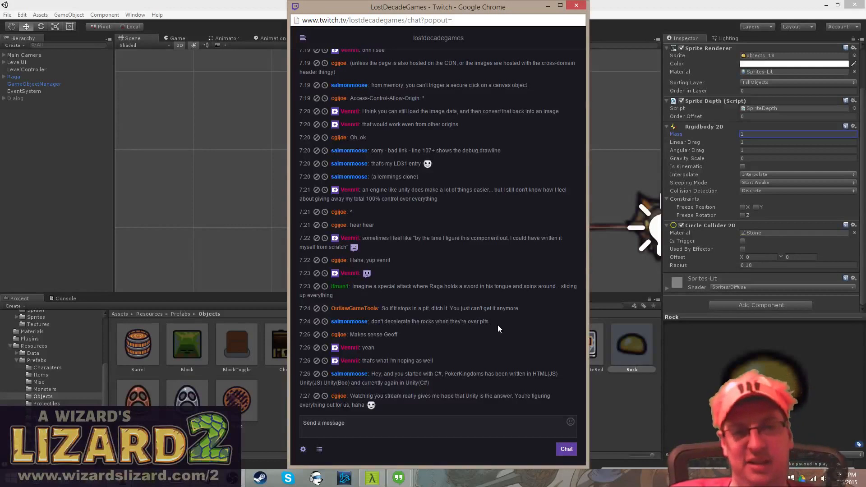
# - Switch to Sublime Text and examine Explosion.cs from the Remove method up to the class declaration
pyautogui.click(193, 5)
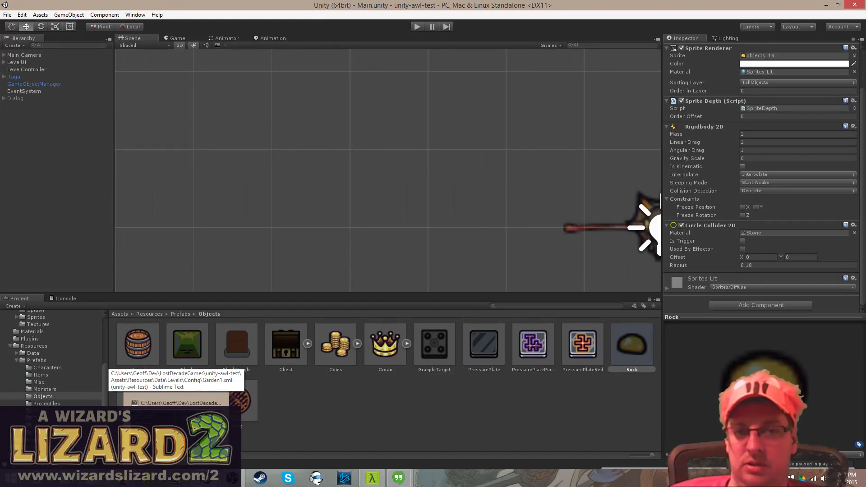
pyautogui.click(181, 403)
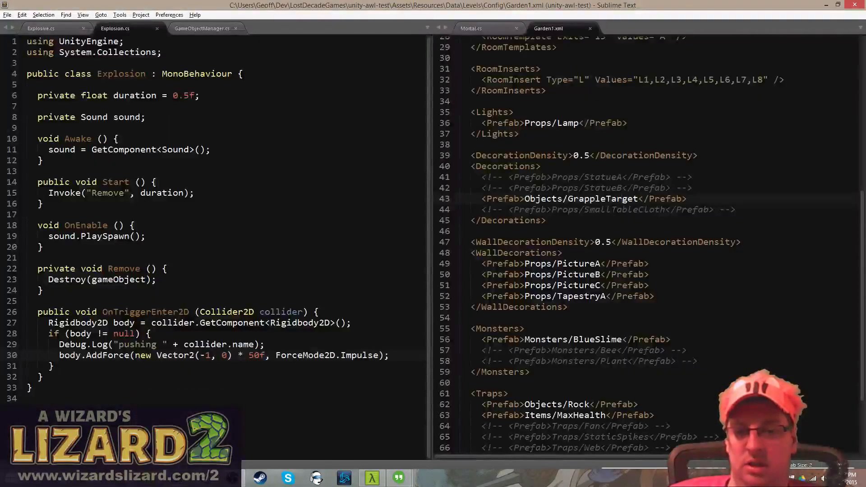
pyautogui.moveTo(175, 478)
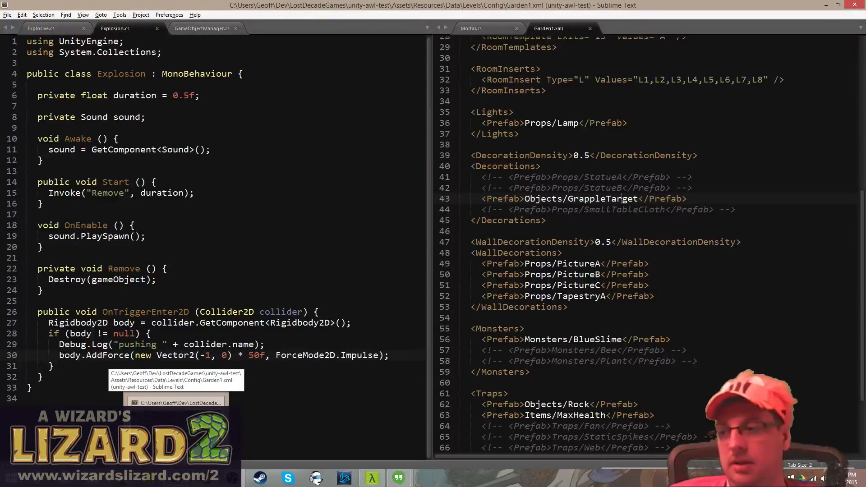
pyautogui.click(230, 280)
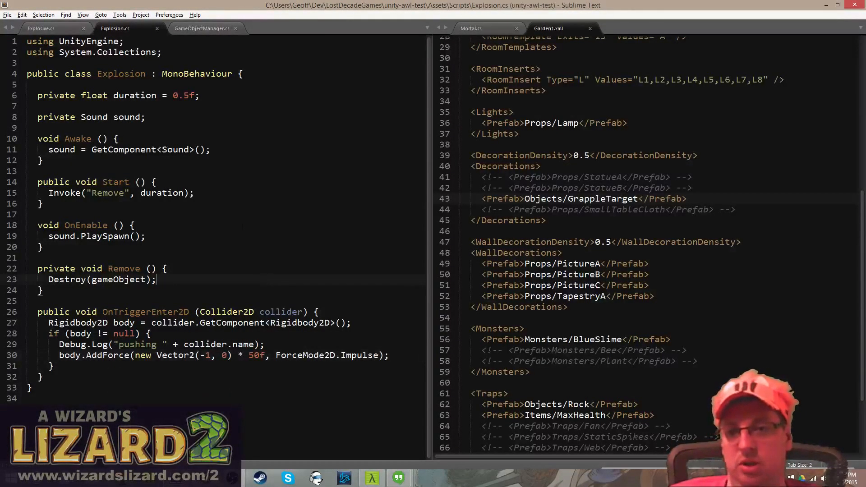
pyautogui.click(235, 226)
pyautogui.click(235, 182)
pyautogui.click(232, 149)
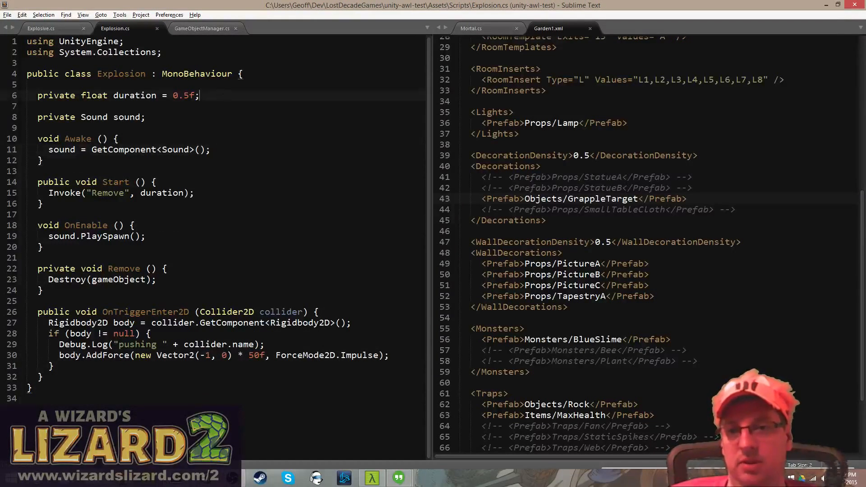
pyautogui.click(215, 44)
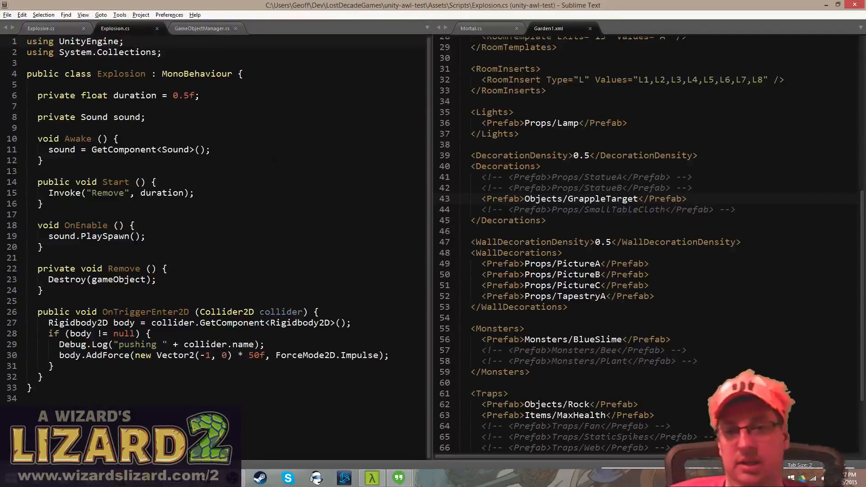
pyautogui.click(260, 67)
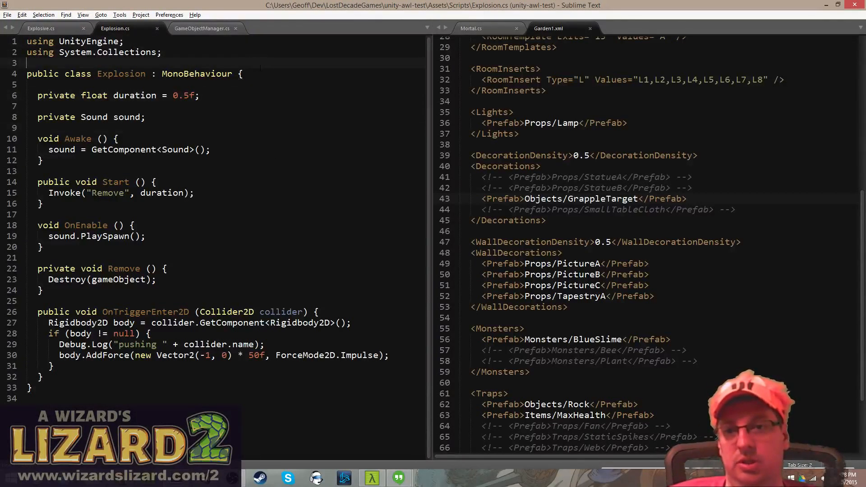
pyautogui.click(204, 41)
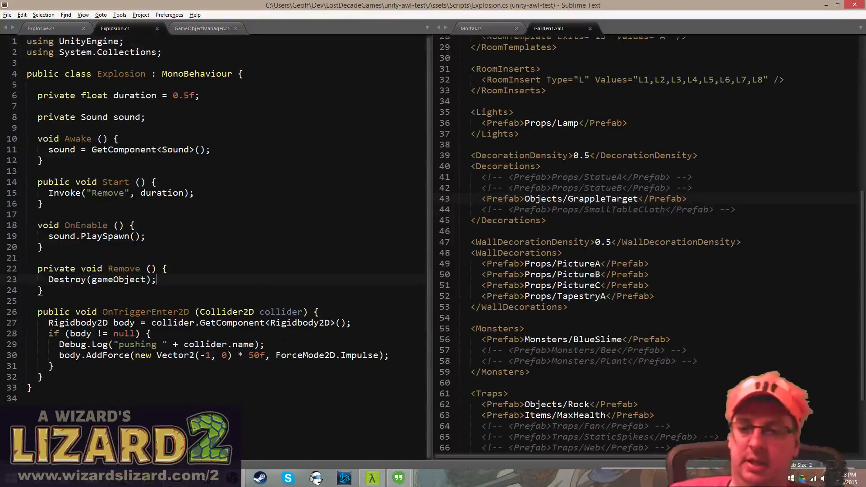
# - Delete the "pushing" Debug.Log line from OnTriggerEnter2D in Explosion.cs and save the file
pyautogui.click(284, 338)
pyautogui.press('Down')
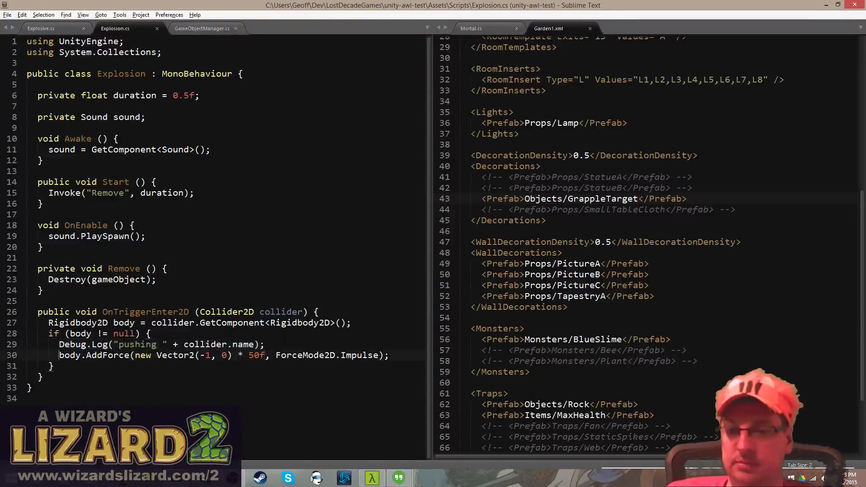
pyautogui.press('Down')
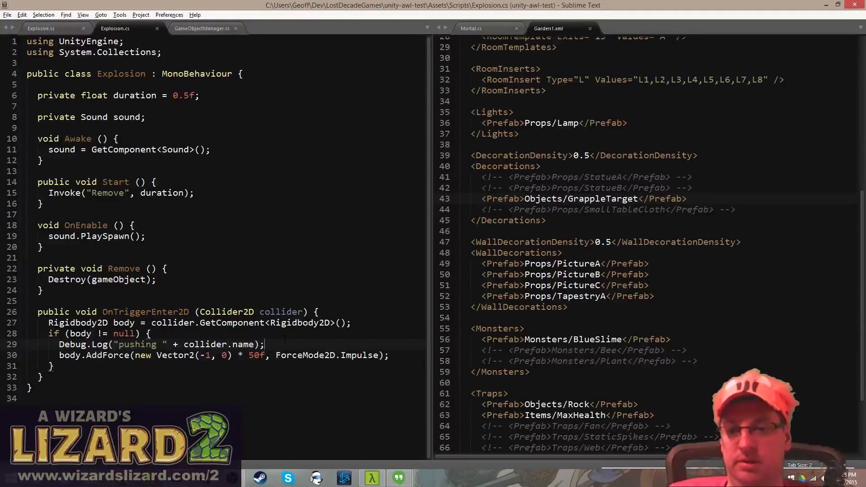
pyautogui.hotkey('shift', 'Home')
pyautogui.press('BackSpace')
pyautogui.press('BackSpace')
pyautogui.hotkey('ctrl', 's')
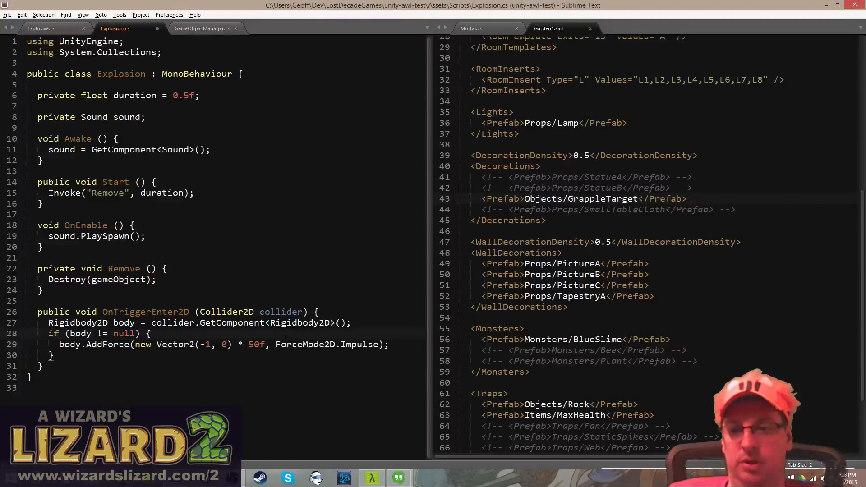
# - Look over the remaining Explosion.cs code up to the Invoke call in Start, and save the file again
pyautogui.press('Up')
pyautogui.press('Up')
pyautogui.press('Up')
pyautogui.press('Up')
pyautogui.press('Up')
pyautogui.press('Up')
pyautogui.press('Up')
pyautogui.press('Up')
pyautogui.press('Up')
pyautogui.press('Up')
pyautogui.press('Up')
pyautogui.press('Up')
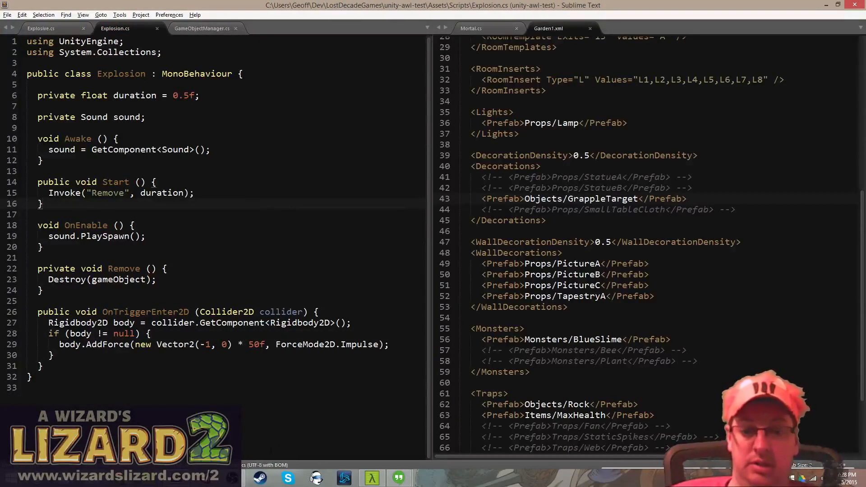
pyautogui.click(318, 193)
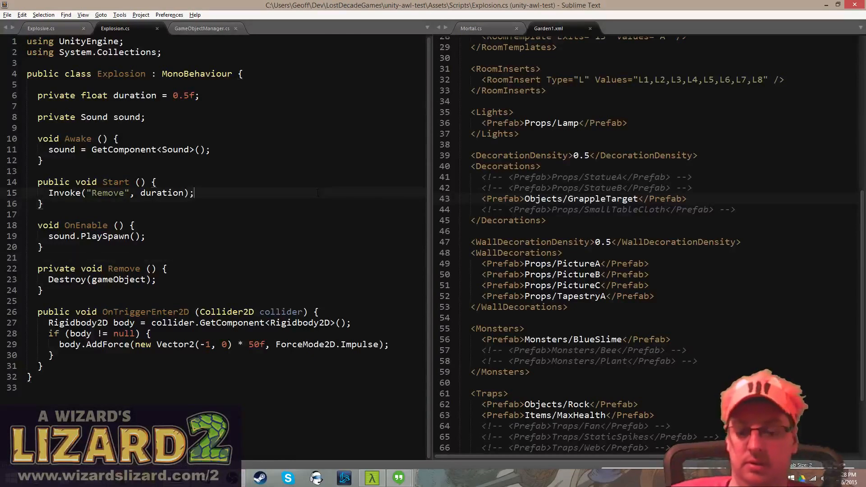
pyautogui.hotkey('ctrl', 's')
# - Switch to Unity, open the third scene in the Scenes folder, with the TNT and Explosion objects, and show the Images/Sprites folder
pyautogui.click(232, 478)
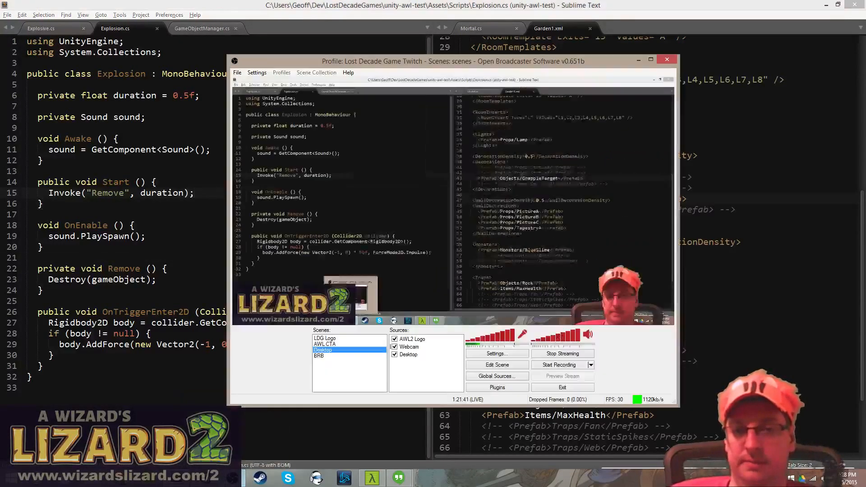
pyautogui.click(226, 433)
pyautogui.hotkey('alt', 'Tab')
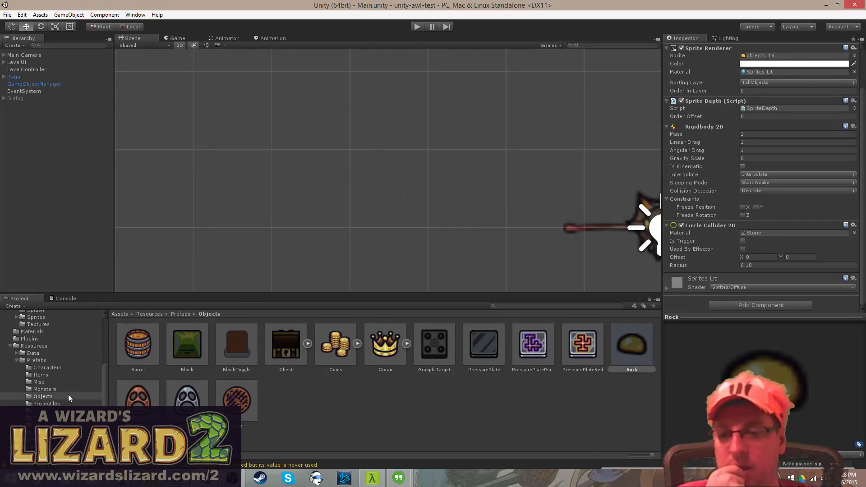
pyautogui.click(60, 440)
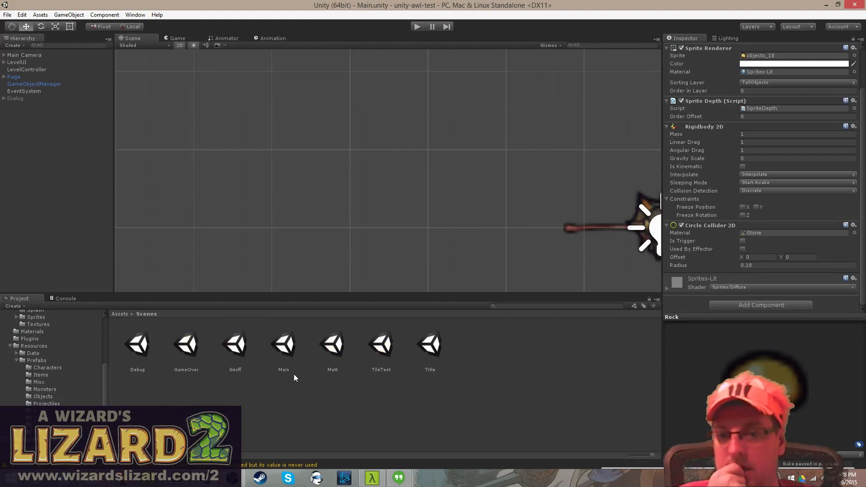
pyautogui.doubleClick(240, 347)
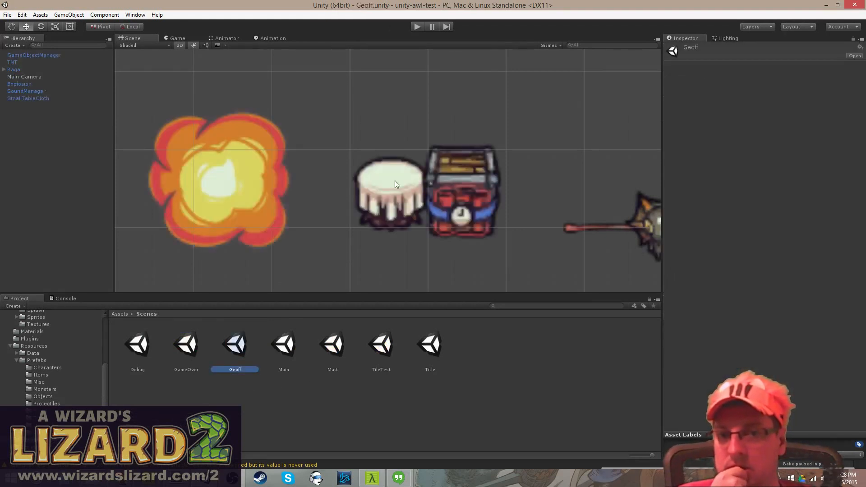
pyautogui.scroll(-5, 417, 180)
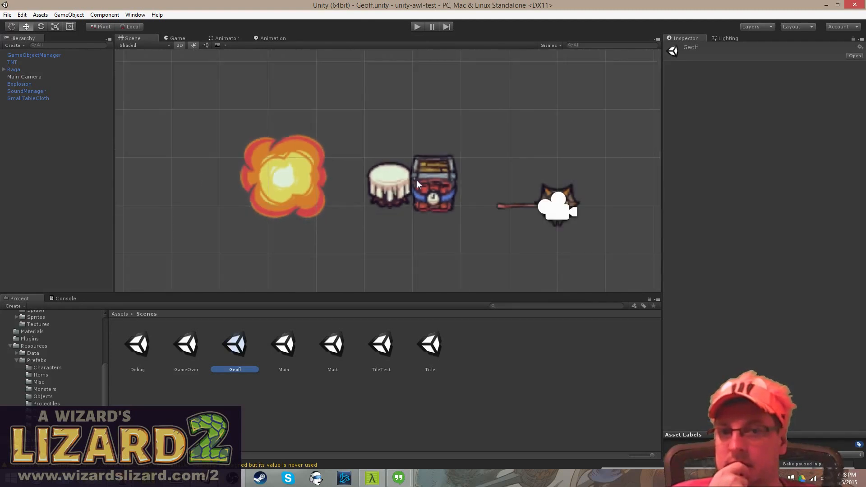
pyautogui.click(533, 145)
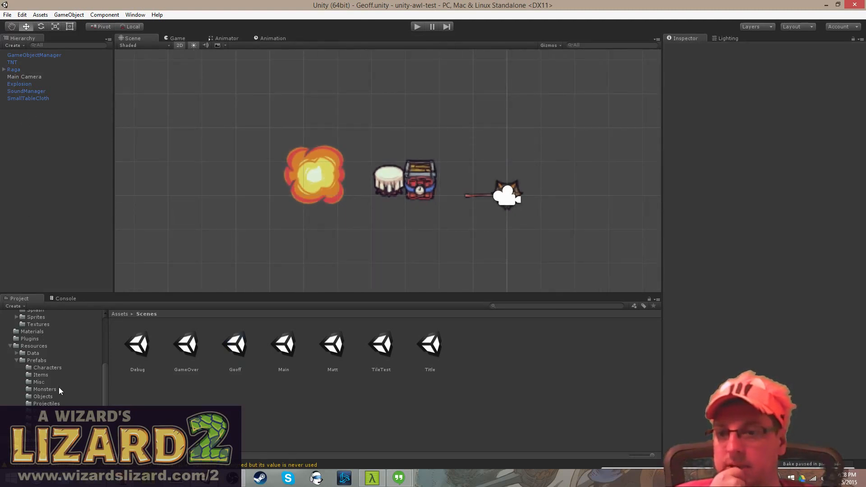
pyautogui.scroll(5, 52, 370)
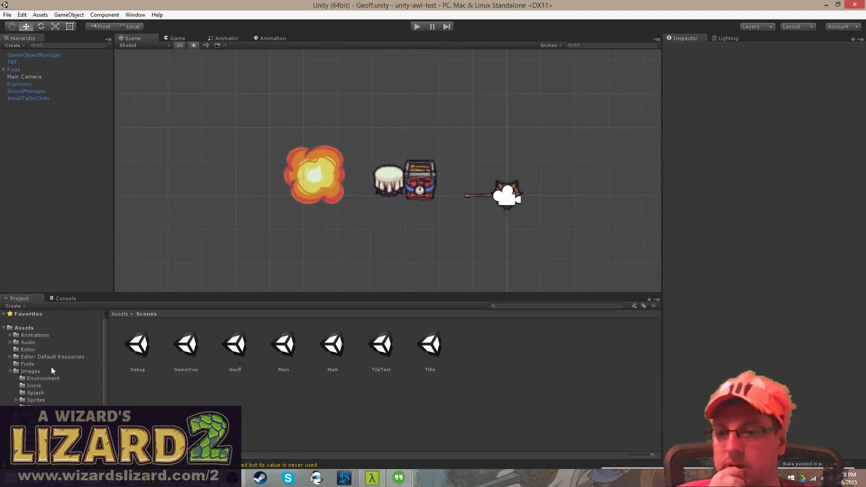
pyautogui.click(45, 400)
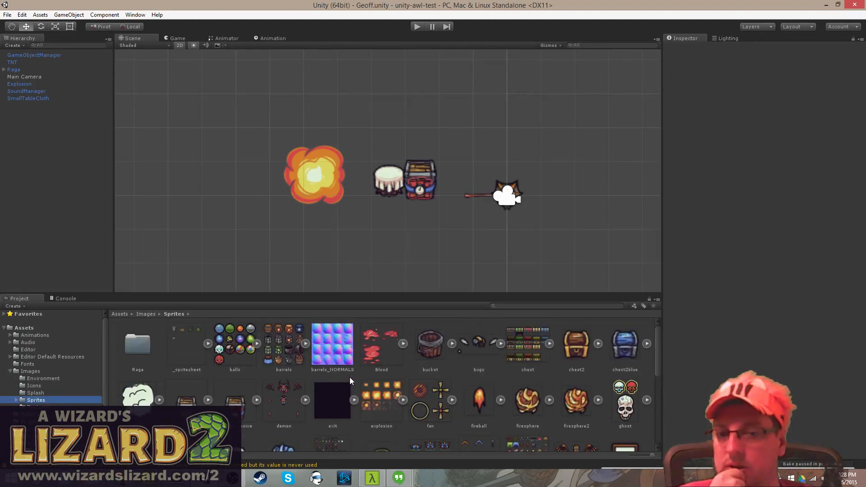
# - Try out the chest2 and jar sprites in the scene, and delete the placed chest2 object
pyautogui.moveTo(574, 344); pyautogui.dragTo(214, 207)
pyautogui.scroll(-5, 567, 357)
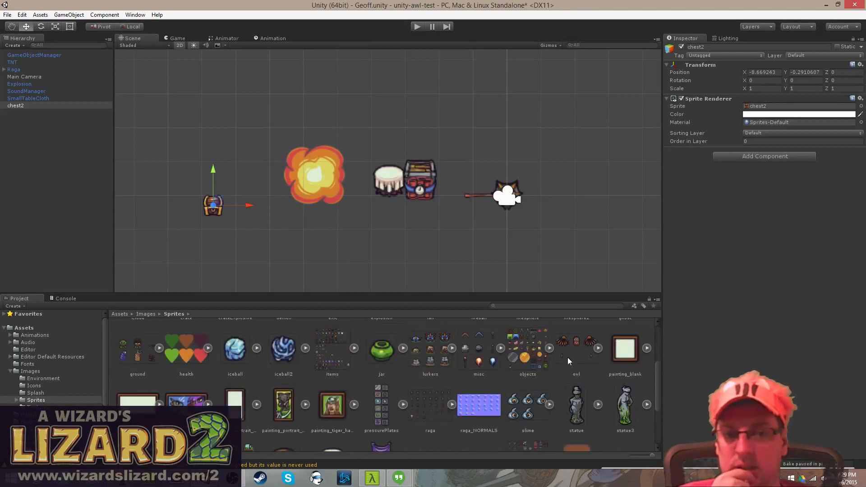
pyautogui.scroll(5, 567, 356)
pyautogui.scroll(-2, 530, 358)
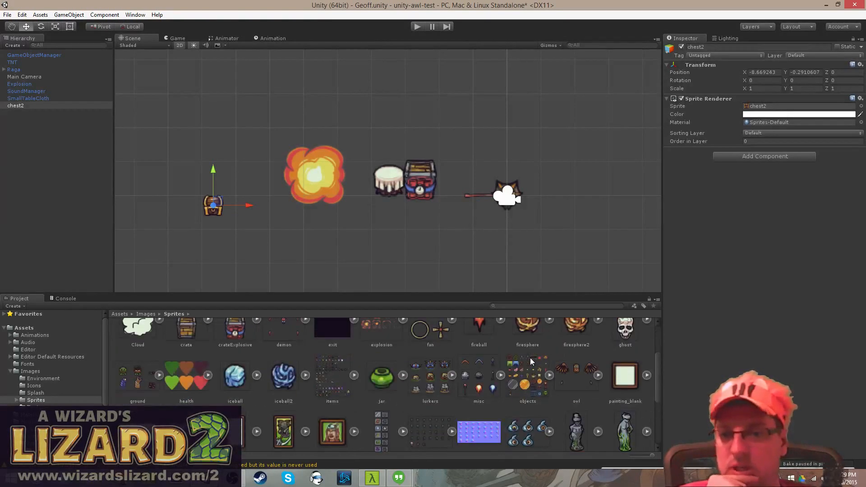
pyautogui.scroll(-3, 462, 368)
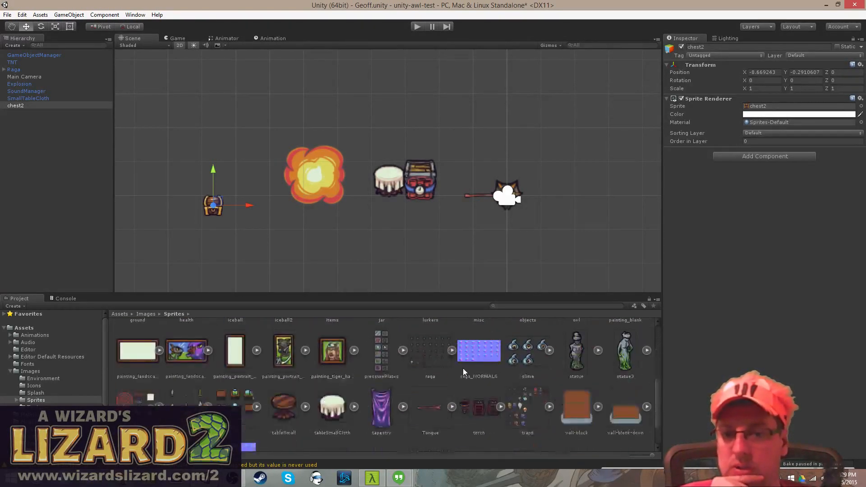
pyautogui.scroll(1, 463, 368)
pyautogui.moveTo(387, 355); pyautogui.dragTo(292, 259)
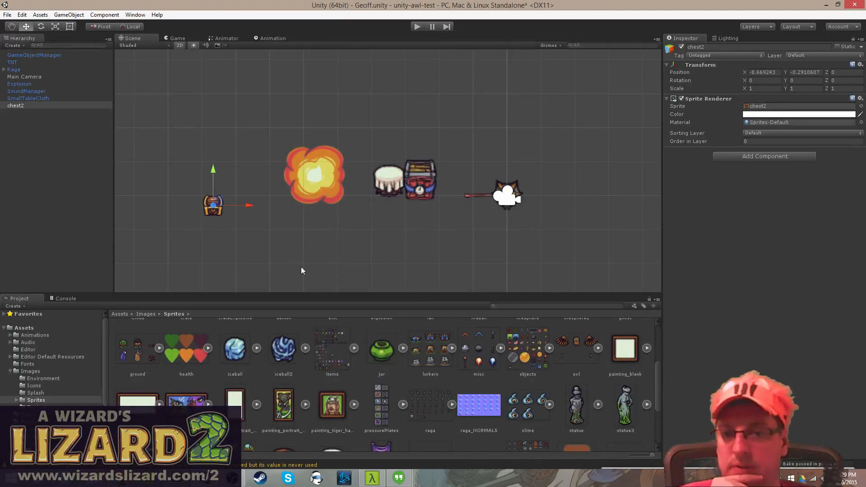
pyautogui.click(392, 351)
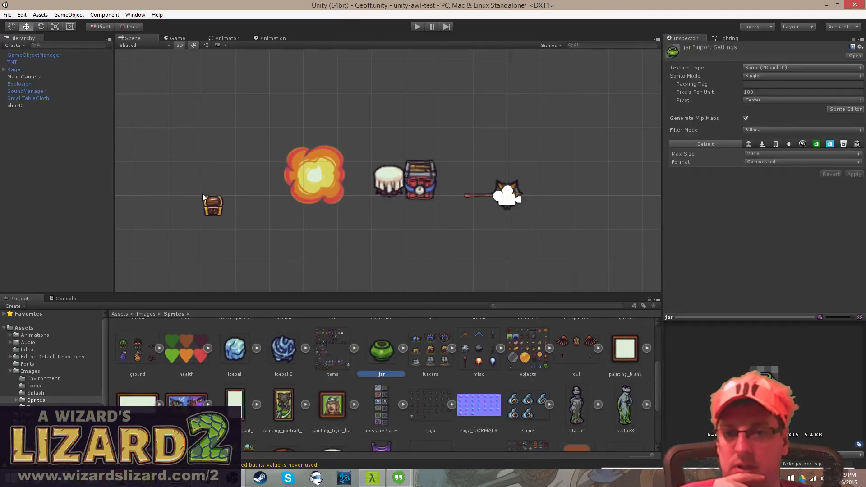
pyautogui.rightClick(28, 105)
pyautogui.click(58, 153)
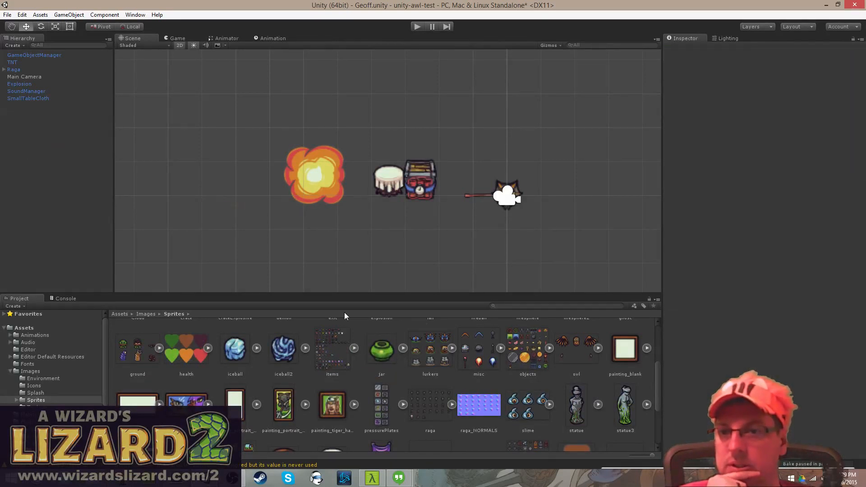
# - Set the jar texture's Pixels Per Unit to 64 and its Sprite Mode to Multiple
pyautogui.click(387, 353)
pyautogui.click(407, 347)
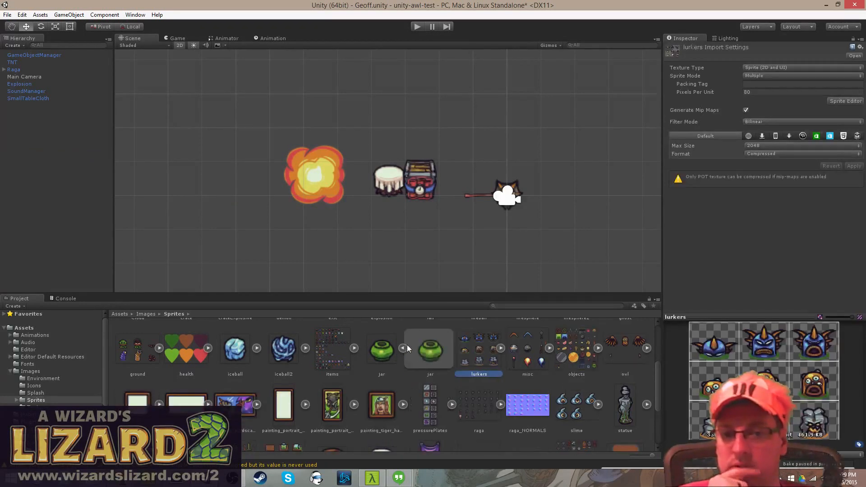
pyautogui.click(430, 350)
pyautogui.click(390, 348)
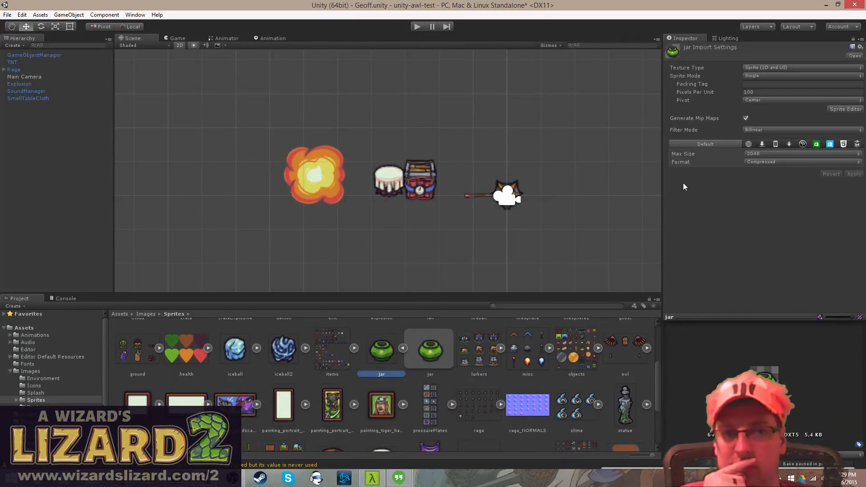
pyautogui.click(757, 92)
pyautogui.write('64')
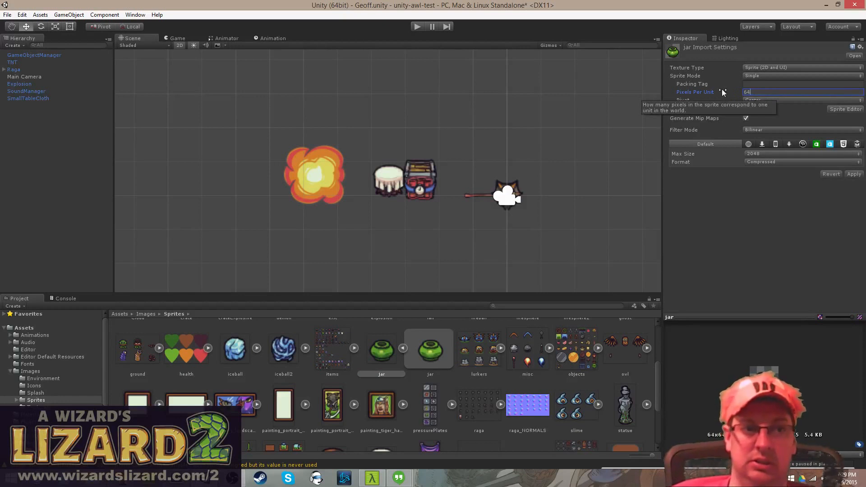
pyautogui.click(761, 75)
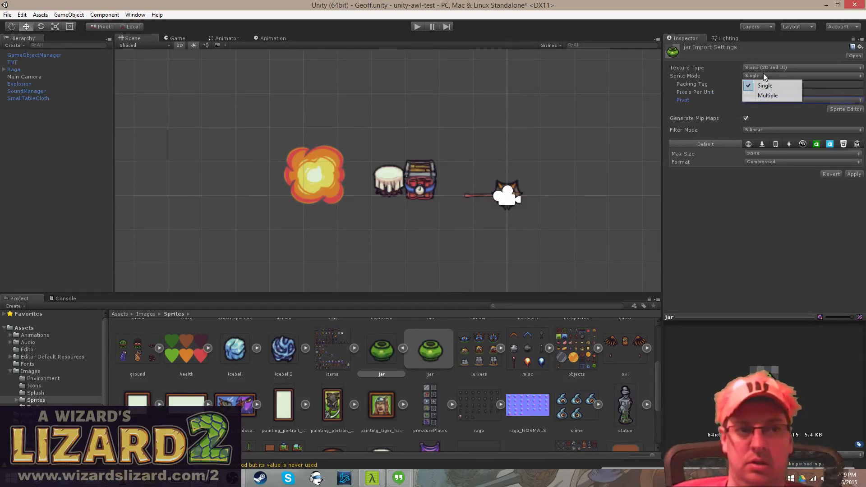
pyautogui.click(772, 97)
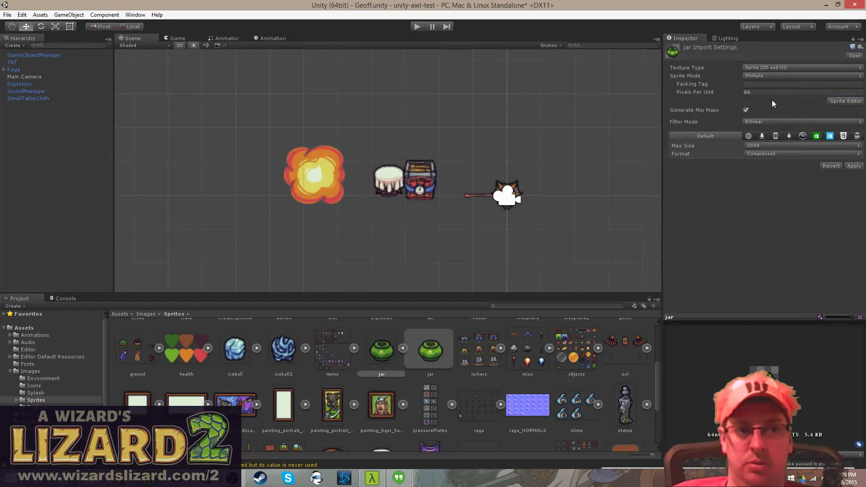
# - Apply the jar's import settings, slice it in the Sprite Editor with the Automatic type and Center pivot, and apply the slicing
pyautogui.click(839, 102)
pyautogui.click(459, 253)
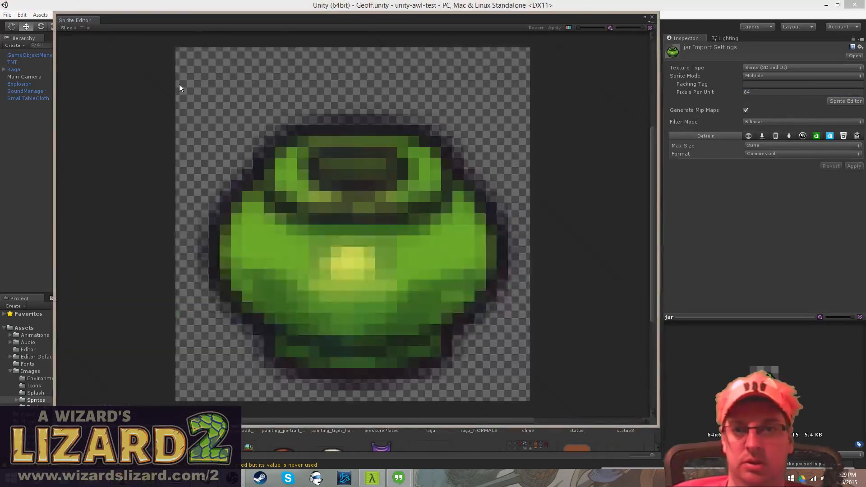
pyautogui.click(67, 28)
pyautogui.click(128, 79)
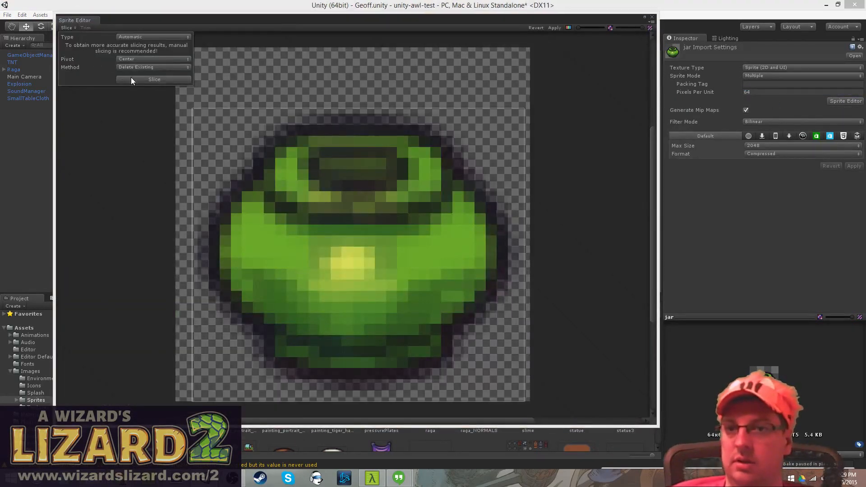
pyautogui.click(555, 28)
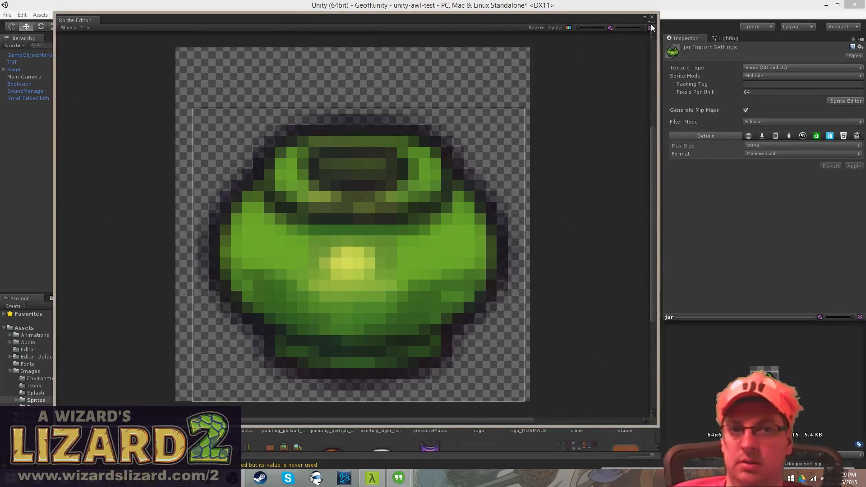
# - Place the jar_0 sprite in the scene to the left of the explosion, rename the object Jar, and save
pyautogui.click(651, 17)
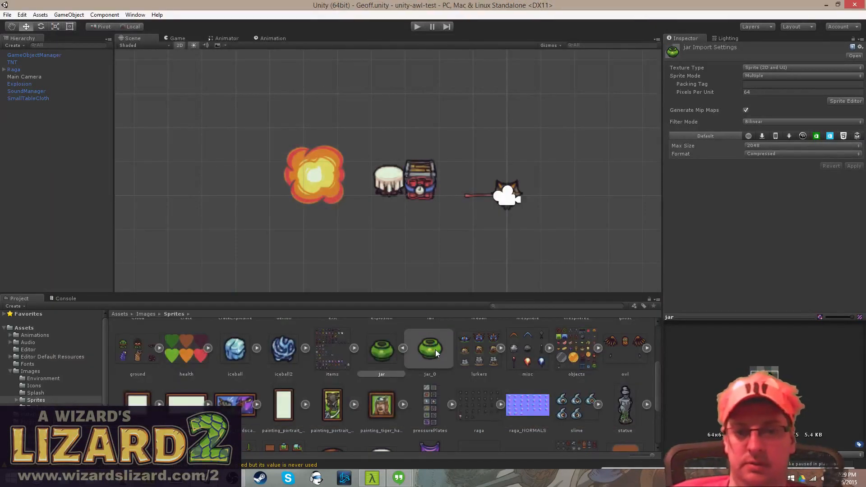
pyautogui.moveTo(434, 350); pyautogui.dragTo(213, 195)
pyautogui.click(26, 106)
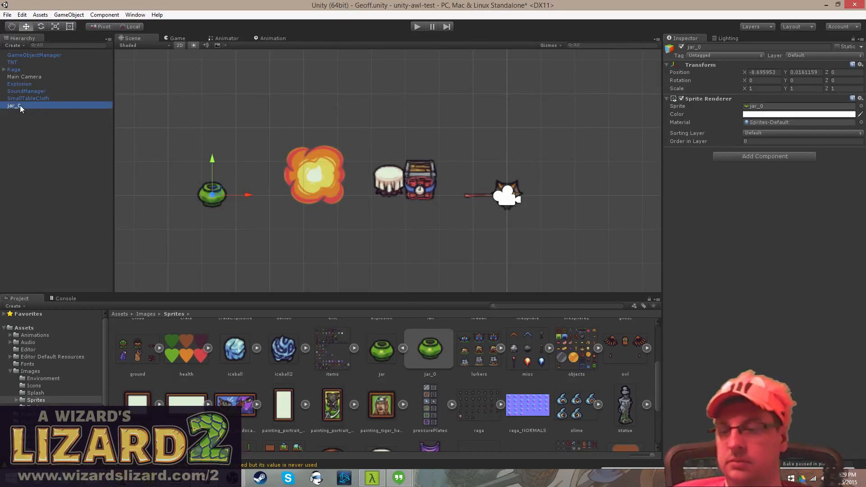
pyautogui.click(28, 104)
pyautogui.write('k')
pyautogui.press('BackSpace')
pyautogui.write('ja')
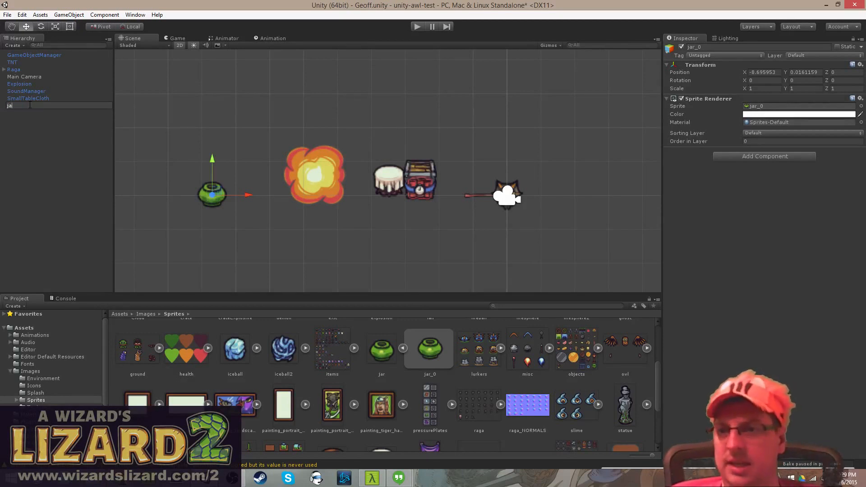
pyautogui.write('r')
pyautogui.press('BackSpace')
pyautogui.press('BackSpace')
pyautogui.press('BackSpace')
pyautogui.write('Jar')
pyautogui.press('Return')
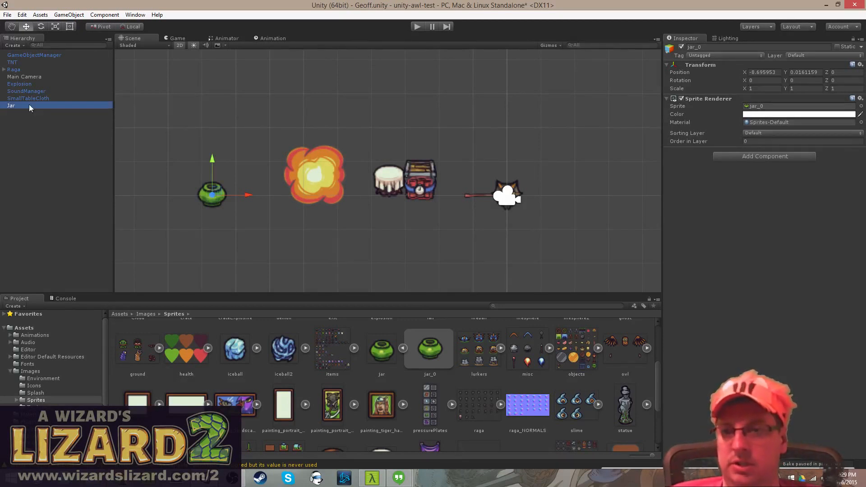
pyautogui.hotkey('ctrl', 's')
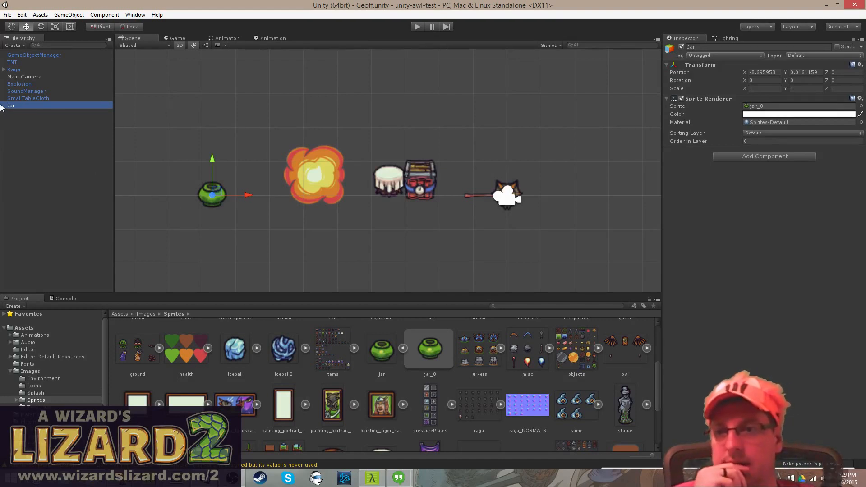
# - Move the jar above Raga to about X 1.29, Y 1.93, add the Sprite Depth script to it, and save
pyautogui.moveTo(211, 189); pyautogui.dragTo(550, 126)
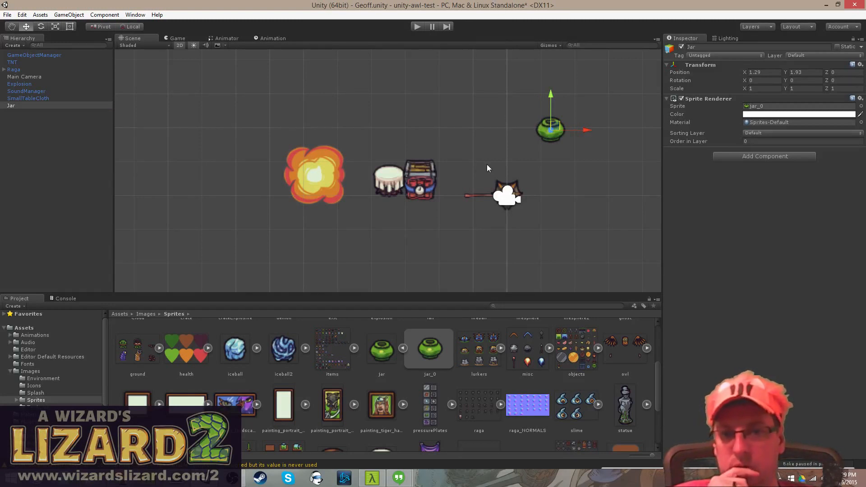
pyautogui.hotkey('ctrl', 's')
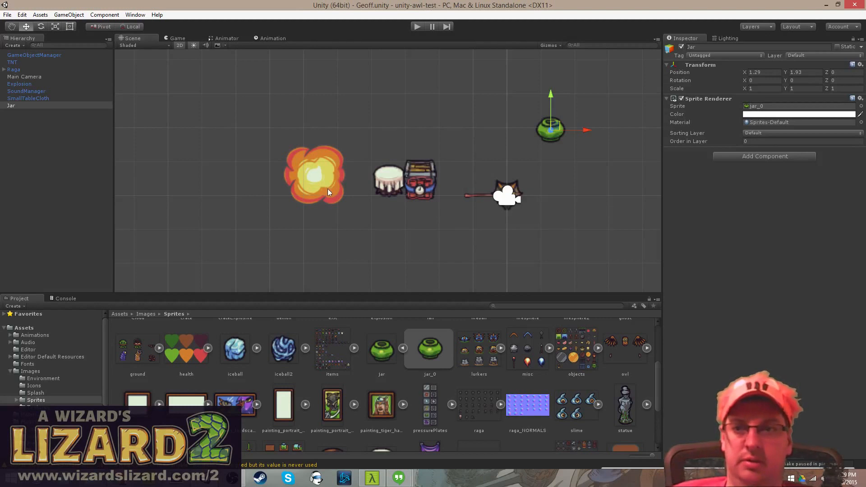
pyautogui.click(745, 154)
pyautogui.press('BackSpace')
pyautogui.press('BackSpace')
pyautogui.press('BackSpace')
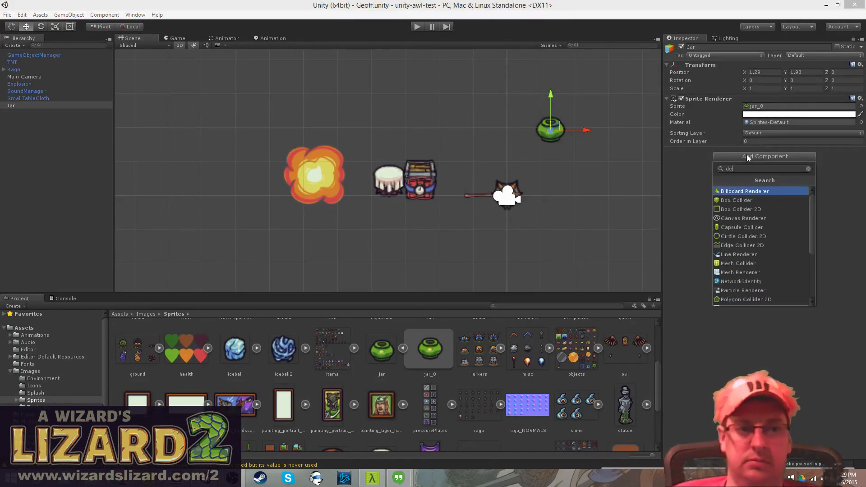
pyautogui.write('de[')
pyautogui.press('BackSpace')
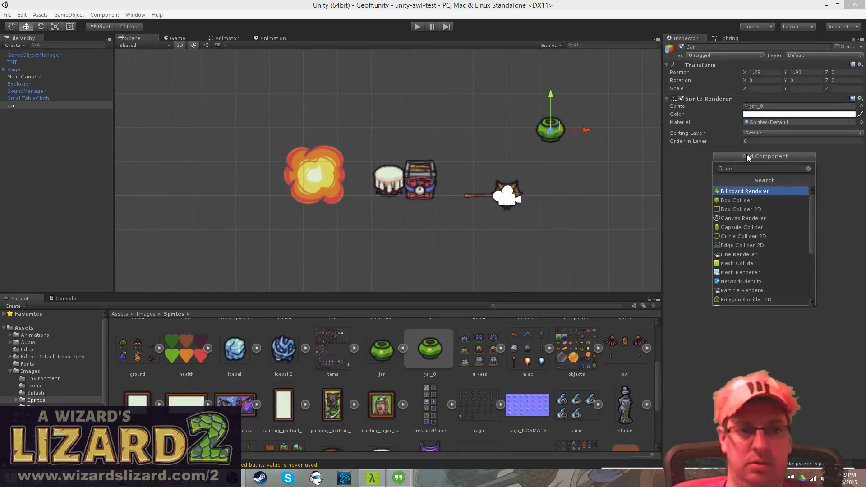
pyautogui.write('ptj')
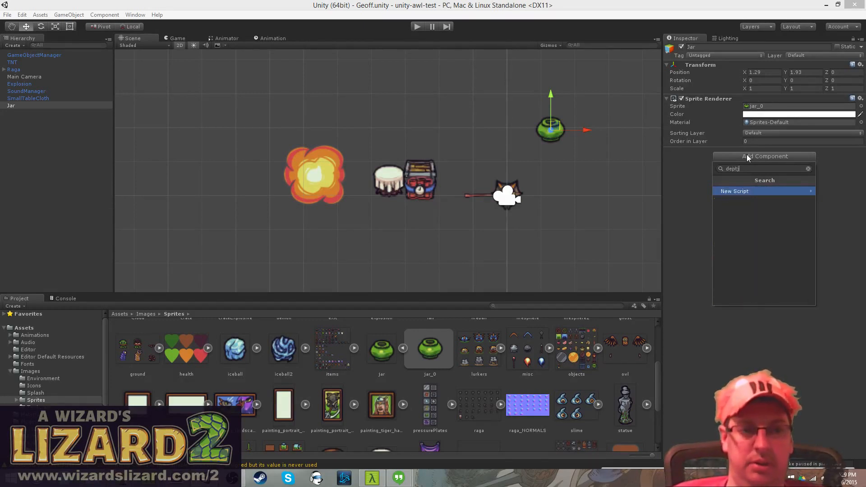
pyautogui.press('BackSpace')
pyautogui.press('Return')
pyautogui.hotkey('ctrl', 's')
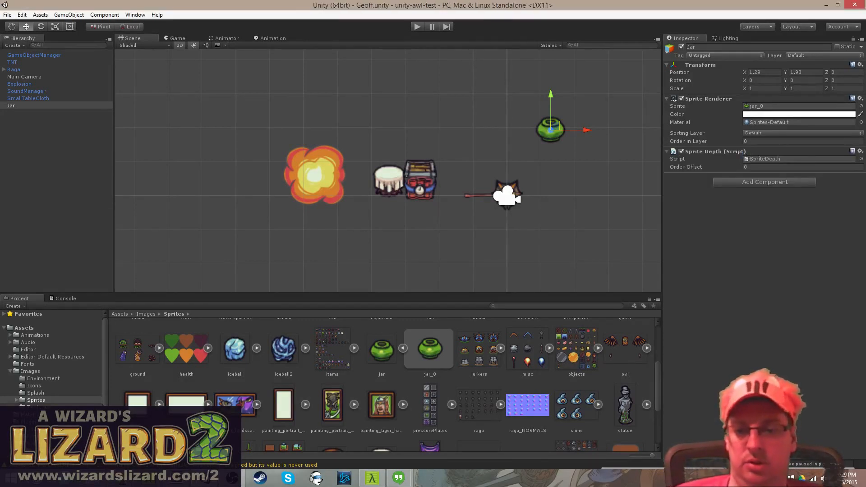
# - Switch to the Twitch chat window in Chrome, read the latest messages, and return to Unity
pyautogui.moveTo(120, 478)
pyautogui.click(167, 401)
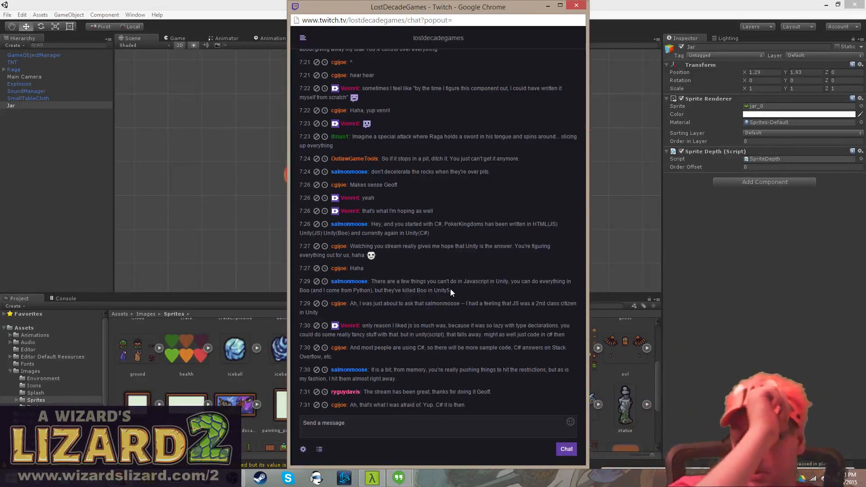
pyautogui.click(228, 3)
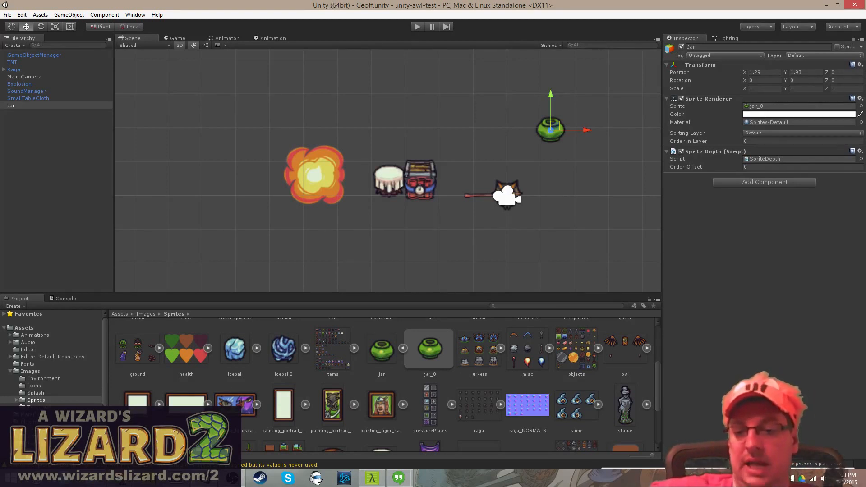
pyautogui.click(120, 477)
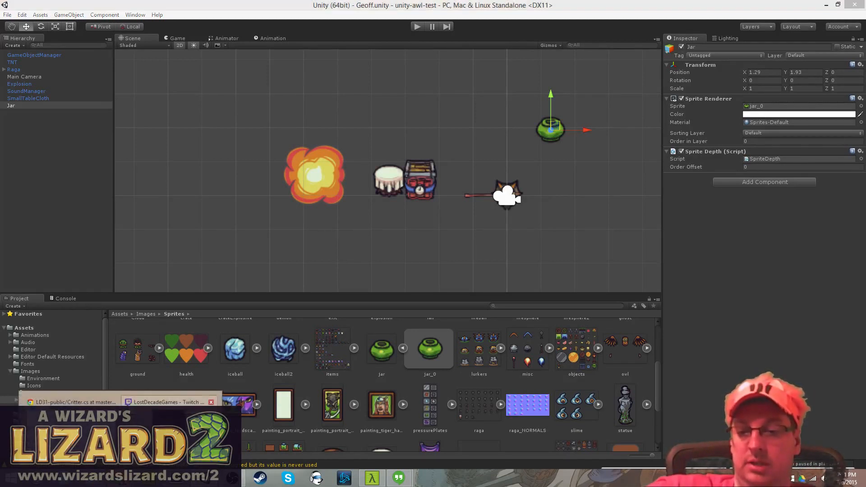
pyautogui.click(169, 432)
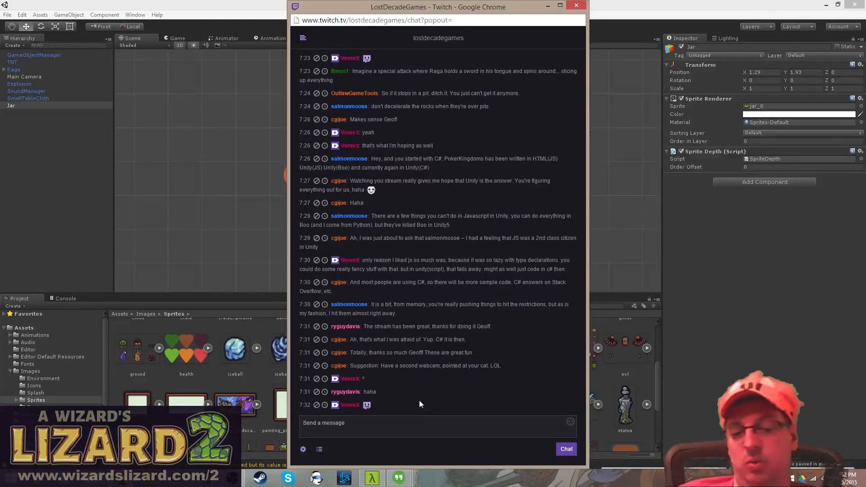
pyautogui.click(244, 5)
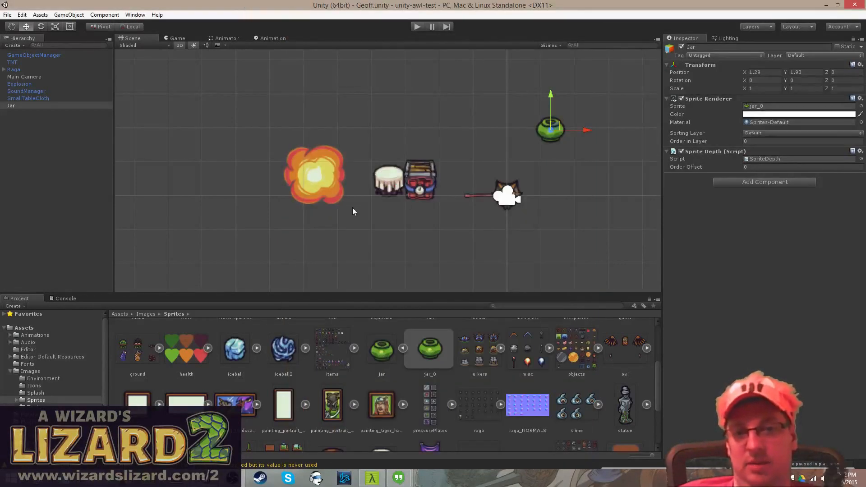
# - Add a Circle Collider 2D component to the Jar object
pyautogui.click(11, 106)
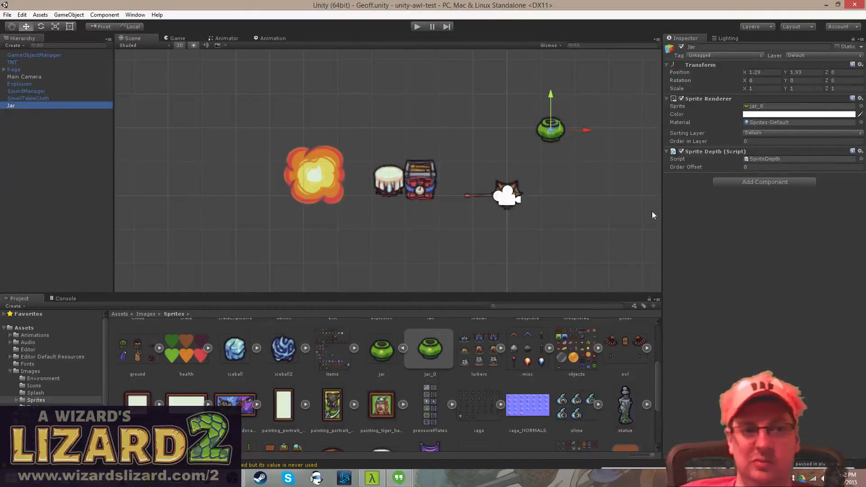
pyautogui.click(787, 182)
pyautogui.write('circle')
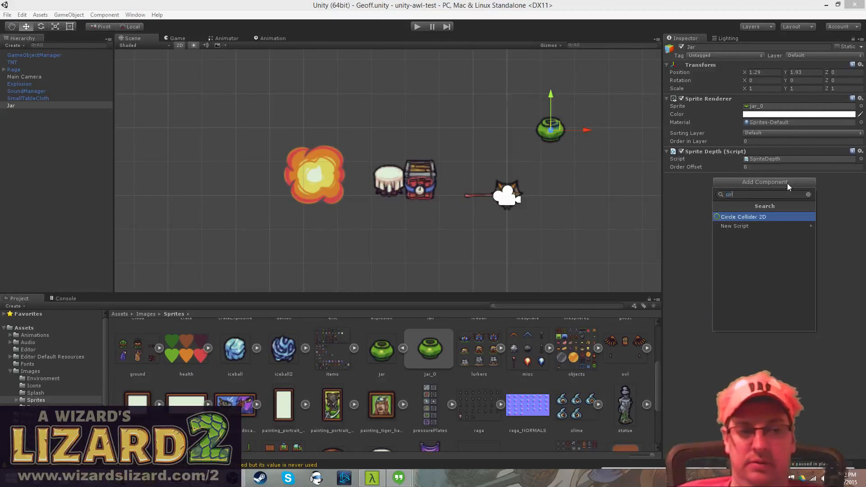
pyautogui.press('Return')
# - Move the jar to about X -8.45, Y 0.18, and set its circle collider's radius to 0.32 and Y offset to -0.03
pyautogui.moveTo(561, 120); pyautogui.dragTo(228, 184)
pyautogui.doubleClick(23, 105)
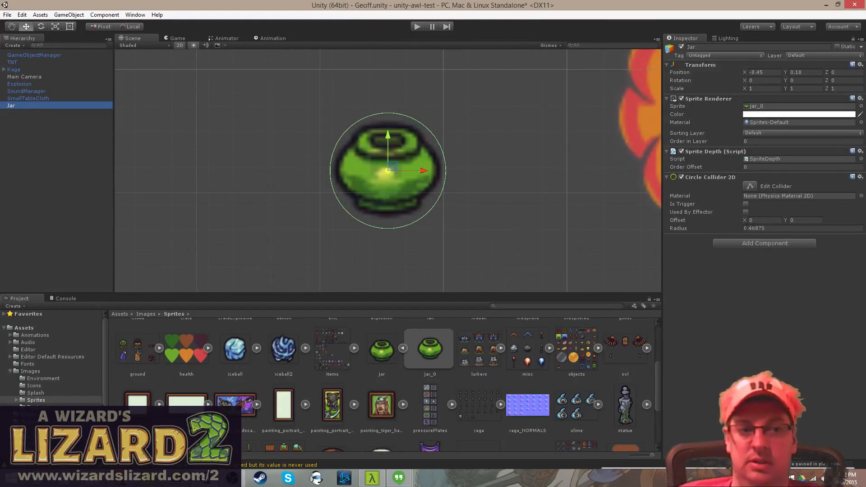
pyautogui.moveTo(726, 228); pyautogui.dragTo(721, 228)
pyautogui.moveTo(786, 218); pyautogui.dragTo(788, 219)
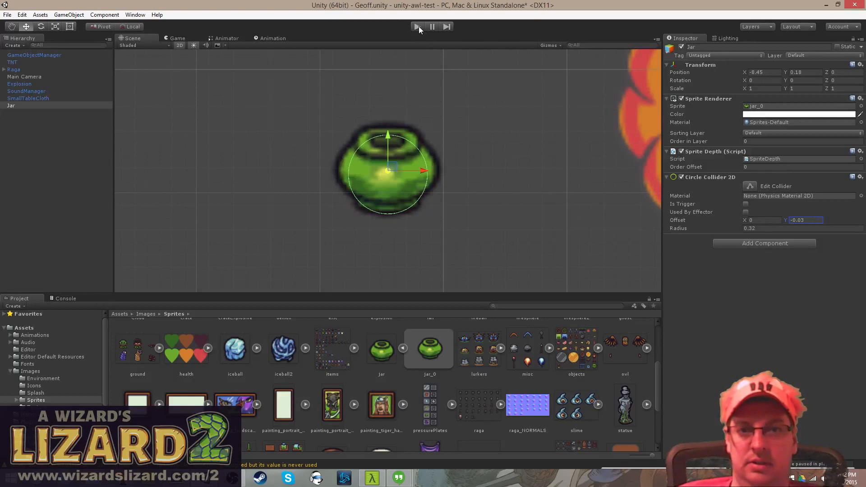
# - Set the jar's Sprite Renderer material to Sprites-Lit and its Sorting Layer to TallObjects
pyautogui.click(2, 118)
pyautogui.click(15, 105)
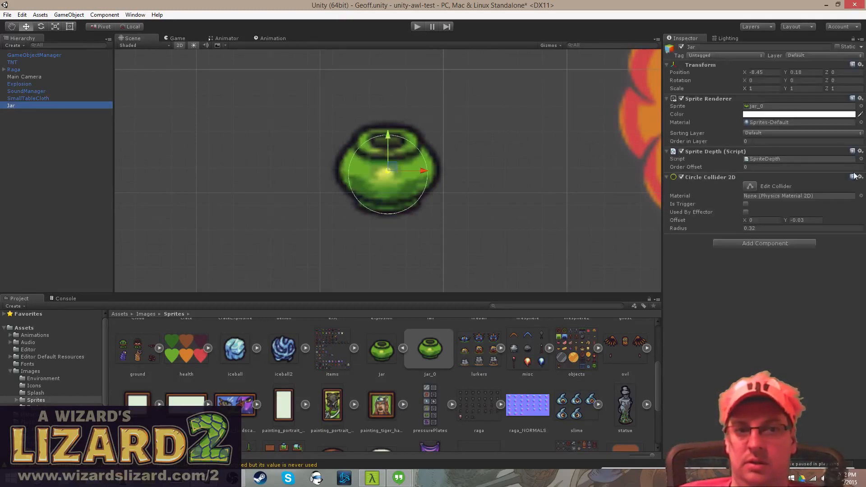
pyautogui.click(860, 123)
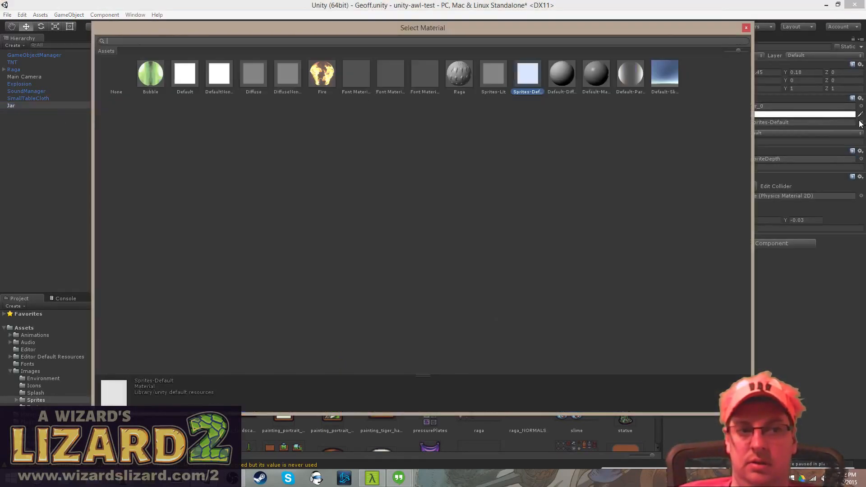
pyautogui.doubleClick(496, 76)
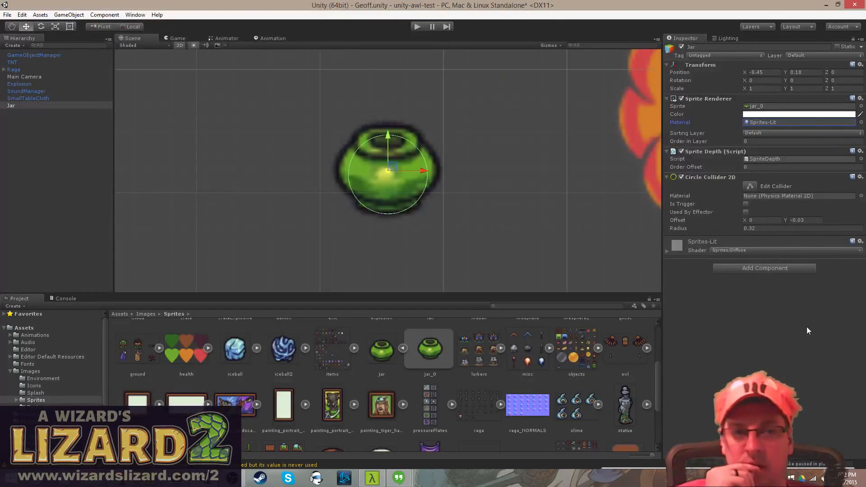
pyautogui.click(777, 134)
pyautogui.click(781, 176)
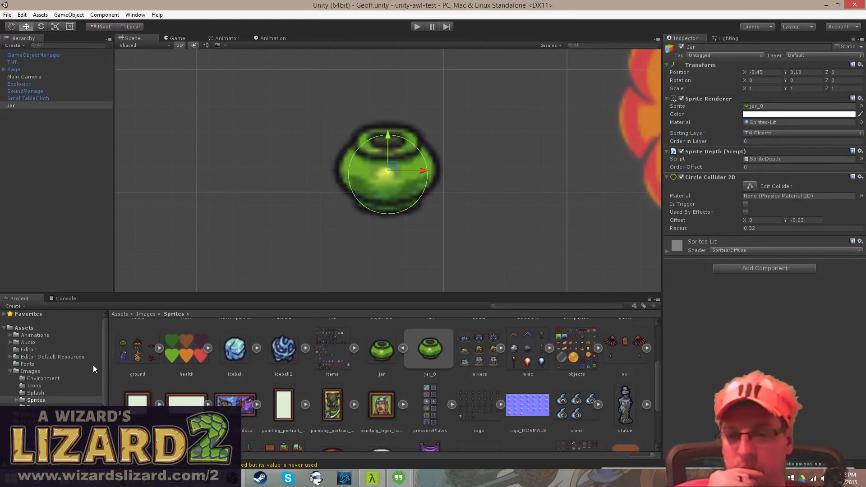
# - Make a prefab from the Jar object in the Resources/Prefabs/Props folder
pyautogui.click(55, 385)
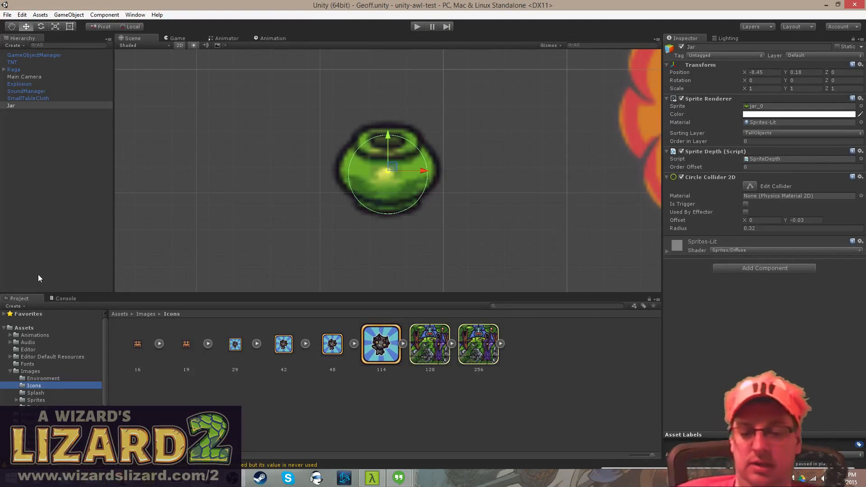
pyautogui.scroll(-4, 52, 349)
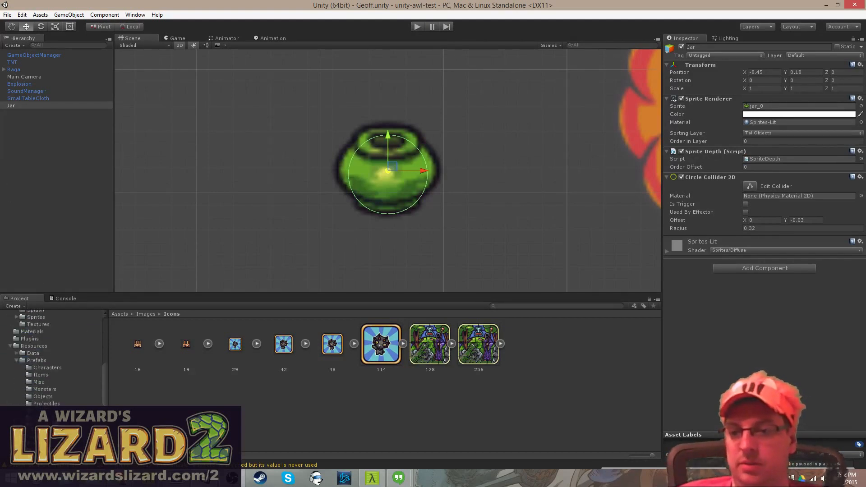
pyautogui.click(62, 403)
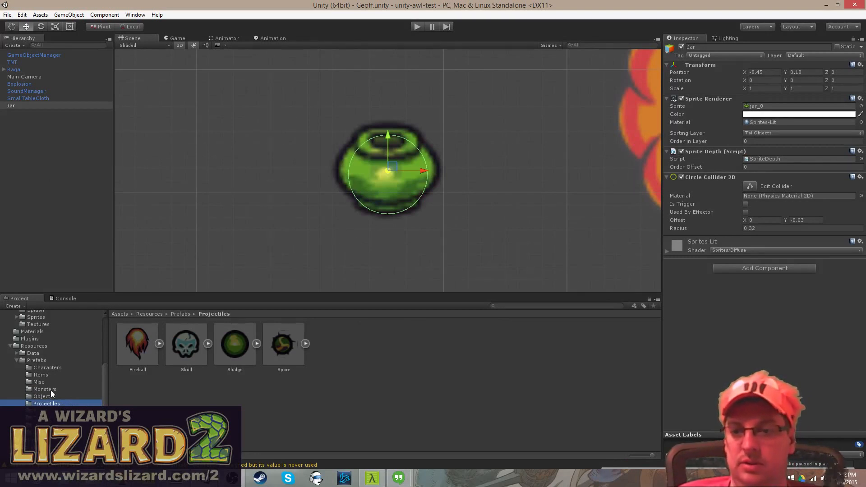
pyautogui.click(41, 410)
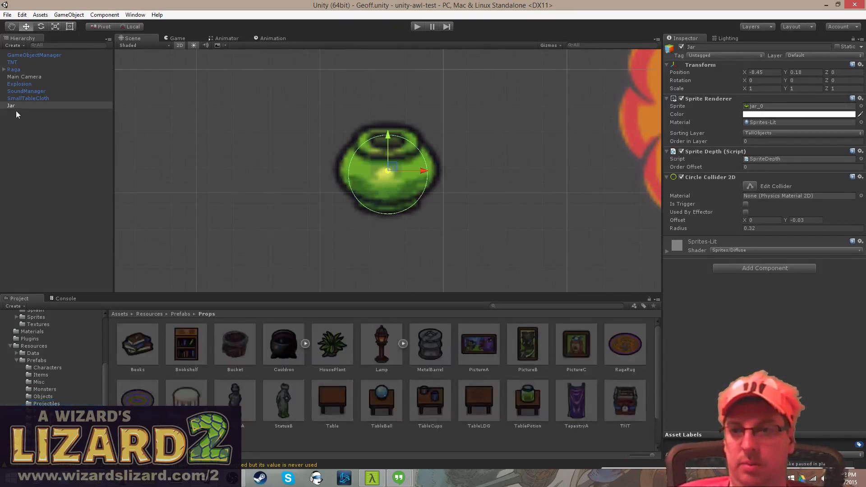
pyautogui.moveTo(16, 108); pyautogui.dragTo(261, 433)
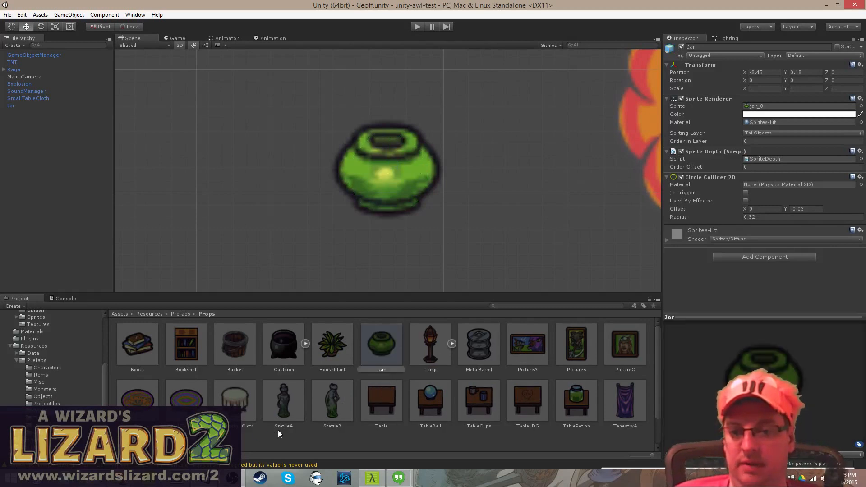
# - Delete the Jar object from the scene, keeping its prefab in the Props folder
pyautogui.scroll(-1, 282, 382)
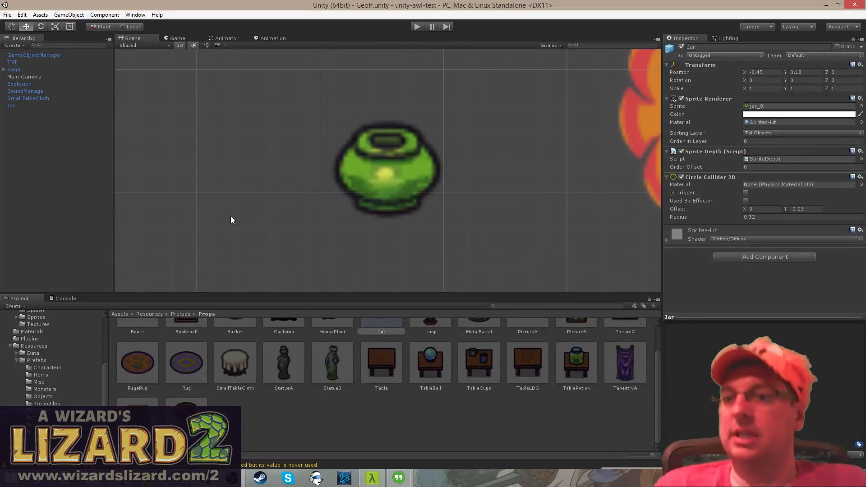
pyautogui.rightClick(16, 106)
pyautogui.click(54, 155)
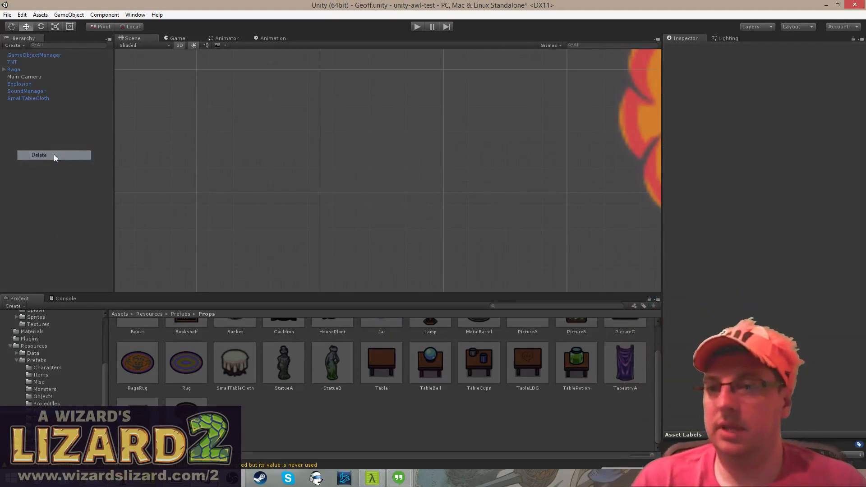
pyautogui.scroll(2, 322, 435)
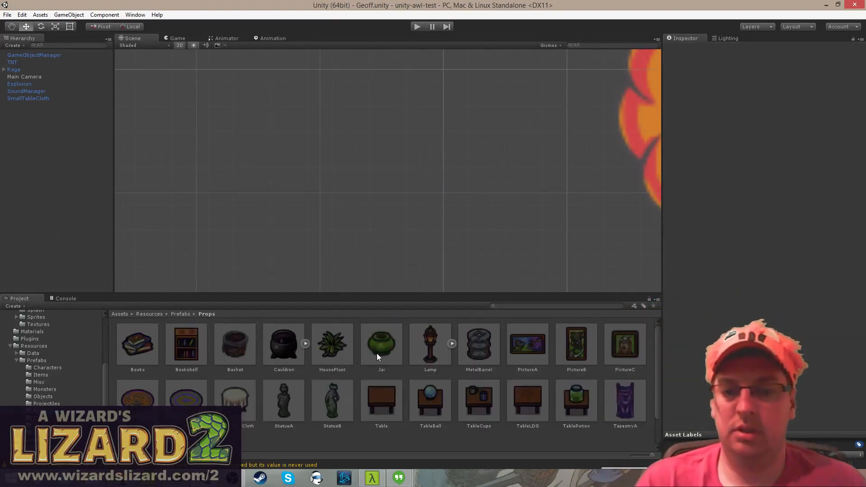
# - Switch to Sublime Text, replace the Objects/GrappleTarget decoration in Garden1.xml with Props/Jar, and save the file
pyautogui.hotkey('alt', 'Tab')
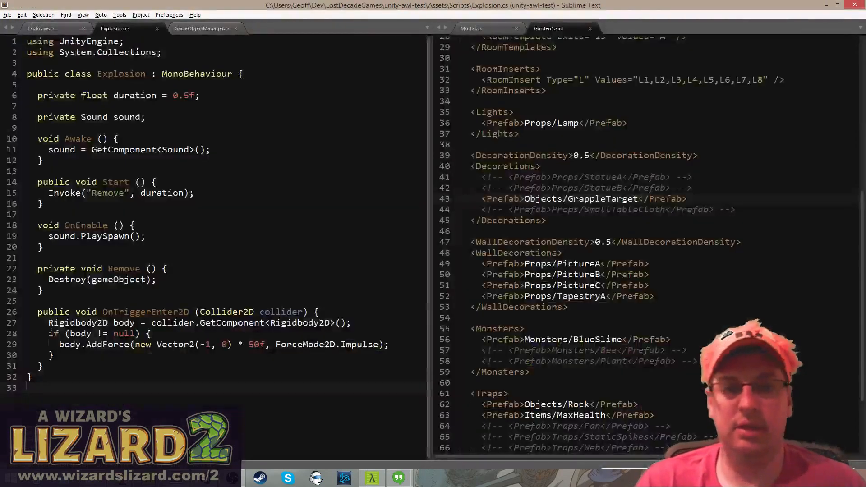
pyautogui.doubleClick(621, 199)
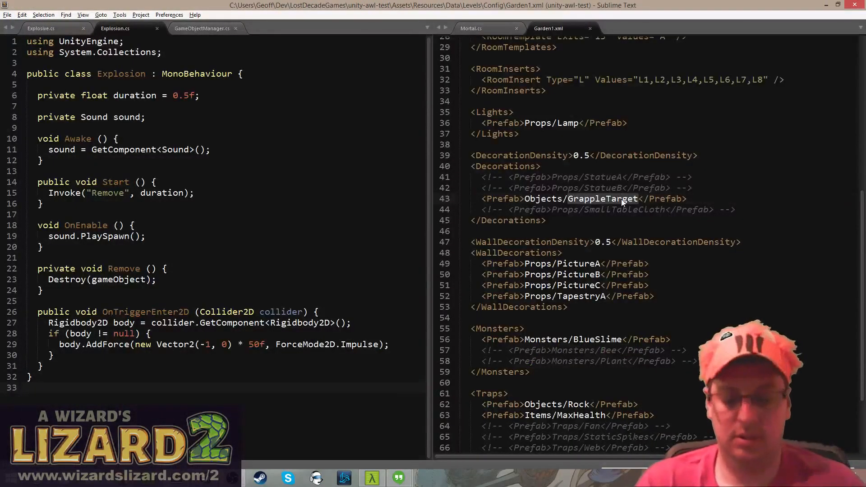
pyautogui.press('BackSpace')
pyautogui.press('BackSpace')
pyautogui.press('BackSpace')
pyautogui.press('BackSpace')
pyautogui.press('BackSpace')
pyautogui.press('BackSpace')
pyautogui.press('BackSpace')
pyautogui.press('BackSpace')
pyautogui.press('BackSpace')
pyautogui.write('Prop')
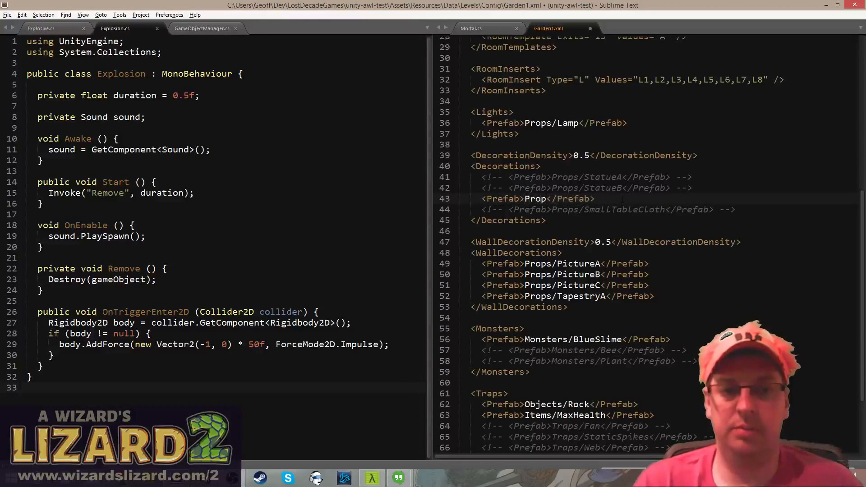
pyautogui.write('s/Jar')
pyautogui.hotkey('ctrl', 's')
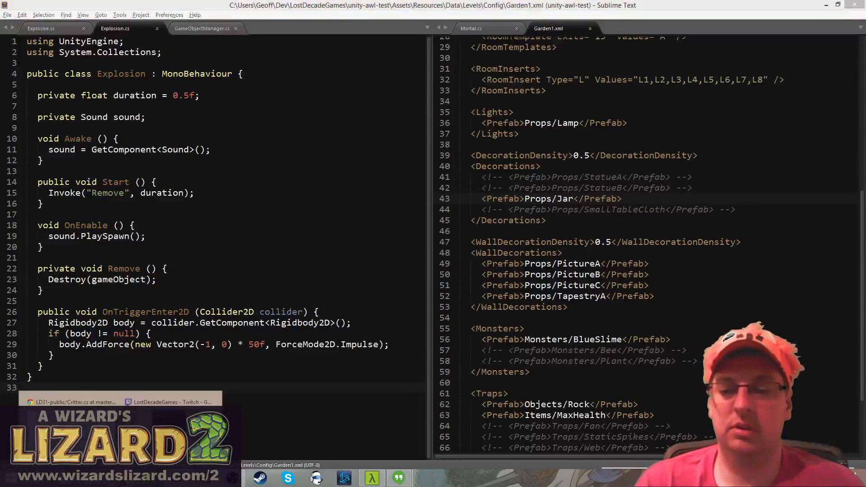
# - Return to Unity, open the Main scene from the Scenes folder, and run the game
pyautogui.hotkey('alt', 'Tab')
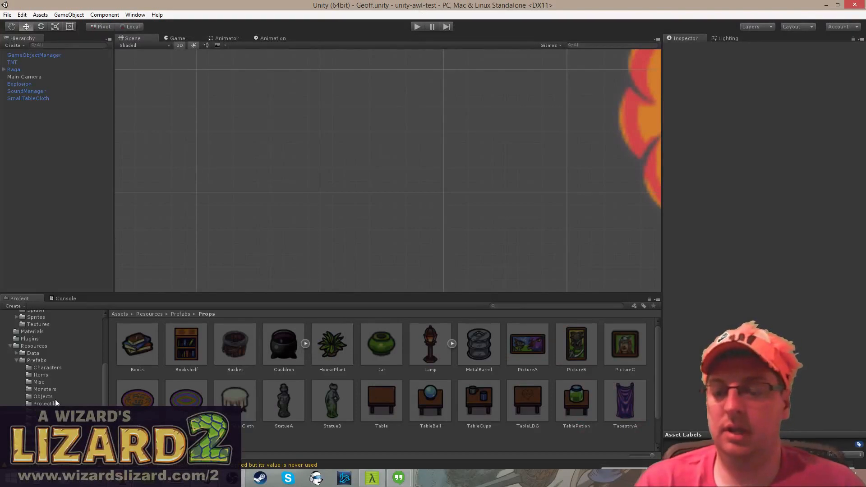
pyautogui.scroll(3, 56, 402)
pyautogui.scroll(-3, 56, 403)
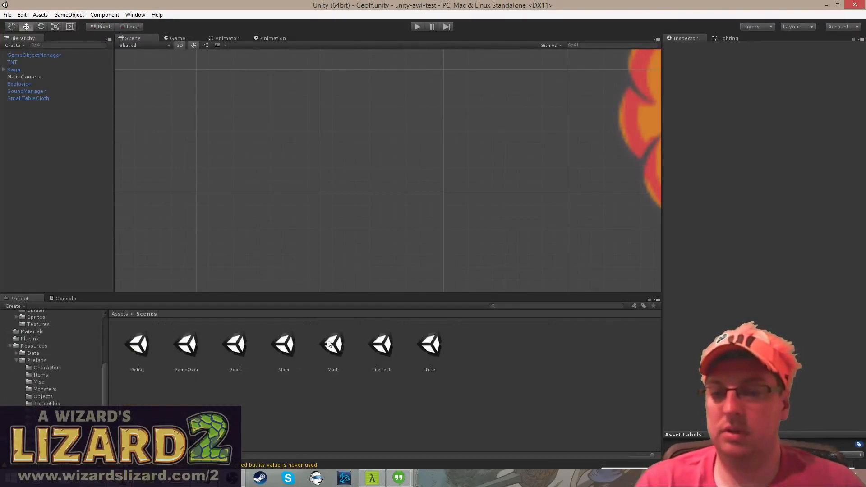
pyautogui.doubleClick(282, 348)
pyautogui.click(417, 26)
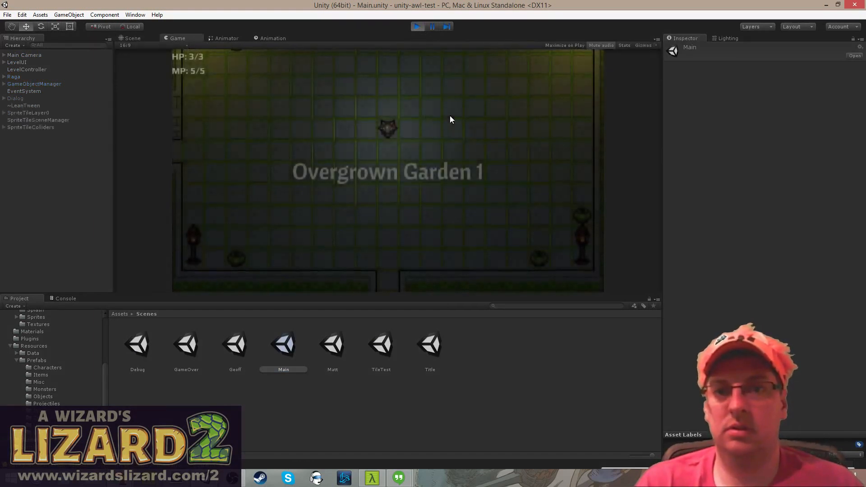
# - Walk the lizard around the Overgrown Garden 1 rooms to check the jars' appearance and collision, and stop the game
pyautogui.press('w')
pyautogui.press('a')
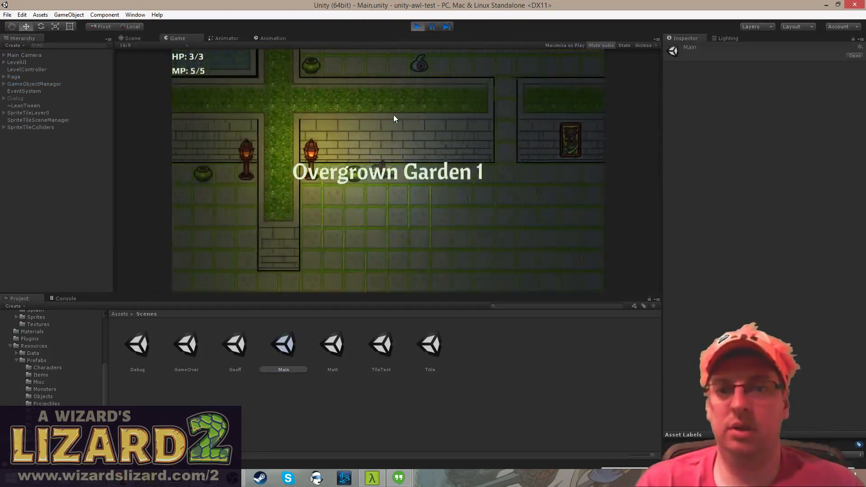
pyautogui.press('s')
pyautogui.press('w')
pyautogui.press('d')
pyautogui.press('s')
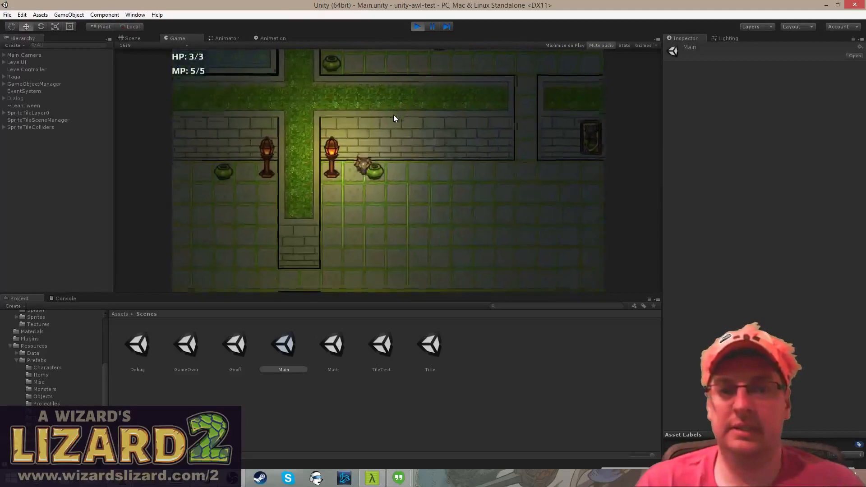
pyautogui.press('d')
pyautogui.press('w')
pyautogui.press('d')
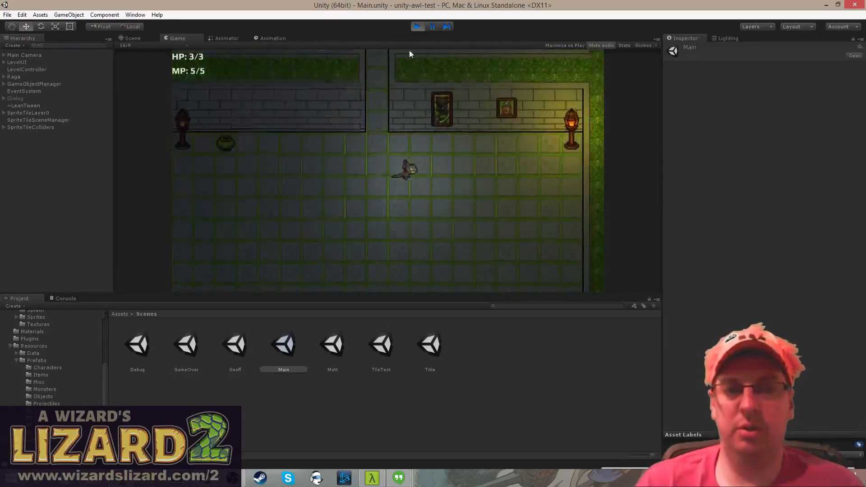
pyautogui.press('s')
pyautogui.click(417, 26)
# - In Garden1.xml in Sublime Text, set the level's Tileset value to 0 and save the file
pyautogui.hotkey('alt', 'Tab')
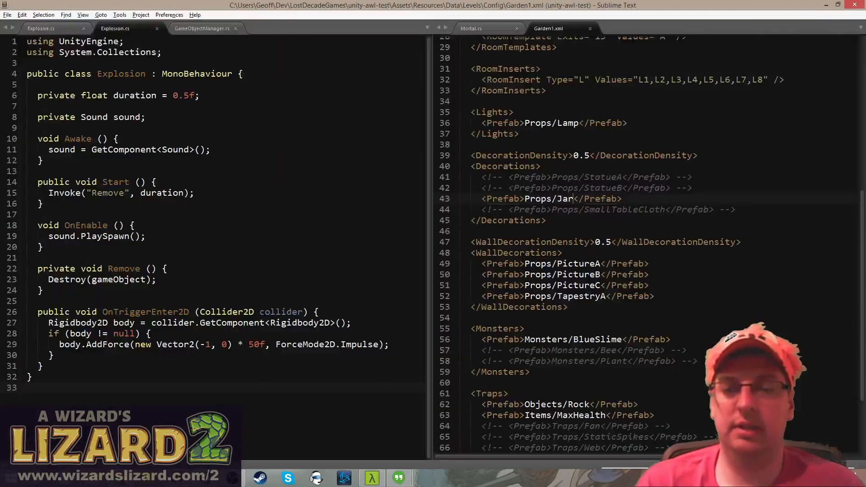
pyautogui.scroll(6, 645, 243)
pyautogui.scroll(3, 645, 243)
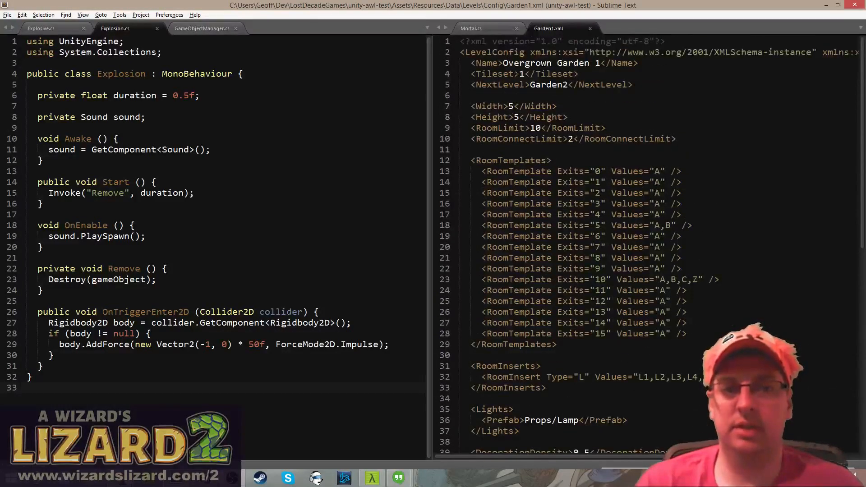
pyautogui.doubleClick(521, 74)
pyautogui.write('0')
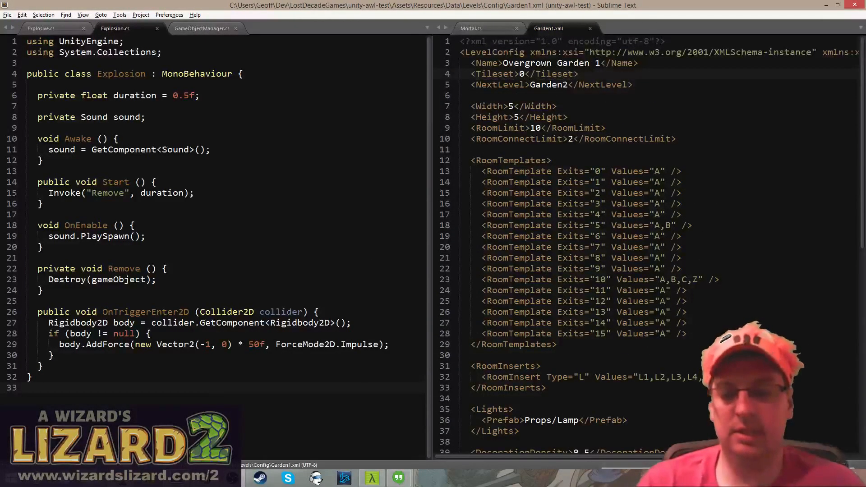
# - Return to Unity, run the Main scene, walk through the rooms to examine the jars with the changed tileset, and stop the game
pyautogui.click(120, 478)
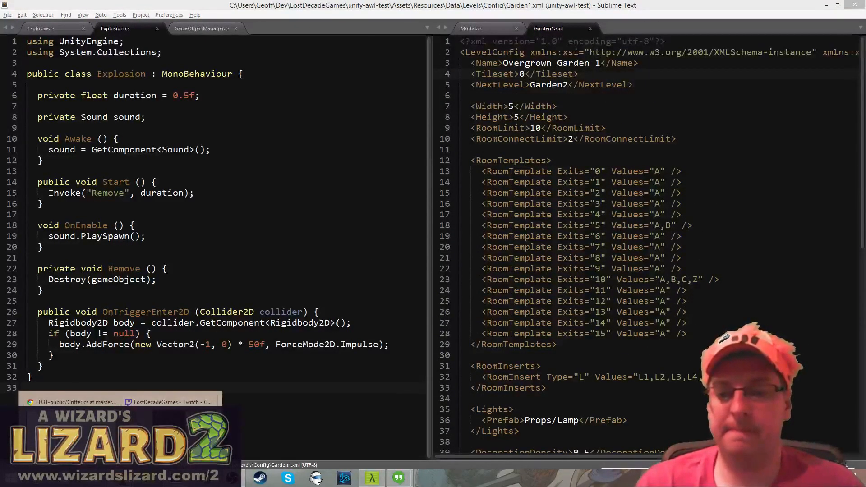
pyautogui.click(148, 477)
pyautogui.click(418, 28)
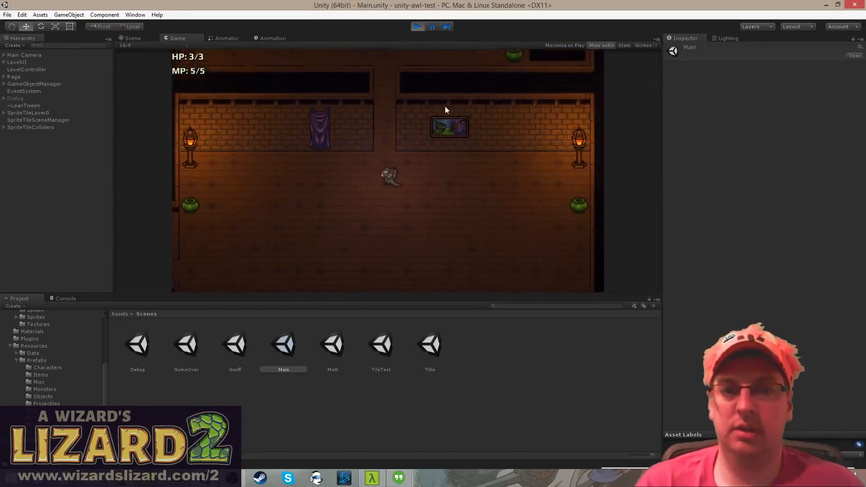
pyautogui.press('w')
pyautogui.press('d')
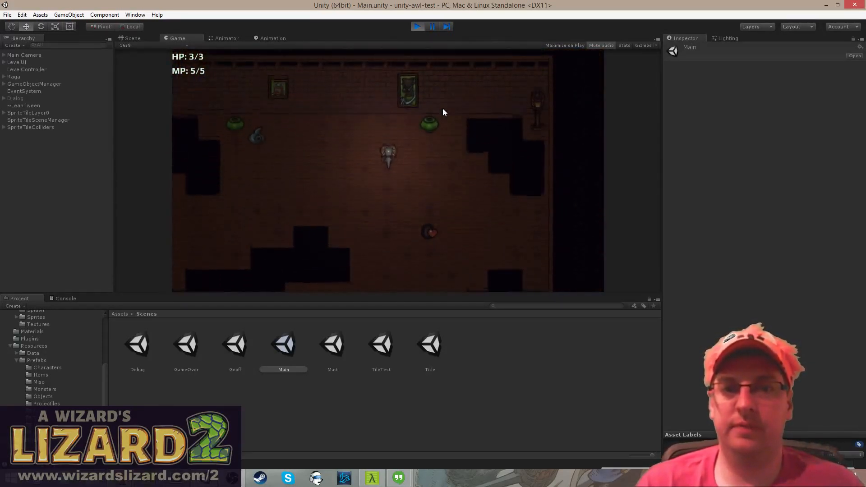
pyautogui.press('a')
pyautogui.press('s')
pyautogui.press('d')
pyautogui.press('w')
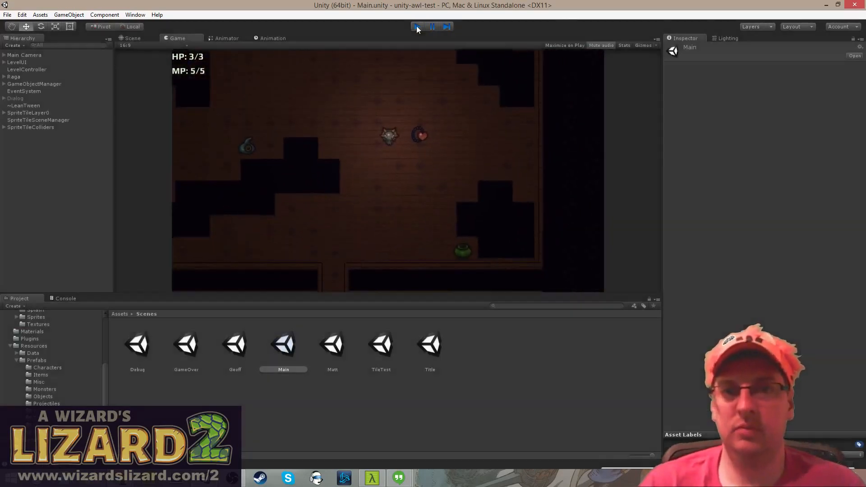
pyautogui.click(417, 26)
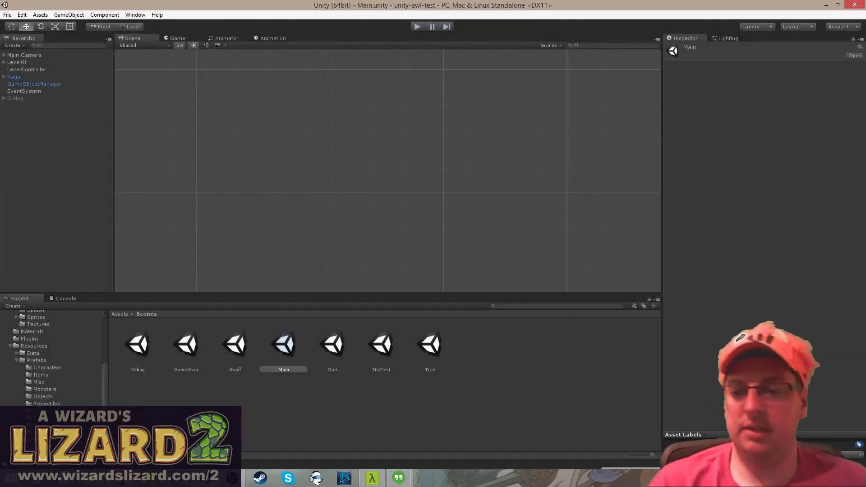
# - Switch to the Twitch chat in Chrome and open the posted cryptstarter-postmortem link in a new tab
pyautogui.hotkey('alt', 'Tab')
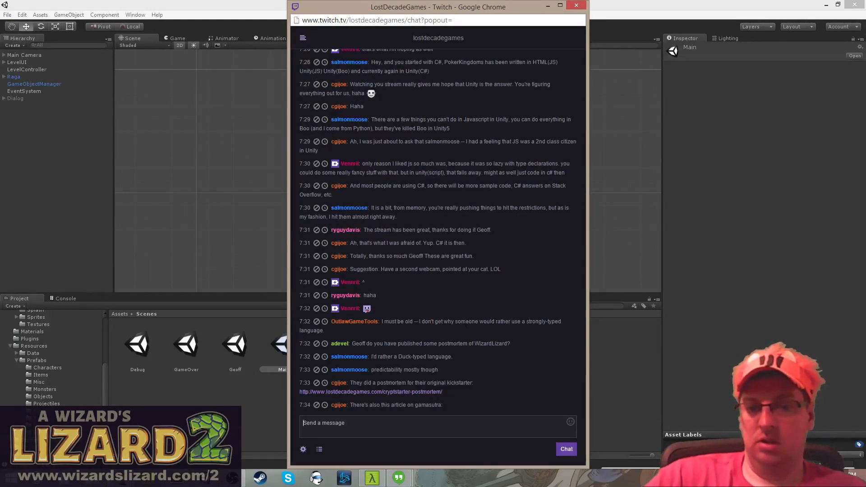
pyautogui.rightClick(412, 392)
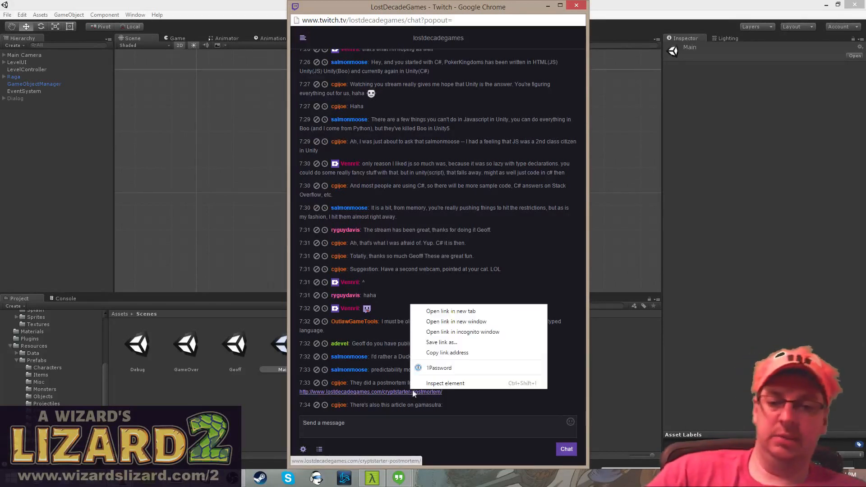
pyautogui.click(451, 311)
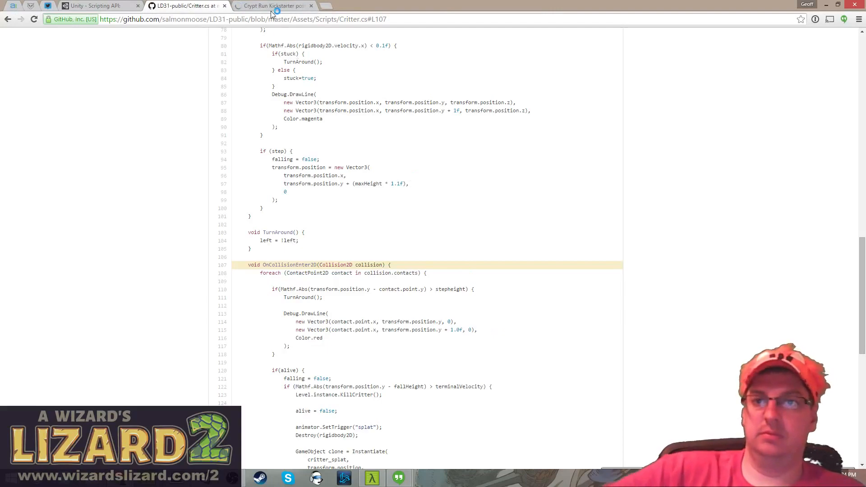
pyautogui.click(274, 6)
# - Skim the Crypt Run Kickstarter postmortem's sections on what went right, what went wrong and the campaign's outcome, and close the article
pyautogui.scroll(-8, 203, 288)
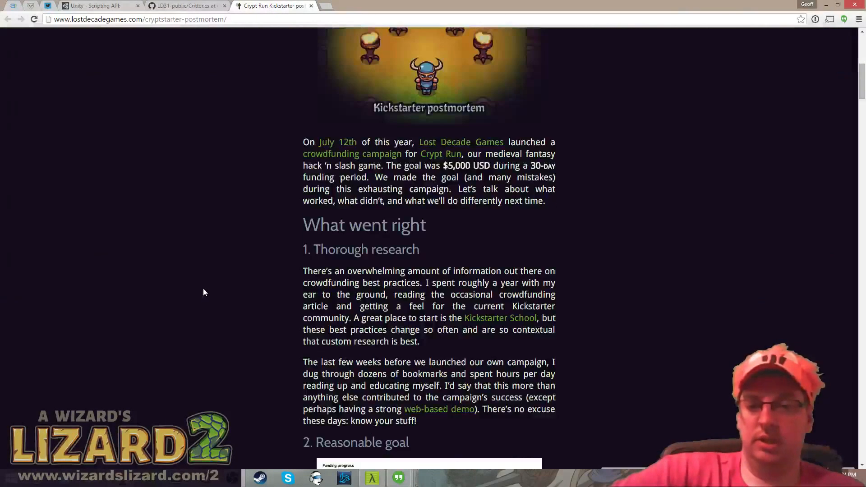
pyautogui.scroll(-15, 203, 289)
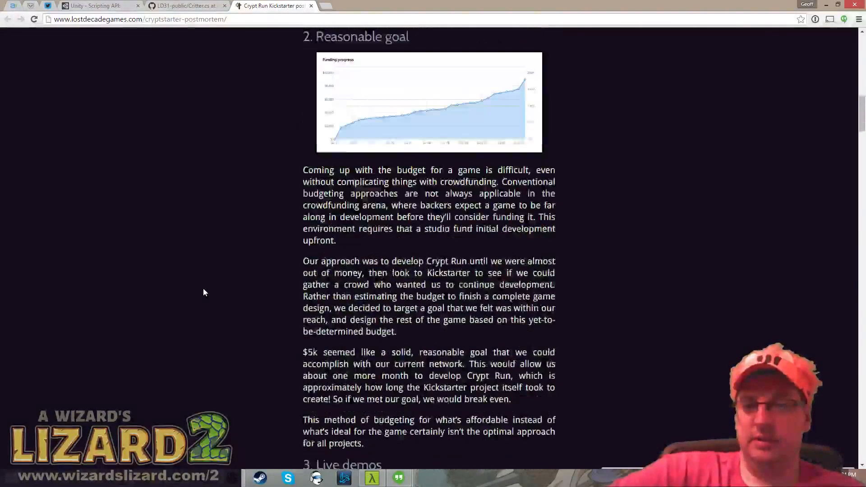
pyautogui.scroll(-10, 203, 292)
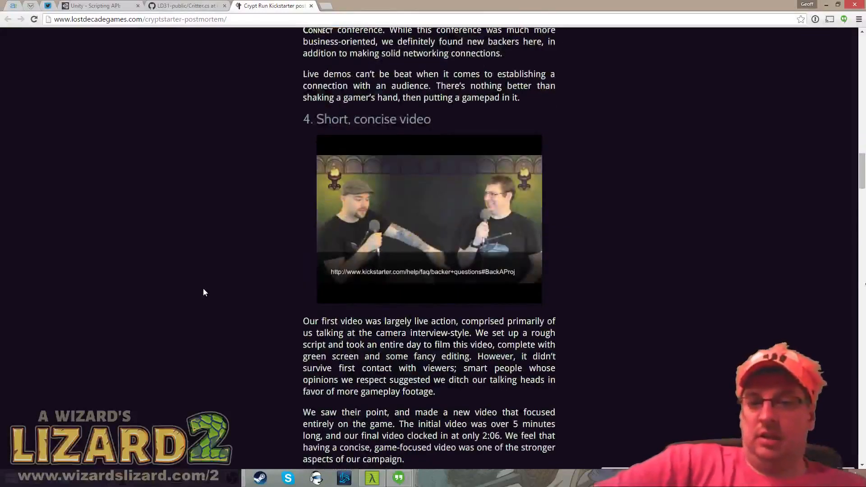
pyautogui.scroll(-6, 203, 292)
pyautogui.scroll(-3, 203, 288)
pyautogui.scroll(10, 203, 288)
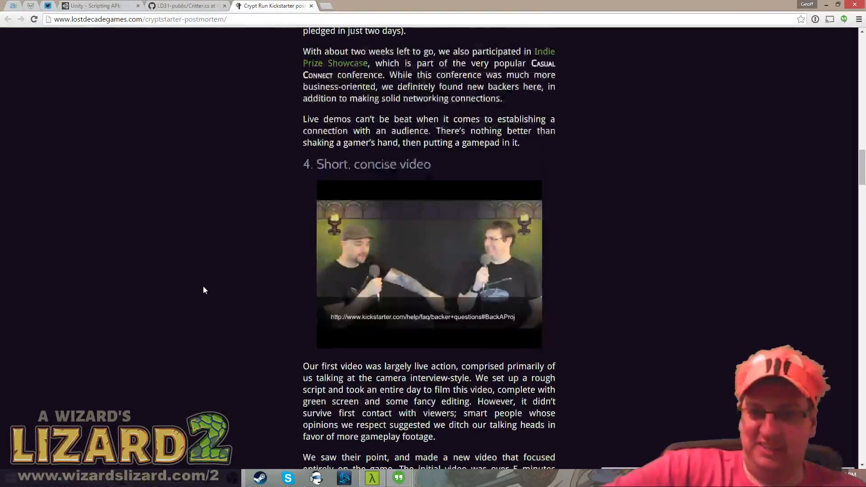
pyautogui.scroll(-6, 203, 286)
pyautogui.scroll(-10, 203, 289)
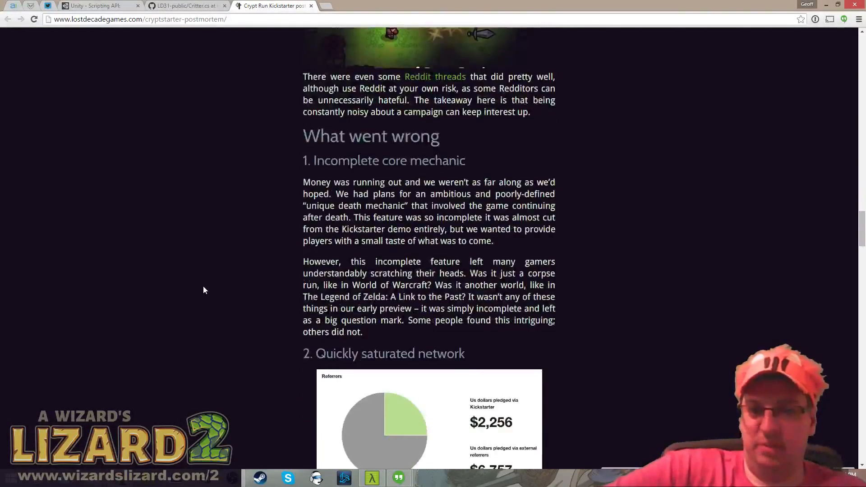
pyautogui.scroll(-10, 202, 289)
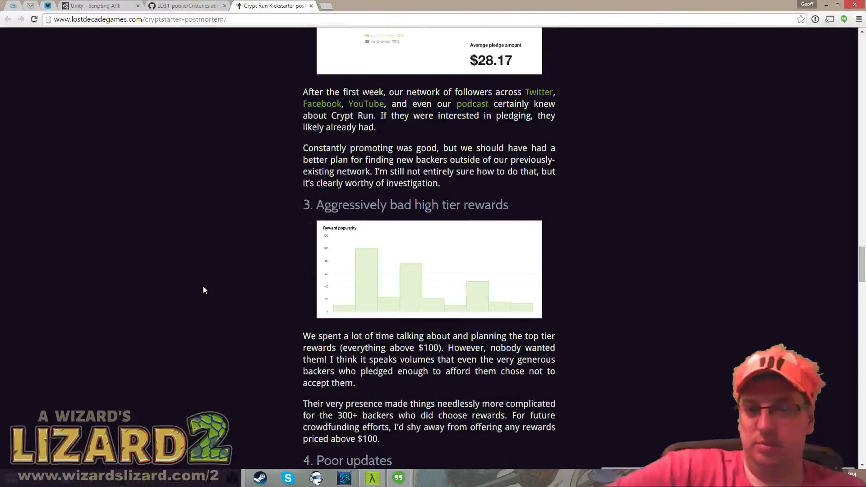
pyautogui.scroll(-4, 203, 290)
pyautogui.scroll(-15, 203, 290)
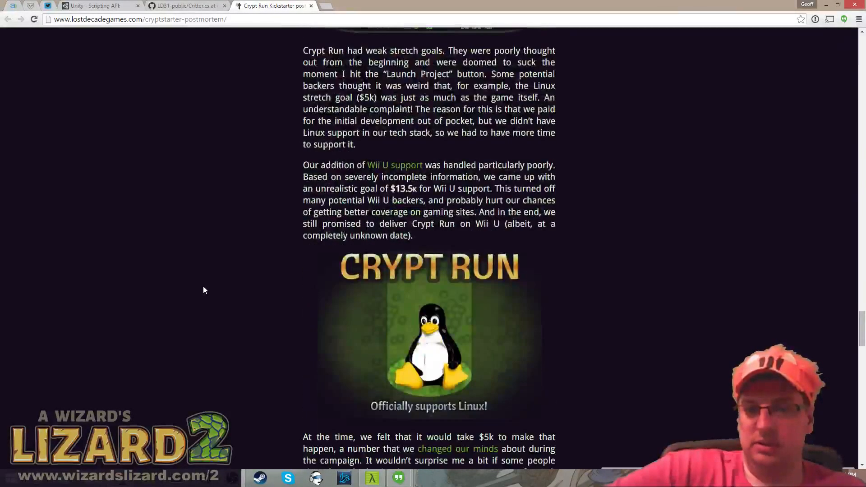
pyautogui.scroll(6, 203, 289)
pyautogui.scroll(-20, 202, 289)
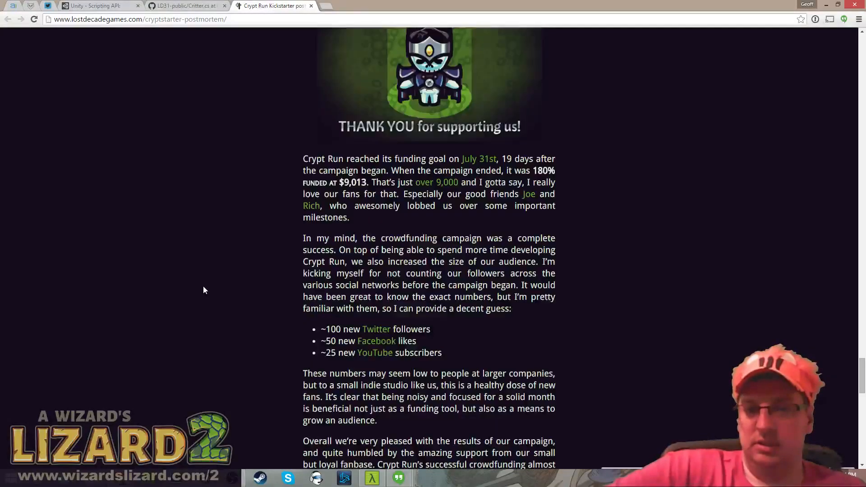
pyautogui.scroll(6, 202, 290)
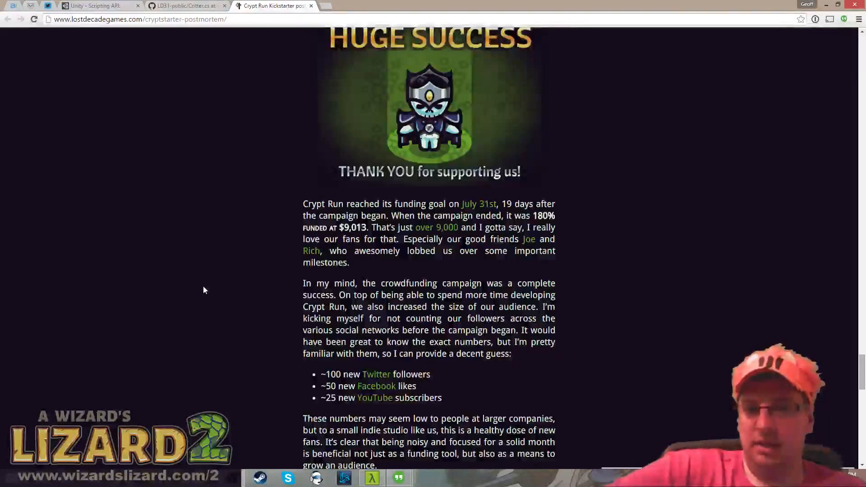
pyautogui.scroll(20, 203, 287)
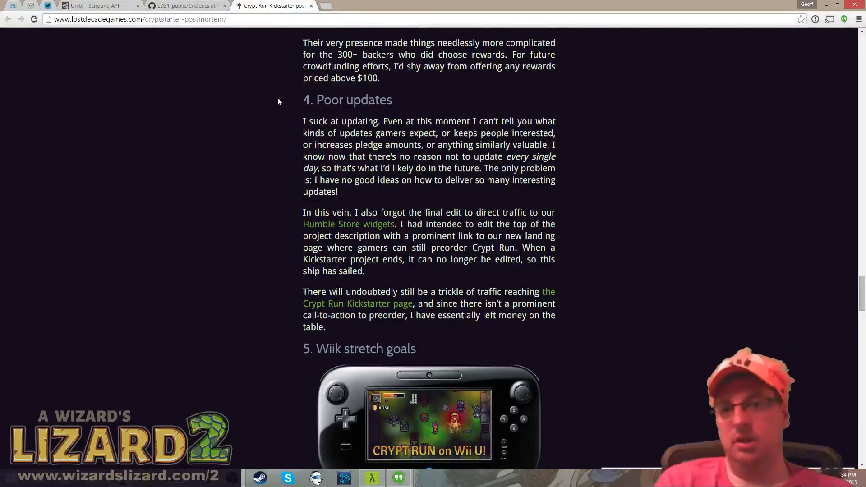
pyautogui.click(311, 5)
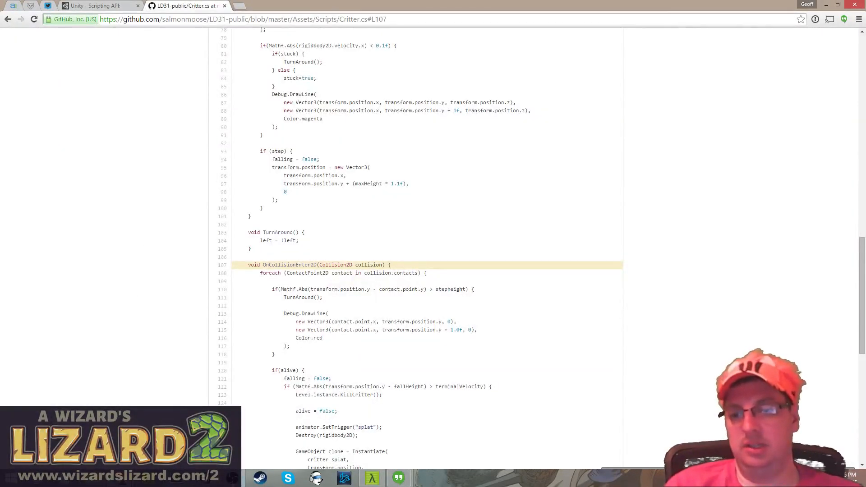
# - Bring the Twitch chat window back up and read the latest messages
pyautogui.moveTo(232, 478)
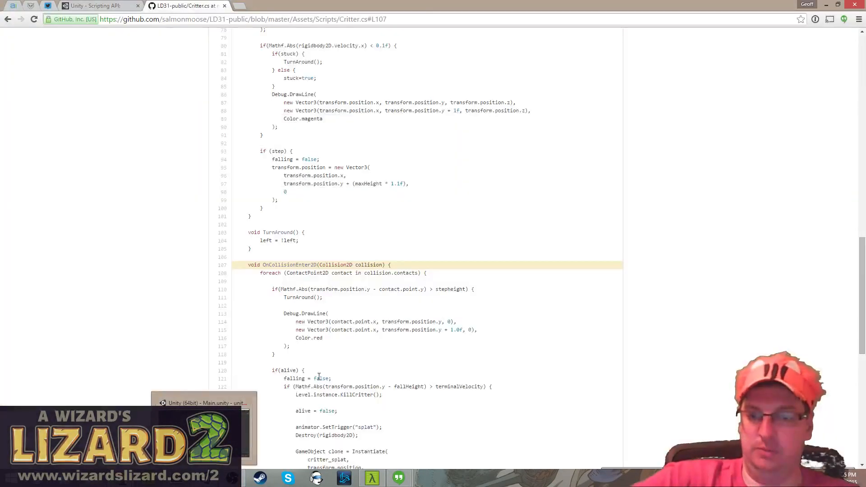
pyautogui.click(121, 478)
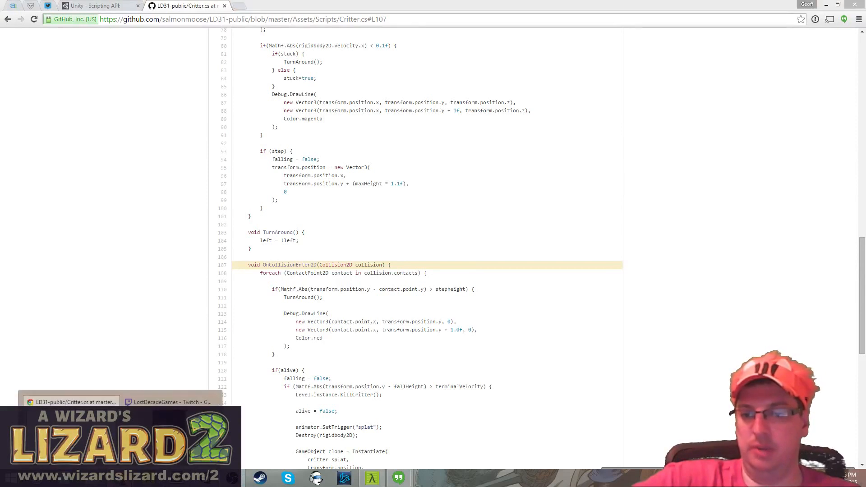
pyautogui.click(172, 431)
pyautogui.scroll(-2, 285, 396)
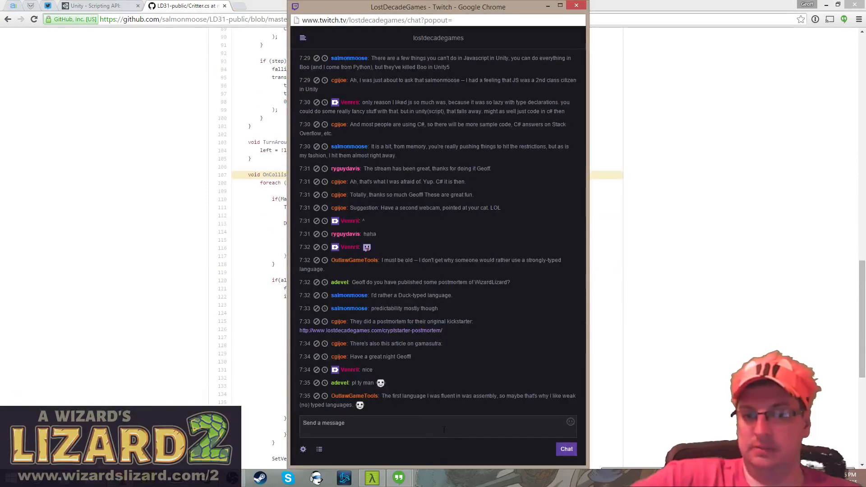